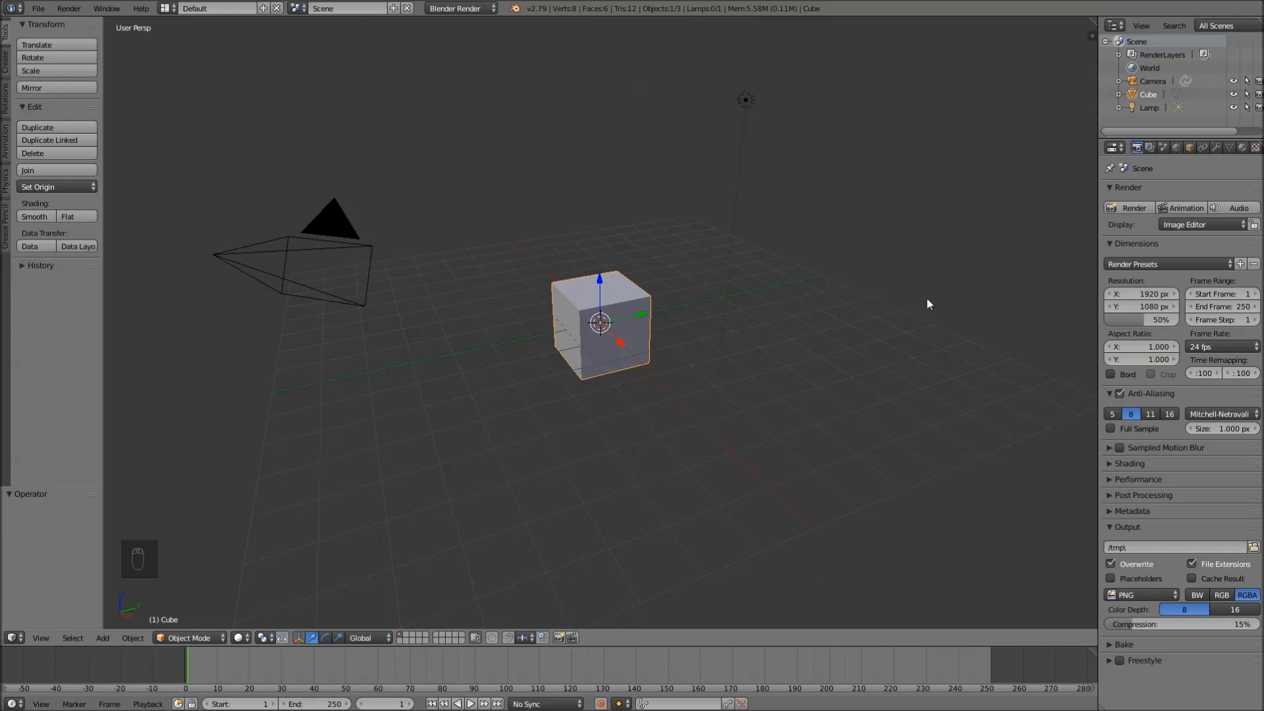
# - Delete the default cube from the scene
pyautogui.moveTo(503, 305); pyautogui.dragTo(647, 294, button='middle')
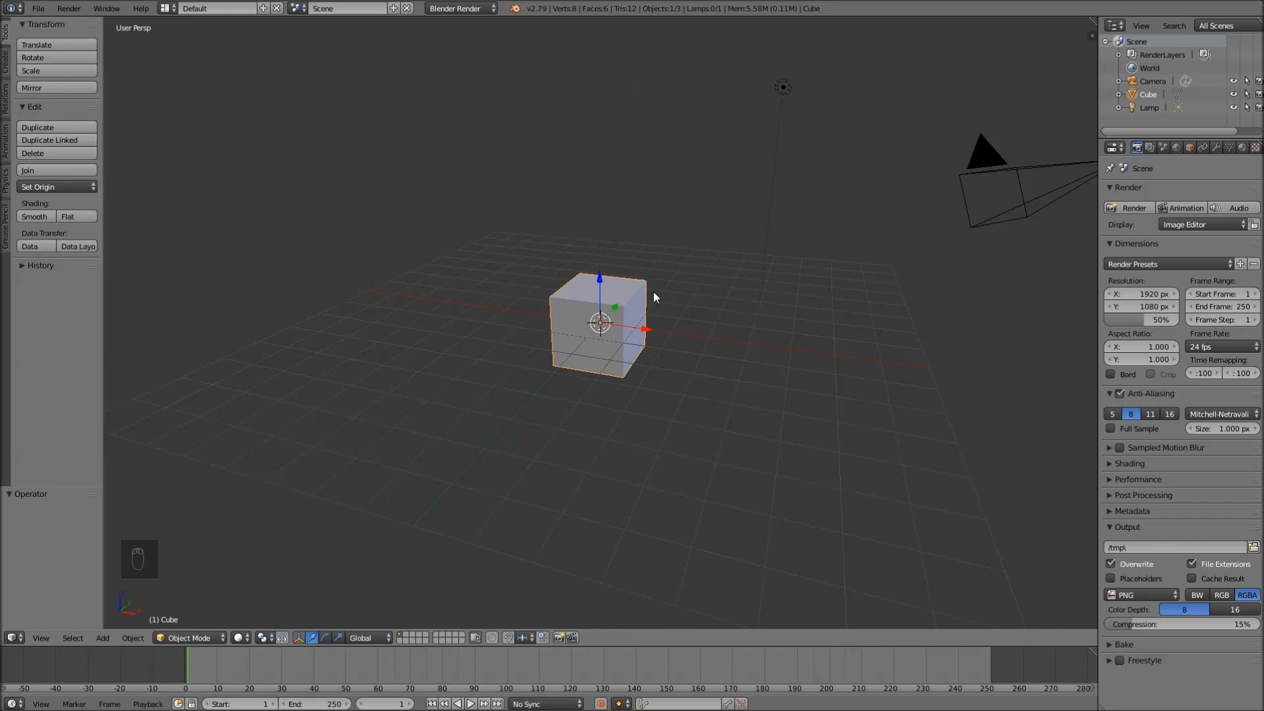
pyautogui.click(636, 294)
pyautogui.scroll(2, 678, 295)
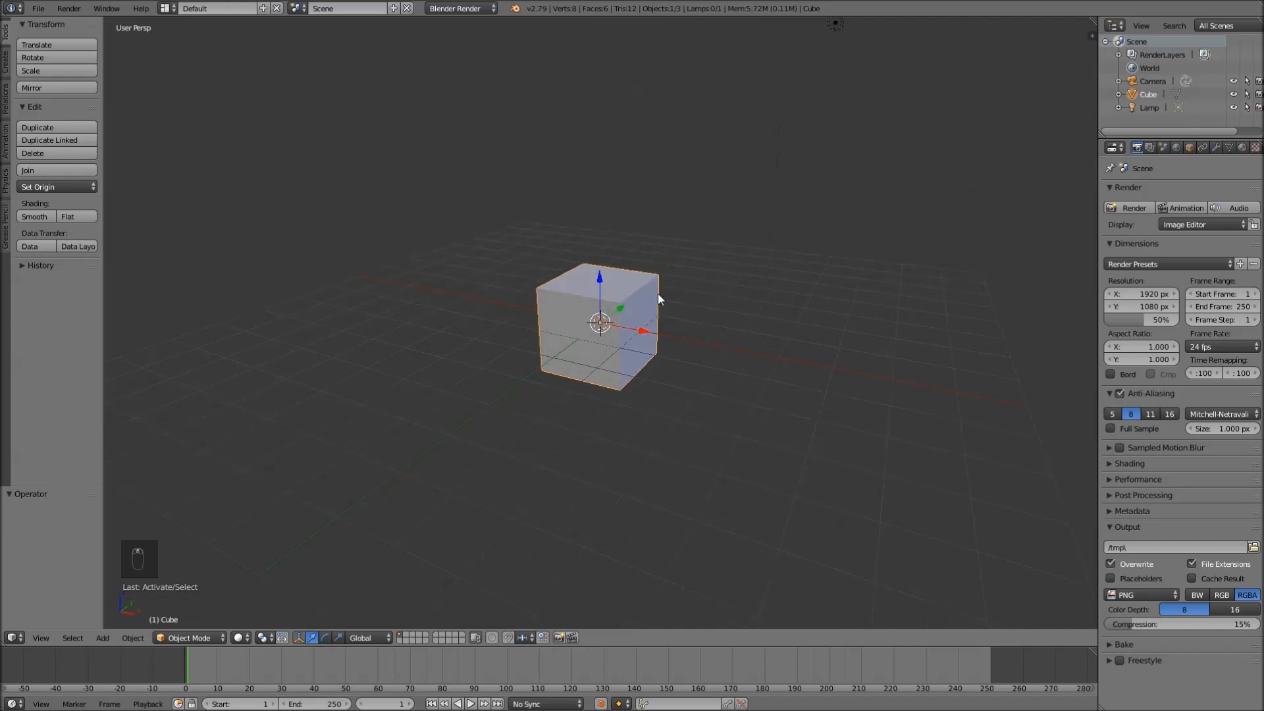
pyautogui.press('x')
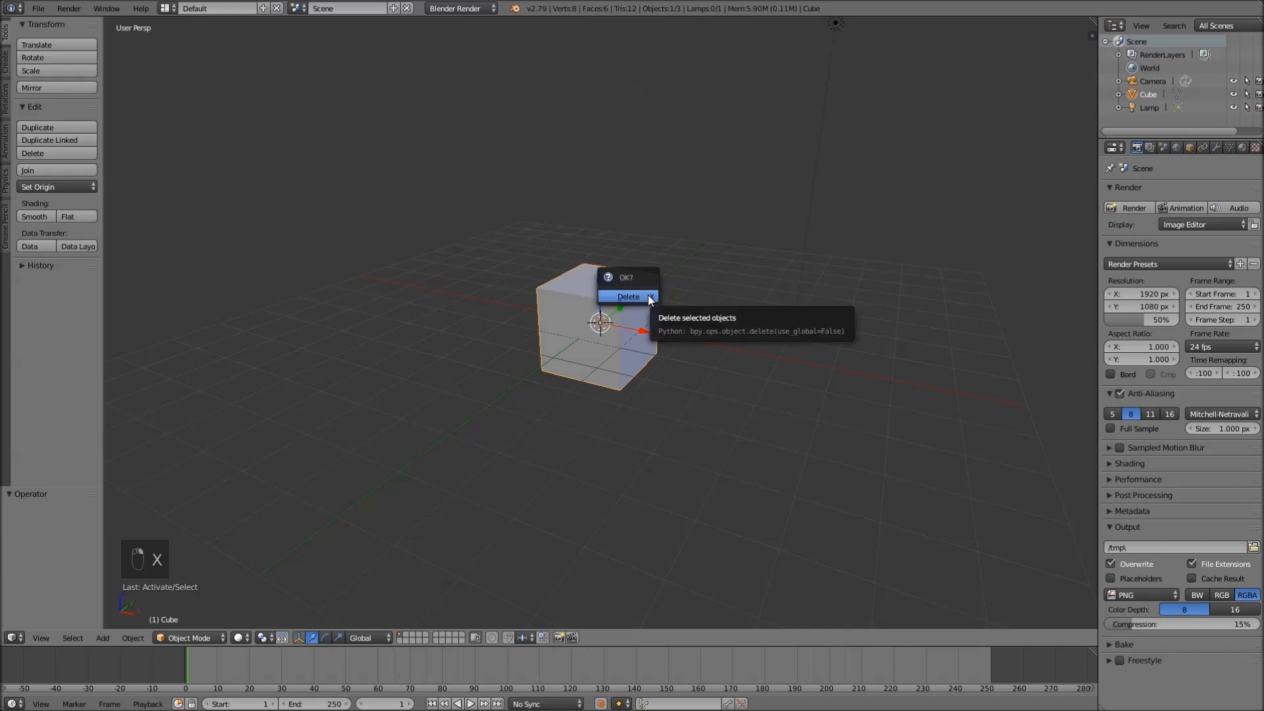
pyautogui.click(649, 300)
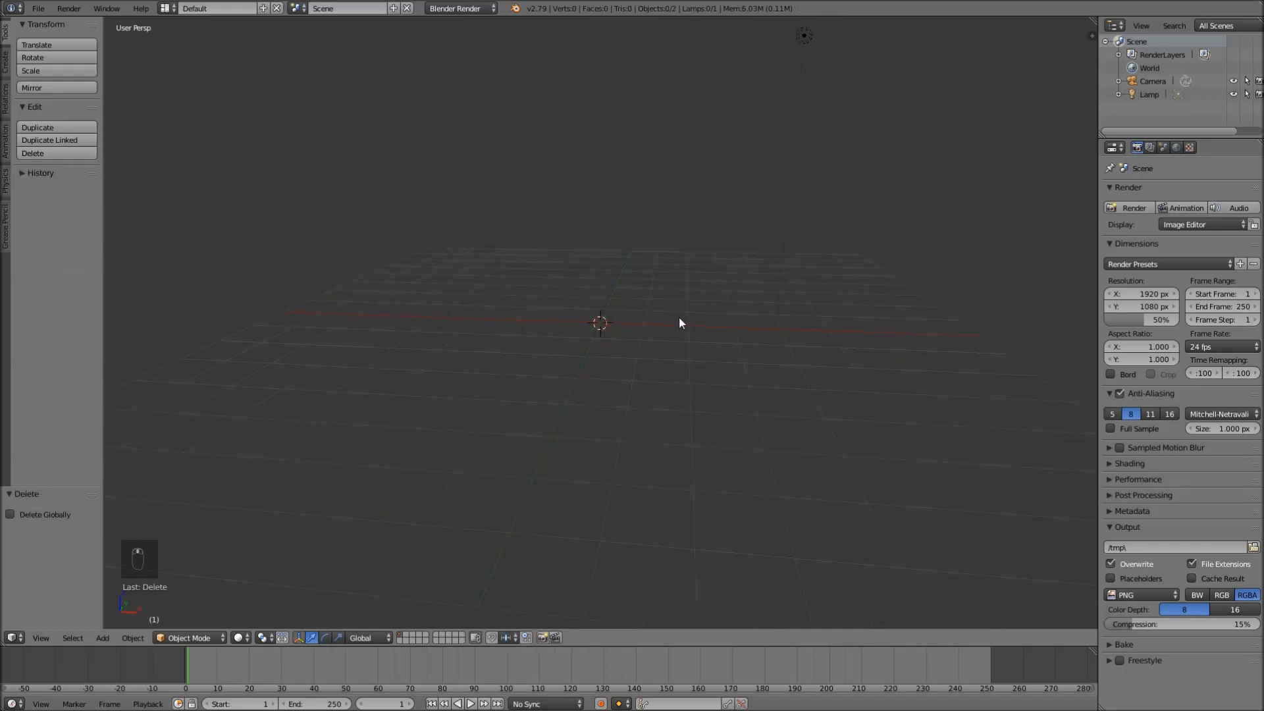
# - Add a mesh plane at the centre of the scene
pyautogui.hotkey('shift', 'a')
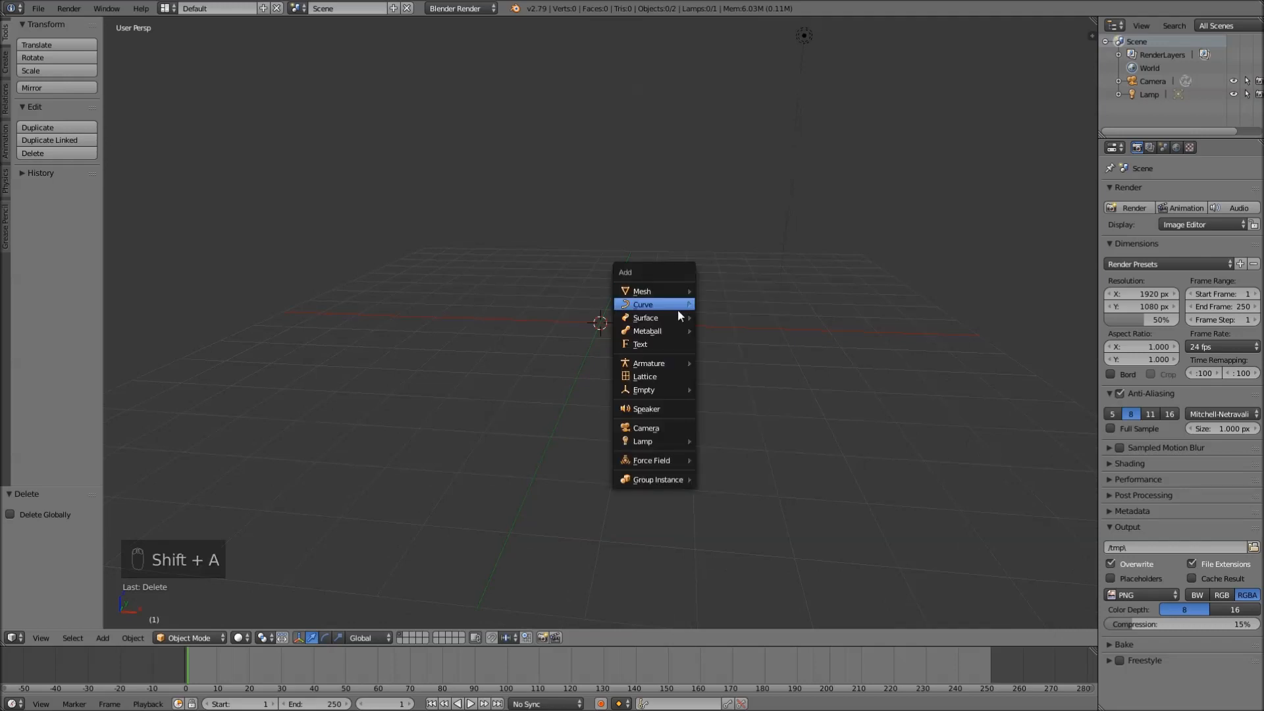
pyautogui.moveTo(653, 480)
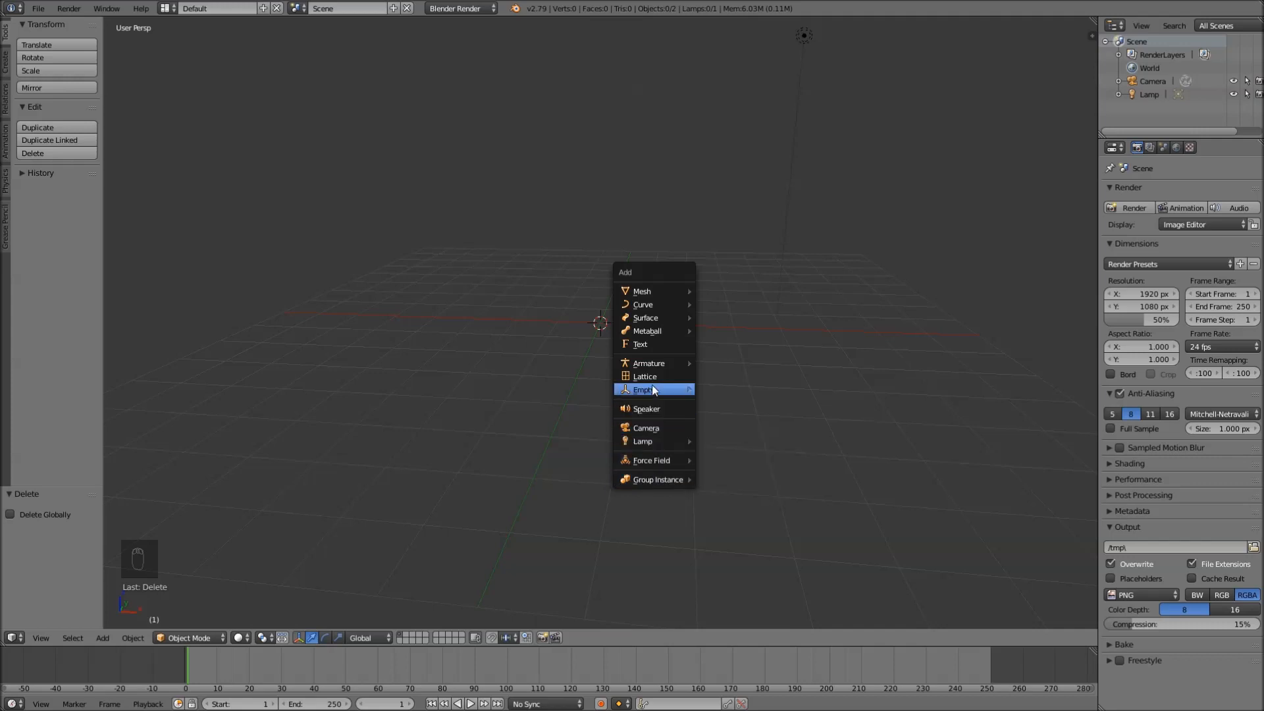
pyautogui.moveTo(650, 303)
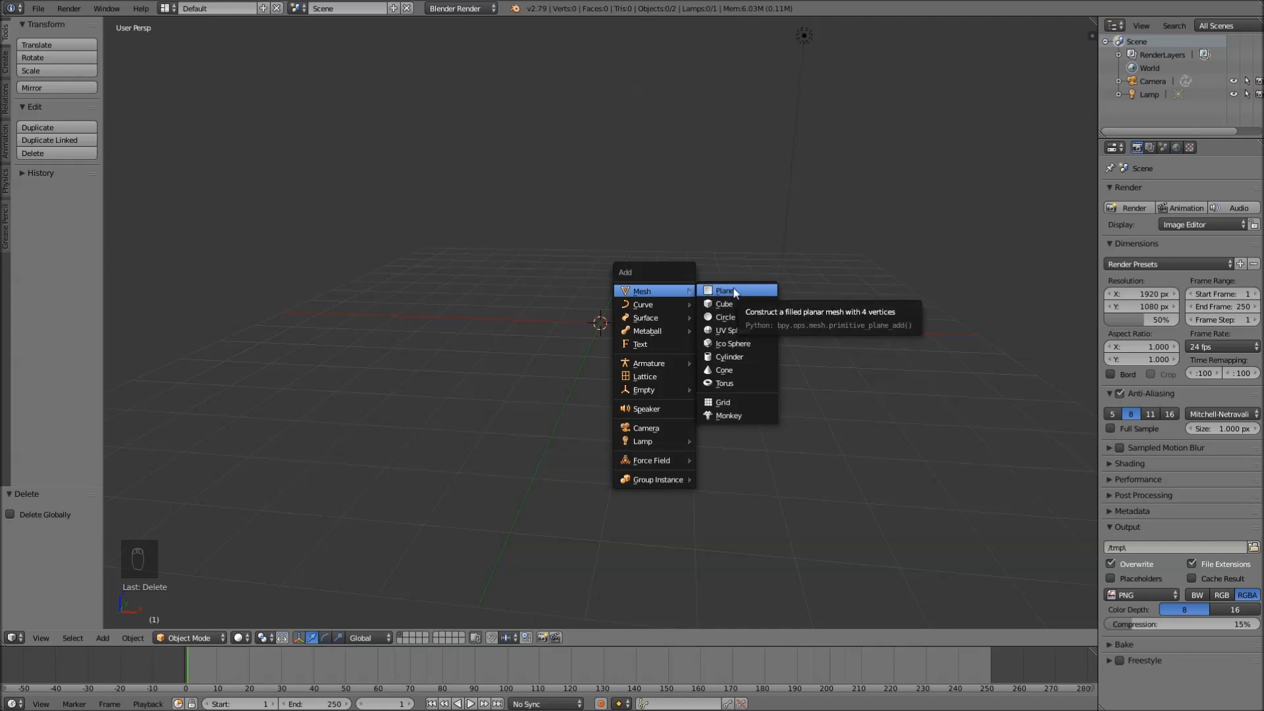
pyautogui.click(735, 292)
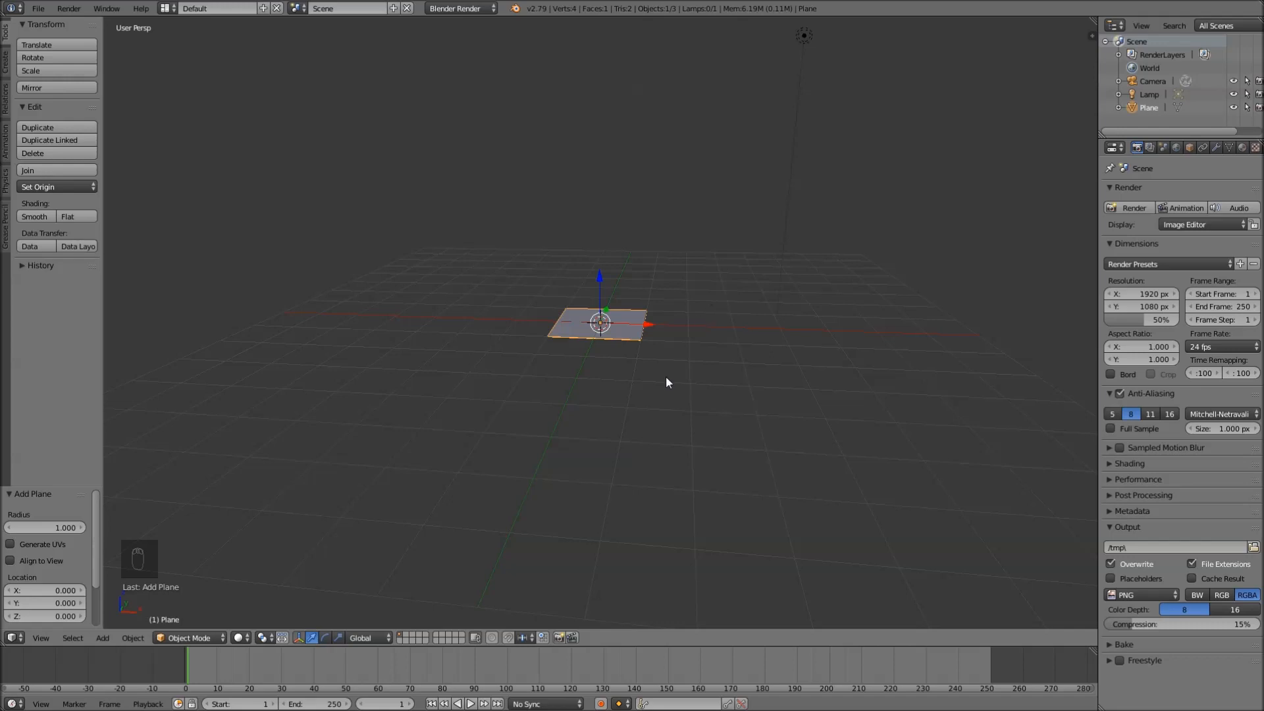
# - Scale the plane up uniformly to about 4.3 times its size
pyautogui.scroll(3, 665, 376)
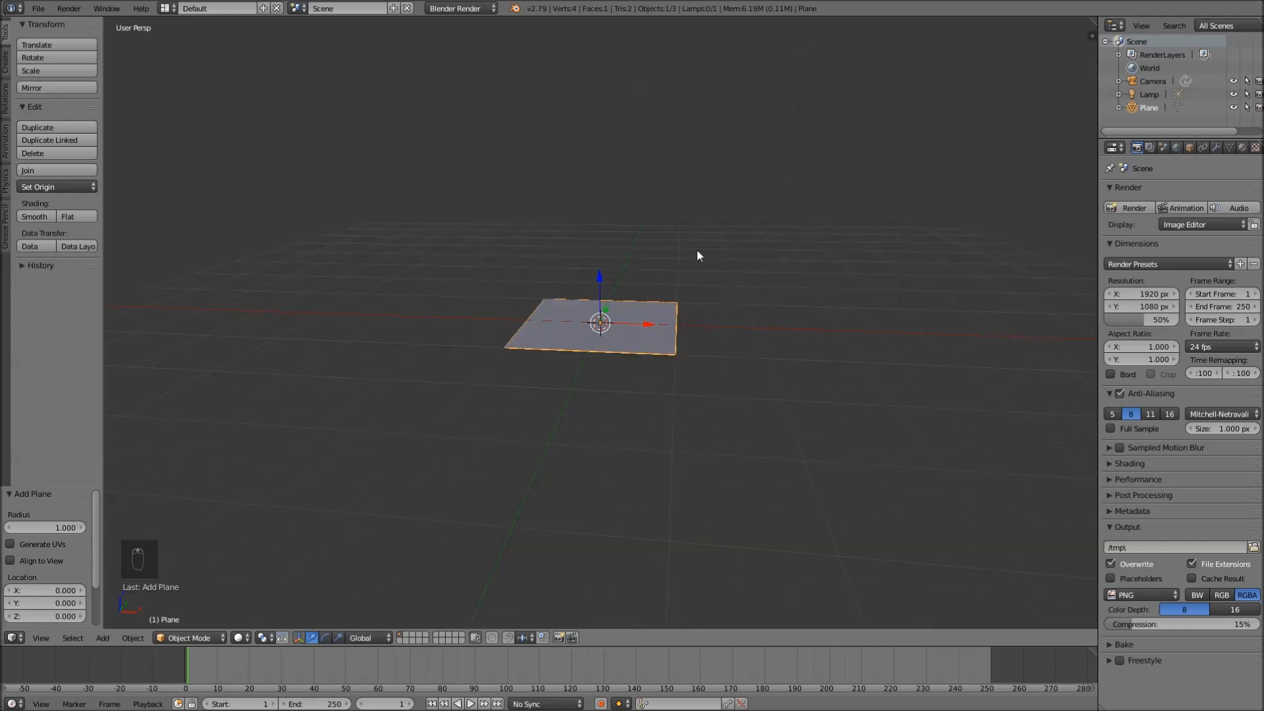
pyautogui.scroll(-3, 694, 268)
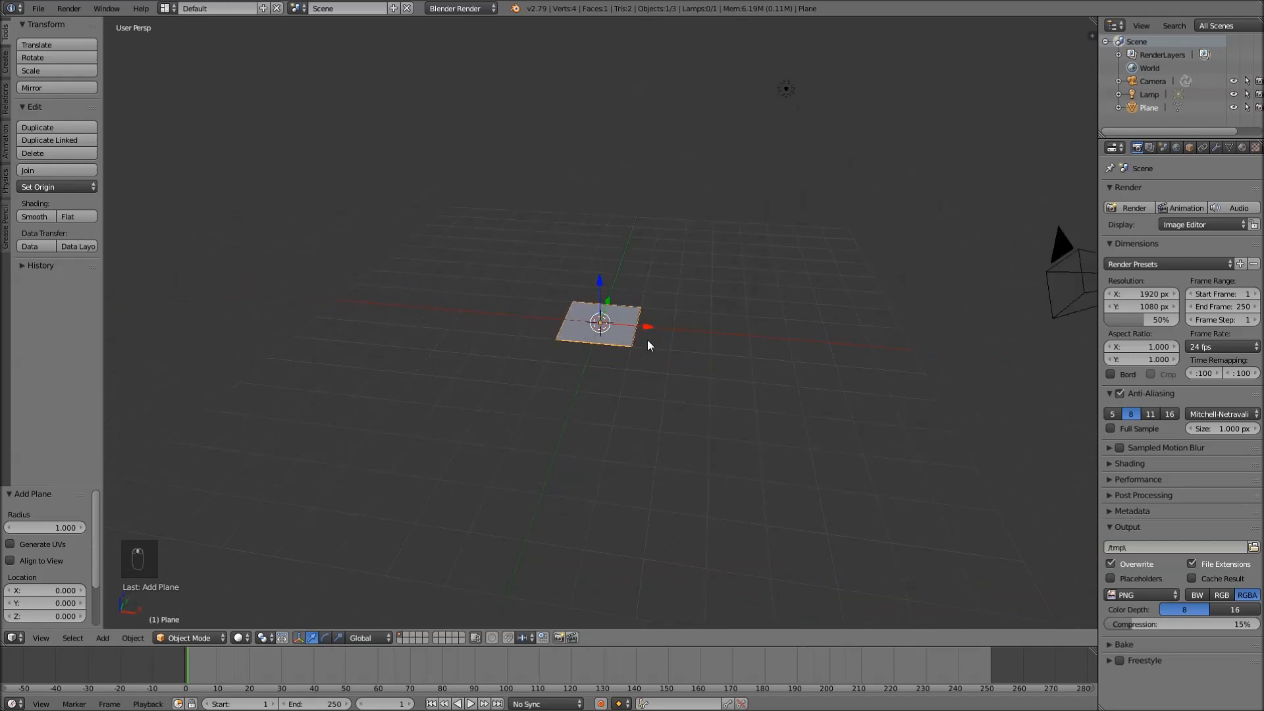
pyautogui.press('s')
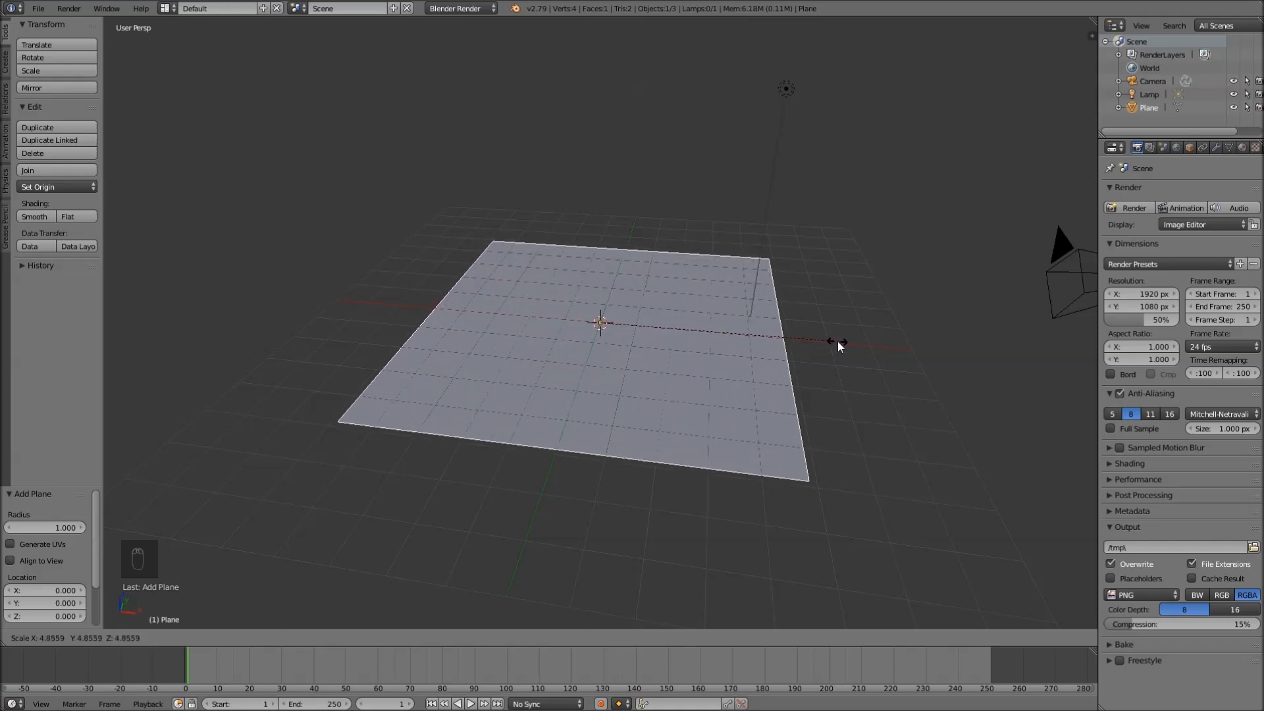
pyautogui.click(789, 332)
pyautogui.scroll(3, 703, 338)
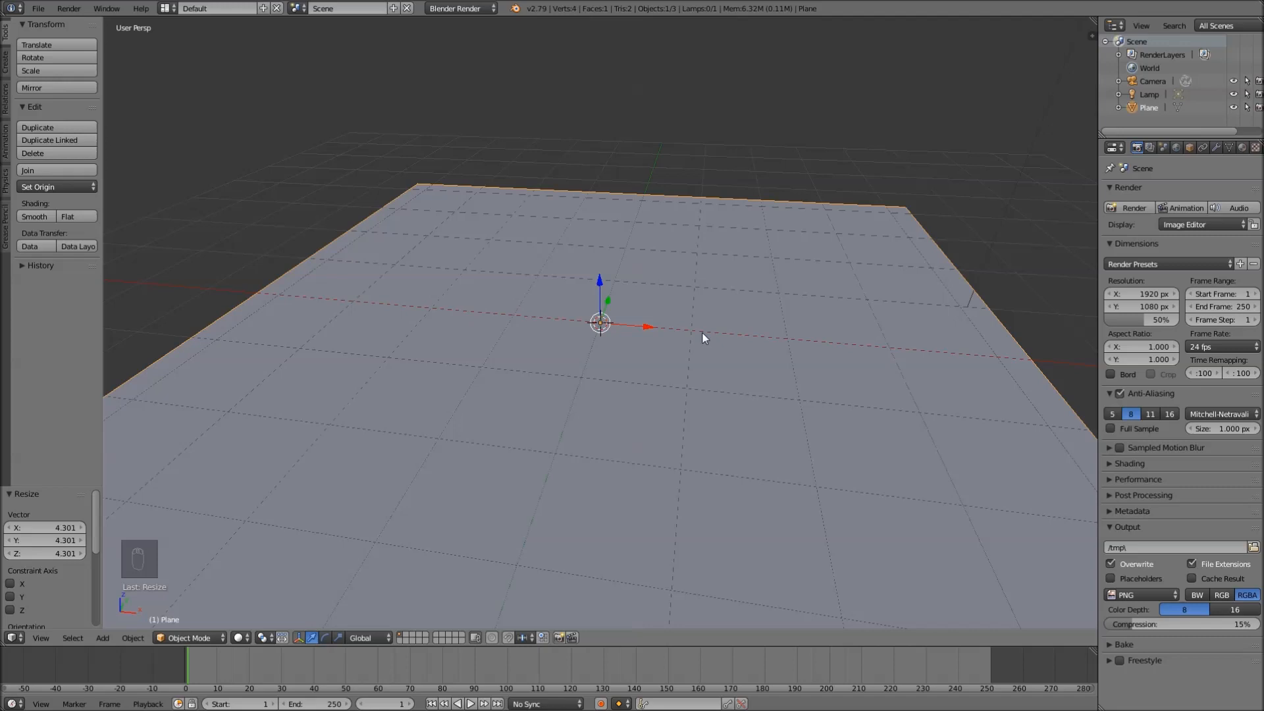
pyautogui.scroll(-6, 790, 357)
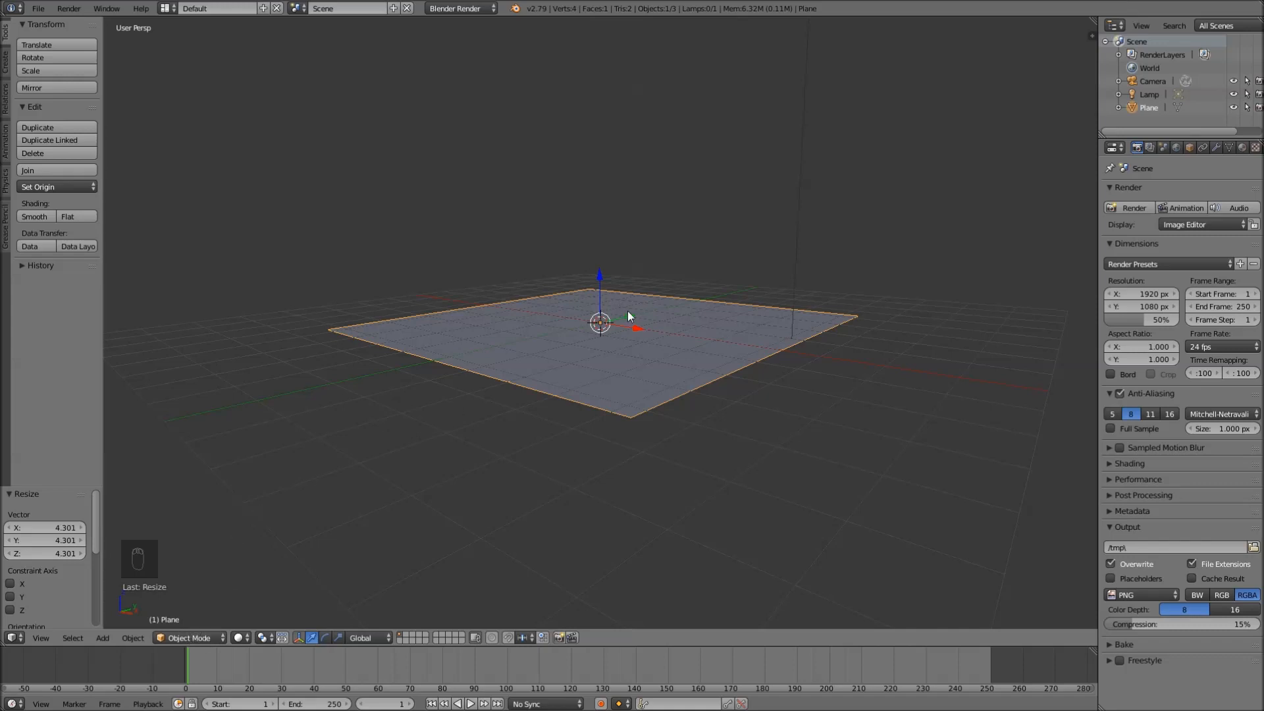
pyautogui.press('g')
pyautogui.rightClick(641, 287)
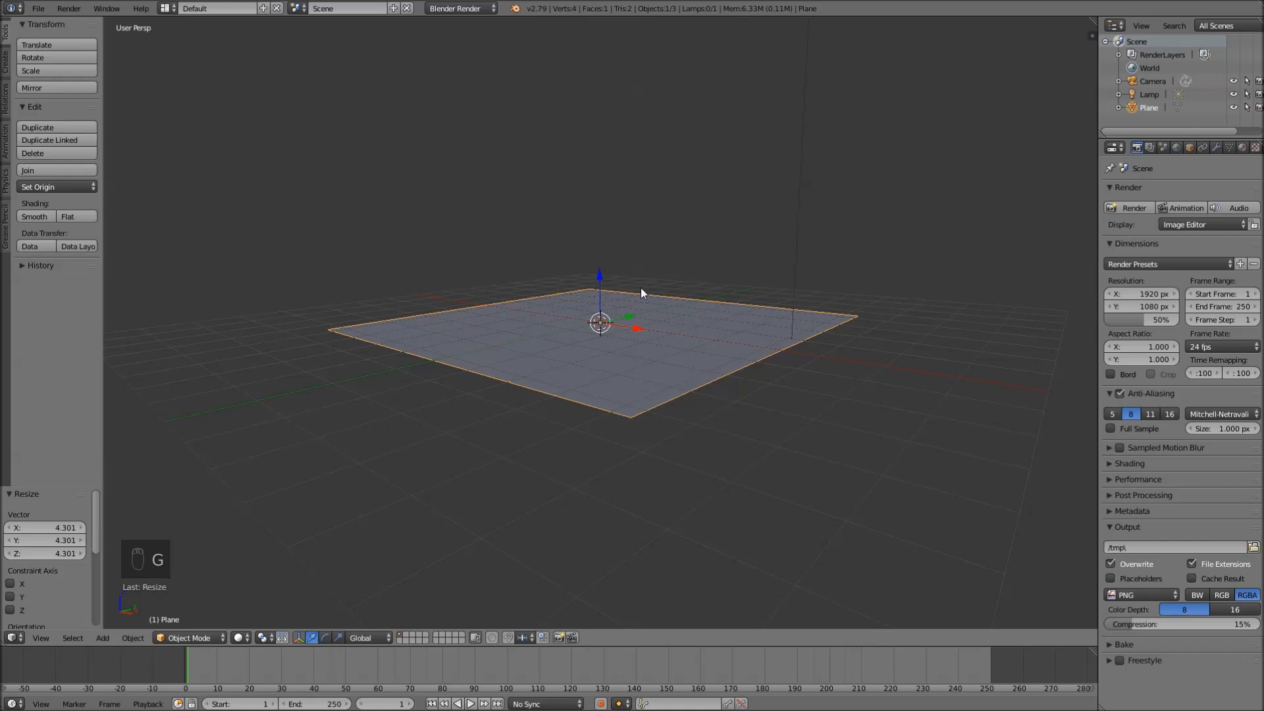
# - Switch the plane from Object Mode to Edit Mode
pyautogui.click(189, 638)
pyautogui.click(192, 610)
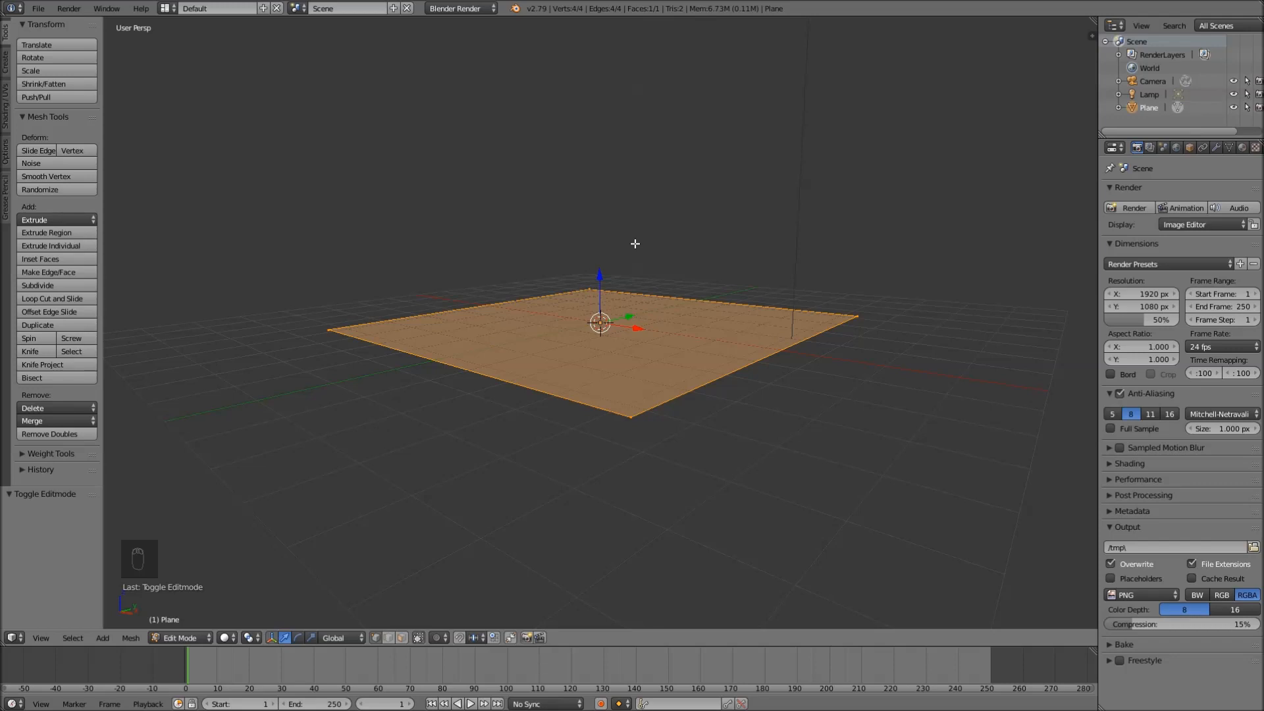
pyautogui.press('Tab')
pyautogui.press('Tab')
pyautogui.press('Tab')
pyautogui.press('Tab')
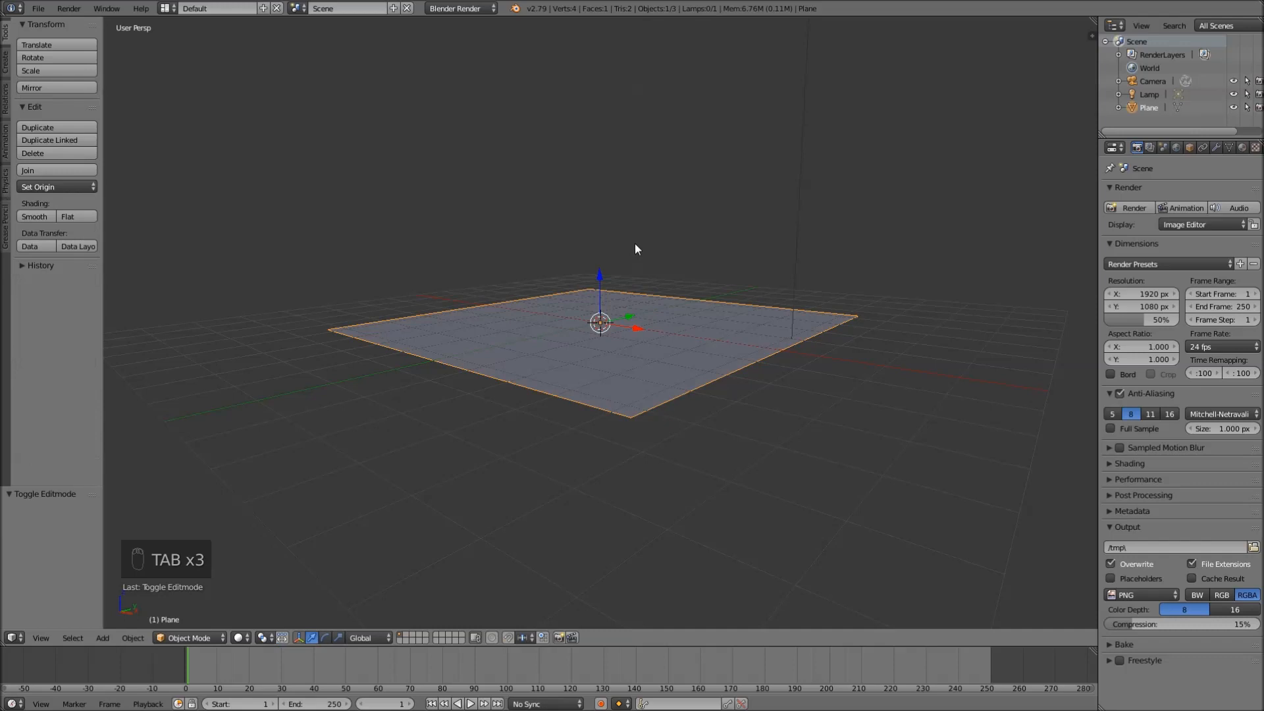
# - Select each of the plane's four corner vertices individually, going round the corners in turn
pyautogui.scroll(1, 682, 360)
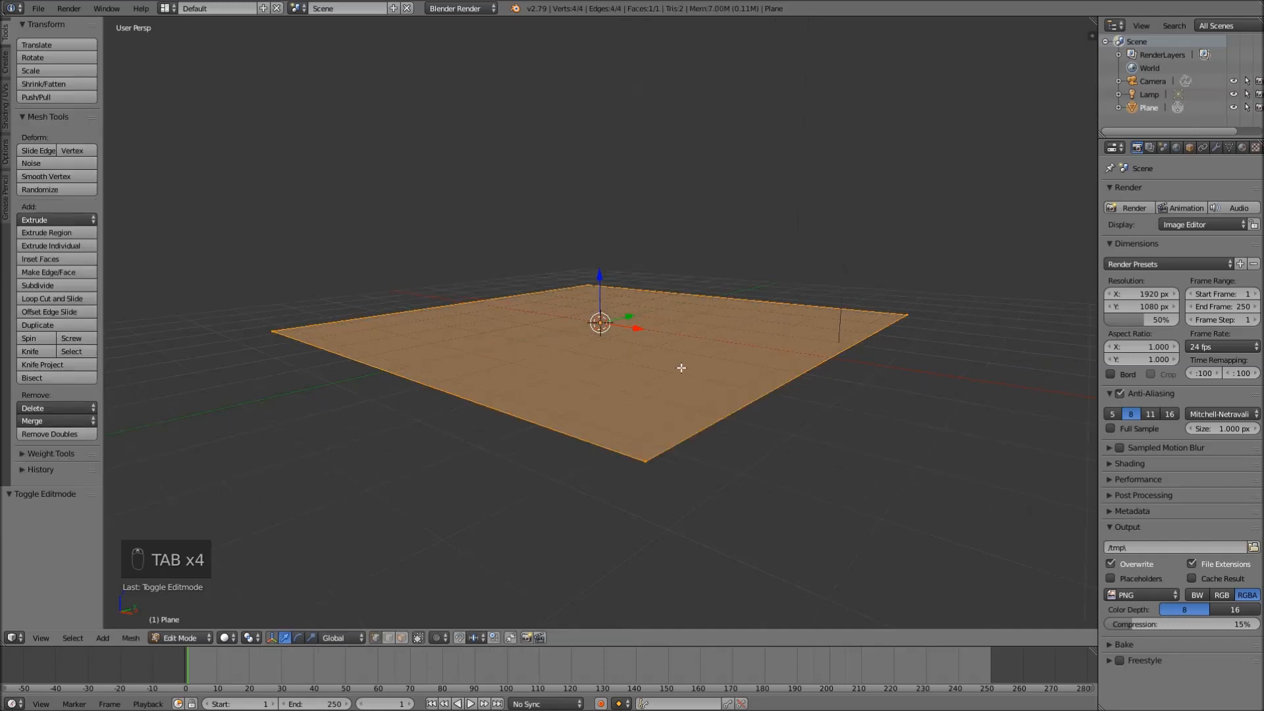
pyautogui.moveTo(597, 325); pyautogui.dragTo(622, 373, button='middle')
pyautogui.scroll(-4, 622, 373)
pyautogui.scroll(1, 622, 372)
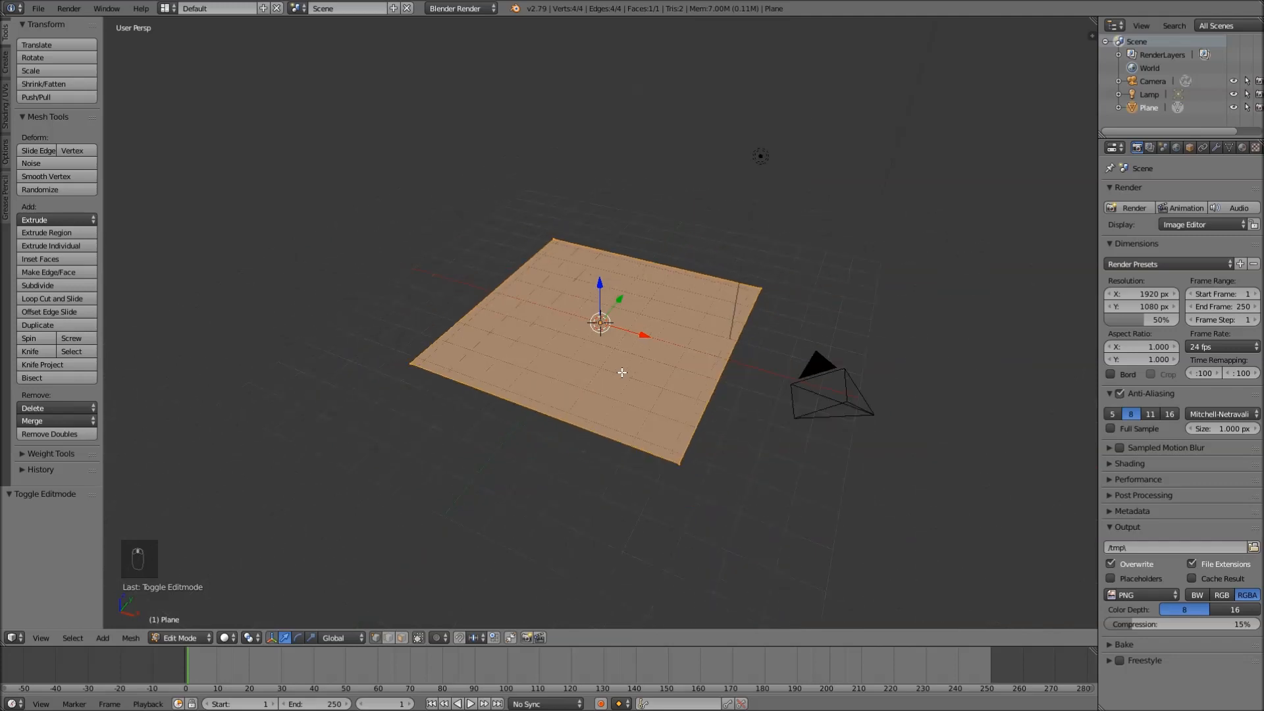
pyautogui.rightClick(680, 463)
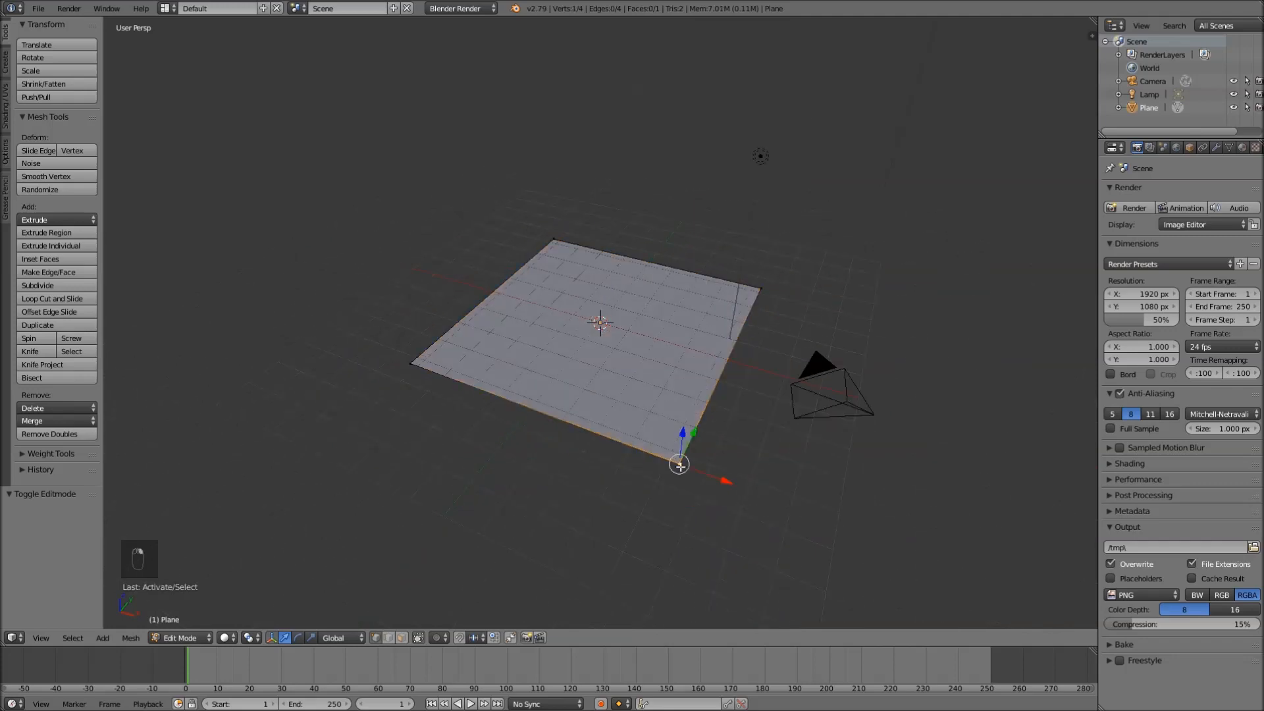
pyautogui.rightClick(411, 359)
pyautogui.rightClick(550, 241)
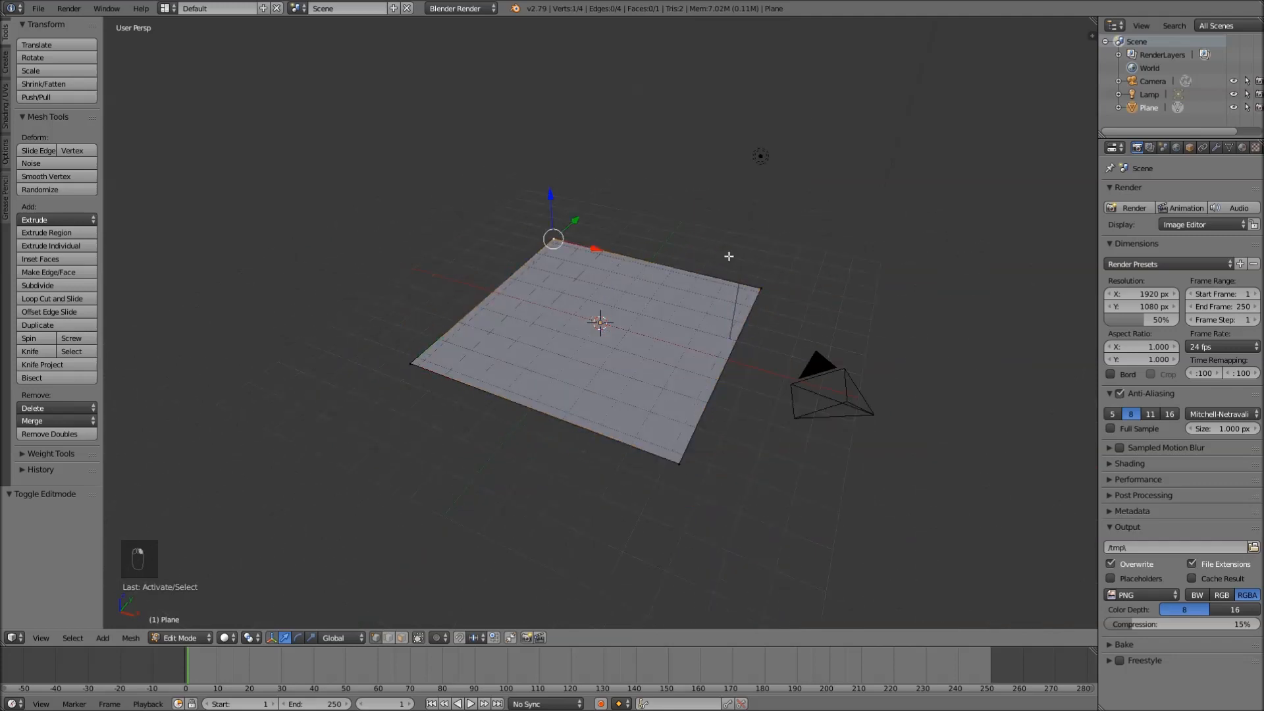
pyautogui.rightClick(757, 284)
pyautogui.rightClick(683, 462)
pyautogui.rightClick(409, 360)
pyautogui.rightClick(551, 240)
pyautogui.rightClick(755, 285)
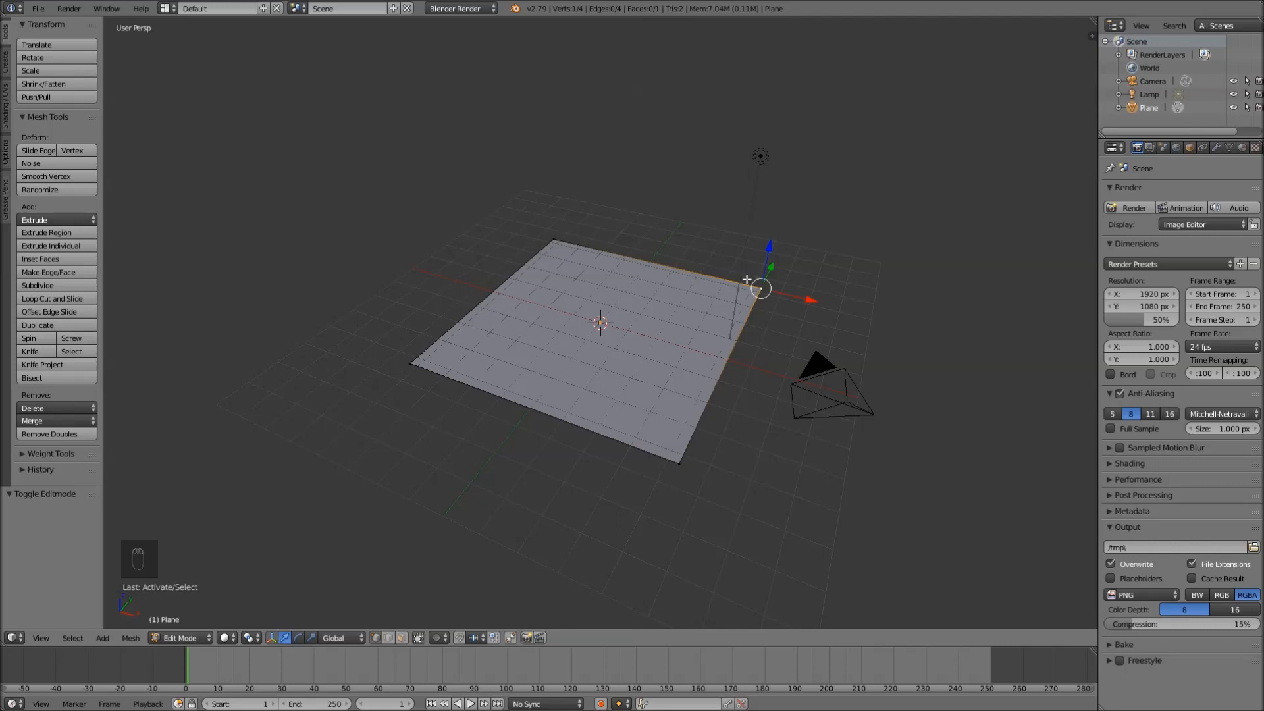
pyautogui.rightClick(554, 240)
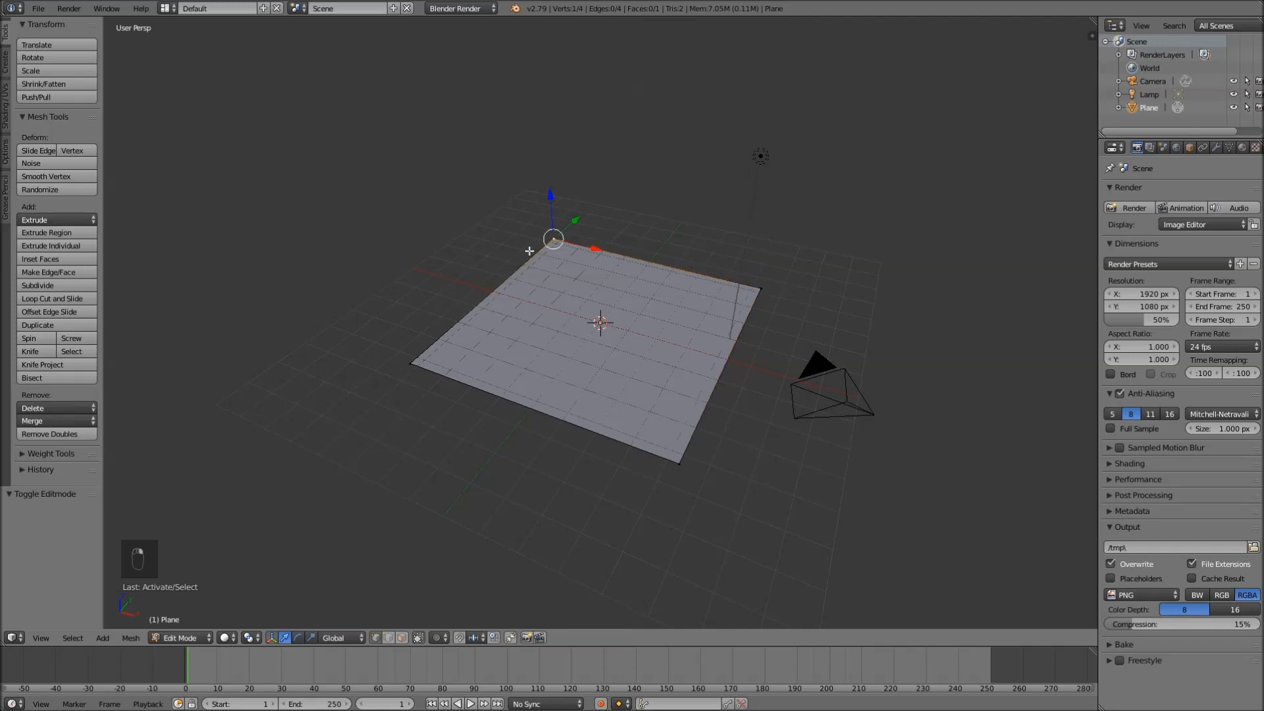
pyautogui.rightClick(414, 362)
pyautogui.rightClick(675, 462)
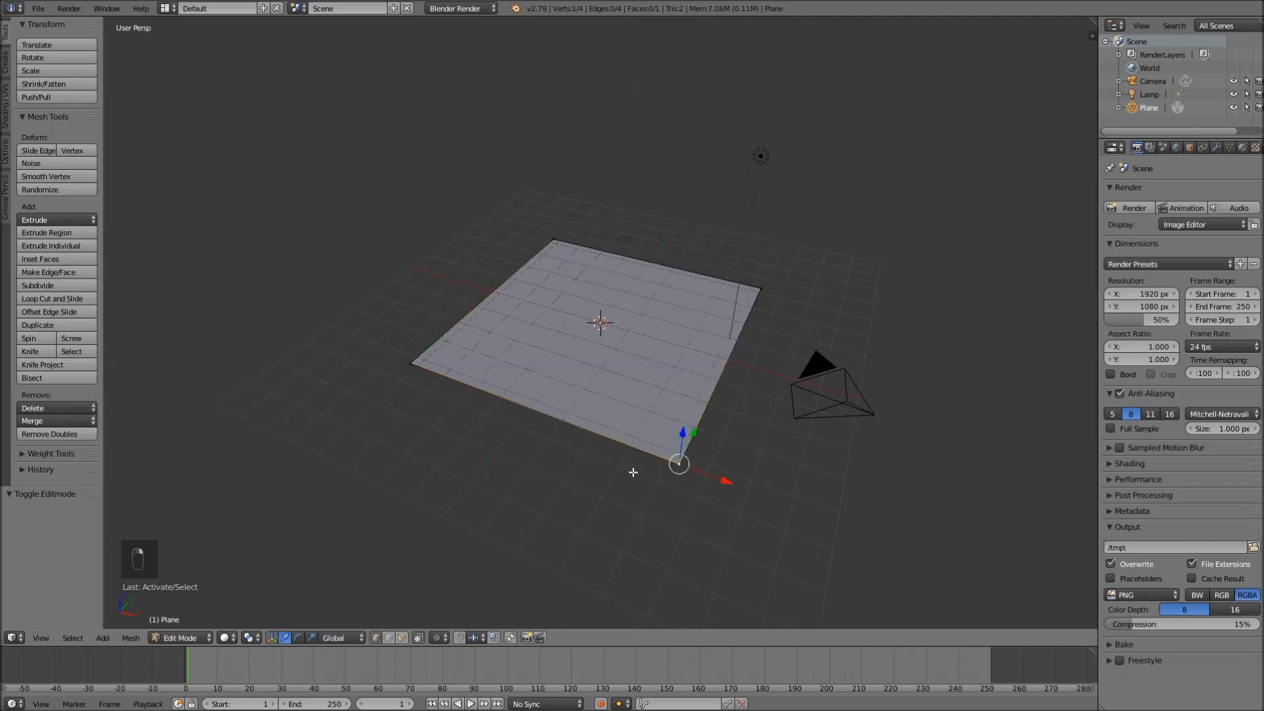
# - Select each of the plane's four edges in edge select mode, and its single face in face select mode
pyautogui.click(388, 639)
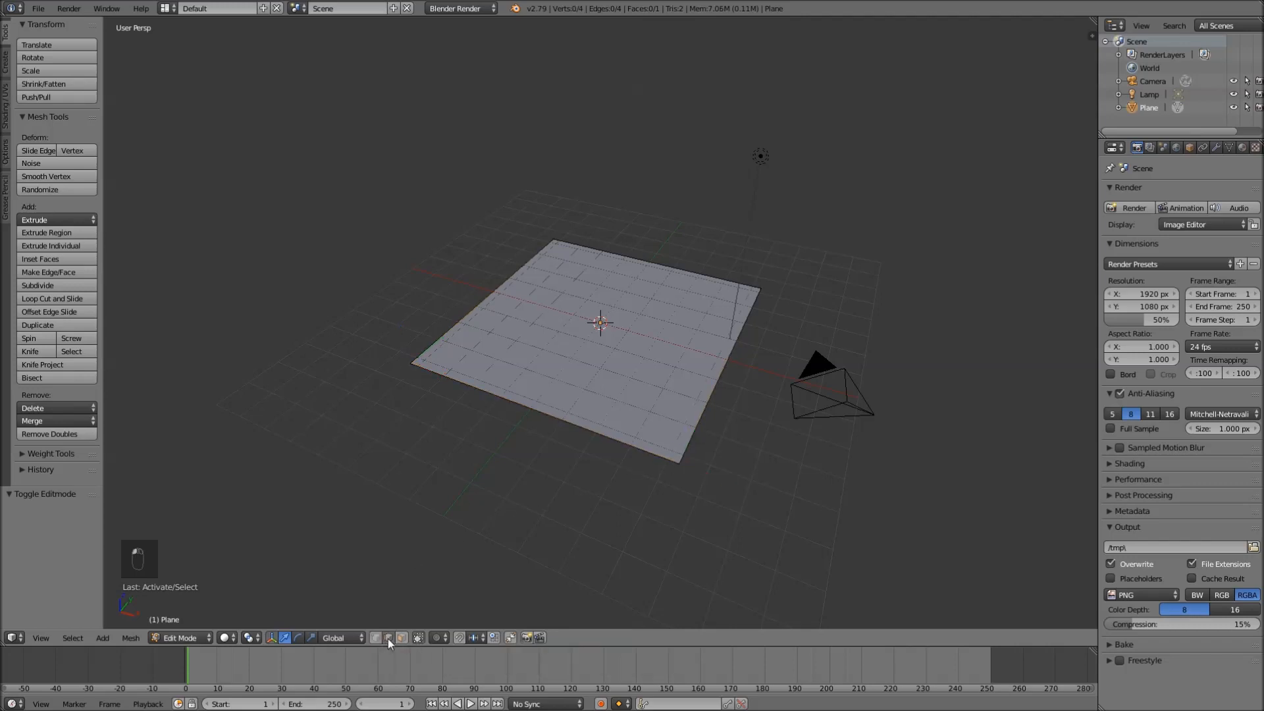
pyautogui.rightClick(538, 421)
pyautogui.rightClick(490, 296)
pyautogui.rightClick(723, 335)
pyautogui.rightClick(666, 261)
pyautogui.click(400, 638)
pyautogui.rightClick(614, 318)
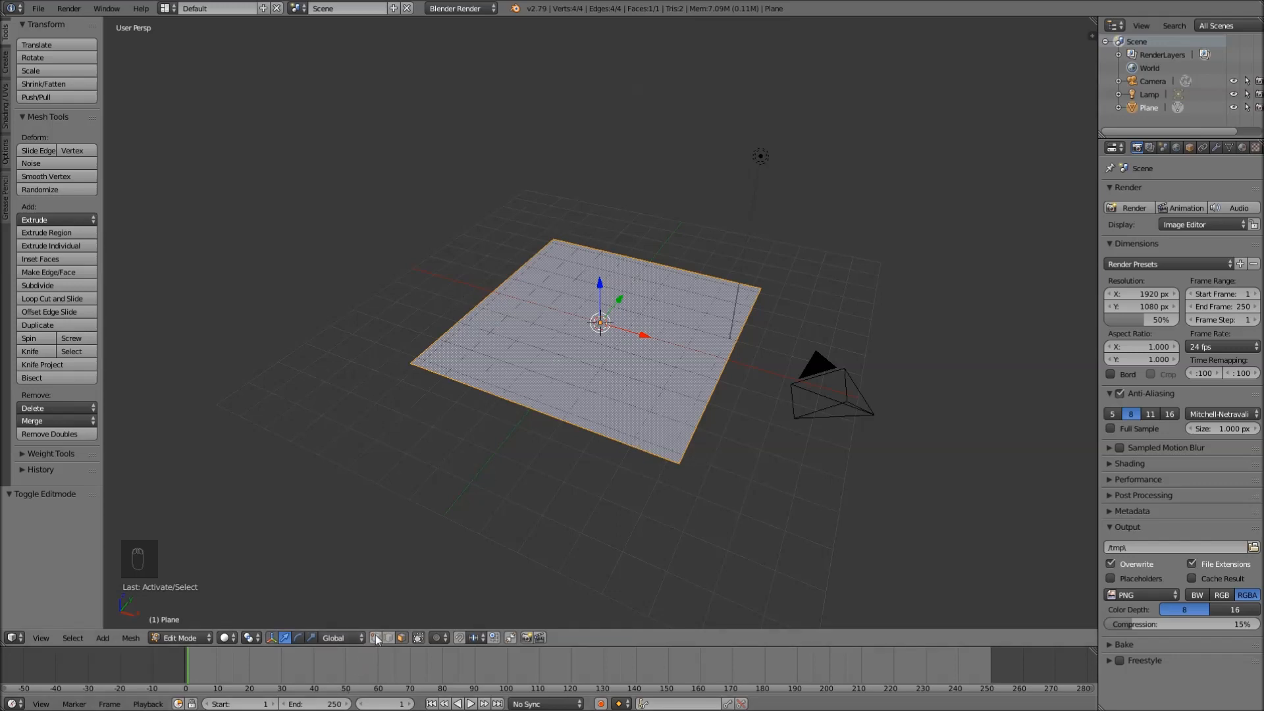
# - Return to vertex select mode and select all four corner vertices of the plane together
pyautogui.rightClick(412, 359)
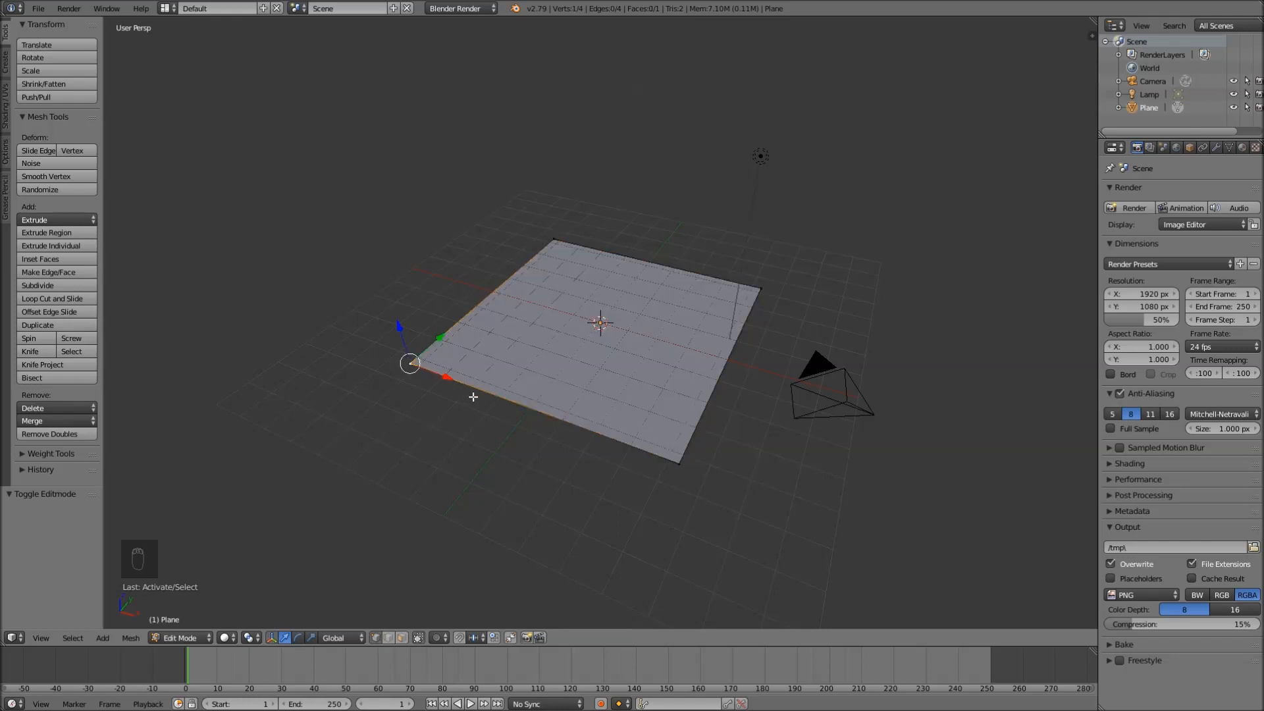
pyautogui.rightClick(681, 462)
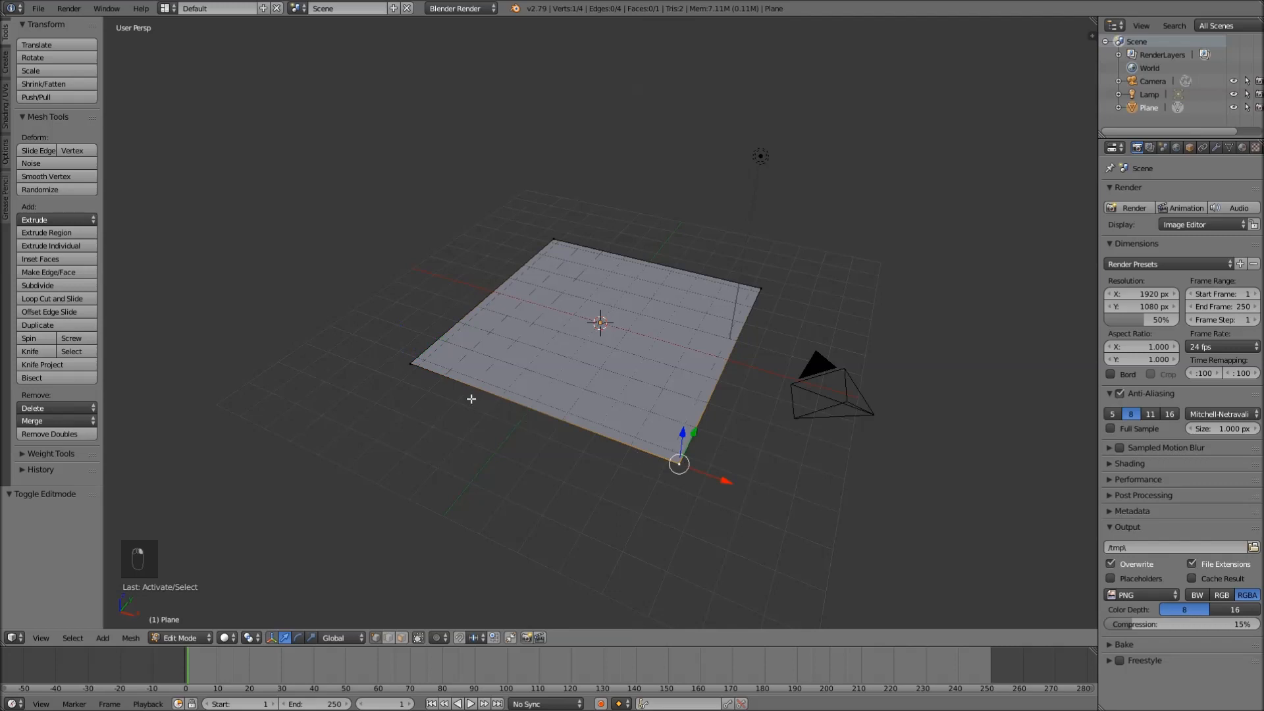
pyautogui.keyDown('shift'); pyautogui.rightClick(404, 365); pyautogui.keyUp('shift')
pyautogui.rightClick(758, 288)
pyautogui.rightClick(413, 365)
pyautogui.rightClick(546, 237)
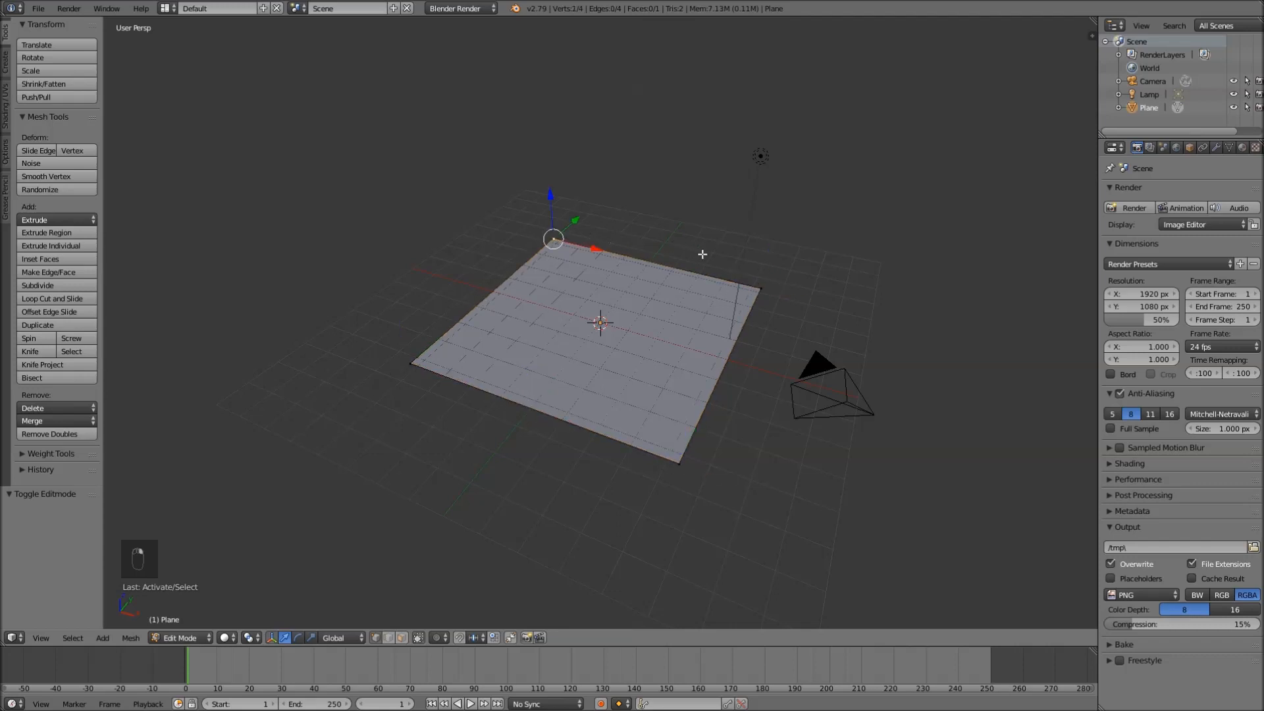
pyautogui.keyDown('shift'); pyautogui.rightClick(761, 287); pyautogui.keyUp('shift')
pyautogui.keyDown('shift'); pyautogui.rightClick(680, 461); pyautogui.keyUp('shift')
pyautogui.keyDown('shift'); pyautogui.rightClick(410, 366); pyautogui.keyUp('shift')
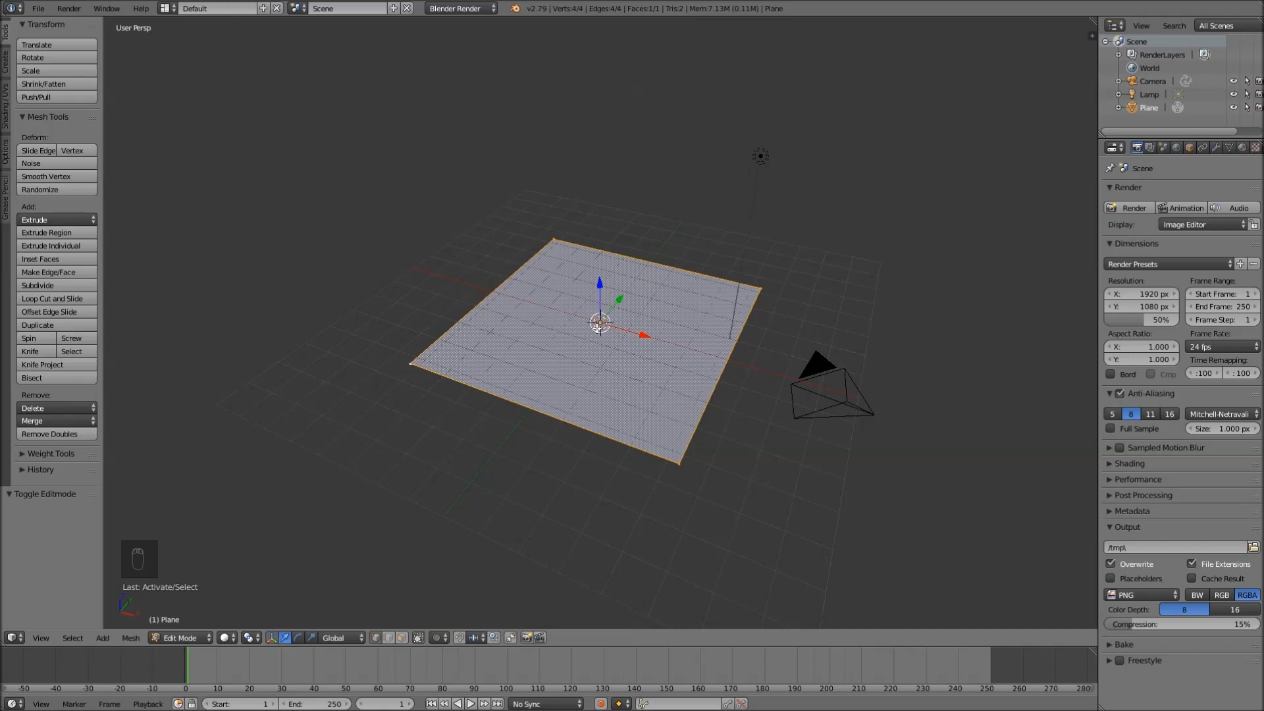
pyautogui.press('g')
# - Select the plane's -Y and +X edges by their vertex pairs, and pick the +X edge directly in edge select mode
pyautogui.rightClick(665, 447)
pyautogui.keyDown('shift'); pyautogui.rightClick(422, 362); pyautogui.keyUp('shift')
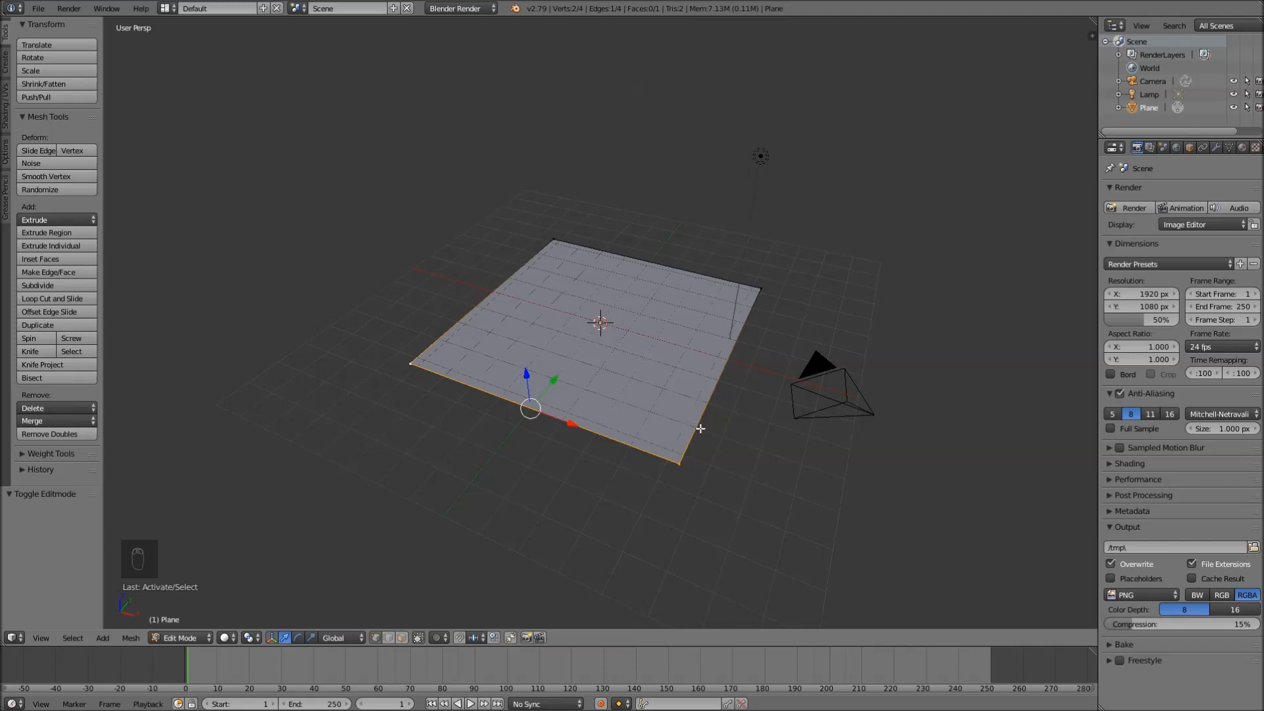
pyautogui.rightClick(680, 461)
pyautogui.keyDown('shift'); pyautogui.rightClick(764, 287); pyautogui.keyUp('shift')
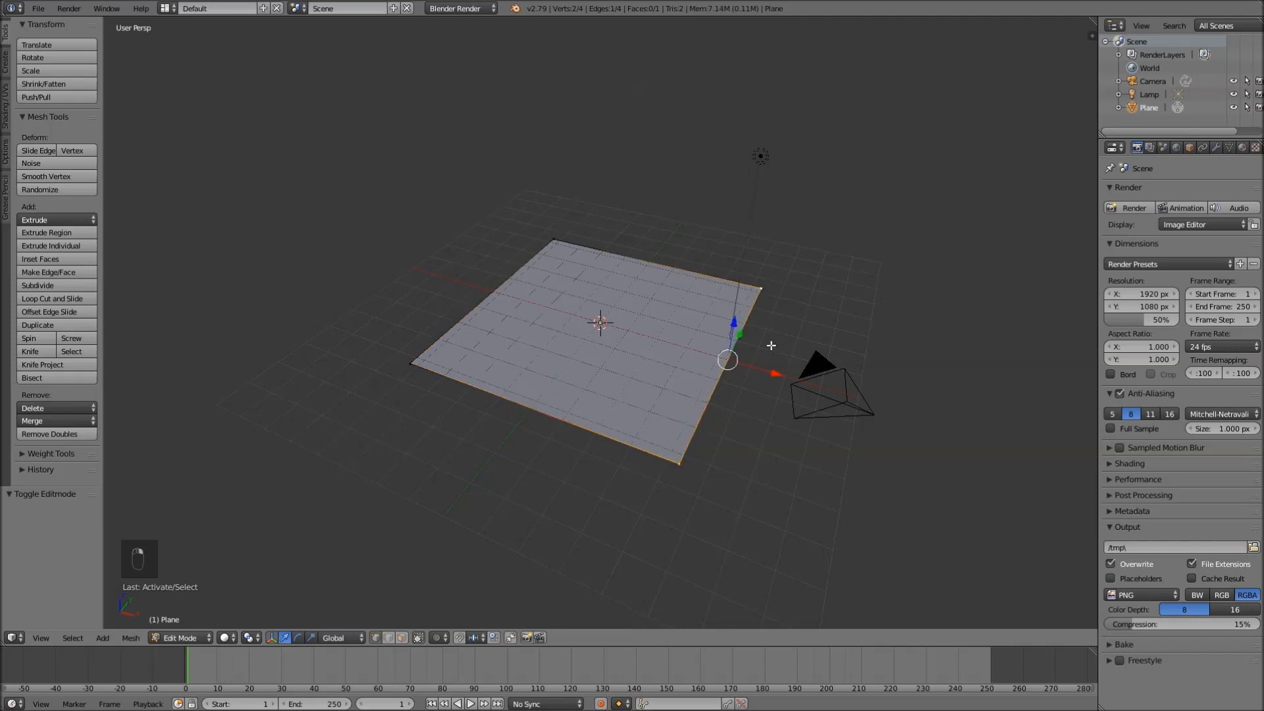
pyautogui.click(389, 638)
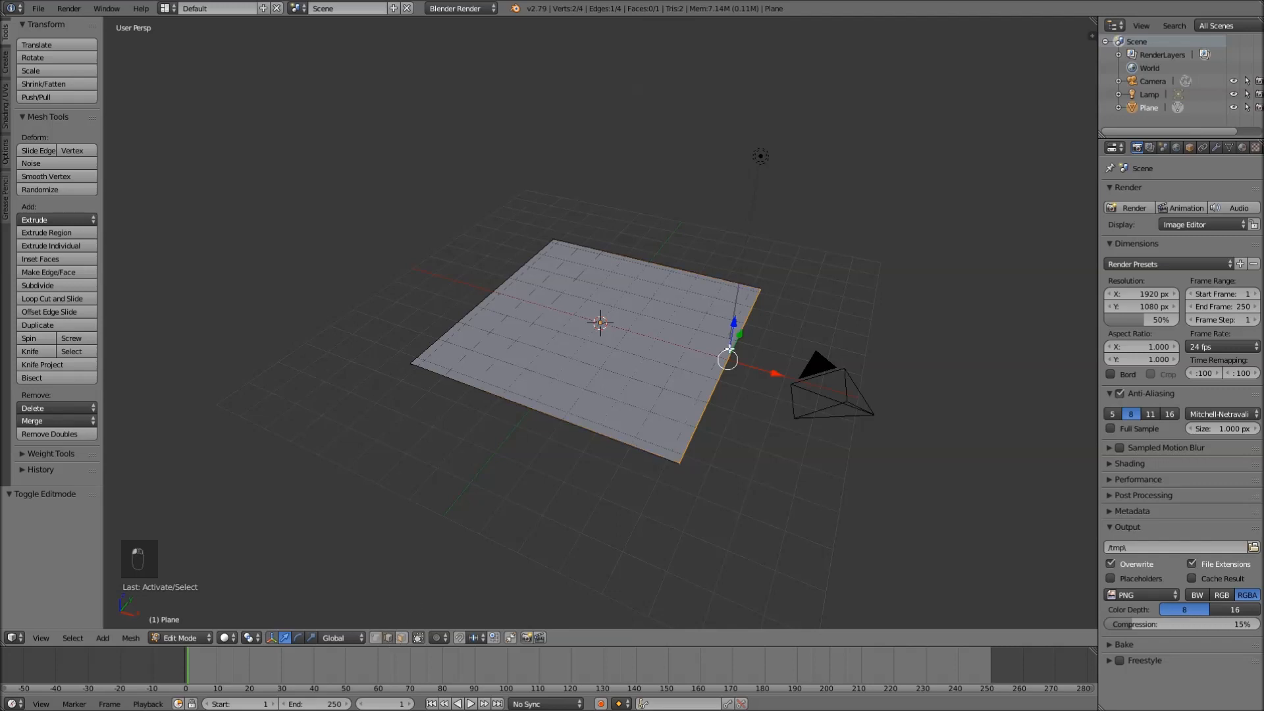
pyautogui.rightClick(720, 404)
# - Change the mesh select mode to Vertex and select only the plane's corner vertex at +X, -Y
pyautogui.hotkey('ctrl', 'Tab')
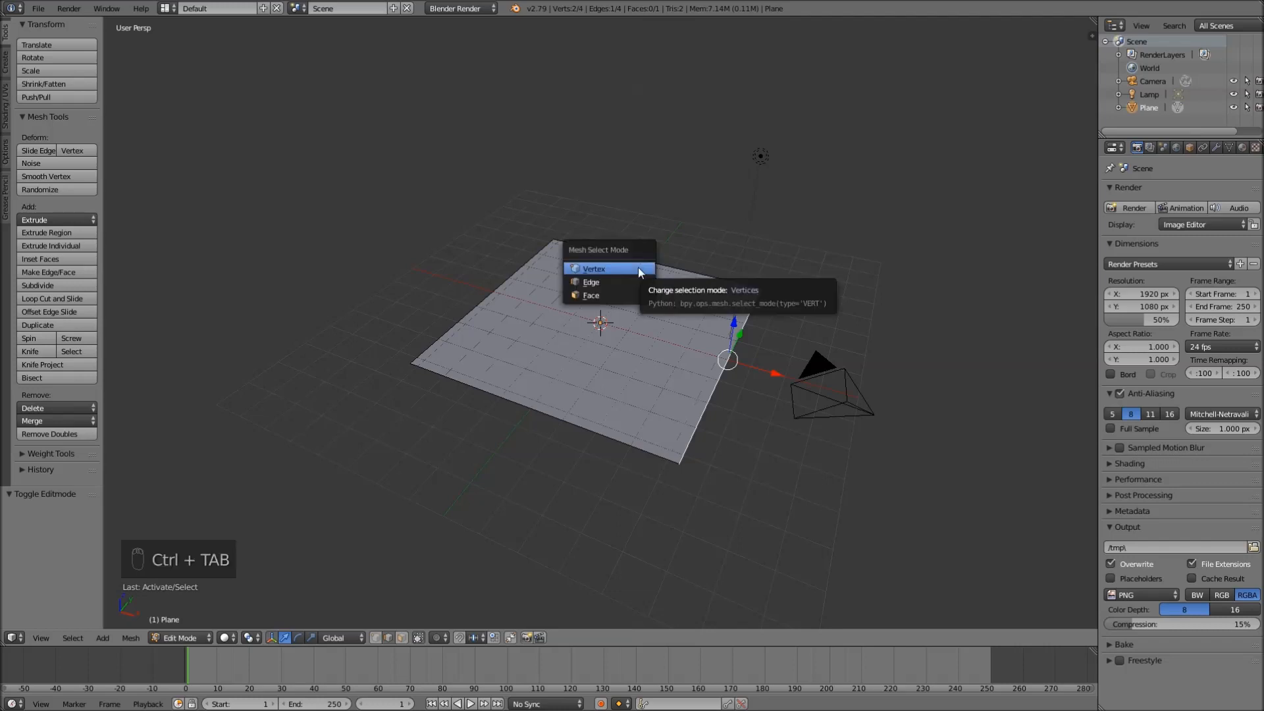
pyautogui.click(601, 269)
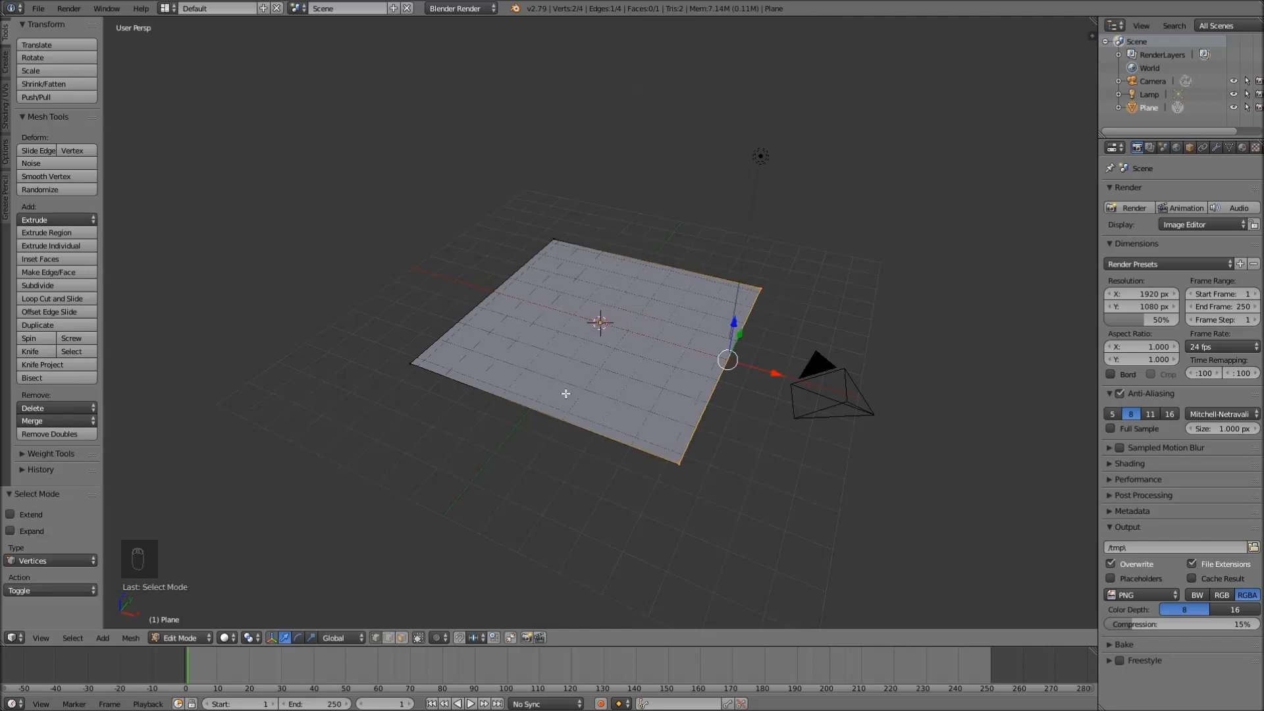
pyautogui.rightClick(681, 462)
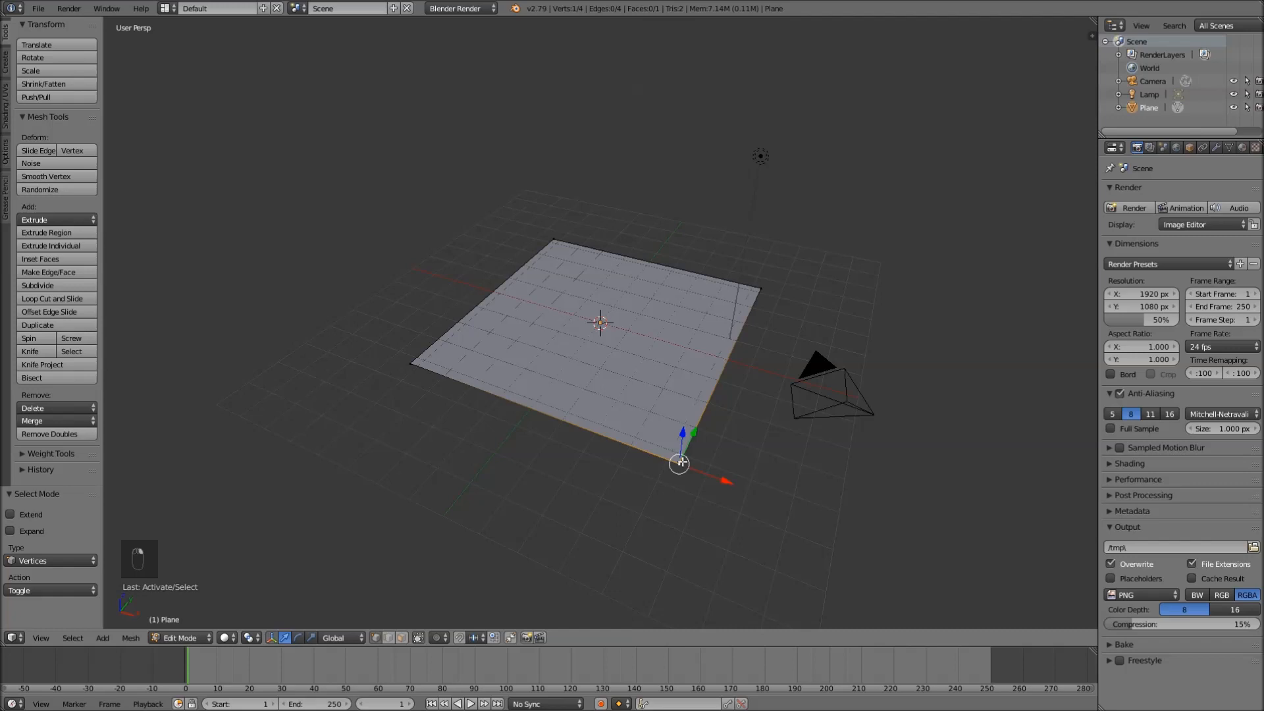
# - Try moving the plane's +X, -Y corner vertex freely by about X -2.41, Y 1.93, Z 3.69, and undo the move
pyautogui.press('g')
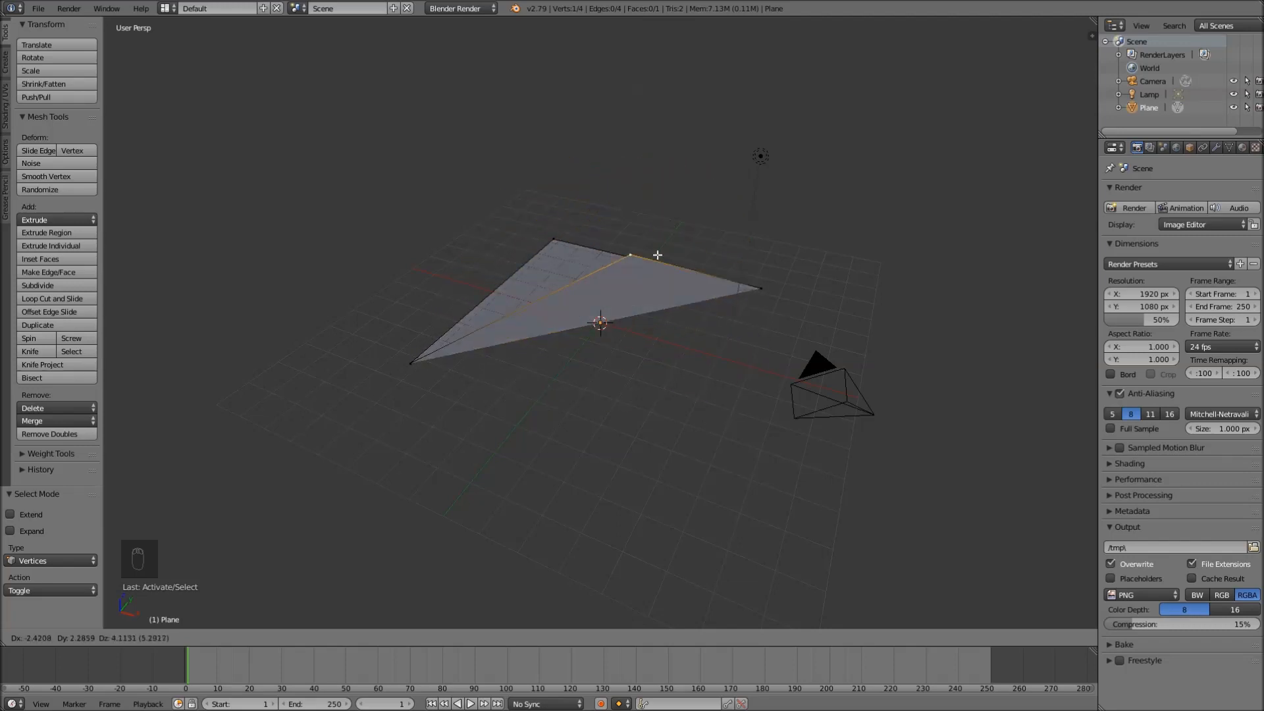
pyautogui.click(643, 282)
pyautogui.moveTo(602, 322); pyautogui.dragTo(686, 287, button='middle')
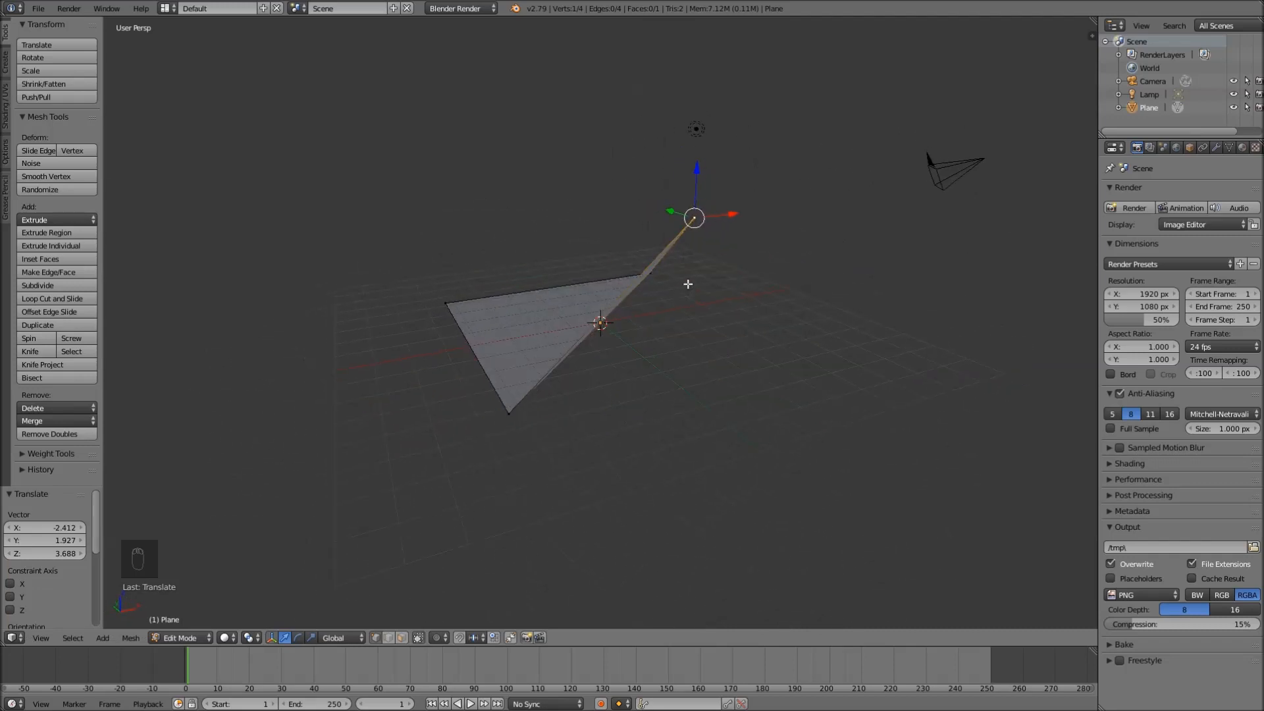
pyautogui.hotkey('ctrl', 'z')
pyautogui.moveTo(765, 254); pyautogui.dragTo(684, 292, button='middle')
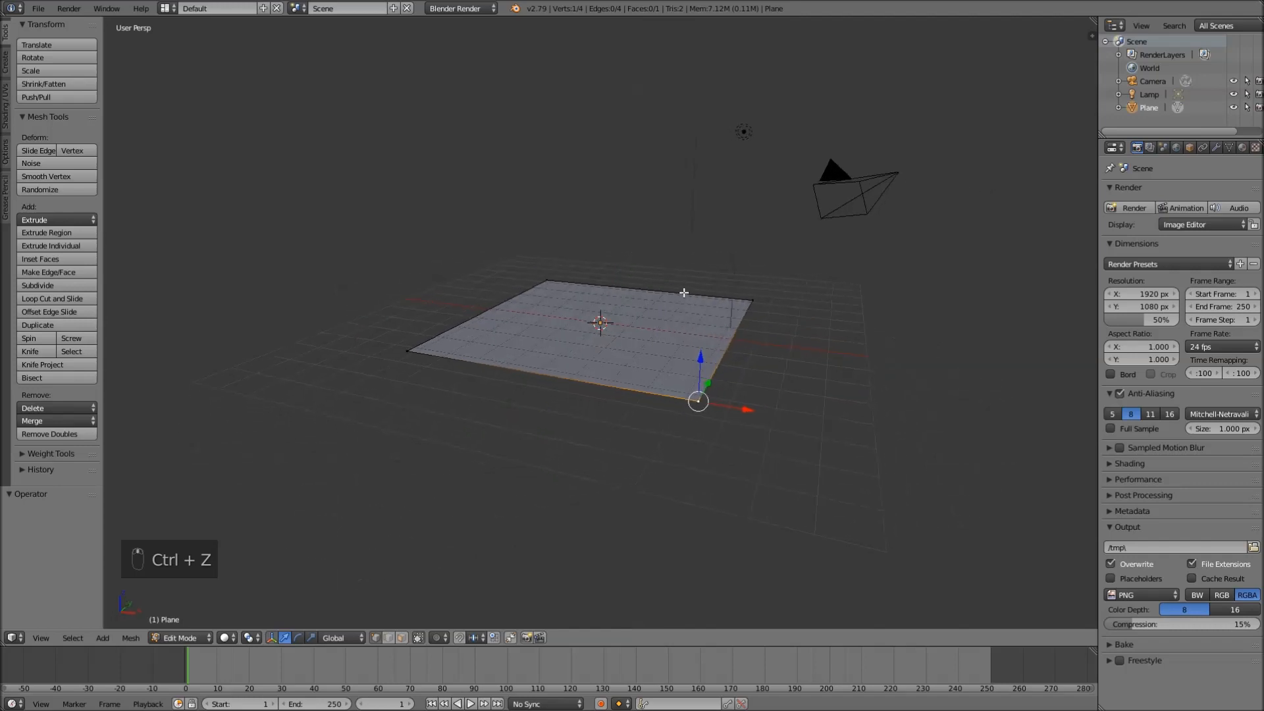
# - Move the +X, -Y corner vertex freely by about X -1.66, Y 0.35, Z 2.80
pyautogui.press('g')
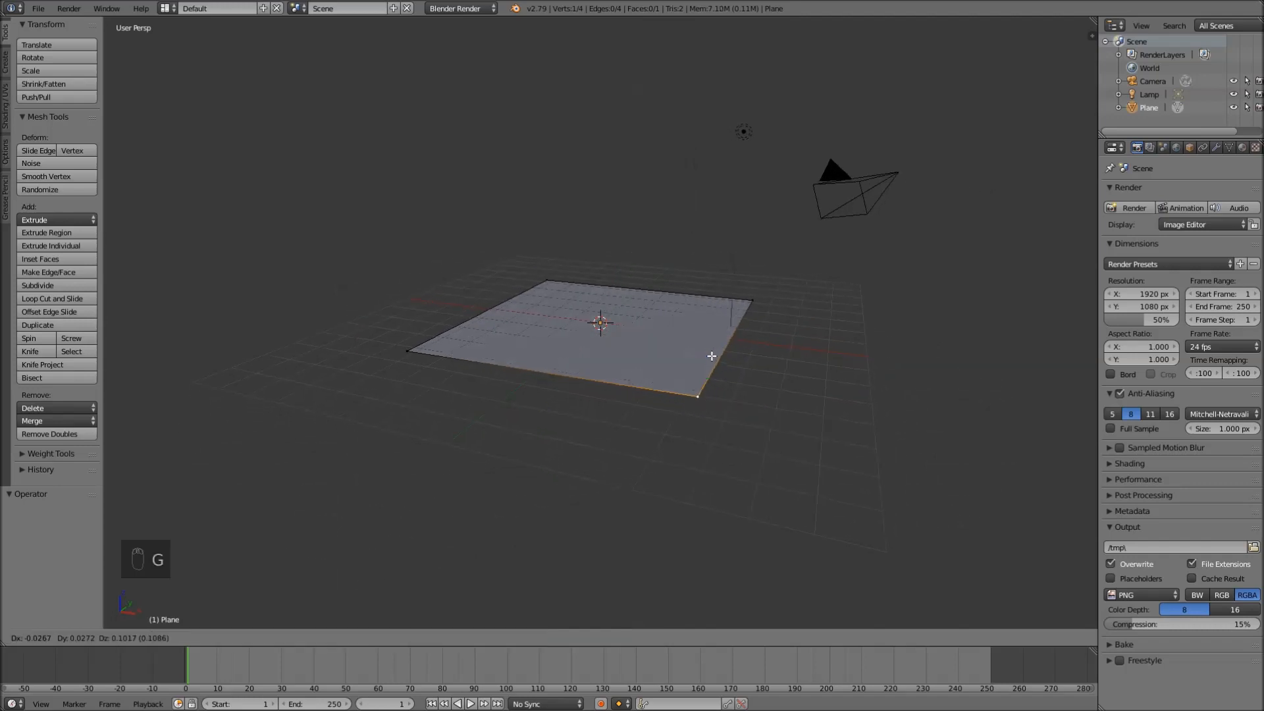
pyautogui.click(649, 237)
pyautogui.moveTo(648, 237); pyautogui.dragTo(729, 255, button='middle')
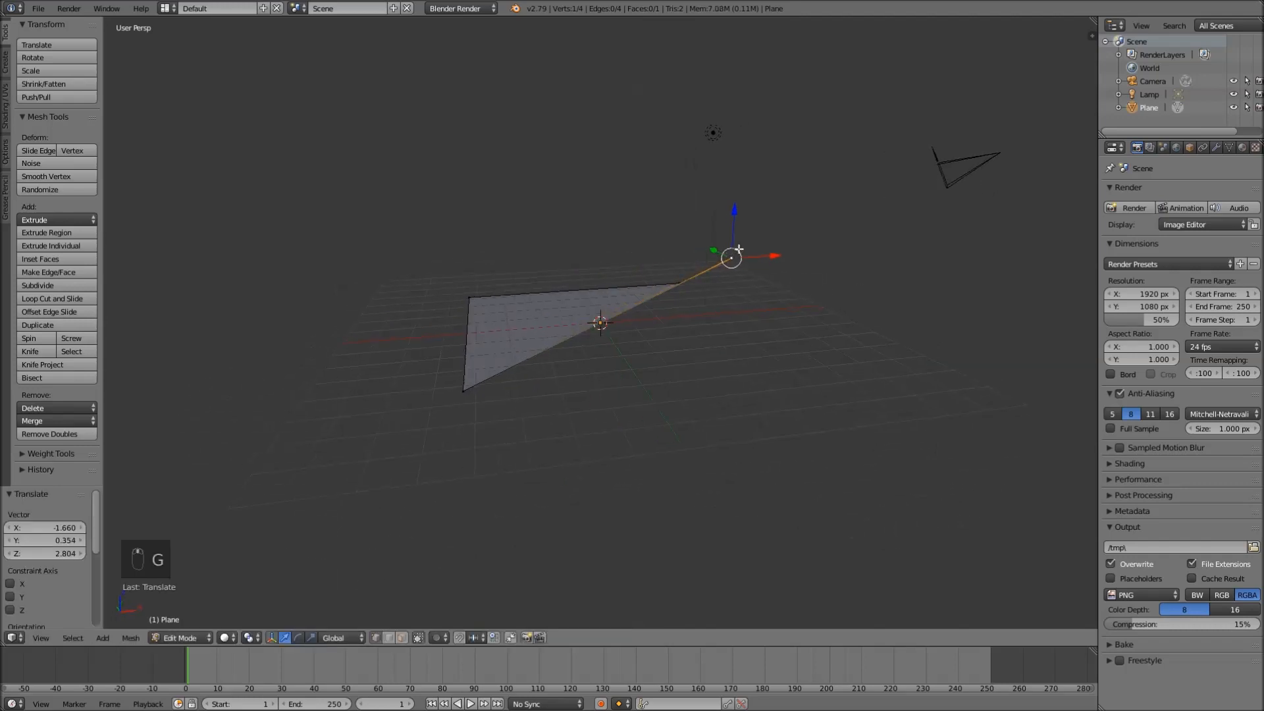
# - Try to clear the moved vertex's location, and undo its last move
pyautogui.hotkey('alt', 'g')
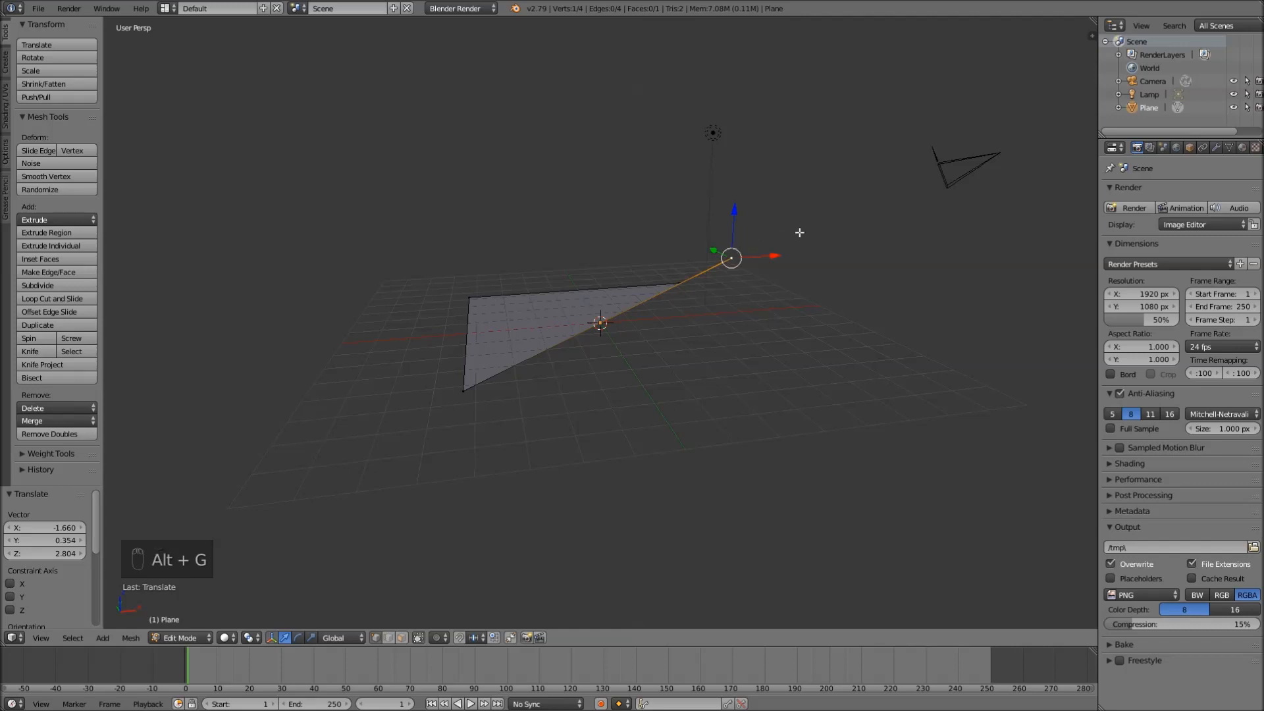
pyautogui.moveTo(776, 257); pyautogui.dragTo(742, 277, button='middle')
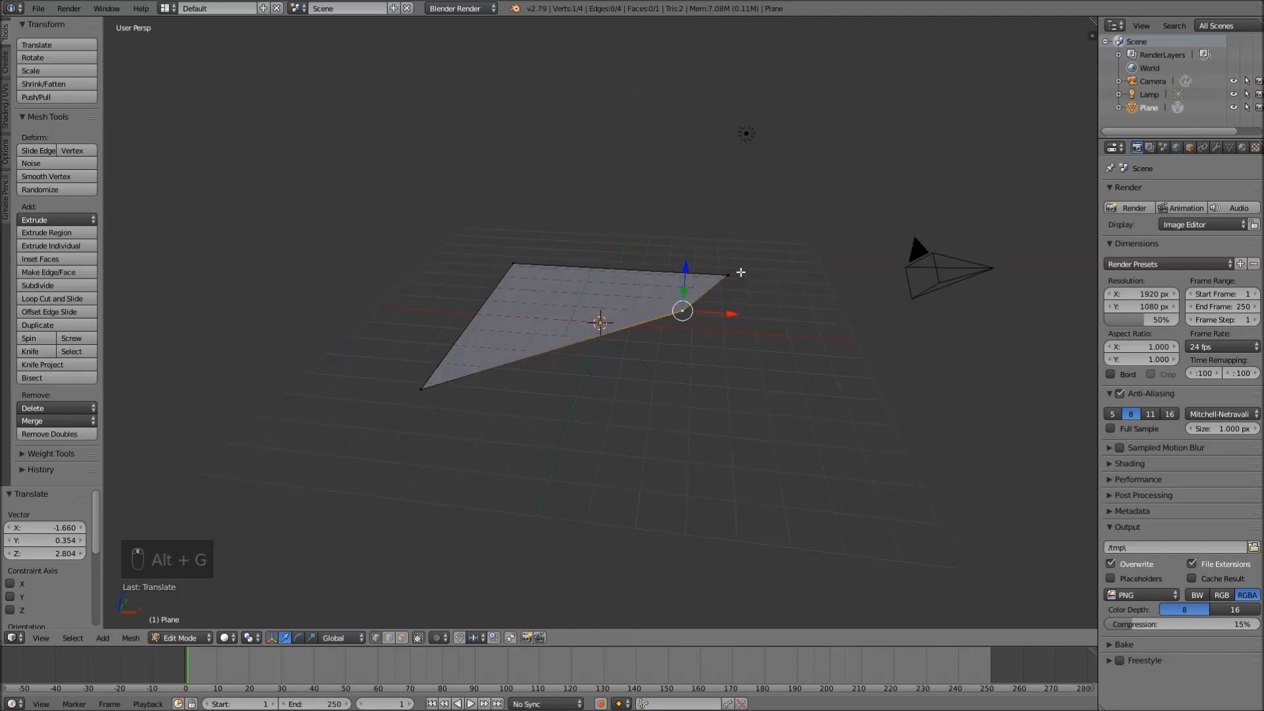
pyautogui.hotkey('ctrl', 'z')
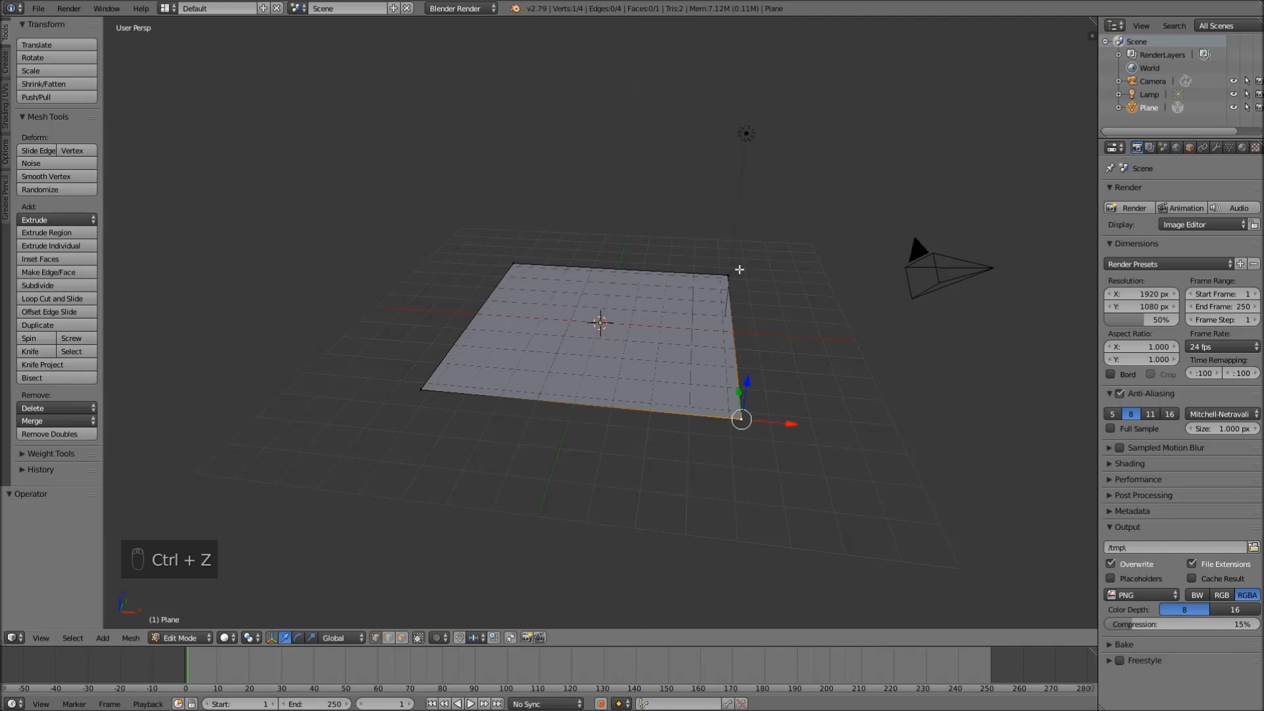
pyautogui.moveTo(778, 321); pyautogui.dragTo(731, 304, button='middle')
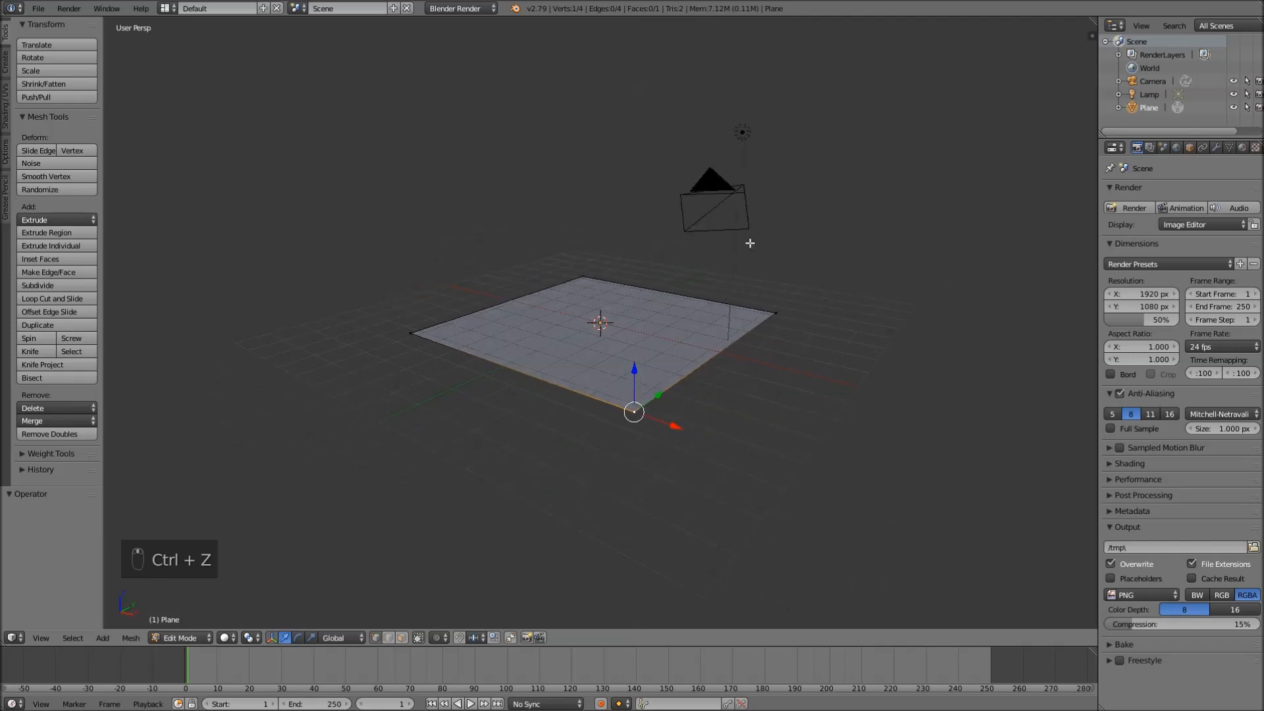
# - Move the +X, -Y corner vertex by about X 0.01, Y 0.62, Z 1.52 and the -X, -Y one by X 0.68, Y 0.08, Z 0.34
pyautogui.scroll(2, 730, 299)
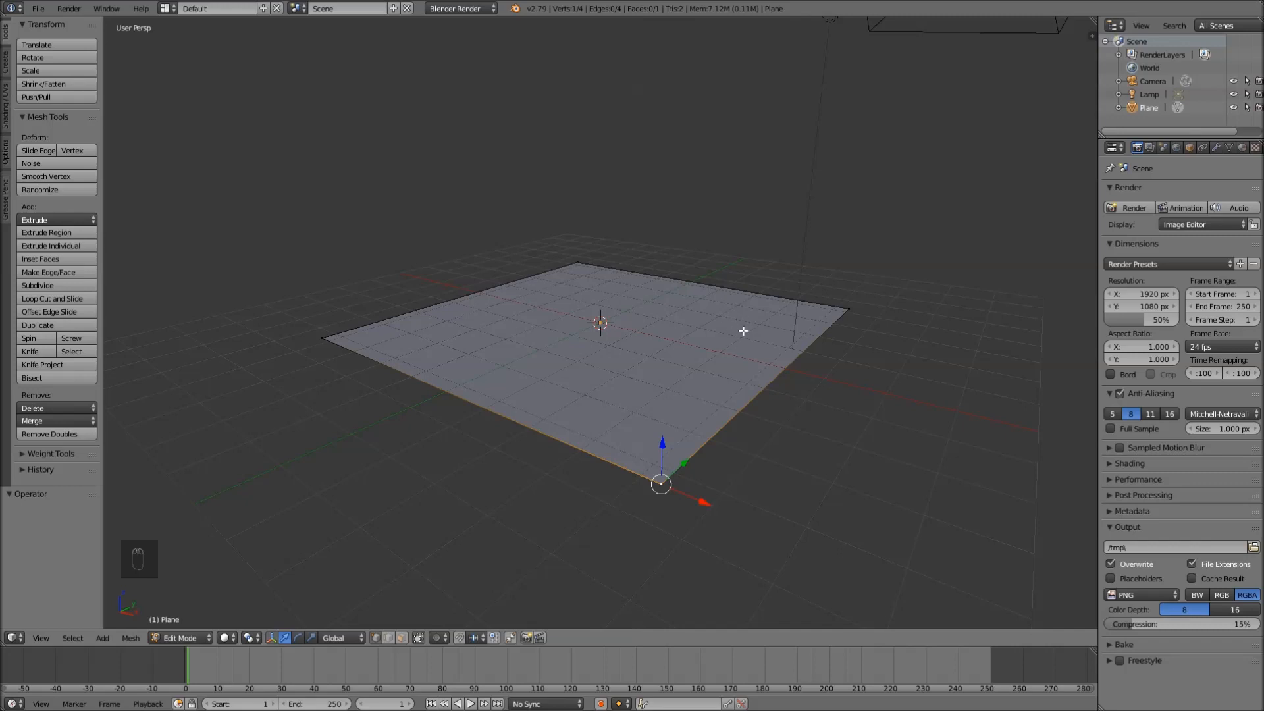
pyautogui.moveTo(570, 423); pyautogui.dragTo(657, 429, button='middle')
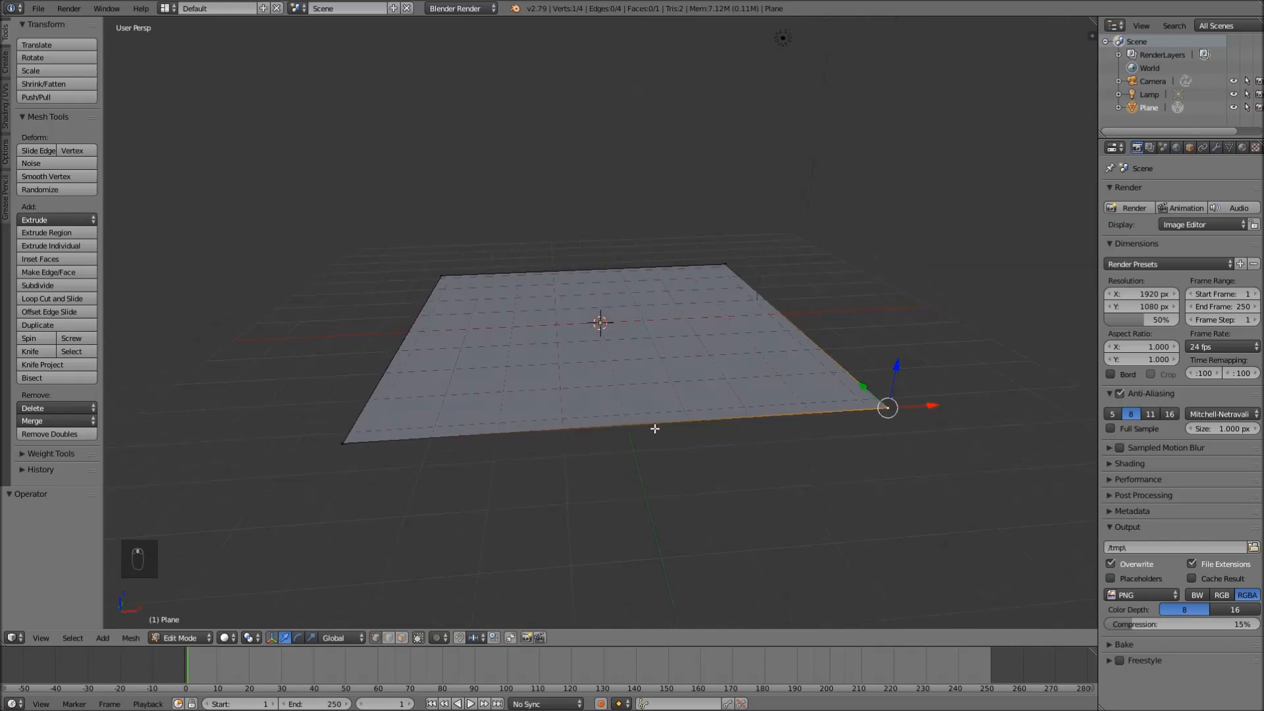
pyautogui.scroll(-3, 808, 382)
pyautogui.scroll(1, 808, 381)
pyautogui.press('g')
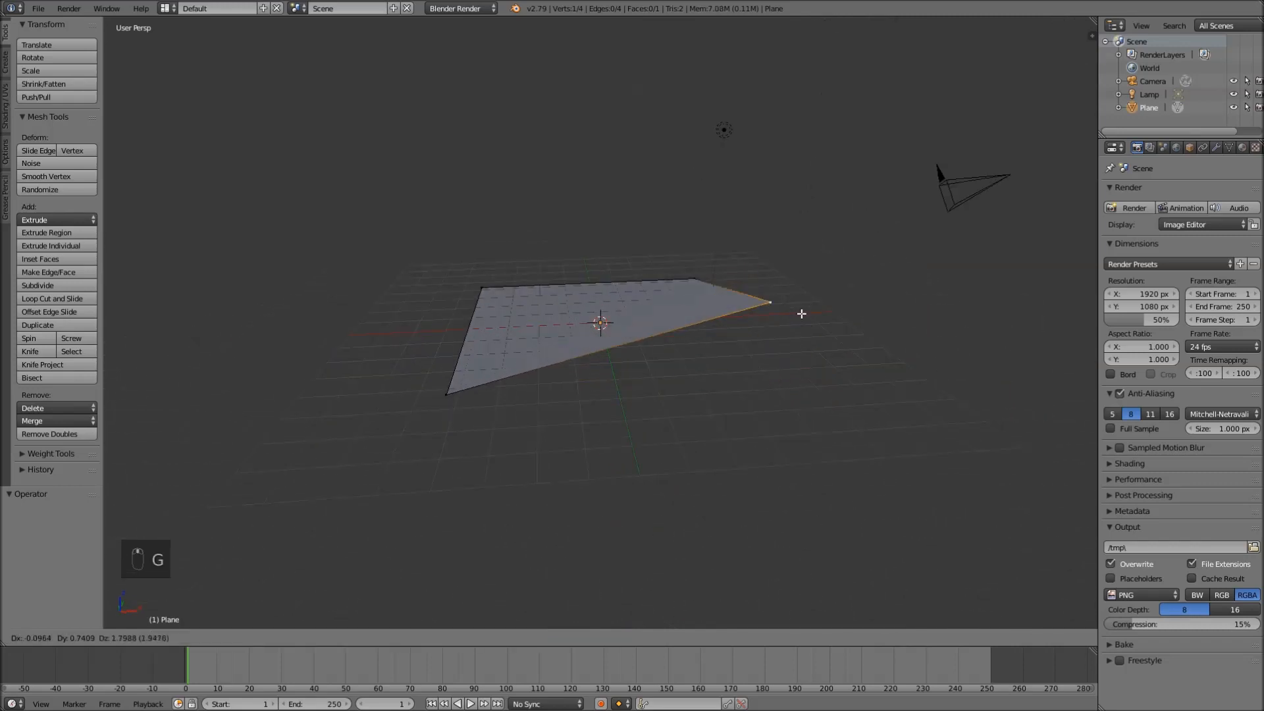
pyautogui.click(805, 320)
pyautogui.rightClick(444, 394)
pyautogui.press('g')
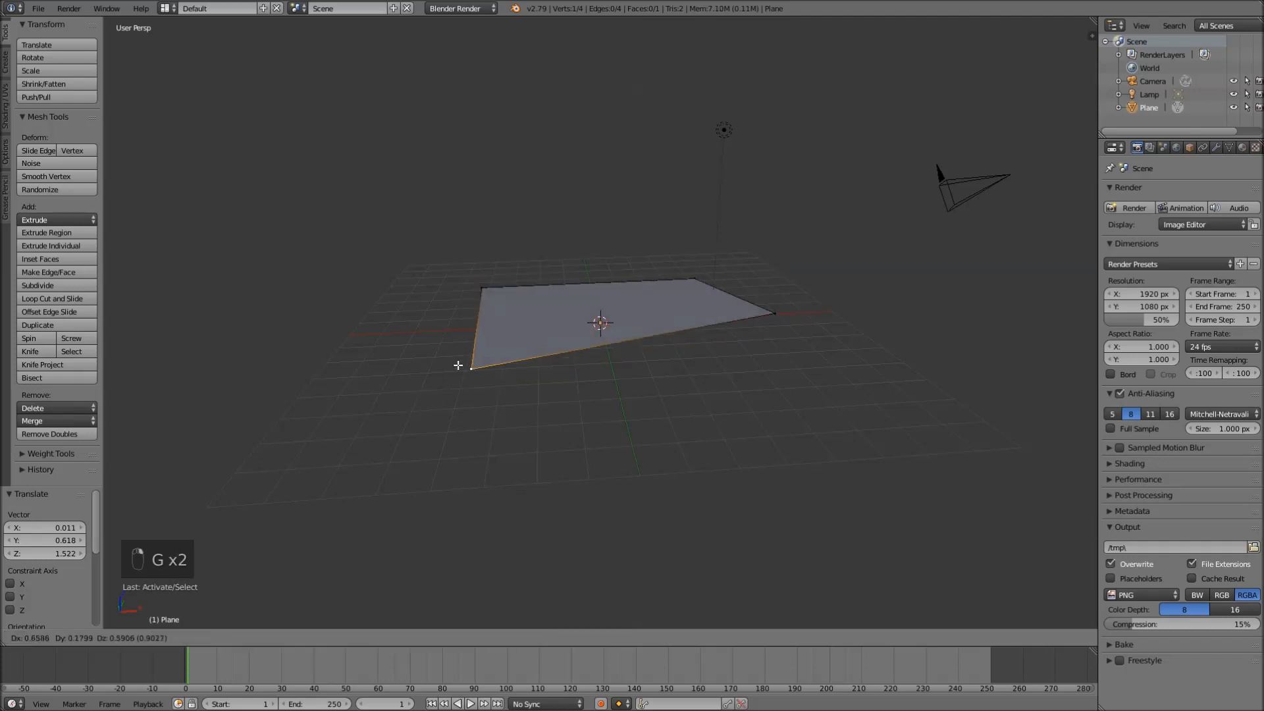
pyautogui.click(464, 364)
# - Try to move the +X, +Y corner vertex, and undo the moves and selection changes made on the plane's corners
pyautogui.rightClick(690, 283)
pyautogui.press('g')
pyautogui.rightClick(688, 190)
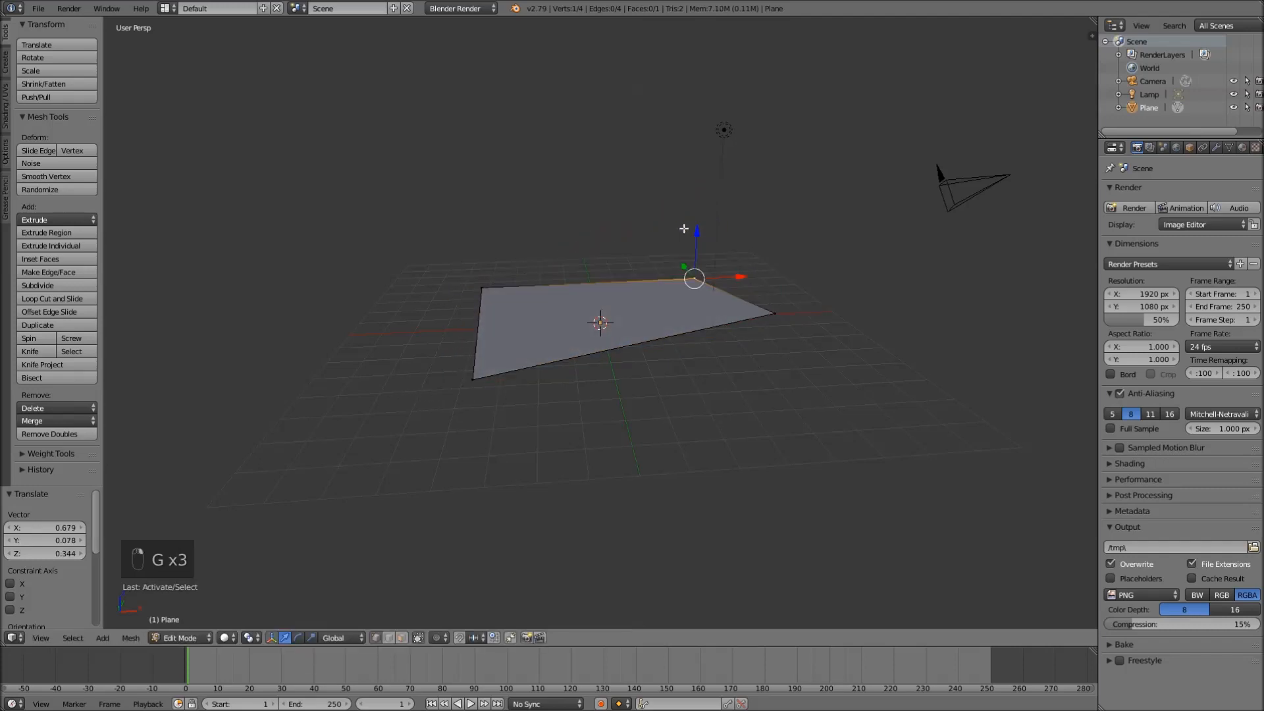
pyautogui.hotkey('ctrl', 'z')
pyautogui.hotkey('ctrl', 'z')
pyautogui.hotkey('ctrl', 'z')
pyautogui.hotkey('ctrl', 'z')
pyautogui.hotkey('ctrl', 'z')
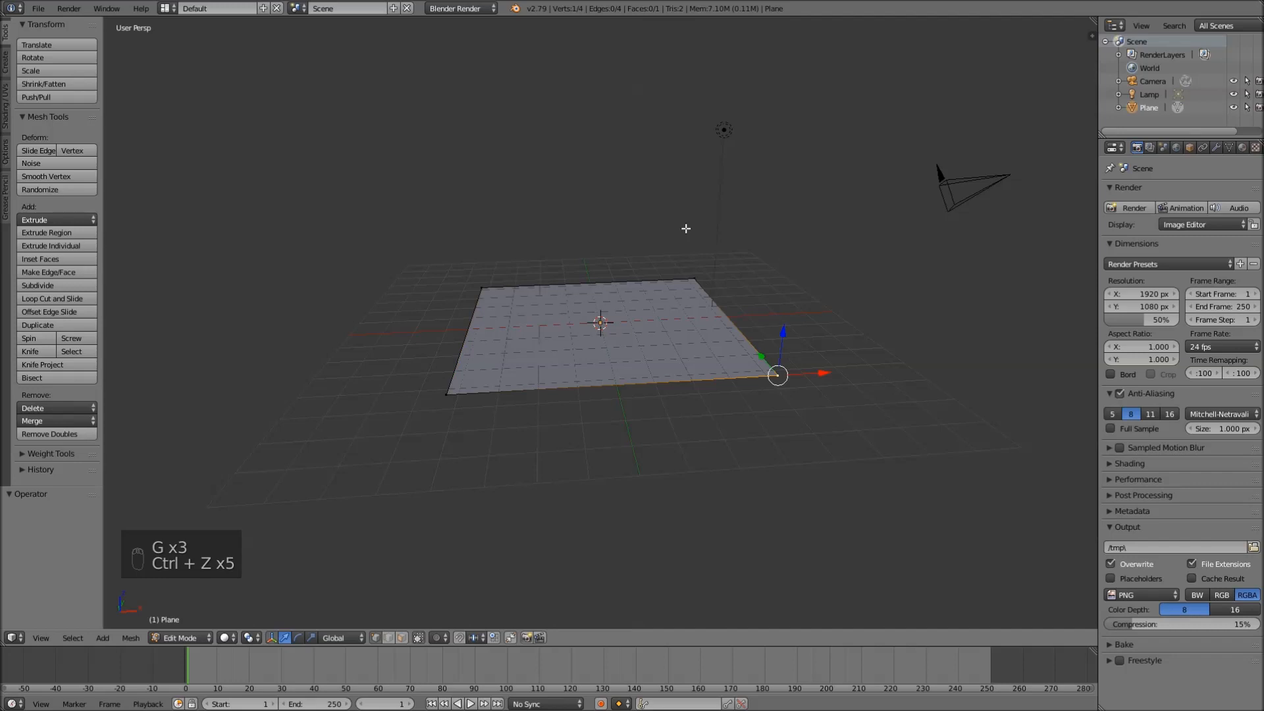
# - Try to move the +X, -Y corner vertex freely while looking at the plane from nearly above
pyautogui.moveTo(724, 305); pyautogui.dragTo(604, 602, button='middle')
pyautogui.press('g')
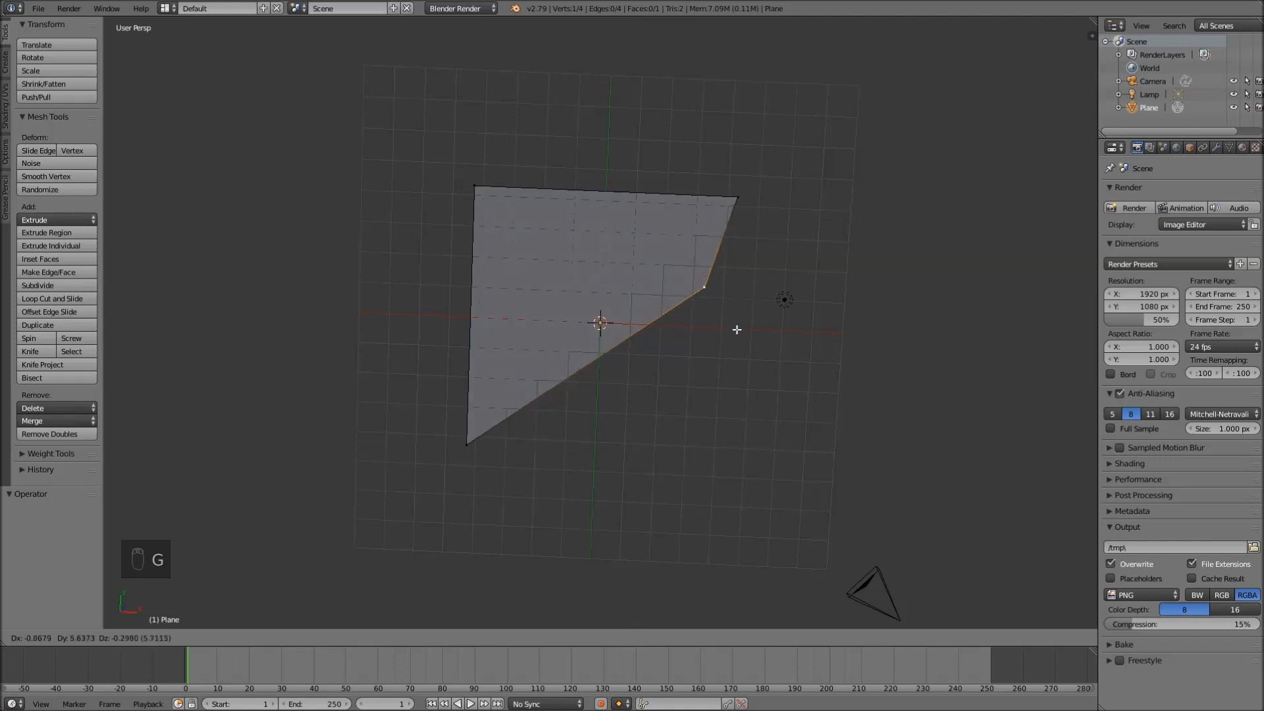
pyautogui.rightClick(789, 311)
pyautogui.moveTo(722, 429); pyautogui.dragTo(705, 358, button='middle')
pyautogui.moveTo(686, 291); pyautogui.dragTo(779, 456, button='middle')
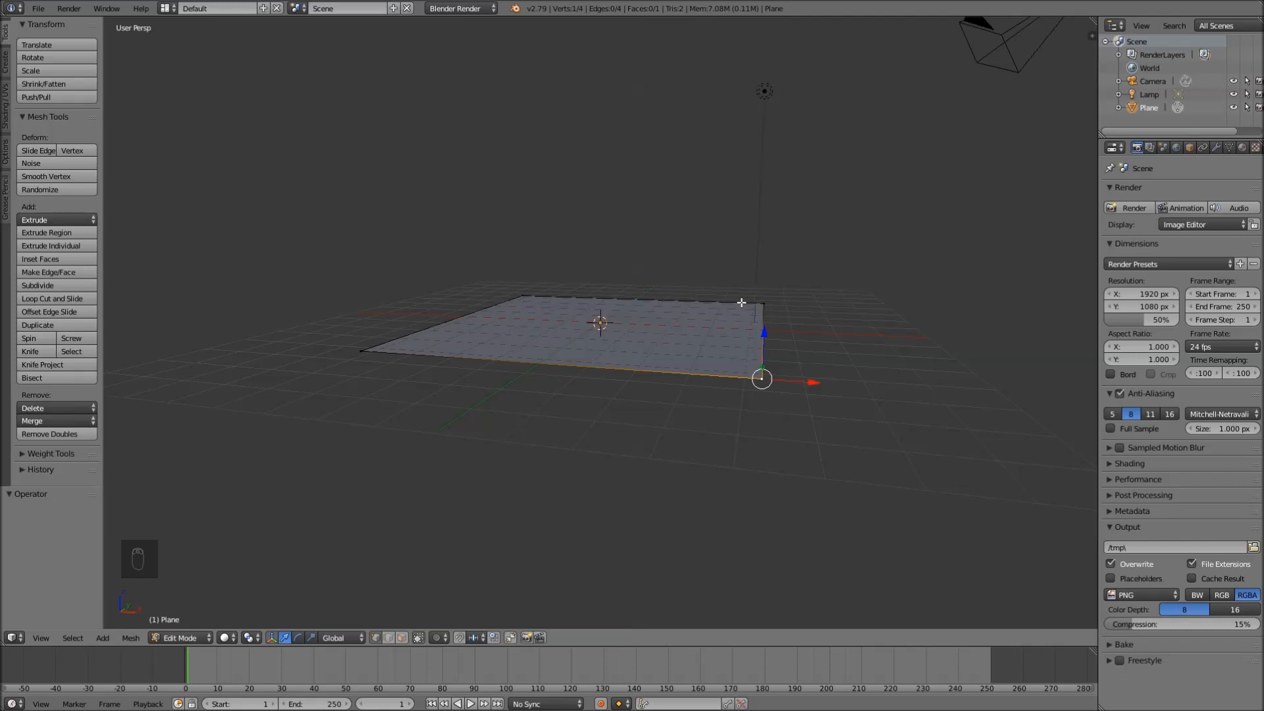
pyautogui.scroll(2, 710, 300)
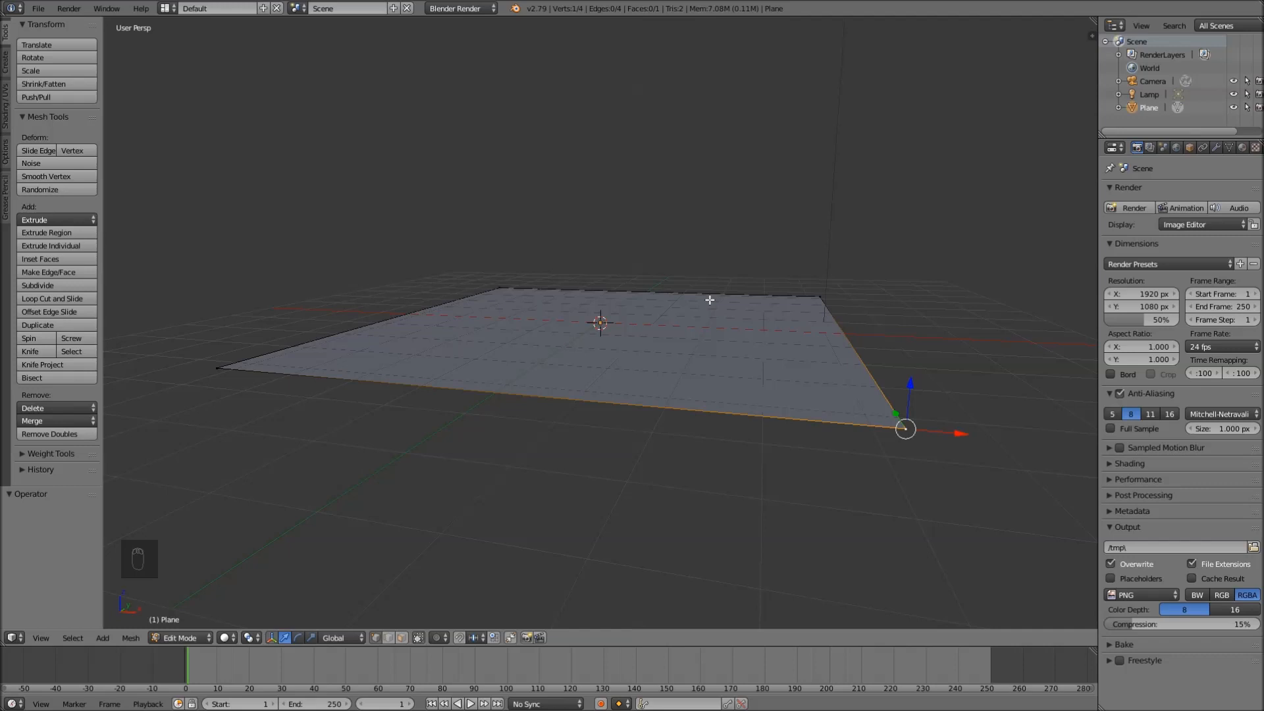
pyautogui.scroll(3, 692, 305)
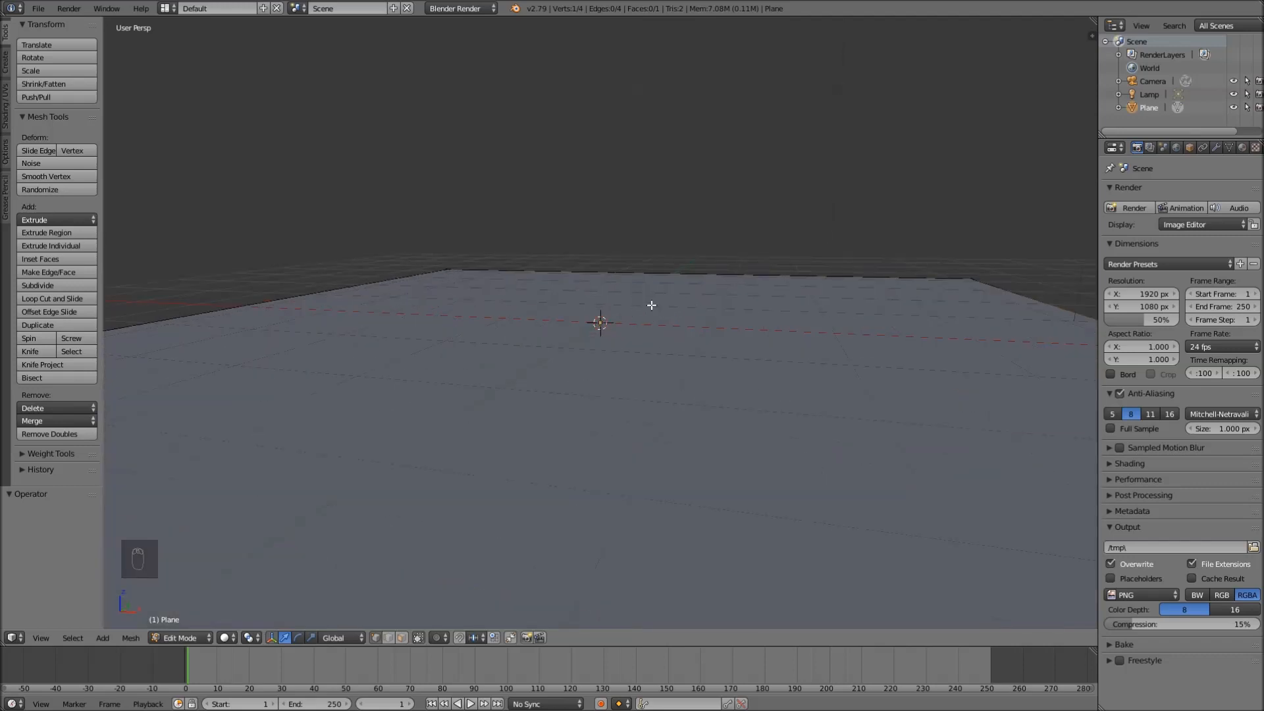
pyautogui.scroll(-4, 651, 306)
pyautogui.scroll(-2, 662, 304)
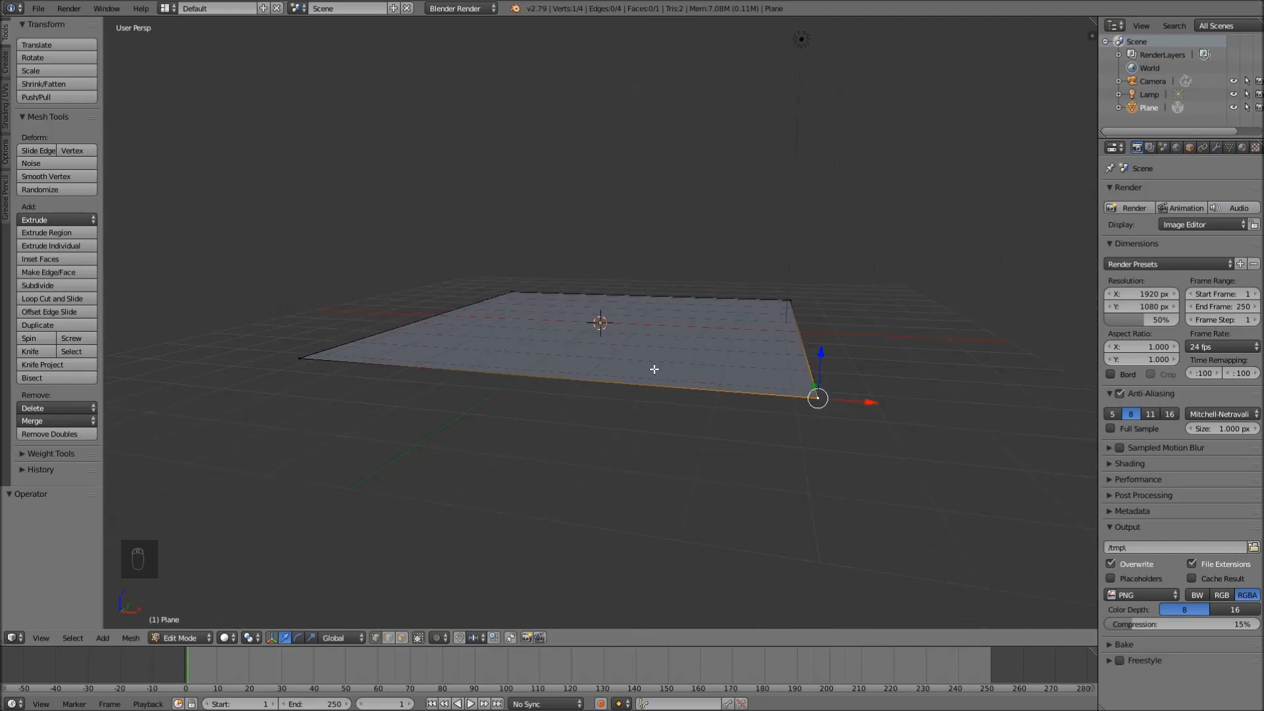
# - Switch to Object Mode and try moving and freely rotating the whole plane, cancelling each transform
pyautogui.press('Tab')
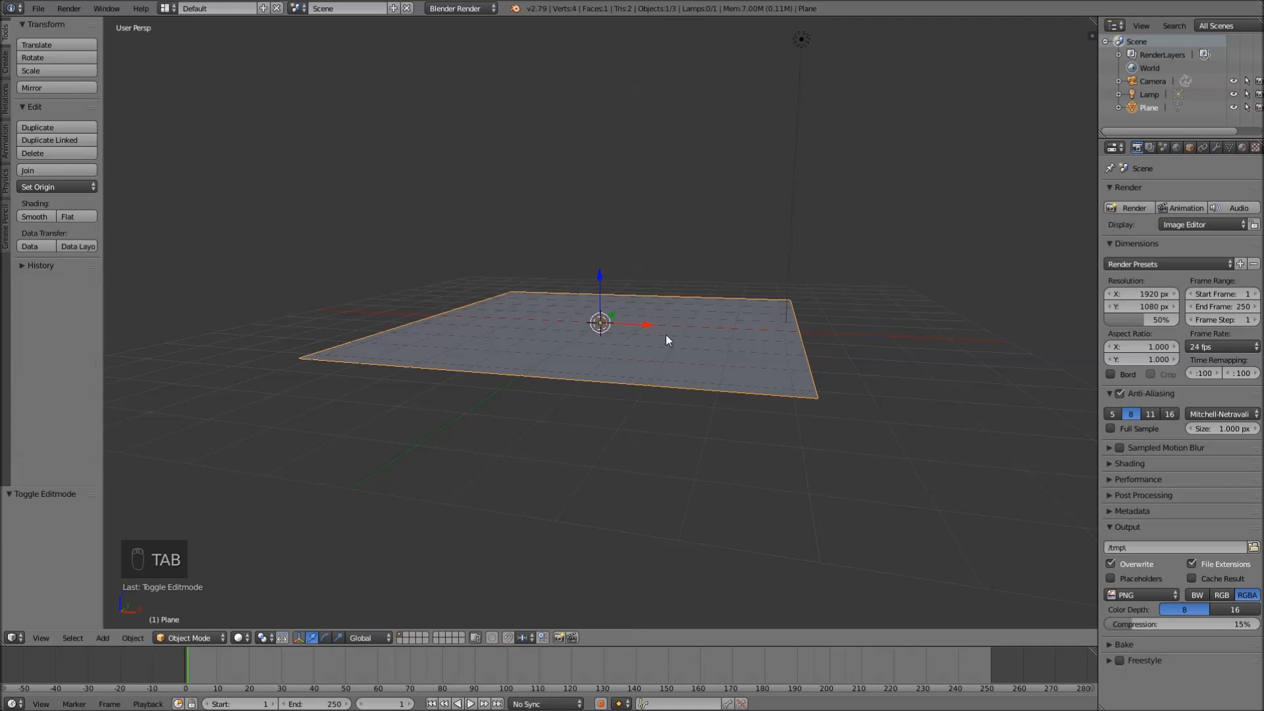
pyautogui.press('g')
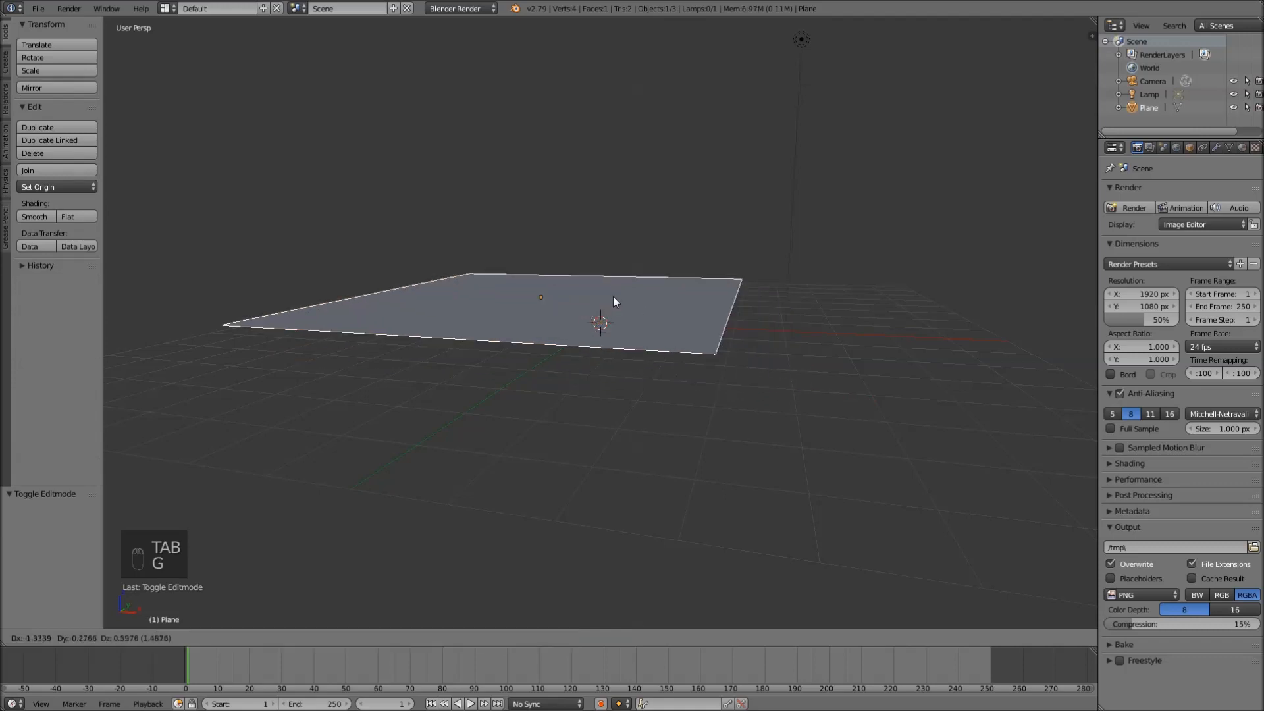
pyautogui.press('r')
pyautogui.press('r')
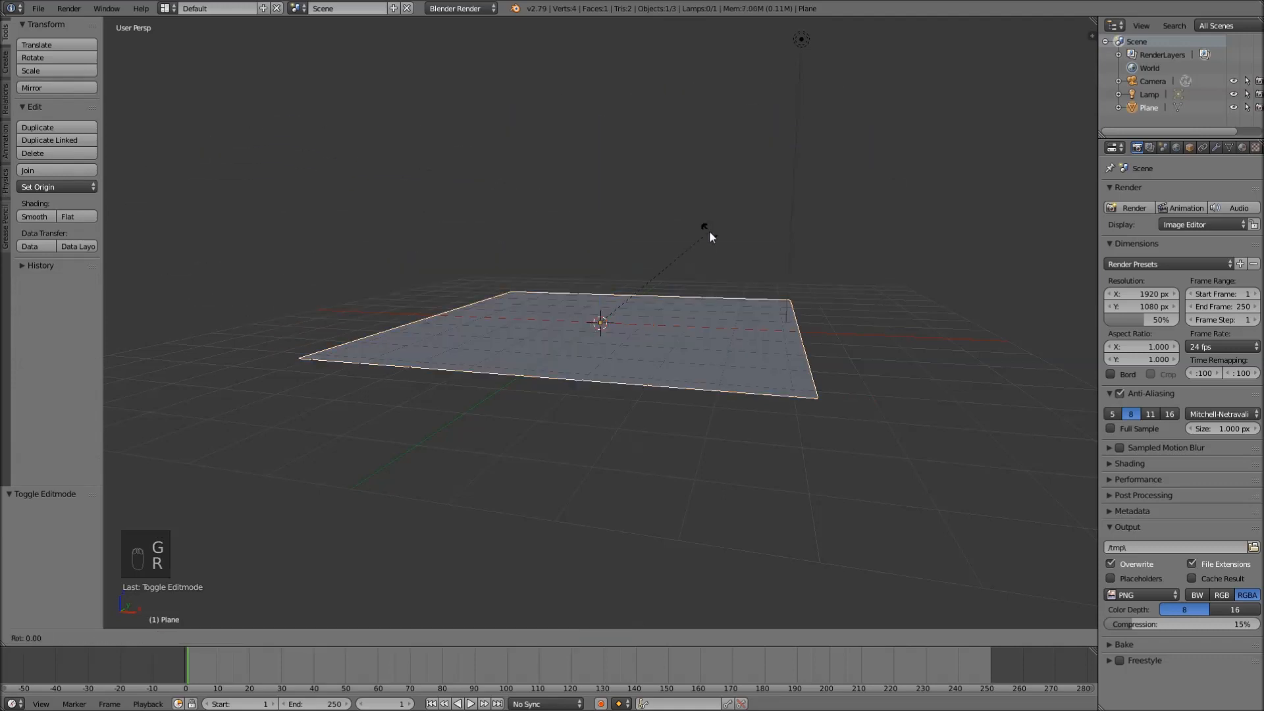
pyautogui.rightClick(699, 242)
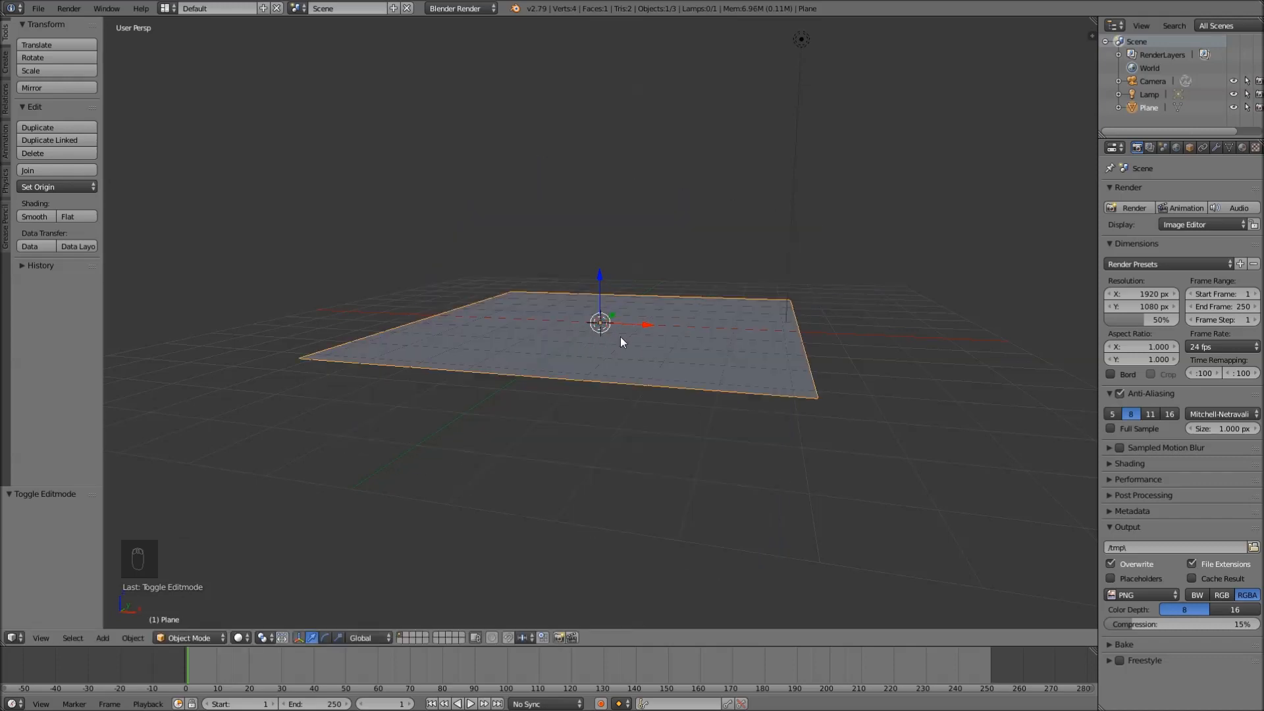
pyautogui.press('g')
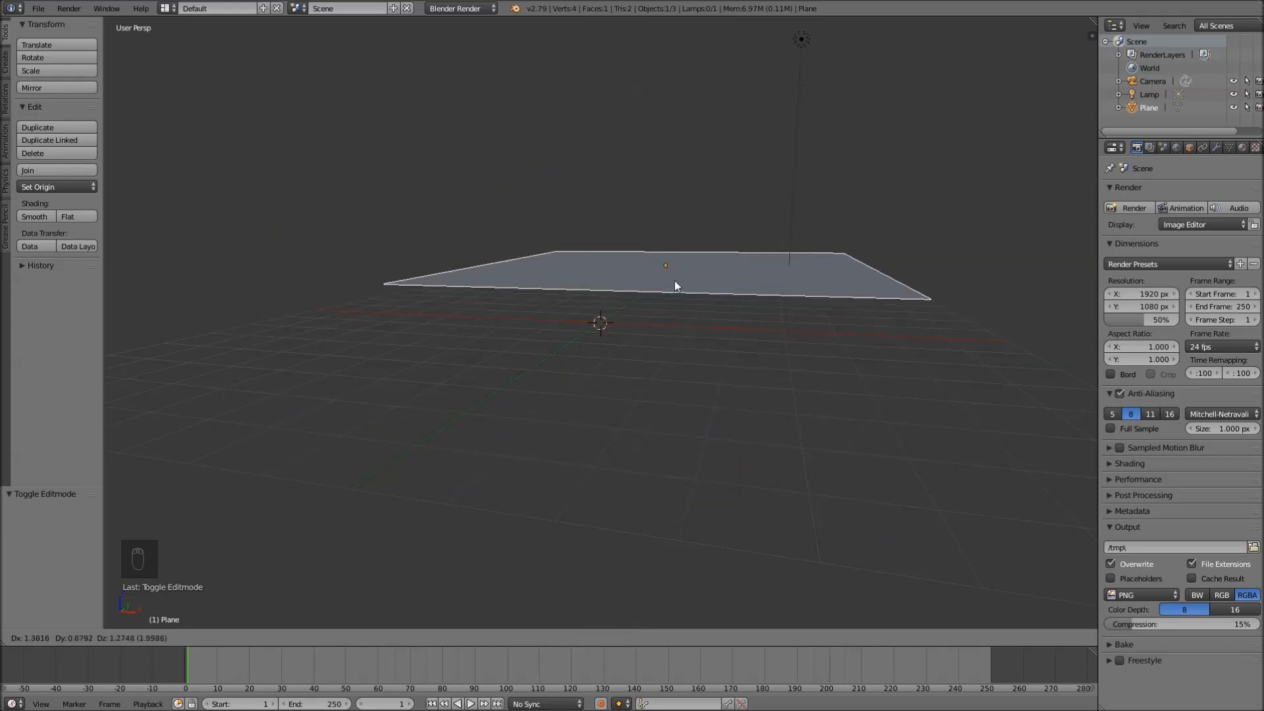
pyautogui.rightClick(637, 307)
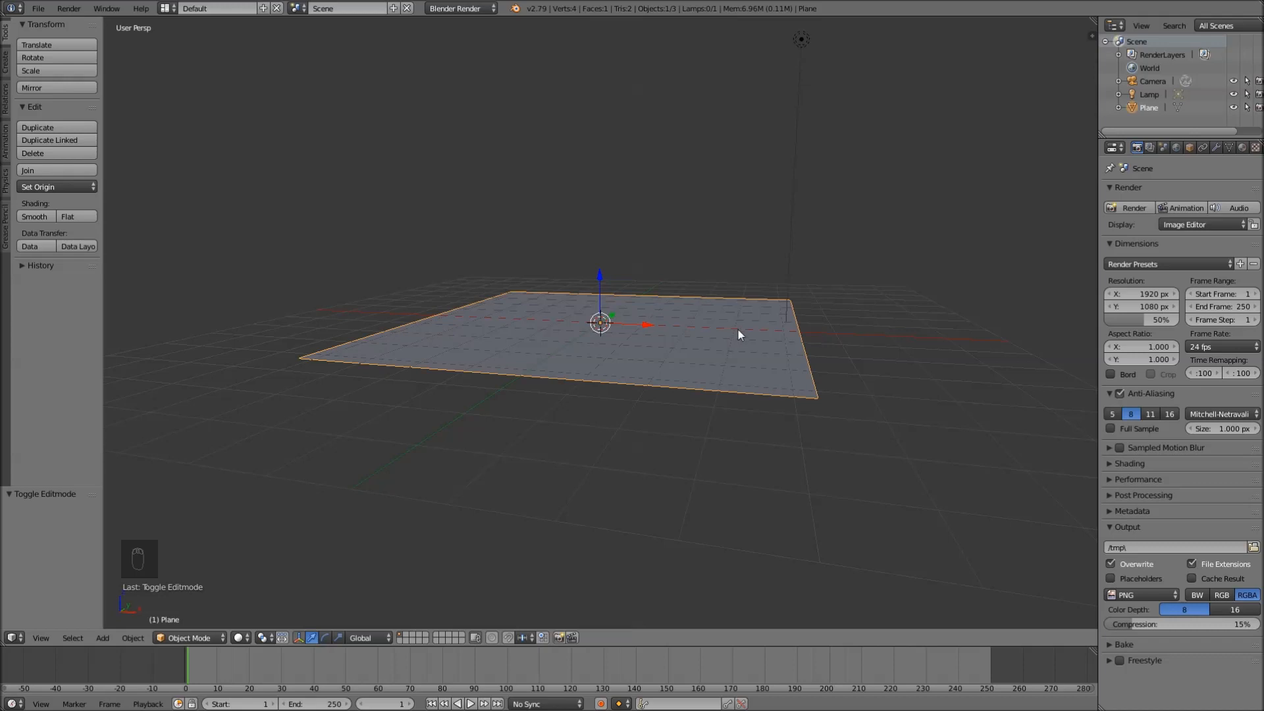
# - Return to Edit Mode and select all of the plane's vertices
pyautogui.press('Tab')
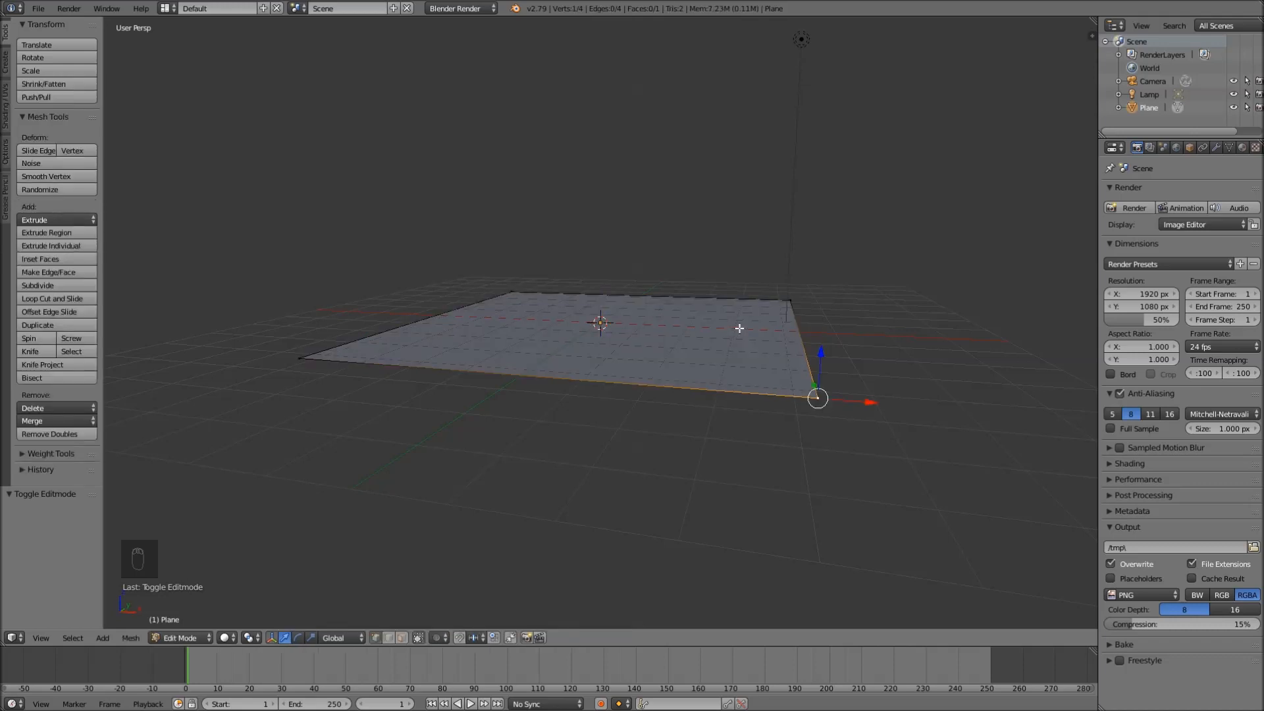
pyautogui.press('a')
pyautogui.press('a')
pyautogui.press('a')
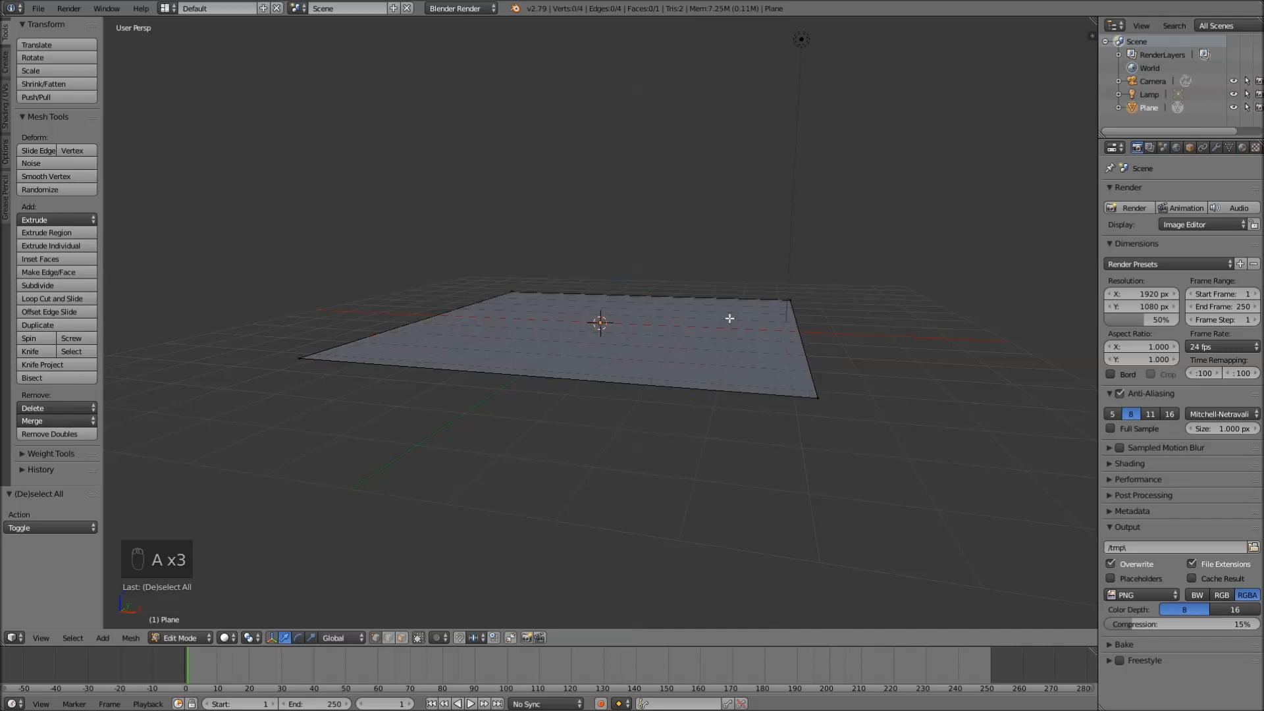
pyautogui.press('a')
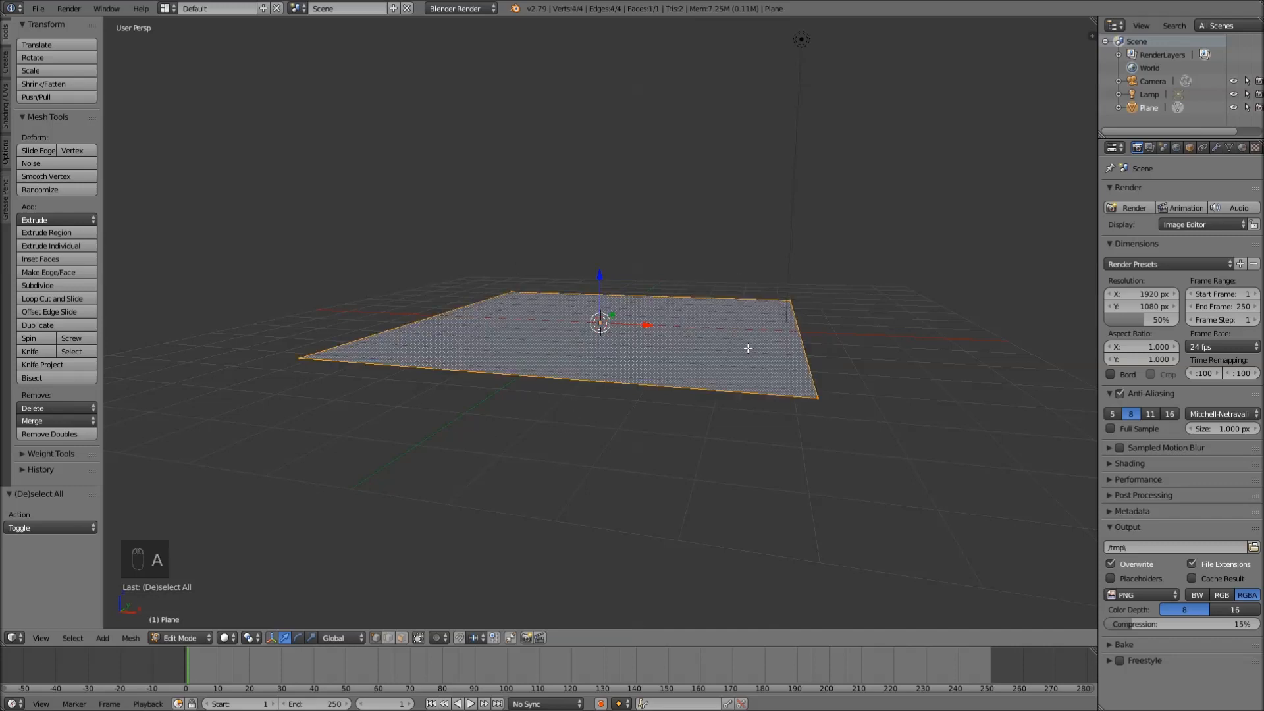
# - Move the plane's whole mesh by about X 3.03, Y 1.74, Z 3.99 away from its origin and switch to Object Mode
pyautogui.press('g')
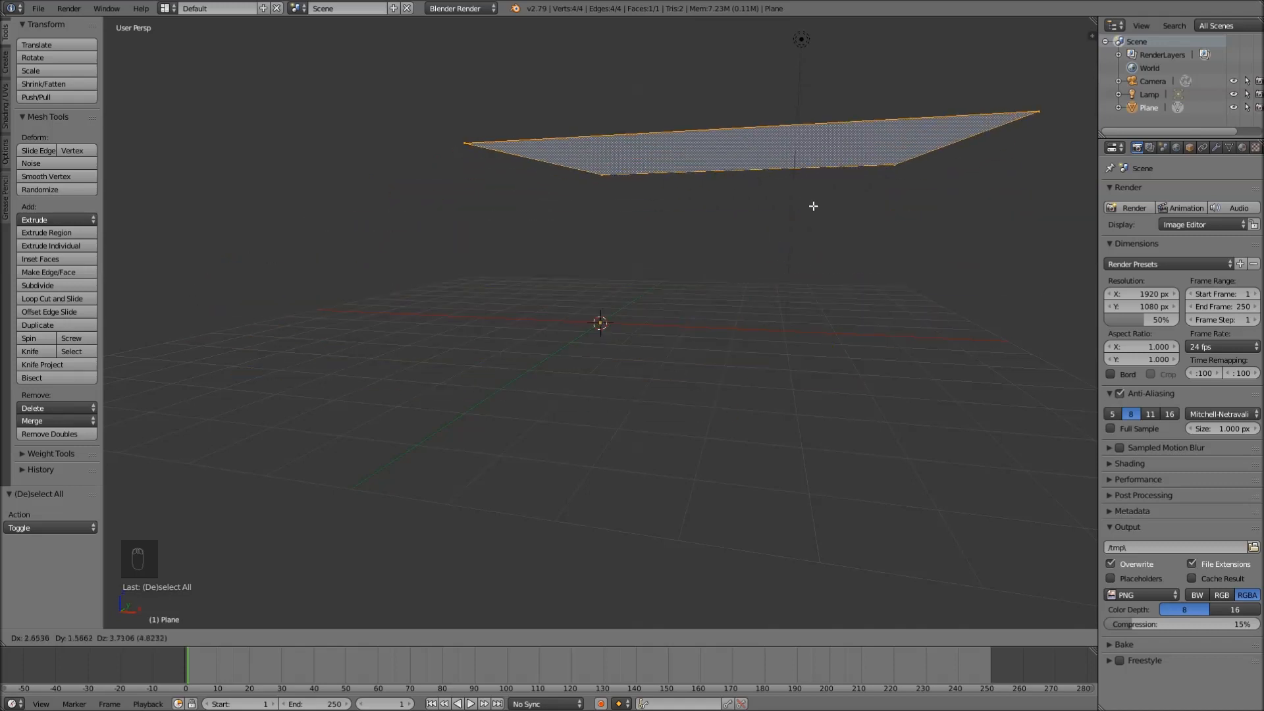
pyautogui.click(830, 194)
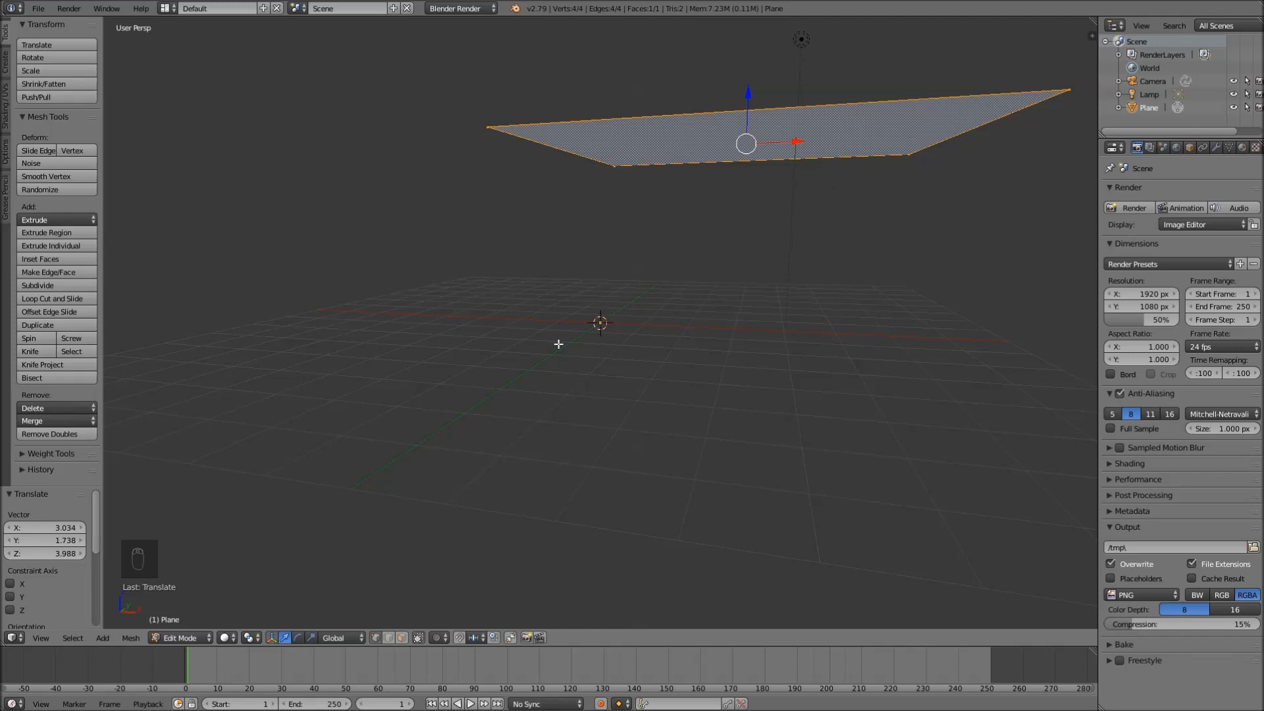
pyautogui.click(188, 637)
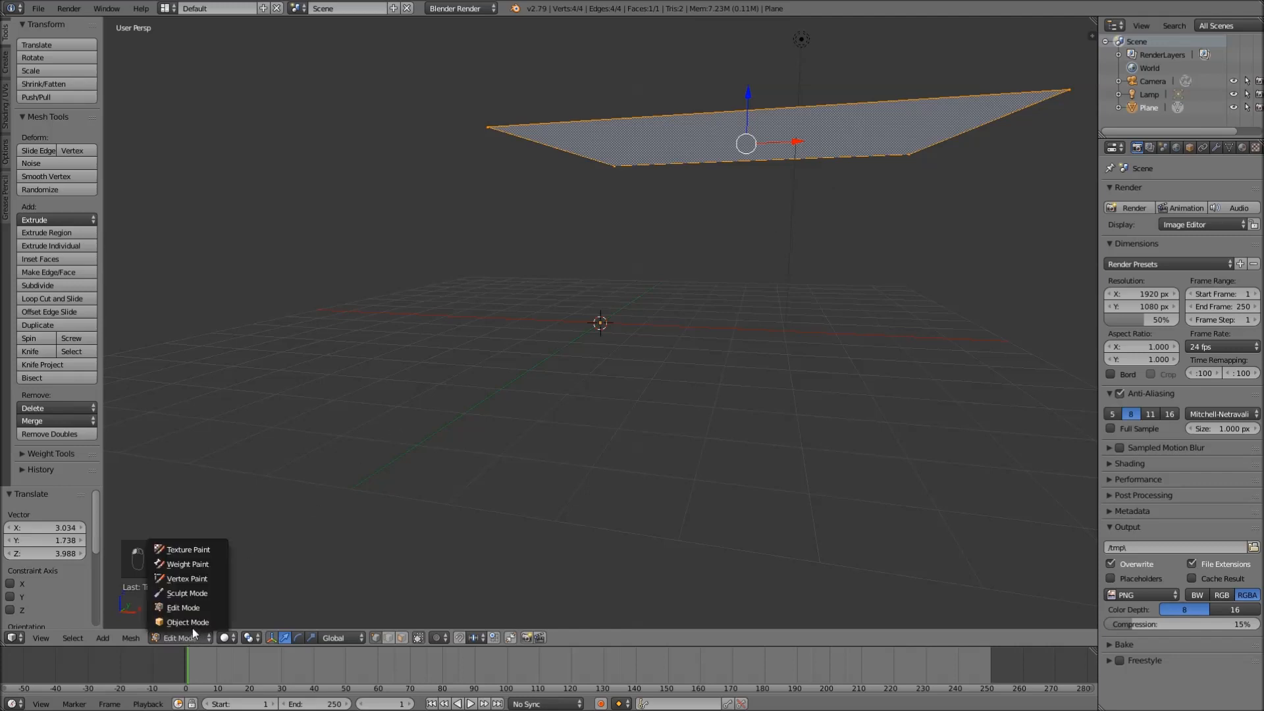
pyautogui.click(195, 622)
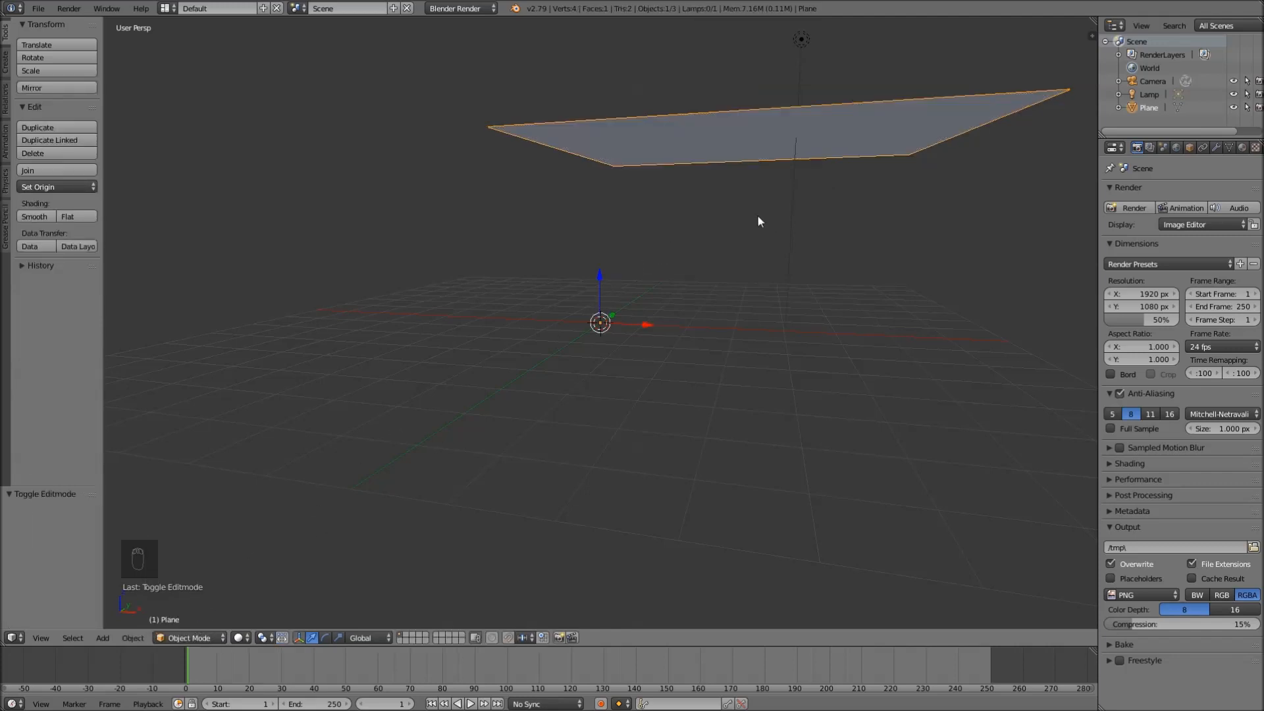
# - Try to rotate the plane object freely about its offset origin
pyautogui.press('r')
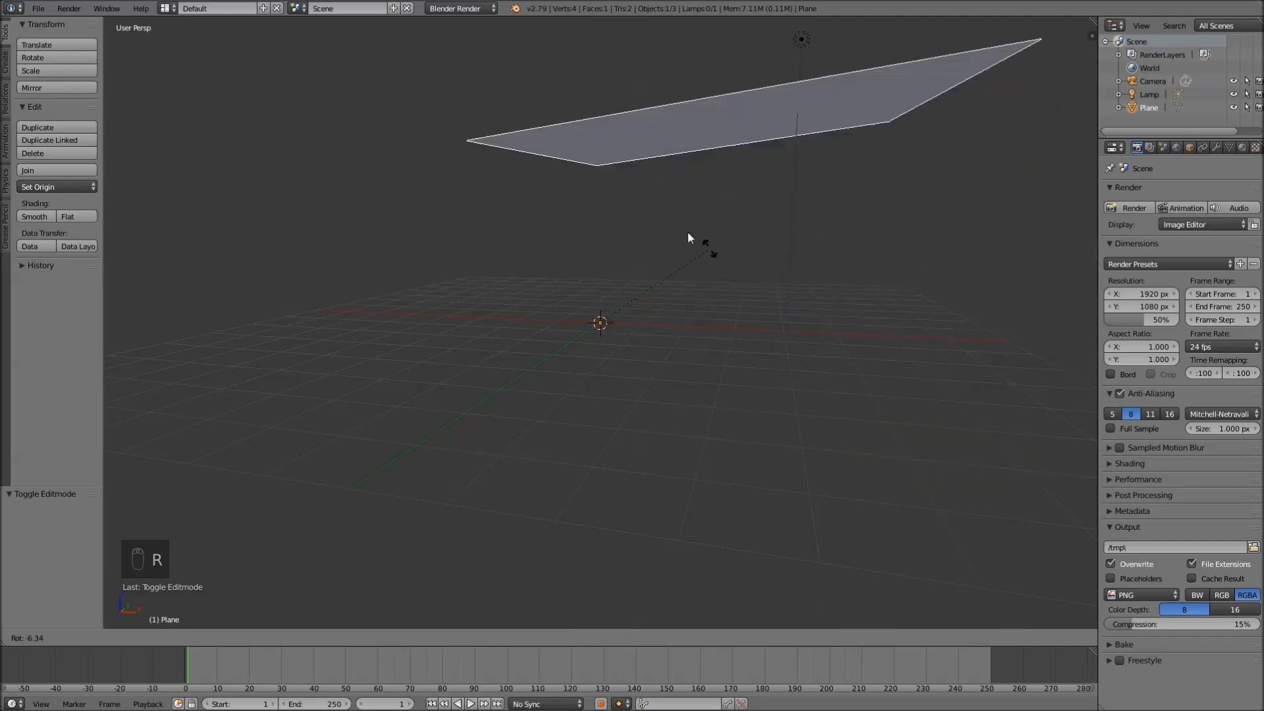
pyautogui.press('r')
pyautogui.click(714, 198)
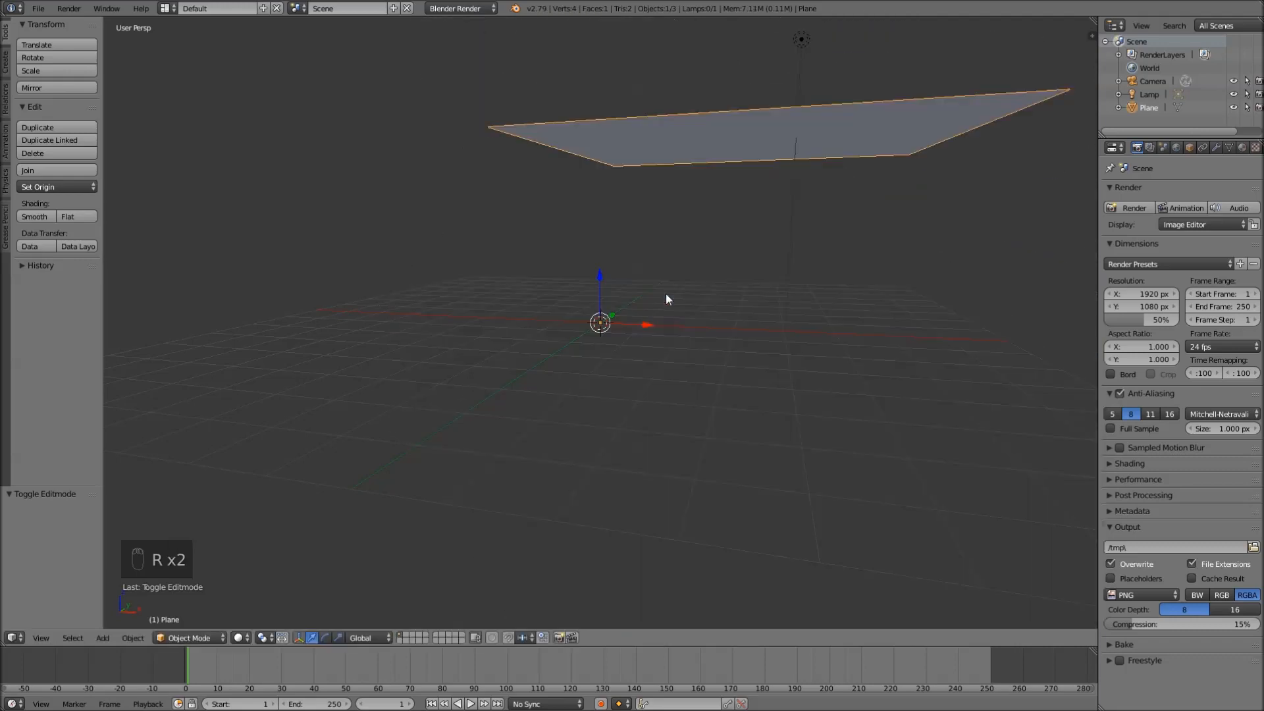
# - Try to scale the plane object about its offset origin
pyautogui.press('s')
pyautogui.rightClick(730, 299)
# - Return to Edit Mode and undo the move that shifted the plane's mesh away from its origin
pyautogui.press('Tab')
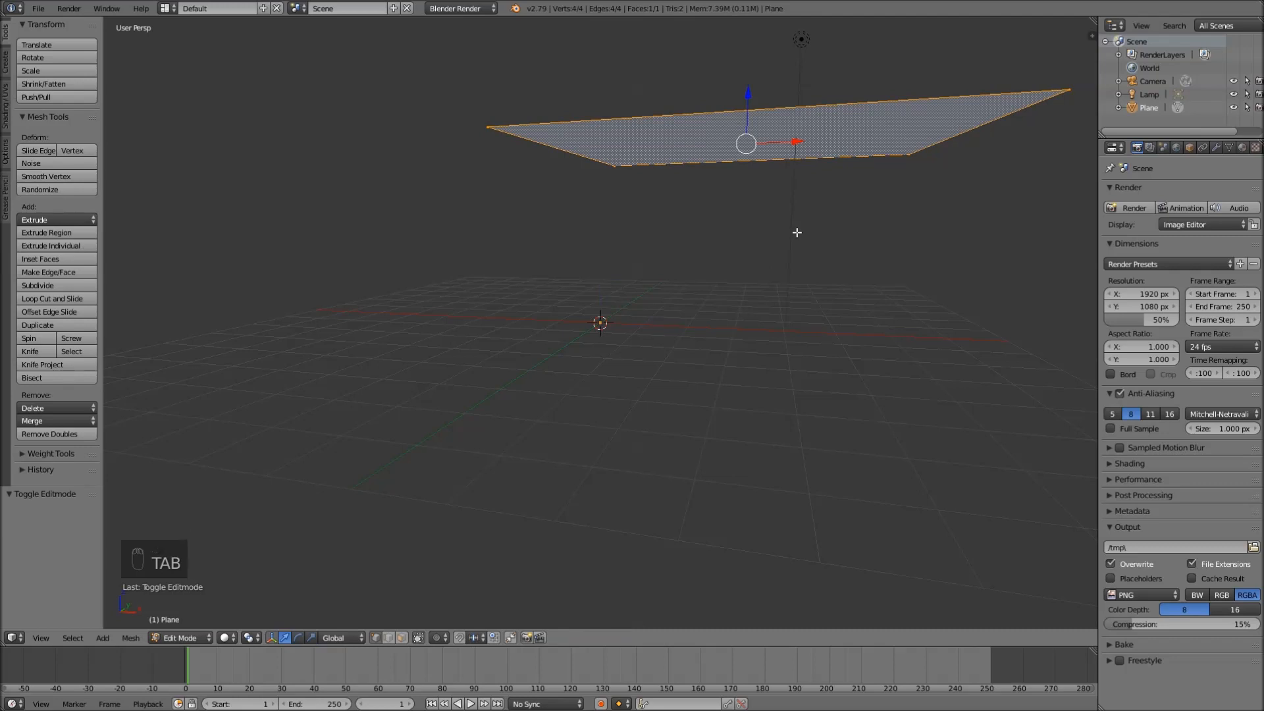
pyautogui.hotkey('ctrl', 'z')
pyautogui.hotkey('ctrl', 'z')
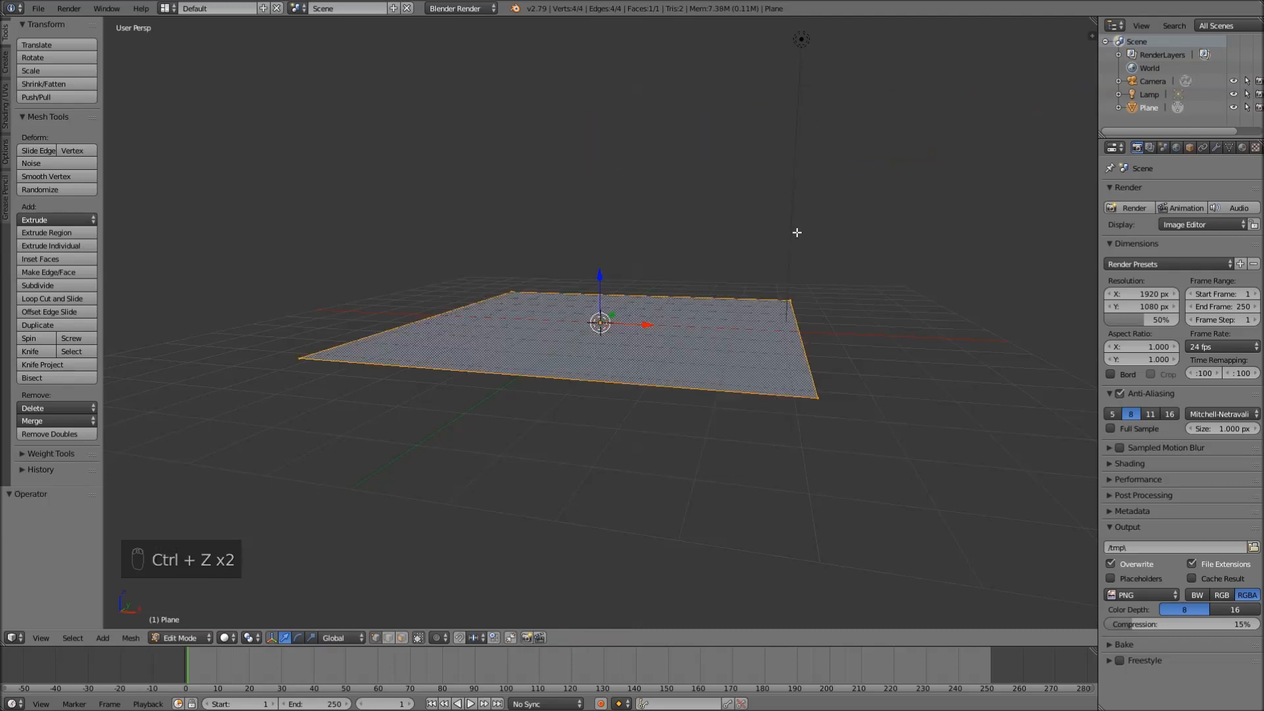
# - Toggle to Object Mode and back to Edit Mode, and try to move the plane's whole mesh
pyautogui.press('Tab')
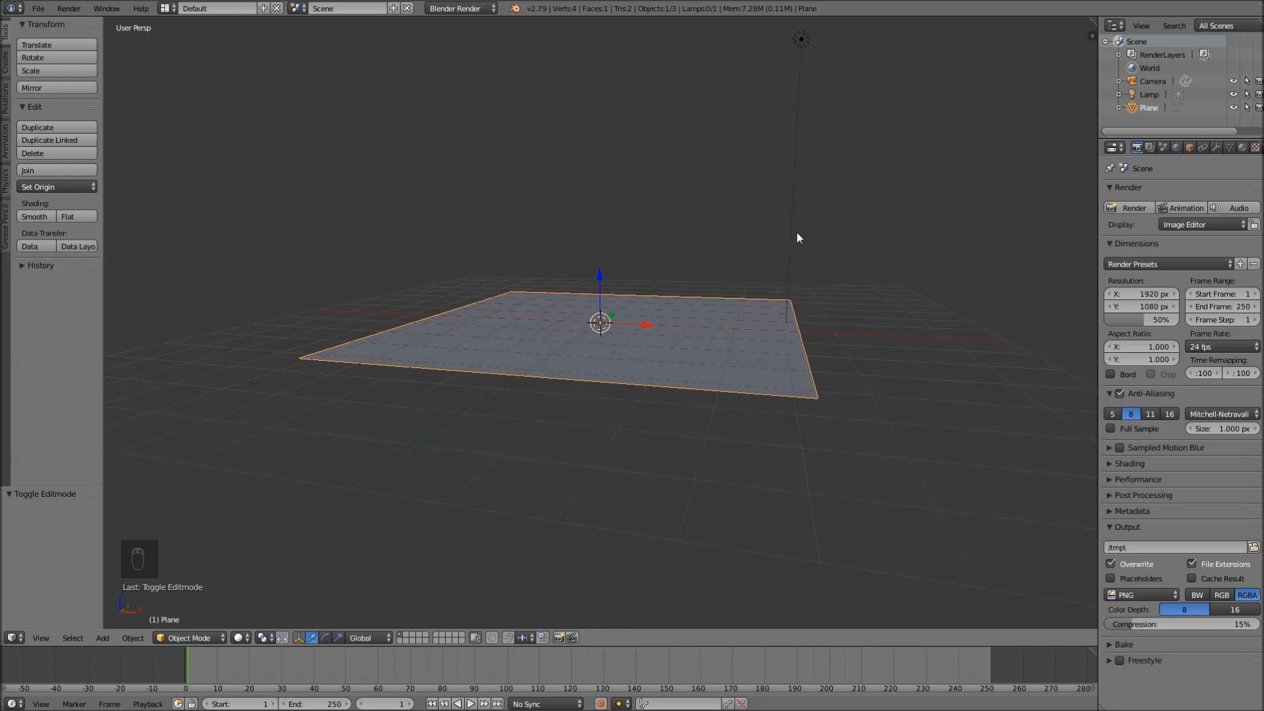
pyautogui.press('Tab')
pyautogui.press('g')
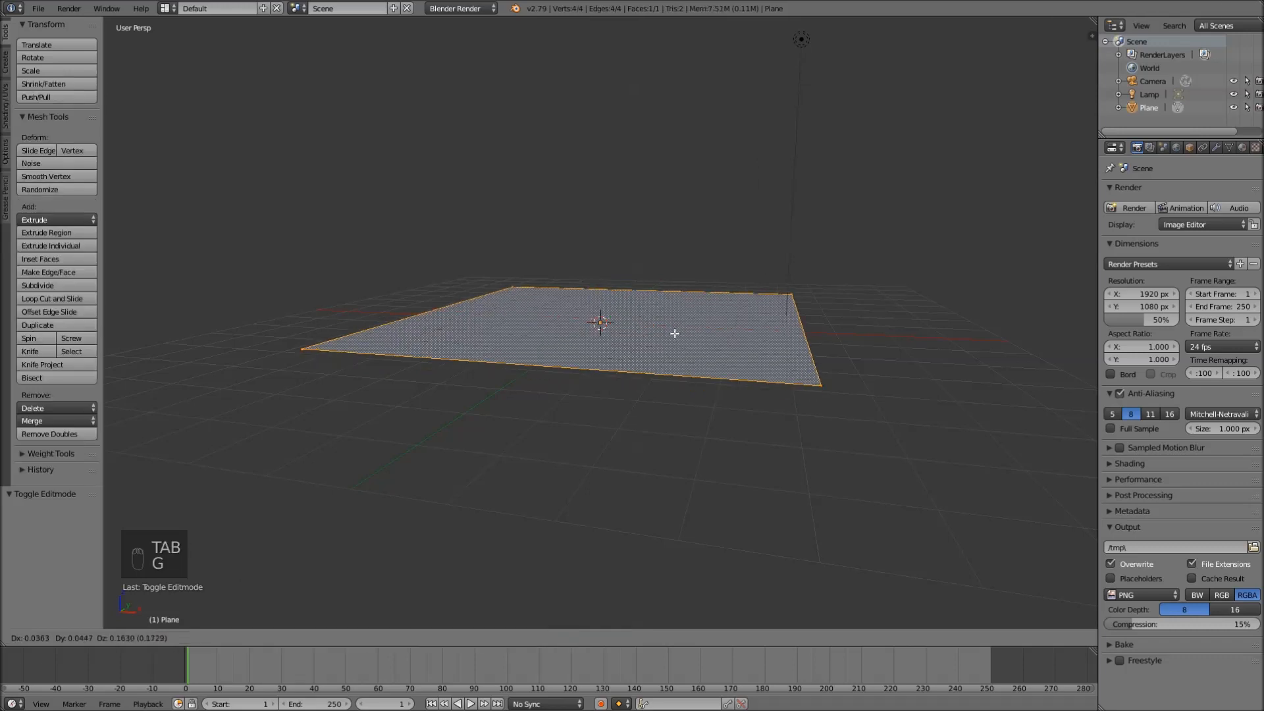
pyautogui.rightClick(685, 293)
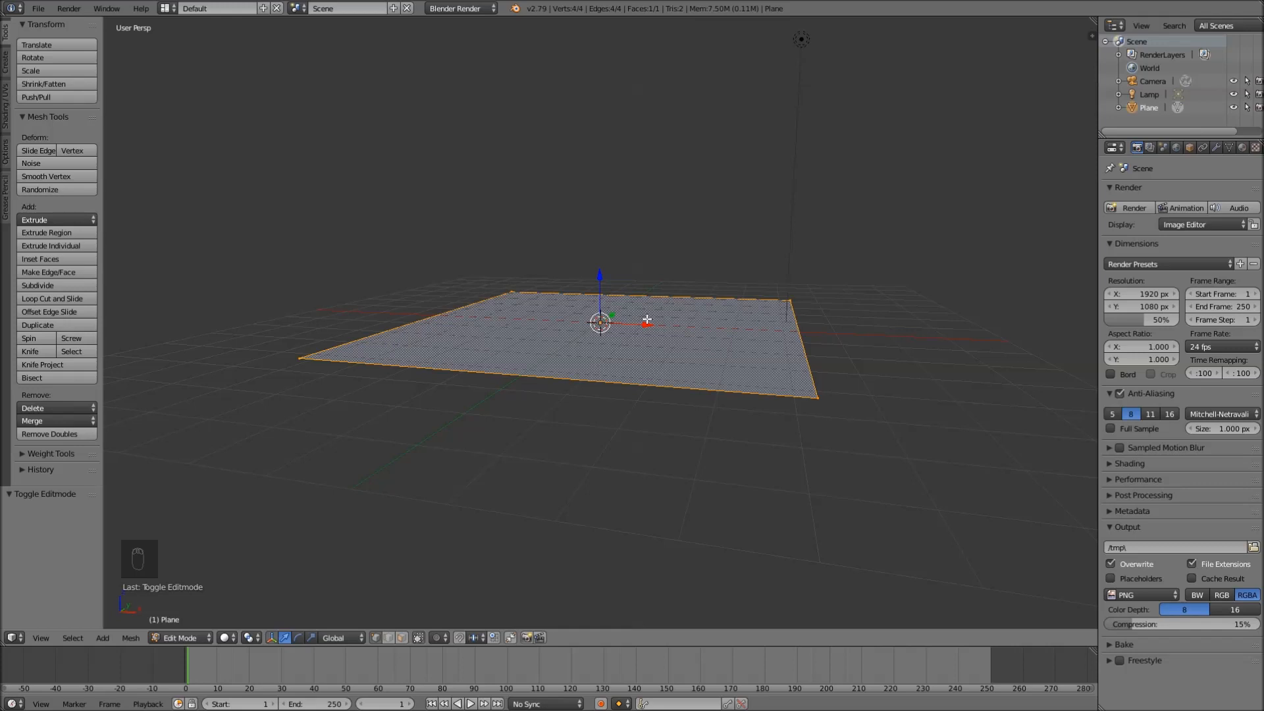
# - Select the plane's whole mesh and extrude it about 0.71 units downward into a slab
pyautogui.scroll(3, 648, 323)
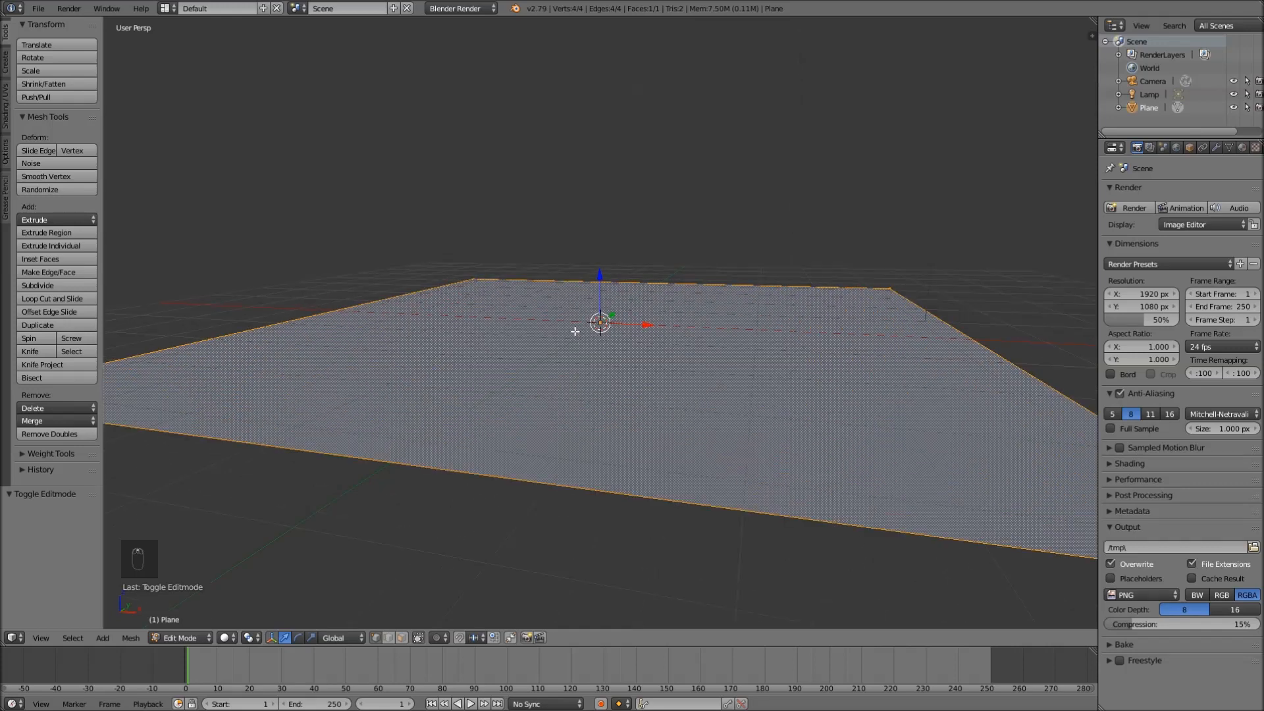
pyautogui.scroll(-5, 624, 317)
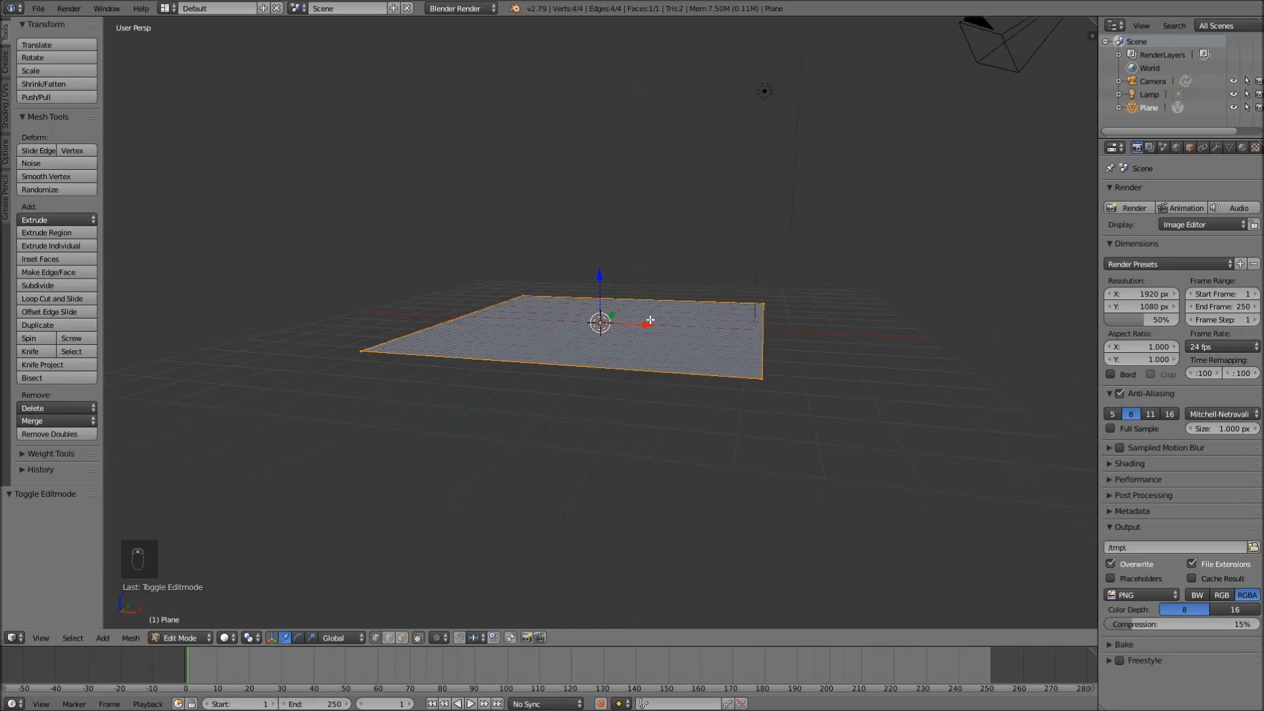
pyautogui.moveTo(626, 312); pyautogui.dragTo(719, 311, button='middle')
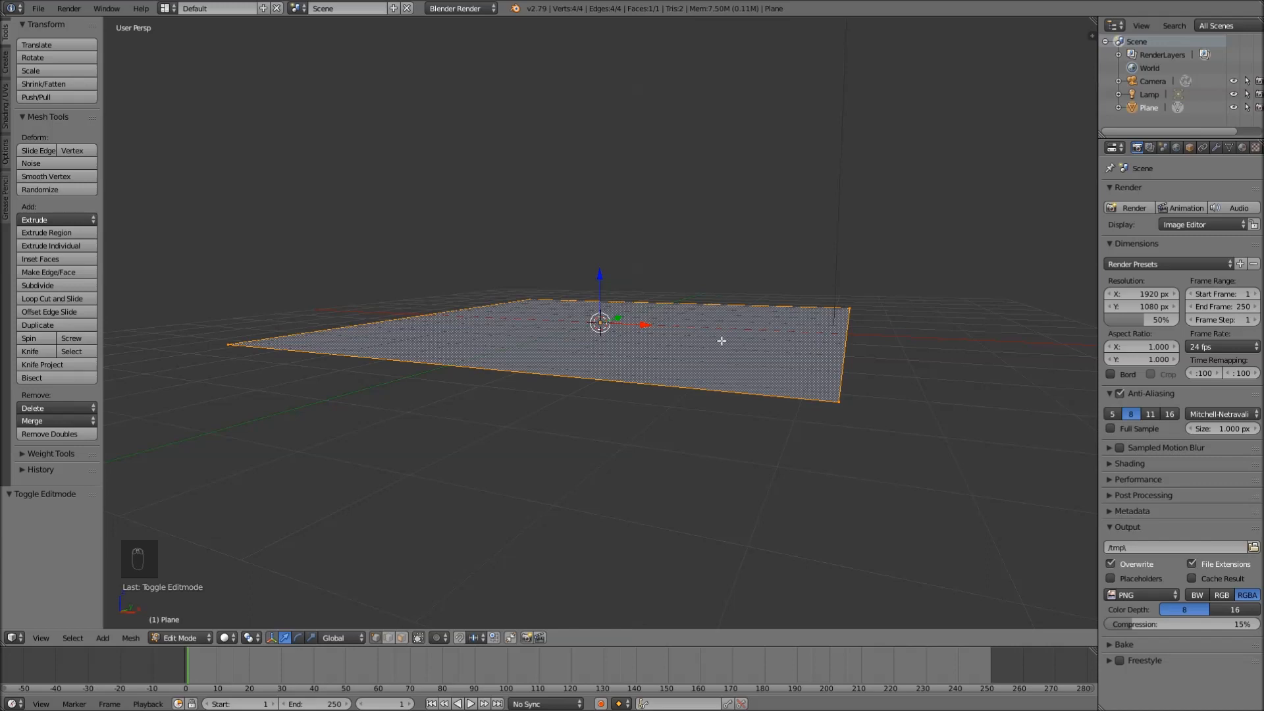
pyautogui.press('a')
pyautogui.press('a')
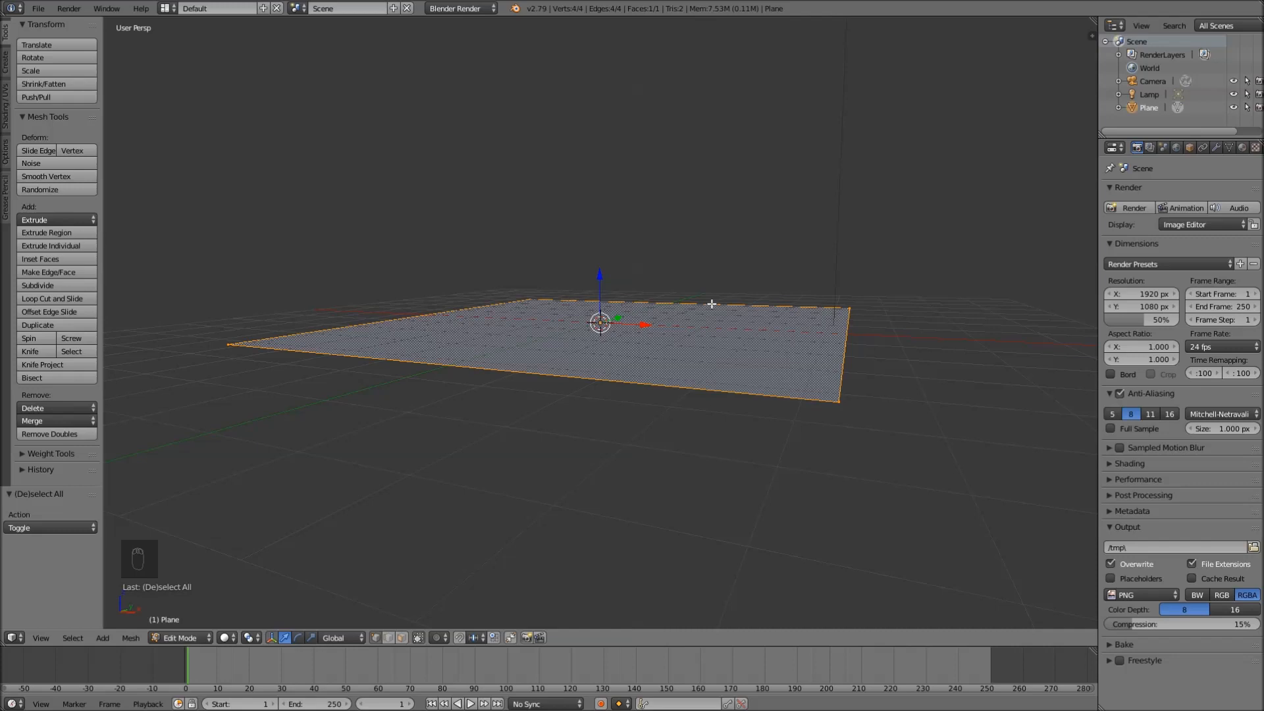
pyautogui.press('e')
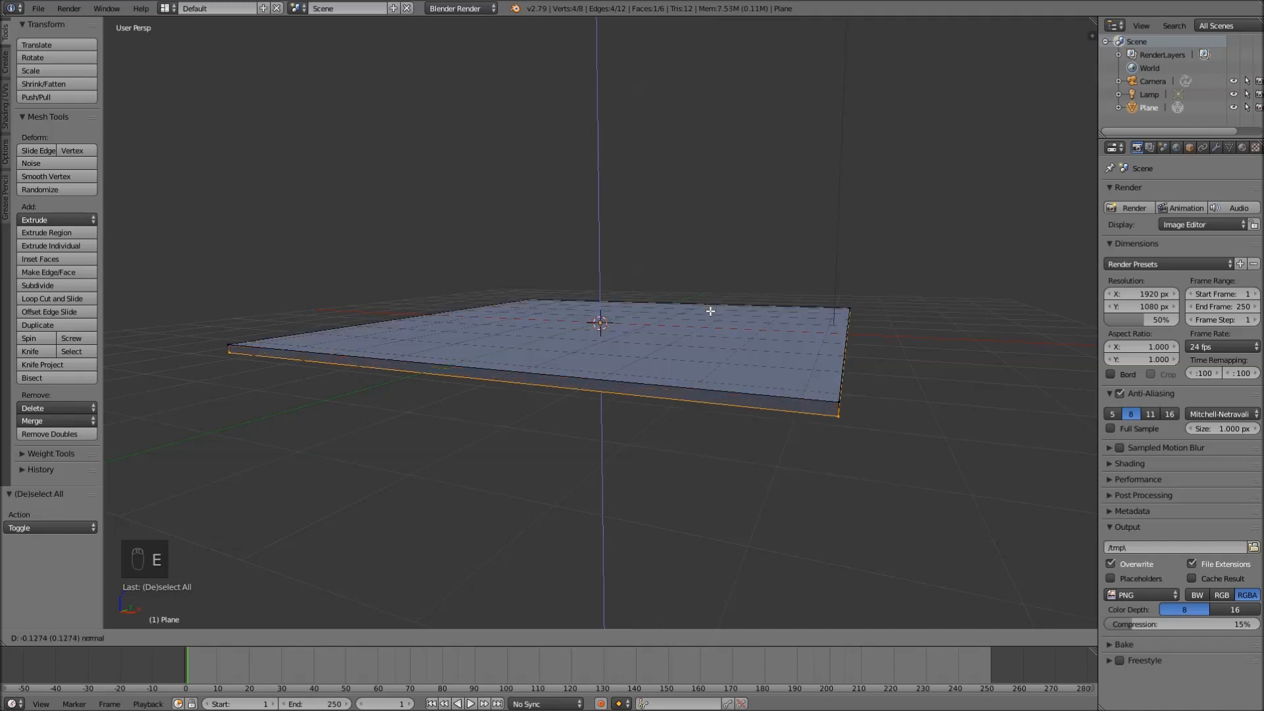
pyautogui.click(728, 340)
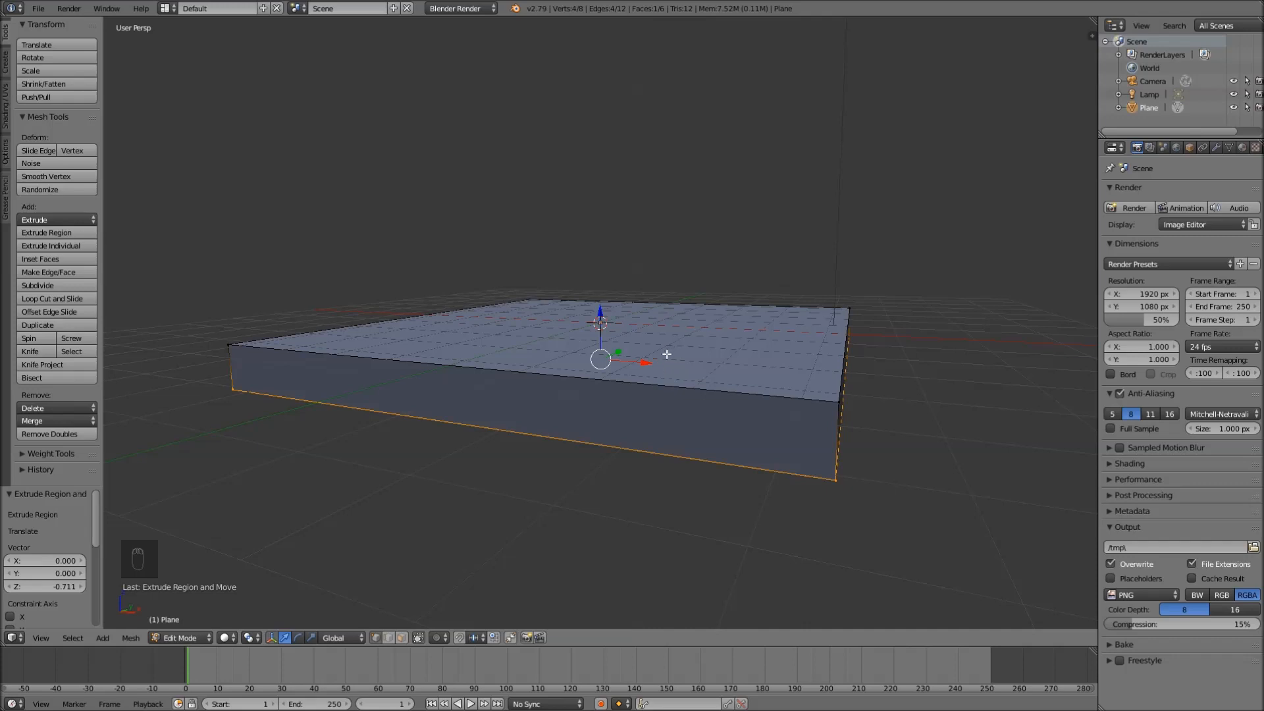
# - Switch to face selection and select the slab's long front side face
pyautogui.moveTo(688, 377)
pyautogui.mouseDown(button='middle')
pyautogui.moveTo(655, 366)
pyautogui.moveTo(691, 381)
pyautogui.moveTo(697, 401)
pyautogui.mouseUp(button='middle')
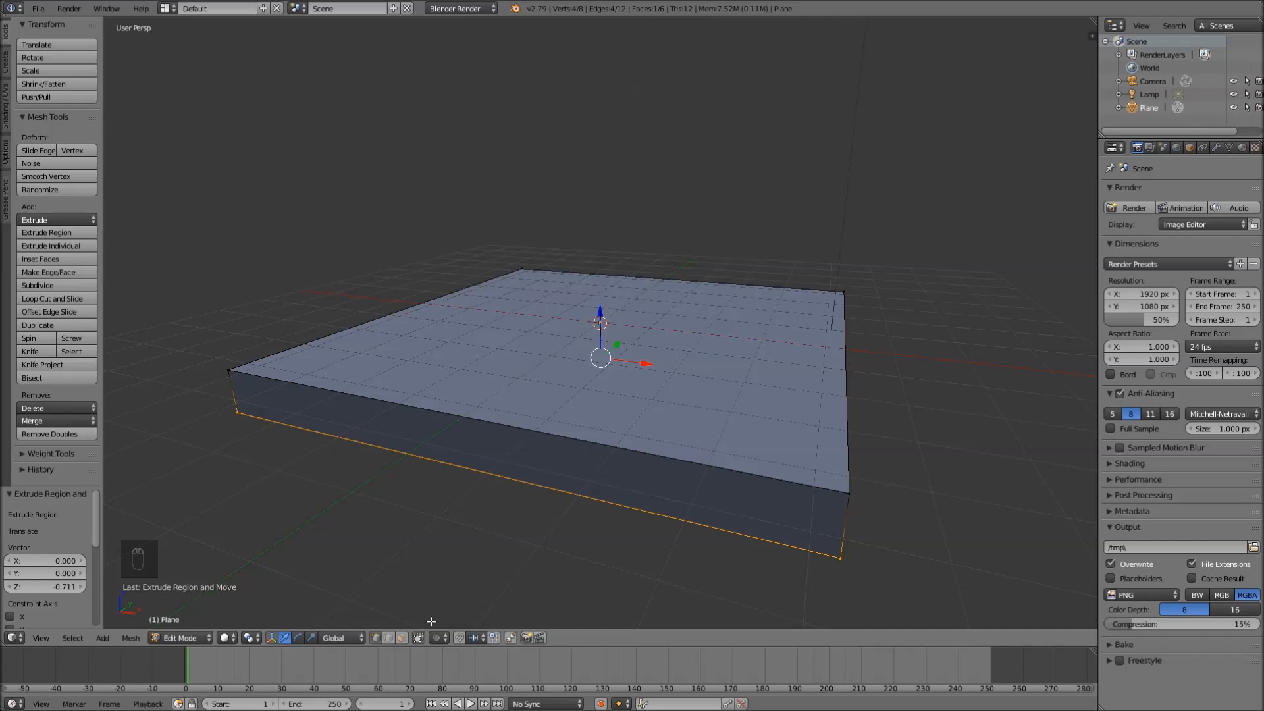
pyautogui.click(408, 640)
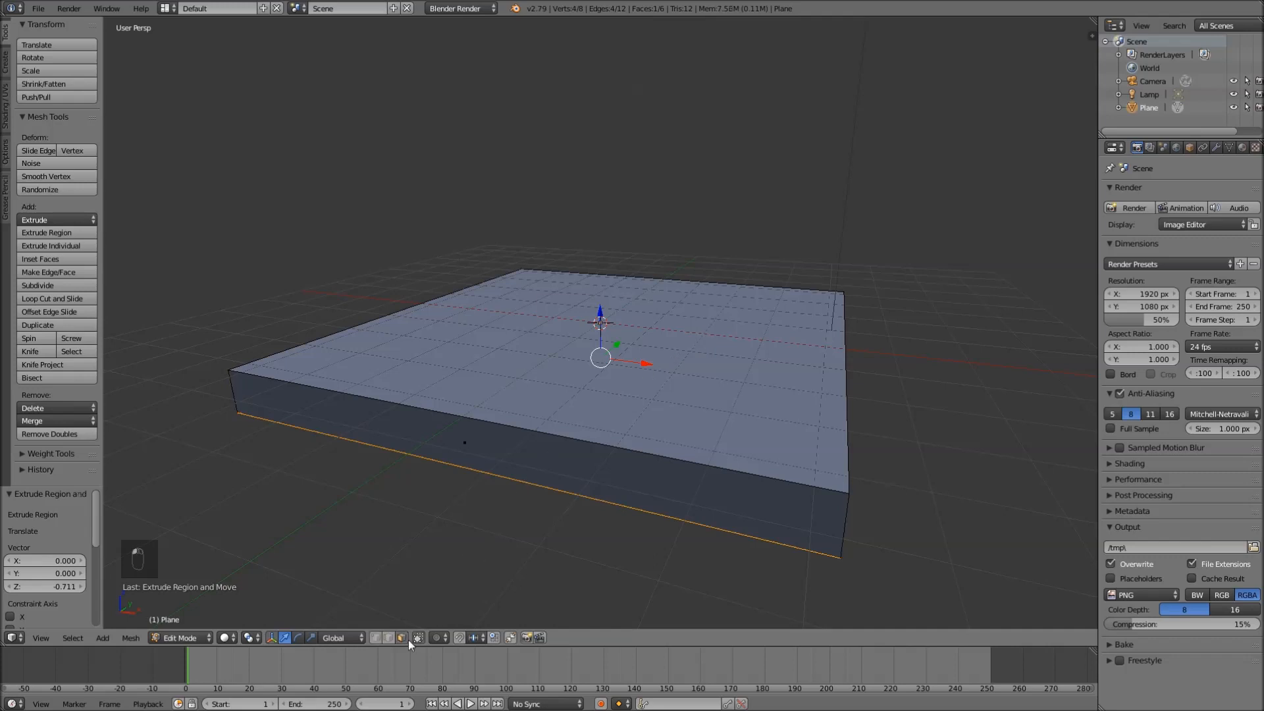
pyautogui.click(474, 443)
pyautogui.scroll(-2, 516, 426)
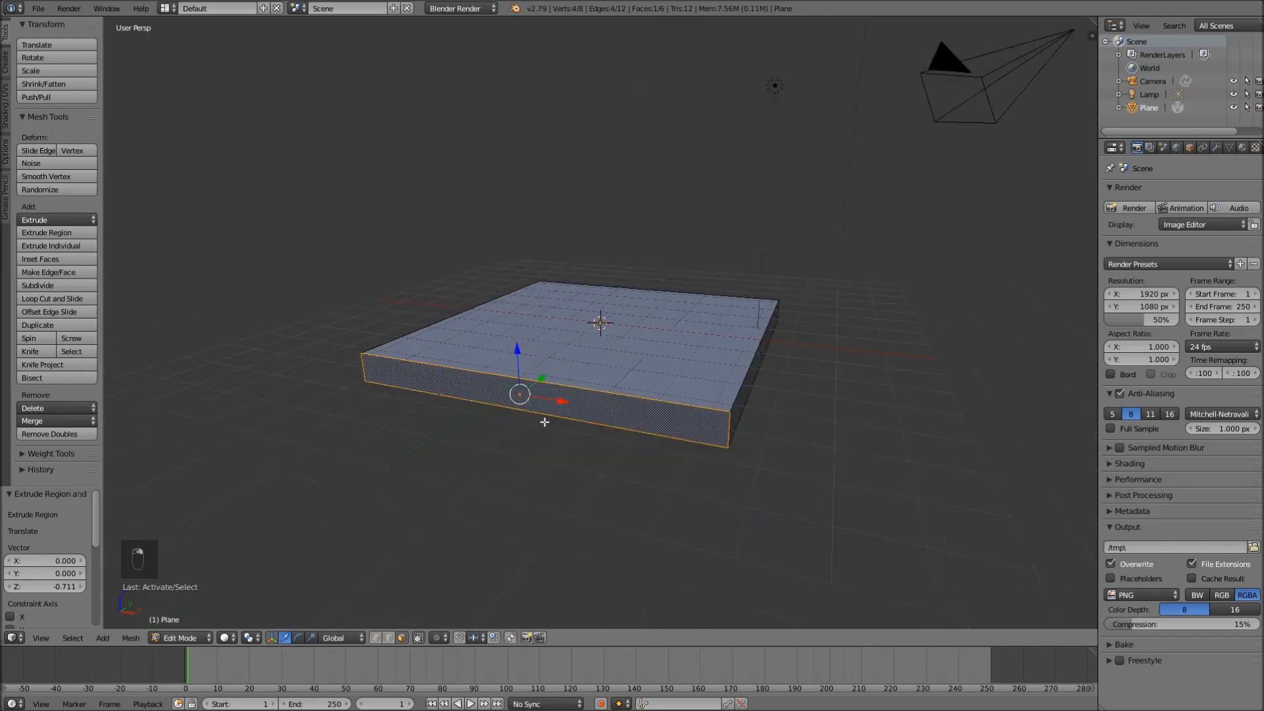
# - Try extruding the slab's front side face outward by about 2.12 units, and undo the extrusion
pyautogui.moveTo(578, 389); pyautogui.dragTo(548, 408, button='middle')
pyautogui.press('e')
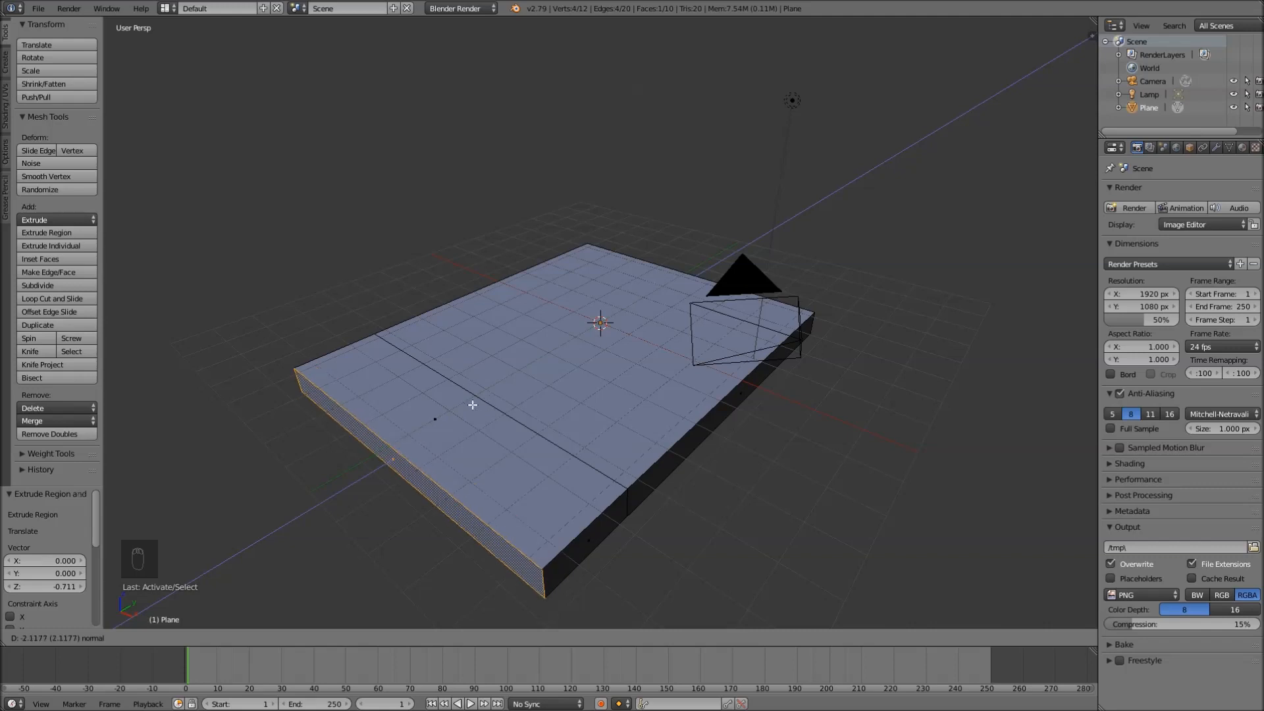
pyautogui.click(472, 404)
pyautogui.moveTo(497, 428); pyautogui.dragTo(456, 360, button='middle')
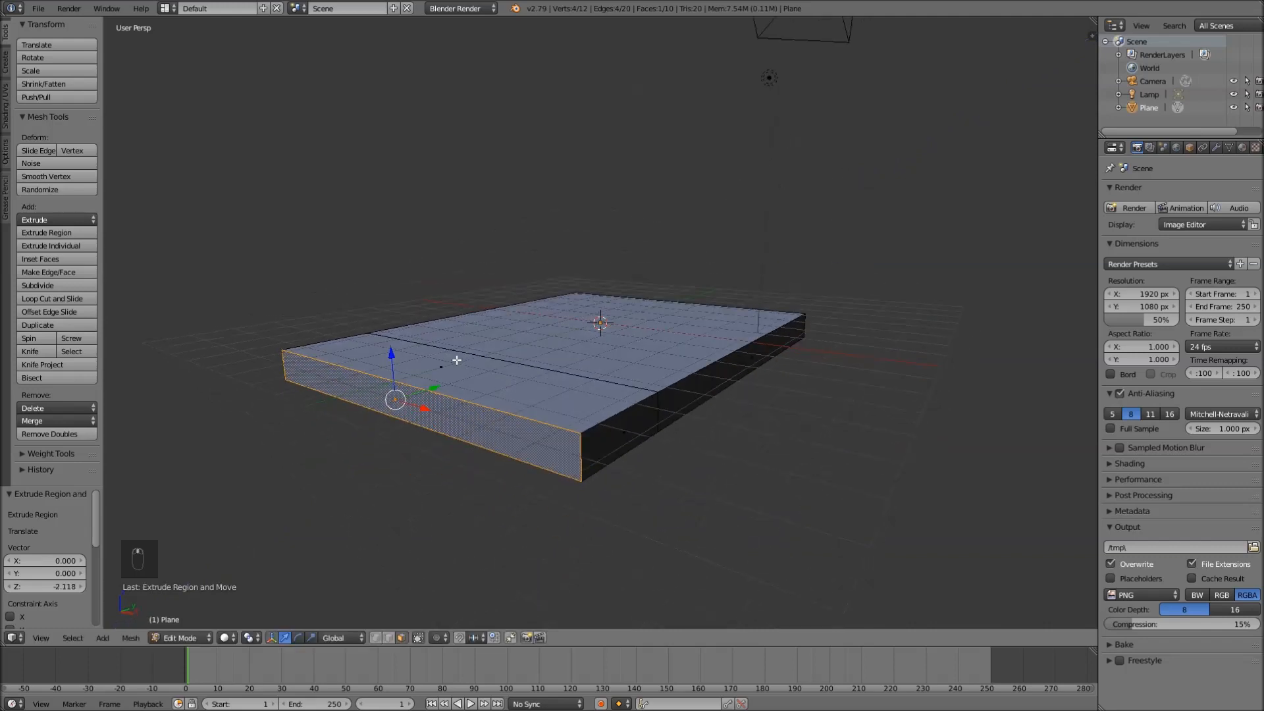
pyautogui.moveTo(507, 264); pyautogui.dragTo(531, 387, button='middle')
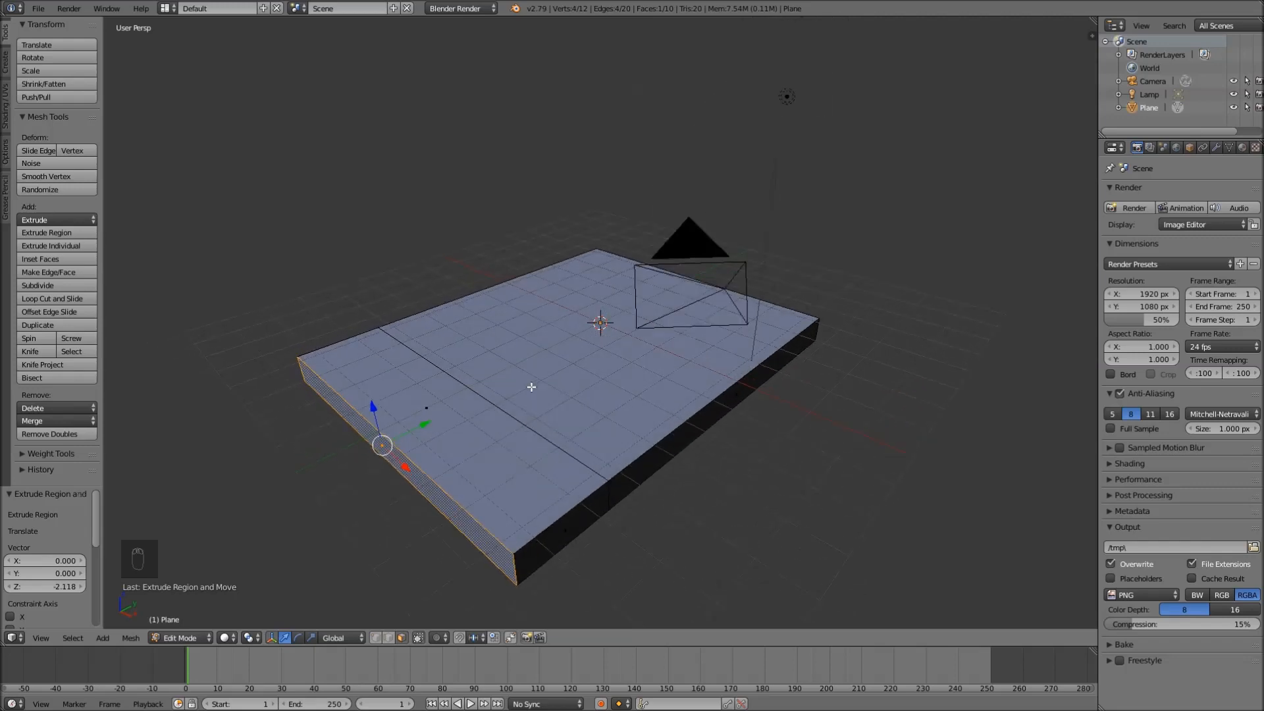
pyautogui.hotkey('ctrl', 'z')
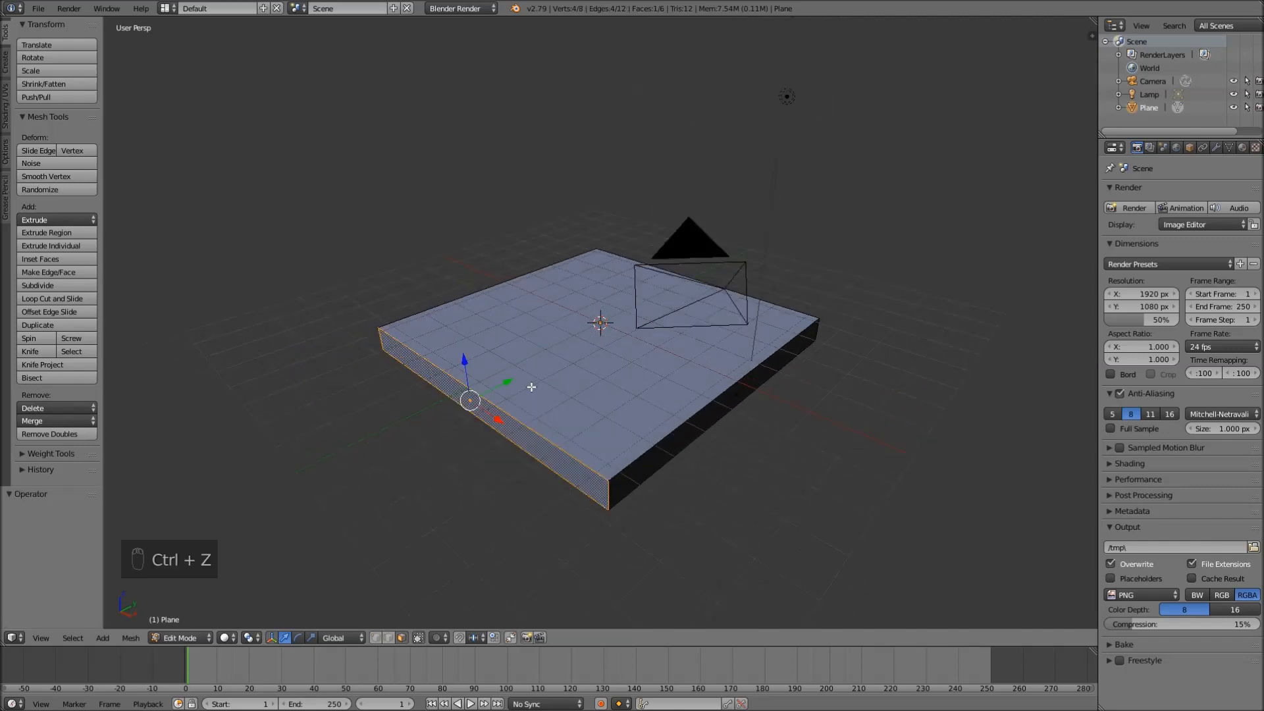
# - Extrude the front side face again, leaving the new face at zero offset on the original
pyautogui.press('g')
pyautogui.press('e')
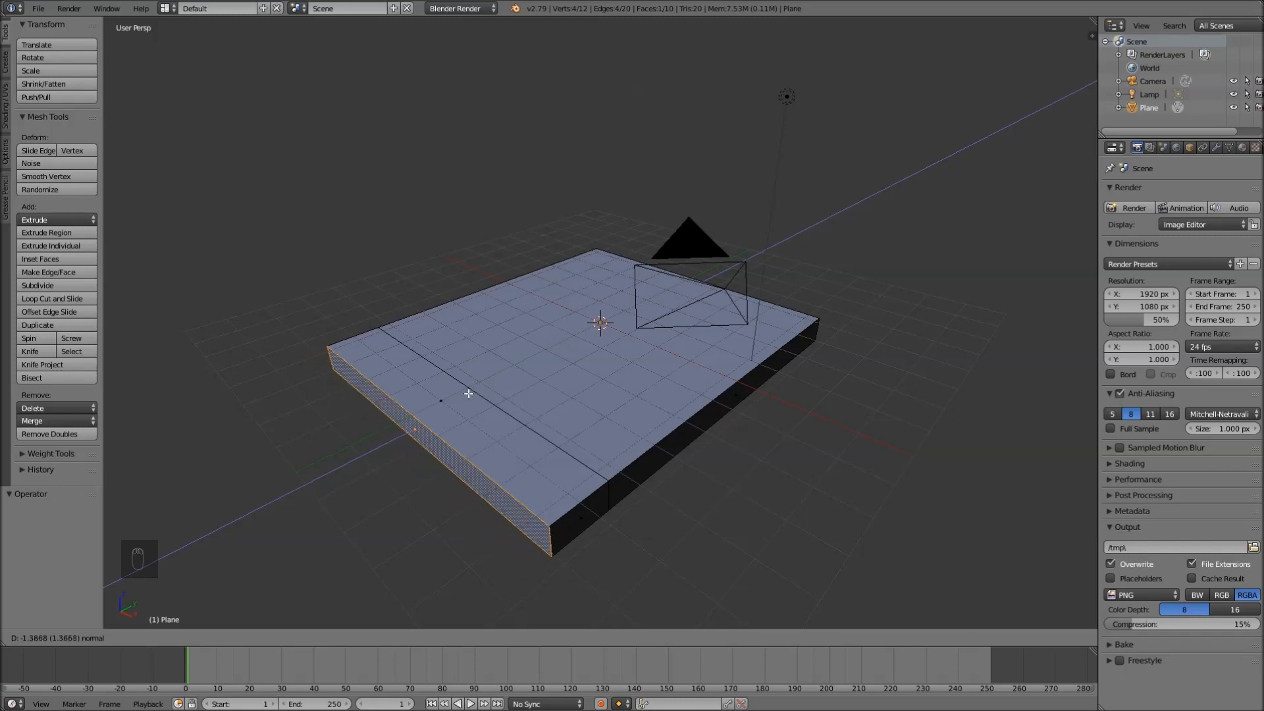
pyautogui.click(469, 395)
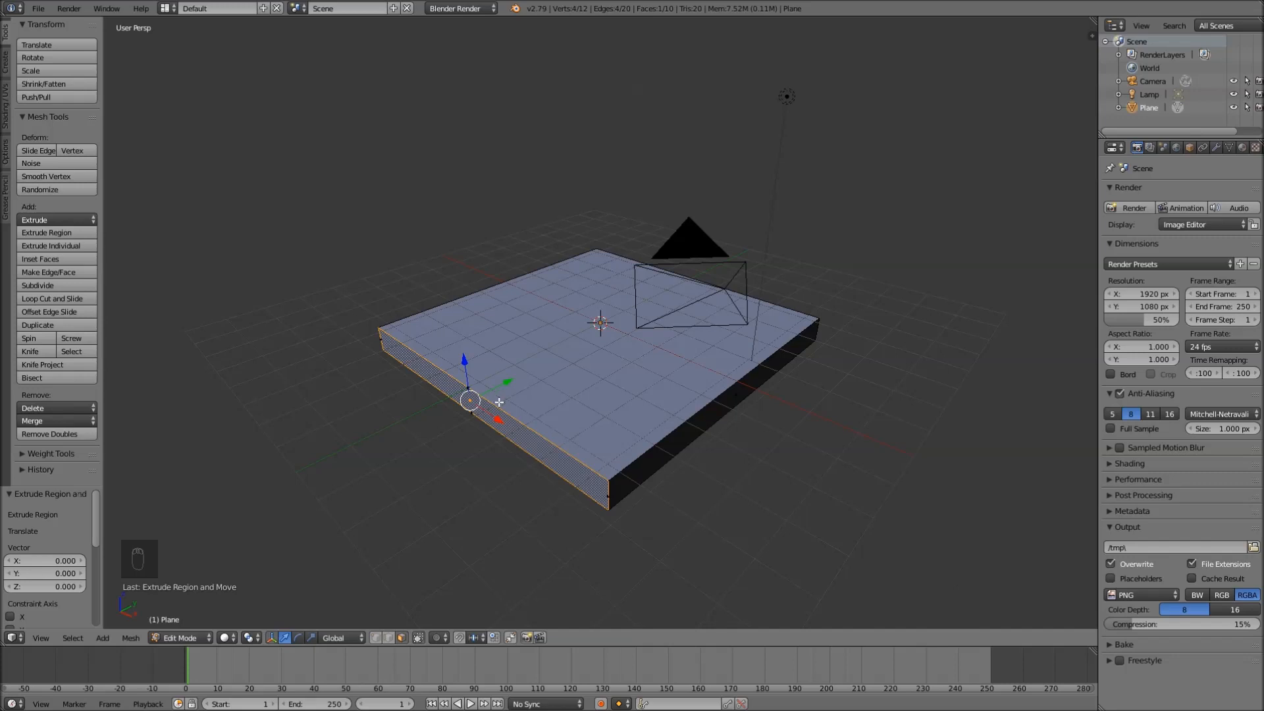
# - Try moving the zero-offset face freely and along Z and Y, and place it about -2.29 units along global X
pyautogui.press('g')
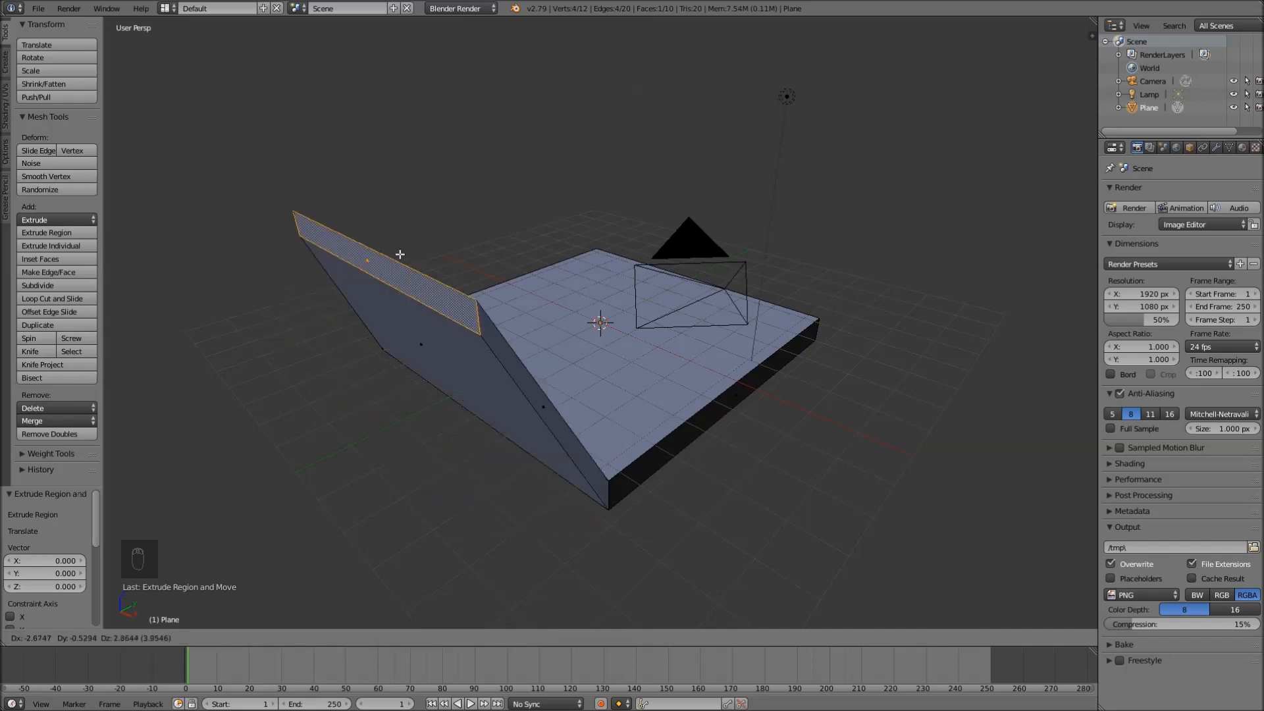
pyautogui.press('z')
pyautogui.press('x')
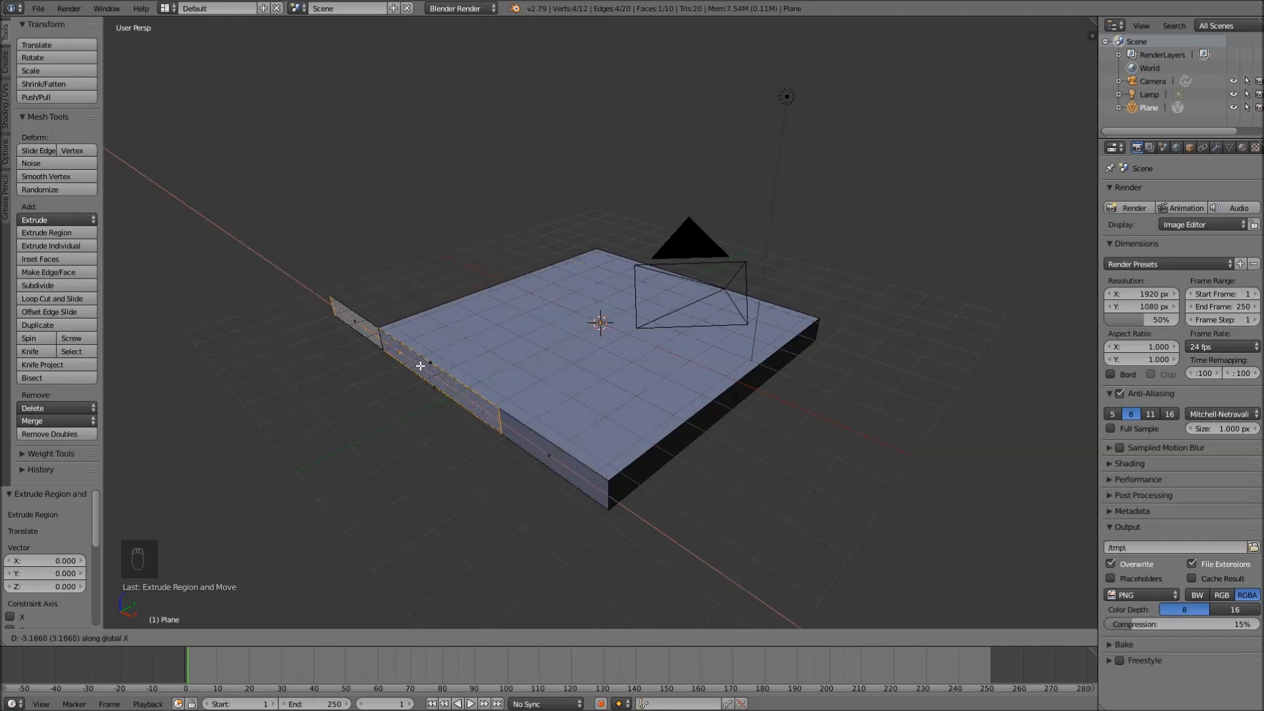
pyautogui.press('y')
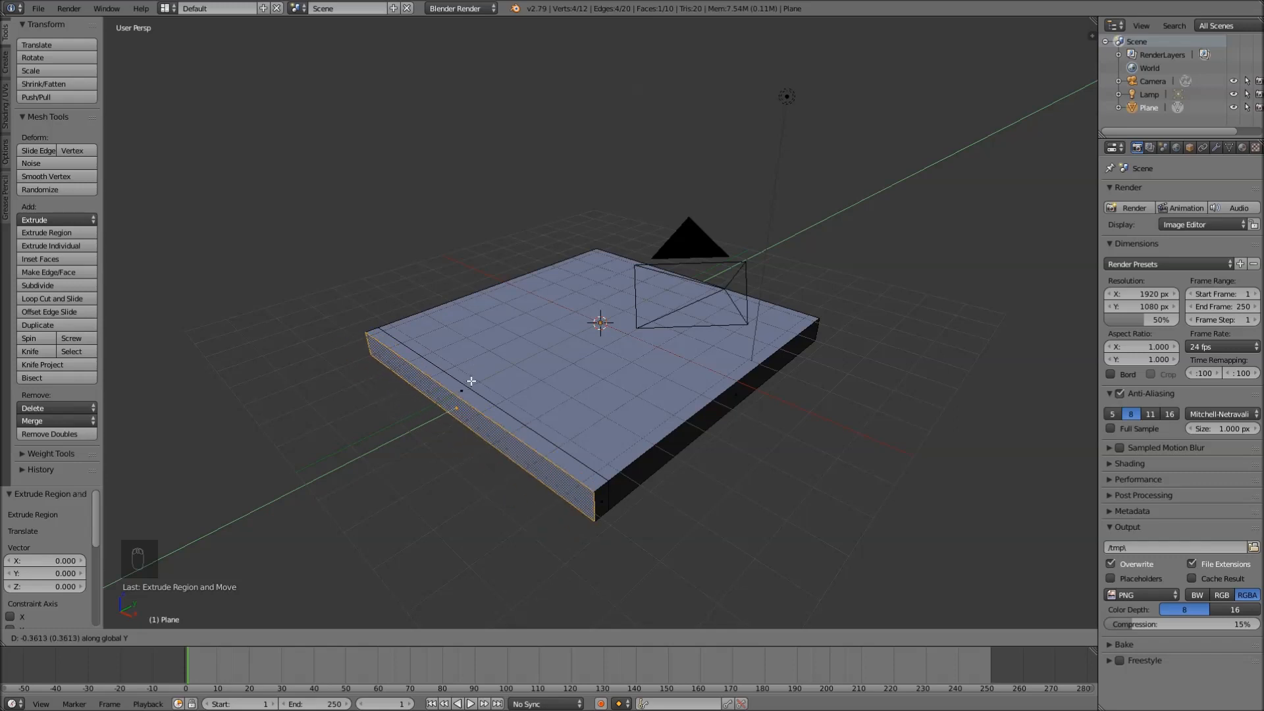
pyautogui.press('x')
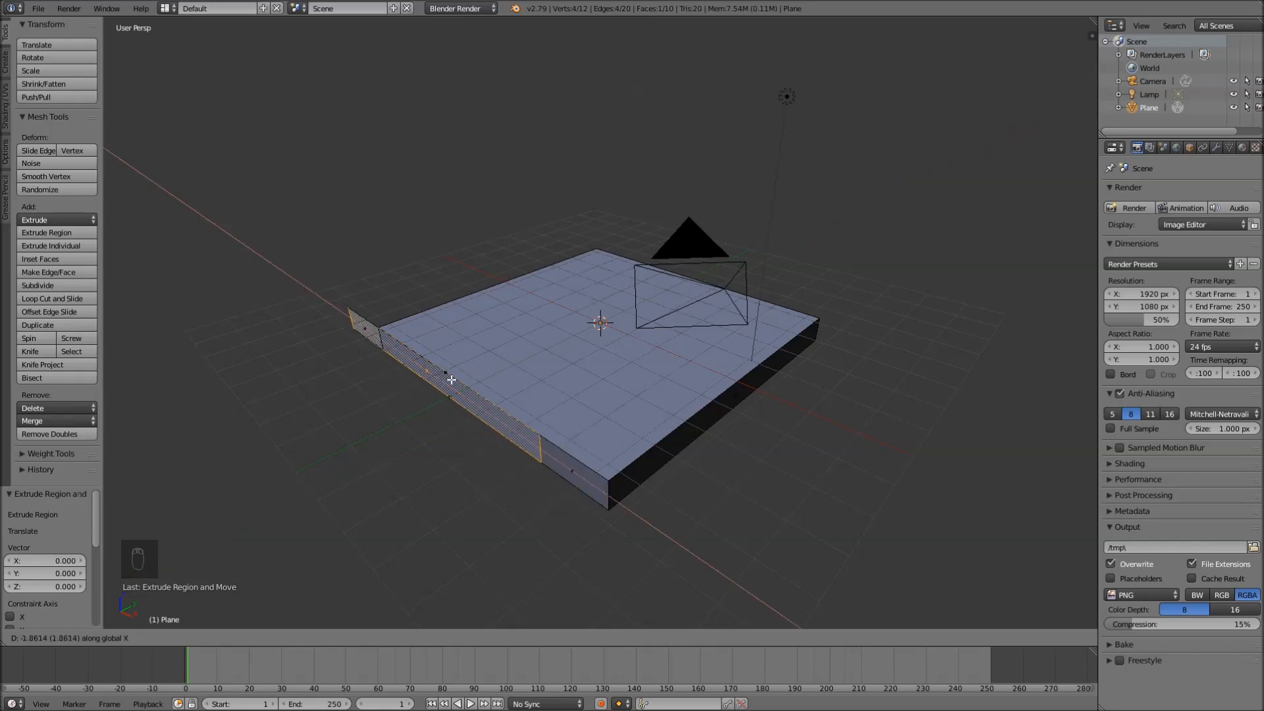
pyautogui.click(440, 375)
# - Inspect the overlapping faces up close, nudge the shifted face slightly along Y, and undo back to before the zero-offset extrusion
pyautogui.scroll(6, 440, 375)
pyautogui.keyDown('shift'); pyautogui.moveTo(353, 412); pyautogui.dragTo(551, 381, button='middle'); pyautogui.keyUp('shift')
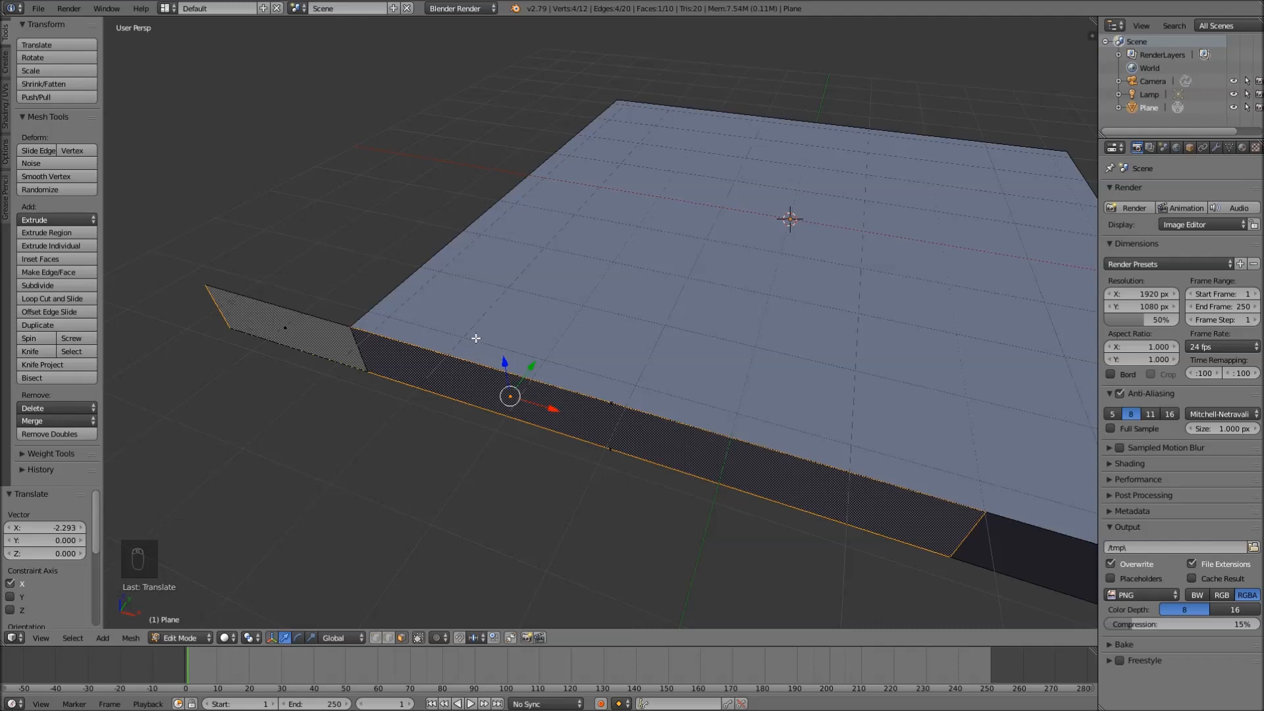
pyautogui.moveTo(481, 322)
pyautogui.mouseDown(button='middle')
pyautogui.moveTo(560, 277)
pyautogui.moveTo(475, 318)
pyautogui.mouseUp(button='middle')
pyautogui.scroll(-2, 475, 317)
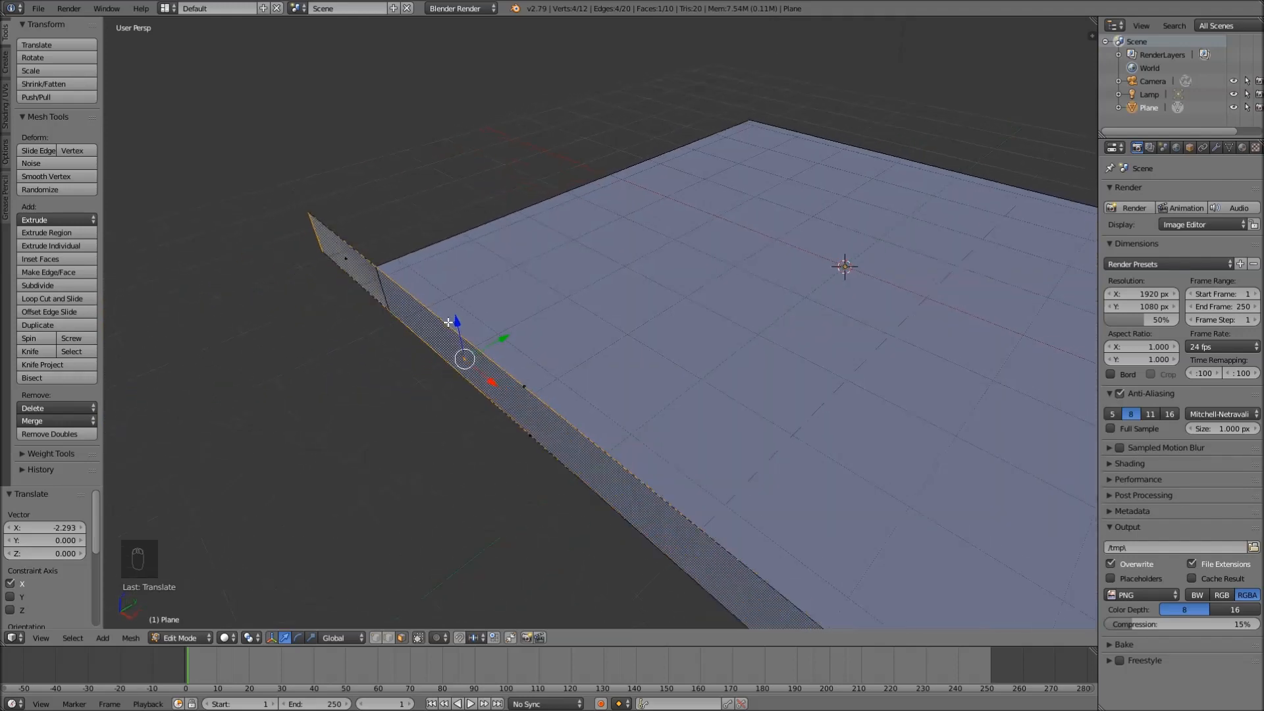
pyautogui.scroll(-2, 476, 315)
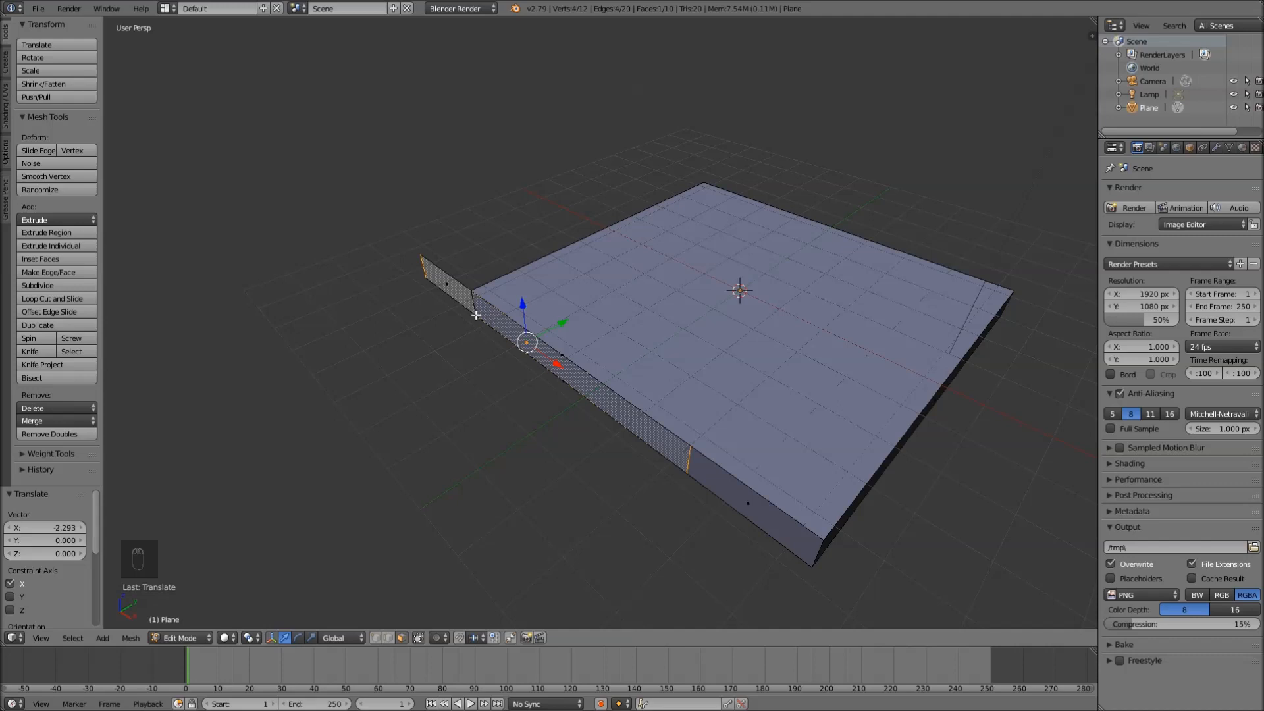
pyautogui.scroll(3, 477, 316)
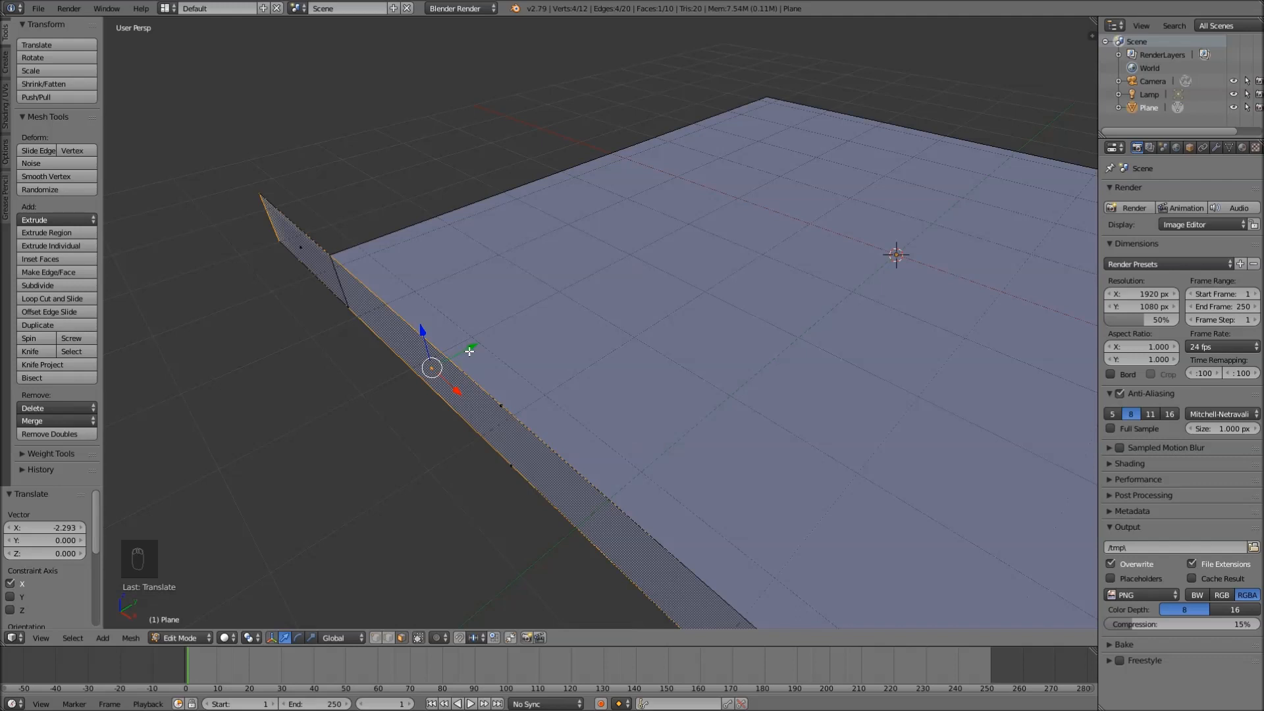
pyautogui.moveTo(472, 349)
pyautogui.mouseDown()
pyautogui.moveTo(455, 356)
pyautogui.moveTo(473, 344)
pyautogui.mouseUp()
pyautogui.scroll(-4, 474, 344)
pyautogui.hotkey('ctrl', 'z')
pyautogui.hotkey('ctrl', 'z')
pyautogui.hotkey('ctrl', 'z')
pyautogui.hotkey('ctrl', 'z')
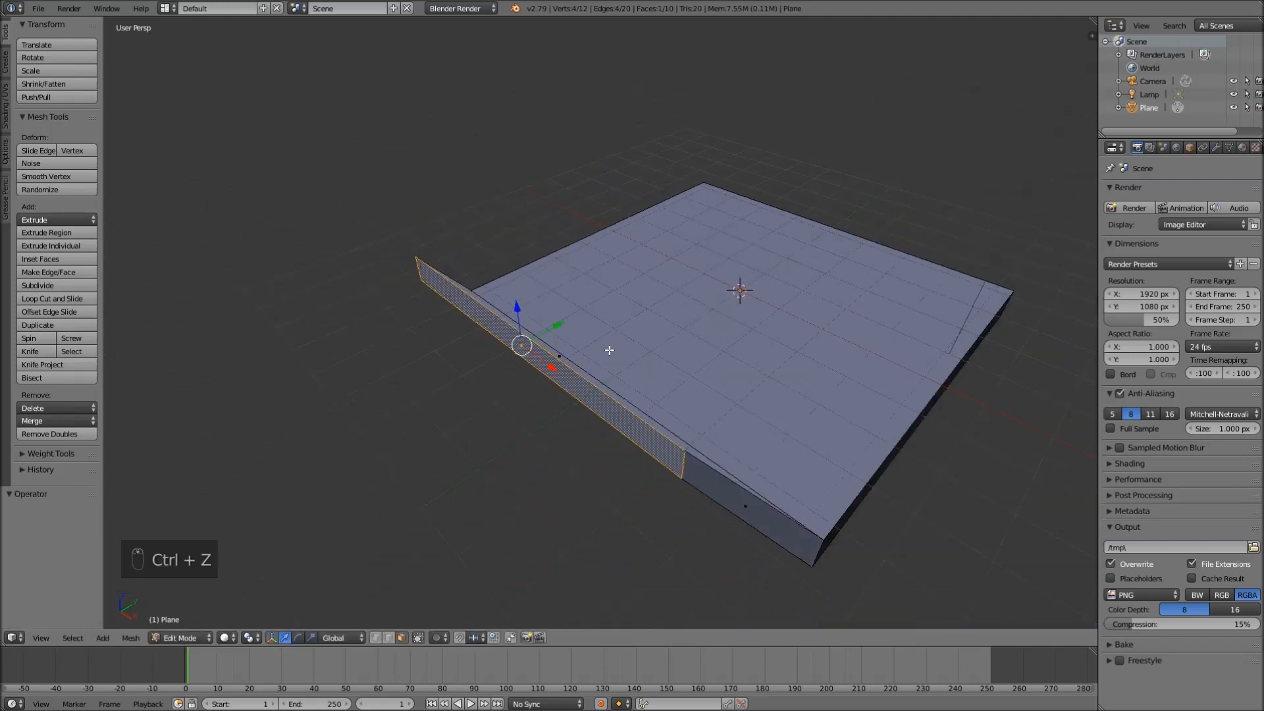
# - Switch to vertex selection, try extruding the slab's top front corner vertex about 2.5 units up along global Z, and undo it
pyautogui.moveTo(610, 350); pyautogui.dragTo(748, 396, button='middle')
pyautogui.hotkey('ctrl', 'Tab')
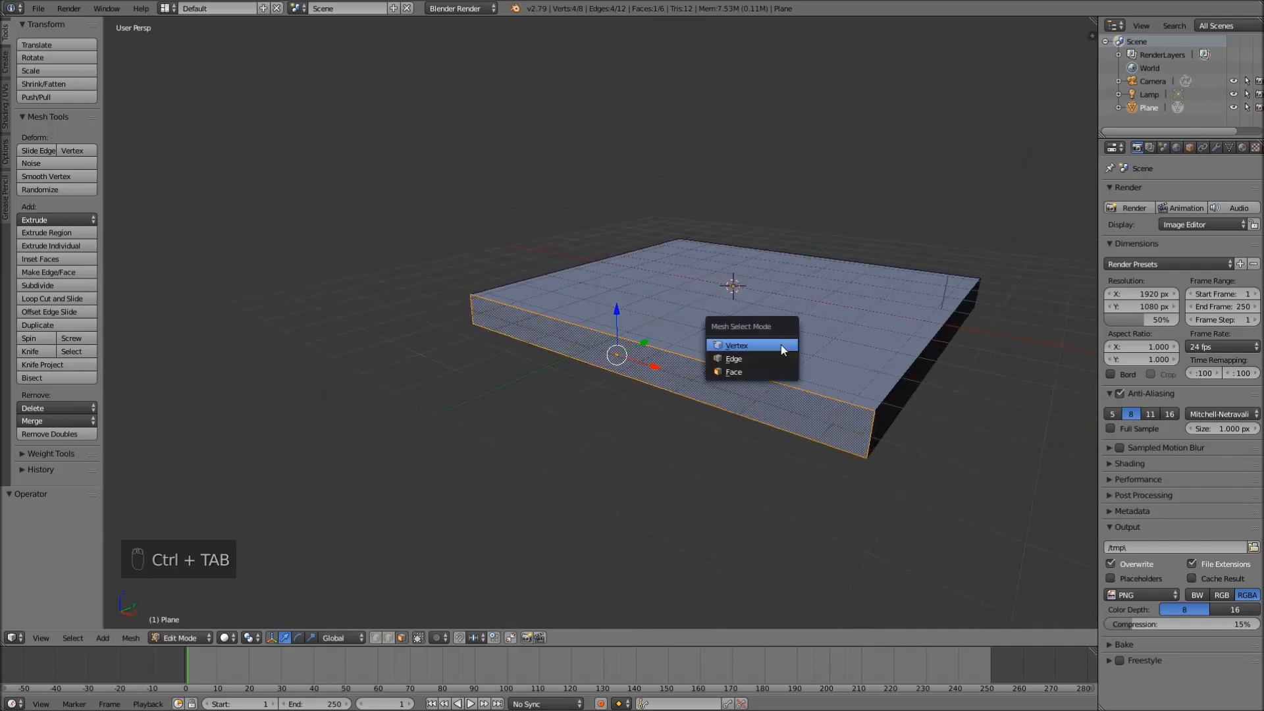
pyautogui.click(781, 345)
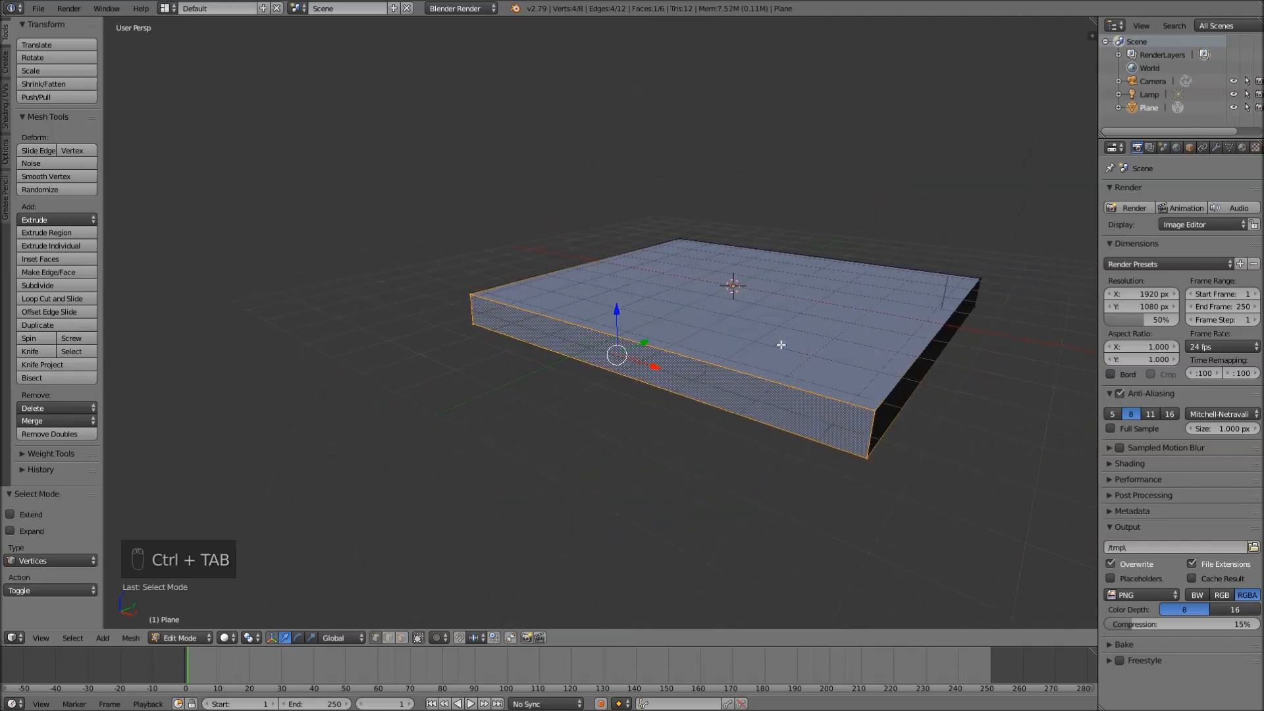
pyautogui.rightClick(875, 410)
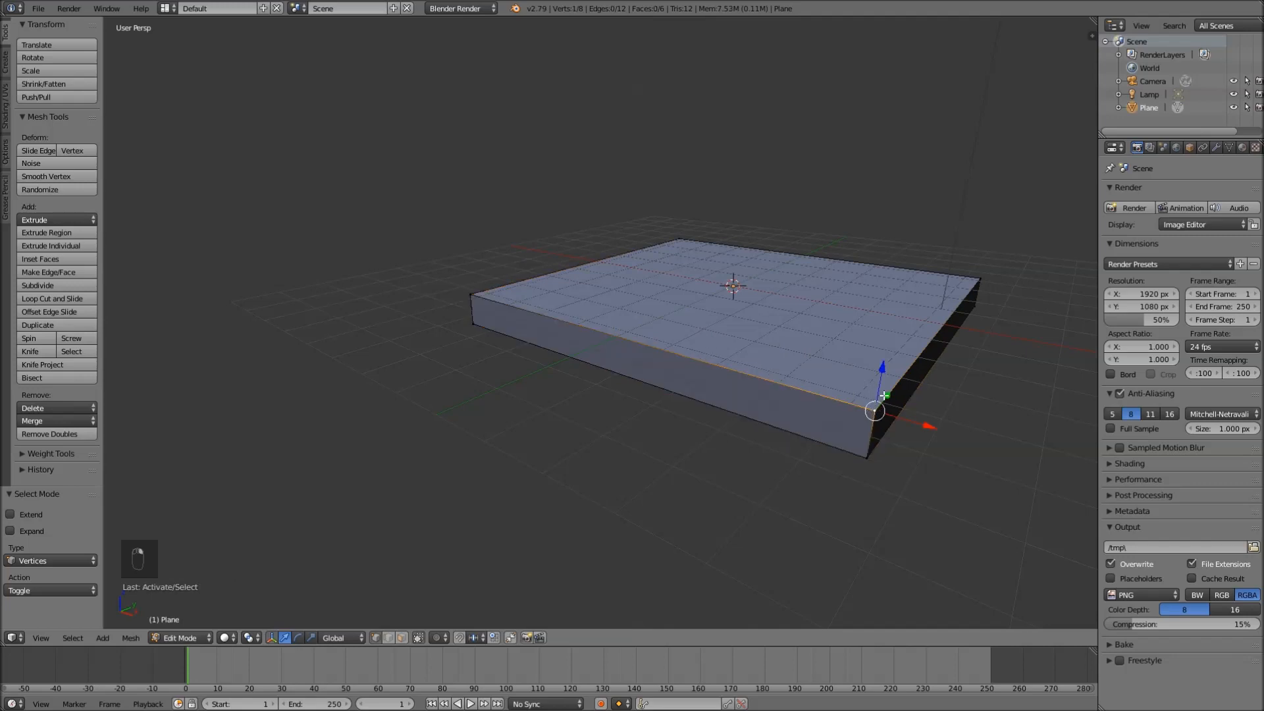
pyautogui.press('e')
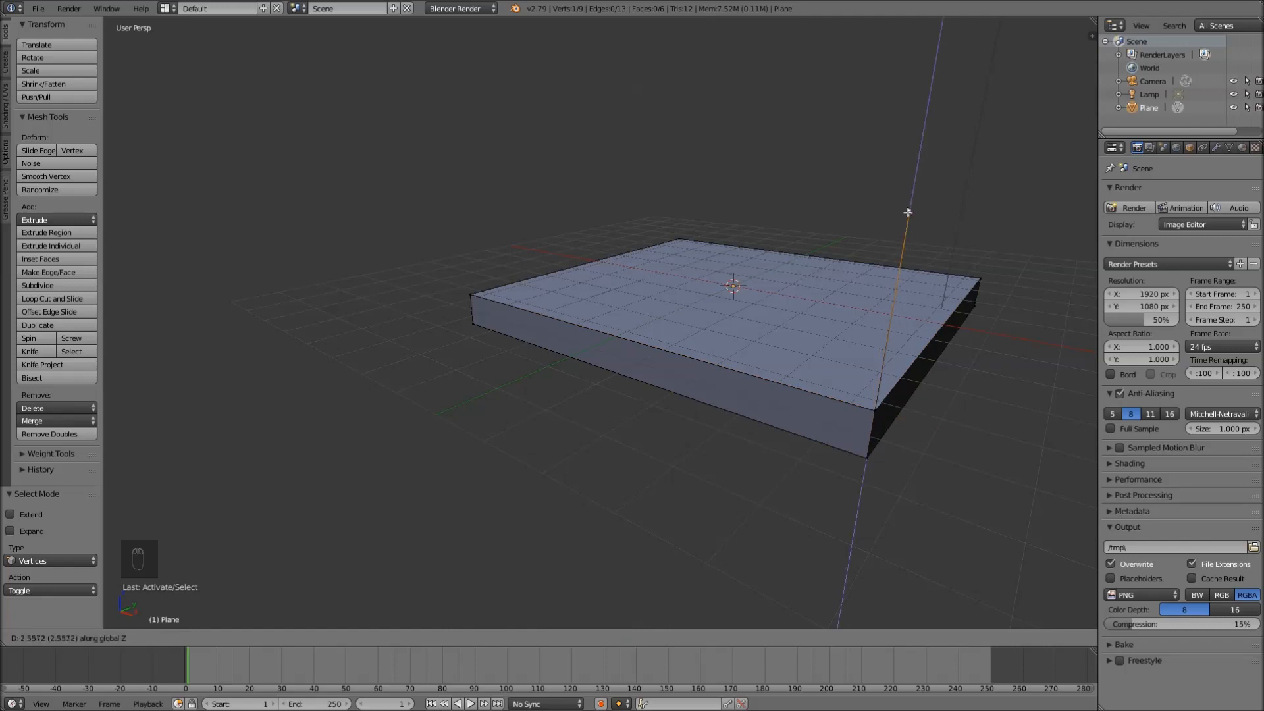
pyautogui.click(909, 216)
pyautogui.moveTo(869, 231); pyautogui.dragTo(816, 230, button='middle')
pyautogui.hotkey('ctrl', 'z')
# - Switch to edge selection and try extruding one top edge of the slab about 3.35 units up along global Z
pyautogui.press('g')
pyautogui.click(388, 638)
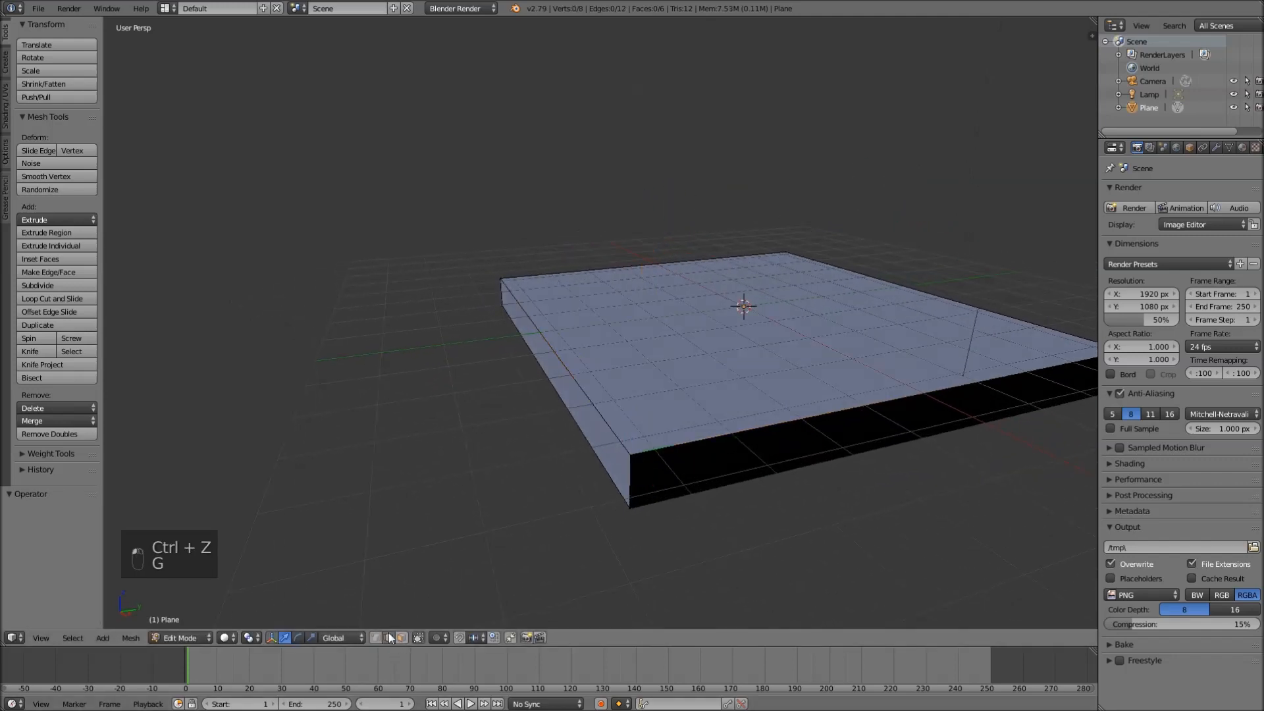
pyautogui.rightClick(591, 374)
pyautogui.press('e')
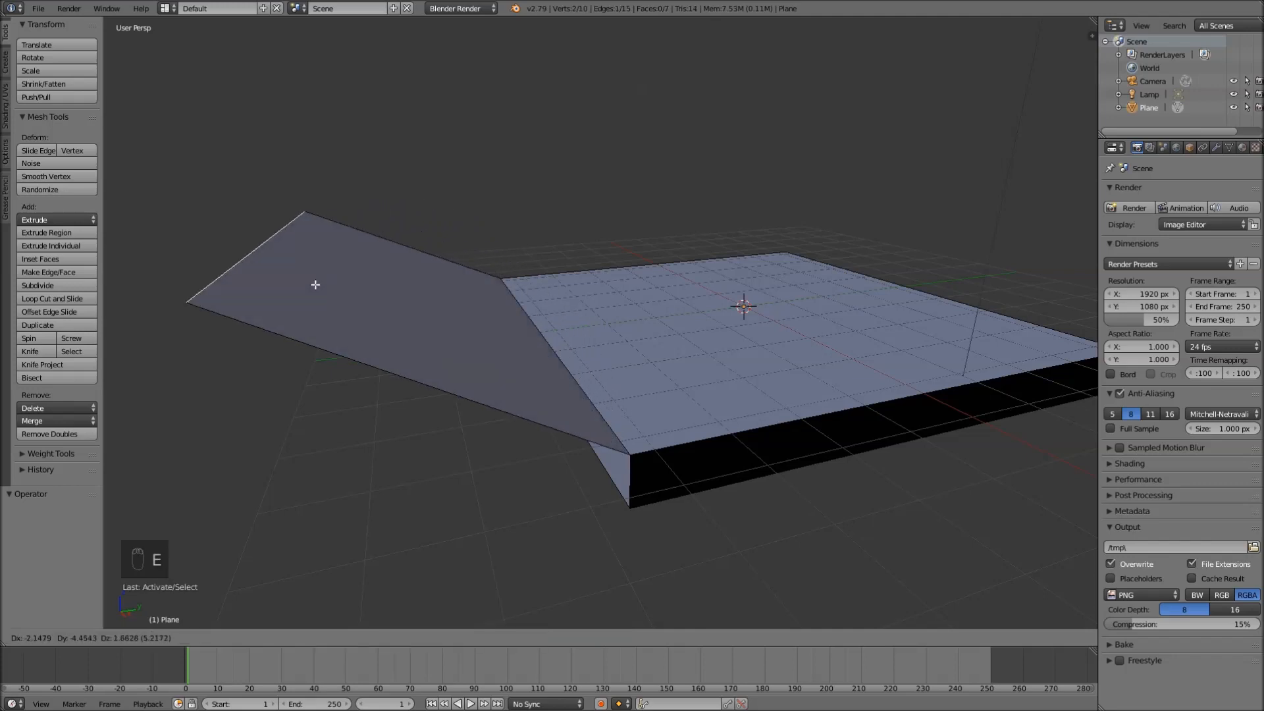
pyautogui.press('z')
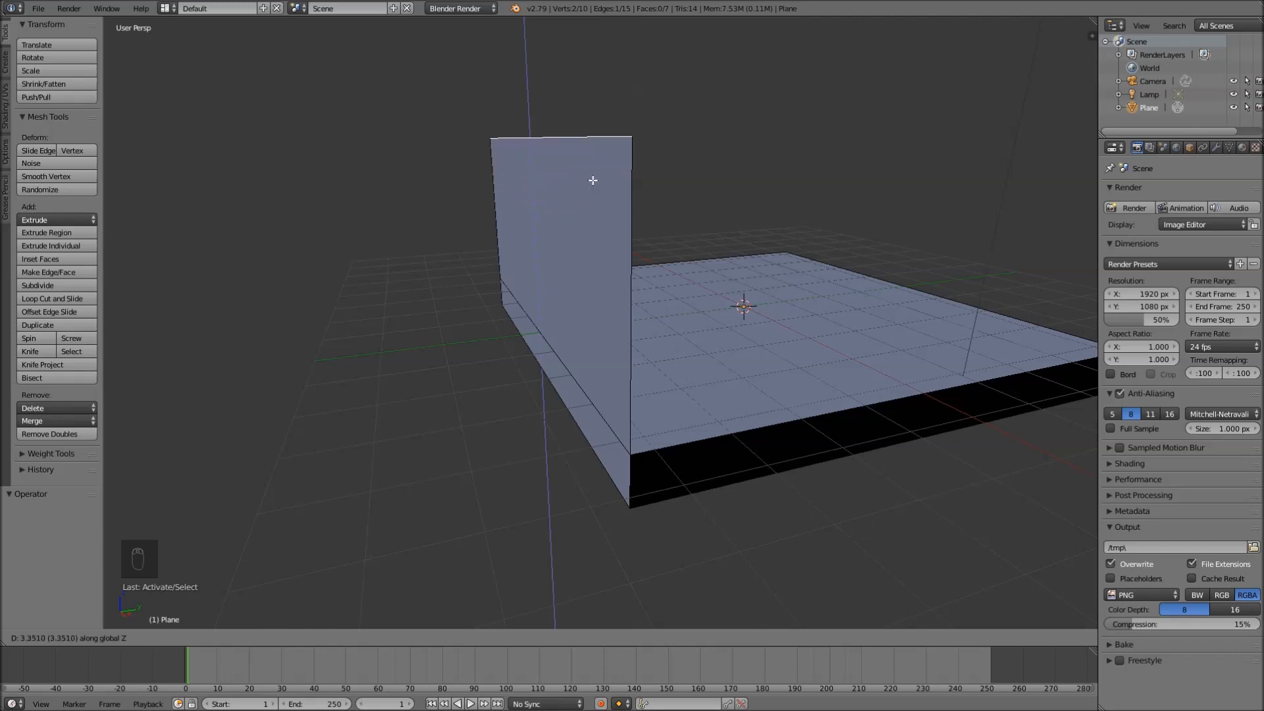
pyautogui.click(593, 180)
pyautogui.moveTo(618, 293); pyautogui.dragTo(593, 299, button='middle')
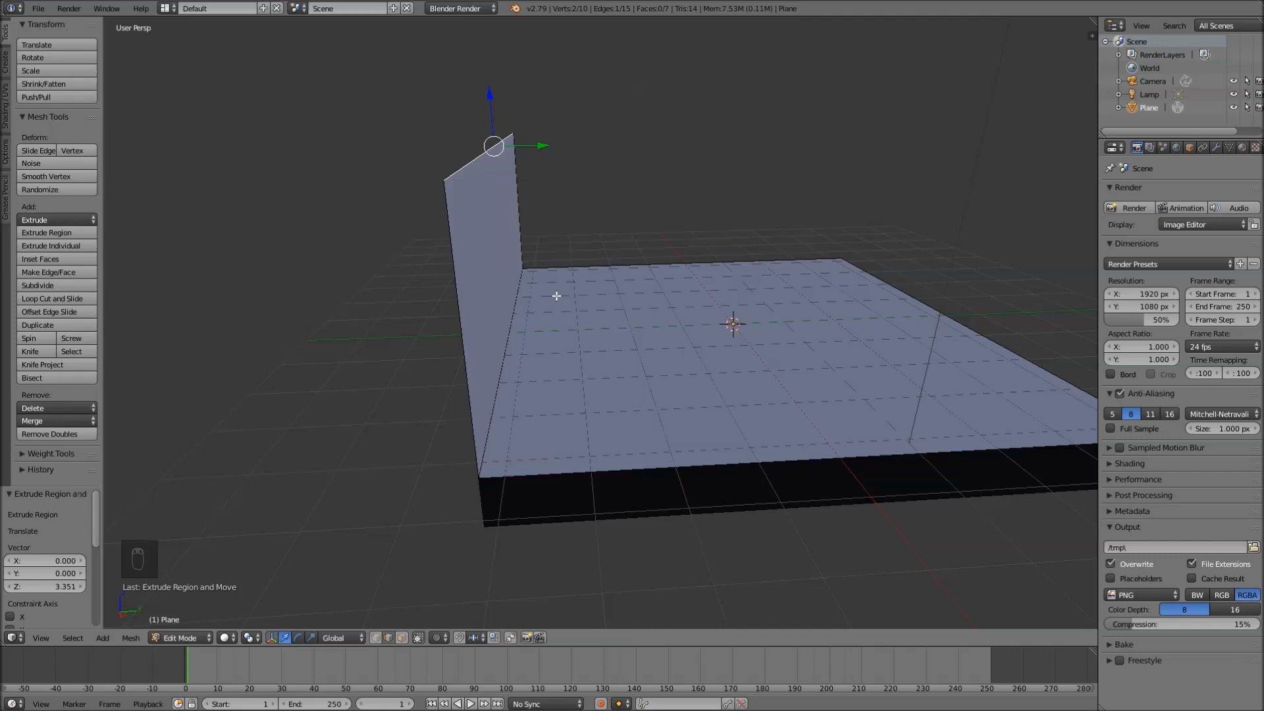
# - Try extruding the adjacent top edge above the dark side about 3.345 units up along global Z
pyautogui.rightClick(578, 473)
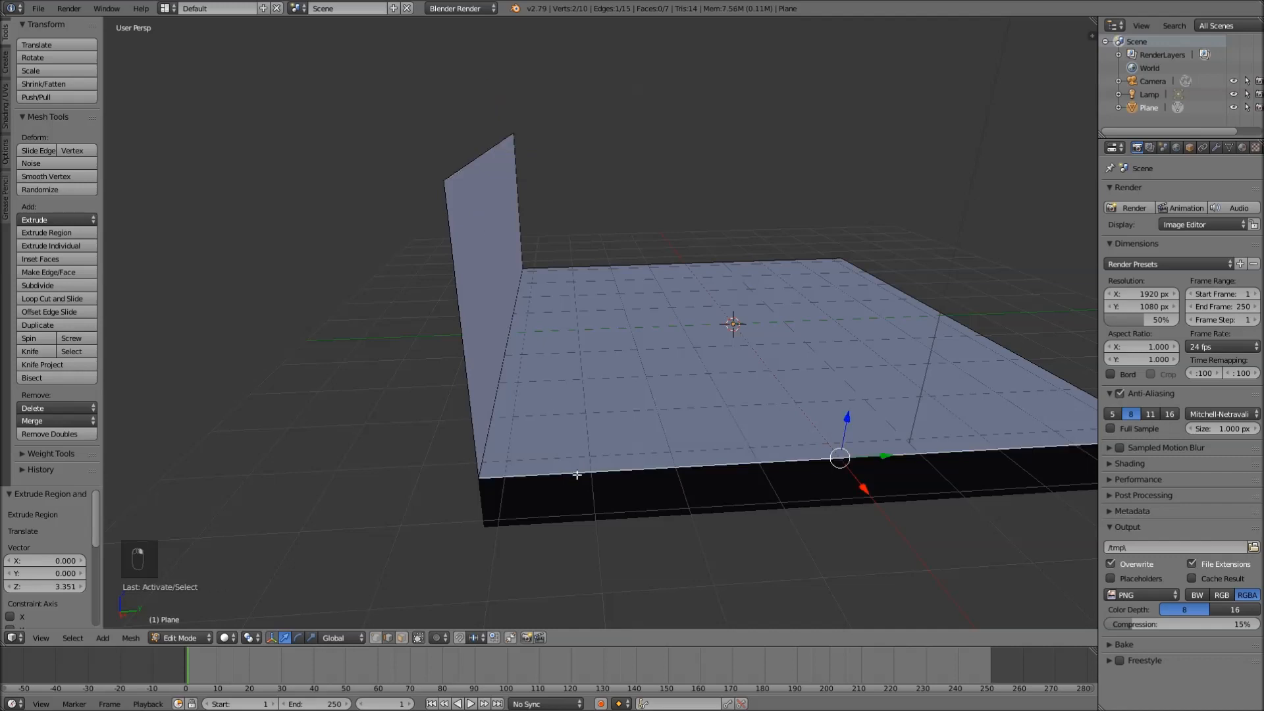
pyautogui.press('e')
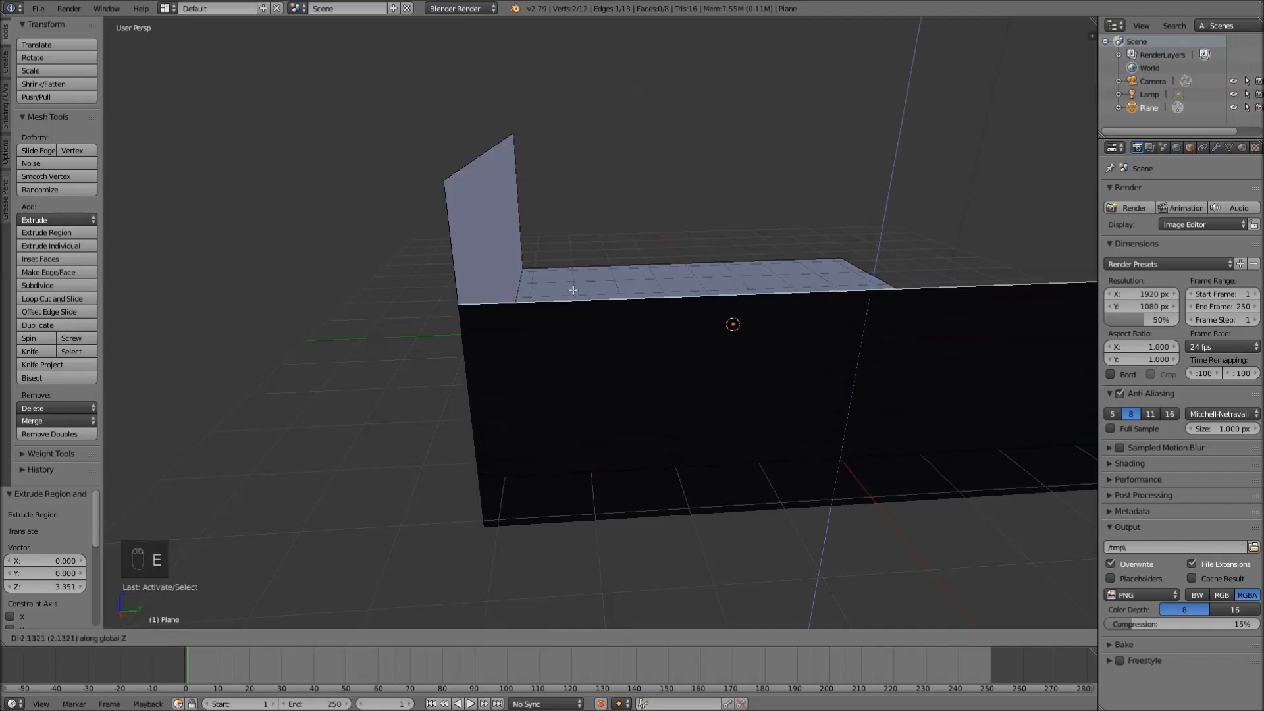
pyautogui.click(564, 183)
pyautogui.moveTo(564, 184); pyautogui.dragTo(553, 238, button='middle')
# - Try freely moving the vertical edge at the corner between the two extruded walls, and cancel the move
pyautogui.rightClick(676, 260)
pyautogui.press('g')
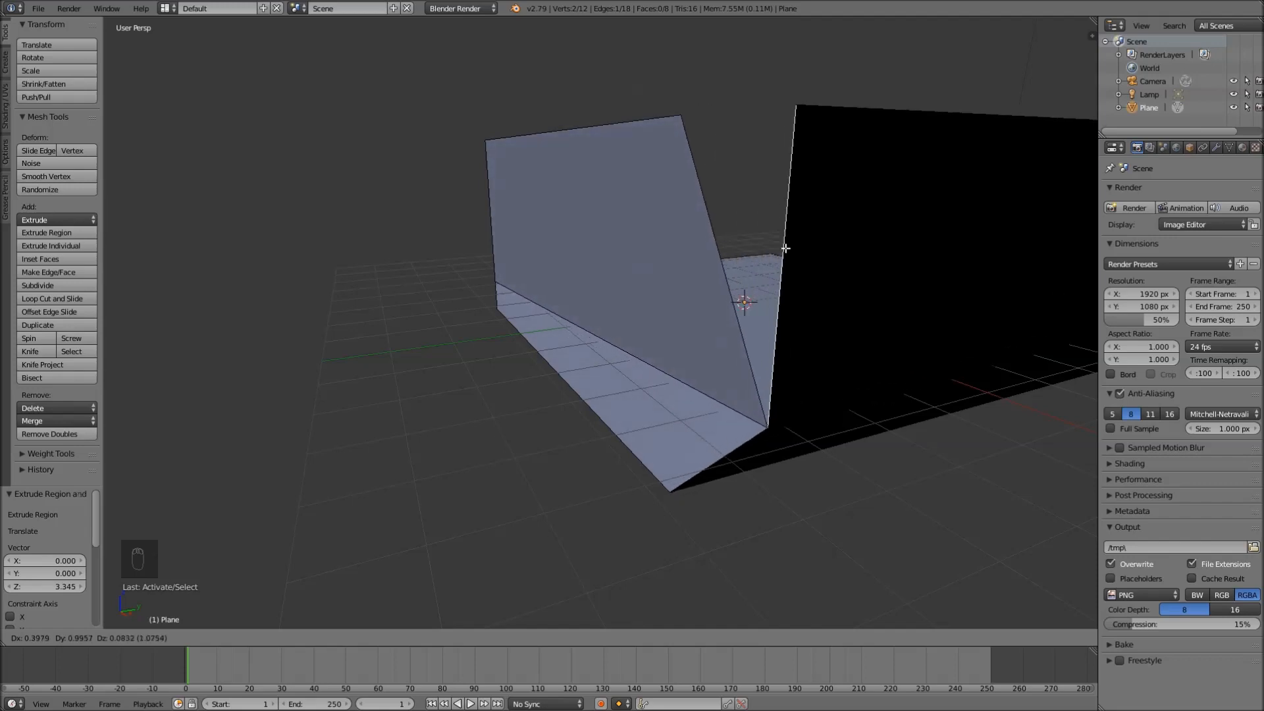
pyautogui.rightClick(751, 258)
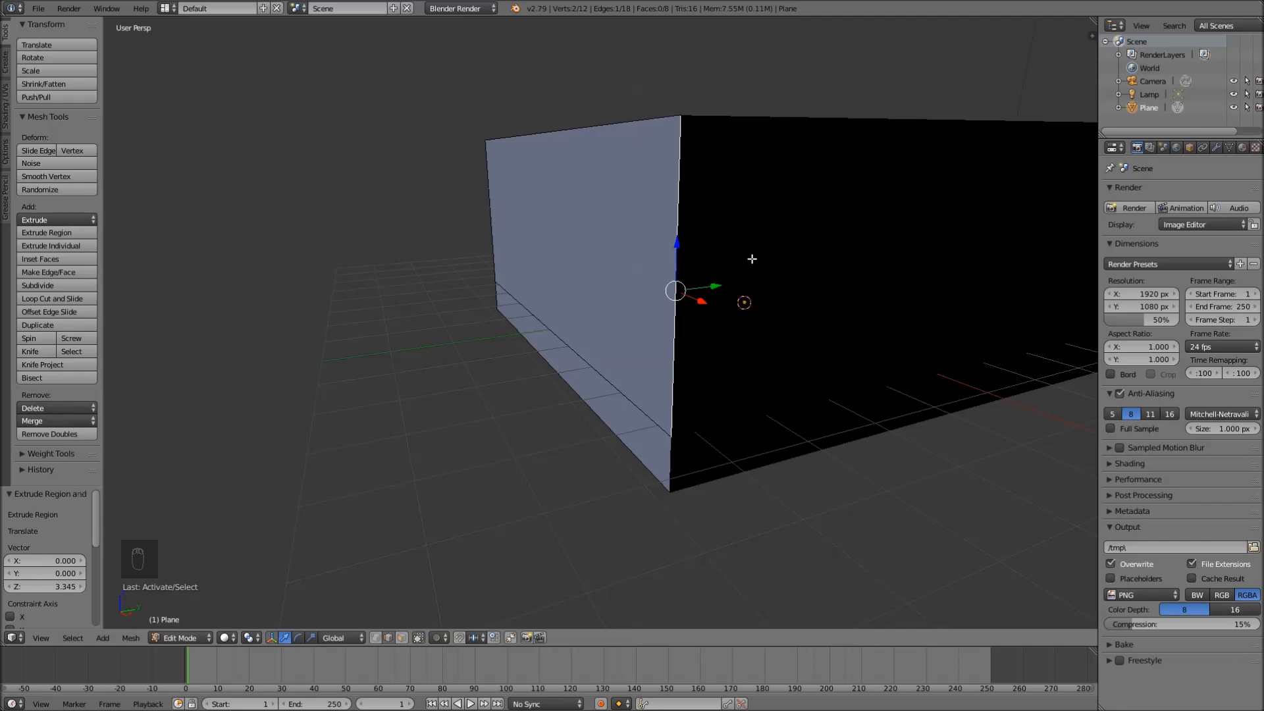
# - Undo both edge extrusions to get back to the plain slab
pyautogui.hotkey('ctrl', 'z')
pyautogui.hotkey('ctrl', 'z')
pyautogui.hotkey('ctrl', 'z')
pyautogui.hotkey('ctrl', 'z')
pyautogui.hotkey('ctrl', 'z')
pyautogui.hotkey('ctrl', 'z')
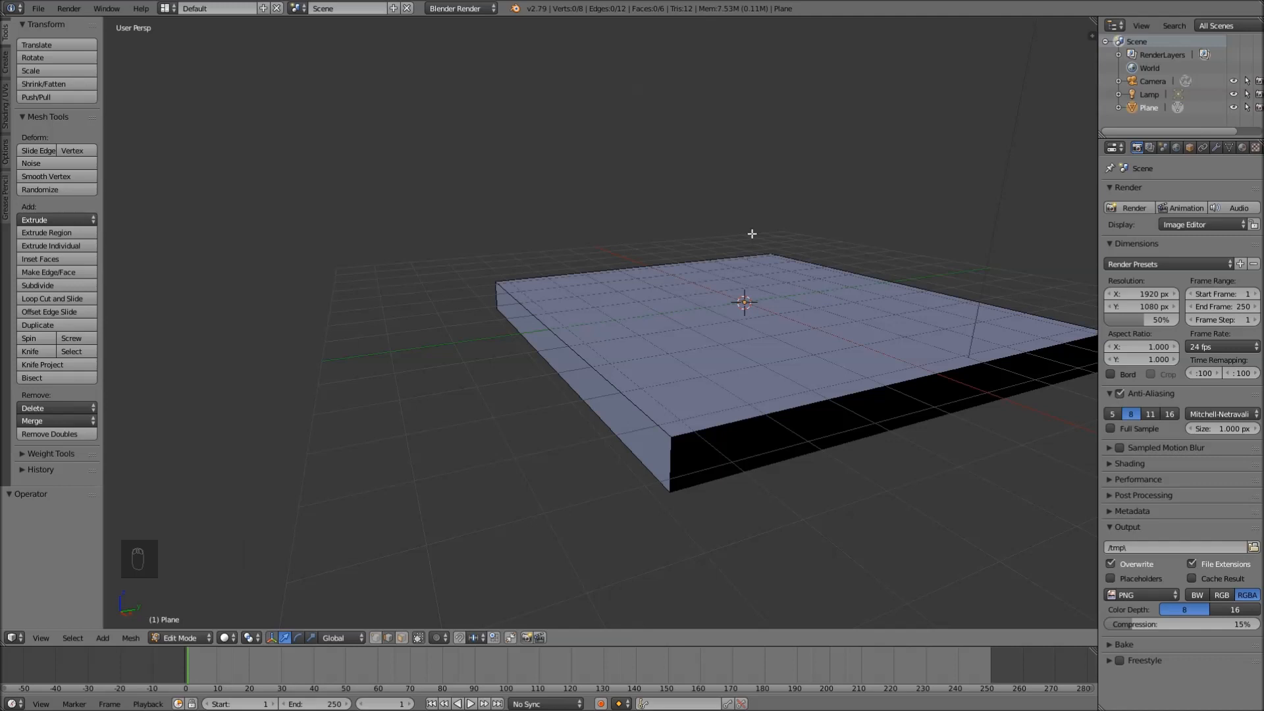
# - Return to Object Mode, deselect the slab and add a UV sphere at the scene's centre
pyautogui.press('Tab')
pyautogui.scroll(-3, 634, 413)
pyautogui.moveTo(650, 421); pyautogui.dragTo(776, 280, button='middle')
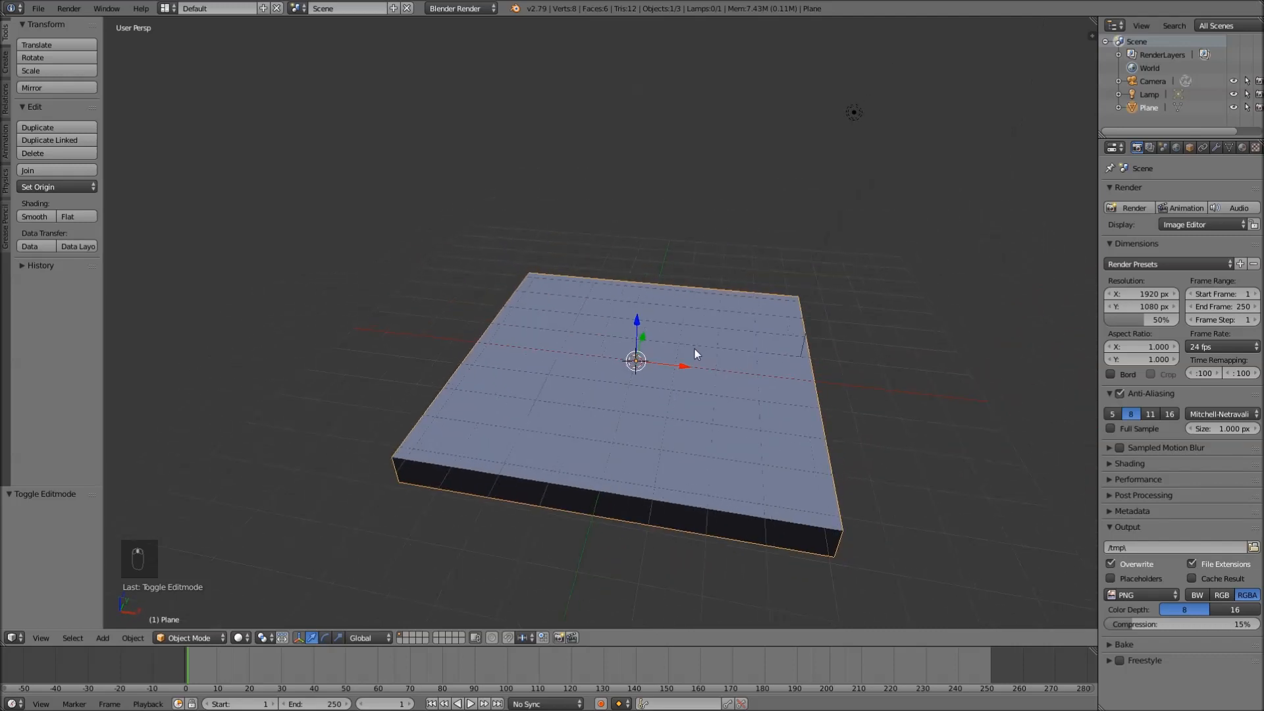
pyautogui.scroll(3, 694, 358)
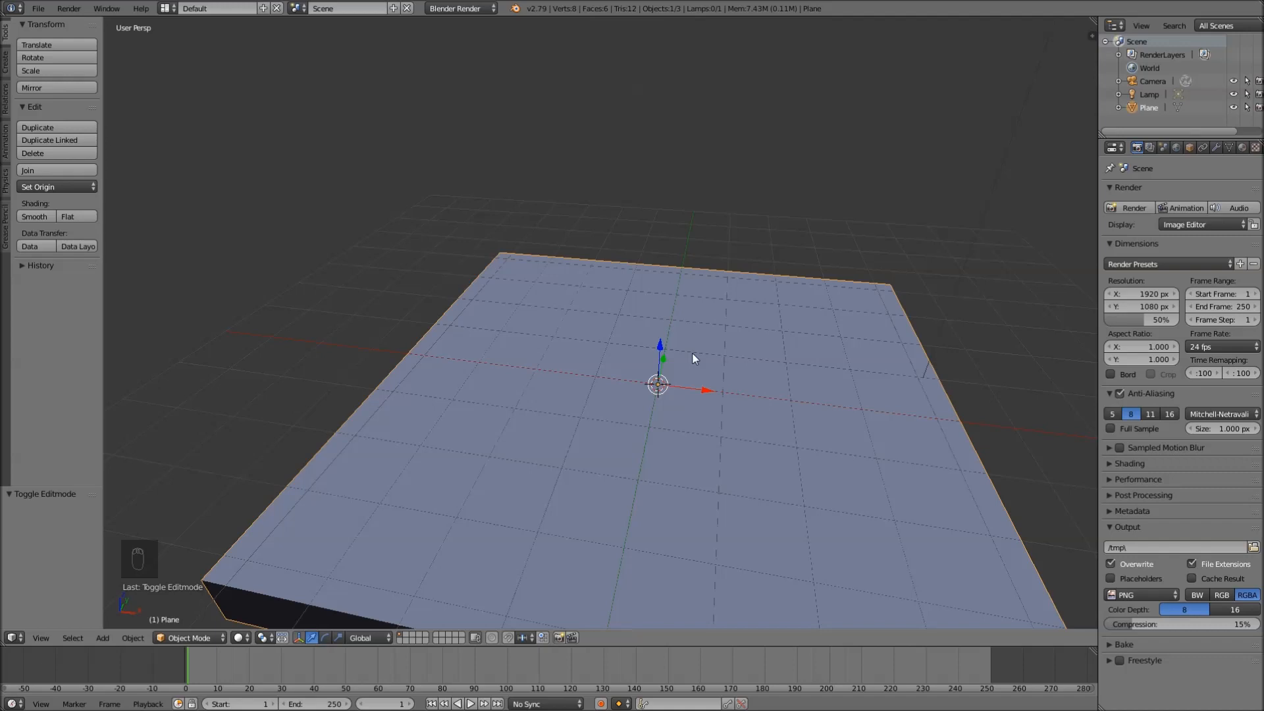
pyautogui.moveTo(752, 407); pyautogui.dragTo(774, 382, button='middle')
pyautogui.press('a')
pyautogui.hotkey('shift', 'a')
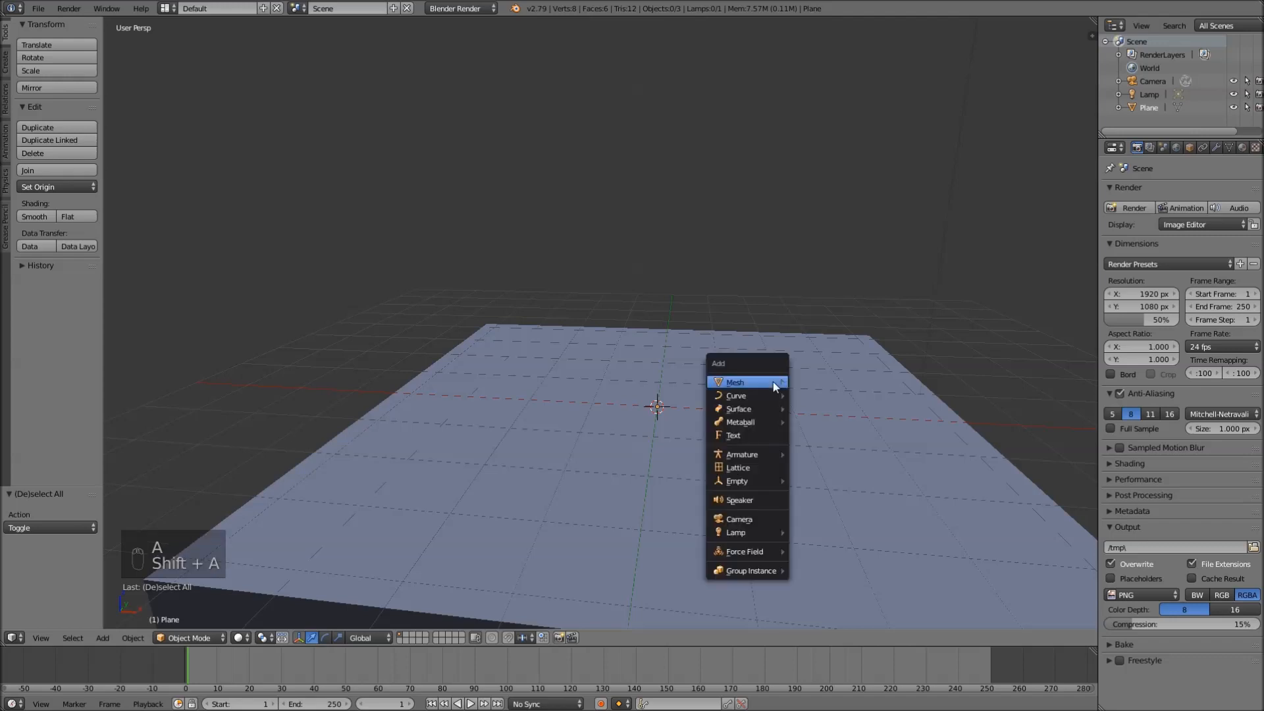
pyautogui.moveTo(774, 382)
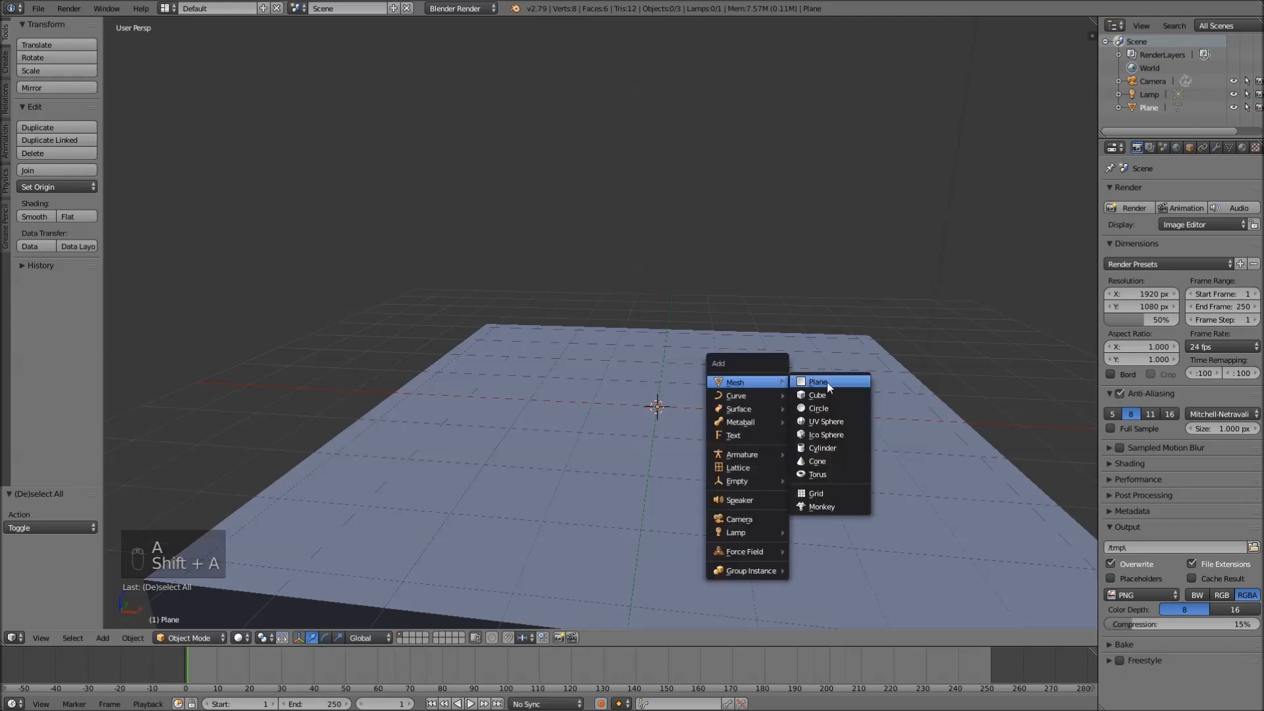
pyautogui.click(847, 420)
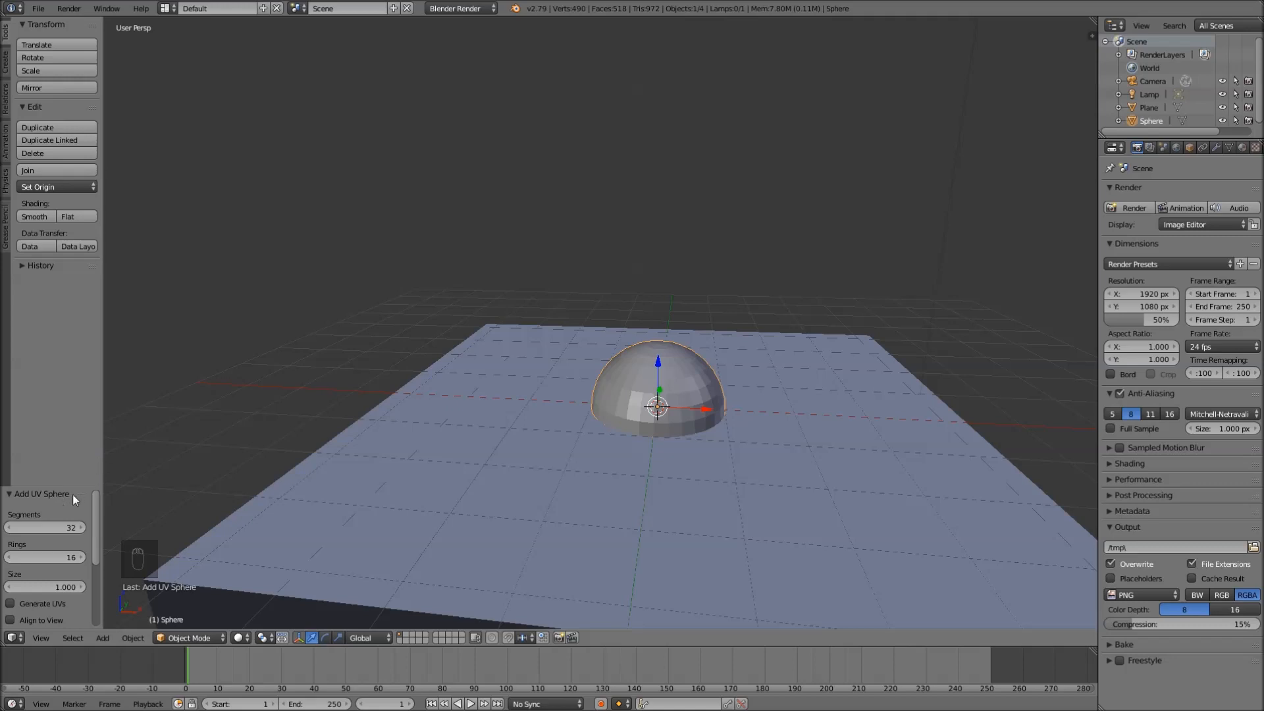
# - Hide and show the tool shelf, and look through the new UV sphere's creation settings
pyautogui.press('t')
pyautogui.press('t')
pyautogui.press('t')
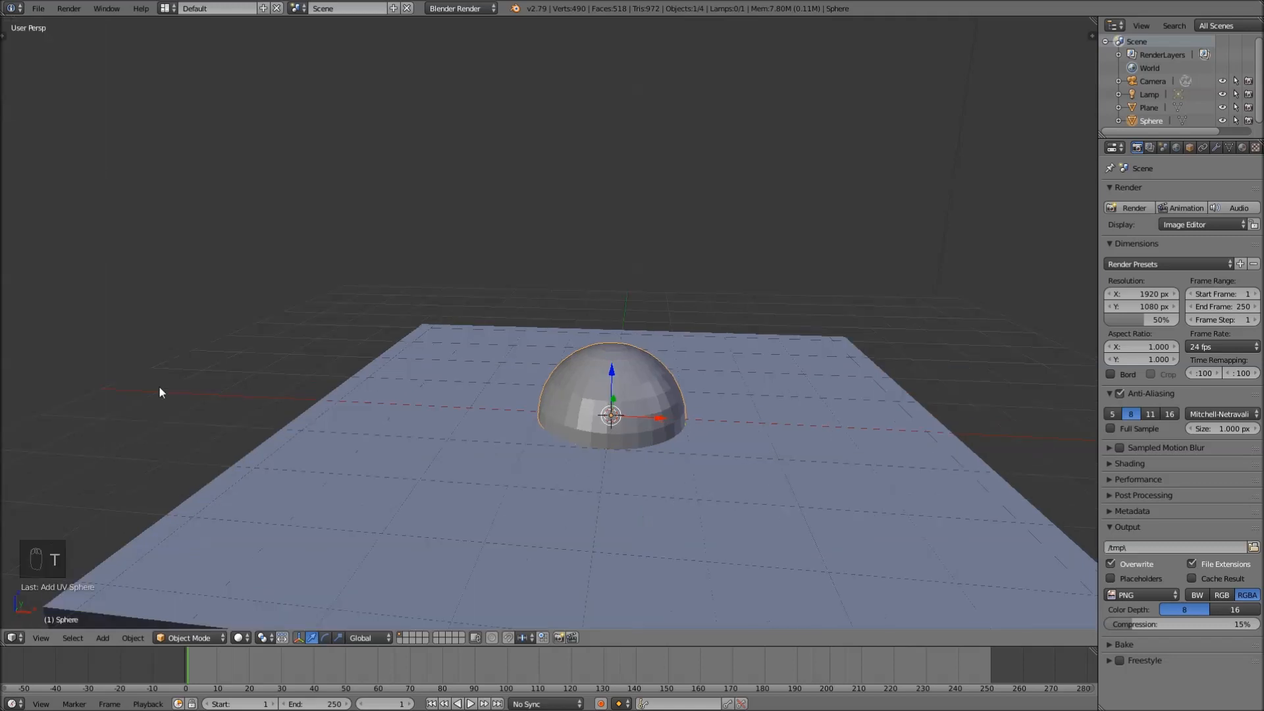
pyautogui.press('t')
pyautogui.press('t')
pyautogui.press('t')
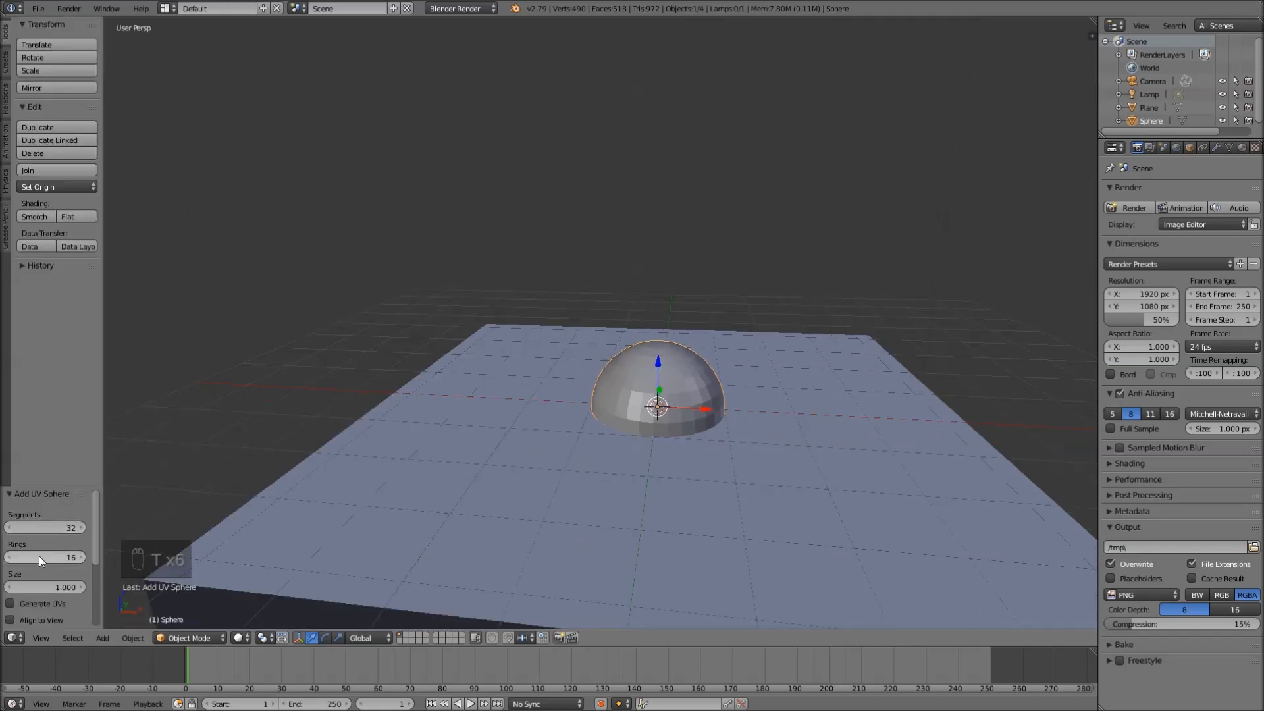
pyautogui.scroll(-3, 49, 573)
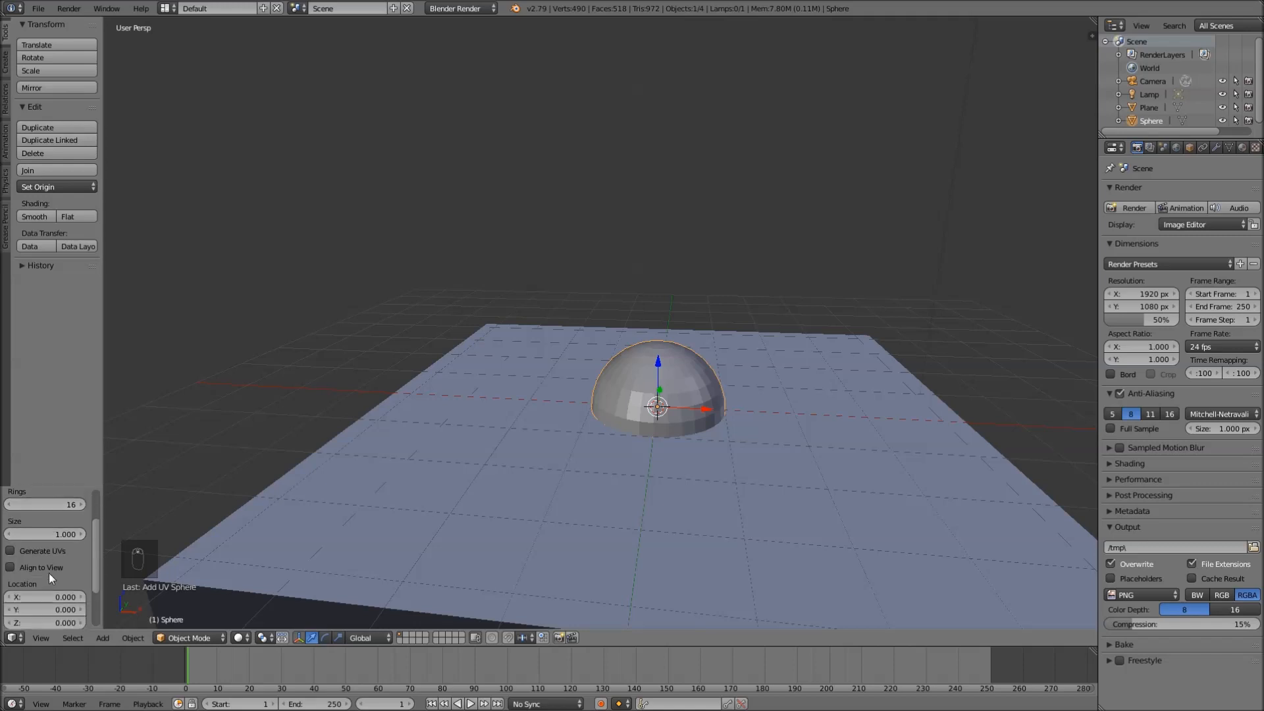
pyautogui.scroll(3, 49, 571)
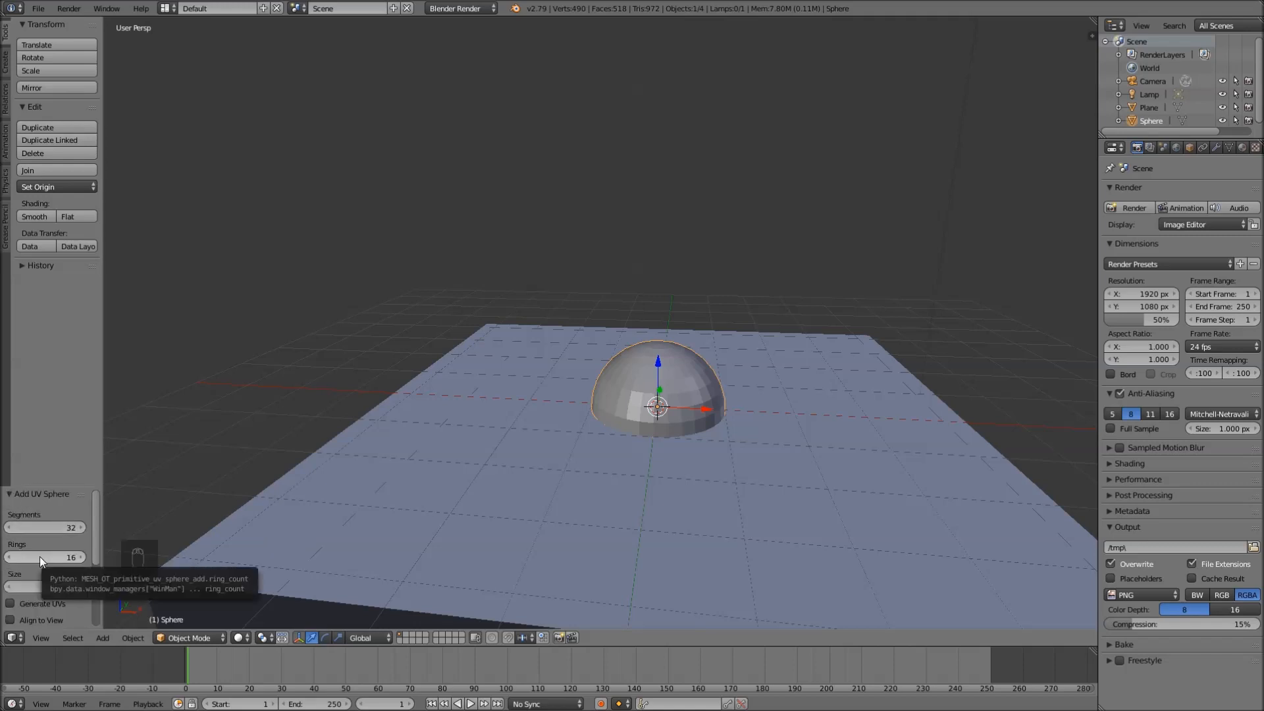
# - Try 19 segments with 16 rings on the UV sphere, and set the segments back to 32
pyautogui.moveTo(53, 526); pyautogui.dragTo(46, 551)
pyautogui.click(68, 556)
pyautogui.write('16')
pyautogui.press('Return')
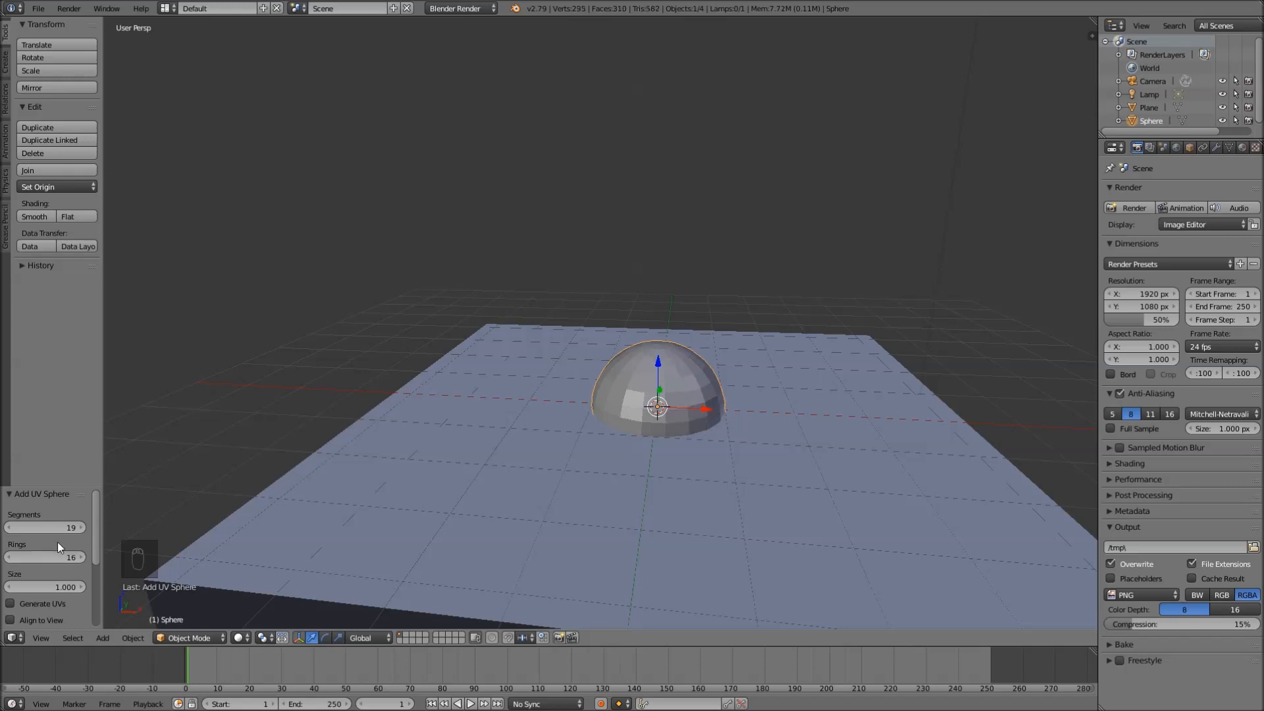
pyautogui.click(58, 525)
pyautogui.write('32')
pyautogui.press('Return')
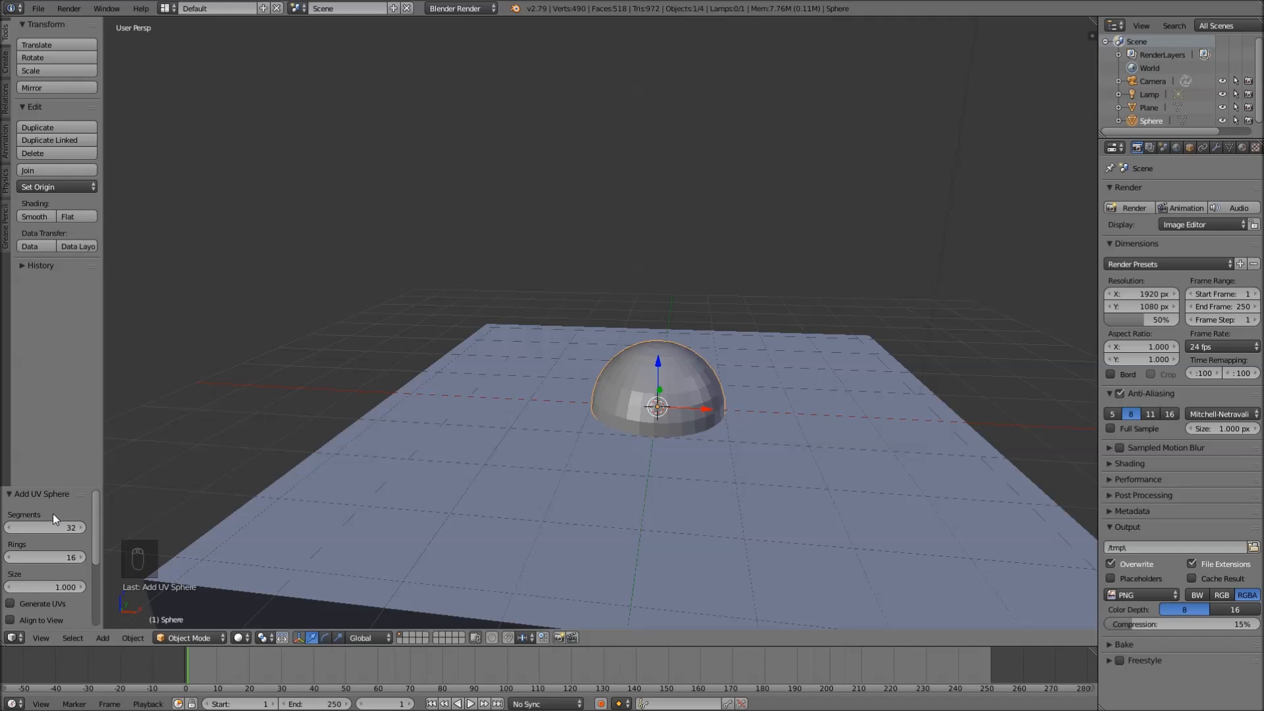
# - Try 3 and 8 segments on the UV sphere, compare the shapes from above, and restore 32 segments
pyautogui.click(54, 526)
pyautogui.write('3')
pyautogui.press('Return')
pyautogui.moveTo(628, 356); pyautogui.dragTo(495, 452, button='middle')
pyautogui.click(53, 524)
pyautogui.write('8')
pyautogui.press('Return')
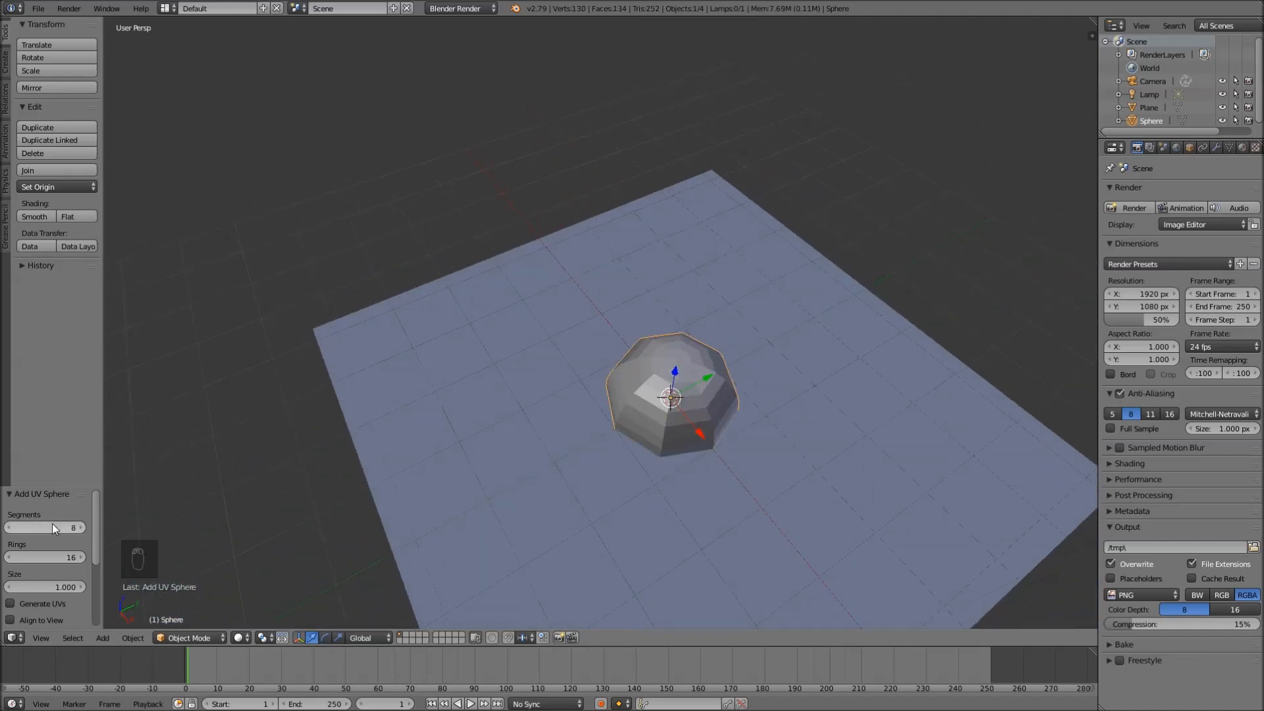
pyautogui.click(48, 527)
pyautogui.write('32')
pyautogui.press('Return')
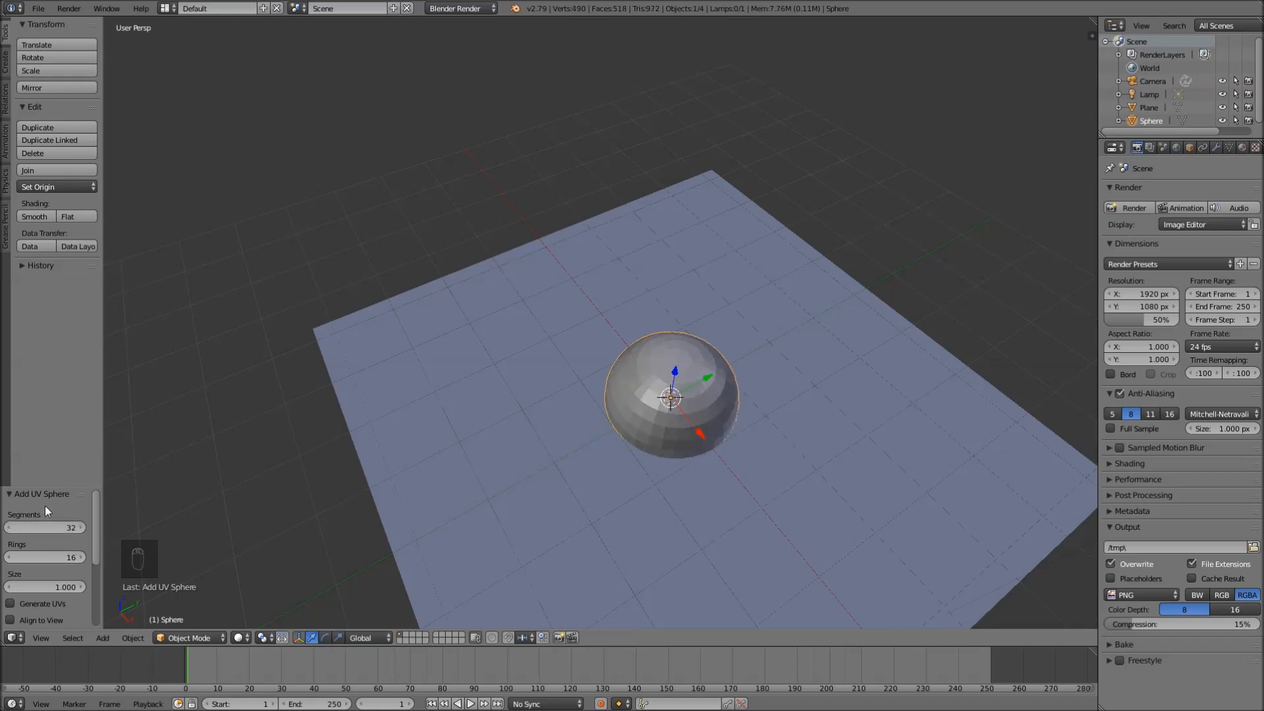
pyautogui.moveTo(540, 389); pyautogui.dragTo(723, 387, button='middle')
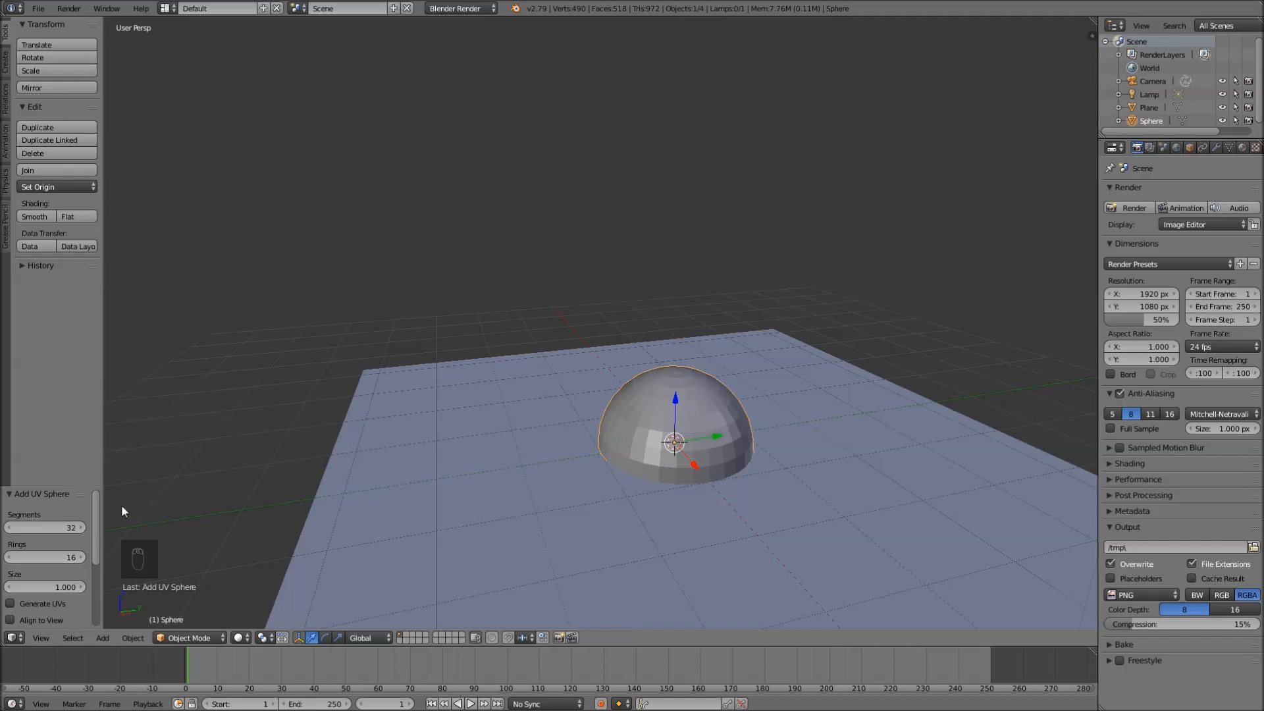
# - Try 64 and 48 segments on the UV sphere and inspect how smooth its surface looks
pyautogui.click(55, 526)
pyautogui.write('64')
pyautogui.press('Return')
pyautogui.click(50, 526)
pyautogui.write('48')
pyautogui.press('Return')
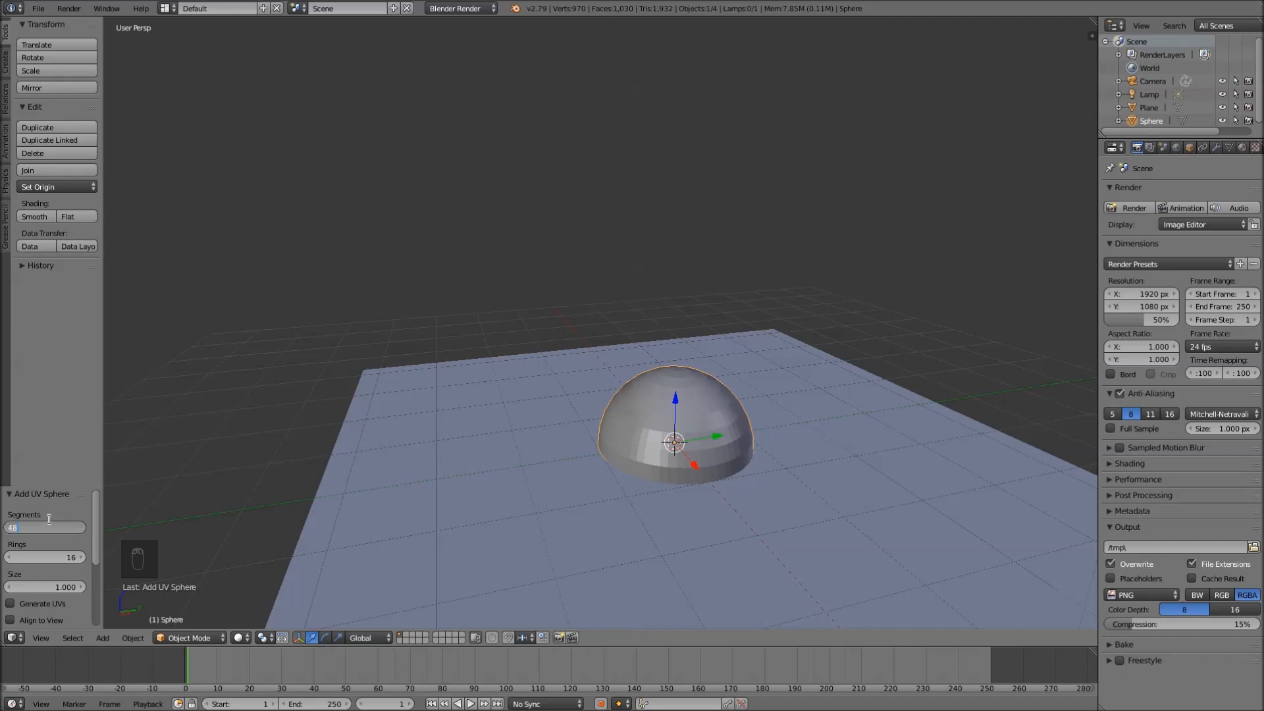
pyautogui.moveTo(502, 378); pyautogui.dragTo(563, 397, button='middle')
pyautogui.press('Left')
pyautogui.moveTo(689, 378); pyautogui.dragTo(742, 369, button='middle')
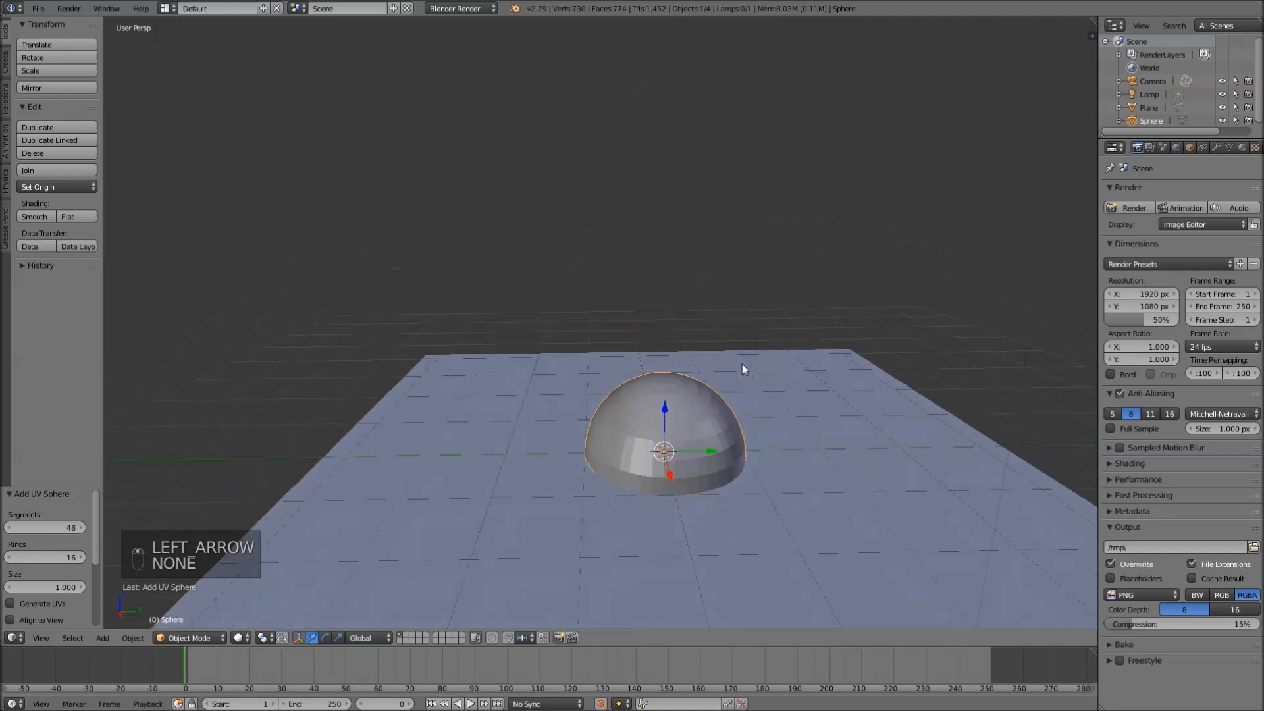
# - Try 300 segments on the UV sphere, and return the segment count to 32
pyautogui.click(39, 528)
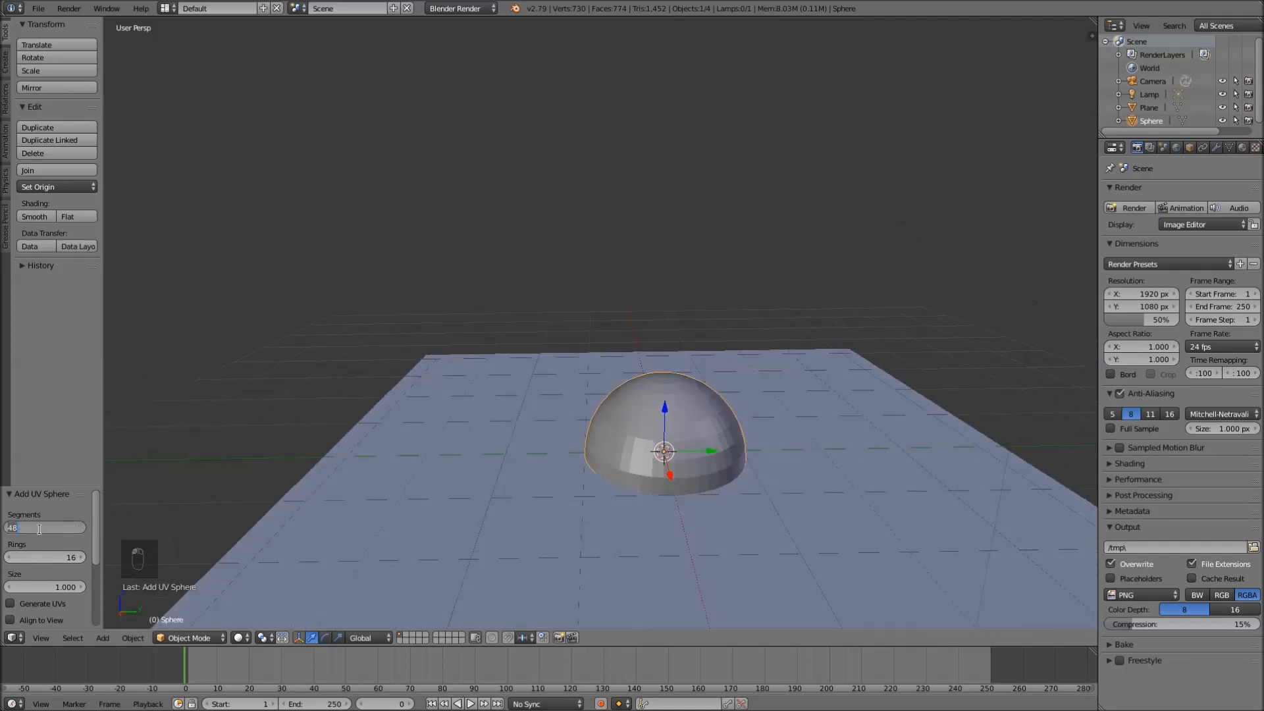
pyautogui.write('300')
pyautogui.press('Return')
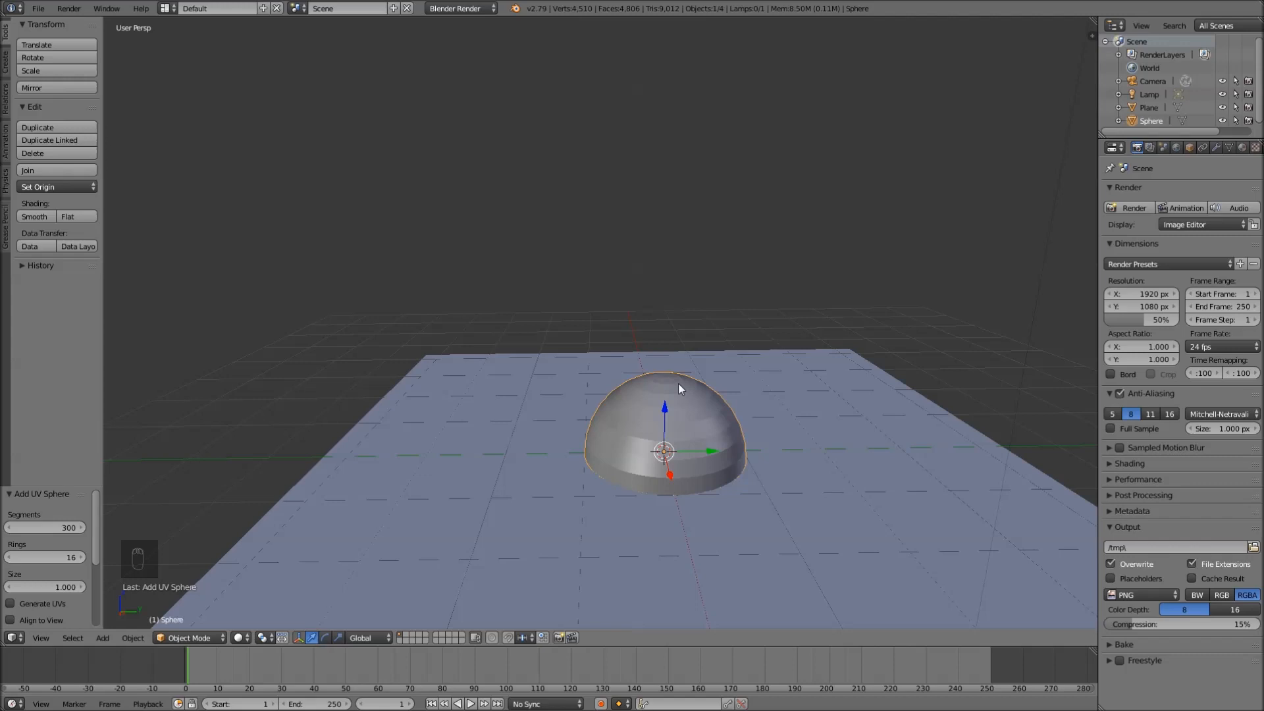
pyautogui.click(58, 528)
pyautogui.write('32')
pyautogui.press('Return')
pyautogui.scroll(-3, 520, 386)
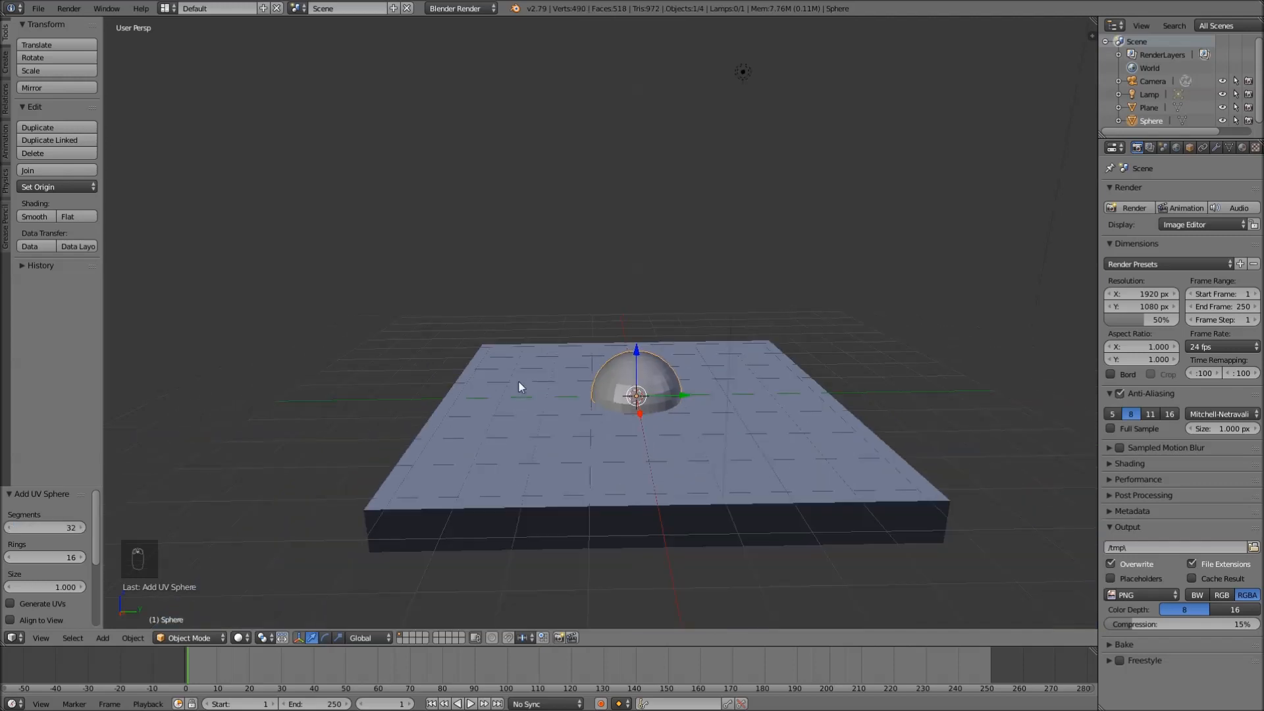
# - Select the slab, enter Edit Mode and switch to vertex selection
pyautogui.rightClick(515, 488)
pyautogui.press('Tab')
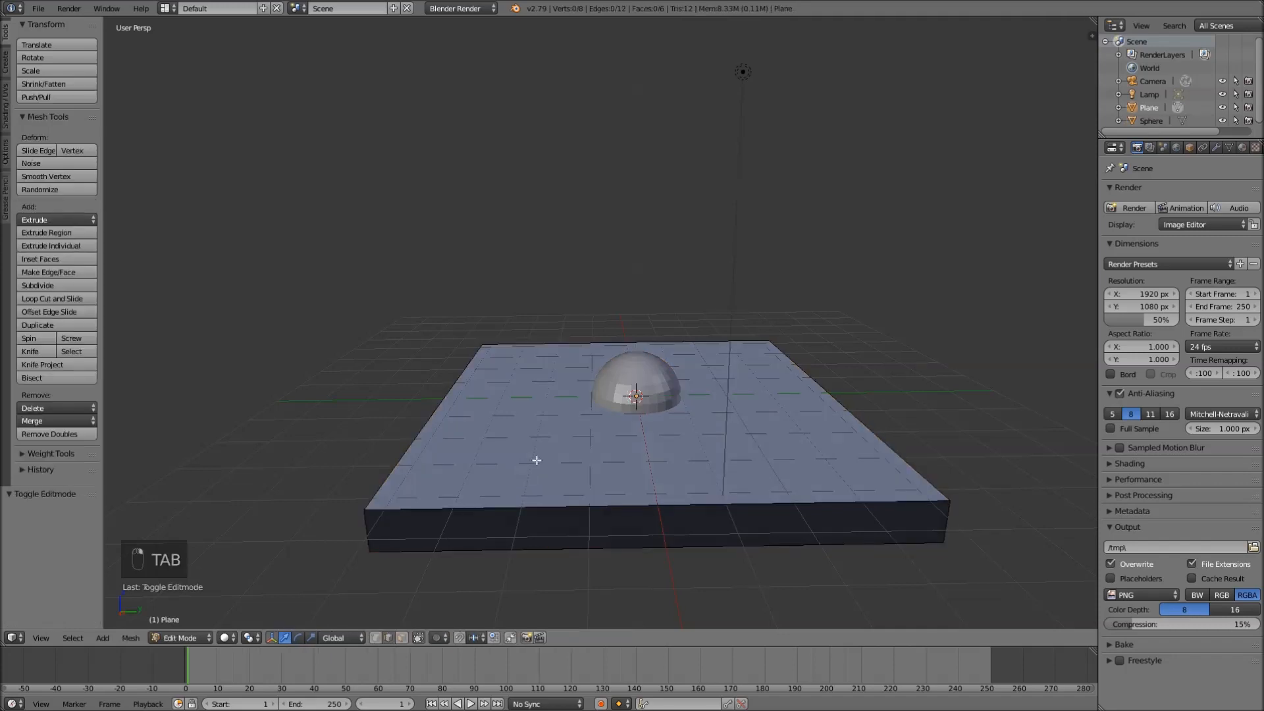
pyautogui.hotkey('ctrl', 'Tab')
pyautogui.click(432, 447)
# - Select all eight corner vertices of the slab one by one, adding each to the selection
pyautogui.rightClick(364, 509)
pyautogui.keyDown('shift'); pyautogui.rightClick(368, 551); pyautogui.keyUp('shift')
pyautogui.keyDown('shift'); pyautogui.rightClick(484, 346); pyautogui.keyUp('shift')
pyautogui.moveTo(414, 412); pyautogui.dragTo(404, 408, button='middle')
pyautogui.keyDown('shift'); pyautogui.rightClick(404, 409); pyautogui.keyUp('shift')
pyautogui.keyDown('shift'); pyautogui.rightClick(666, 331); pyautogui.keyUp('shift')
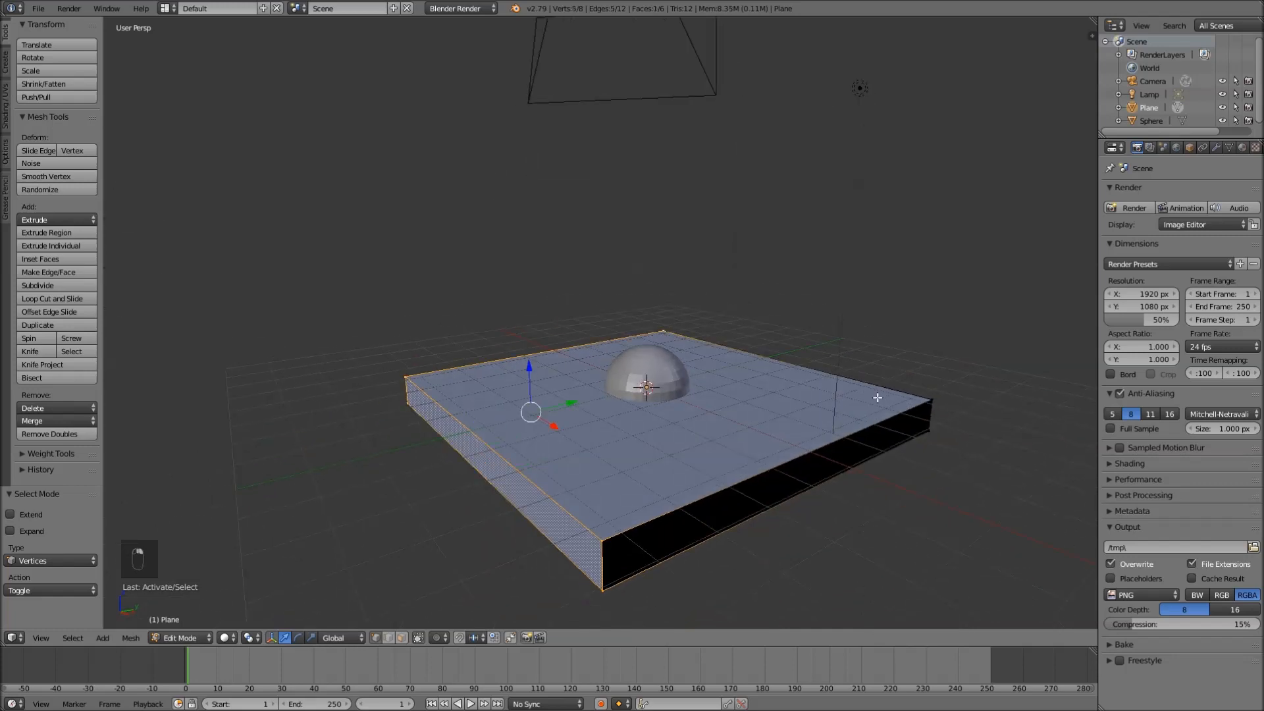
pyautogui.moveTo(883, 398); pyautogui.dragTo(807, 408, button='middle')
pyautogui.keyDown('shift'); pyautogui.rightClick(900, 396); pyautogui.keyUp('shift')
pyautogui.keyDown('shift'); pyautogui.rightClick(565, 551); pyautogui.keyUp('shift')
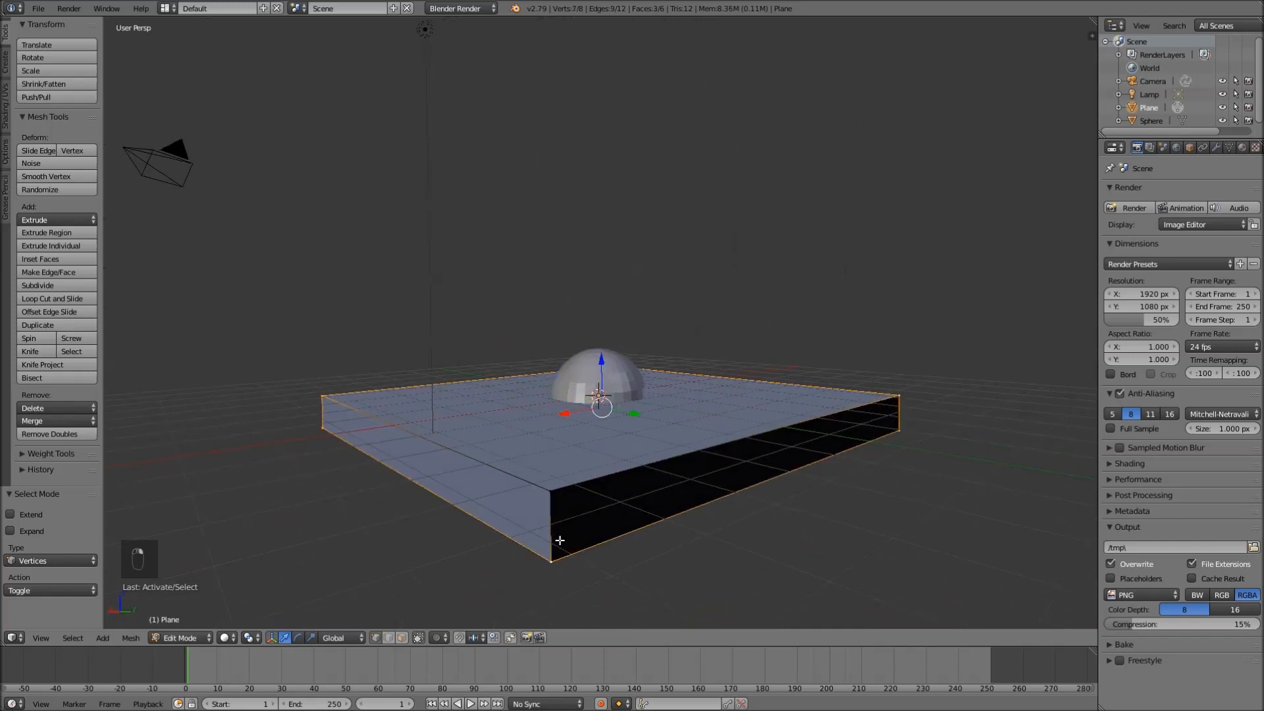
pyautogui.keyDown('shift'); pyautogui.rightClick(560, 494); pyautogui.keyUp('shift')
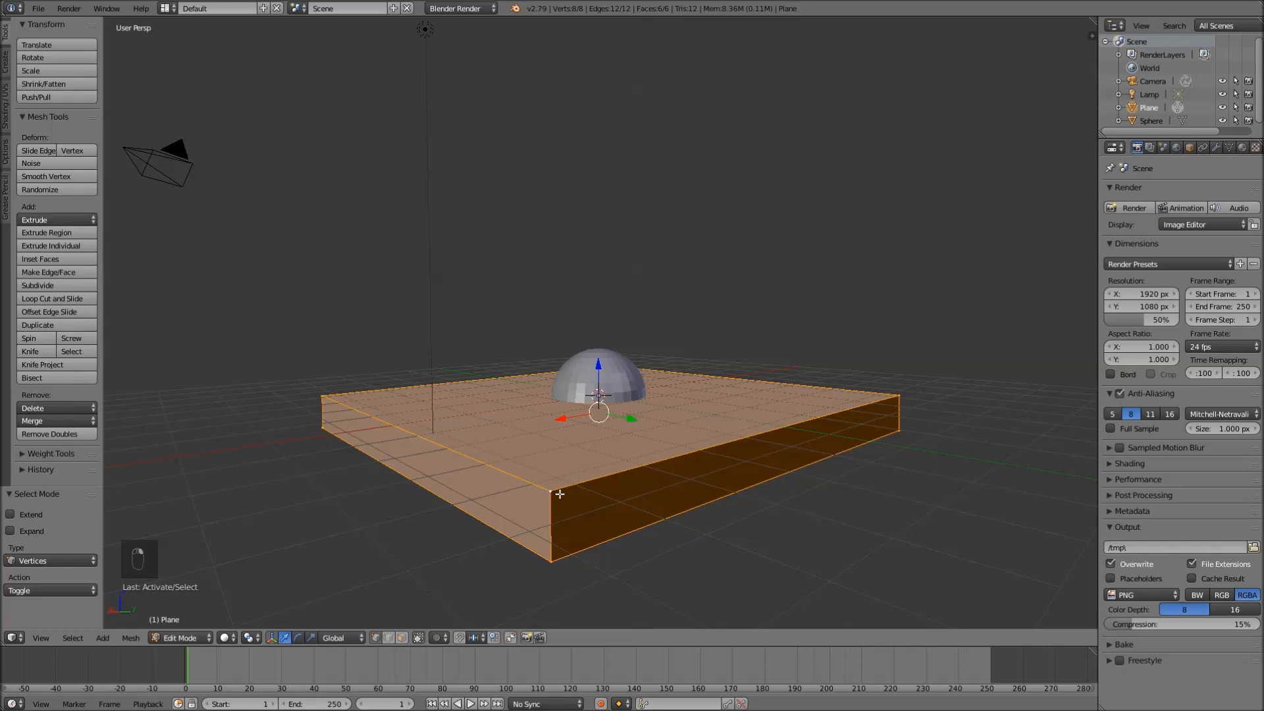
# - Subdivide the whole selected slab with one cut
pyautogui.moveTo(495, 419); pyautogui.dragTo(570, 437, button='middle')
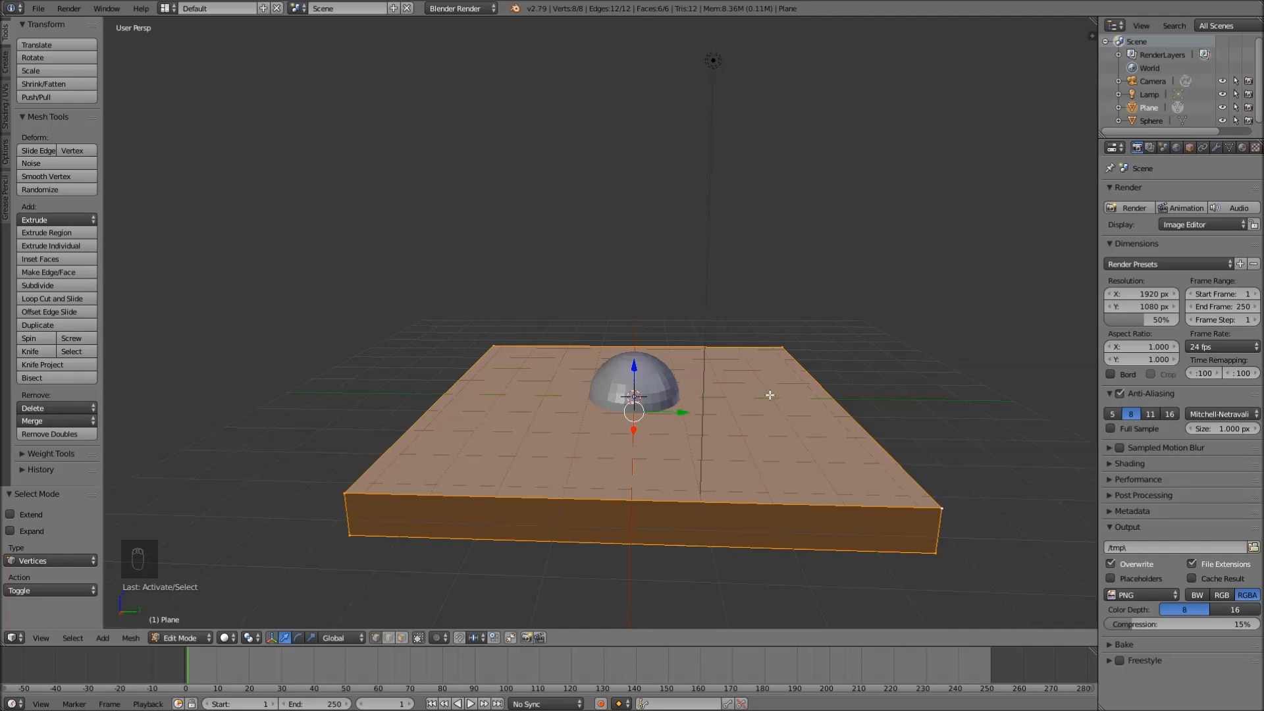
pyautogui.press('w')
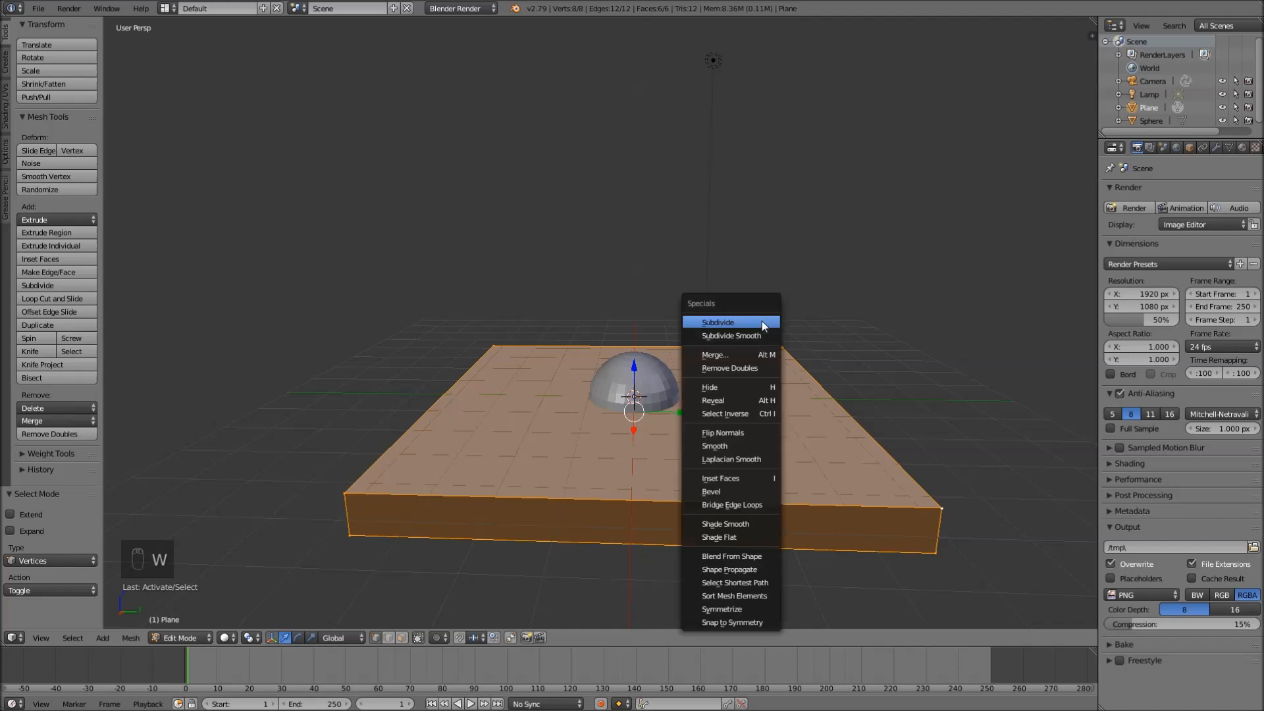
pyautogui.click(709, 325)
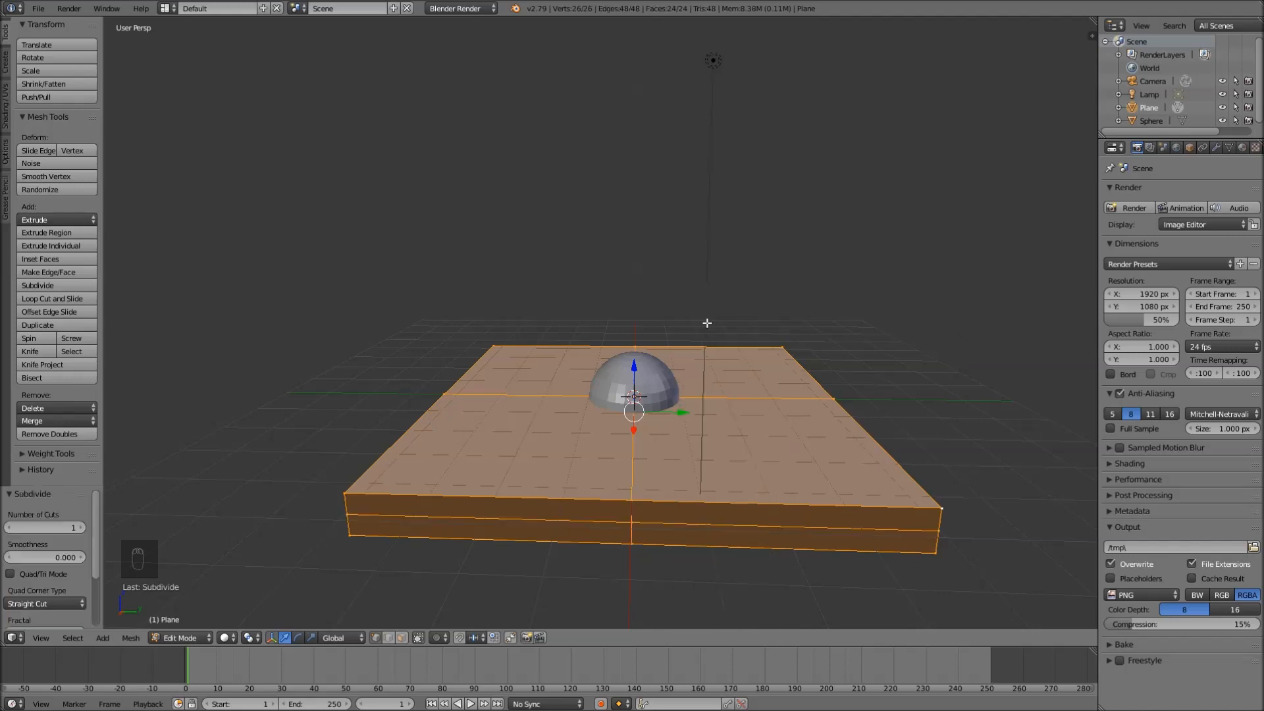
# - Subdivide the whole selected slab two more times with one cut each
pyautogui.moveTo(761, 367); pyautogui.dragTo(725, 364, button='middle')
pyautogui.press('w')
pyautogui.click(730, 367)
pyautogui.press('w')
pyautogui.click(737, 369)
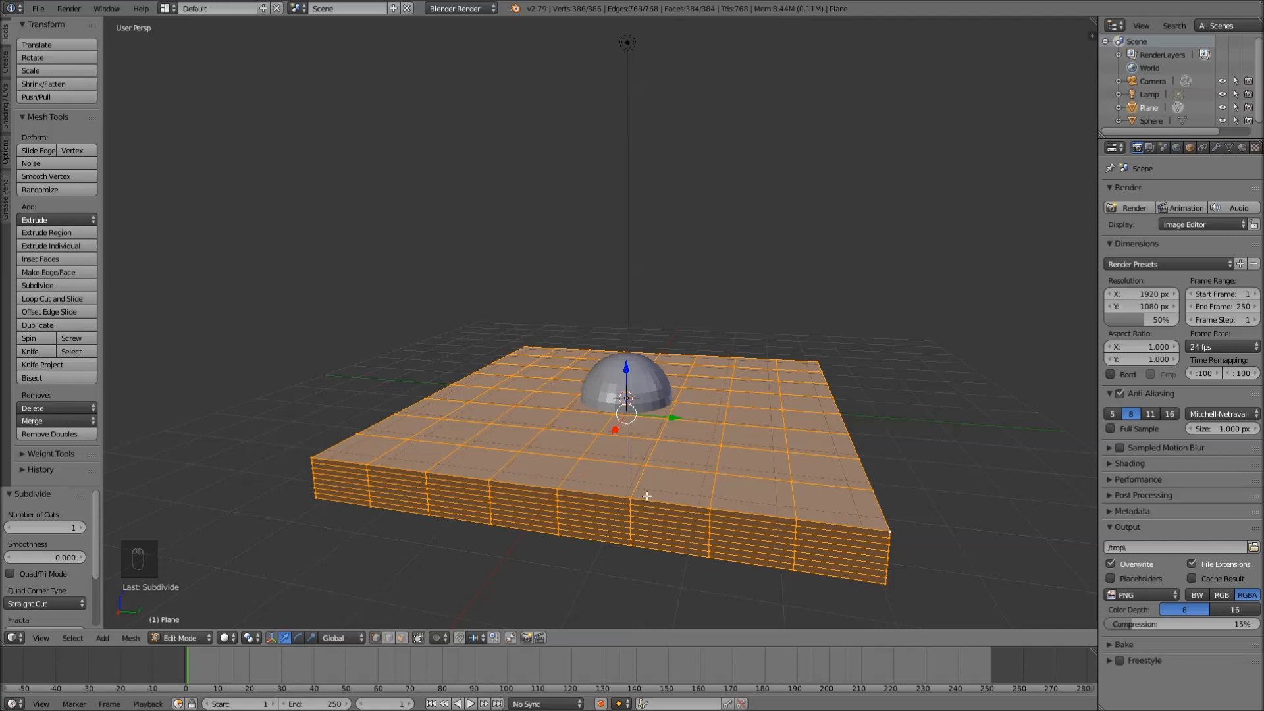
# - Switch the slab between Object Mode and Edit Mode to compare its solid look with the subdivided mesh
pyautogui.press('Tab')
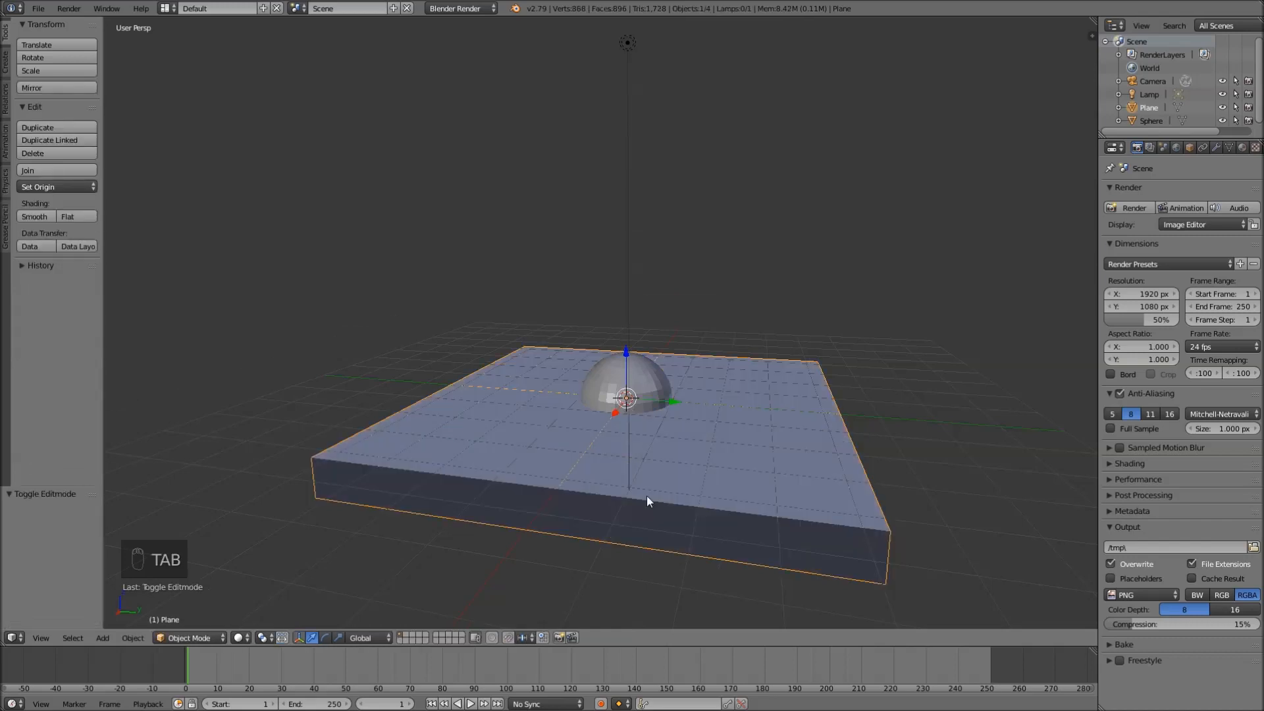
pyautogui.press('Tab')
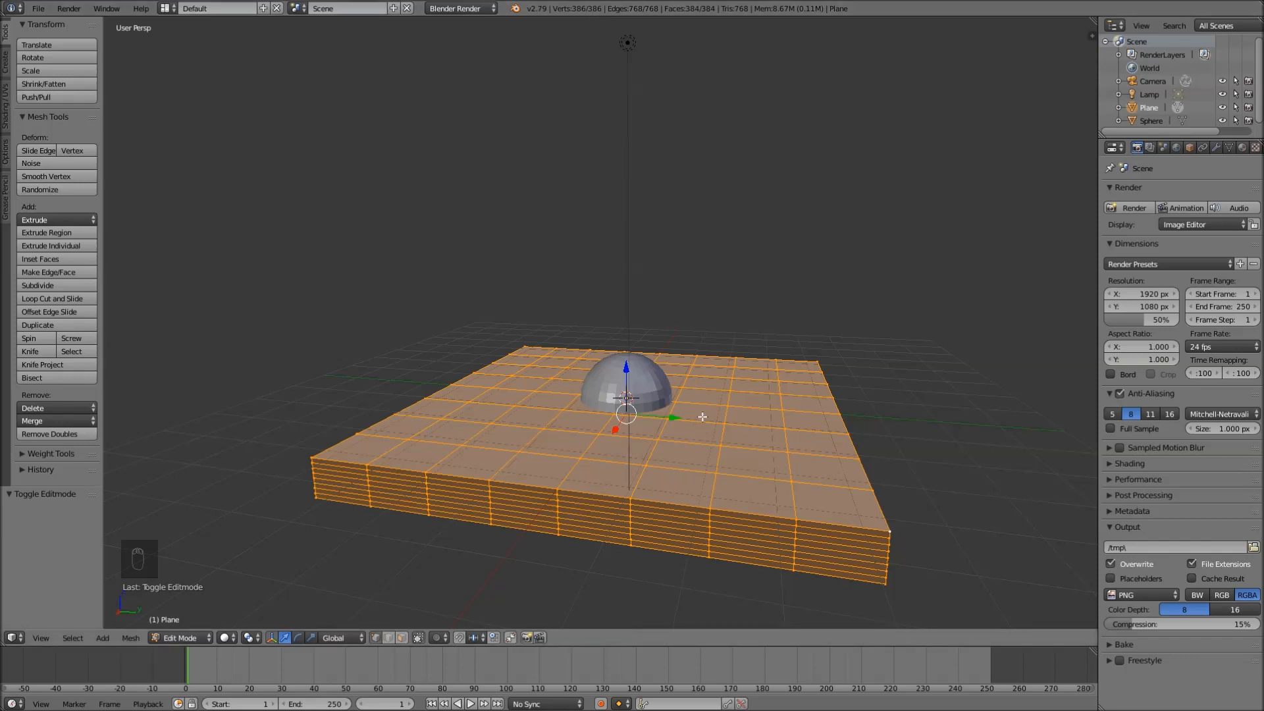
pyautogui.press('Tab')
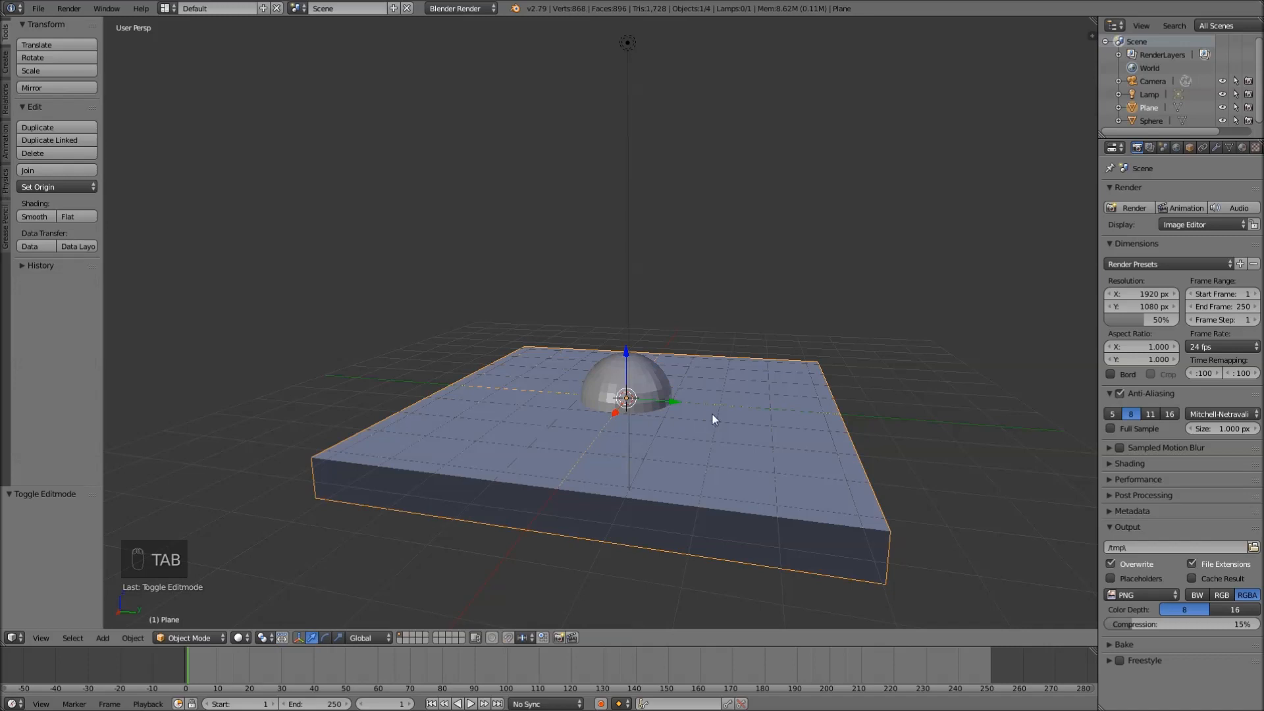
pyautogui.press('Tab')
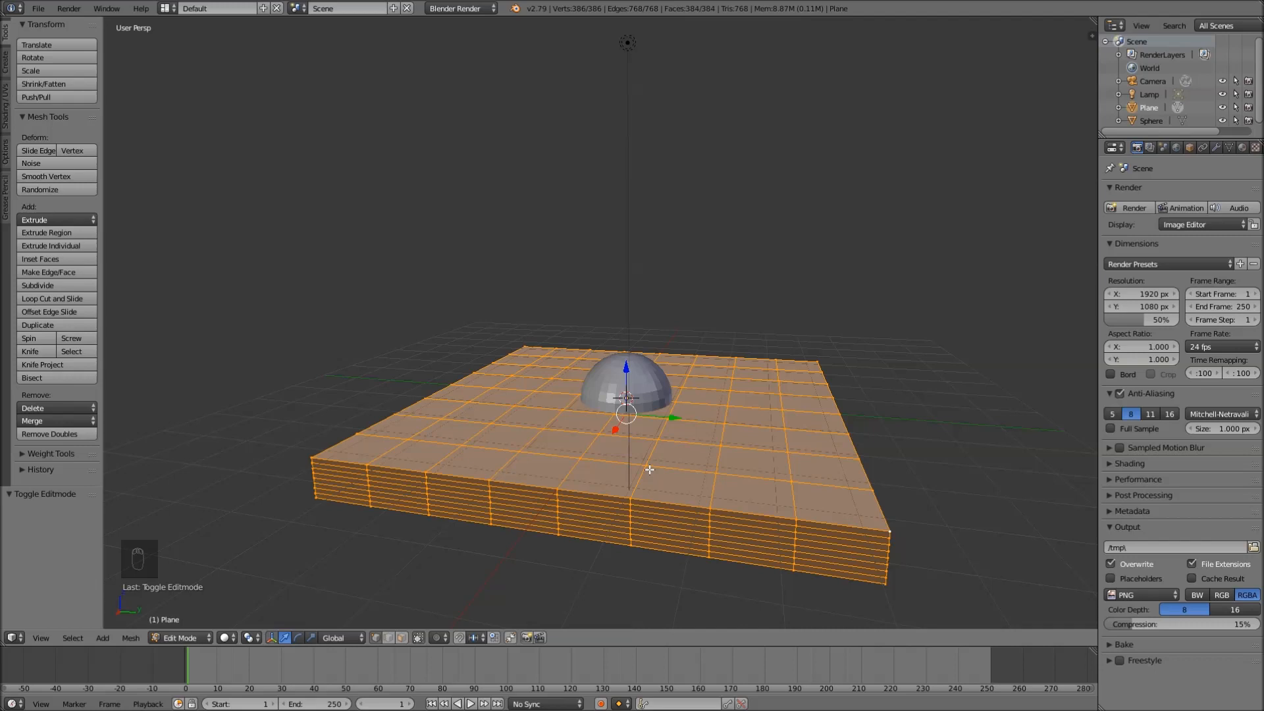
# - Undo all of the slab's subdivisions and return to Object Mode
pyautogui.hotkey('ctrl', 'z')
pyautogui.hotkey('ctrl', 'z')
pyautogui.hotkey('ctrl', 'z')
pyautogui.hotkey('ctrl', 'z')
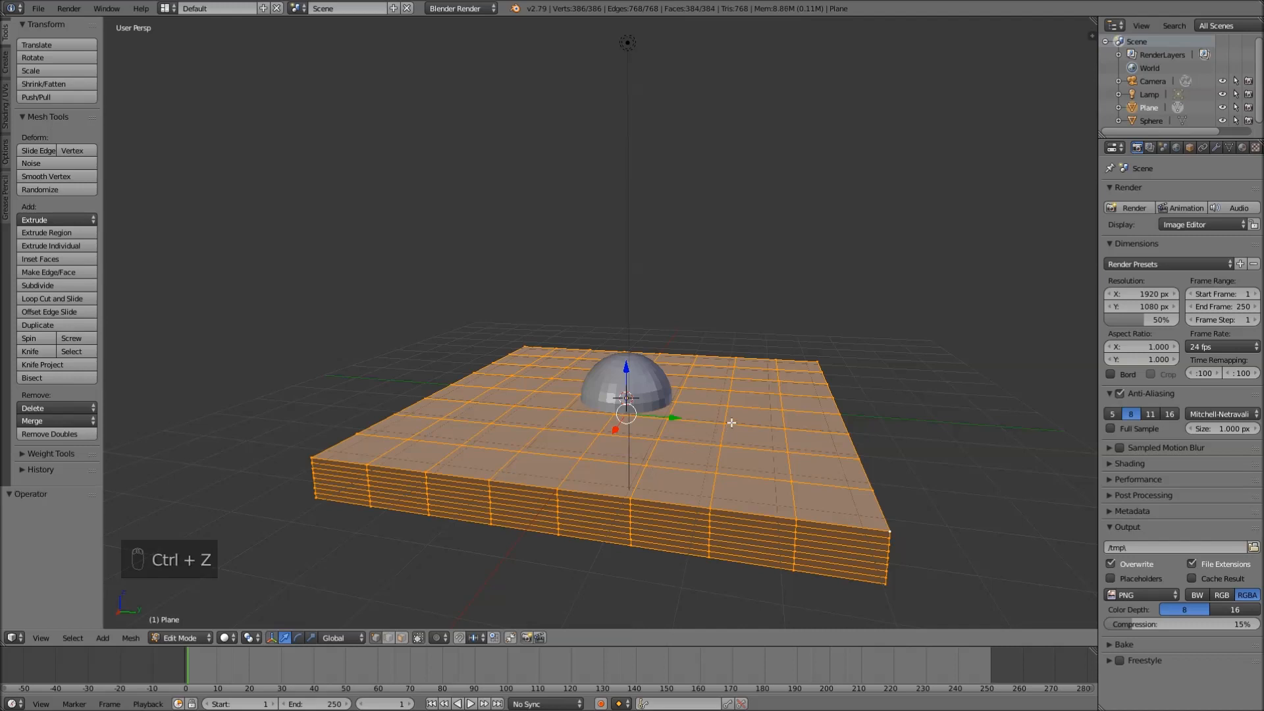
pyautogui.hotkey('ctrl', 'z')
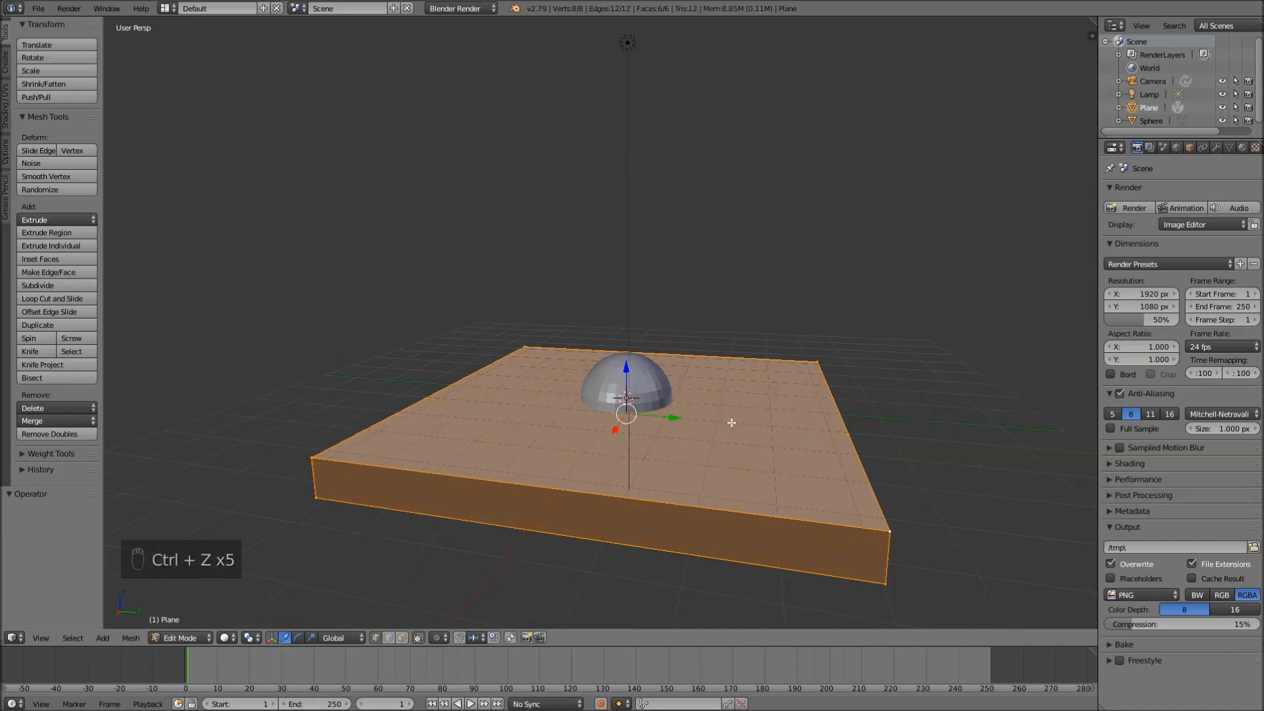
pyautogui.press('Tab')
pyautogui.press('Tab')
pyautogui.press('Tab')
pyautogui.press('Tab')
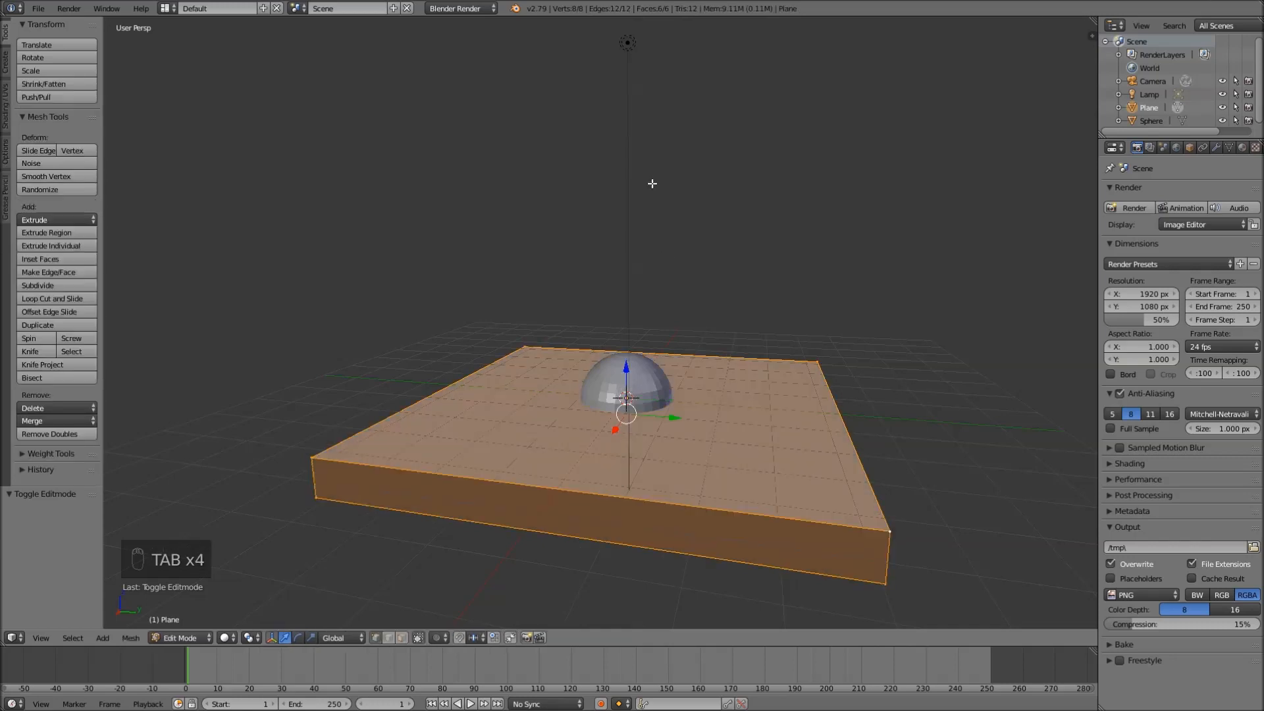
pyautogui.press('Tab')
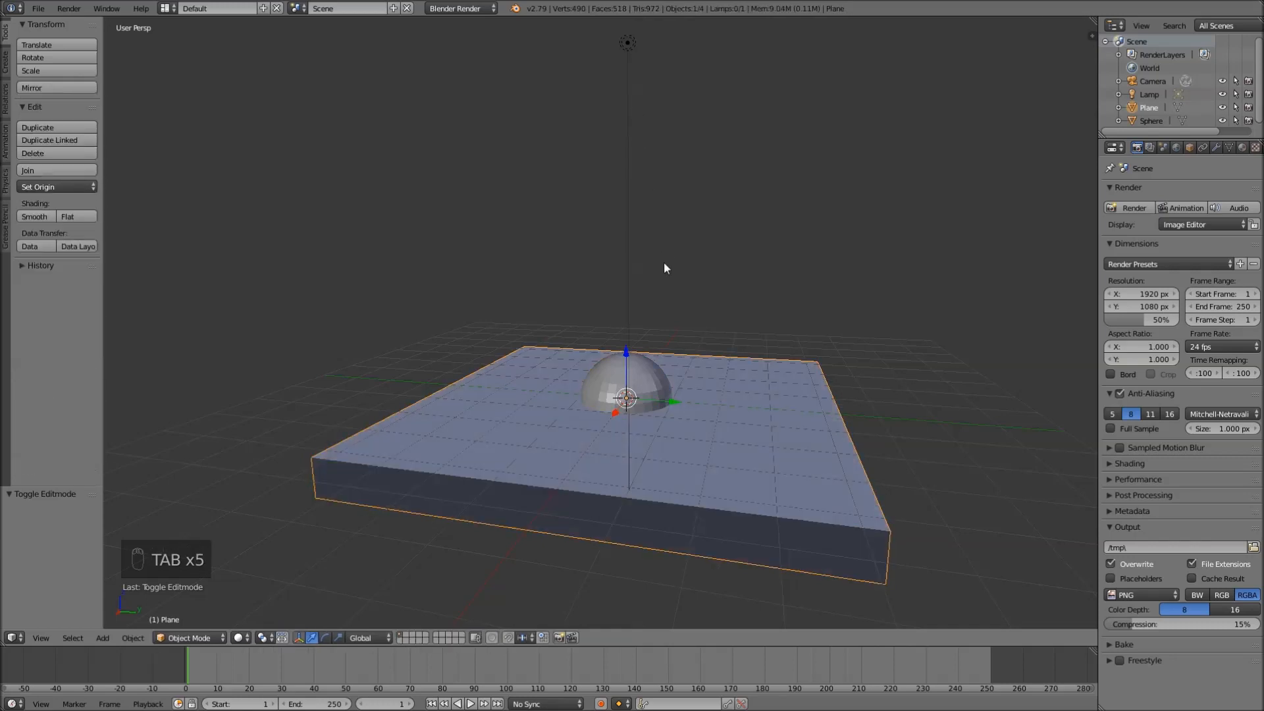
# - Select the UV sphere in the middle of the slab and delete it
pyautogui.moveTo(529, 373); pyautogui.dragTo(593, 375, button='middle')
pyautogui.rightClick(658, 382)
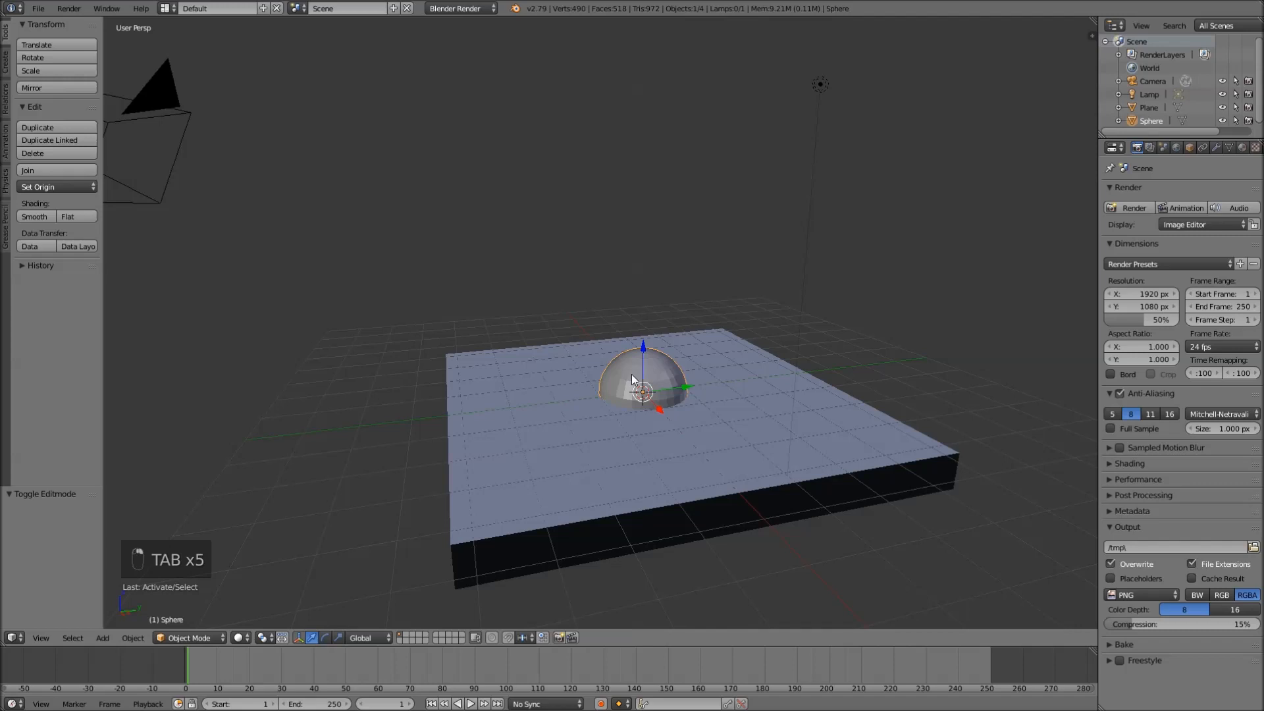
pyautogui.scroll(2, 698, 390)
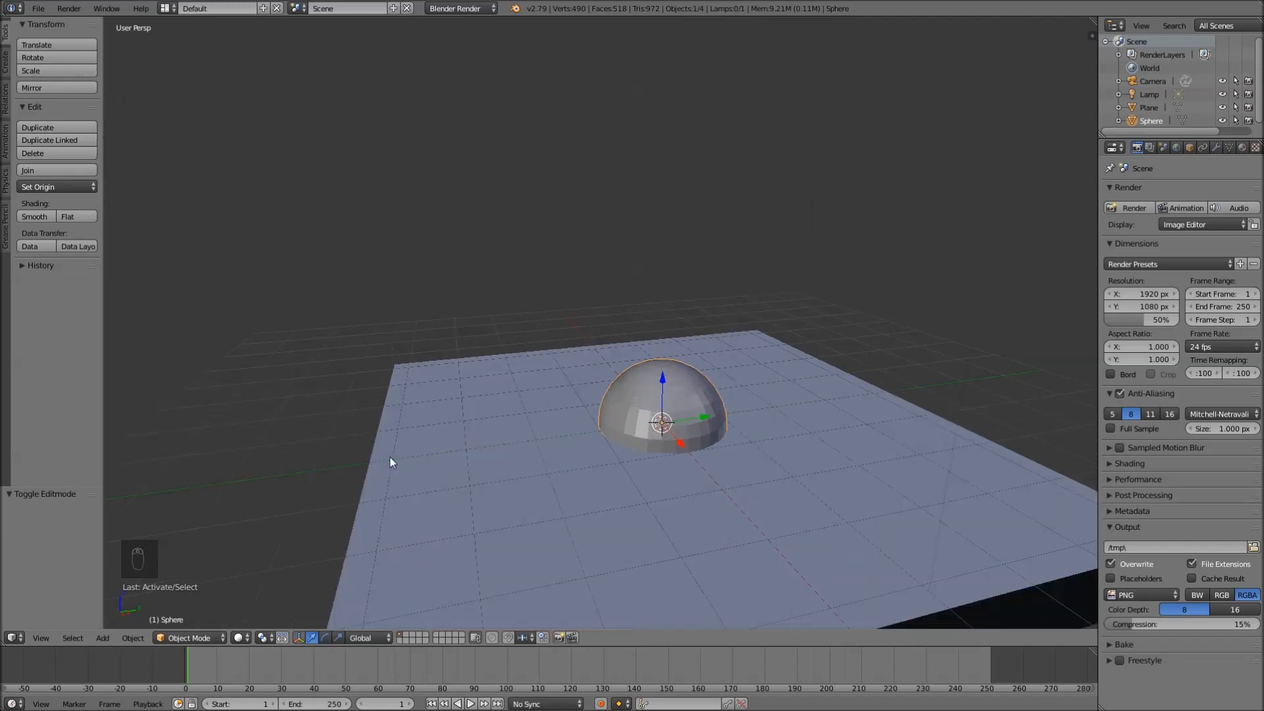
pyautogui.press('x')
pyautogui.click(709, 421)
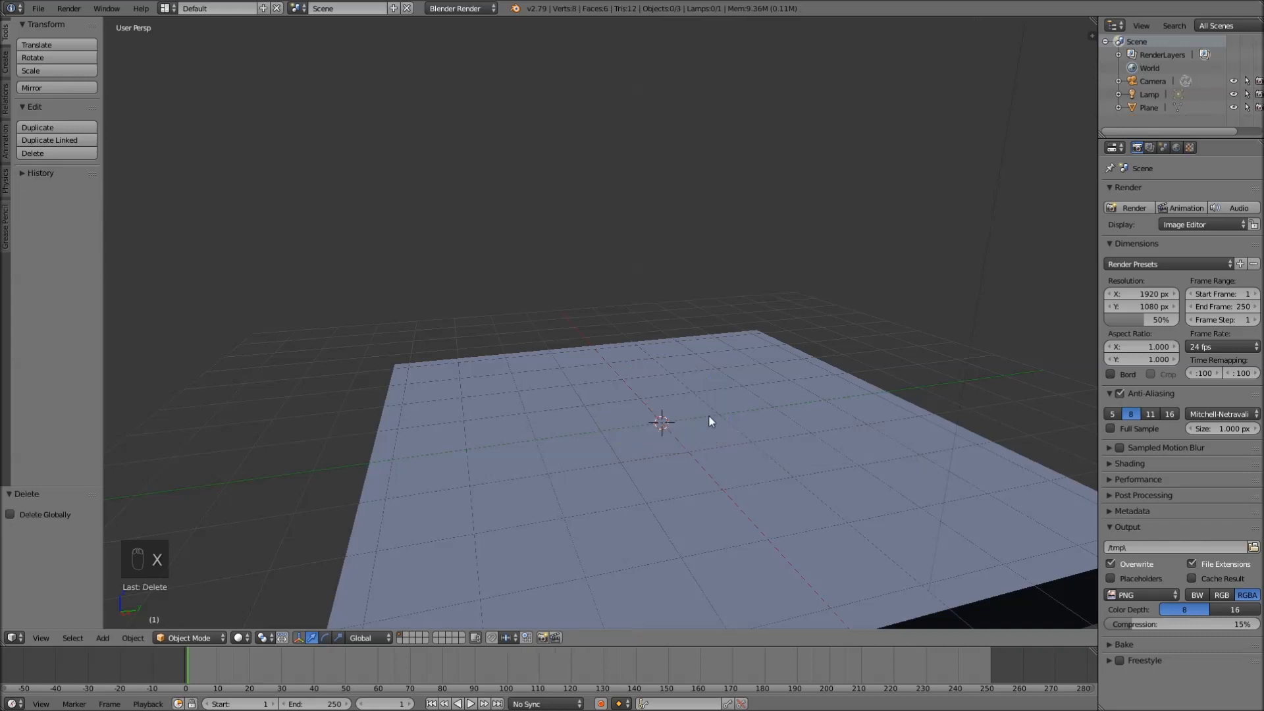
# - Add a new UV sphere and raise it about 0.845 along Z so it sits above the slab
pyautogui.hotkey('shift', 'a')
pyautogui.moveTo(709, 386)
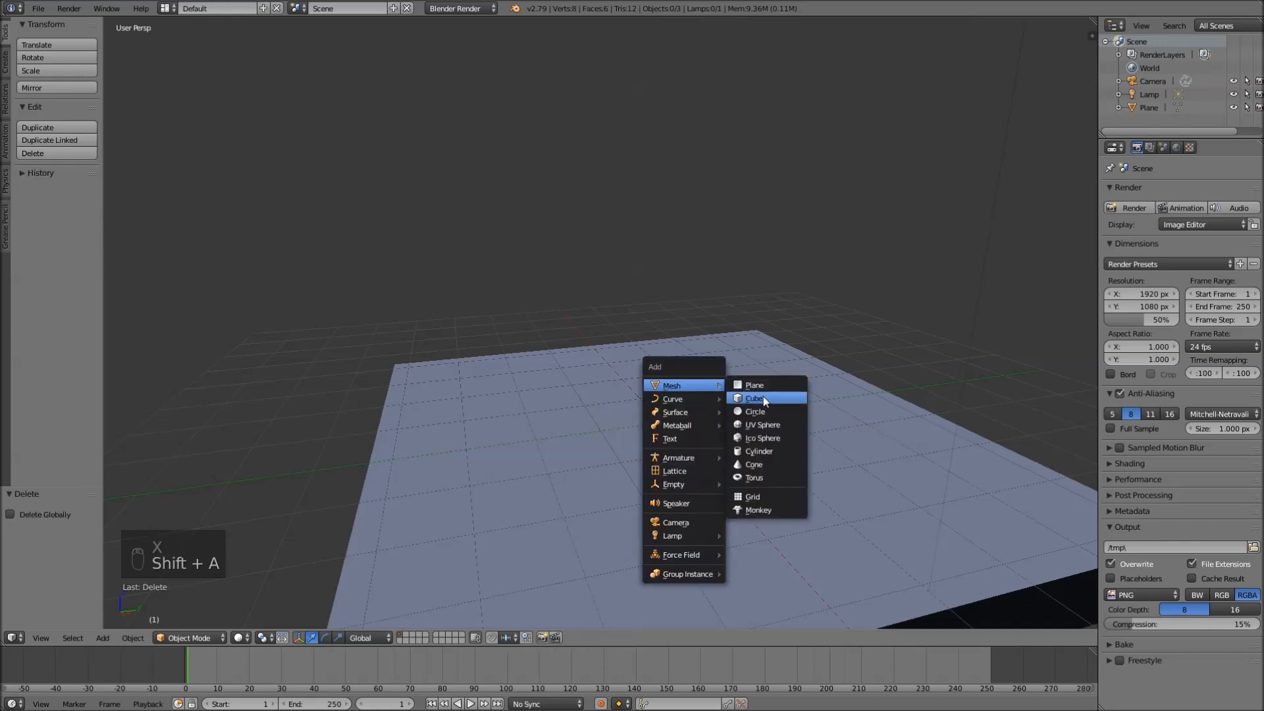
pyautogui.click(761, 425)
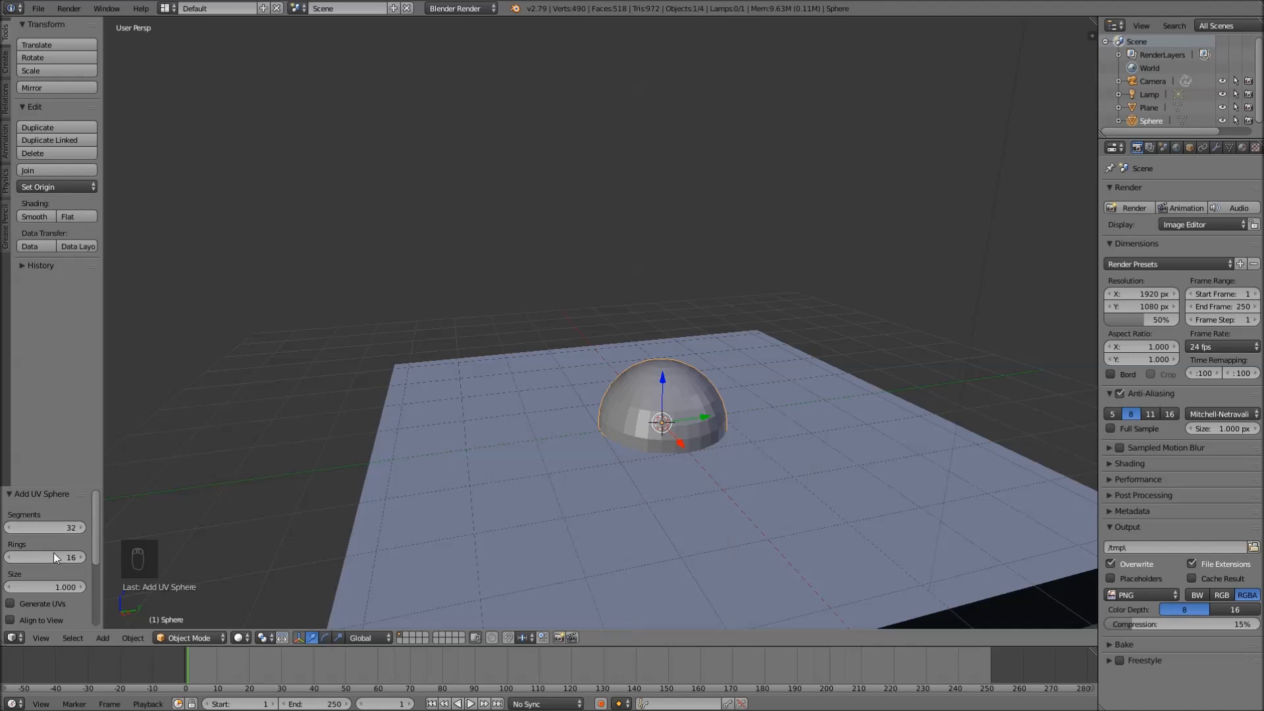
pyautogui.moveTo(663, 378); pyautogui.dragTo(678, 327)
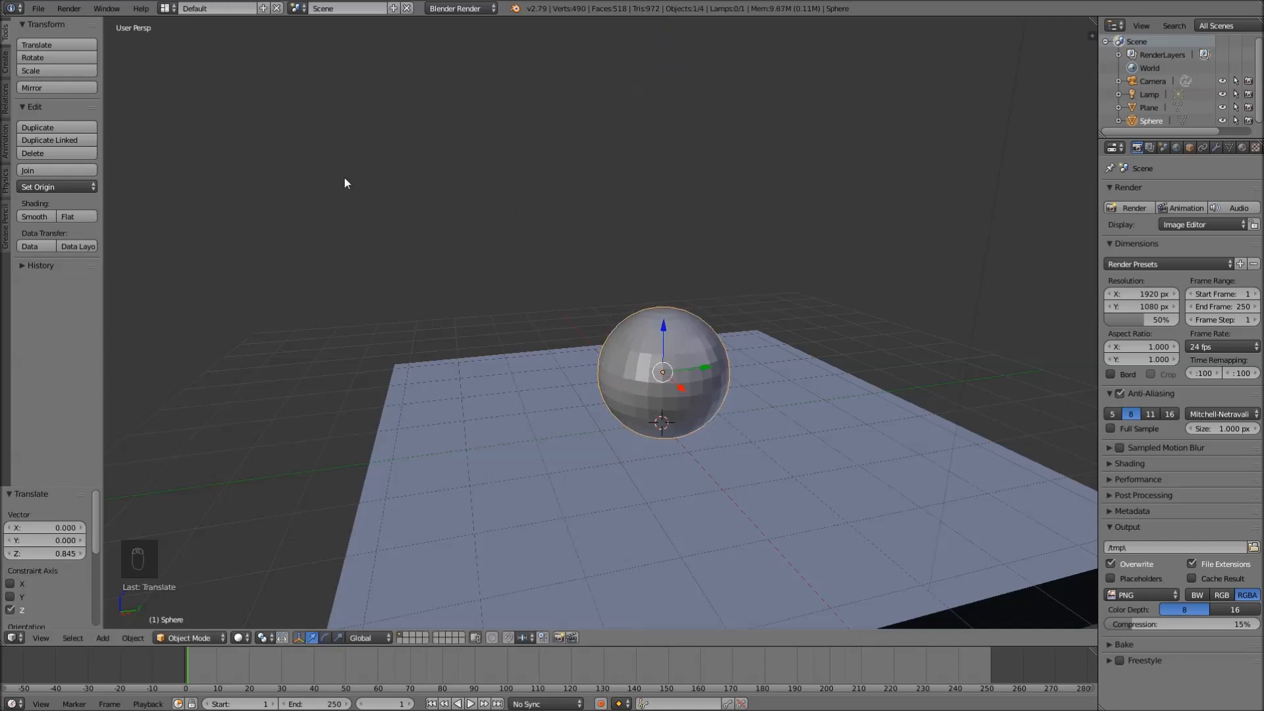
# - Apply smooth shading to the sphere and examine it up close in the front view
pyautogui.click(33, 216)
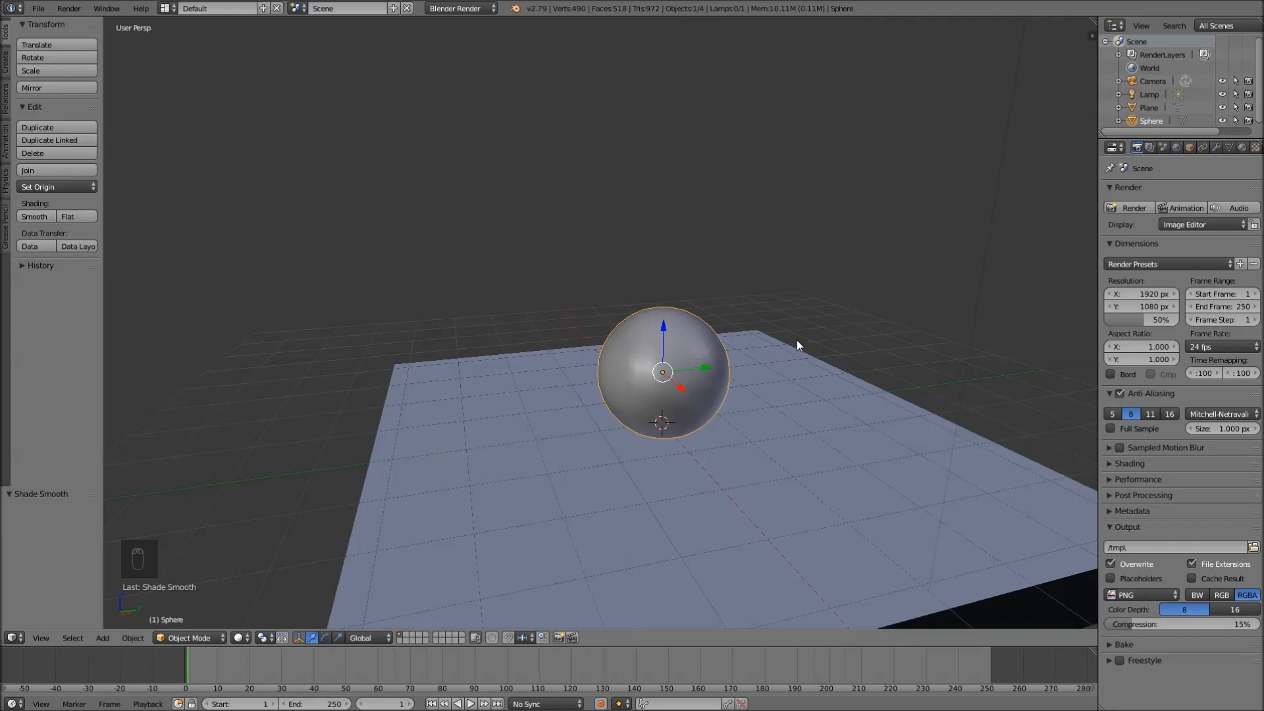
pyautogui.press('KP_1')
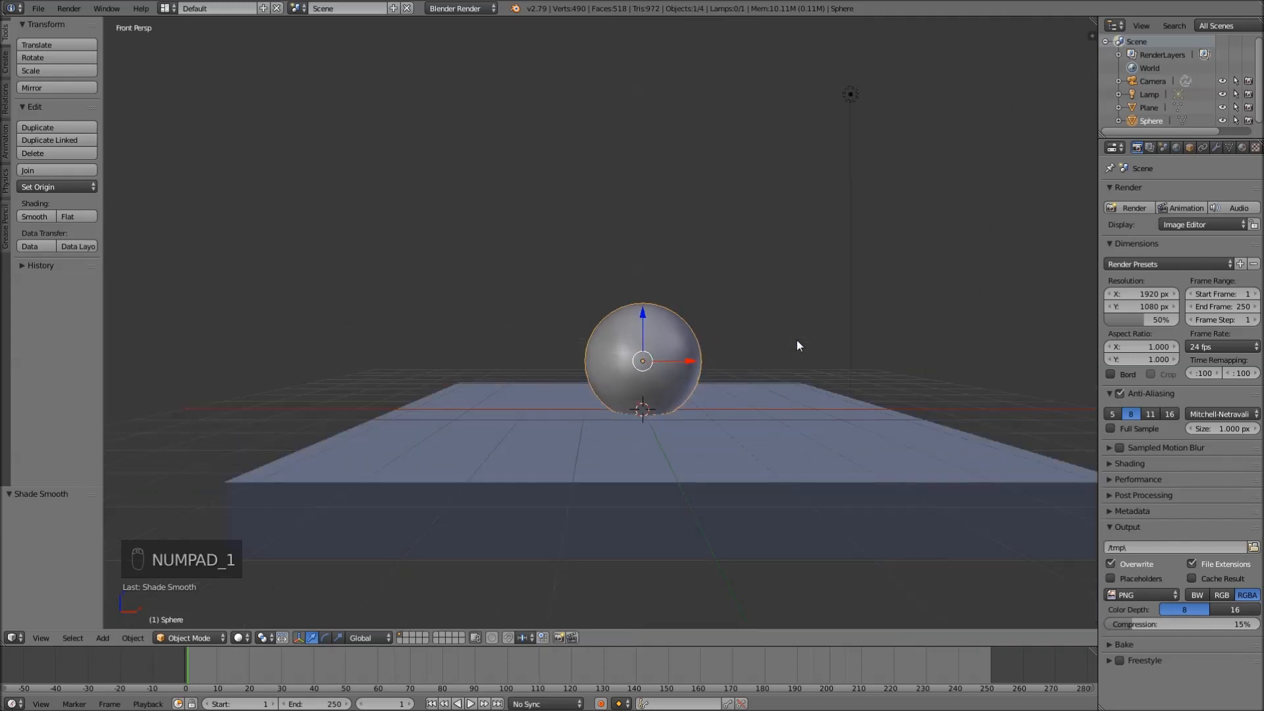
pyautogui.scroll(5, 788, 318)
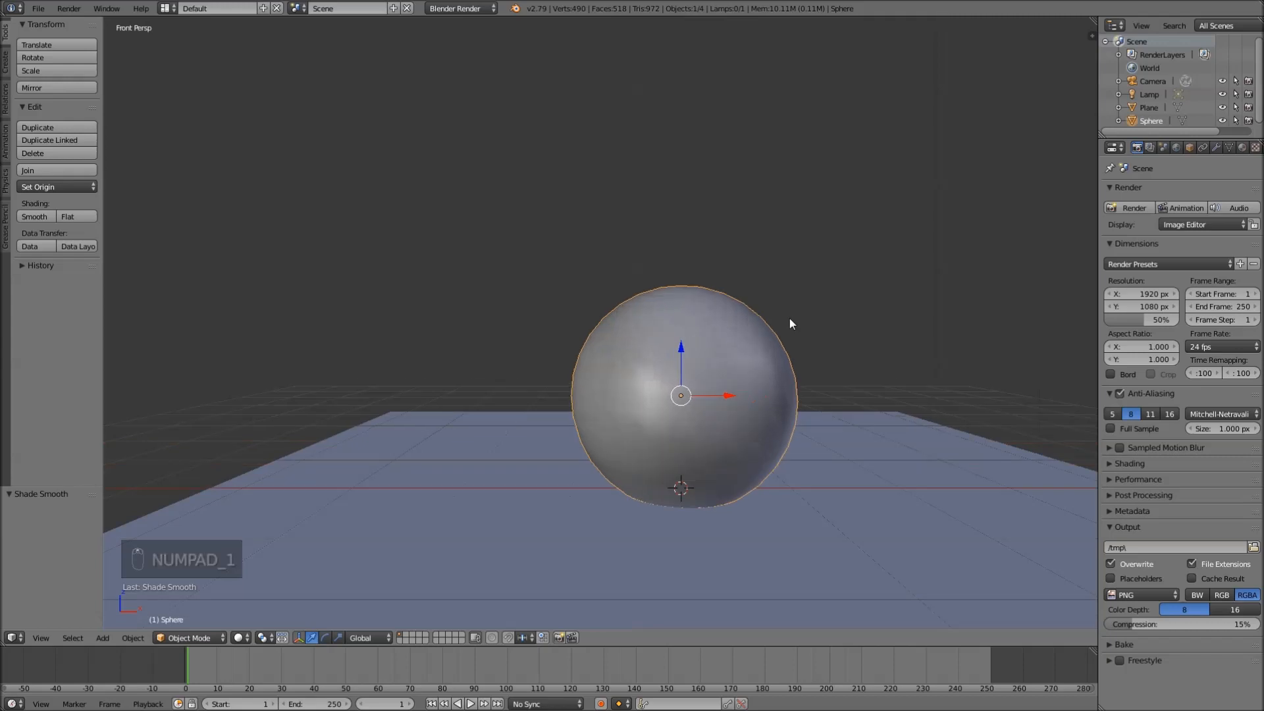
pyautogui.keyDown('shift'); pyautogui.moveTo(923, 361); pyautogui.dragTo(788, 306, button='middle'); pyautogui.keyUp('shift')
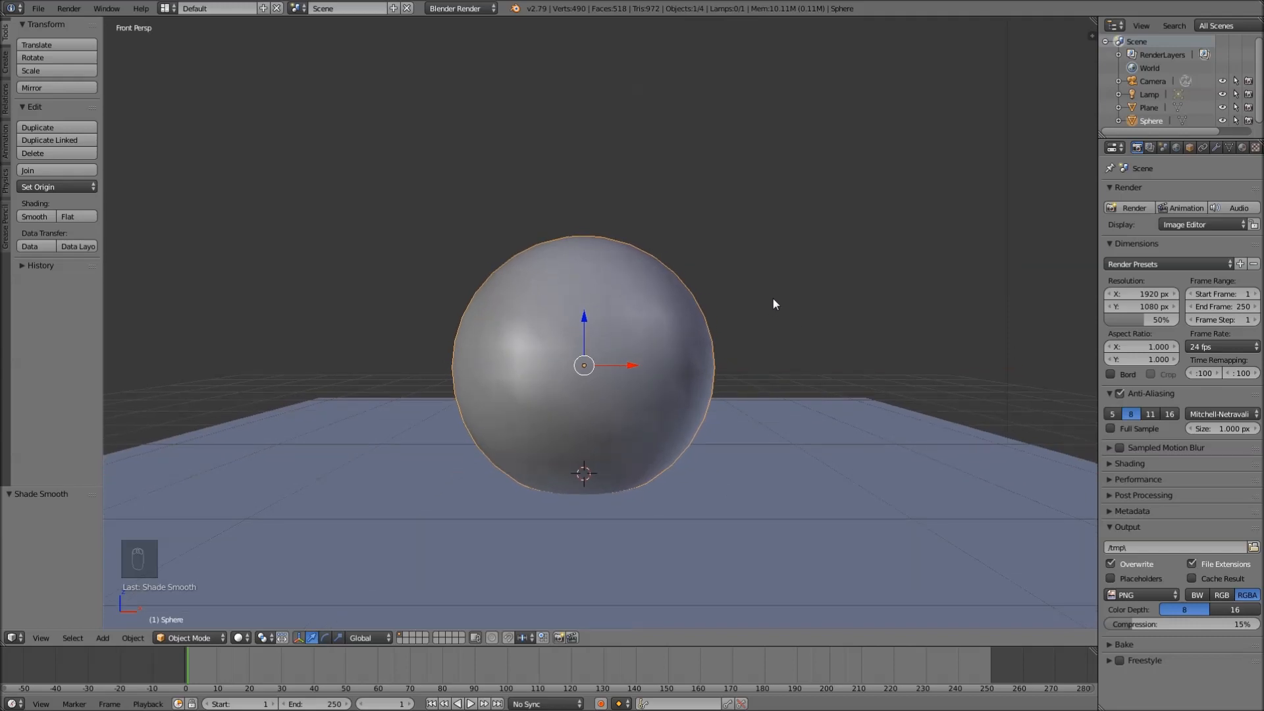
# - Enter Edit Mode on the sphere with vertex selection
pyautogui.press('Tab')
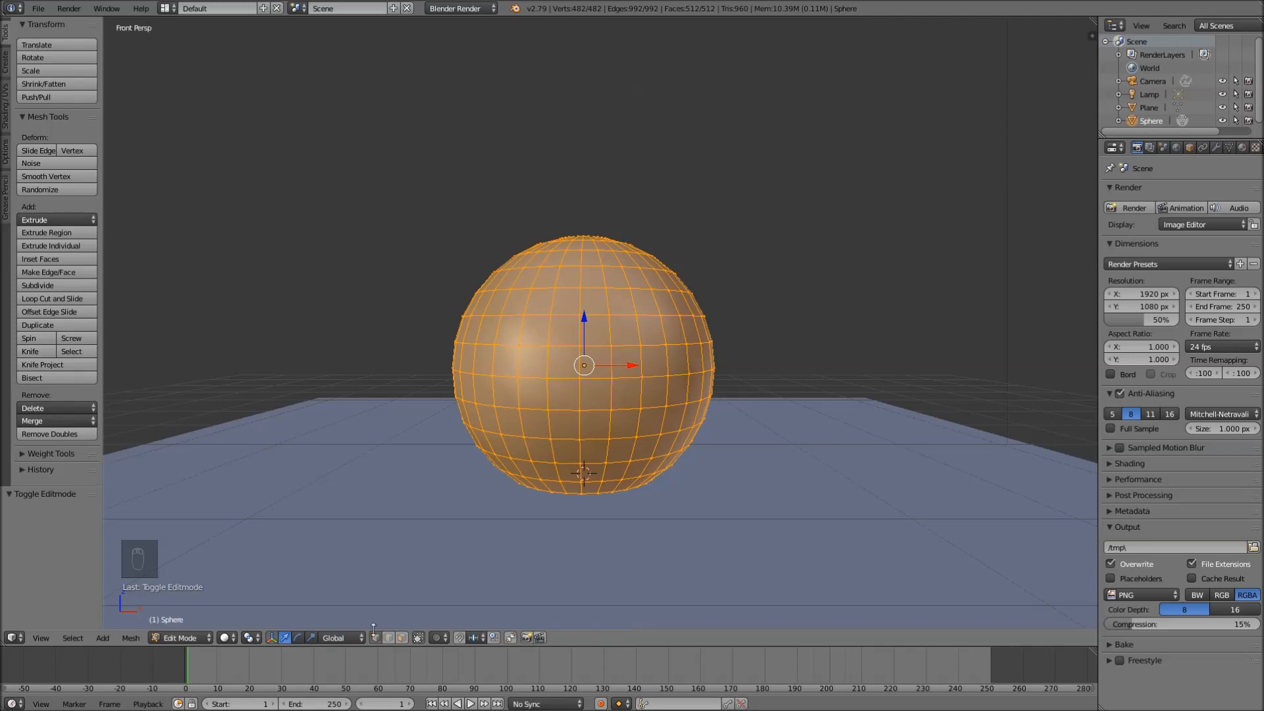
pyautogui.hotkey('ctrl', 'Tab')
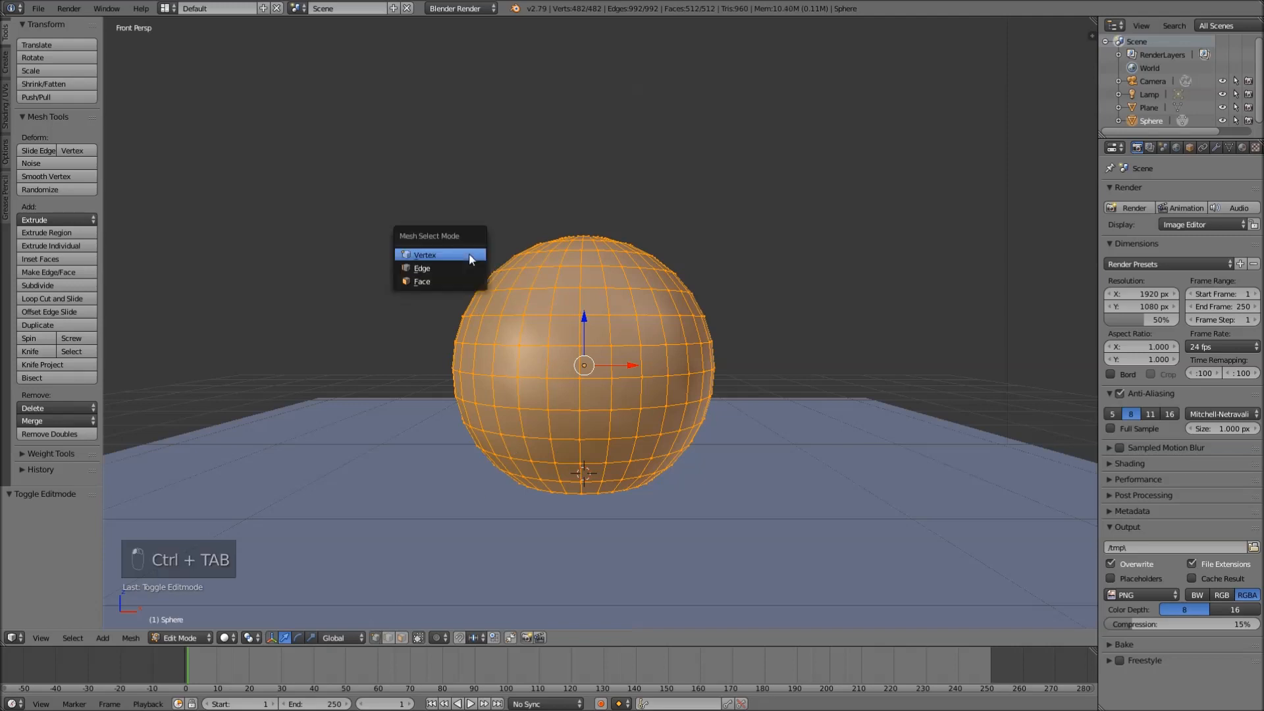
pyautogui.click(443, 254)
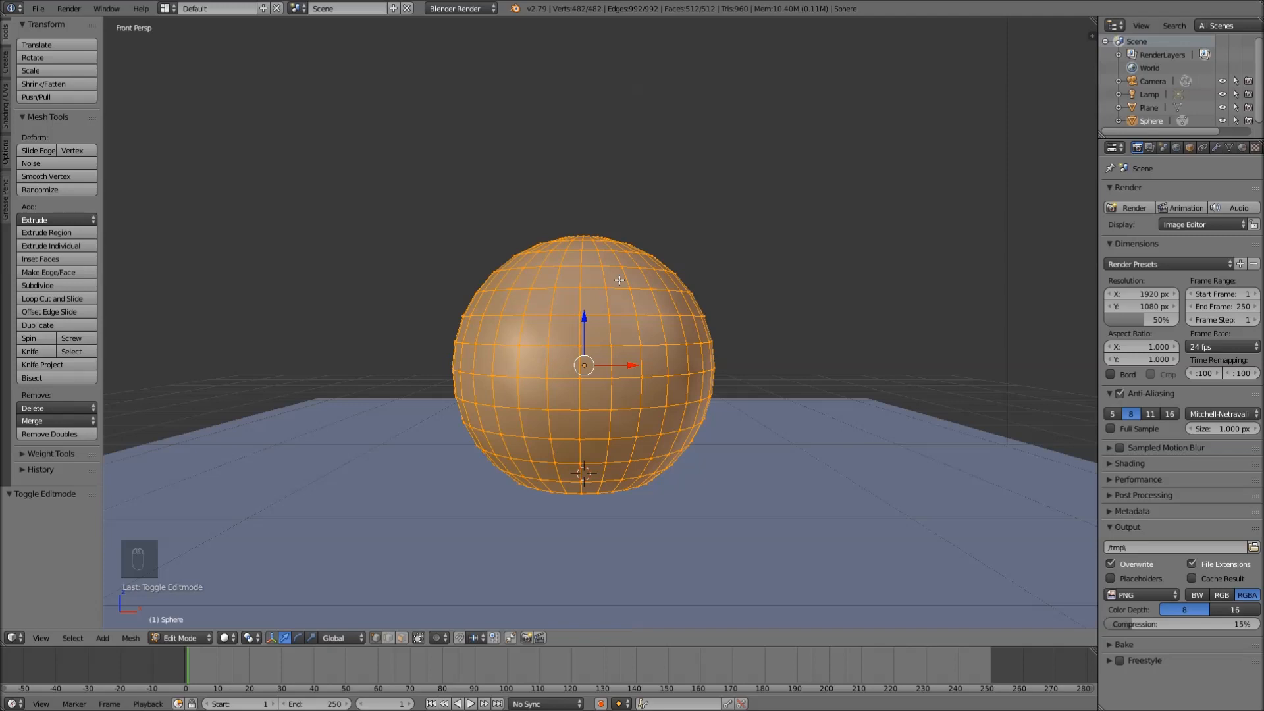
pyautogui.scroll(1, 628, 274)
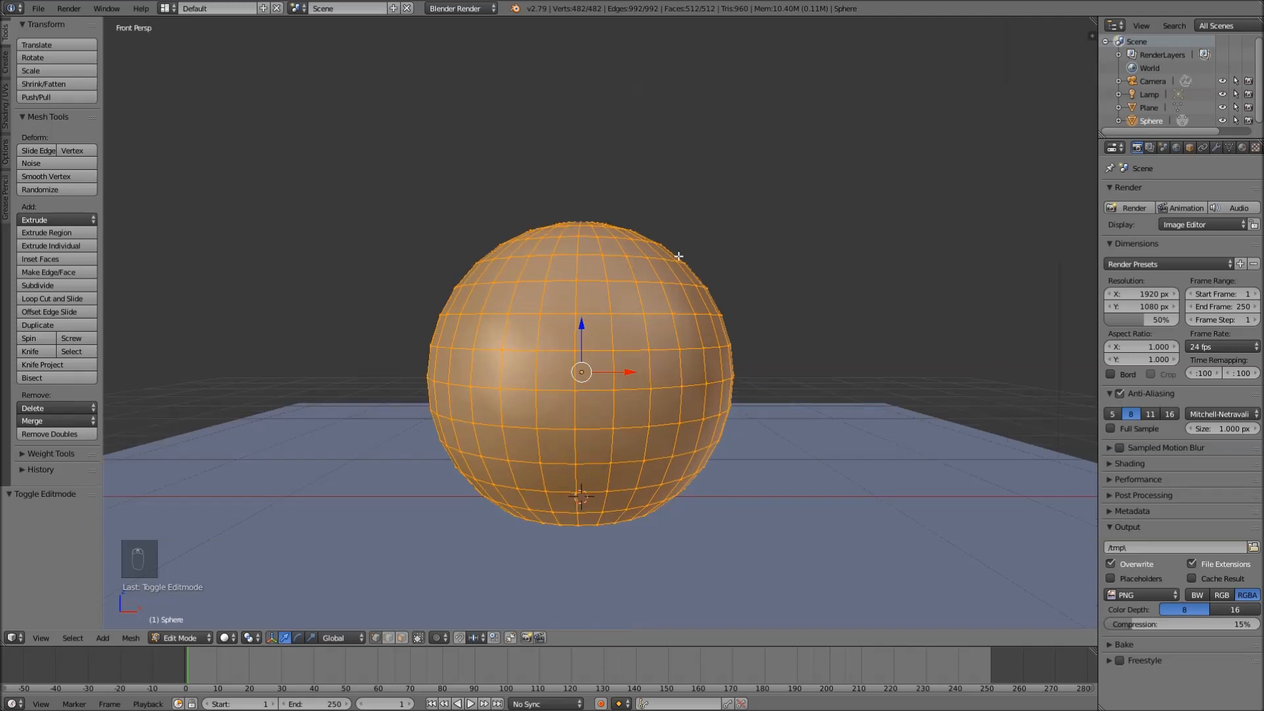
pyautogui.keyDown('shift'); pyautogui.moveTo(688, 257); pyautogui.dragTo(686, 272, button='middle'); pyautogui.keyUp('shift')
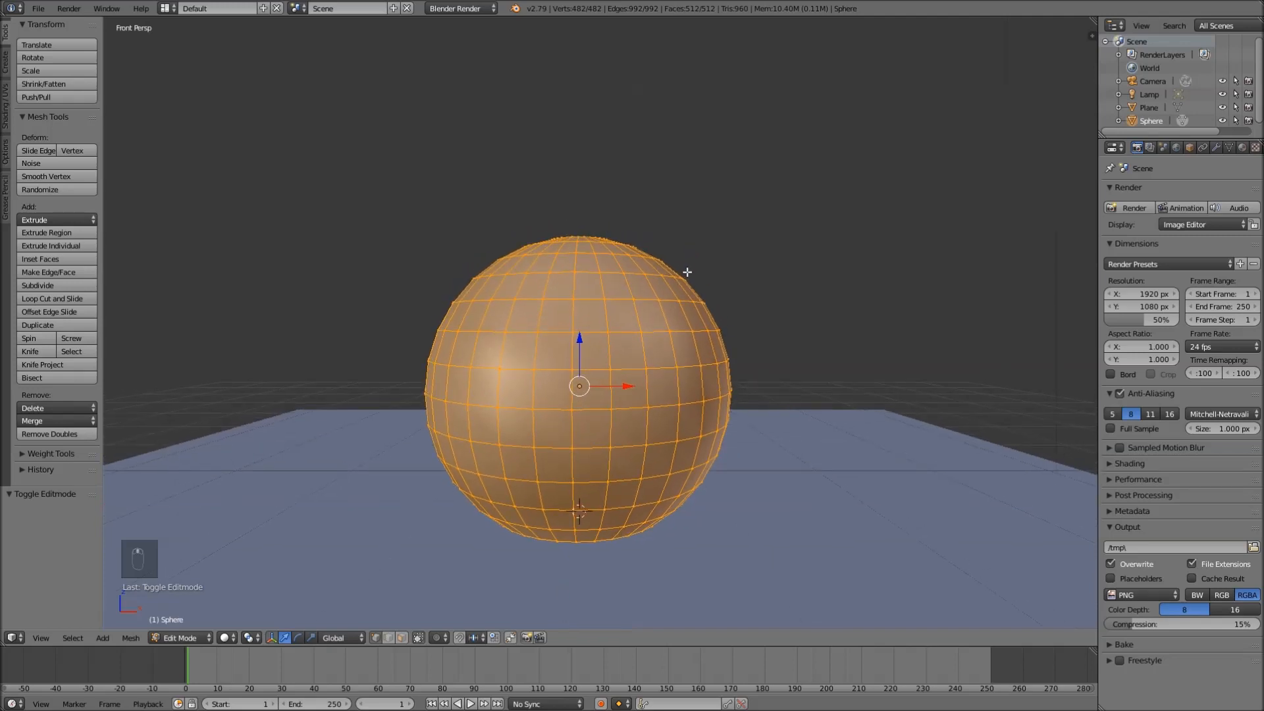
# - Select 13 vertices one by one along two neighbouring rows on the sphere's upper front
pyautogui.rightClick(605, 300)
pyautogui.keyDown('shift'); pyautogui.rightClick(574, 299); pyautogui.keyUp('shift')
pyautogui.keyDown('shift'); pyautogui.rightClick(546, 300); pyautogui.keyUp('shift')
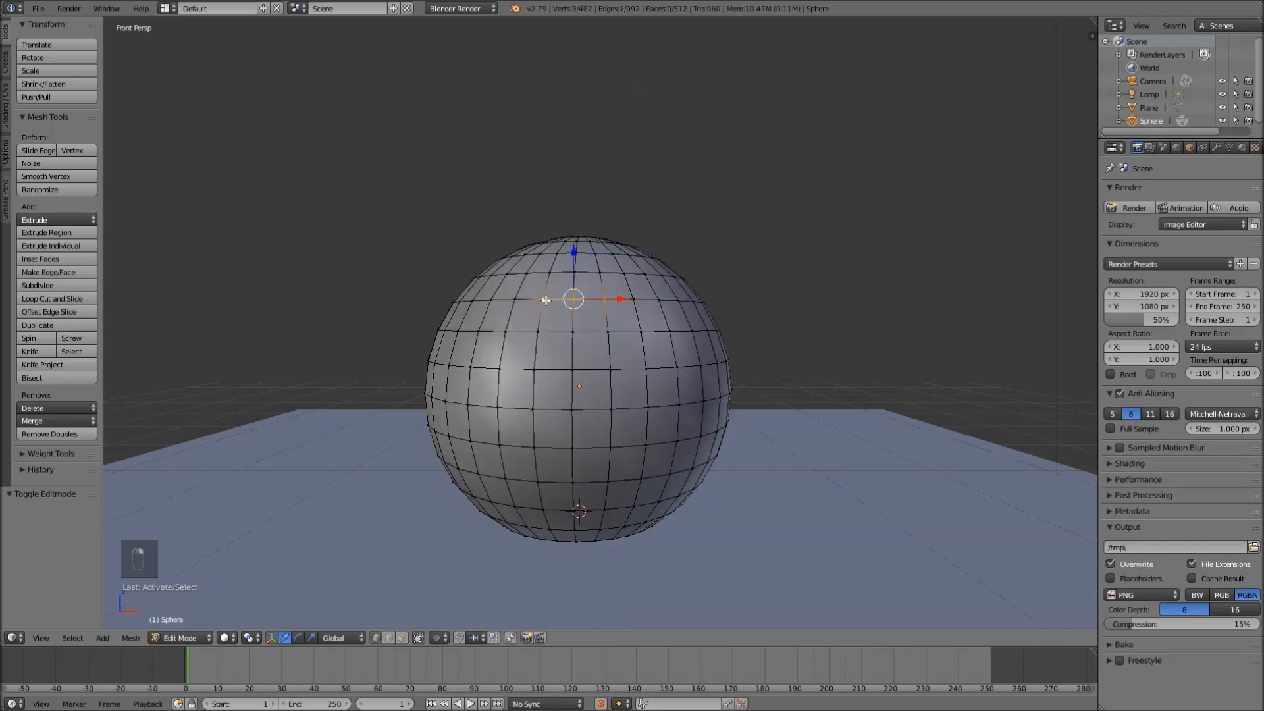
pyautogui.keyDown('shift'); pyautogui.rightClick(516, 300); pyautogui.keyUp('shift')
pyautogui.keyDown('shift'); pyautogui.rightClick(491, 299); pyautogui.keyUp('shift')
pyautogui.keyDown('shift'); pyautogui.rightClick(476, 297); pyautogui.keyUp('shift')
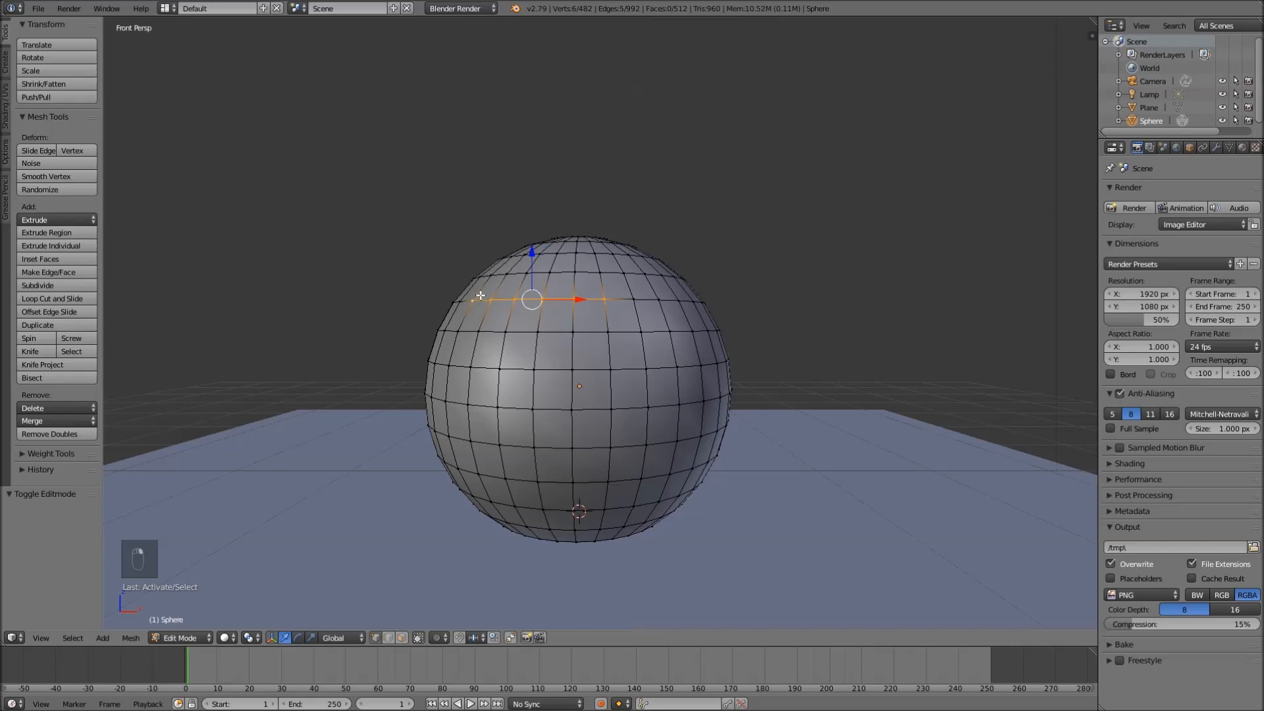
pyautogui.keyDown('shift'); pyautogui.rightClick(516, 274); pyautogui.keyUp('shift')
pyautogui.keyDown('shift'); pyautogui.rightClick(532, 272); pyautogui.keyUp('shift')
pyautogui.keyDown('shift'); pyautogui.rightClick(547, 270); pyautogui.keyUp('shift')
pyautogui.keyDown('shift'); pyautogui.rightClick(573, 271); pyautogui.keyUp('shift')
pyautogui.keyDown('shift'); pyautogui.rightClick(603, 271); pyautogui.keyUp('shift')
pyautogui.keyDown('shift'); pyautogui.rightClick(634, 296); pyautogui.keyUp('shift')
pyautogui.keyDown('shift'); pyautogui.rightClick(626, 272); pyautogui.keyUp('shift')
# - Switch to face selection and select a block of eight faces, four across and two high, on the sphere's upper front
pyautogui.hotkey('ctrl', 'Tab')
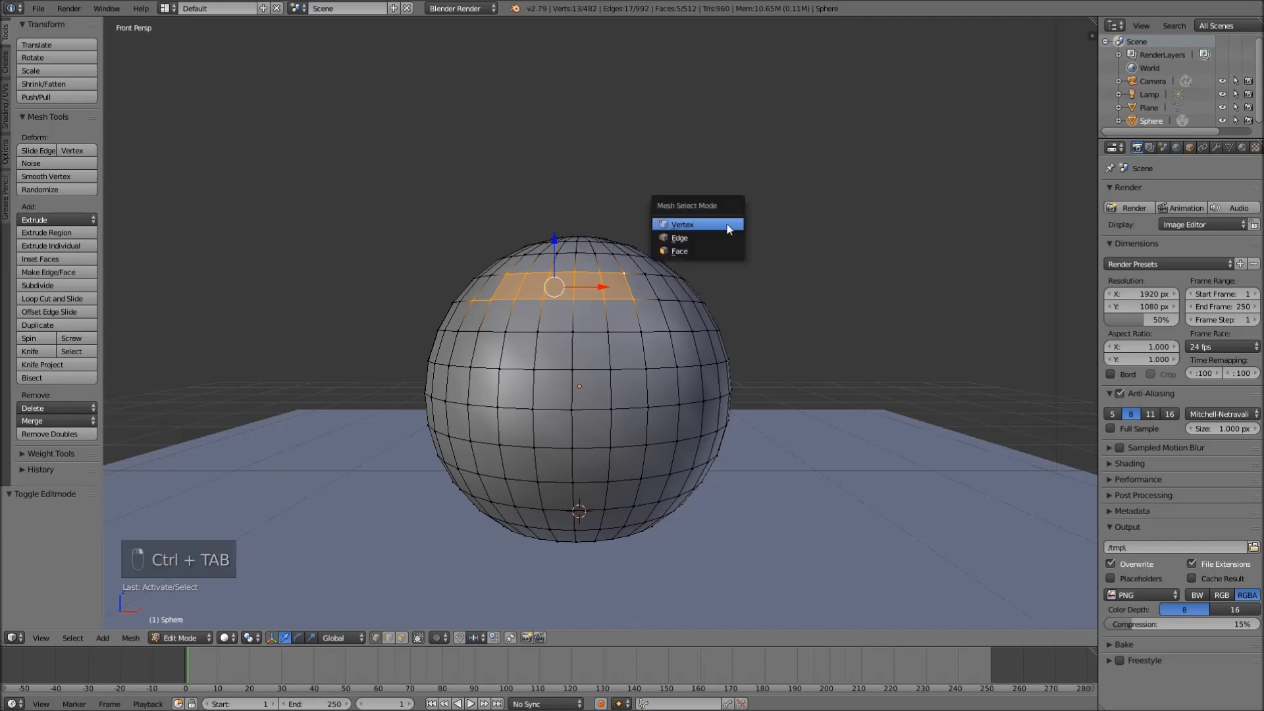
pyautogui.click(699, 248)
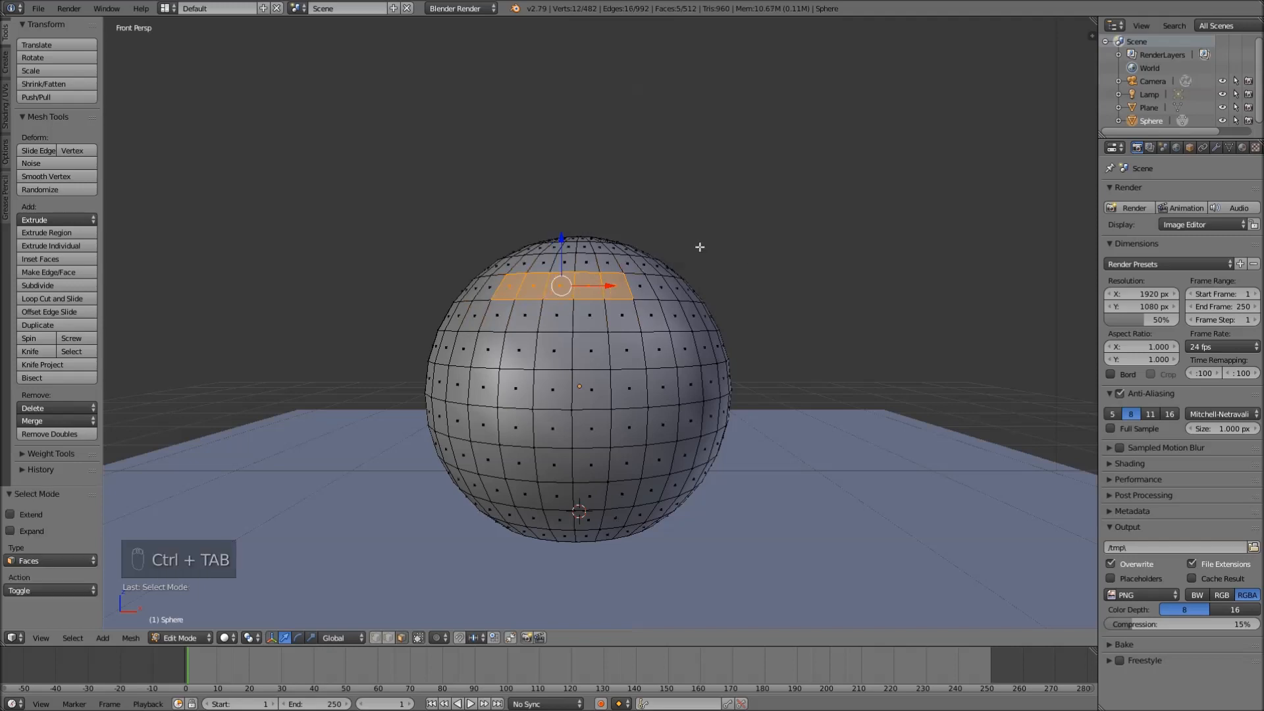
pyautogui.rightClick(632, 315)
pyautogui.keyDown('shift'); pyautogui.rightClick(589, 316); pyautogui.keyUp('shift')
pyautogui.keyDown('shift'); pyautogui.rightClick(560, 317); pyautogui.keyUp('shift')
pyautogui.keyDown('shift'); pyautogui.rightClick(517, 313); pyautogui.keyUp('shift')
pyautogui.keyDown('shift'); pyautogui.rightClick(531, 283); pyautogui.keyUp('shift')
pyautogui.keyDown('shift'); pyautogui.rightClick(563, 283); pyautogui.keyUp('shift')
pyautogui.keyDown('shift'); pyautogui.rightClick(595, 284); pyautogui.keyUp('shift')
pyautogui.keyDown('shift'); pyautogui.rightClick(621, 287); pyautogui.keyUp('shift')
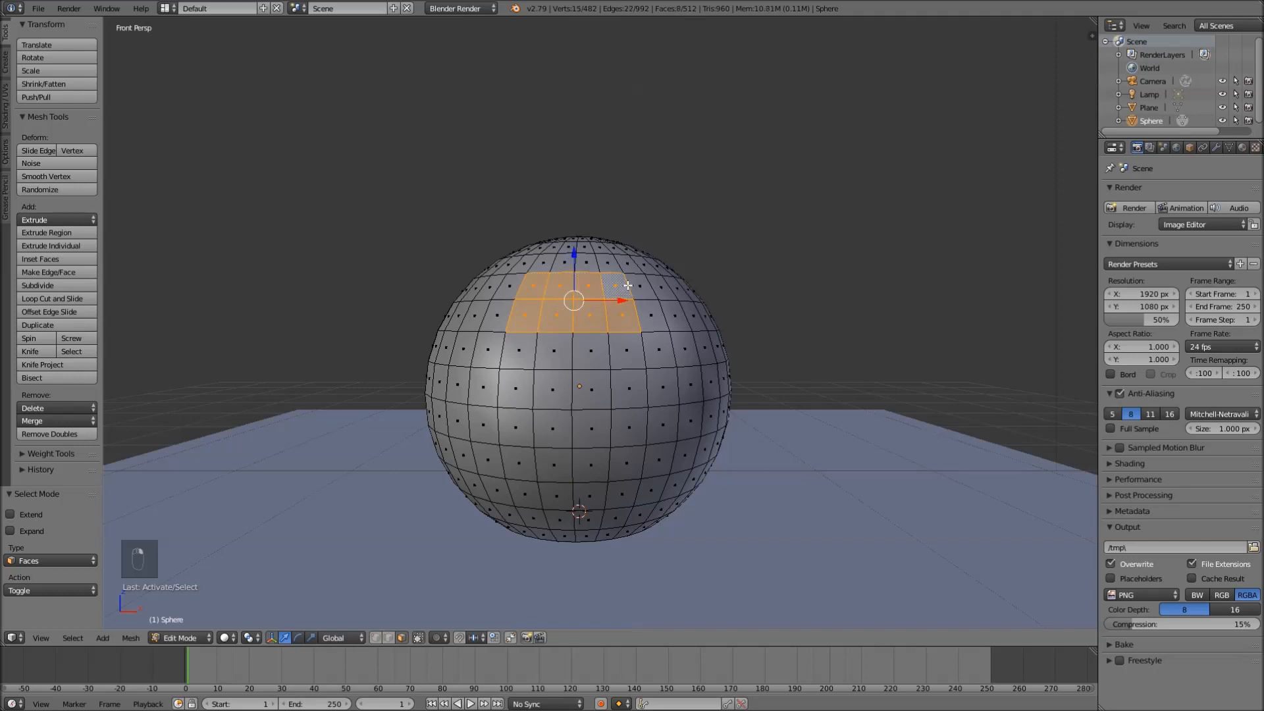
# - Return to vertex selection and replace the selected faces with one horizontal edge loop around the sphere's upper part
pyautogui.hotkey('ctrl', 'Tab')
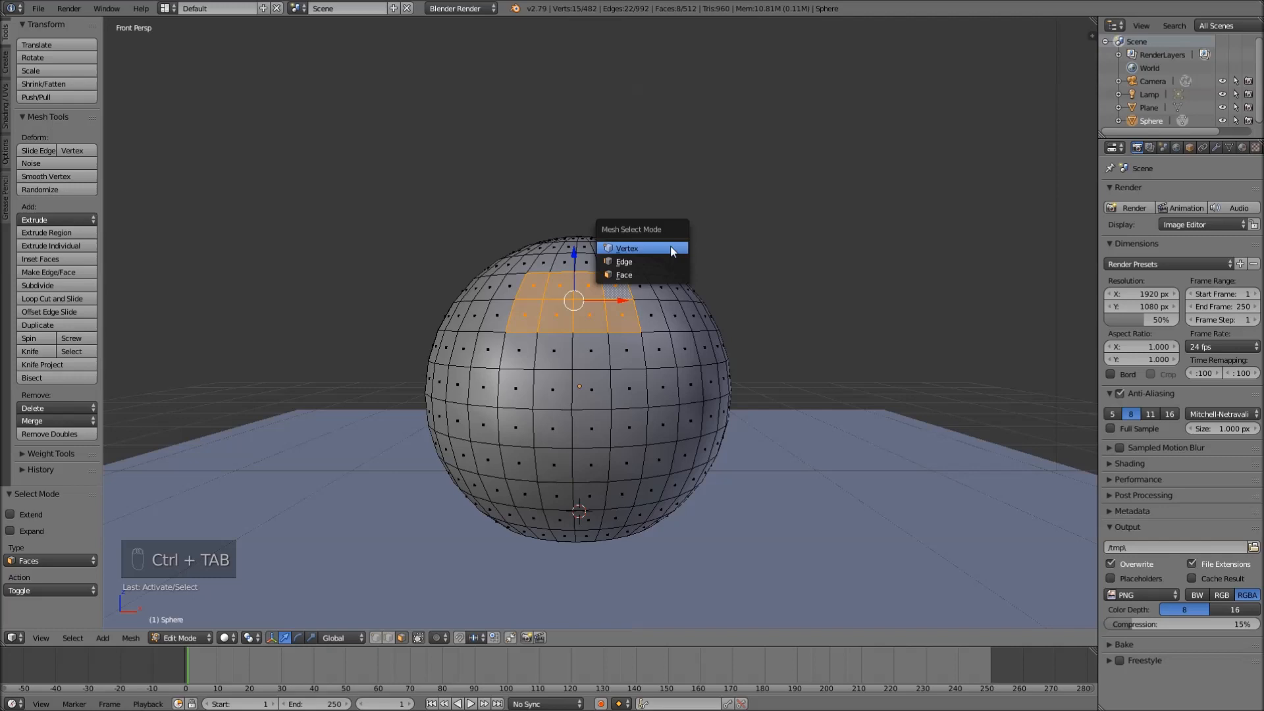
pyautogui.click(671, 249)
pyautogui.press('a')
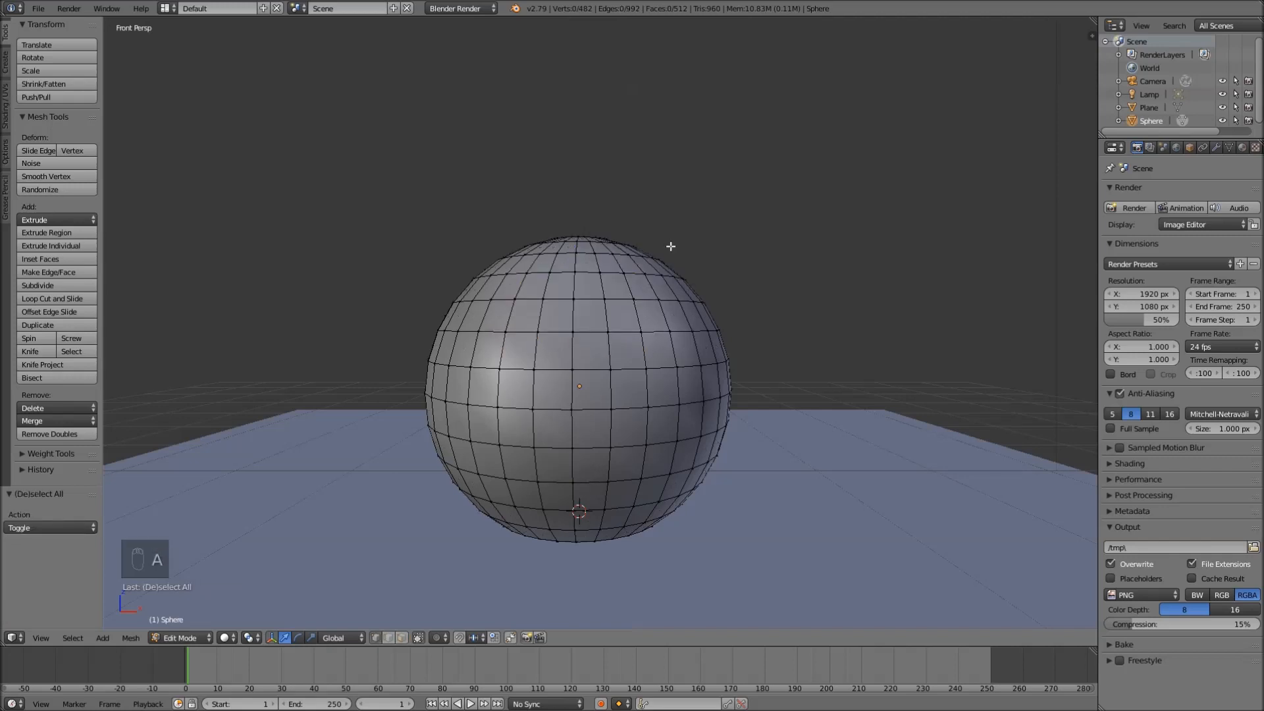
pyautogui.keyDown('alt'); pyautogui.rightClick(588, 270); pyautogui.keyUp('alt')
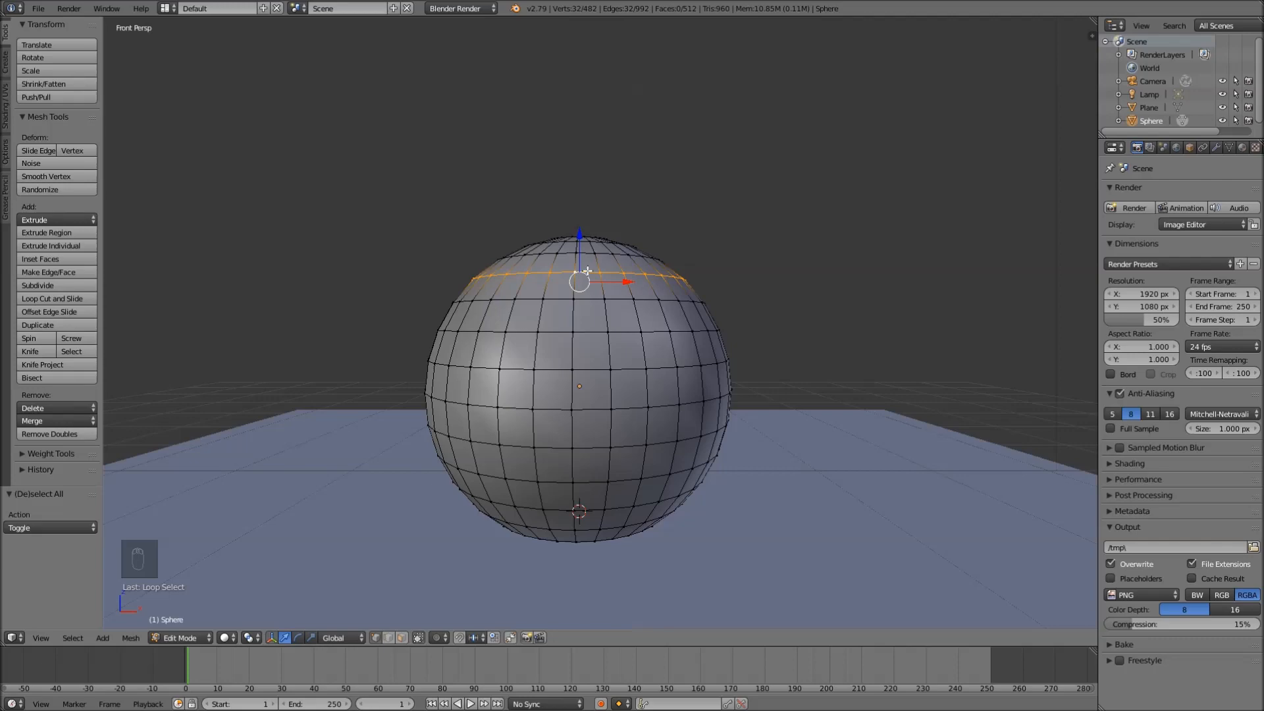
# - Select different vertical edge loops on the sphere's front, one after another
pyautogui.moveTo(665, 195); pyautogui.dragTo(651, 231, button='middle')
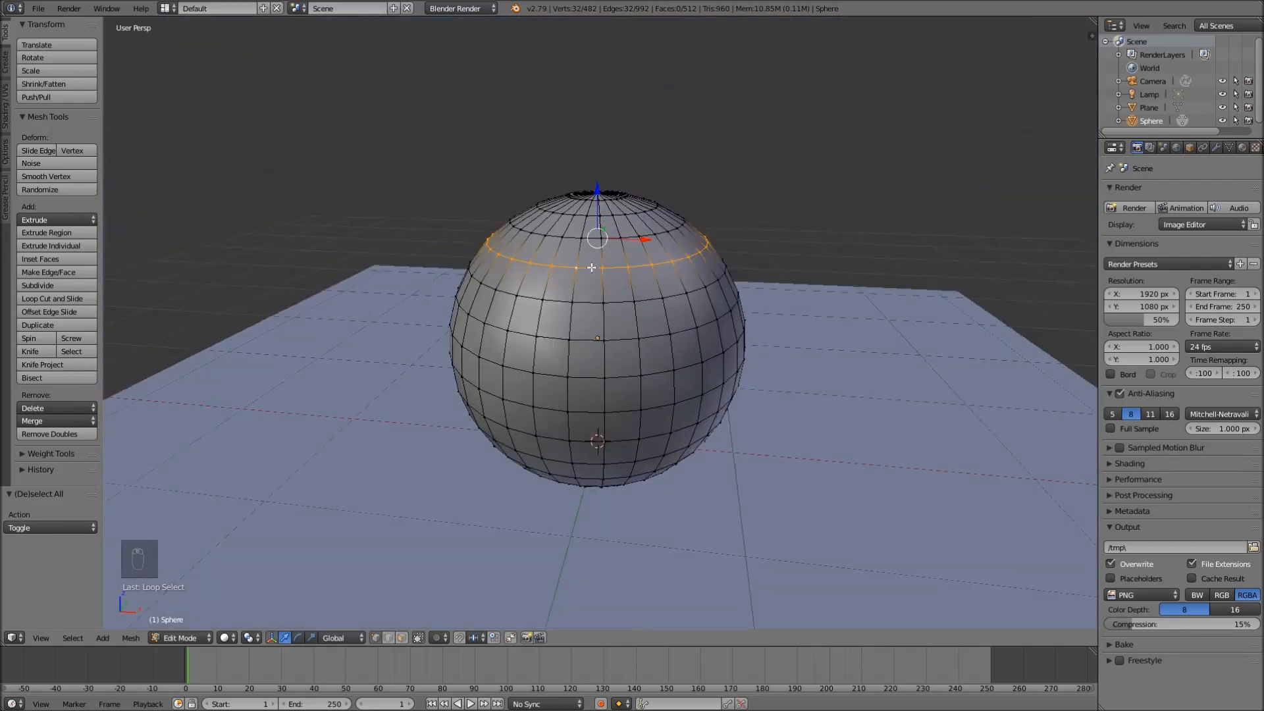
pyautogui.keyDown('alt'); pyautogui.rightClick(574, 290); pyautogui.keyUp('alt')
pyautogui.keyDown('alt'); pyautogui.rightClick(601, 288); pyautogui.keyUp('alt')
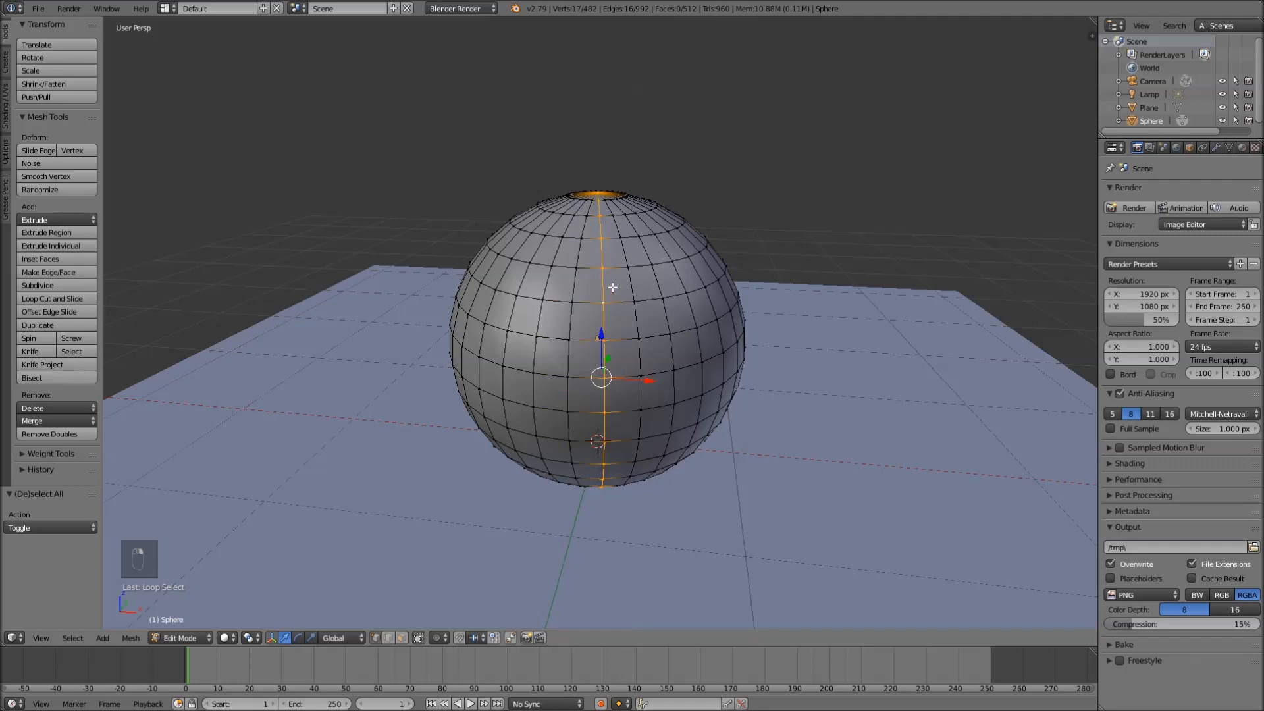
pyautogui.keyDown('alt'); pyautogui.rightClick(636, 287); pyautogui.keyUp('alt')
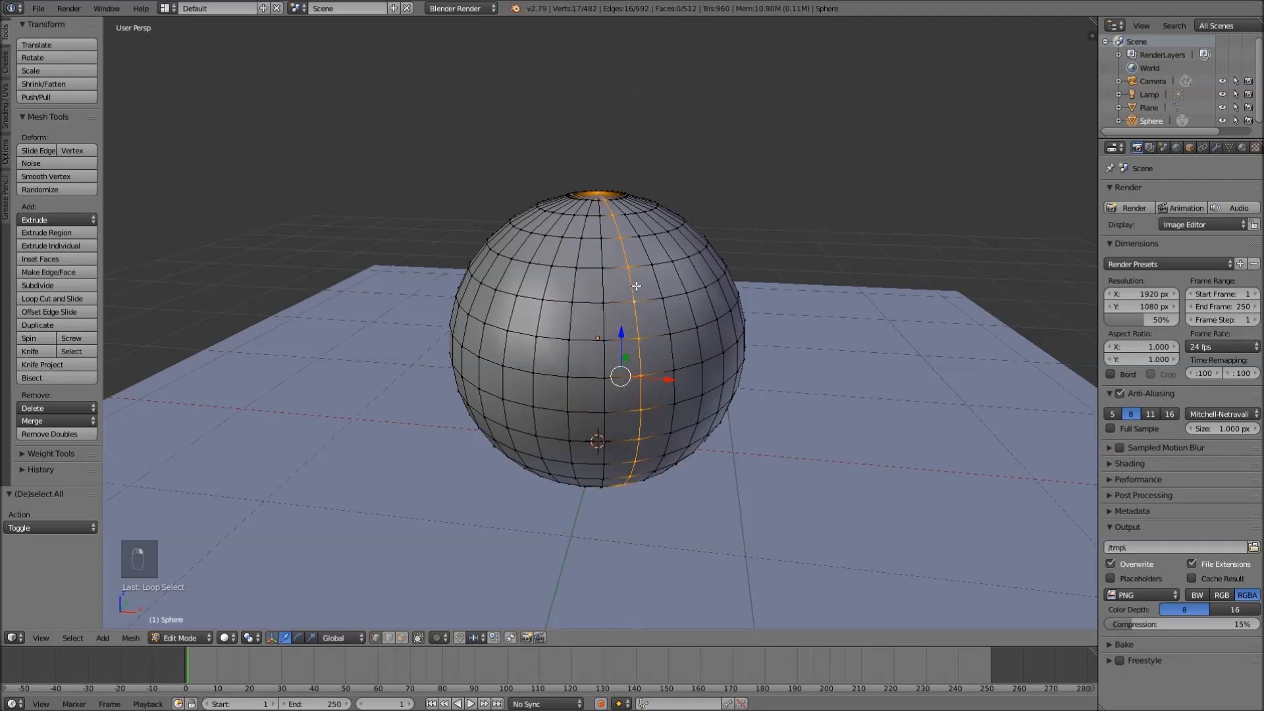
# - Add several more vertical and horizontal edge loops on the sphere's upper front to the selection
pyautogui.keyDown('alt'); pyautogui.keyDown('shift'); pyautogui.rightClick(577, 281); pyautogui.keyUp('shift'); pyautogui.keyUp('alt')
pyautogui.keyDown('alt'); pyautogui.keyDown('shift'); pyautogui.rightClick(525, 280); pyautogui.keyUp('shift'); pyautogui.keyUp('alt')
pyautogui.keyDown('alt'); pyautogui.keyDown('shift'); pyautogui.rightClick(507, 275); pyautogui.keyUp('shift'); pyautogui.keyUp('alt')
pyautogui.keyDown('alt'); pyautogui.keyDown('shift'); pyautogui.rightClick(592, 264); pyautogui.keyUp('shift'); pyautogui.keyUp('alt')
pyautogui.keyDown('alt'); pyautogui.keyDown('shift'); pyautogui.rightClick(594, 296); pyautogui.keyUp('shift'); pyautogui.keyUp('alt')
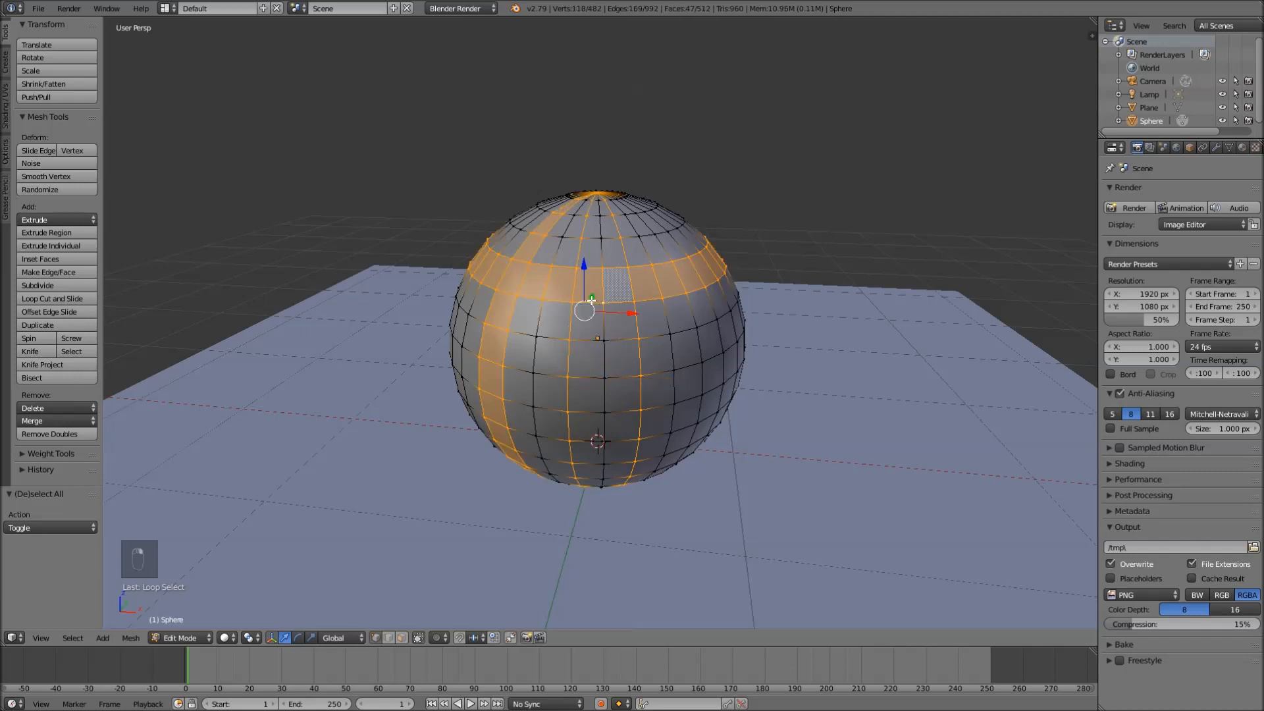
pyautogui.keyDown('alt'); pyautogui.keyDown('shift'); pyautogui.rightClick(586, 344); pyautogui.keyUp('shift'); pyautogui.keyUp('alt')
# - Clear the selection and select two neighbouring horizontal edge loops around the sphere's upper part
pyautogui.press('a')
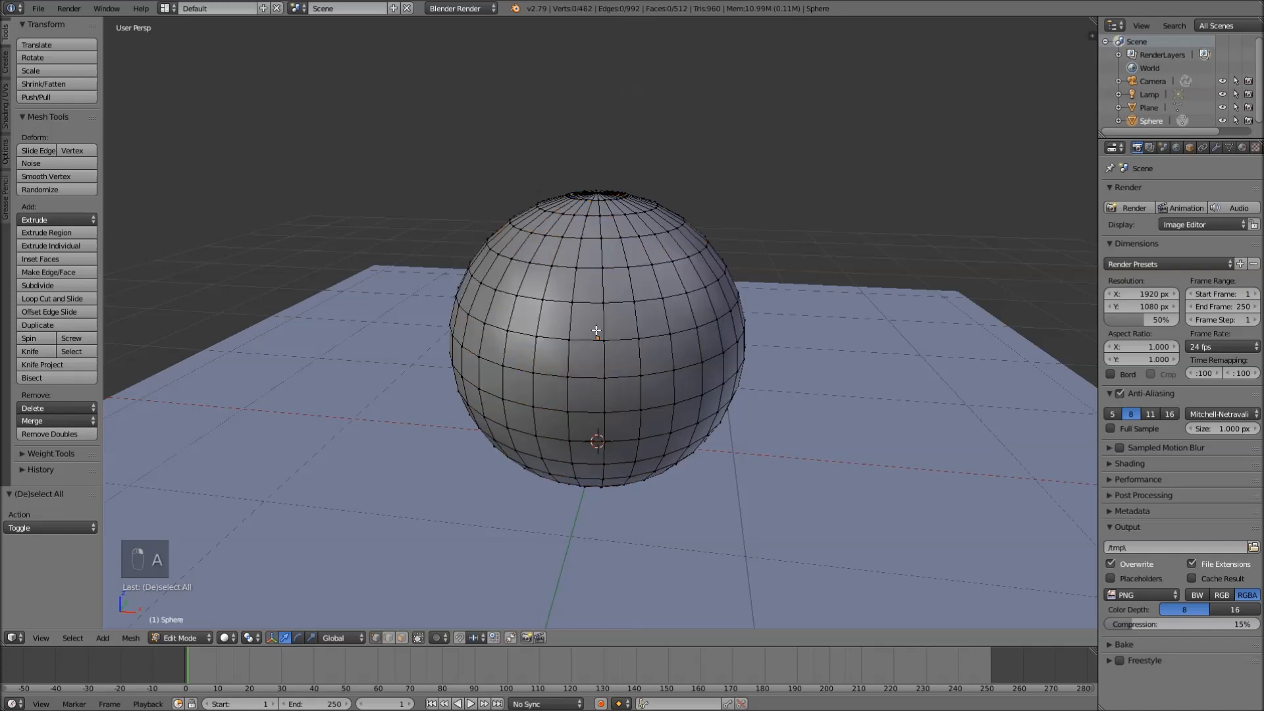
pyautogui.keyDown('alt'); pyautogui.rightClick(588, 267); pyautogui.keyUp('alt')
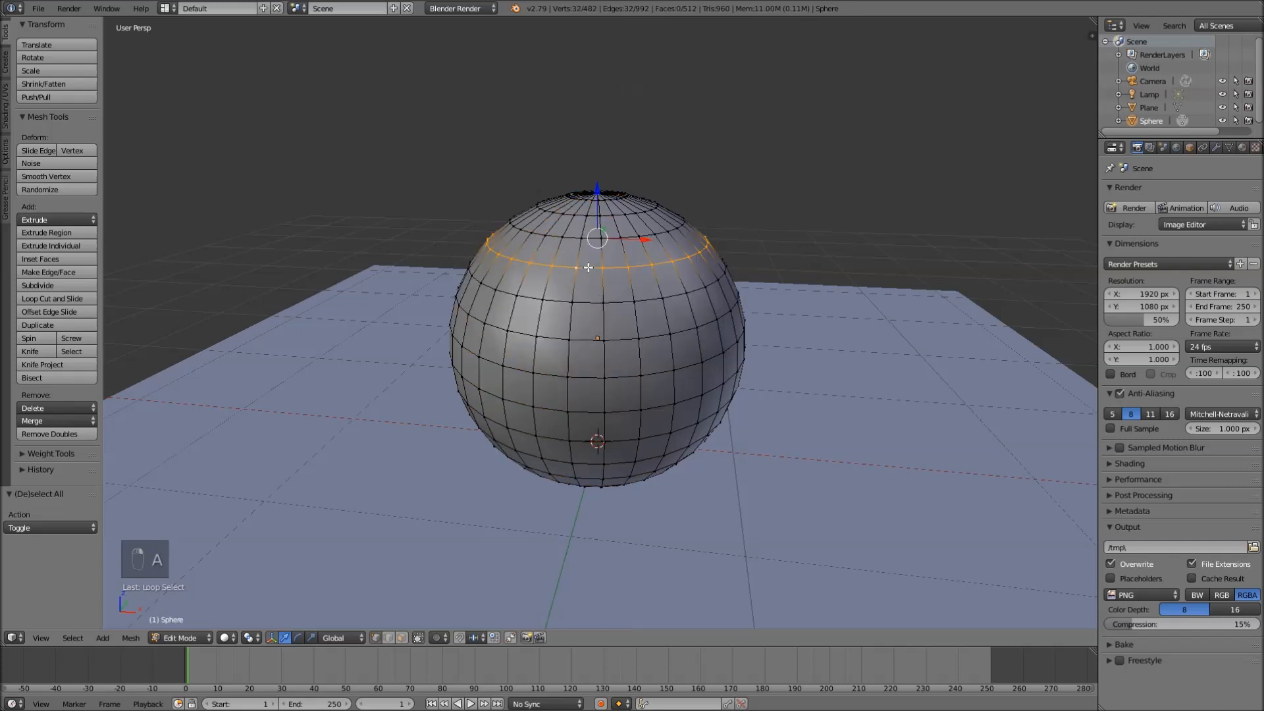
pyautogui.keyDown('alt'); pyautogui.keyDown('shift'); pyautogui.rightClick(585, 303); pyautogui.keyUp('shift'); pyautogui.keyUp('alt')
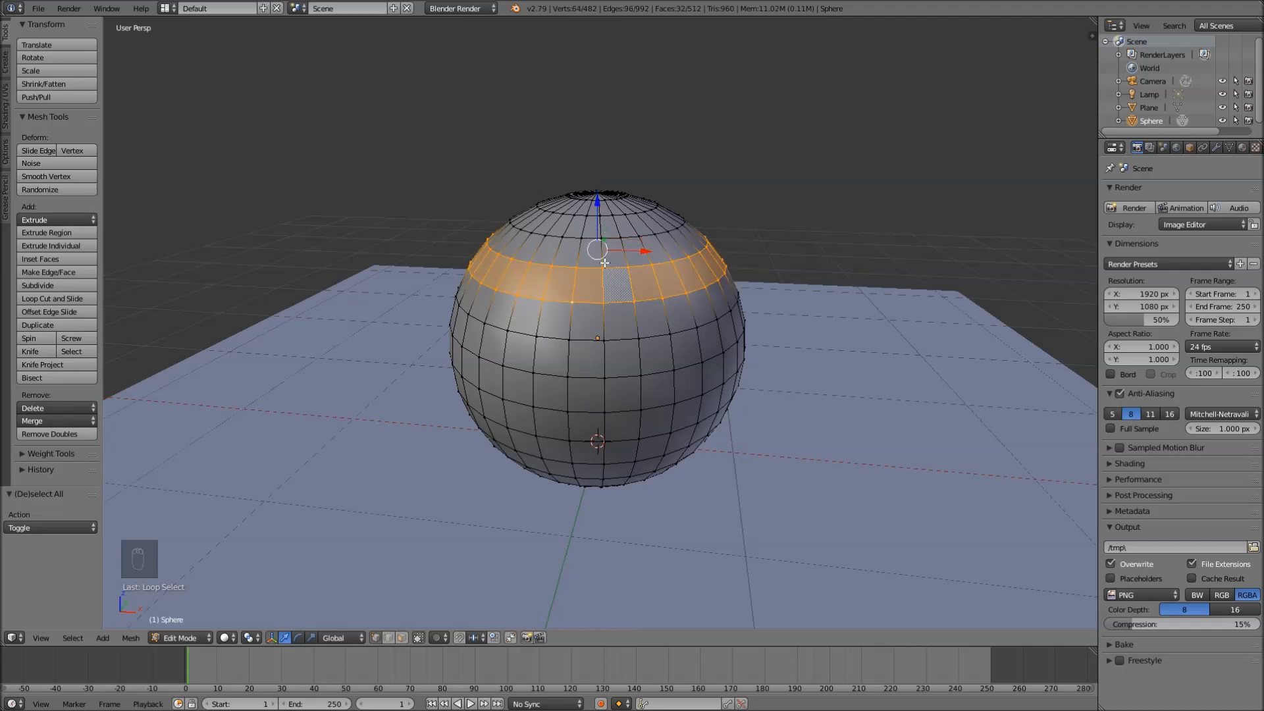
# - Switch to face selection and select different horizontal face loops around the sphere, one after another
pyautogui.moveTo(603, 299); pyautogui.dragTo(613, 295, button='middle')
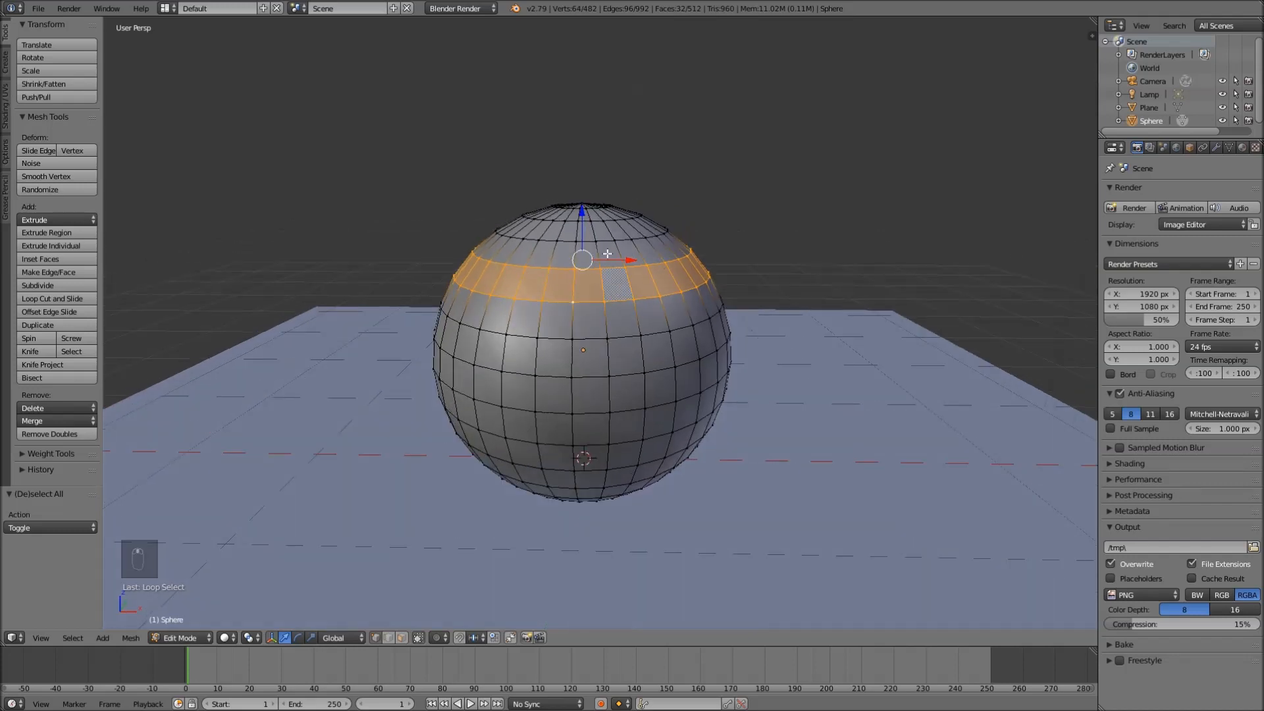
pyautogui.scroll(1, 632, 245)
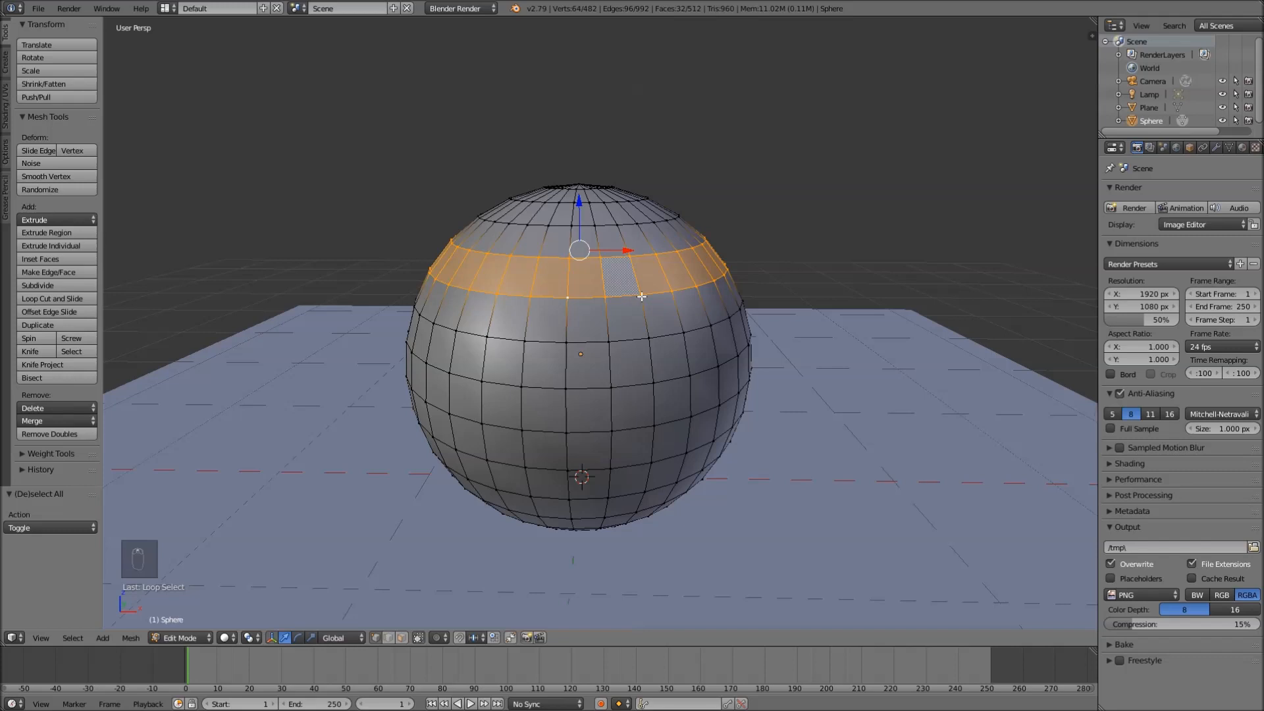
pyautogui.hotkey('ctrl', 'Tab')
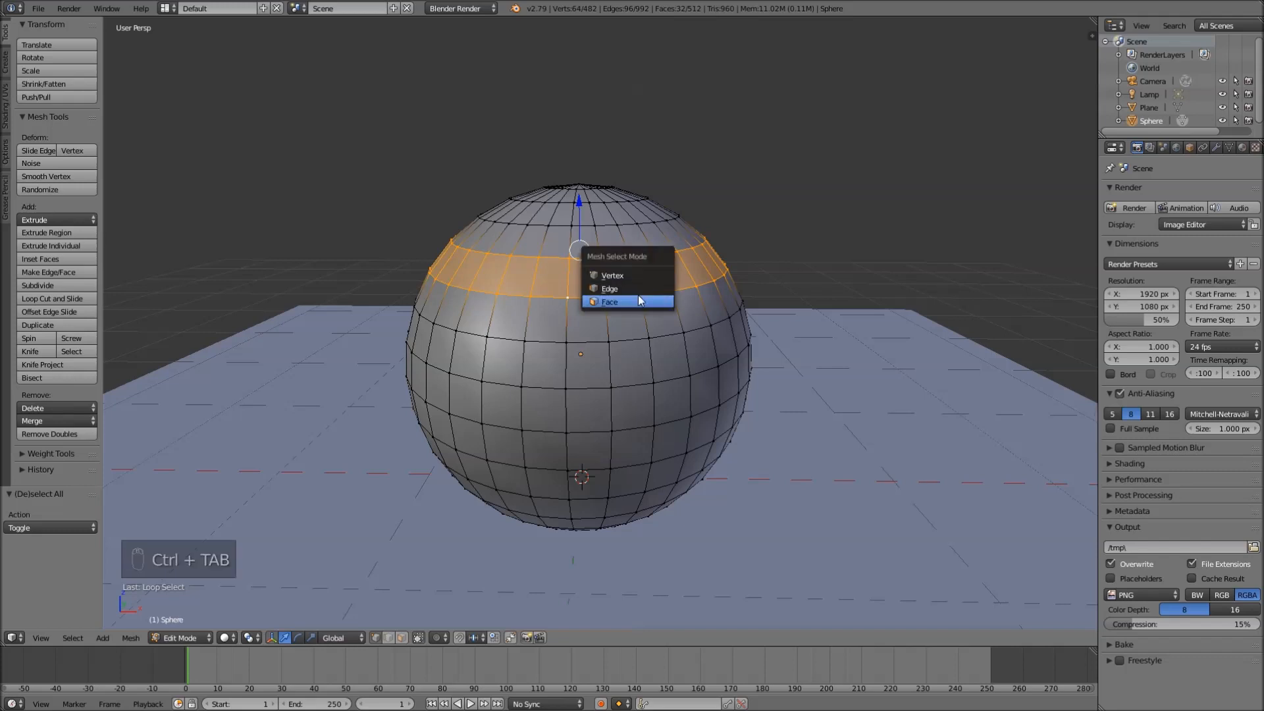
pyautogui.click(636, 298)
pyautogui.press('a')
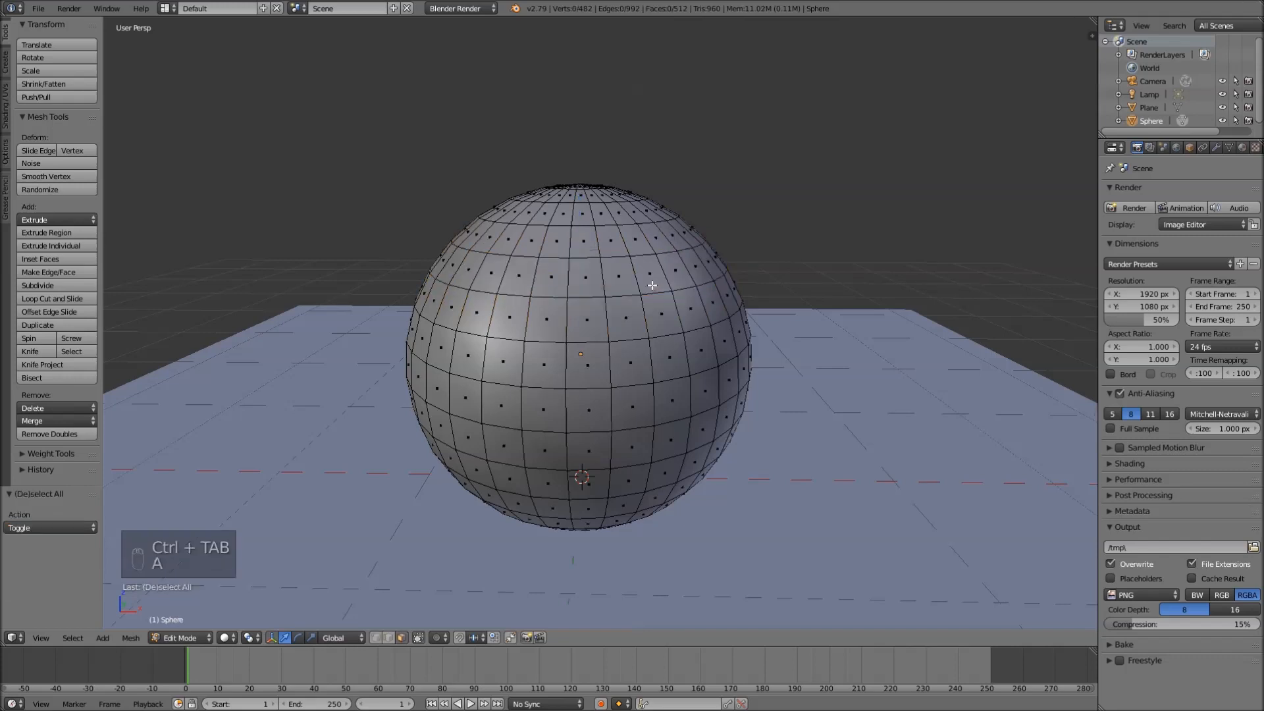
pyautogui.keyDown('alt'); pyautogui.rightClick(607, 321); pyautogui.keyUp('alt')
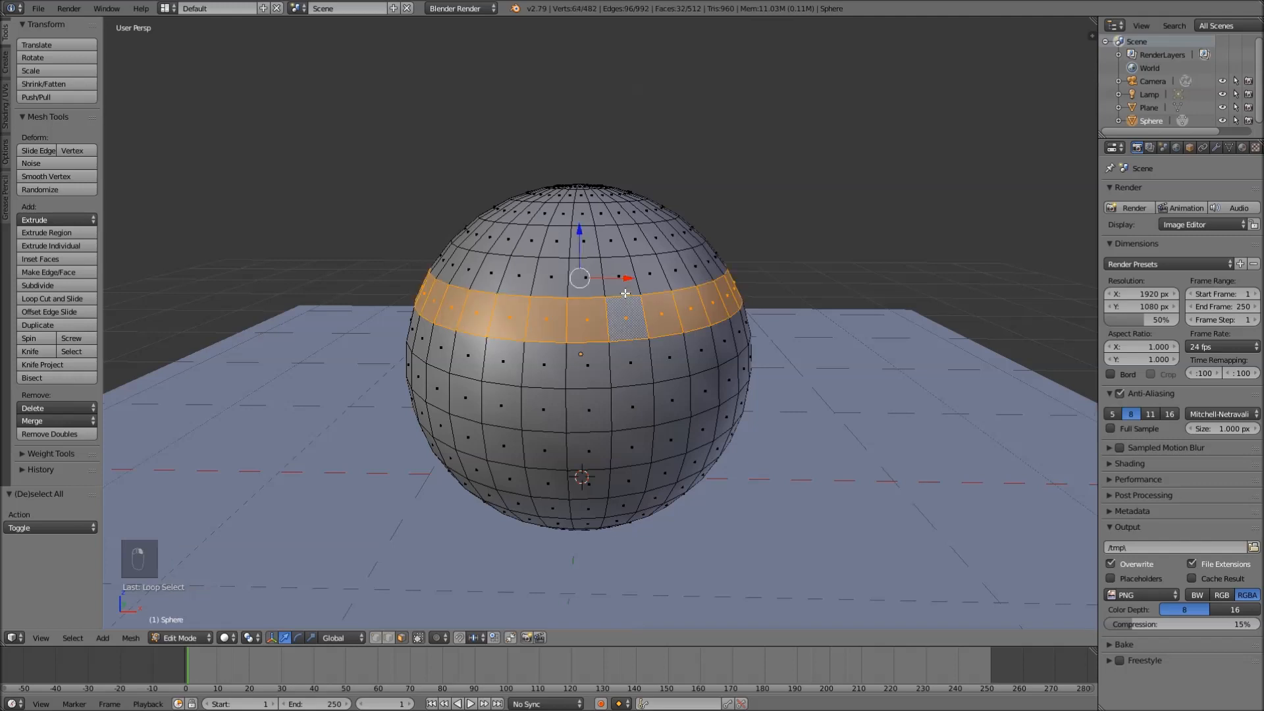
pyautogui.keyDown('alt'); pyautogui.rightClick(623, 293); pyautogui.keyUp('alt')
pyautogui.keyDown('alt'); pyautogui.rightClick(595, 320); pyautogui.keyUp('alt')
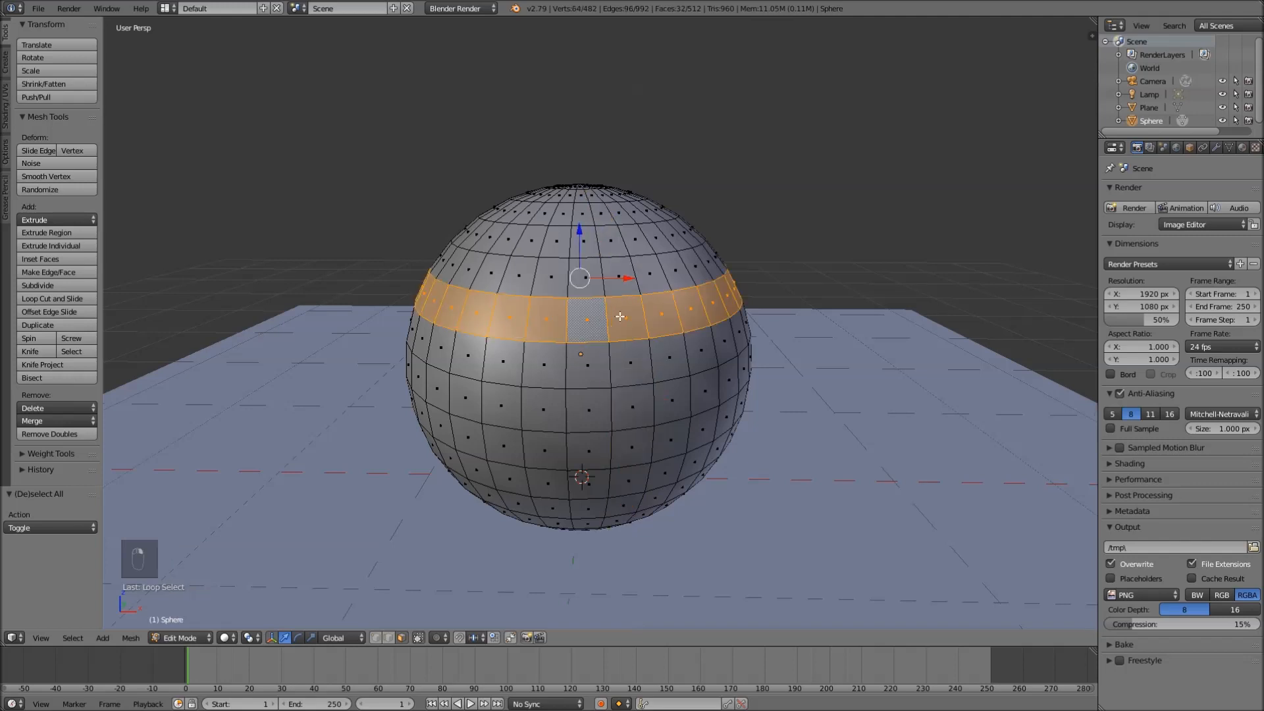
pyautogui.keyDown('alt'); pyautogui.rightClick(609, 275); pyautogui.keyUp('alt')
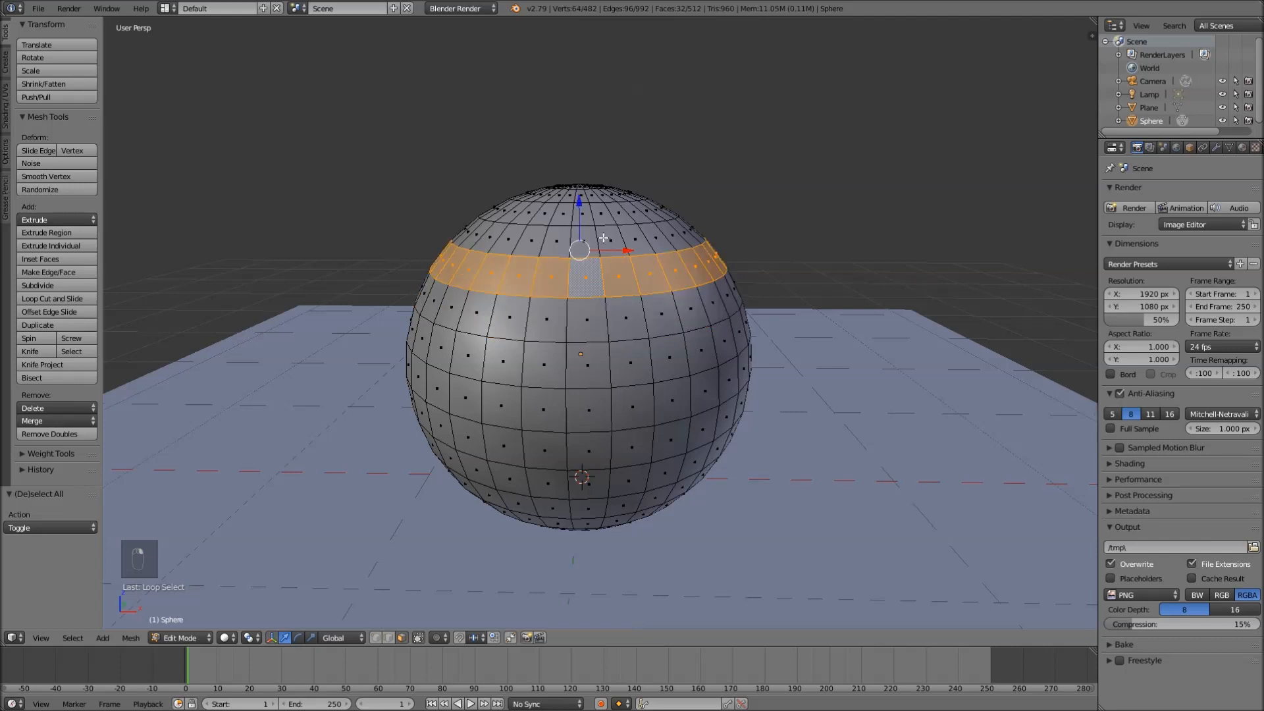
pyautogui.keyDown('alt'); pyautogui.rightClick(605, 239); pyautogui.keyUp('alt')
pyautogui.keyDown('alt'); pyautogui.rightClick(603, 362); pyautogui.keyUp('alt')
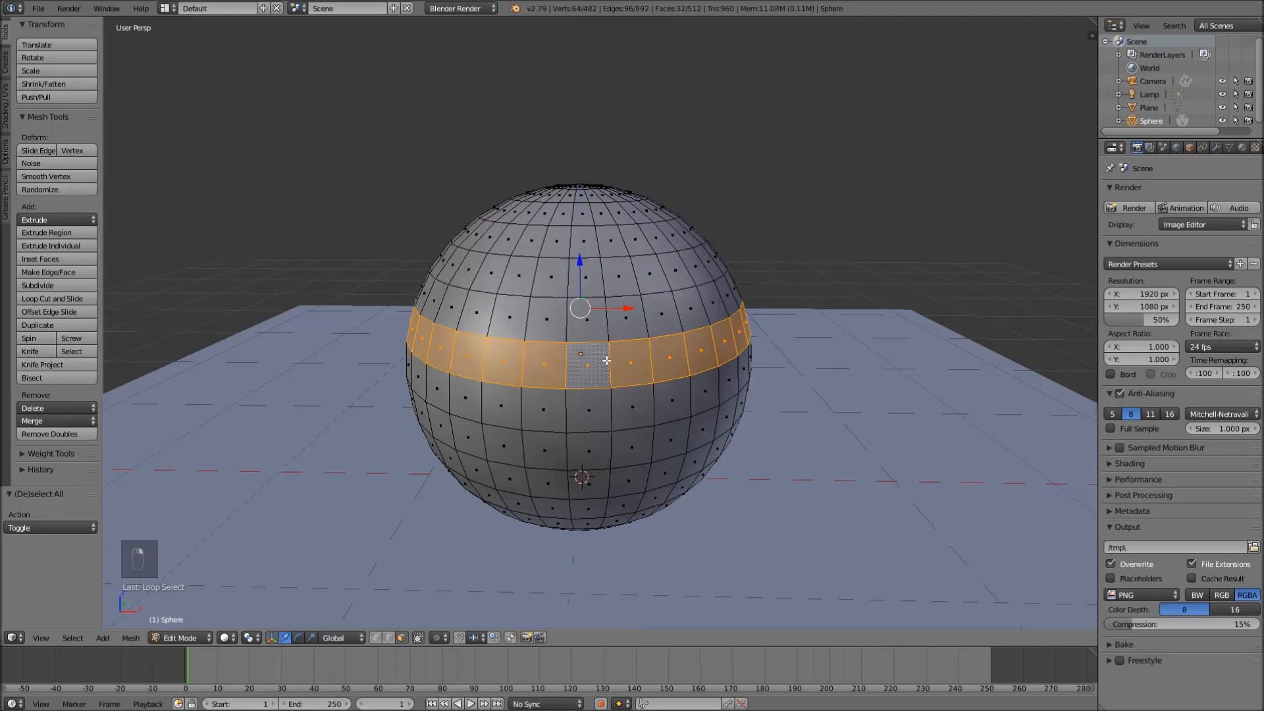
# - Switch to edge selection and select different edge loops on the sphere one after another, ending with a horizontal loop near its top
pyautogui.hotkey('ctrl', 'Tab')
pyautogui.click(614, 276)
pyautogui.keyDown('alt'); pyautogui.rightClick(606, 278); pyautogui.keyUp('alt')
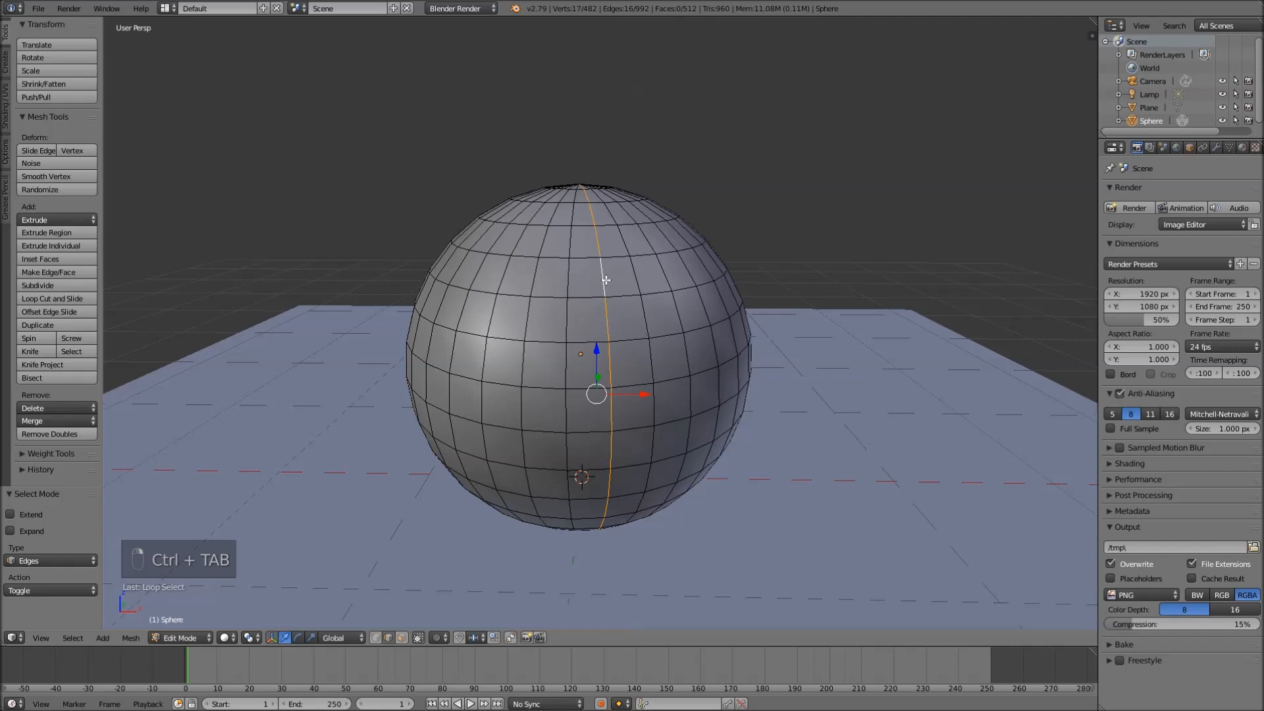
pyautogui.keyDown('alt'); pyautogui.rightClick(603, 322); pyautogui.keyUp('alt')
pyautogui.keyDown('alt'); pyautogui.rightClick(573, 274); pyautogui.keyUp('alt')
pyautogui.keyDown('alt'); pyautogui.rightClick(581, 247); pyautogui.keyUp('alt')
pyautogui.keyDown('alt'); pyautogui.rightClick(591, 222); pyautogui.keyUp('alt')
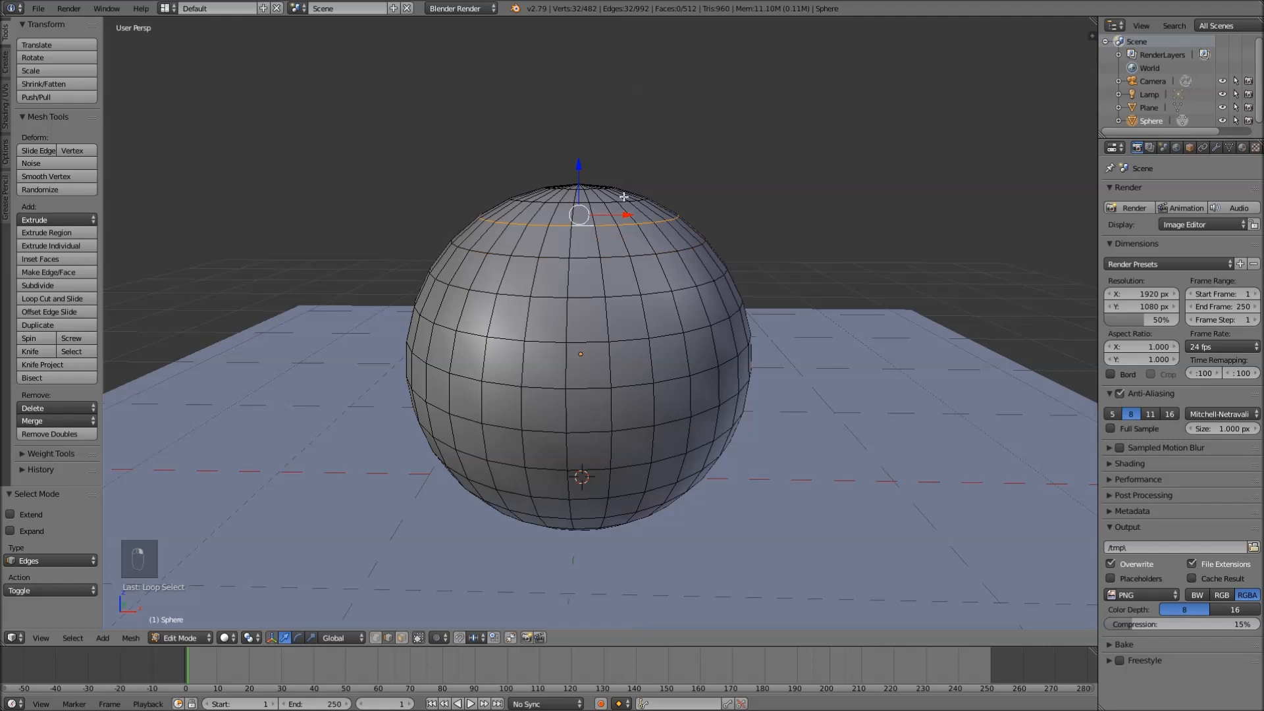
# - Select individual neighbouring edges one by one across the sphere's upper front
pyautogui.press('KP_8')
pyautogui.keyDown('shift'); pyautogui.rightClick(626, 237); pyautogui.keyUp('shift')
pyautogui.rightClick(602, 240)
pyautogui.keyDown('shift'); pyautogui.rightClick(569, 238); pyautogui.keyUp('shift')
pyautogui.keyDown('shift'); pyautogui.rightClick(541, 238); pyautogui.keyUp('shift')
pyautogui.keyDown('shift'); pyautogui.rightClick(515, 238); pyautogui.keyUp('shift')
pyautogui.keyDown('shift'); pyautogui.rightClick(497, 235); pyautogui.keyUp('shift')
pyautogui.keyDown('shift'); pyautogui.rightClick(483, 233); pyautogui.keyUp('shift')
pyautogui.keyDown('shift'); pyautogui.rightClick(463, 263); pyautogui.keyUp('shift')
# - Clear the selection, try several horizontal edge loops, and keep two neighbouring loops above the sphere's middle selected
pyautogui.press('a')
pyautogui.keyDown('alt'); pyautogui.rightClick(582, 256); pyautogui.keyUp('alt')
pyautogui.keyDown('alt'); pyautogui.rightClick(590, 223); pyautogui.keyUp('alt')
pyautogui.keyDown('alt'); pyautogui.rightClick(585, 253); pyautogui.keyUp('alt')
pyautogui.keyDown('alt'); pyautogui.rightClick(587, 289); pyautogui.keyUp('alt')
pyautogui.keyDown('alt'); pyautogui.keyDown('shift'); pyautogui.rightClick(590, 343); pyautogui.keyUp('shift'); pyautogui.keyUp('alt')
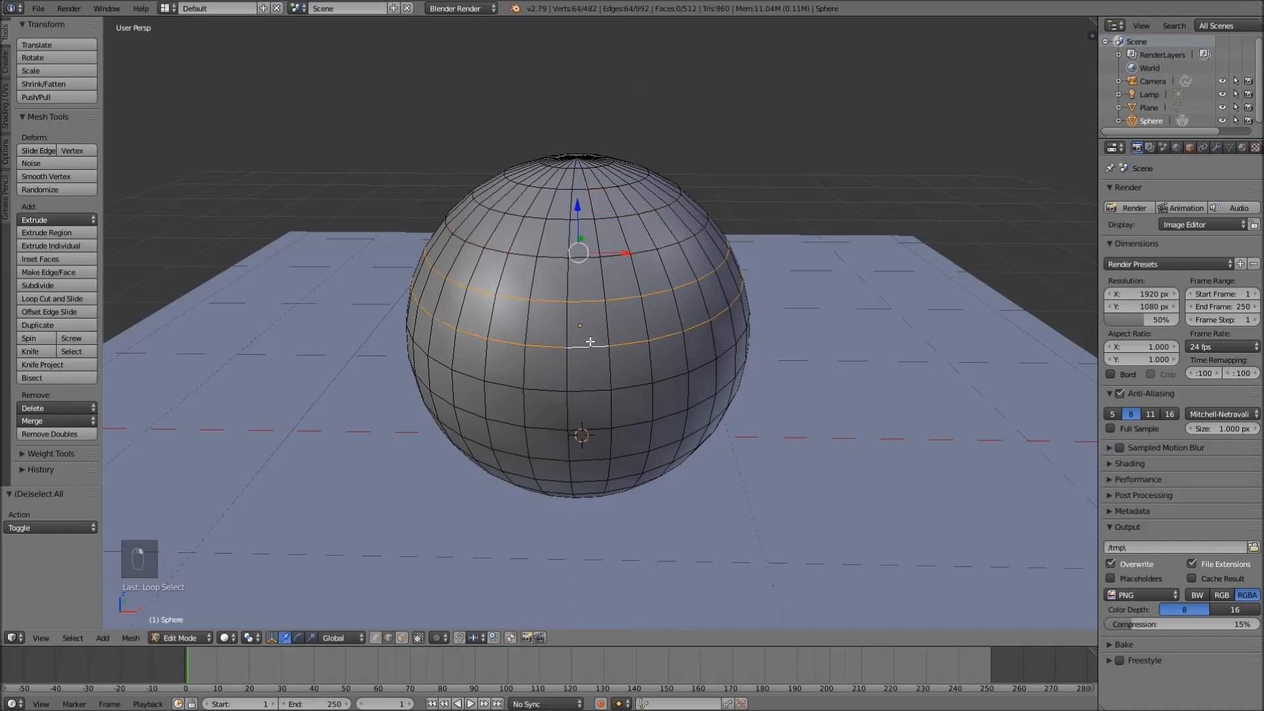
# - Add six single vertical edges beside the two selected horizontal loops on the sphere's front to the selection
pyautogui.keyDown('shift'); pyautogui.rightClick(602, 280); pyautogui.keyUp('shift')
pyautogui.keyDown('shift'); pyautogui.rightClick(636, 276); pyautogui.keyUp('shift')
pyautogui.keyDown('shift'); pyautogui.rightClick(645, 318); pyautogui.keyUp('shift')
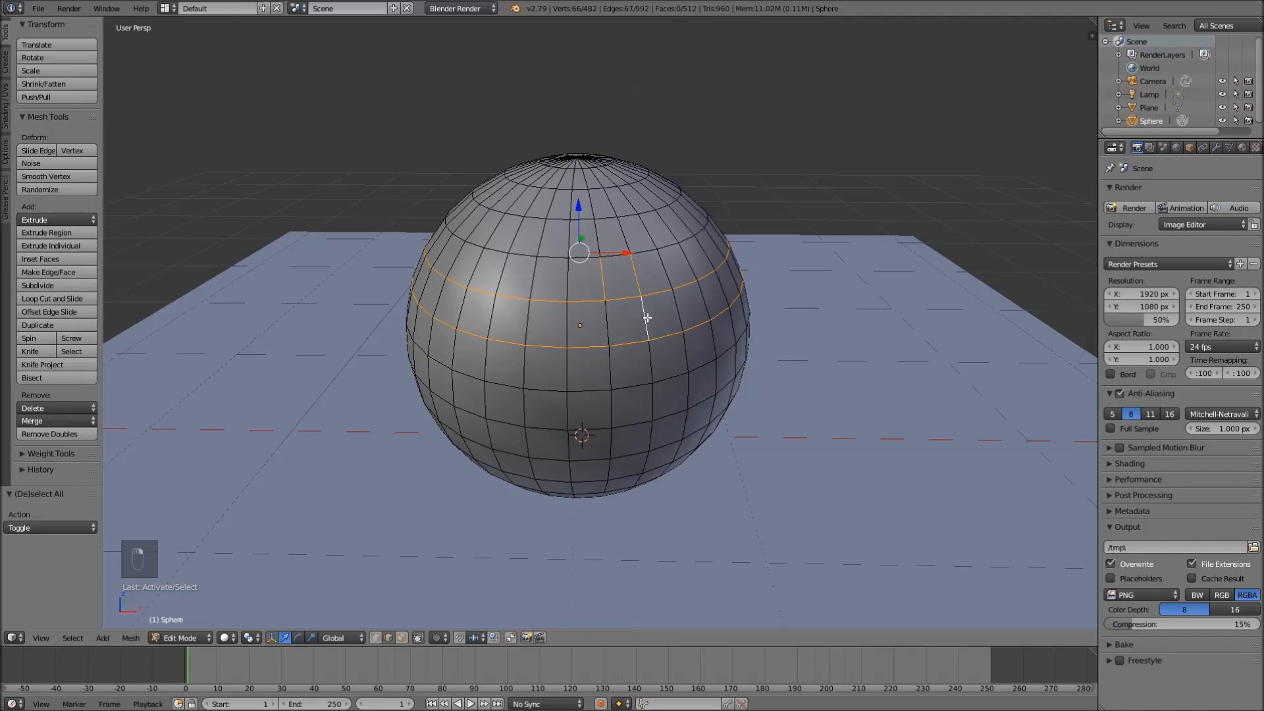
pyautogui.keyDown('shift'); pyautogui.rightClick(610, 323); pyautogui.keyUp('shift')
pyautogui.keyDown('shift'); pyautogui.rightClick(534, 272); pyautogui.keyUp('shift')
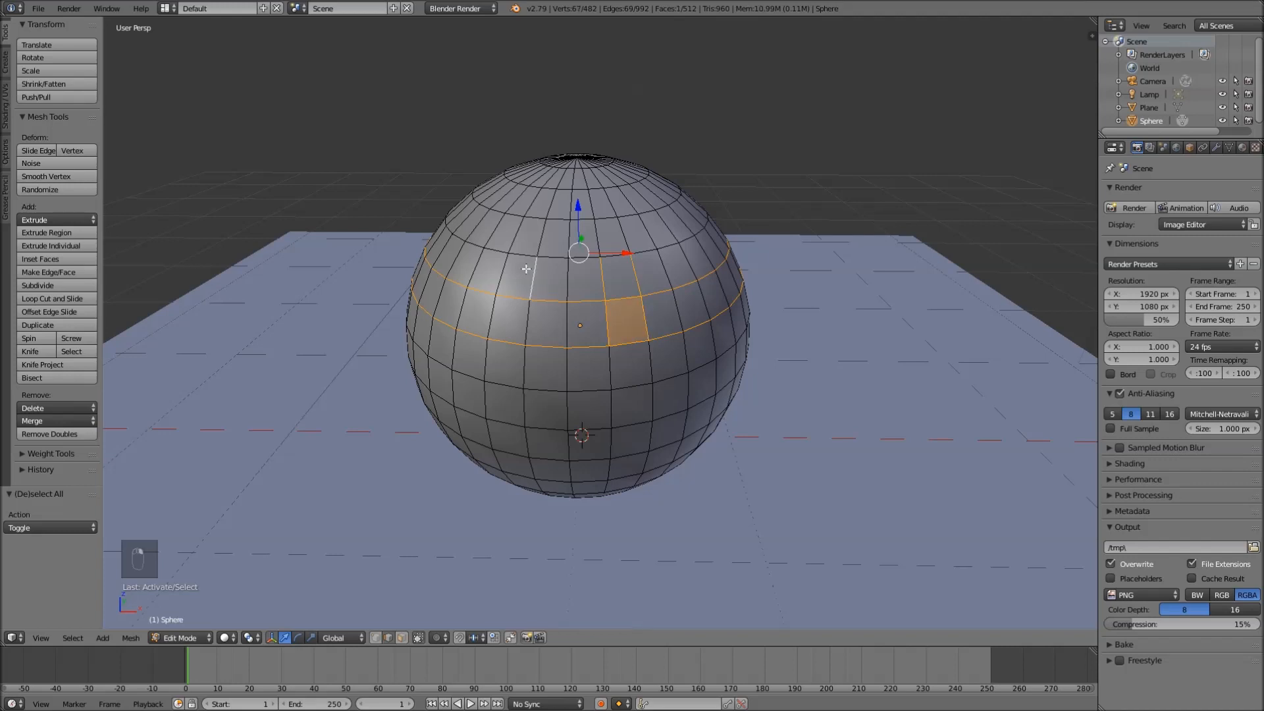
pyautogui.keyDown('shift'); pyautogui.rightClick(505, 272); pyautogui.keyUp('shift')
# - Replace the selection with one horizontal edge loop around the sphere's upper part and switch to vertex selection in front view
pyautogui.keyDown('alt'); pyautogui.rightClick(570, 218); pyautogui.keyUp('alt')
pyautogui.keyDown('alt'); pyautogui.rightClick(586, 252); pyautogui.keyUp('alt')
pyautogui.keyDown('alt'); pyautogui.rightClick(585, 292); pyautogui.keyUp('alt')
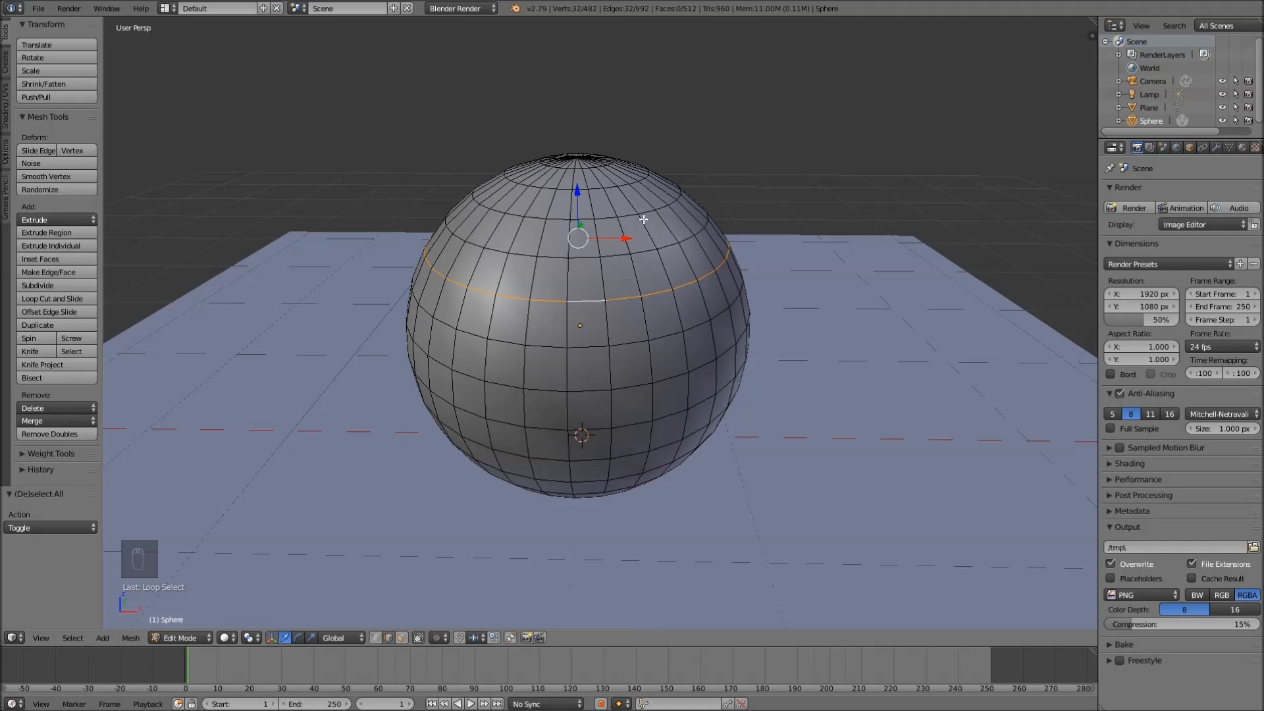
pyautogui.press('KP_1')
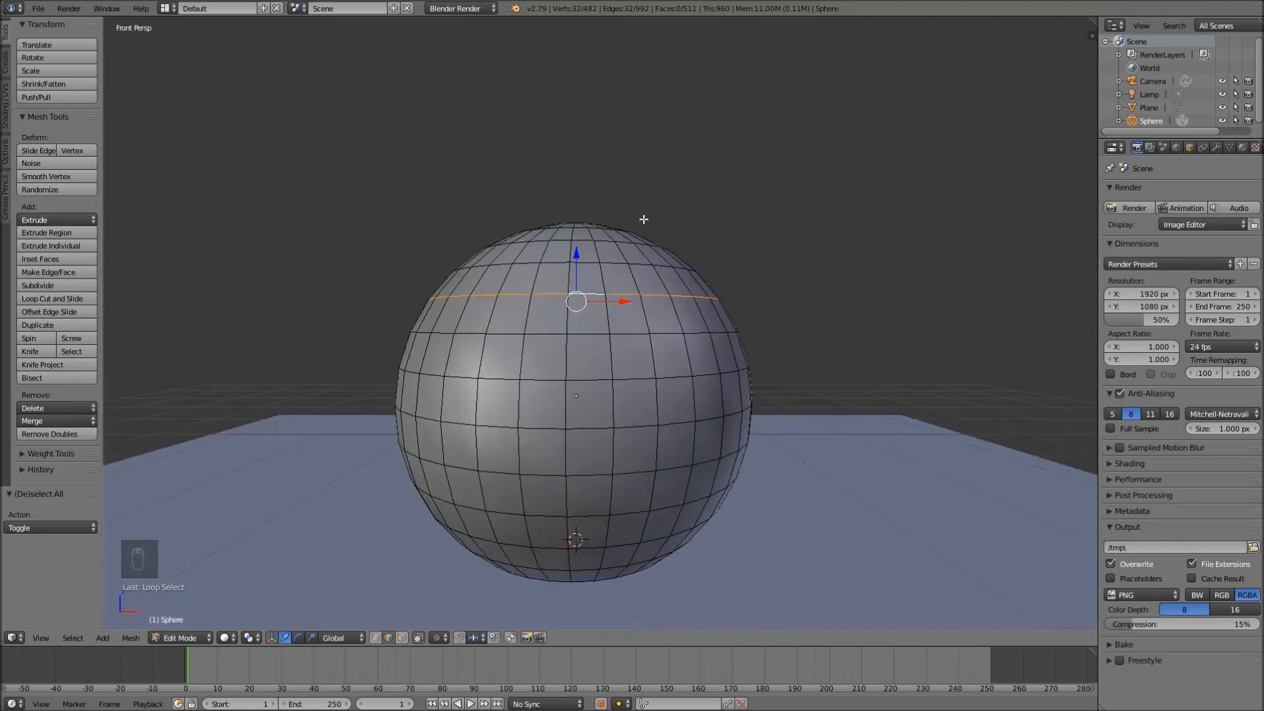
pyautogui.hotkey('ctrl', 'Tab')
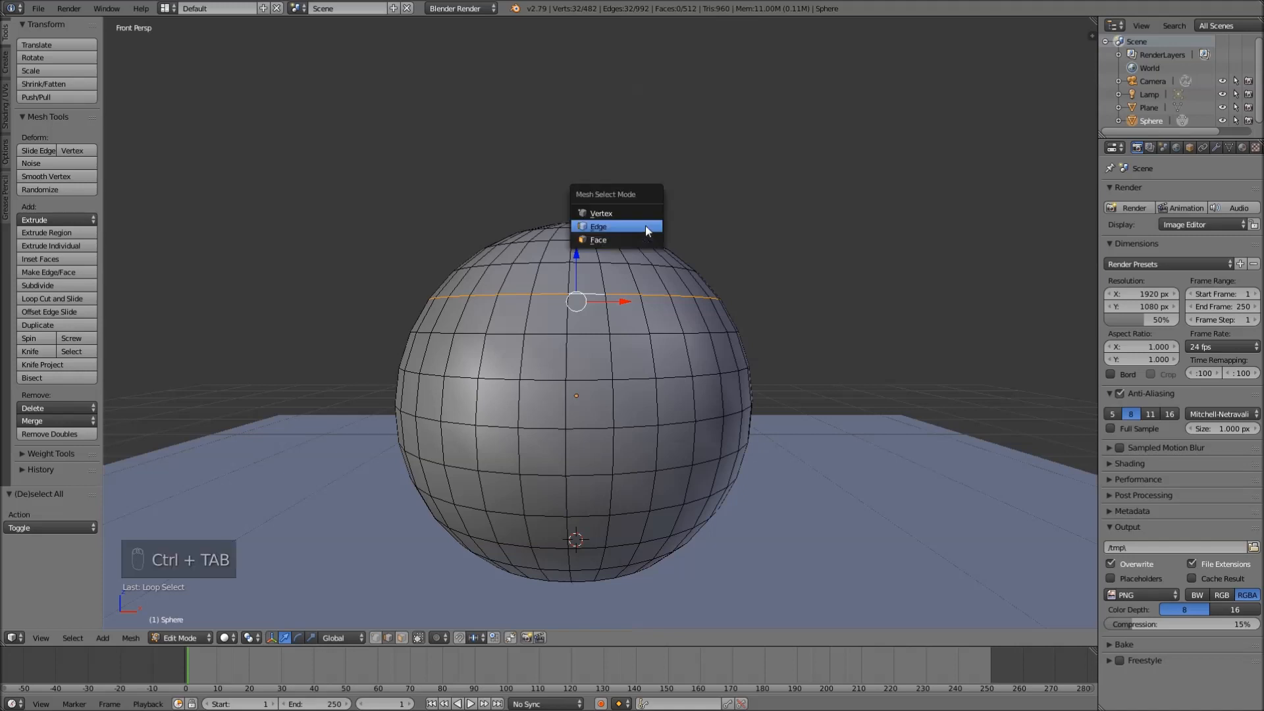
pyautogui.click(641, 212)
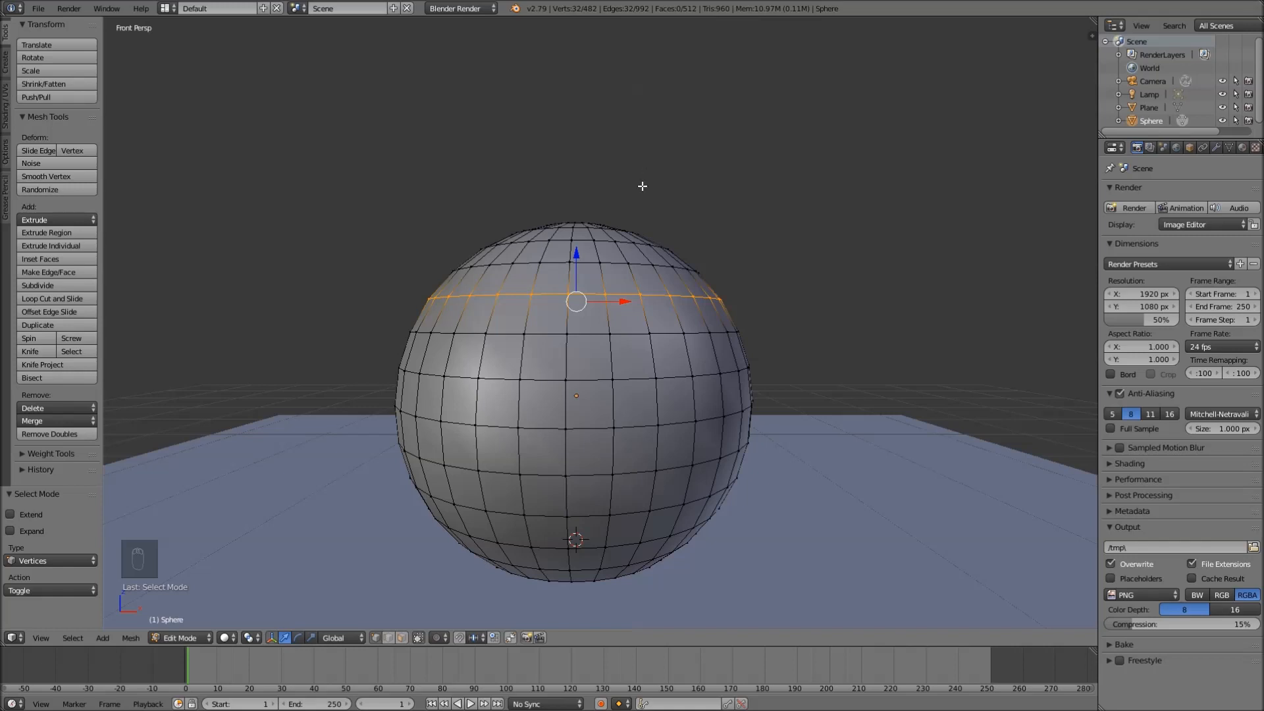
# - Try moving, scaling and rotating the selected loop on the sphere, and cancel the transformation
pyautogui.press('g')
pyautogui.press('s')
pyautogui.press('r')
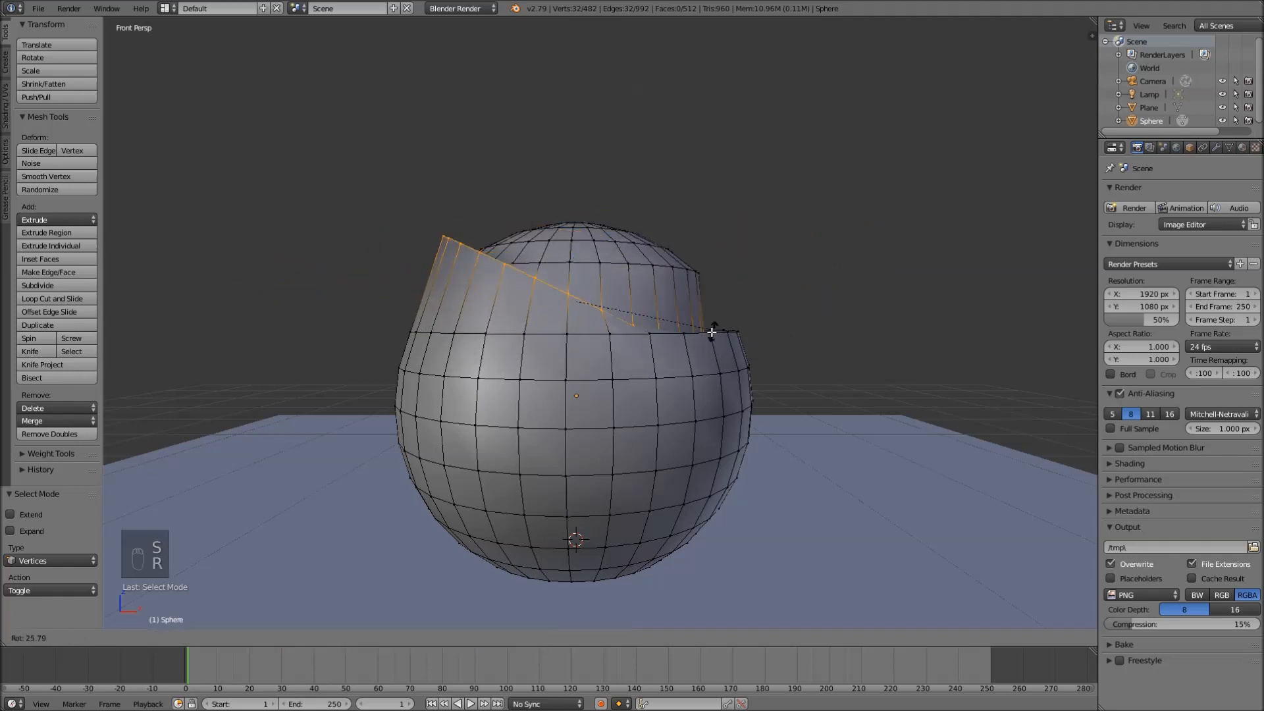
pyautogui.press('r')
pyautogui.rightClick(691, 180)
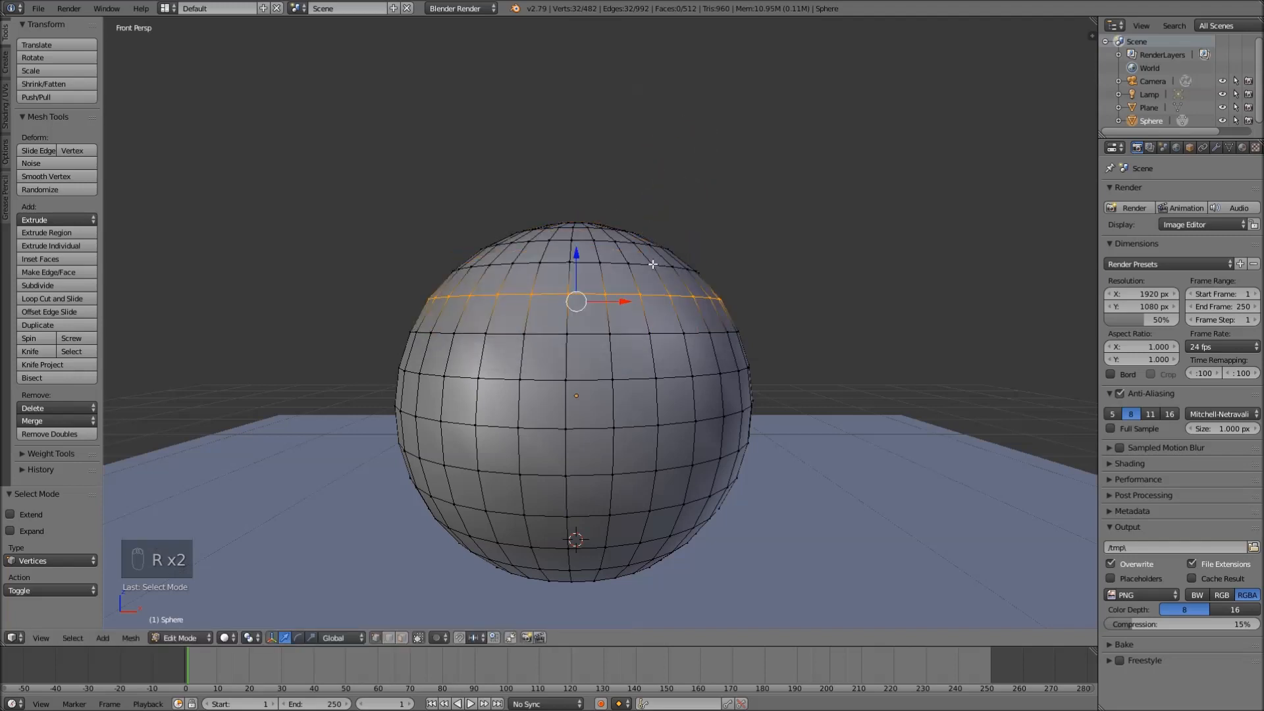
# - Clear the selection, adjust the Circle Select brush size, and paint-select a patch of vertices across the sphere's upper front
pyautogui.press('a')
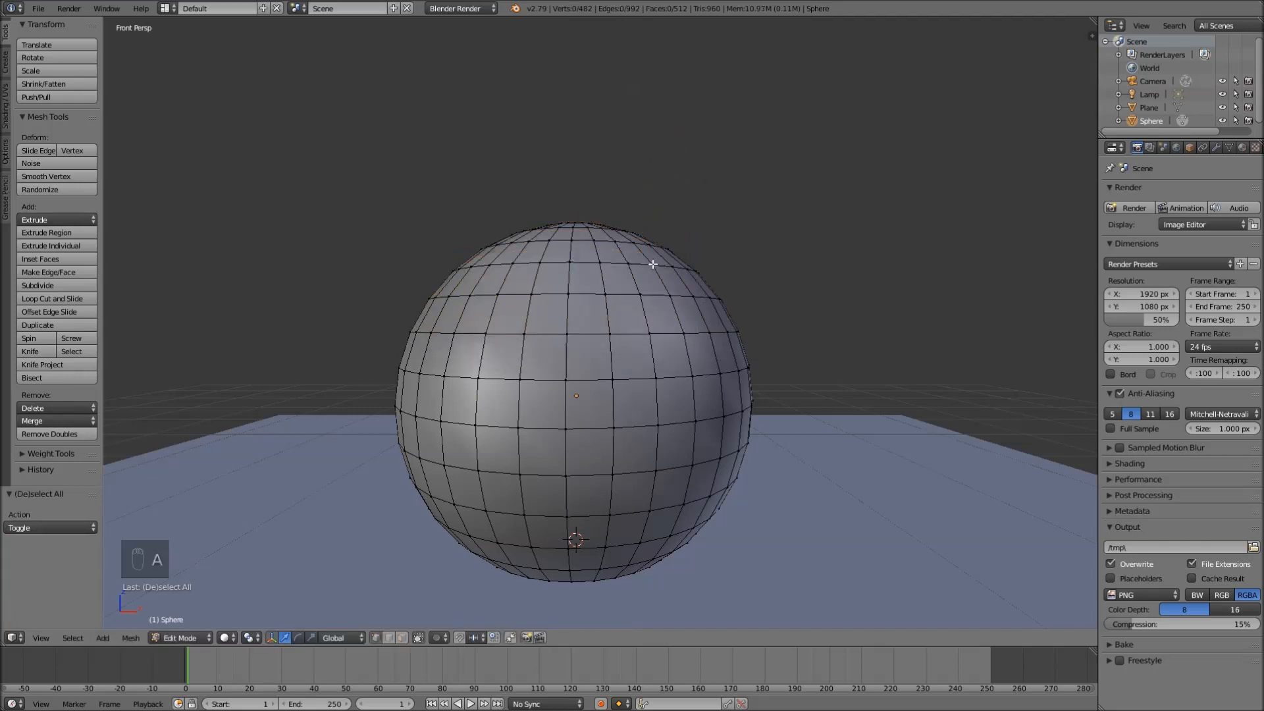
pyautogui.press('c')
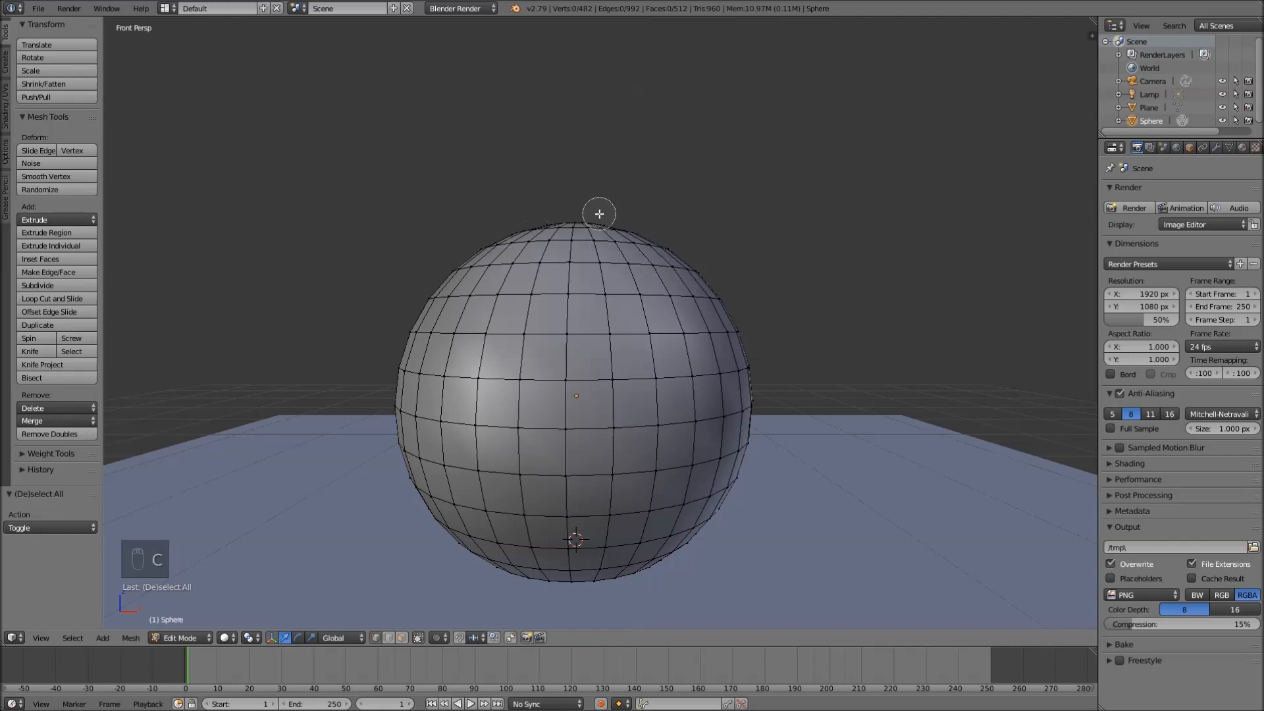
pyautogui.scroll(-3, 652, 195)
pyautogui.scroll(1, 651, 195)
pyautogui.scroll(-2, 652, 195)
pyautogui.scroll(4, 652, 195)
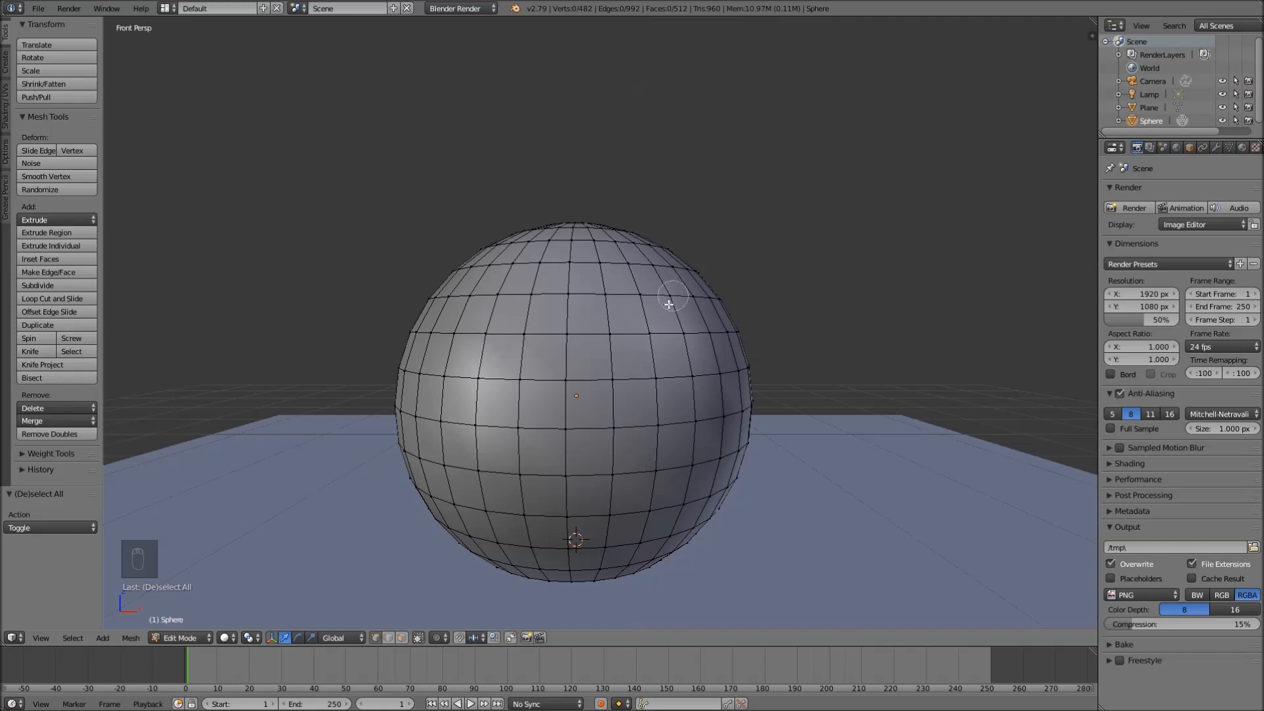
pyautogui.moveTo(677, 296)
pyautogui.mouseDown()
pyautogui.moveTo(570, 301)
pyautogui.moveTo(709, 332)
pyautogui.moveTo(513, 388)
pyautogui.moveTo(553, 277)
pyautogui.moveTo(461, 283)
pyautogui.moveTo(501, 329)
pyautogui.moveTo(527, 277)
pyautogui.moveTo(617, 292)
pyautogui.moveTo(665, 257)
pyautogui.moveTo(641, 263)
pyautogui.mouseUp()
pyautogui.rightClick(641, 263)
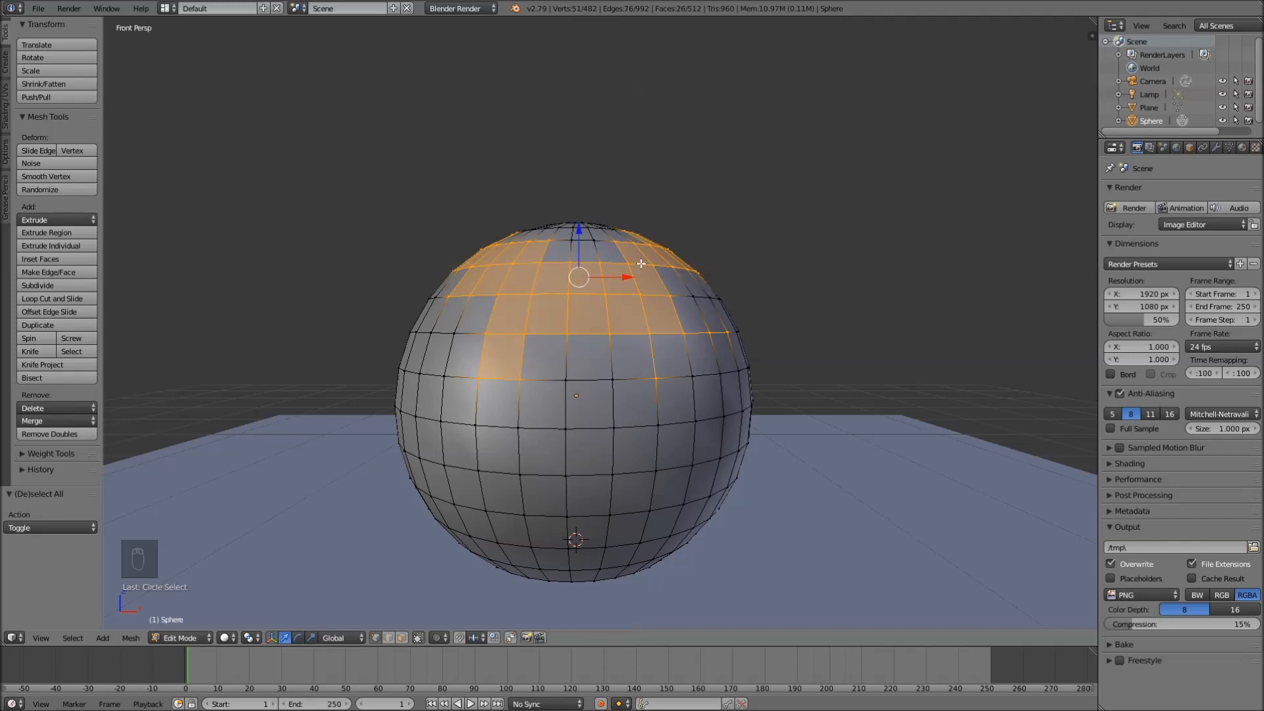
# - Clear the painted selection, and start and leave Circle Select twice without selecting anything
pyautogui.press('a')
pyautogui.press('c')
pyautogui.rightClick(647, 214)
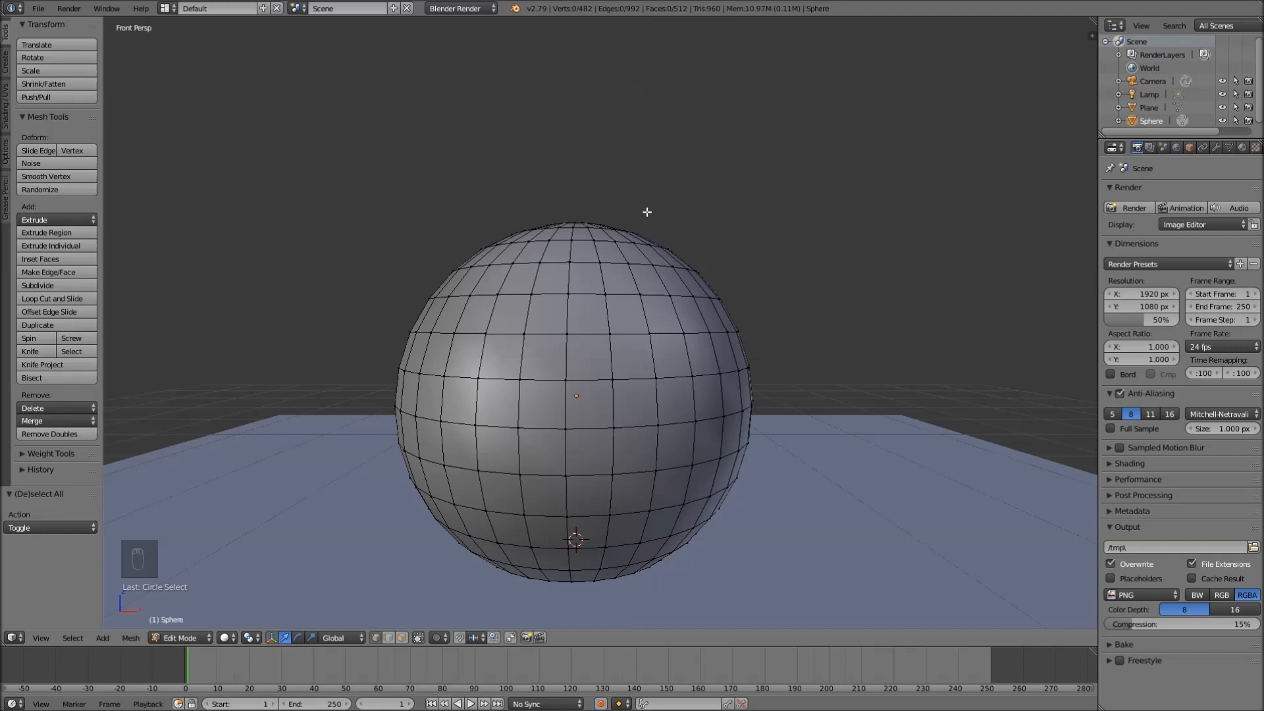
pyautogui.press('c')
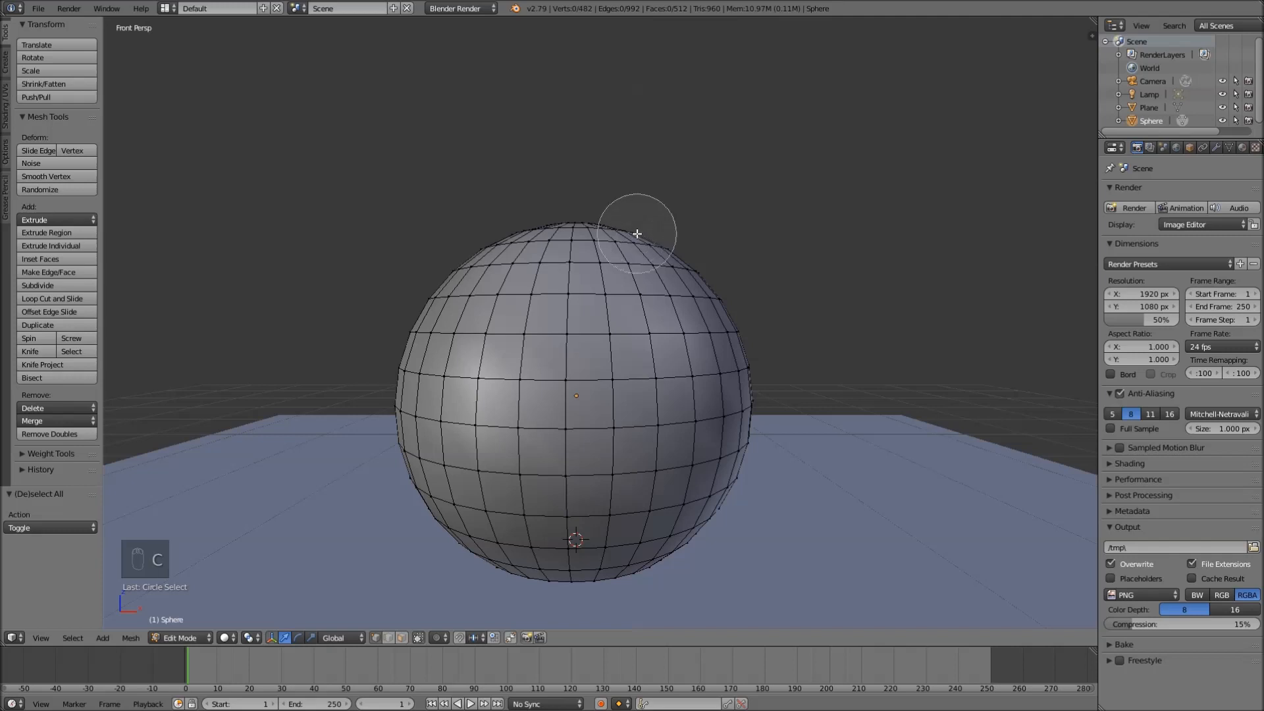
pyautogui.press('Escape')
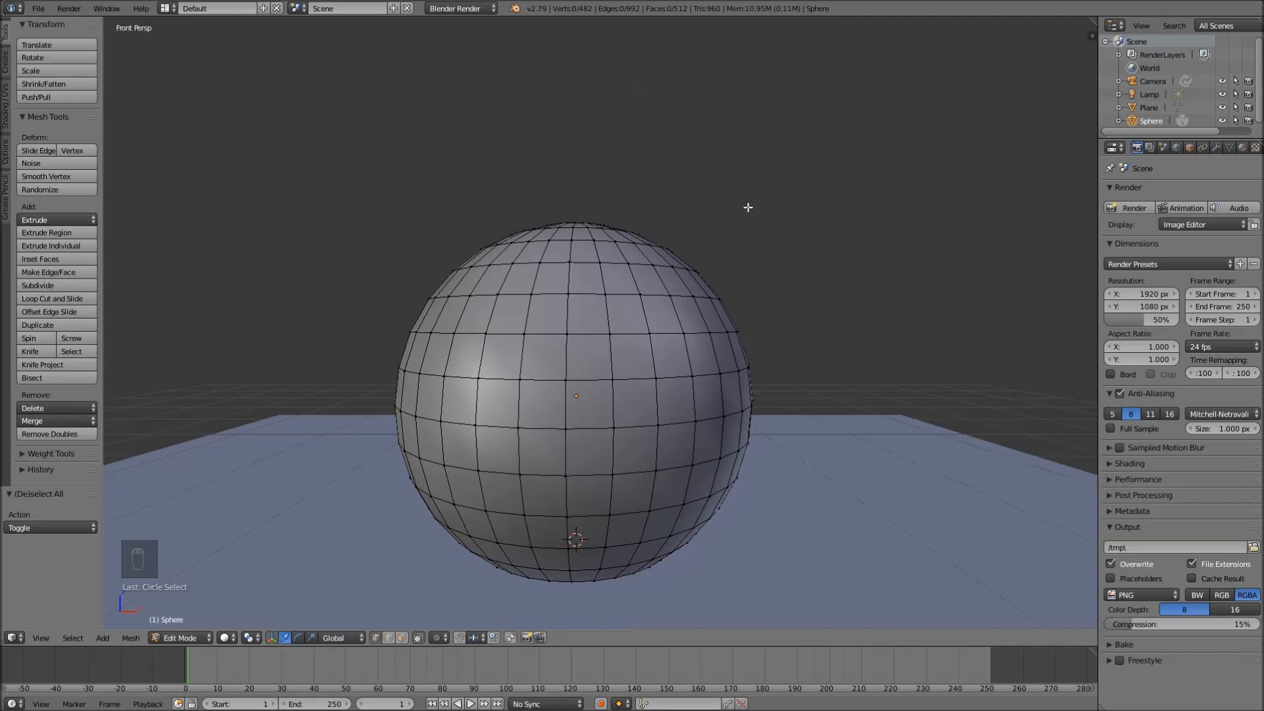
# - Border-select all visible vertices on the upper part of the sphere and inspect the selection from above
pyautogui.press('b')
pyautogui.rightClick(810, 190)
pyautogui.press('b')
pyautogui.moveTo(827, 124); pyautogui.dragTo(196, 336)
pyautogui.moveTo(735, 218); pyautogui.dragTo(733, 251, button='middle')
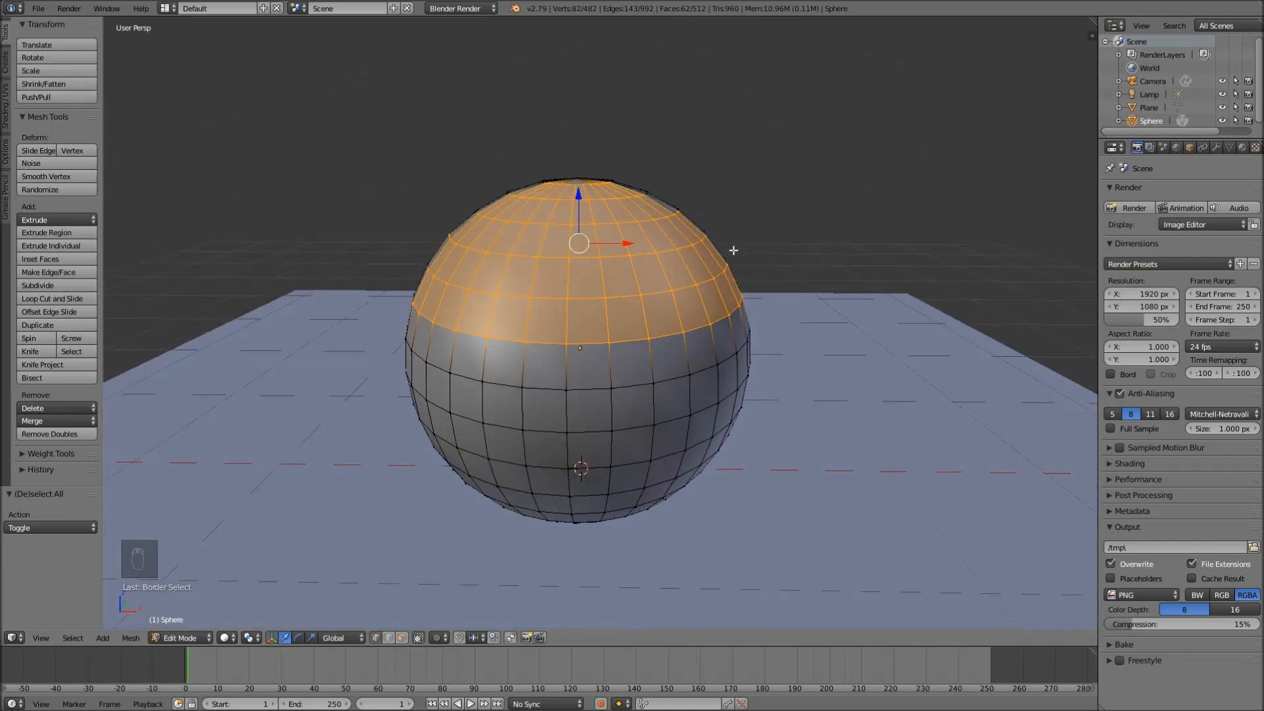
# - Return to front view, clear the selection, and pick individual vertices one by one on the sphere's upper front
pyautogui.press('KP_1')
pyautogui.press('a')
pyautogui.press('a')
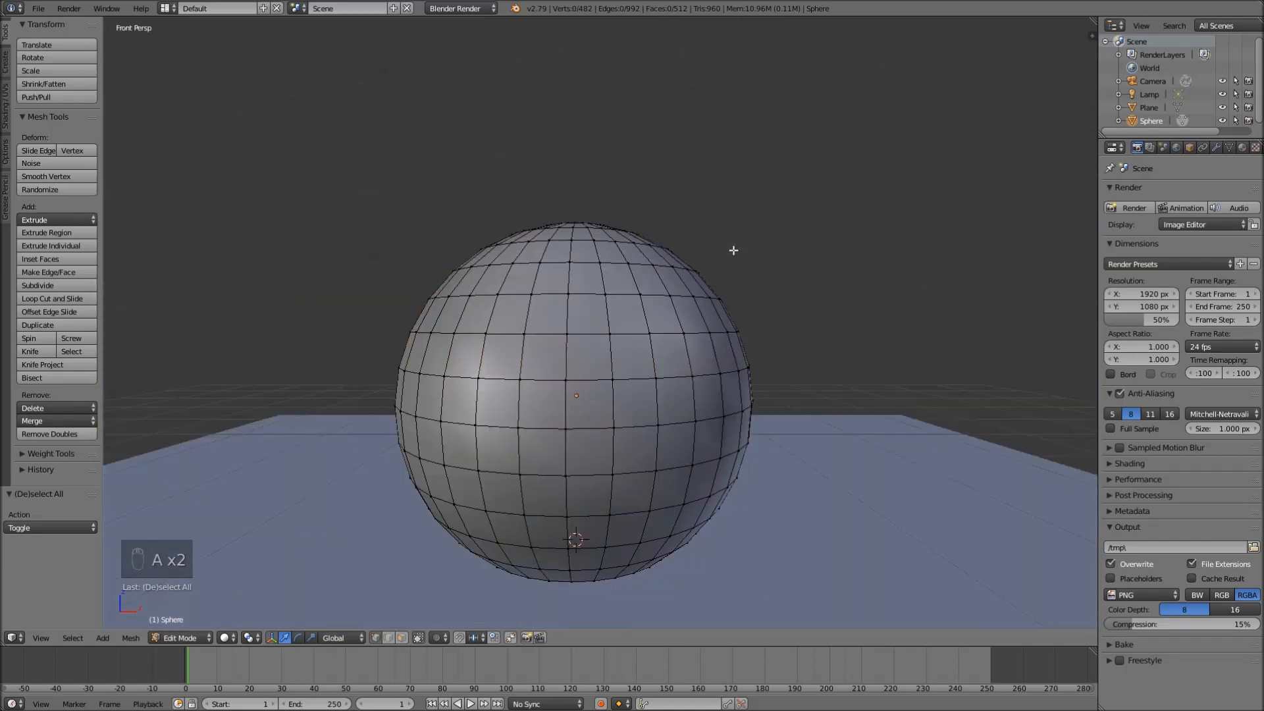
pyautogui.rightClick(602, 260)
pyautogui.rightClick(625, 270)
pyautogui.rightClick(642, 294)
pyautogui.rightClick(604, 297)
pyautogui.keyDown('shift'); pyautogui.rightClick(567, 294); pyautogui.keyUp('shift')
pyautogui.keyDown('shift'); pyautogui.rightClick(569, 262); pyautogui.keyUp('shift')
pyautogui.keyDown('shift'); pyautogui.rightClick(539, 262); pyautogui.keyUp('shift')
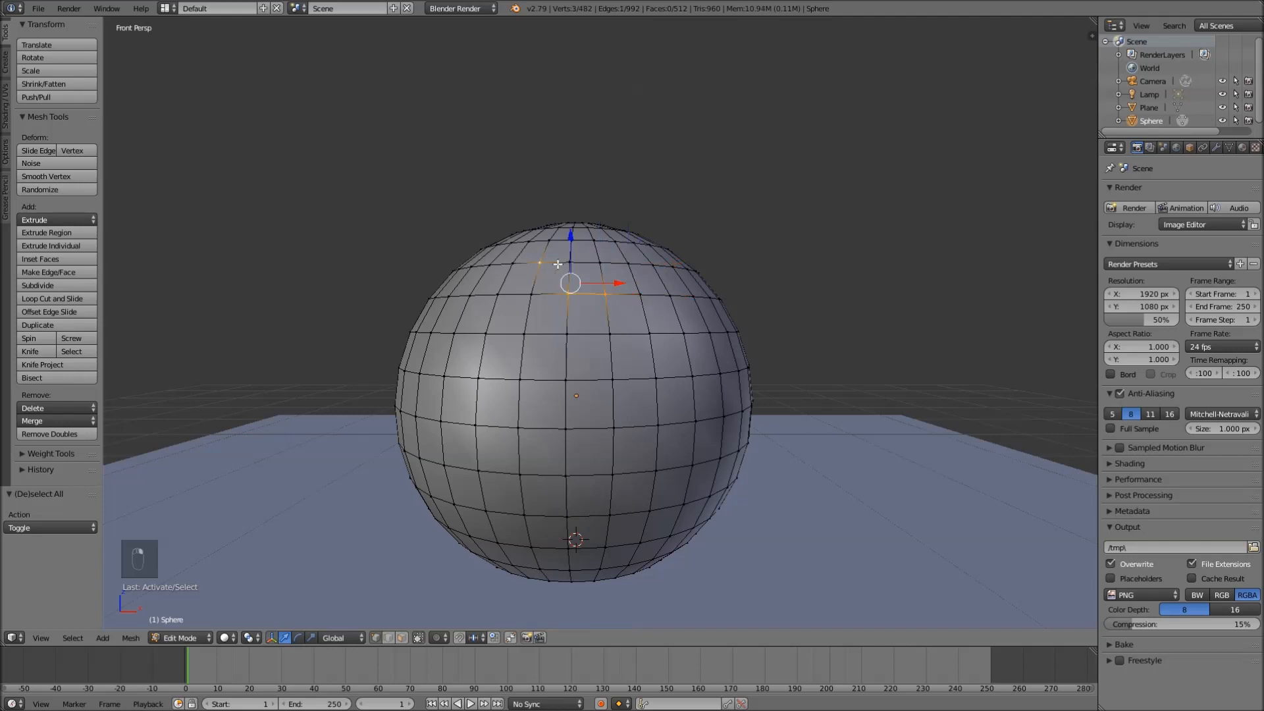
# - Clear the selection and paint-select vertices on the sphere's upper front with Circle Select
pyautogui.press('a')
pyautogui.press('c')
pyautogui.moveTo(656, 291)
pyautogui.mouseDown()
pyautogui.moveTo(672, 276)
pyautogui.moveTo(654, 259)
pyautogui.moveTo(725, 290)
pyautogui.moveTo(750, 359)
pyautogui.mouseUp()
# - Clear the painted selection, border-select a rectangular patch of vertices on the sphere's upper front, and deselect everything
pyautogui.press('a')
pyautogui.press('b')
pyautogui.press('b')
pyautogui.moveTo(559, 251); pyautogui.dragTo(447, 363)
pyautogui.press('a')
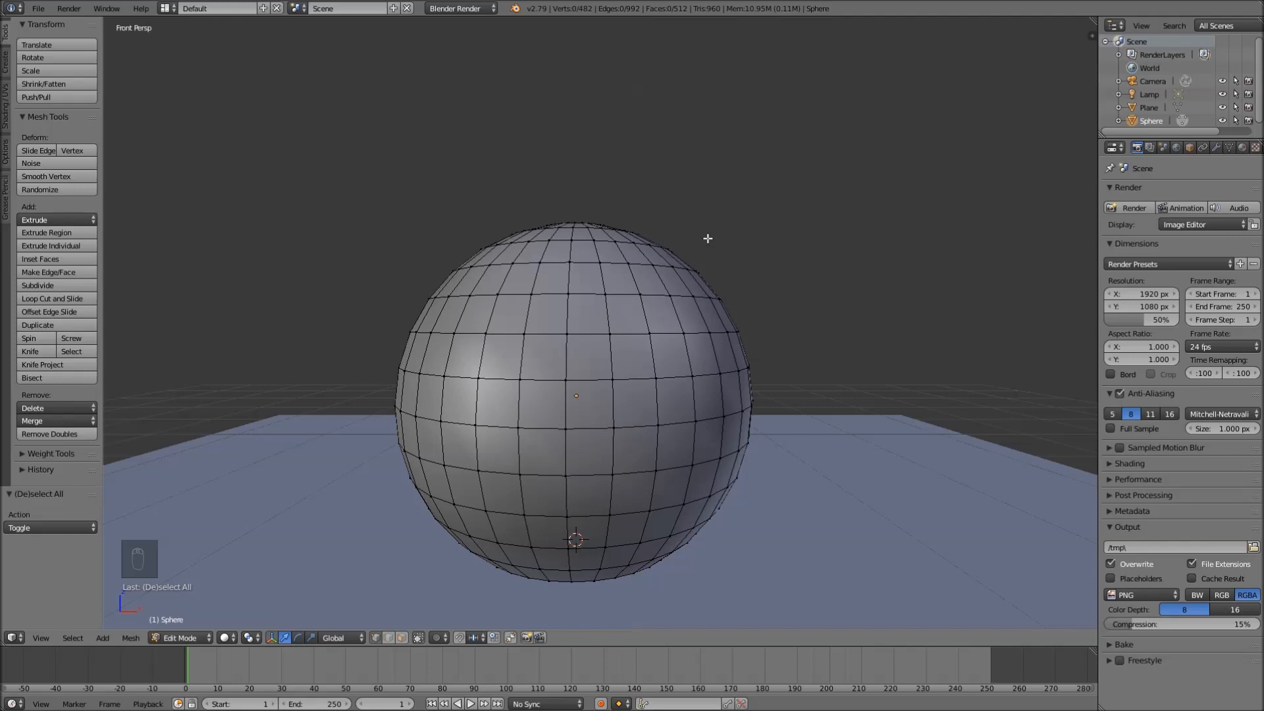
# - Switch the viewport shading to Wireframe, toggle between wireframe and solid, and finish in solid shading
pyautogui.click(227, 637)
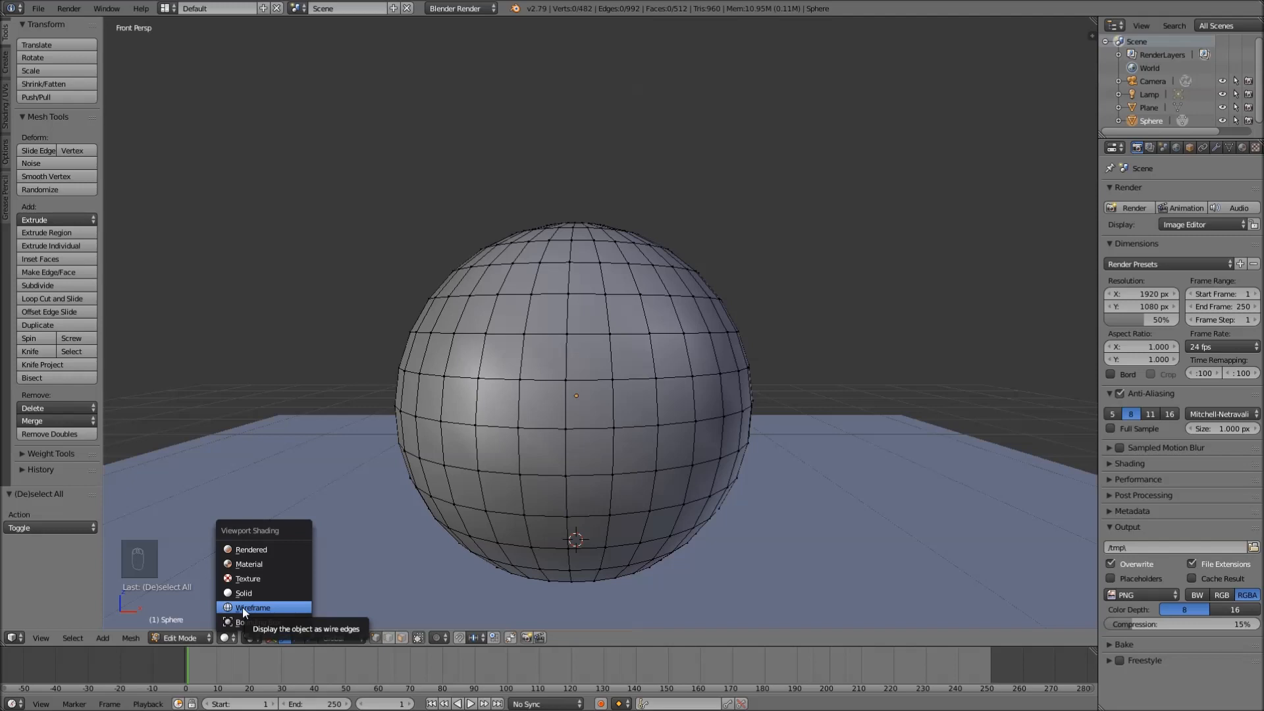
pyautogui.click(243, 608)
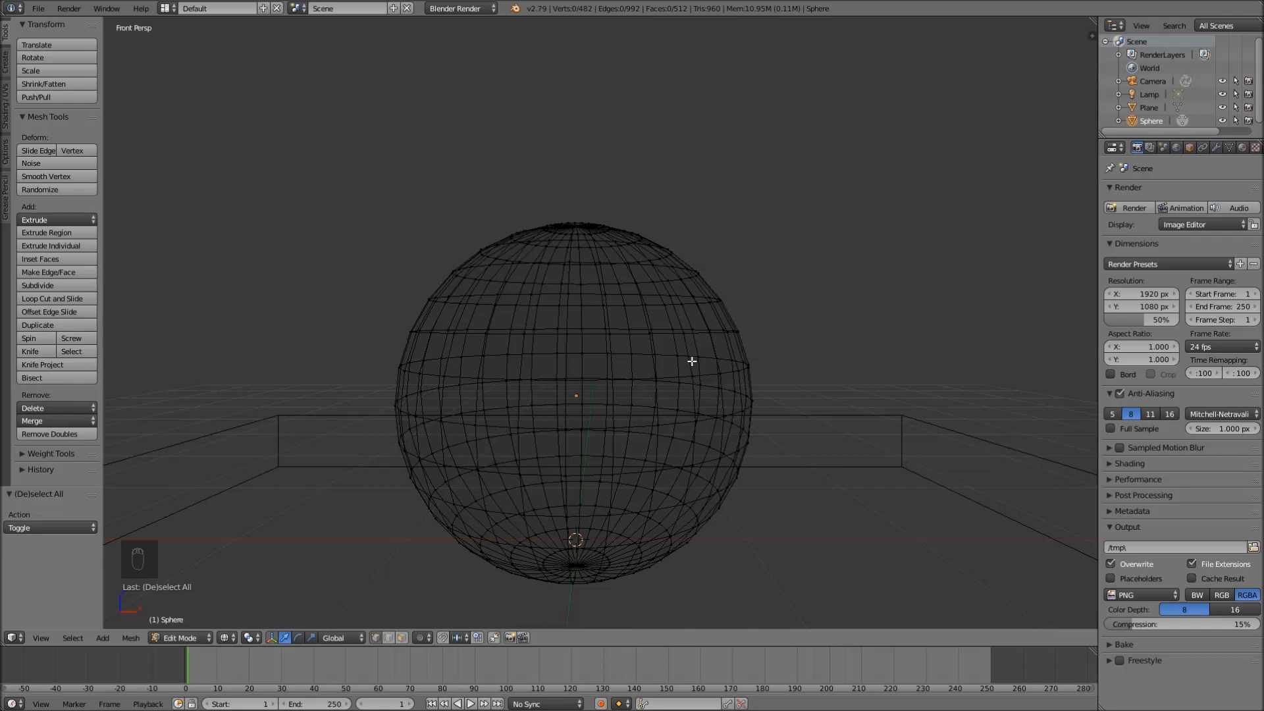
pyautogui.press('z')
pyautogui.press('z')
pyautogui.press('z')
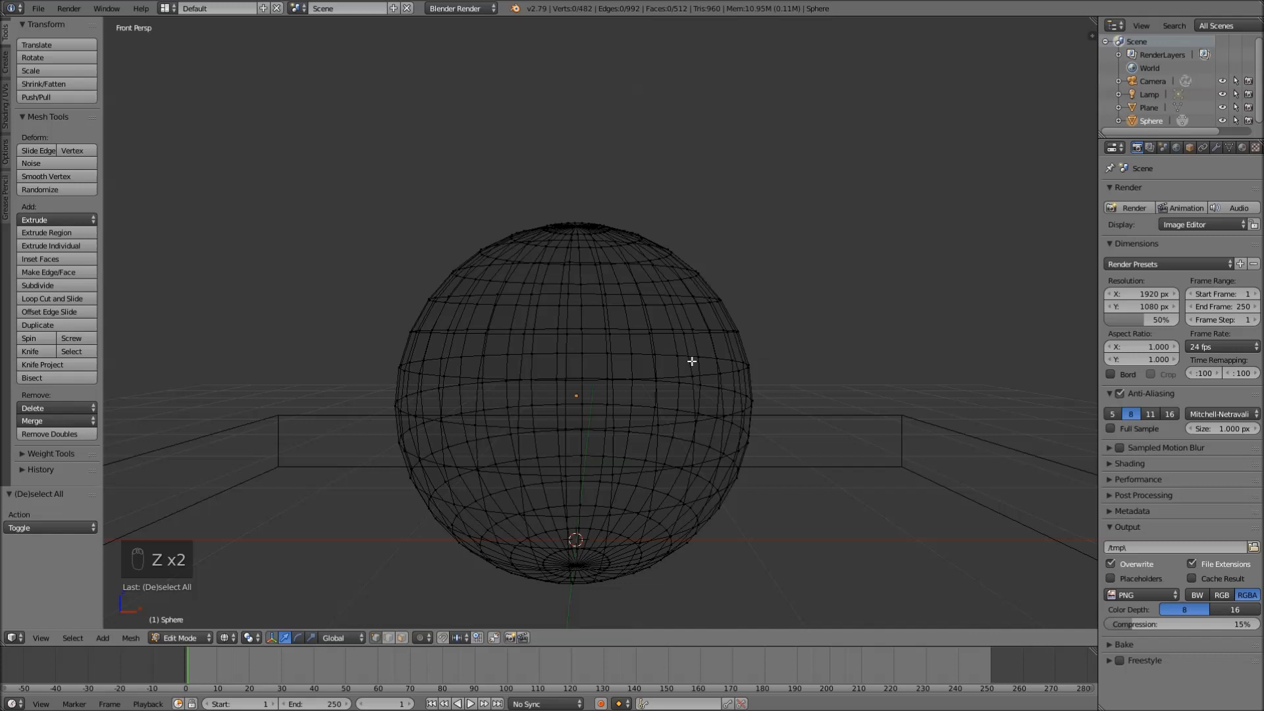
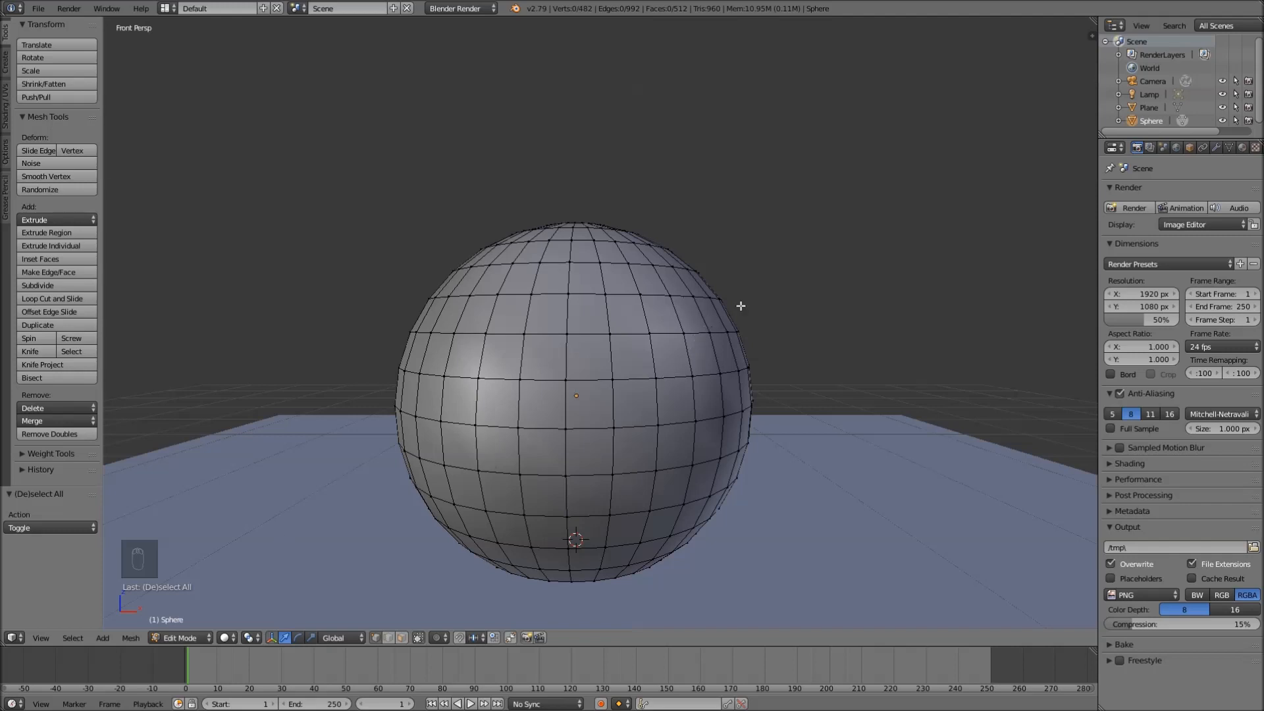
# - Circle-select a horizontal band of vertices across the sphere's front in solid shading, check the back side, and return to front view
pyautogui.press('c')
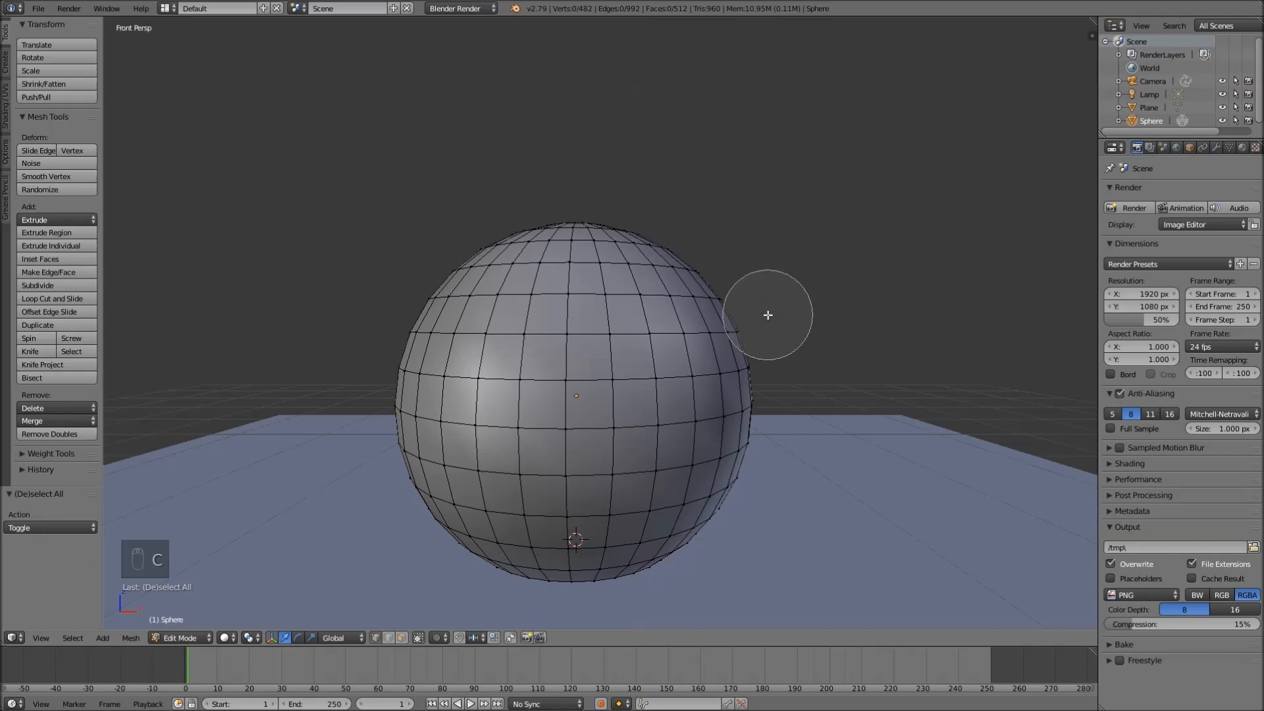
pyautogui.moveTo(748, 322)
pyautogui.mouseDown()
pyautogui.moveTo(460, 359)
pyautogui.moveTo(797, 362)
pyautogui.mouseUp()
pyautogui.moveTo(361, 367)
pyautogui.mouseDown()
pyautogui.moveTo(643, 412)
pyautogui.moveTo(820, 388)
pyautogui.mouseUp()
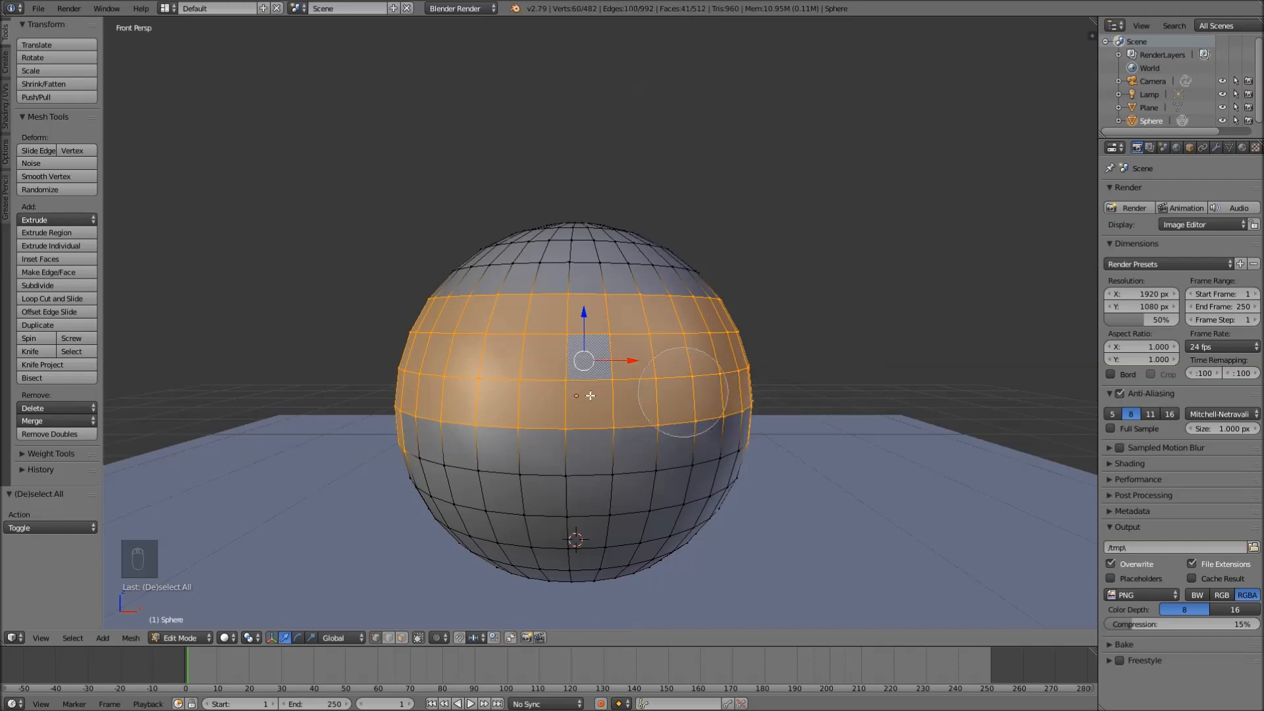
pyautogui.rightClick(391, 391)
pyautogui.moveTo(794, 217); pyautogui.dragTo(532, 229, button='middle')
pyautogui.scroll(-4, 532, 229)
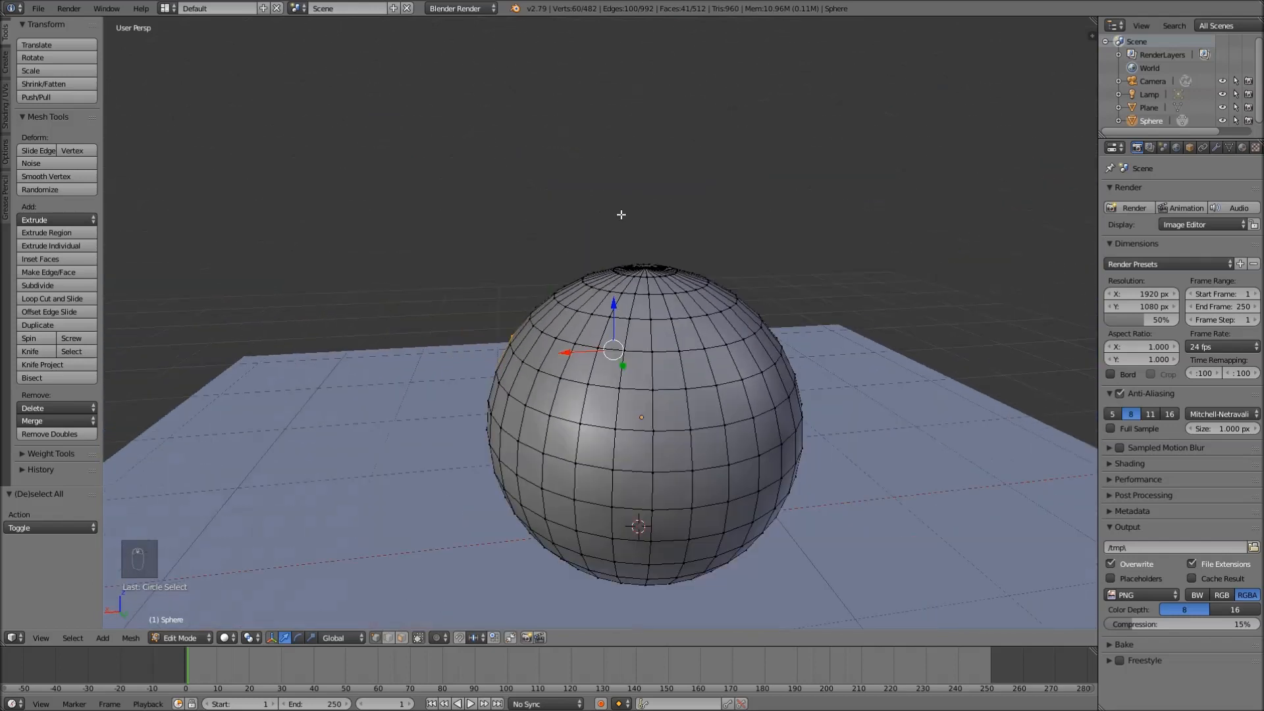
pyautogui.moveTo(671, 245); pyautogui.dragTo(619, 233, button='middle')
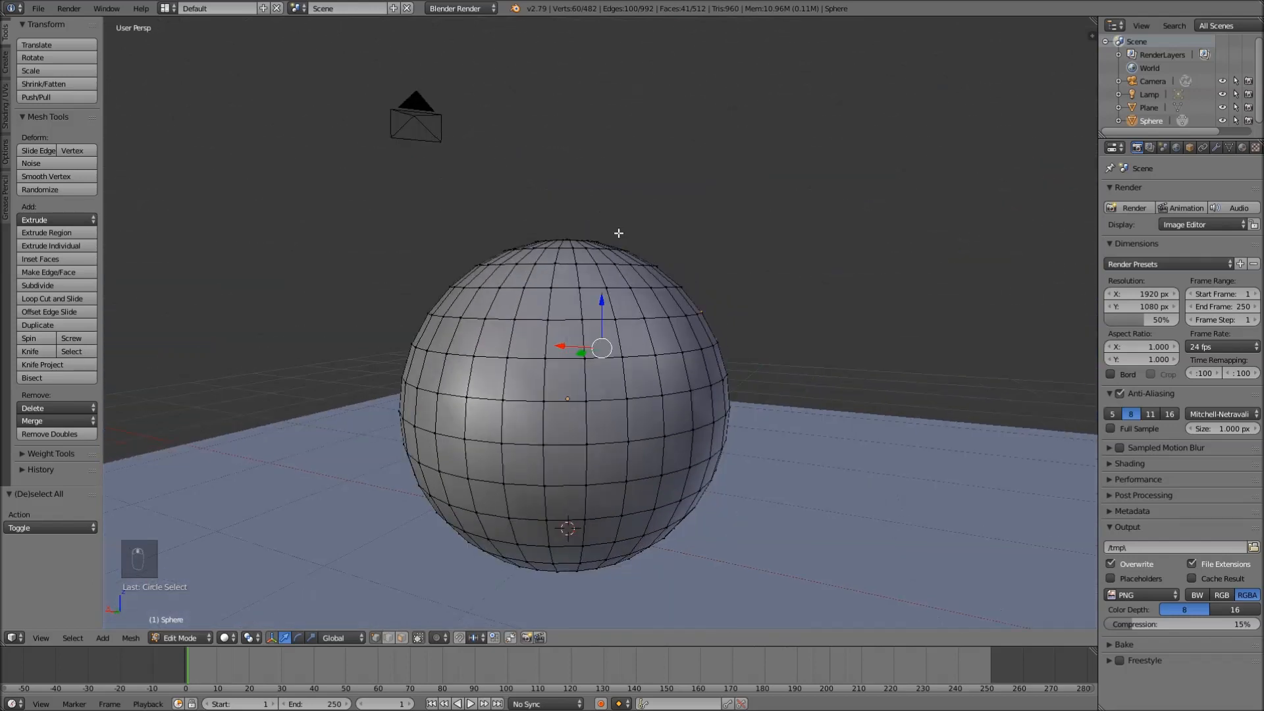
pyautogui.press('KP_1')
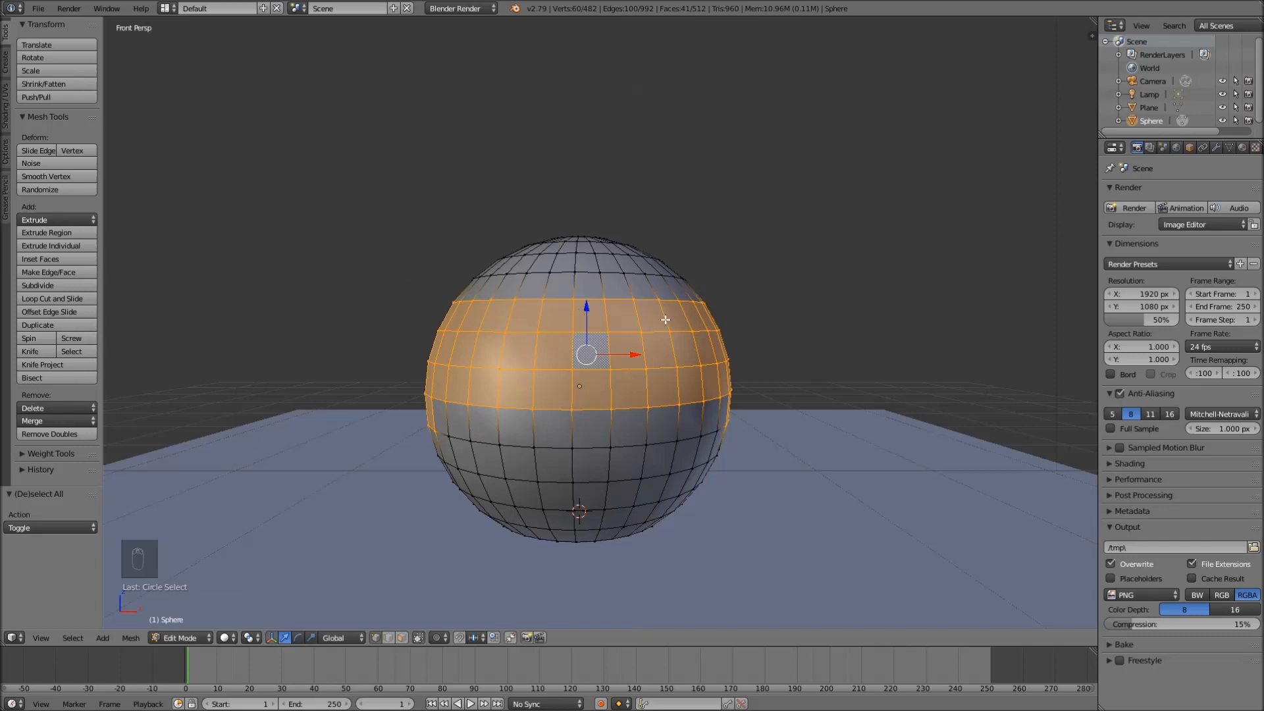
# - Clear the selection, circle-select a band of vertices above the sphere's middle in wireframe, and return to solid shading
pyautogui.press('a')
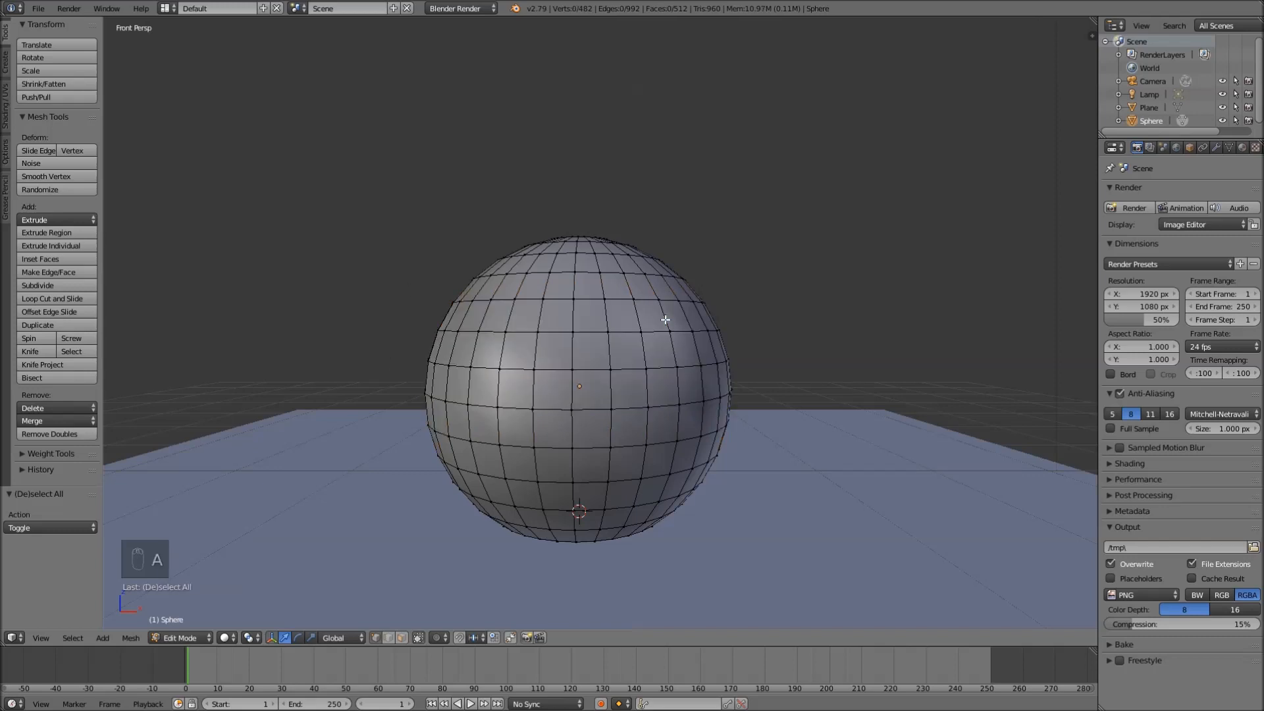
pyautogui.press('z')
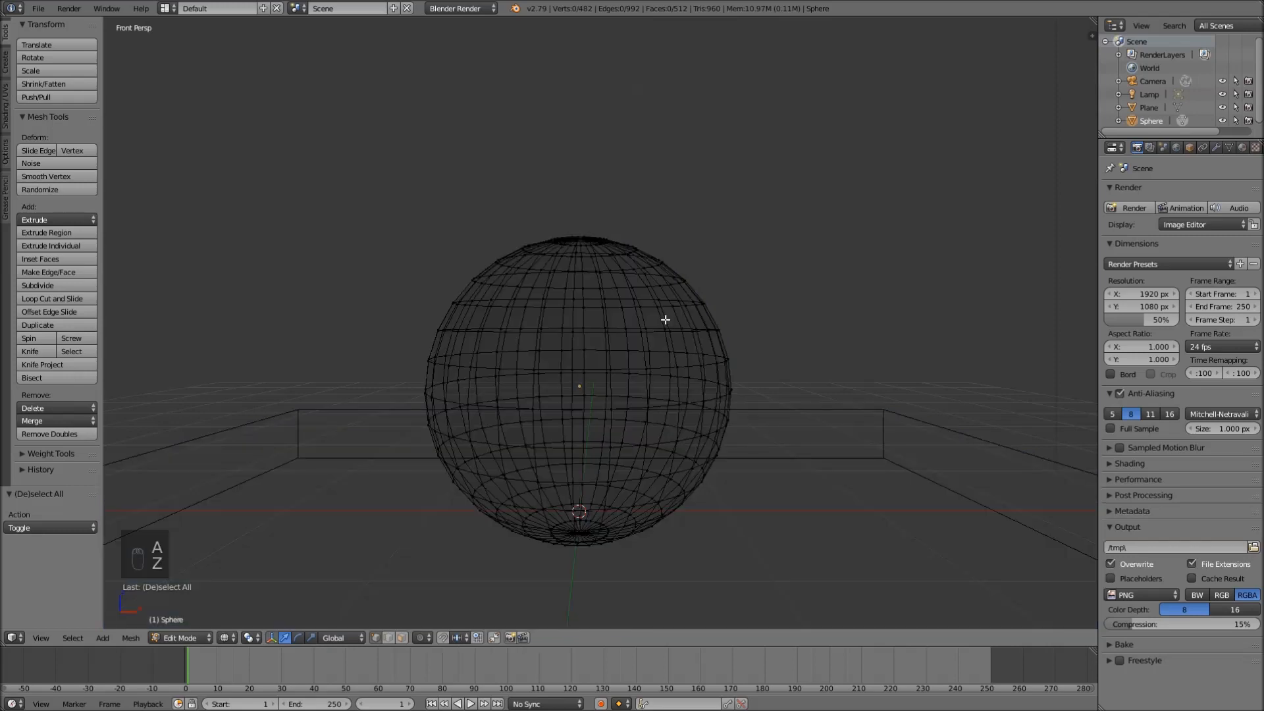
pyautogui.press('c')
pyautogui.moveTo(778, 334)
pyautogui.mouseDown()
pyautogui.moveTo(390, 334)
pyautogui.moveTo(774, 325)
pyautogui.mouseUp()
pyautogui.rightClick(774, 326)
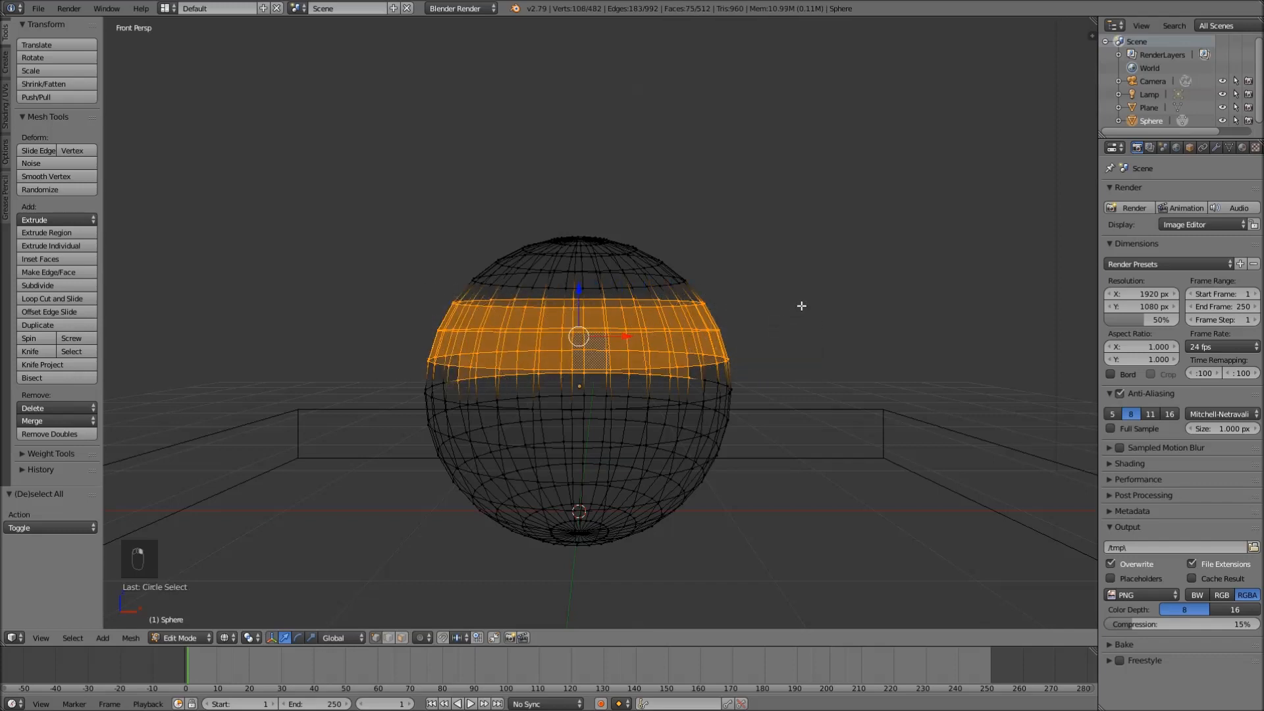
pyautogui.press('z')
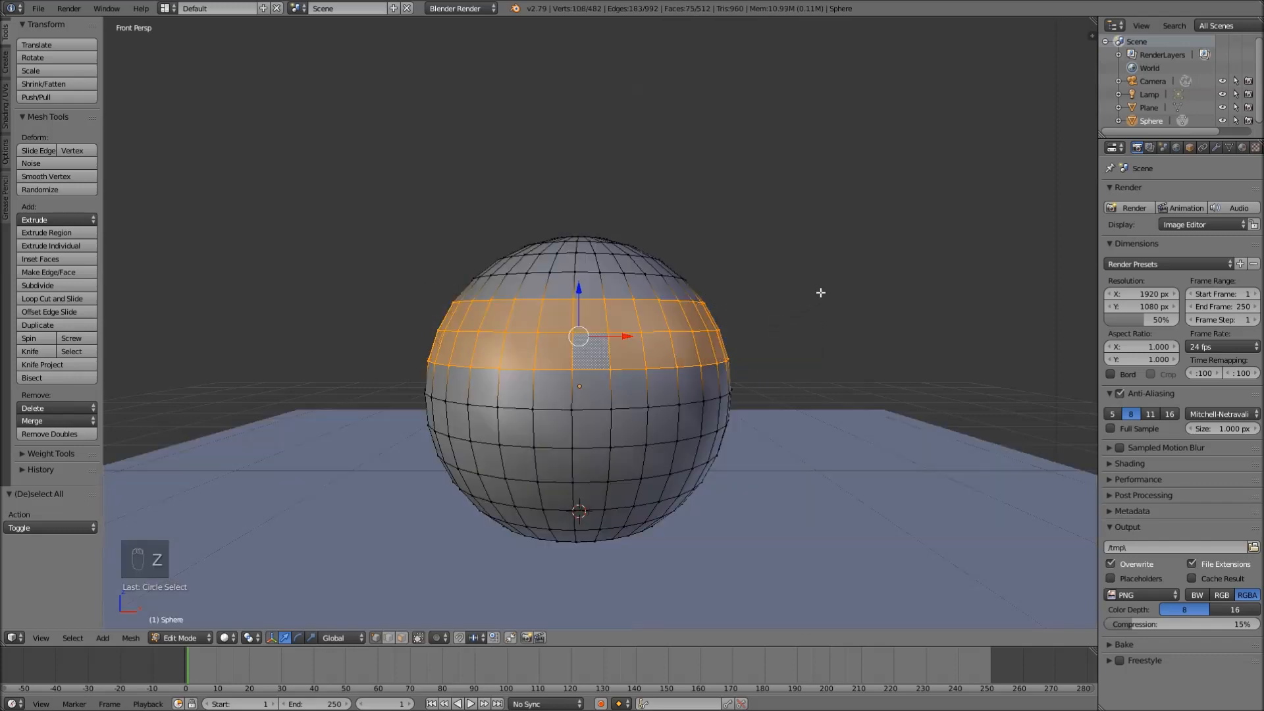
# - Examine from all sides how far the selected band runs around the sphere, ending in front view
pyautogui.scroll(2, 820, 293)
pyautogui.moveTo(804, 294); pyautogui.dragTo(554, 287, button='middle')
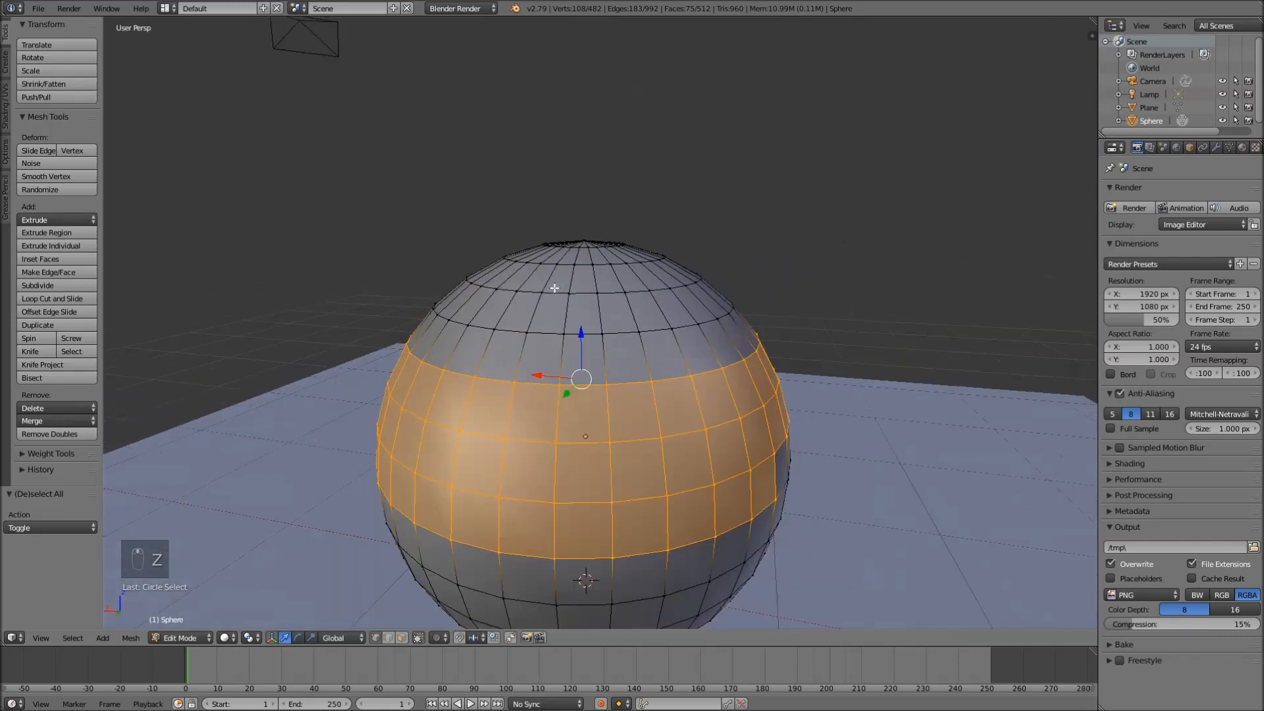
pyautogui.scroll(-4, 554, 288)
pyautogui.scroll(-3, 573, 316)
pyautogui.scroll(7, 593, 341)
pyautogui.moveTo(593, 341); pyautogui.dragTo(729, 352, button='middle')
pyautogui.scroll(-2, 729, 352)
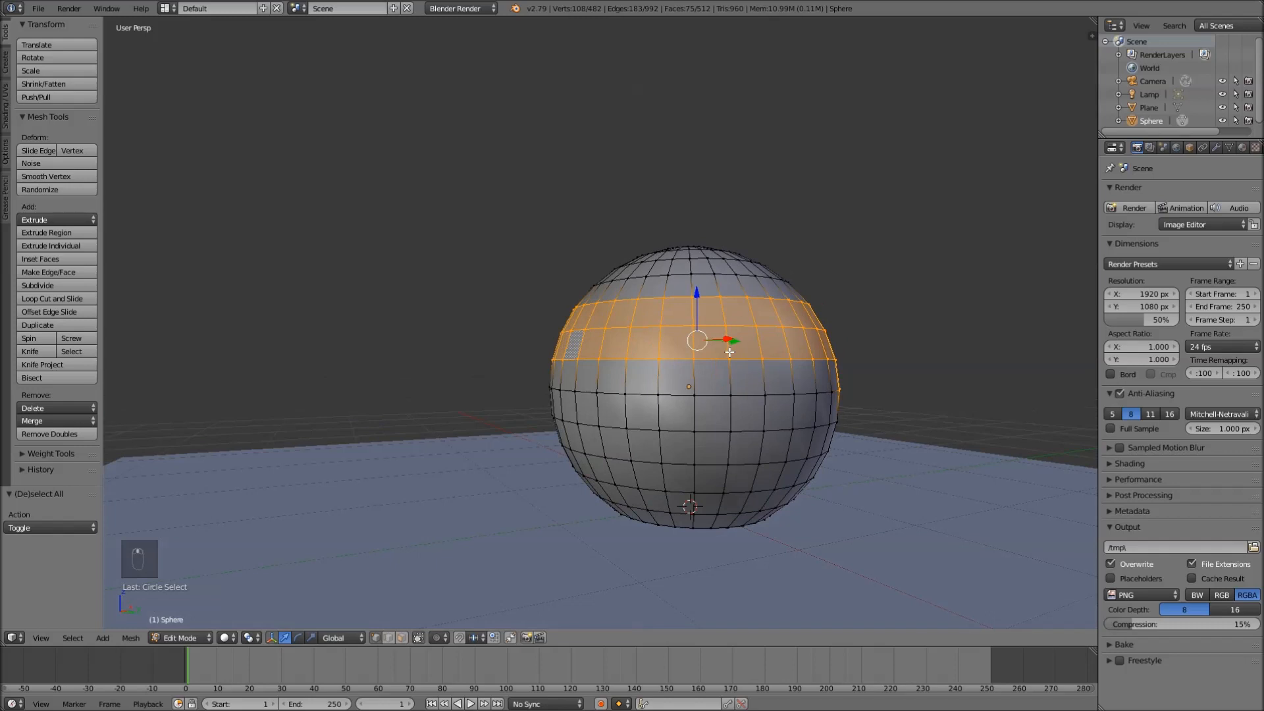
pyautogui.press('KP_1')
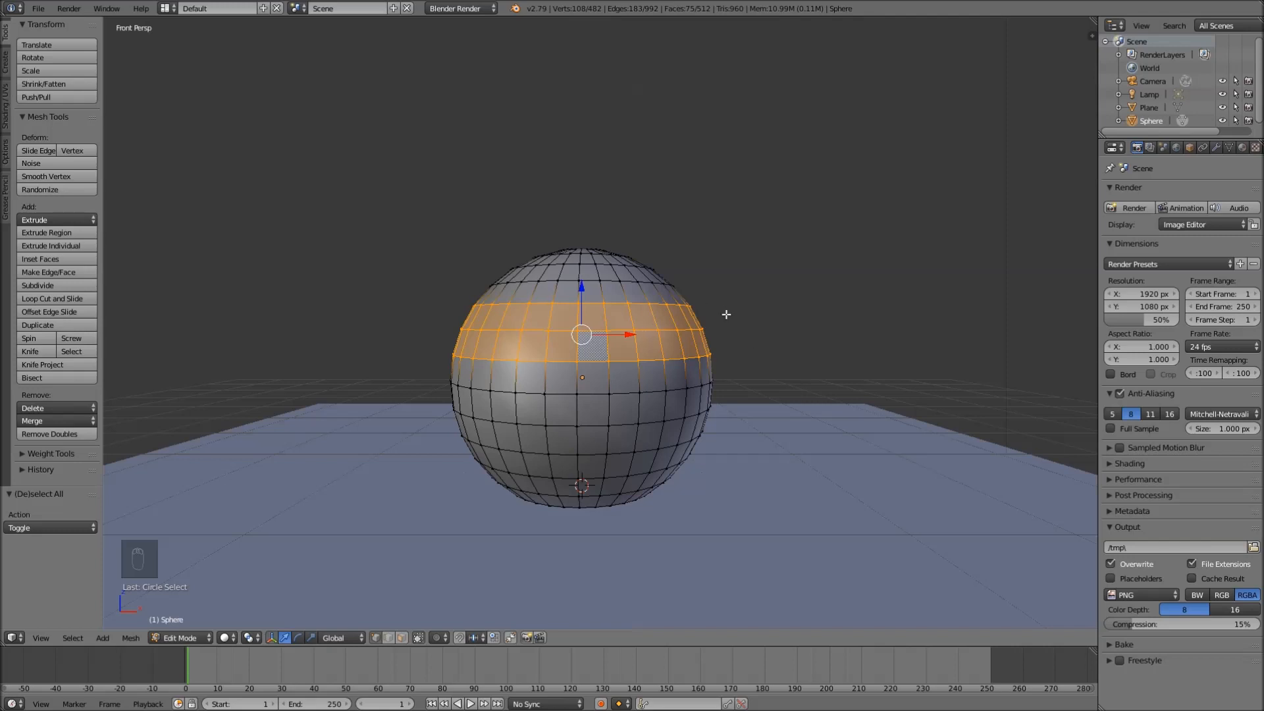
# - Clear the selection, border-select the sphere's upper half in wireframe, and check the back in solid shading before returning to front view
pyautogui.press('a')
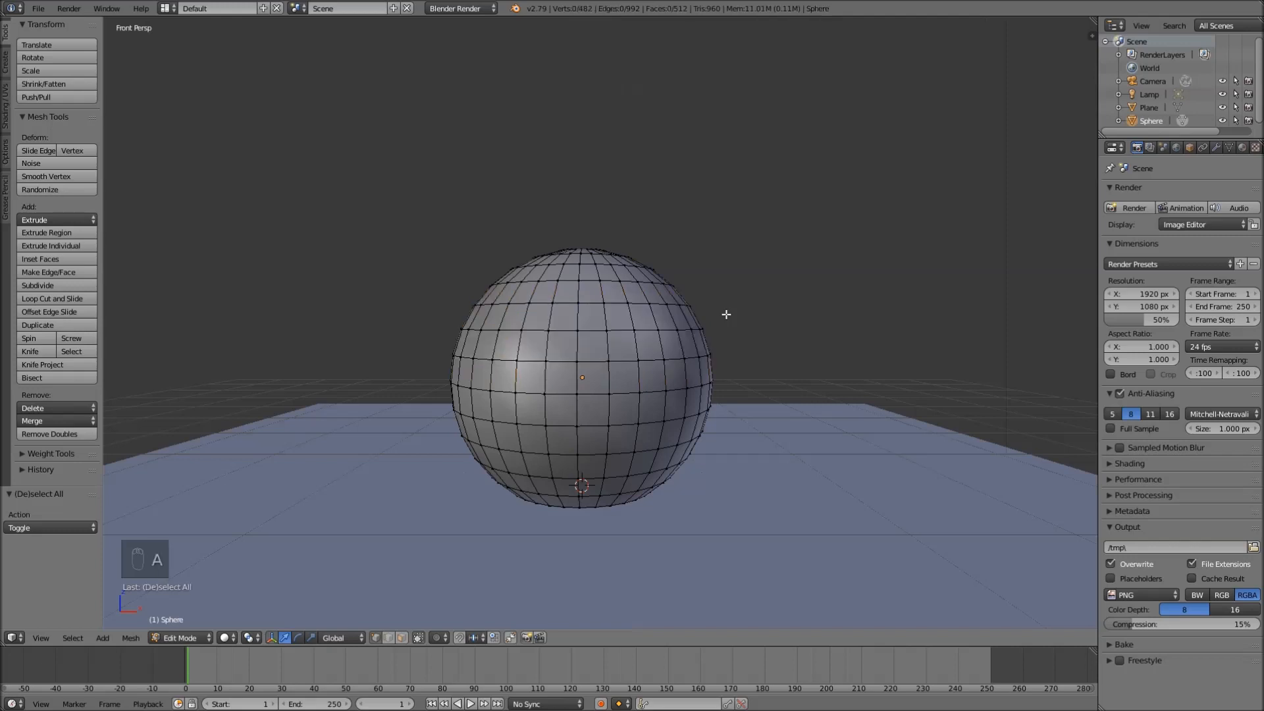
pyautogui.press('z')
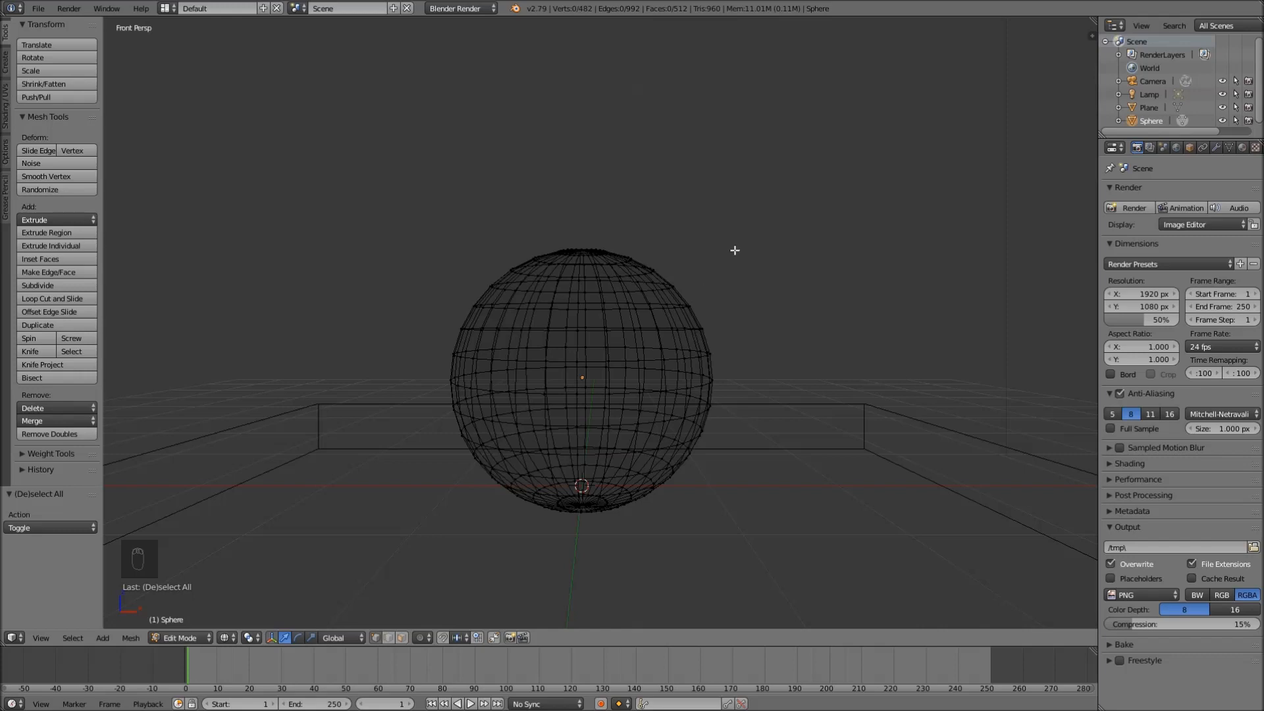
pyautogui.press('b')
pyautogui.moveTo(830, 173); pyautogui.dragTo(388, 379)
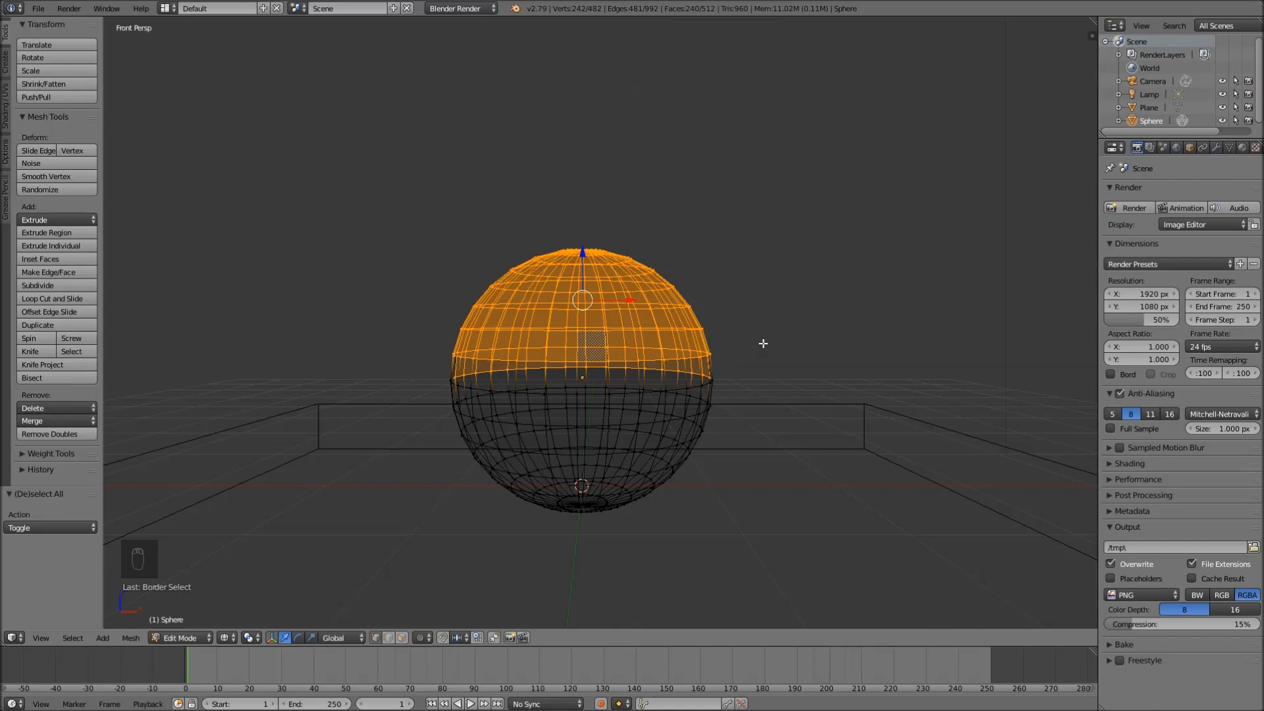
pyautogui.press('z')
pyautogui.moveTo(777, 347); pyautogui.dragTo(668, 348, button='middle')
pyautogui.moveTo(849, 359); pyautogui.dragTo(731, 366, button='middle')
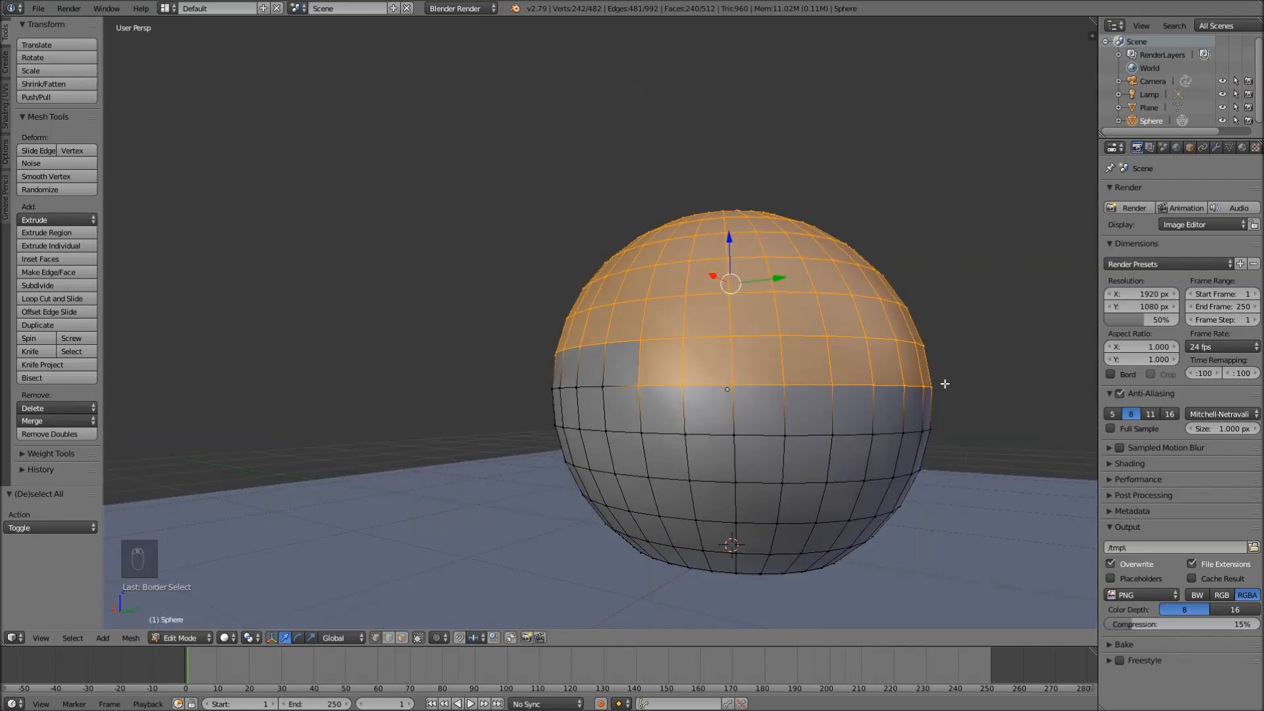
pyautogui.press('KP_1')
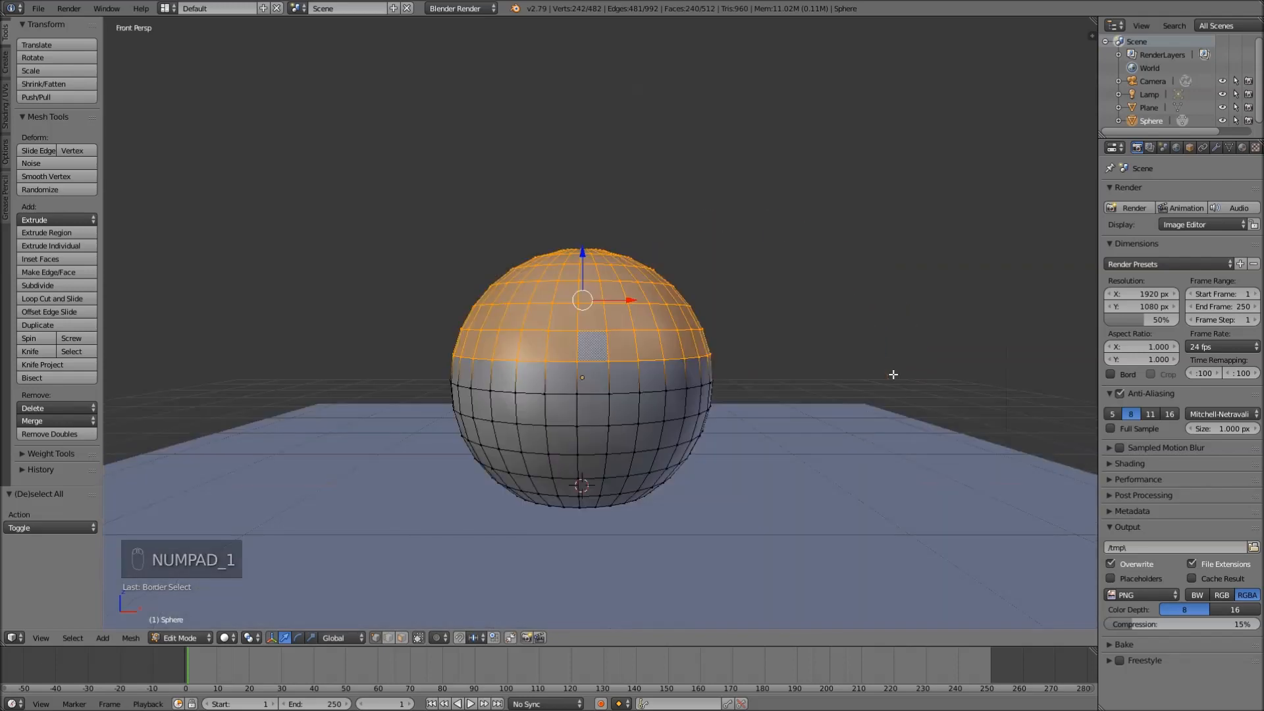
# - Clear the selection and border-select the sphere's upper cap, down to the second ring above its middle, in orthographic wireframe view
pyautogui.press('z')
pyautogui.press('a')
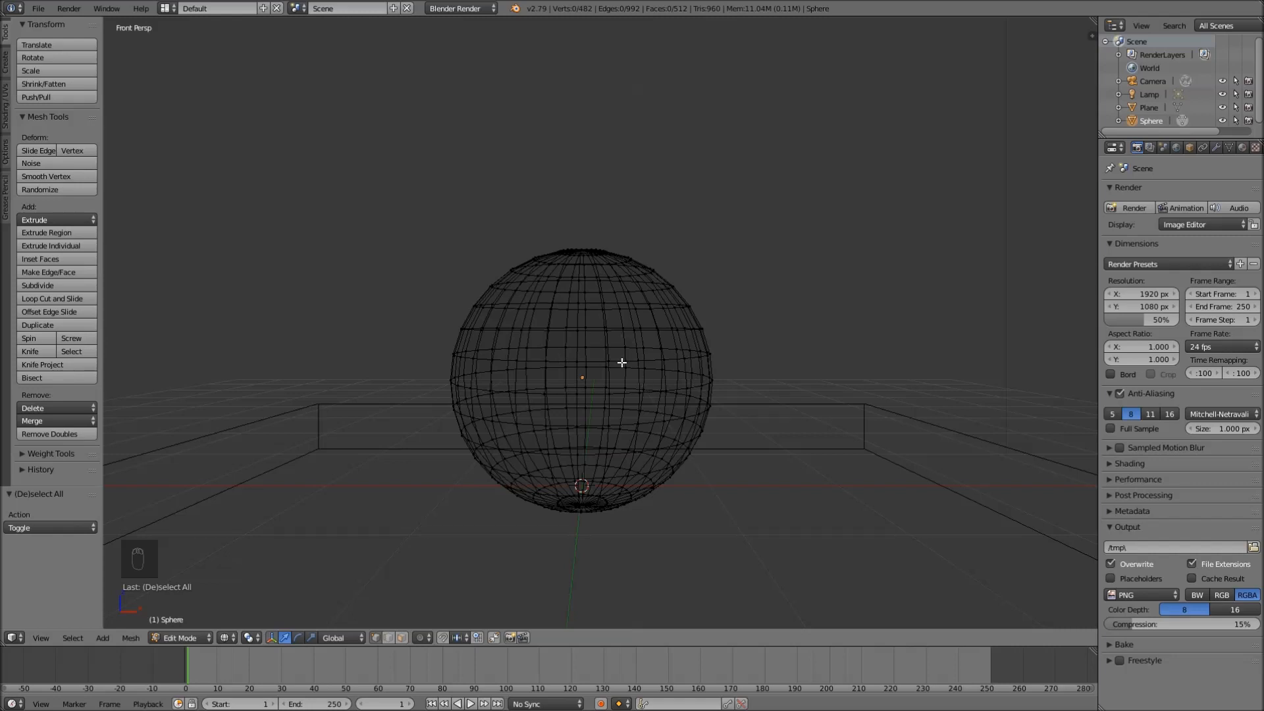
pyautogui.press('KP_5')
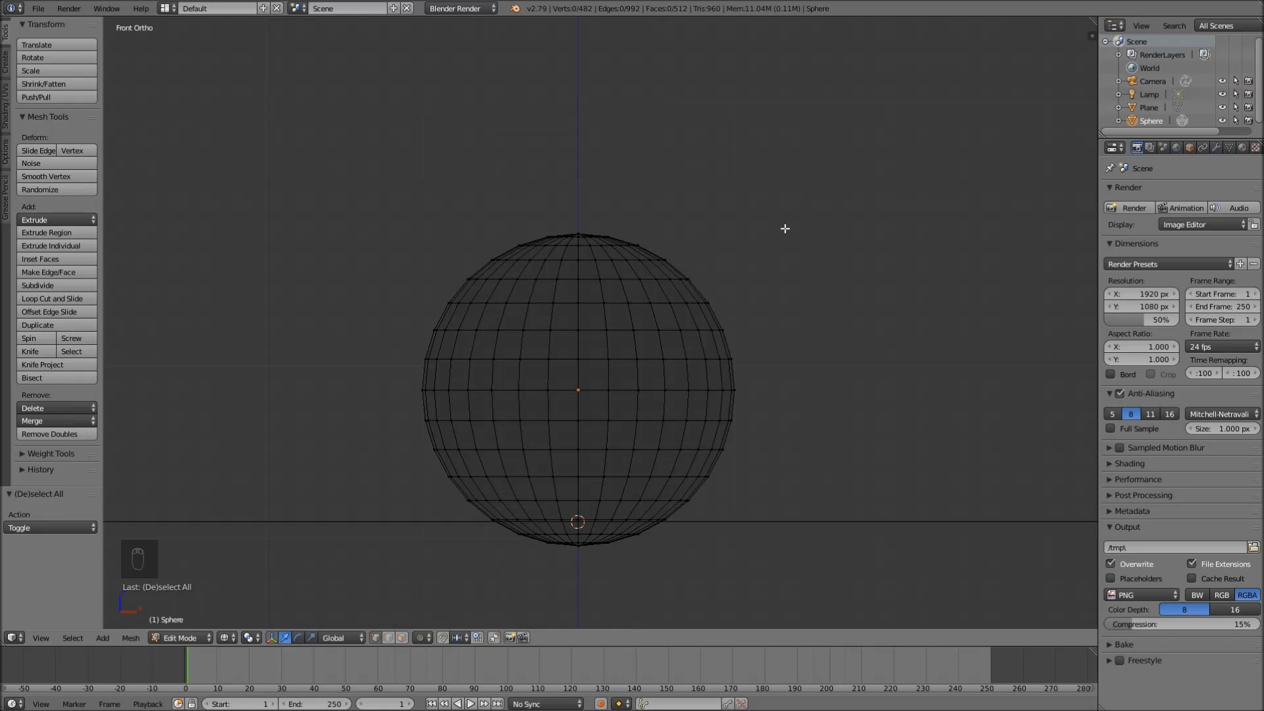
pyautogui.press('b')
pyautogui.moveTo(878, 126); pyautogui.dragTo(362, 343)
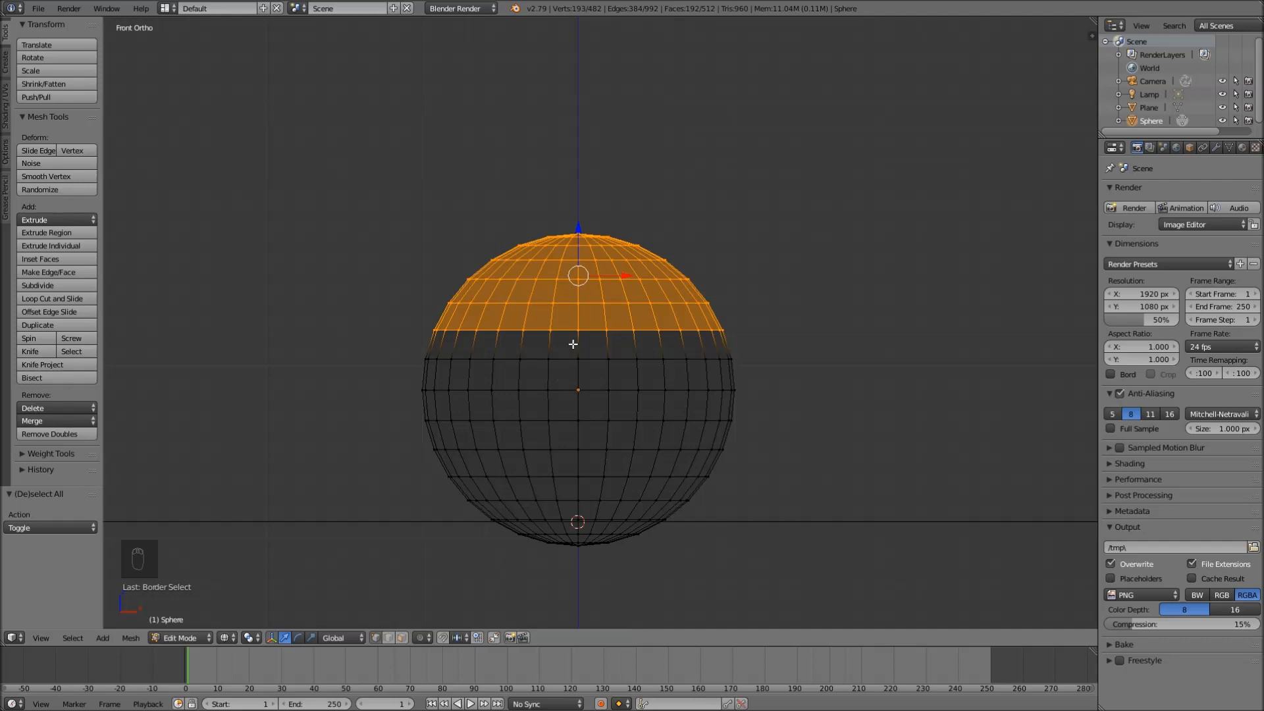
# - Try deleting the selected cap as Faces and as Vertices, undoing each deletion
pyautogui.press('x')
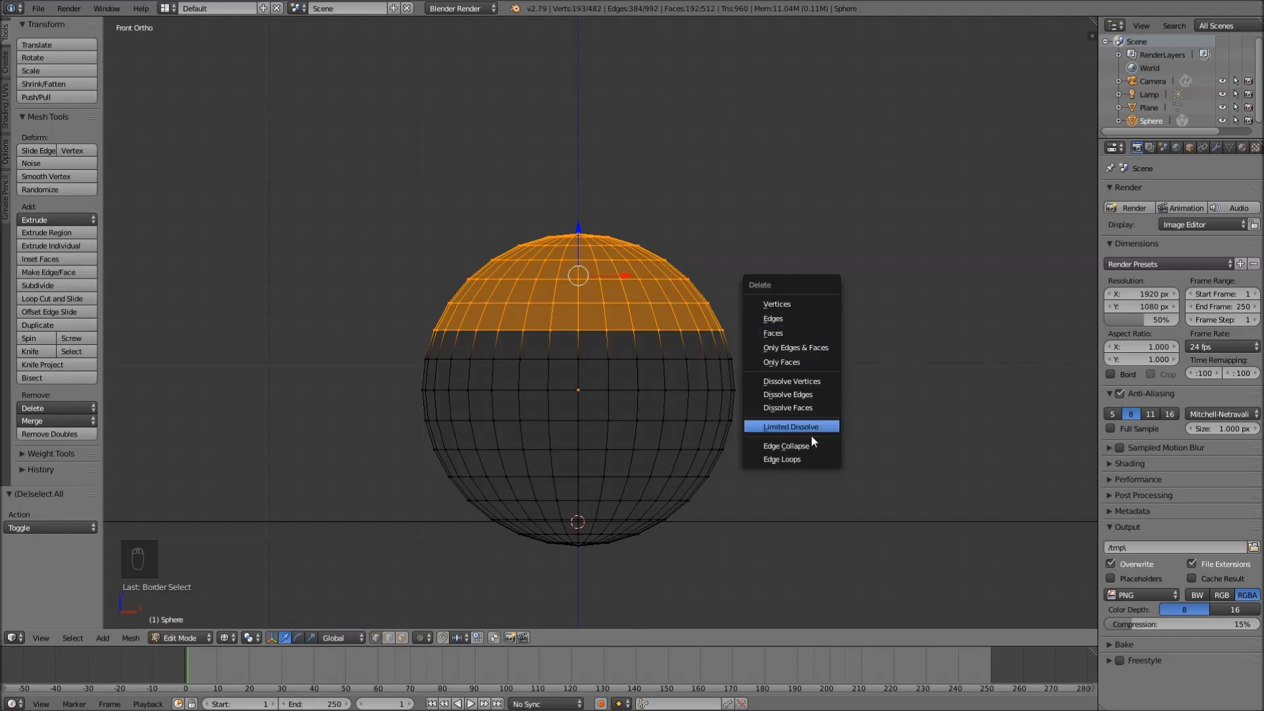
pyautogui.click(796, 332)
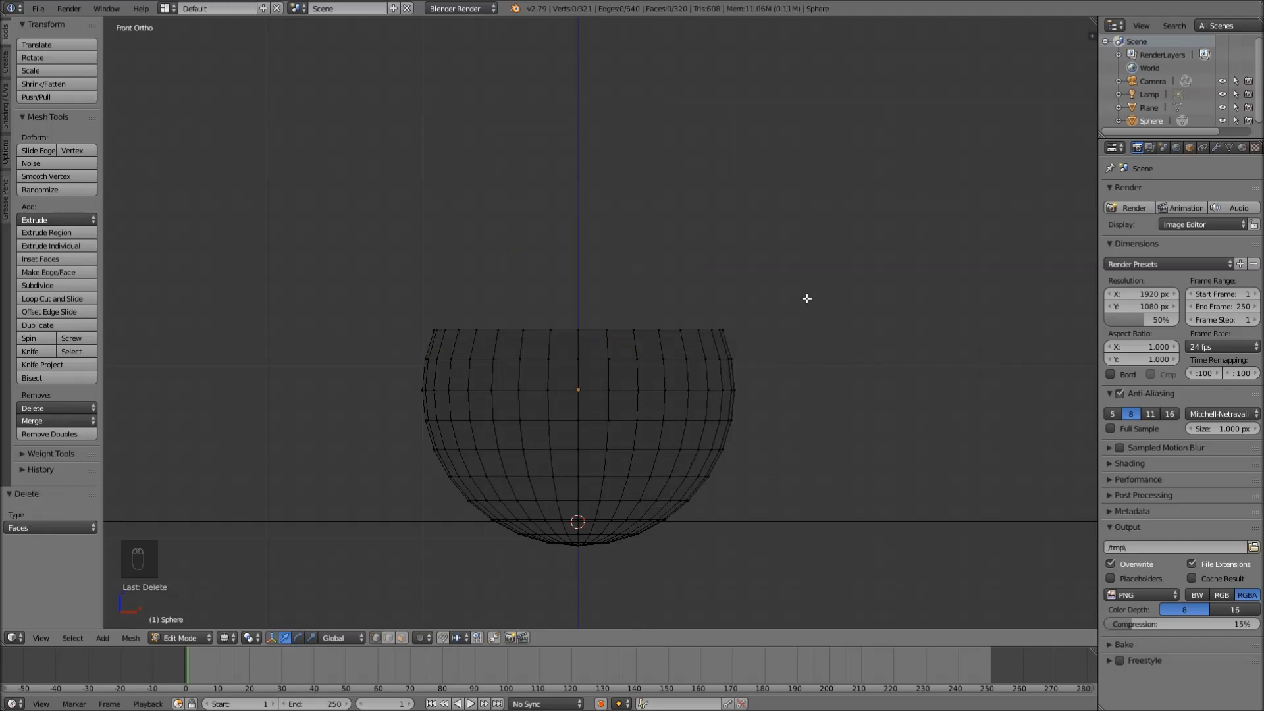
pyautogui.hotkey('ctrl', 'z')
pyautogui.press('x')
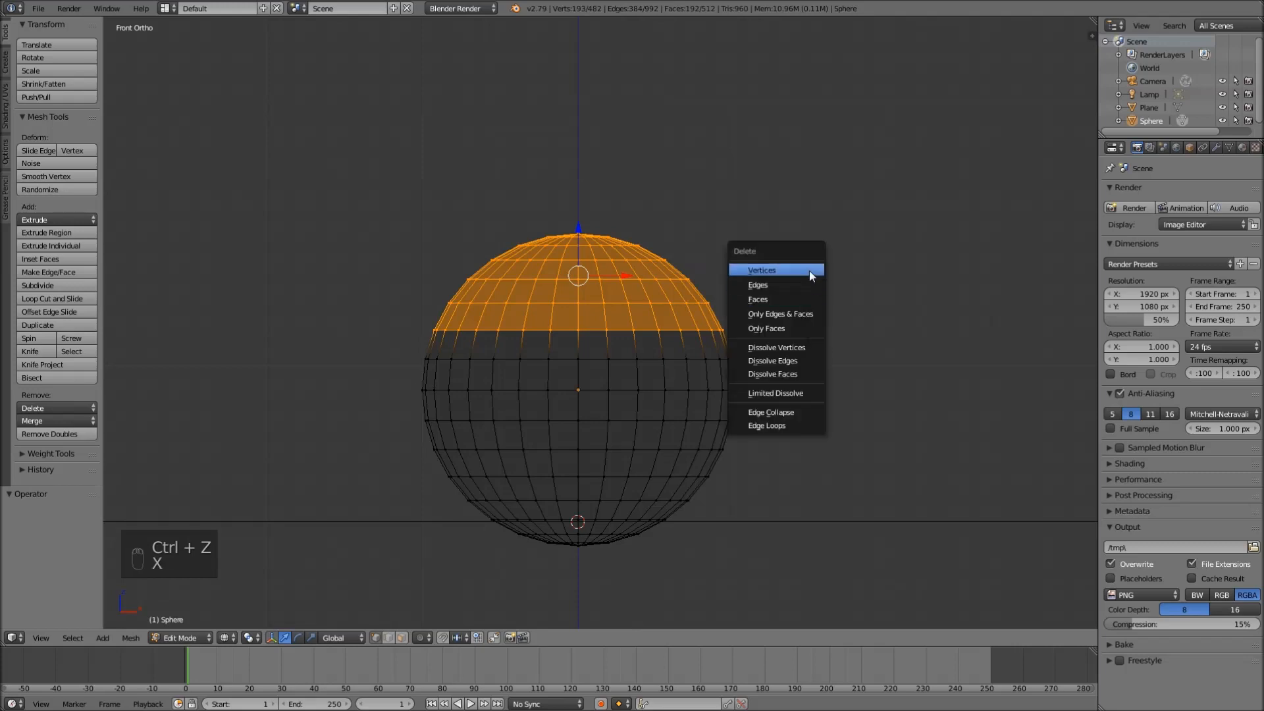
pyautogui.click(808, 270)
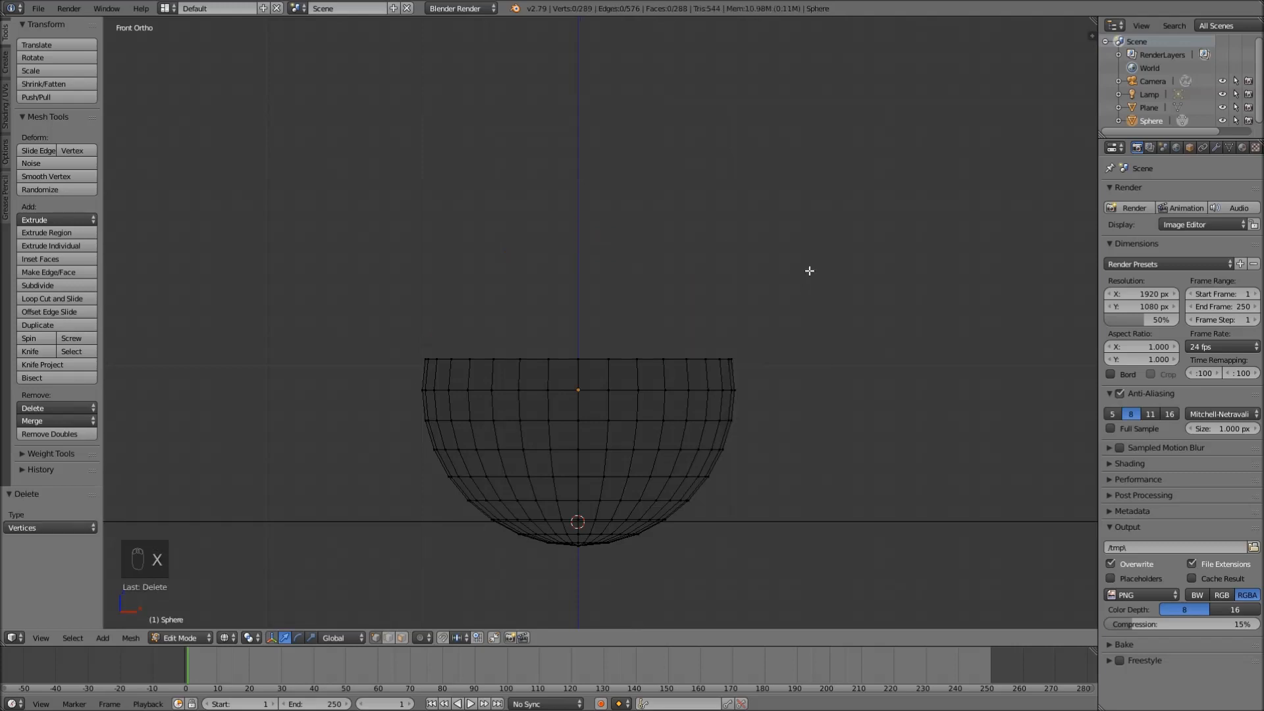
pyautogui.hotkey('ctrl', 'z')
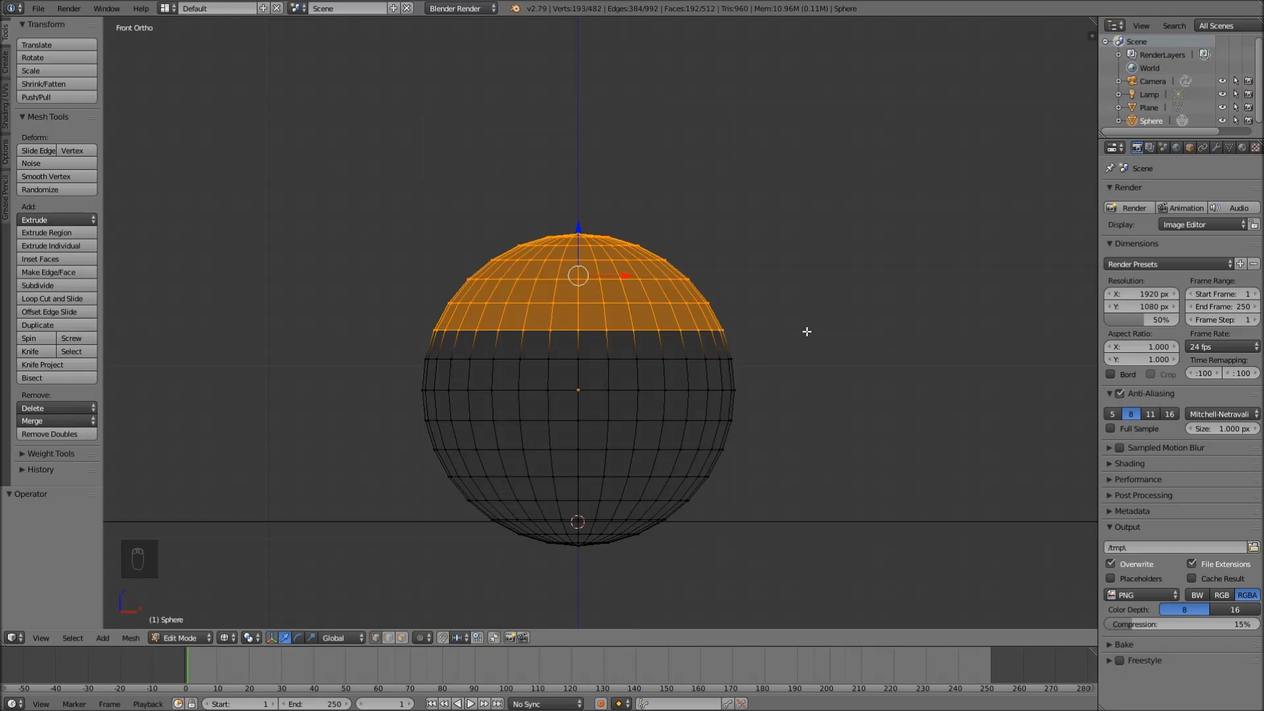
# - Delete the faces of the selected upper cap to open the sphere into a bowl
pyautogui.press('x')
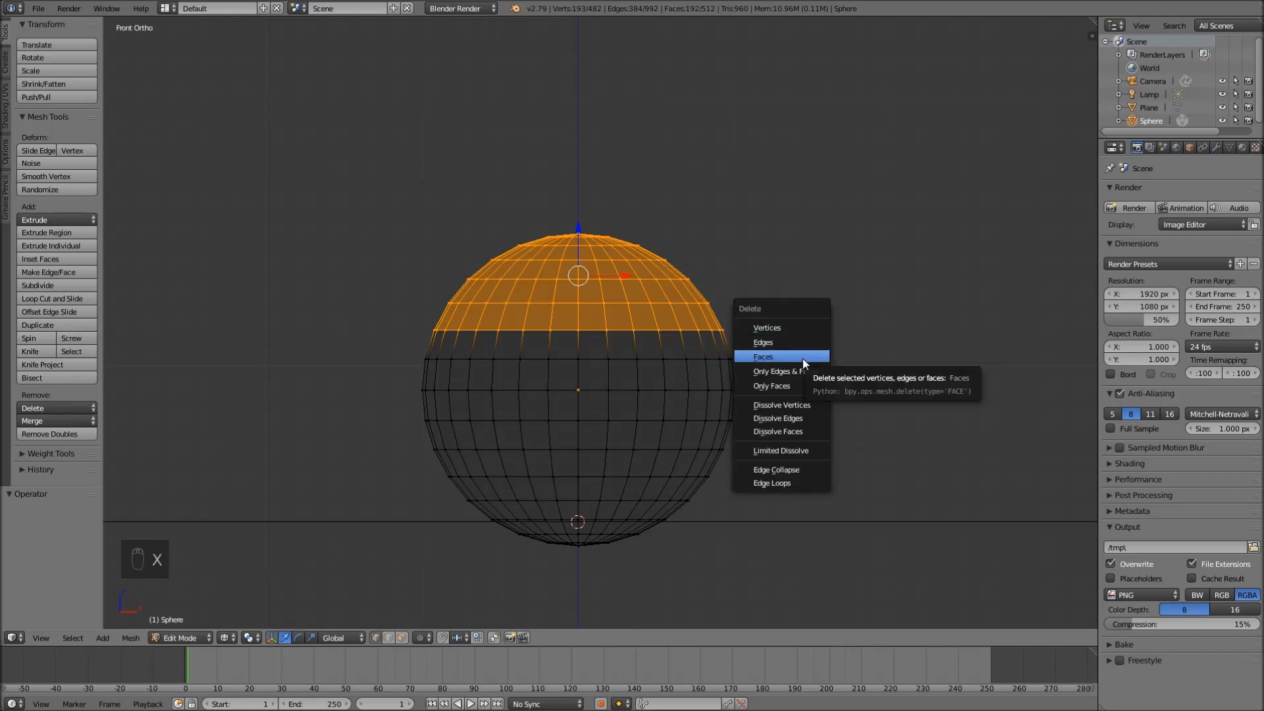
pyautogui.press('Escape')
pyautogui.press('x')
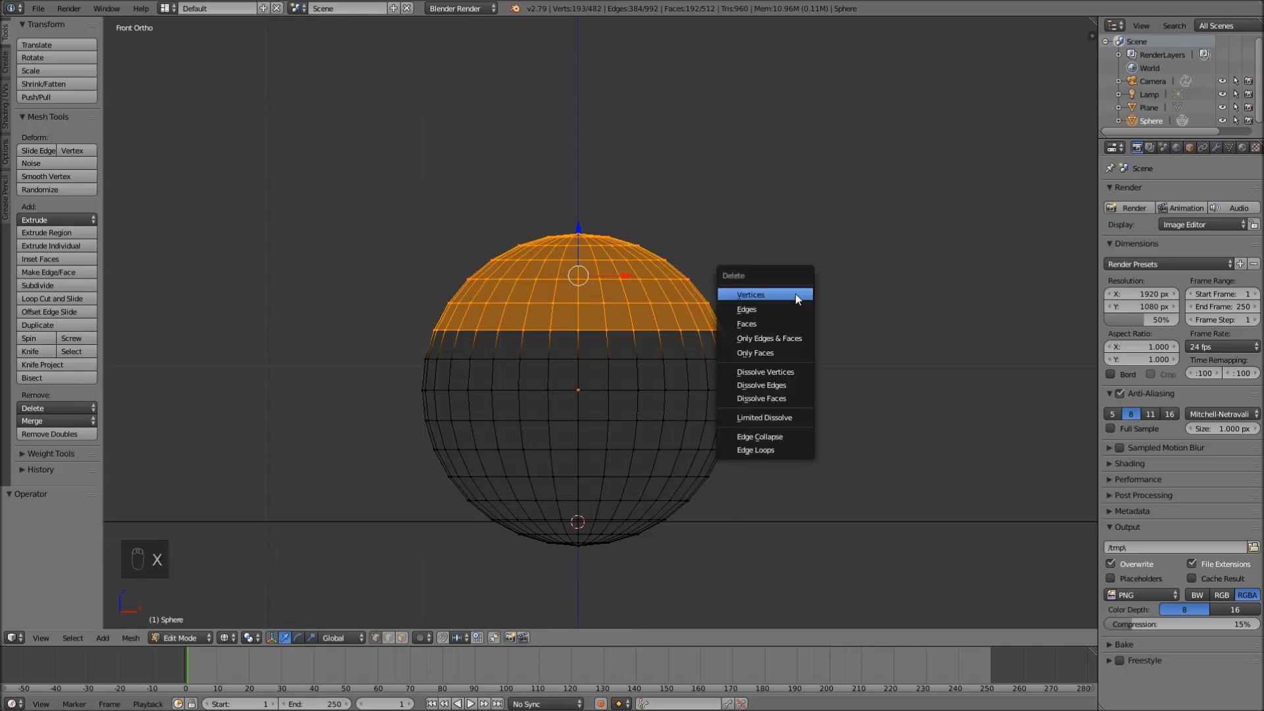
pyautogui.click(775, 327)
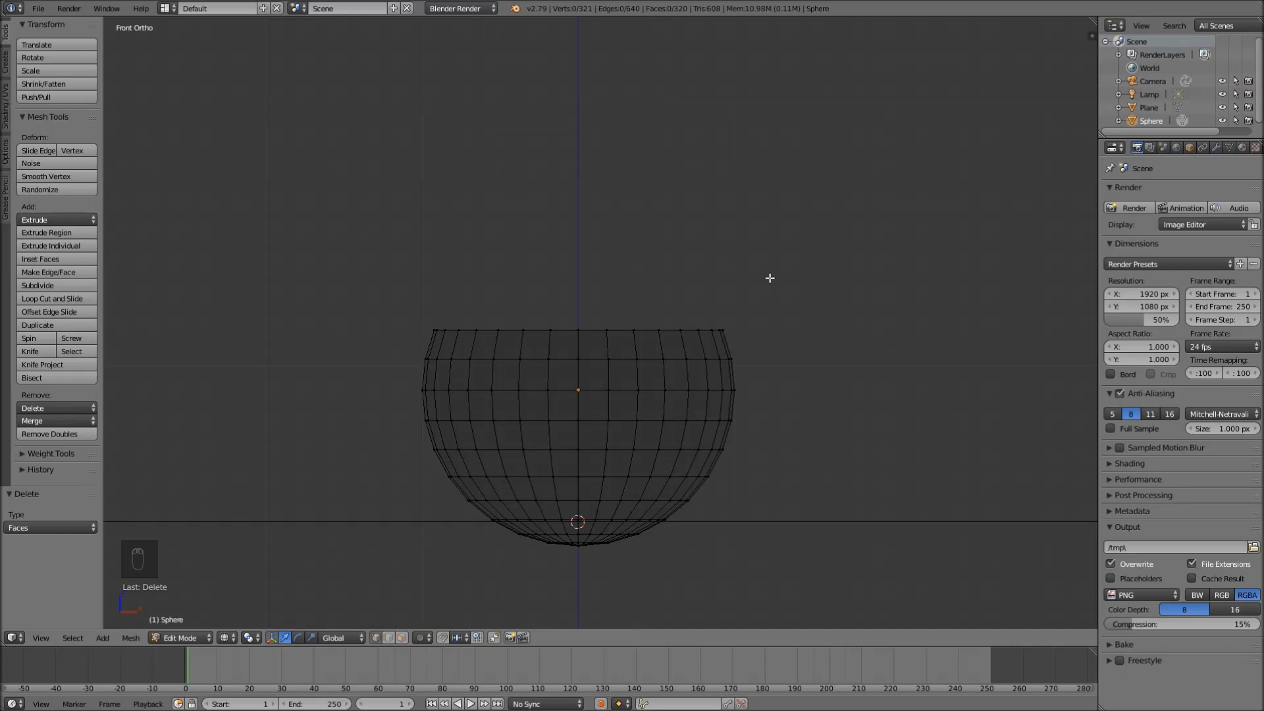
# - Return to perspective view with solid shading and look into the open bowl from above
pyautogui.press('KP_5')
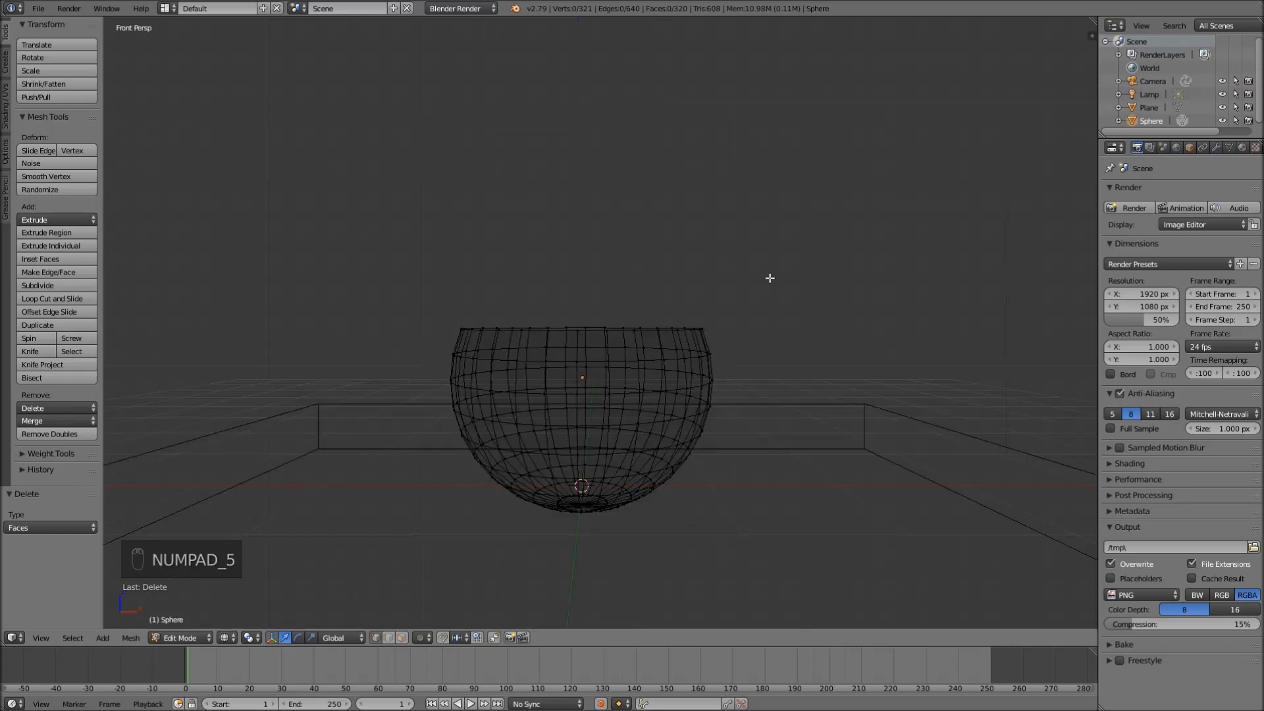
pyautogui.press('z')
pyautogui.moveTo(767, 277)
pyautogui.mouseDown(button='middle')
pyautogui.moveTo(716, 281)
pyautogui.moveTo(710, 309)
pyautogui.moveTo(753, 330)
pyautogui.moveTo(733, 291)
pyautogui.moveTo(688, 273)
pyautogui.moveTo(713, 263)
pyautogui.moveTo(730, 313)
pyautogui.mouseUp(button='middle')
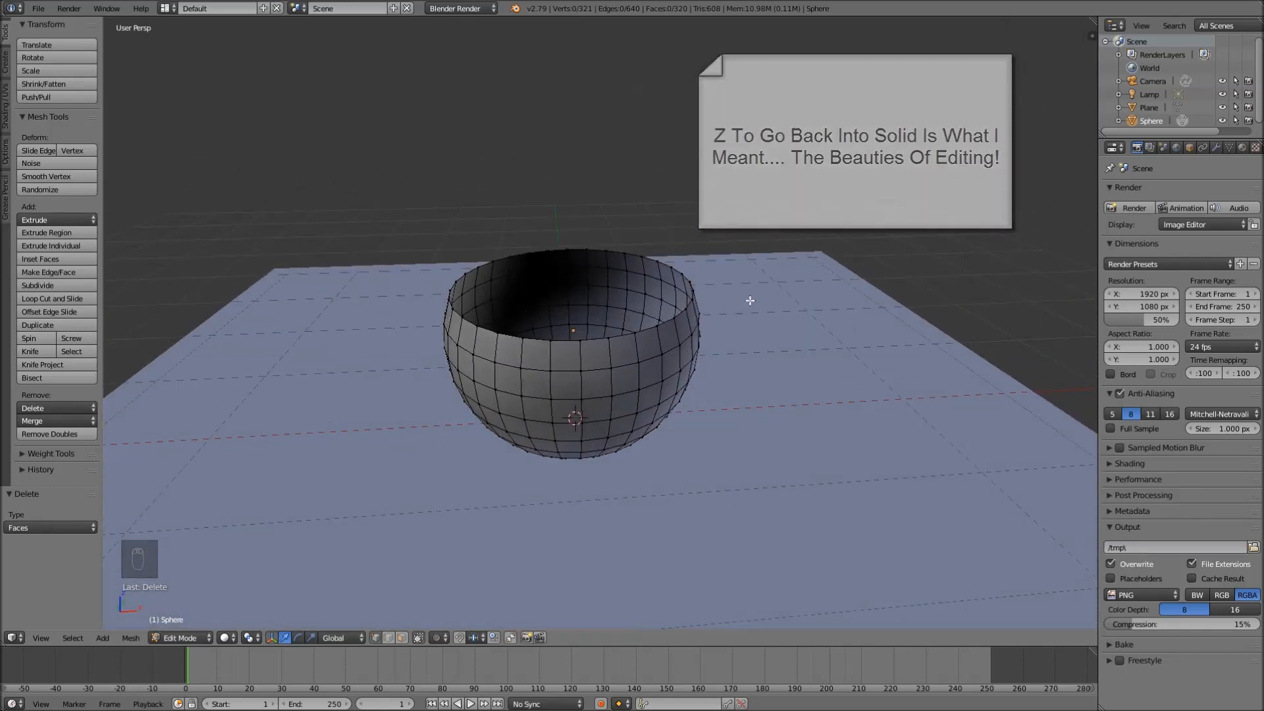
pyautogui.scroll(-4, 757, 293)
pyautogui.scroll(5, 763, 290)
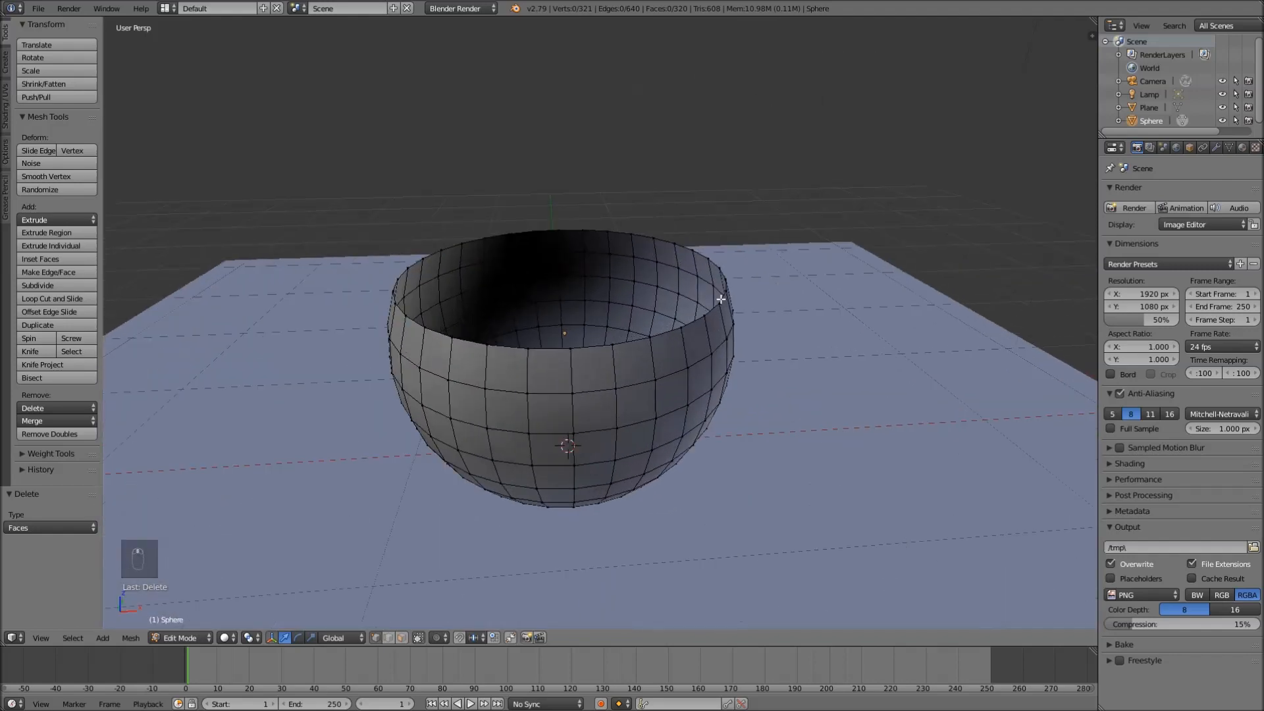
# - Select the bowl's open rim edge loop, extrude it in place and scale the new ring inward to 0.75
pyautogui.keyDown('alt'); pyautogui.rightClick(660, 335); pyautogui.keyUp('alt')
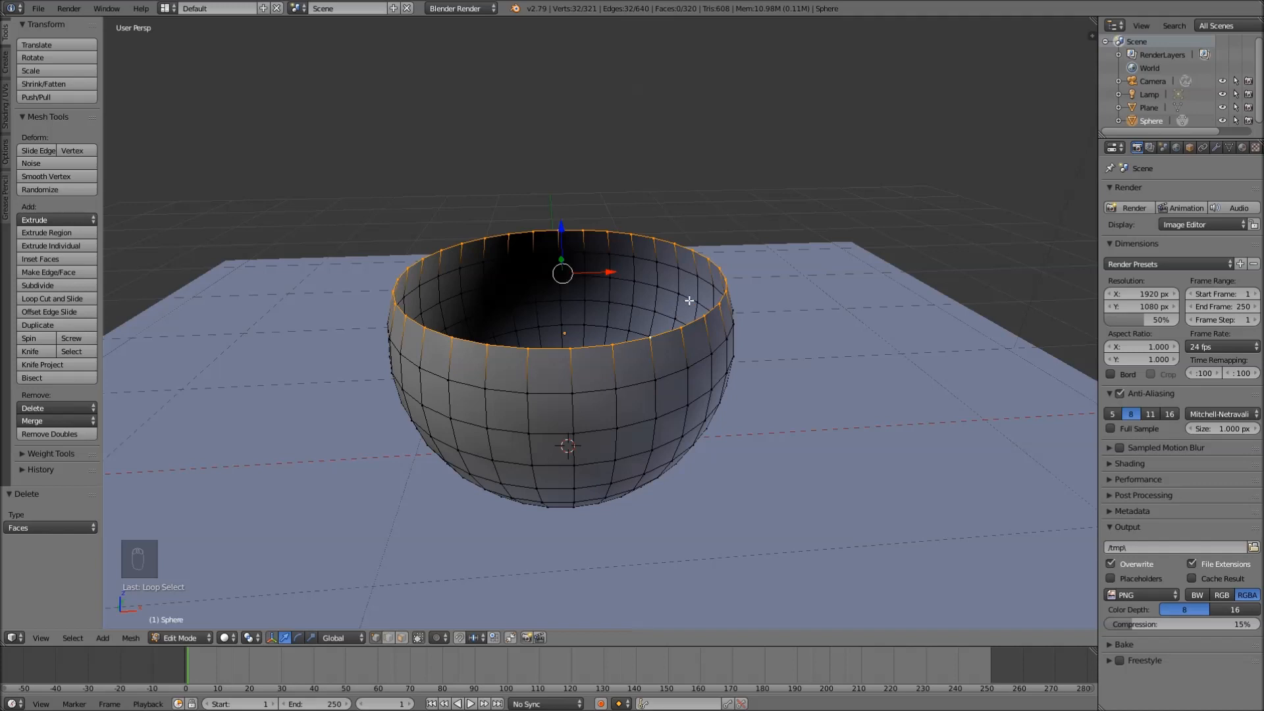
pyautogui.press('e')
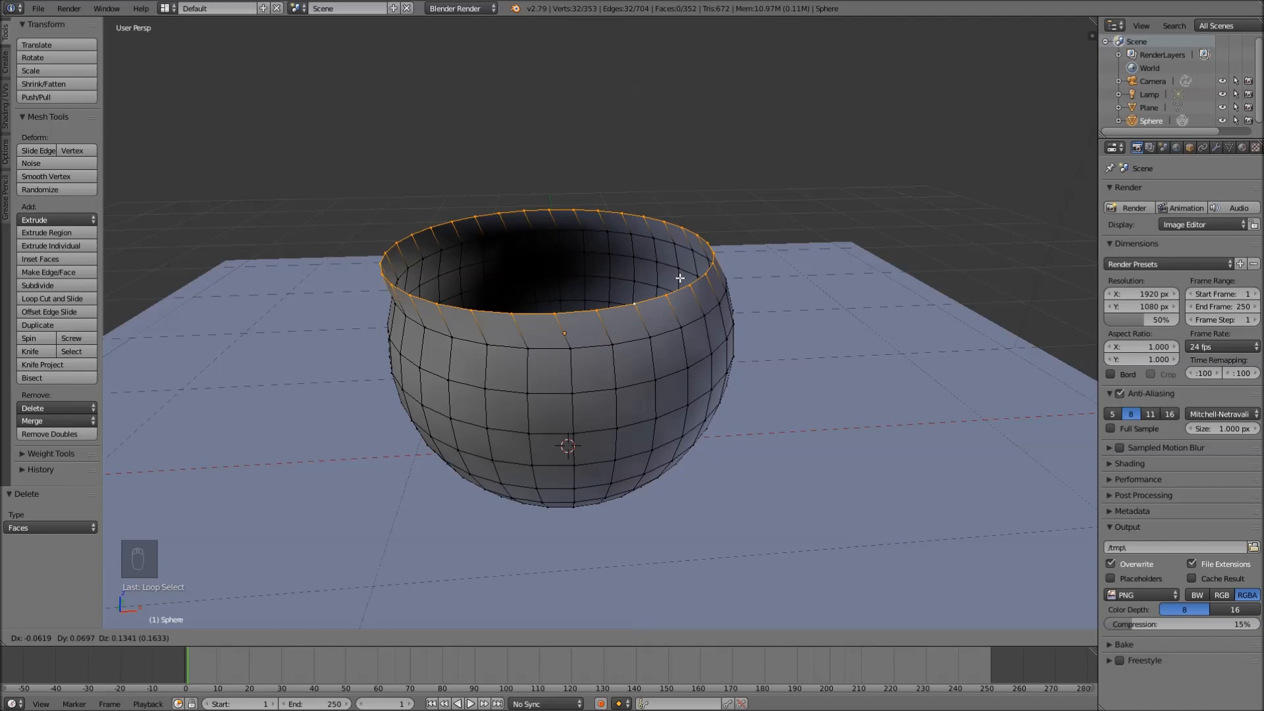
pyautogui.press('Escape')
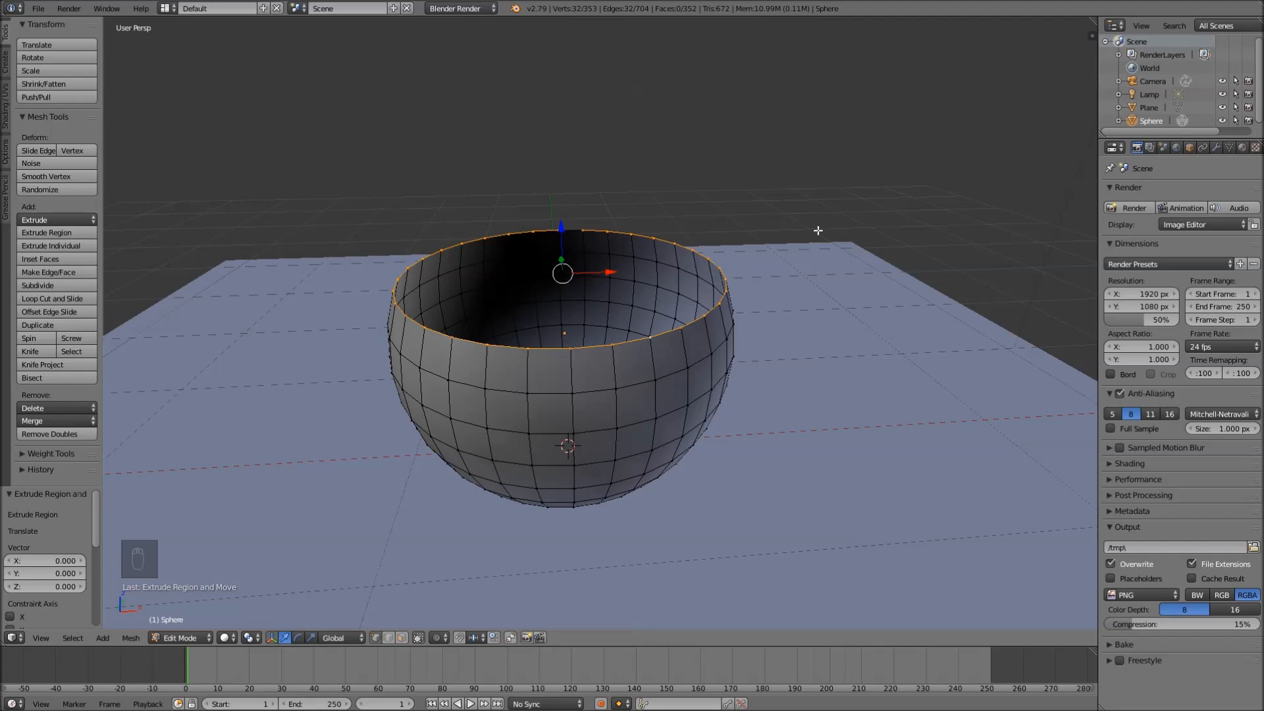
pyautogui.press('s')
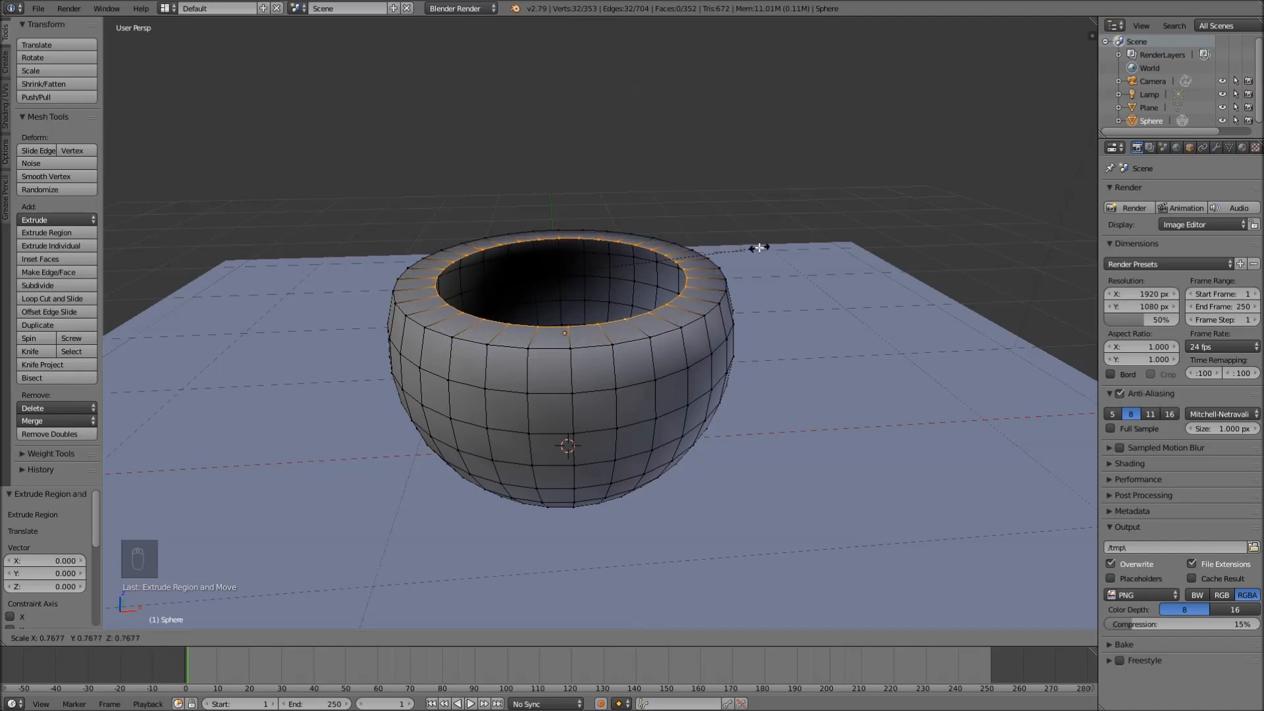
pyautogui.write('.75')
pyautogui.press('Return')
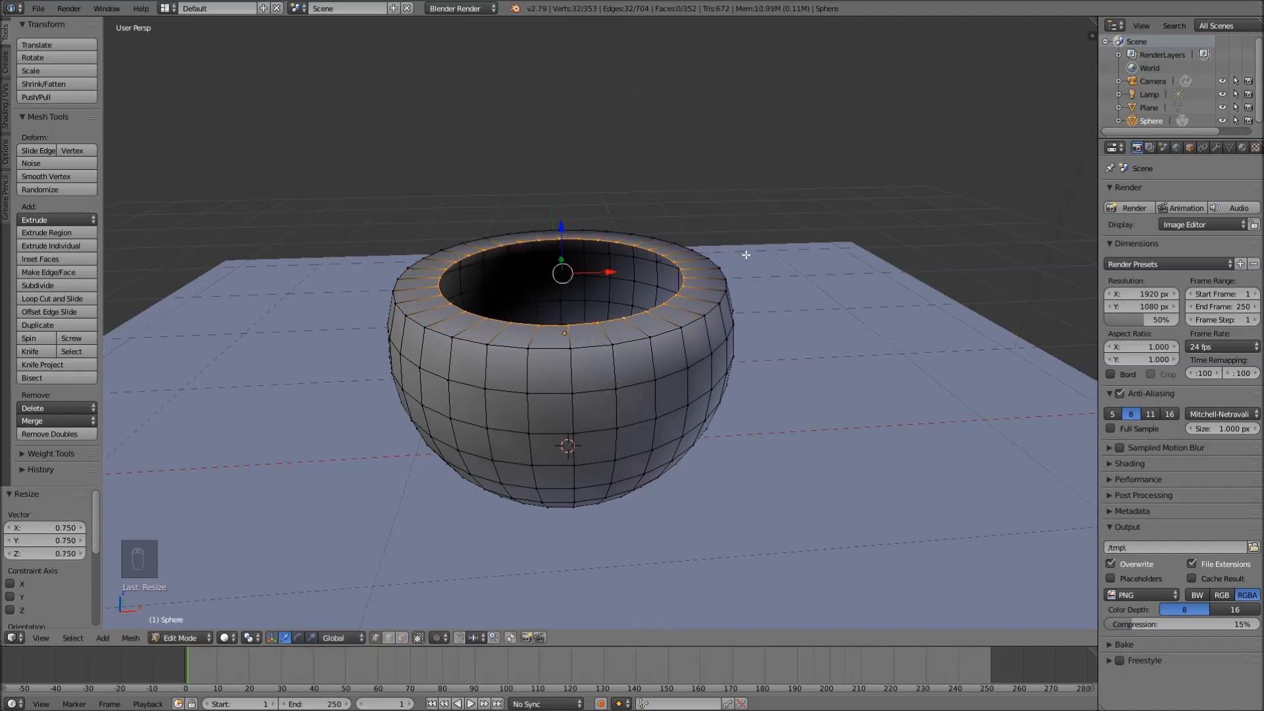
# - Scale the extruded inner ring to about 0.68 and lower it about 0.1 along Z to form an inward-sloping lip
pyautogui.moveTo(762, 360)
pyautogui.mouseDown(button='middle')
pyautogui.moveTo(739, 310)
pyautogui.moveTo(763, 347)
pyautogui.mouseUp(button='middle')
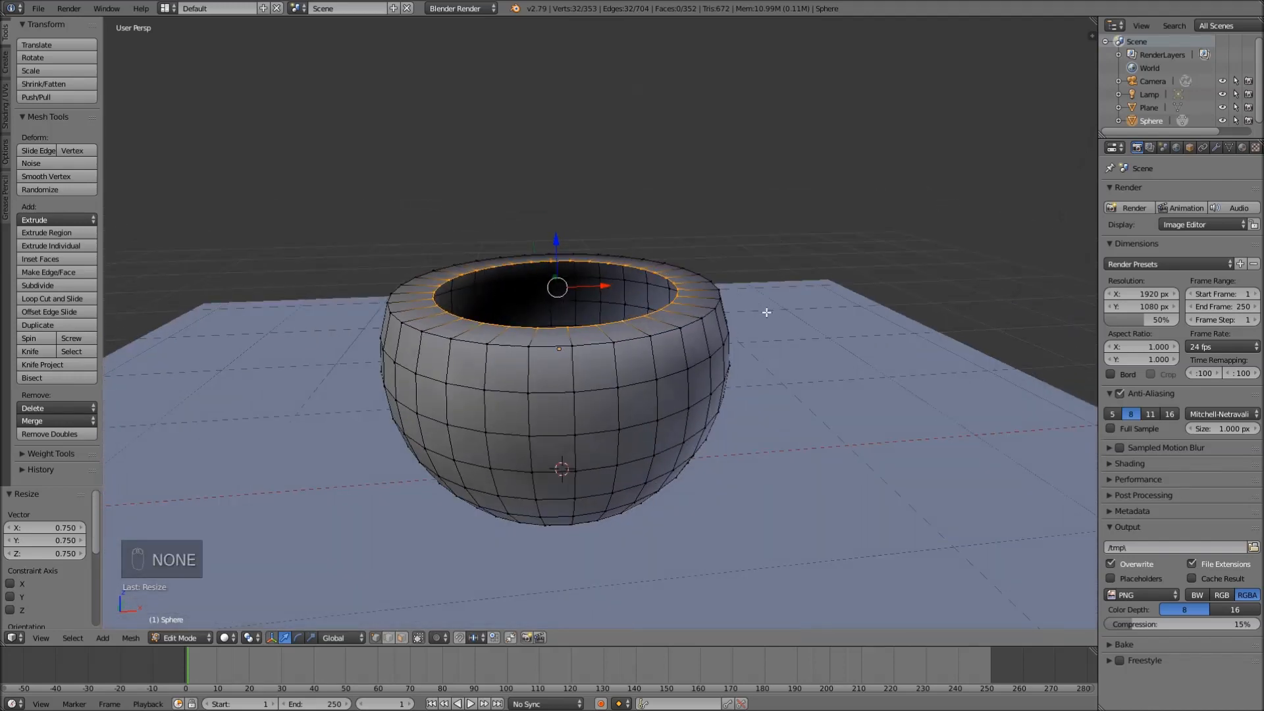
pyautogui.press('s')
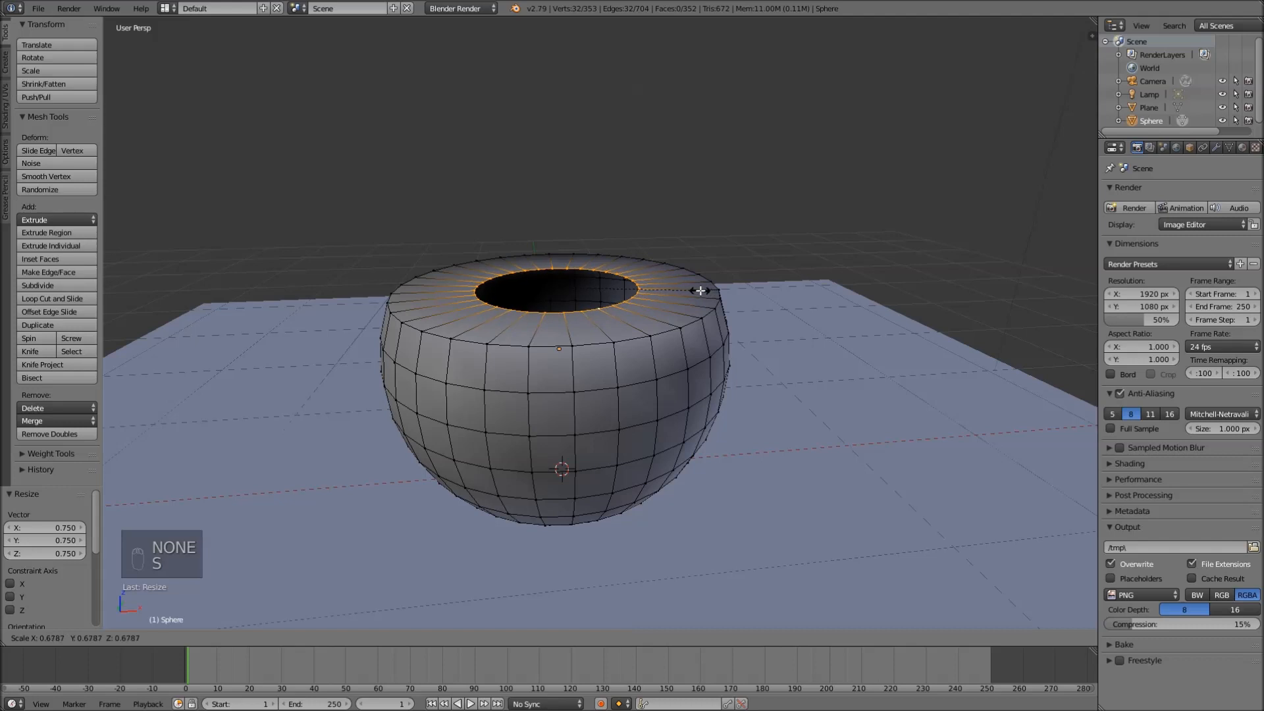
pyautogui.click(699, 286)
pyautogui.click(557, 239)
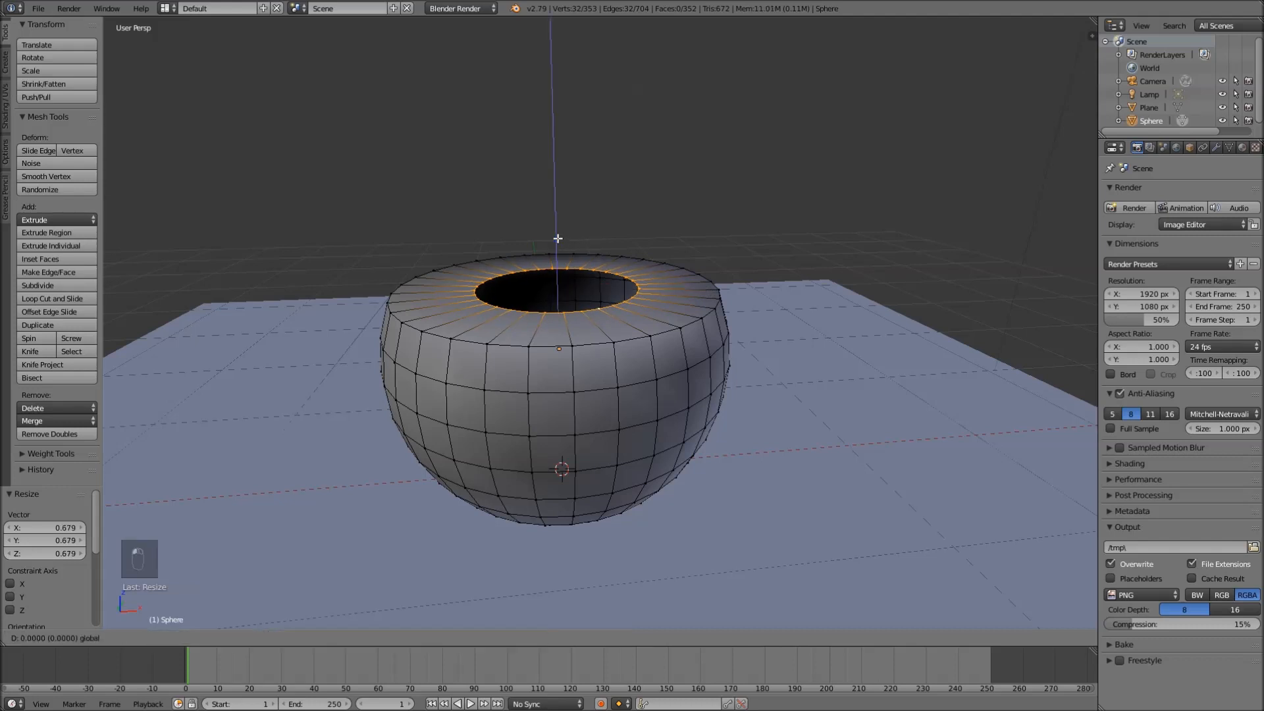
pyautogui.moveTo(557, 238); pyautogui.dragTo(554, 256)
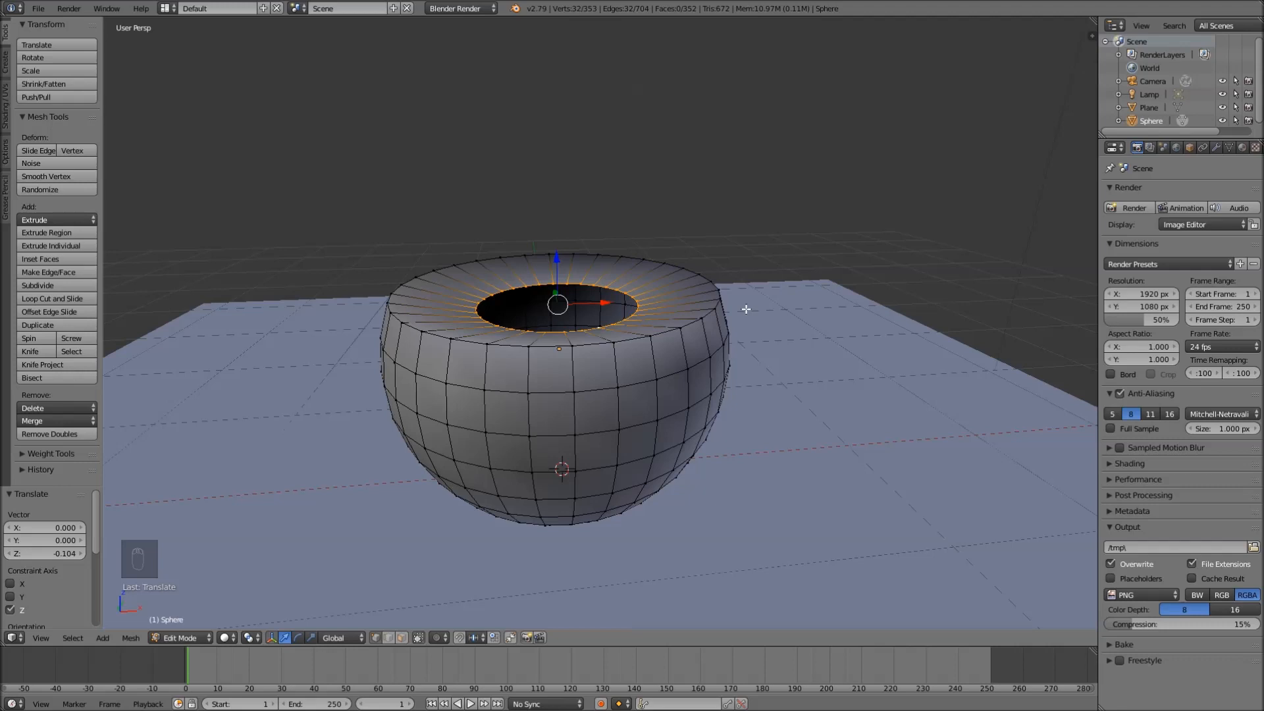
# - Leave Edit Mode and, in front view, duplicate the bowl about 1.42 straight up along Z
pyautogui.press('Tab')
pyautogui.moveTo(732, 382); pyautogui.dragTo(698, 358, button='middle')
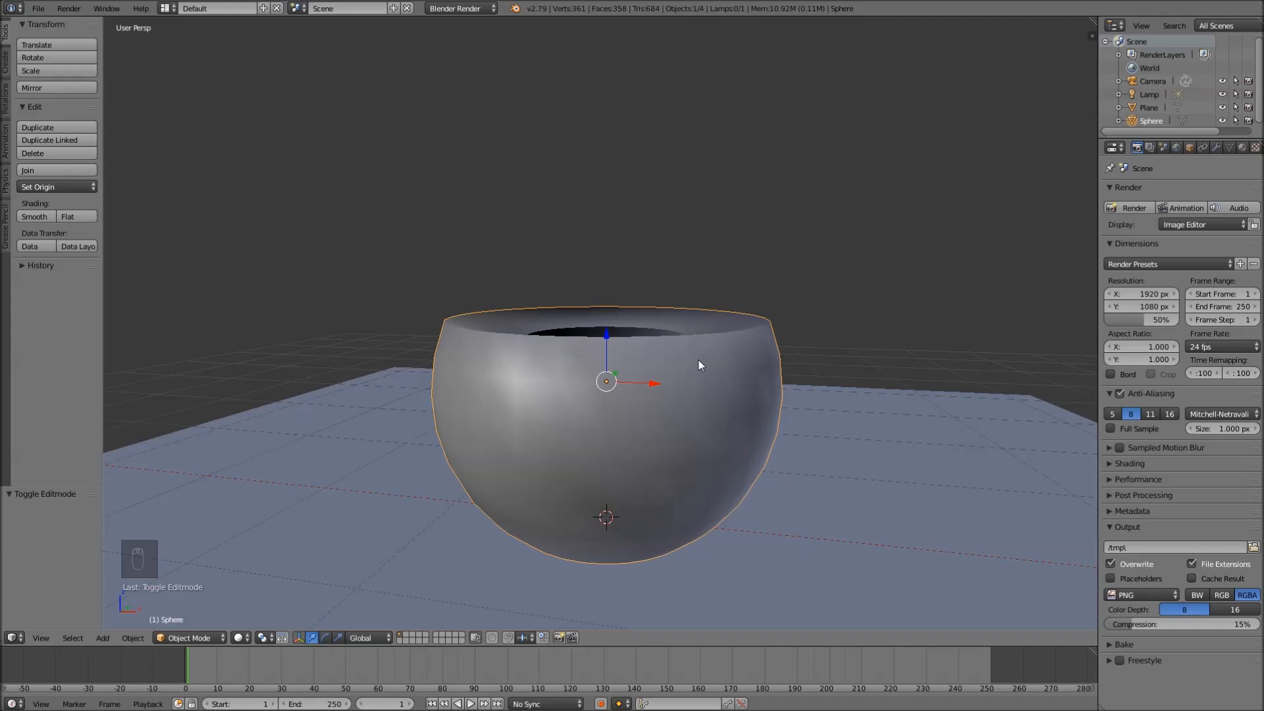
pyautogui.press('KP_1')
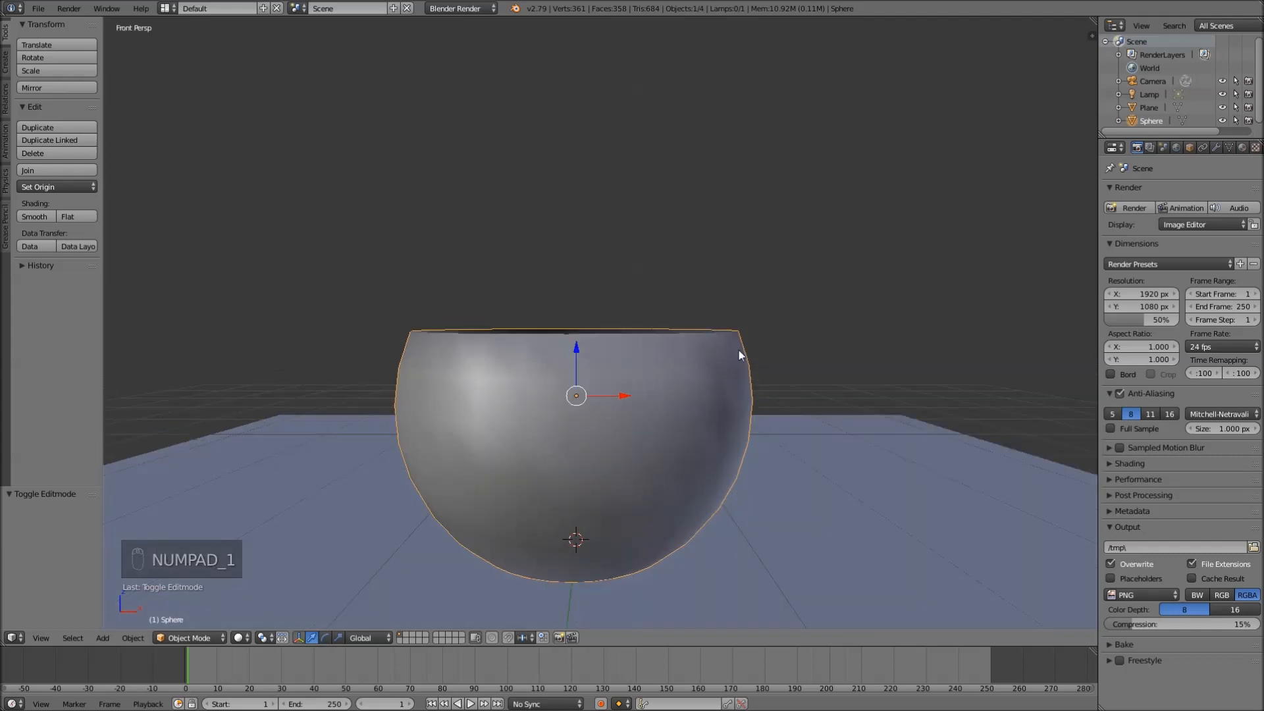
pyautogui.rightClick(709, 370)
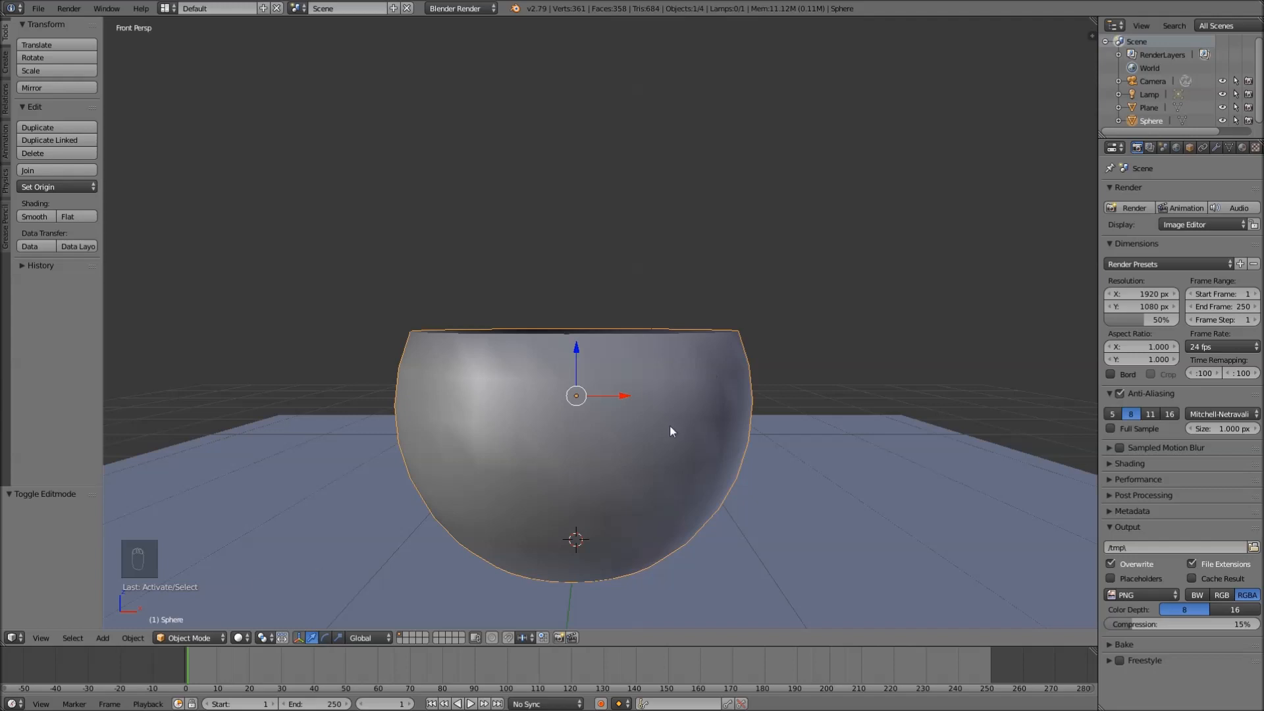
pyautogui.hotkey('shift', 'd')
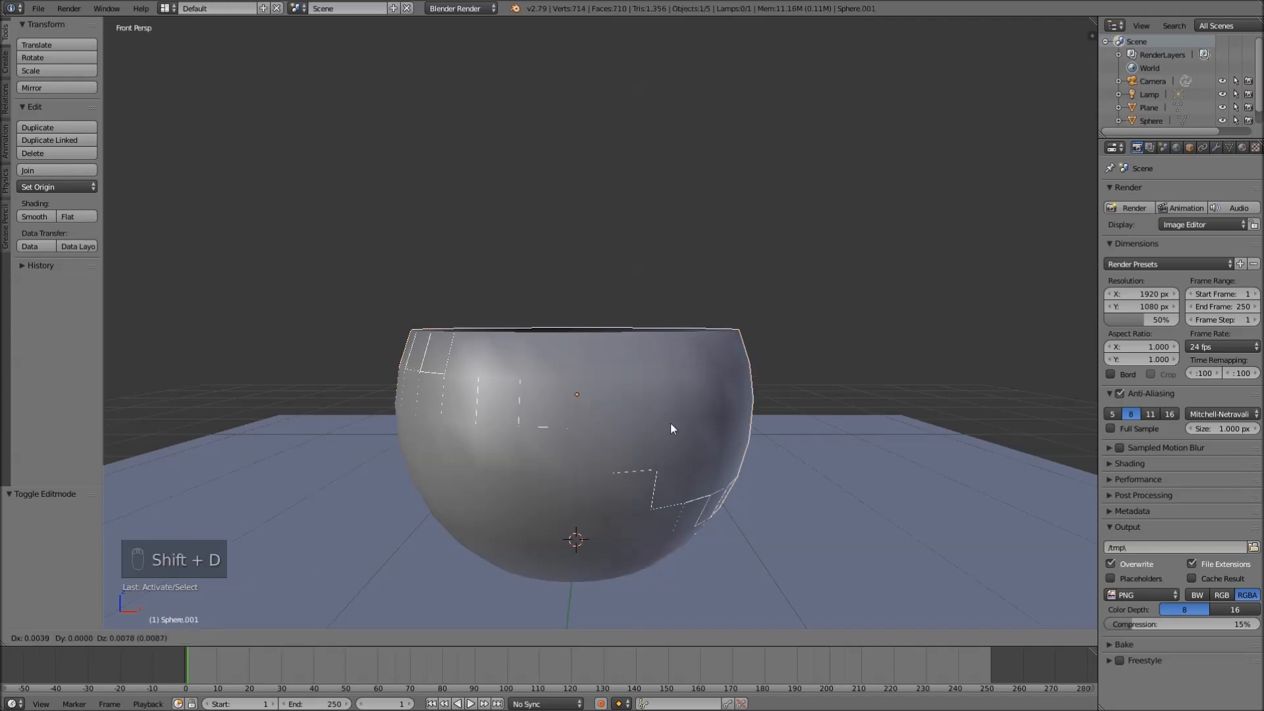
pyautogui.press('z')
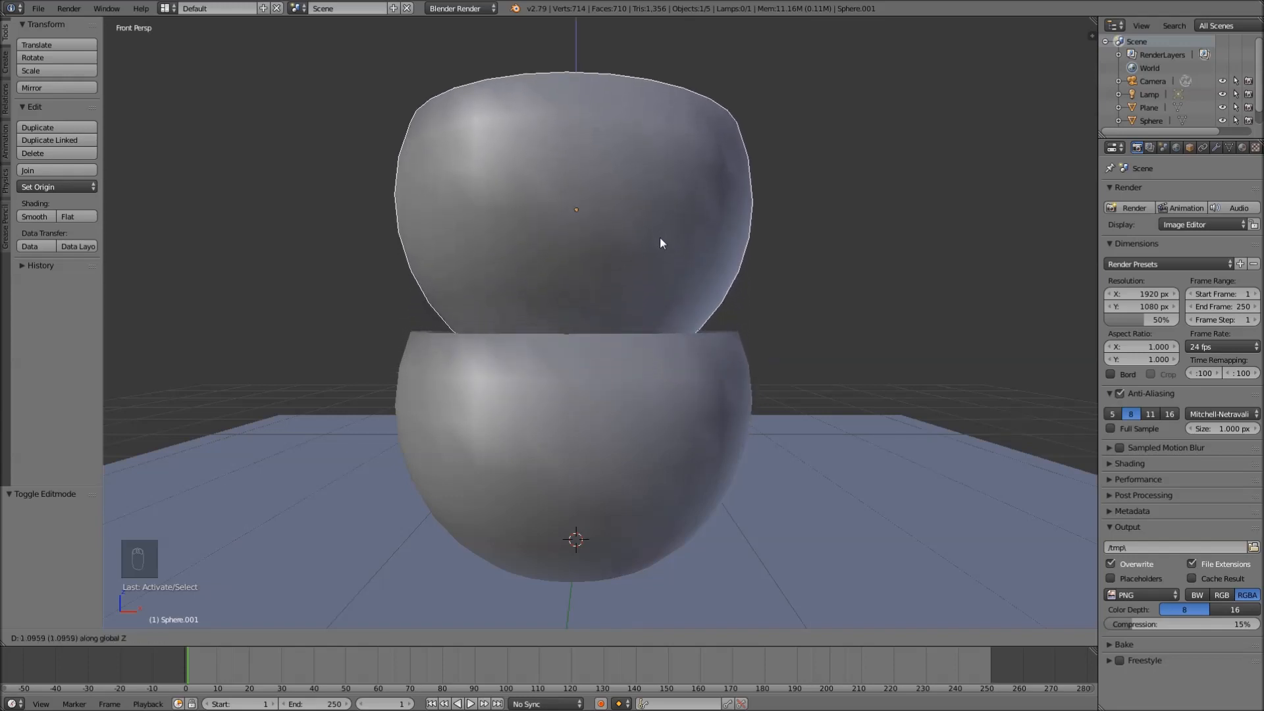
pyautogui.click(663, 190)
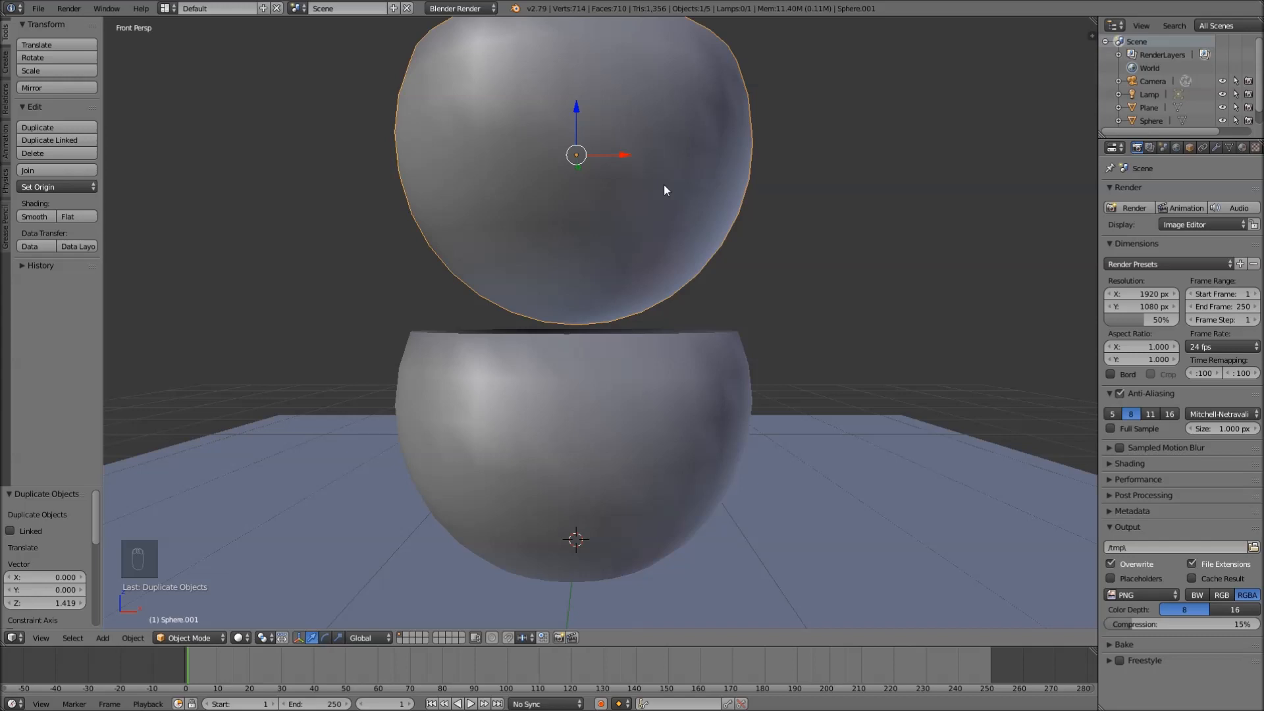
# - Rotate the upper copy 180° in front view and lower it about 0.7 along Z onto the bowl
pyautogui.scroll(-2, 663, 187)
pyautogui.rightClick(620, 381)
pyautogui.rightClick(633, 158)
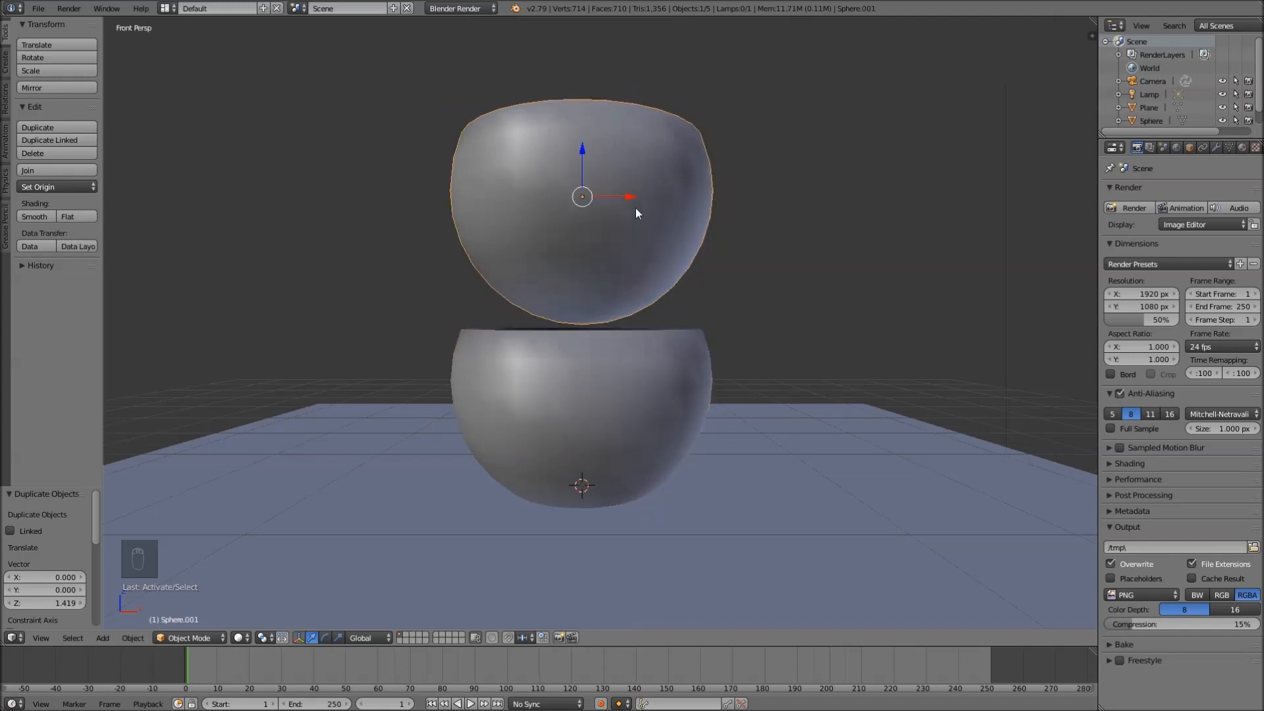
pyautogui.press('KP_1')
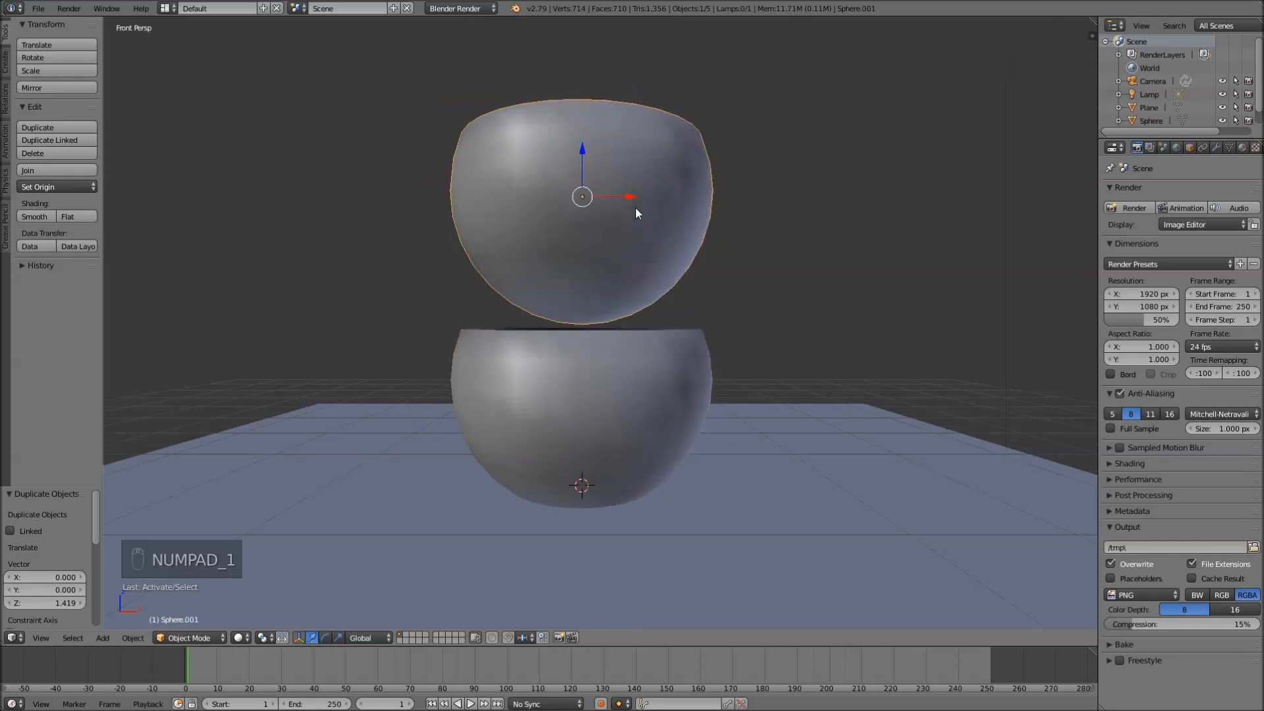
pyautogui.press('r')
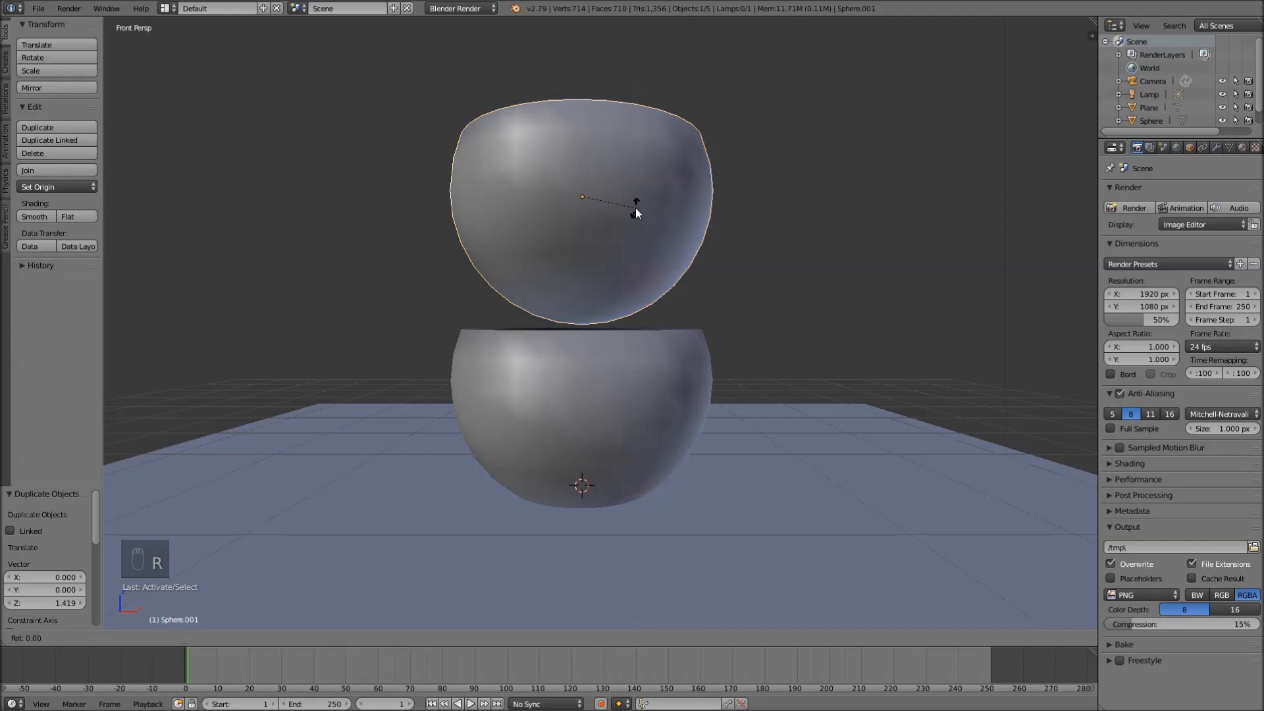
pyautogui.write('180')
pyautogui.click(635, 208)
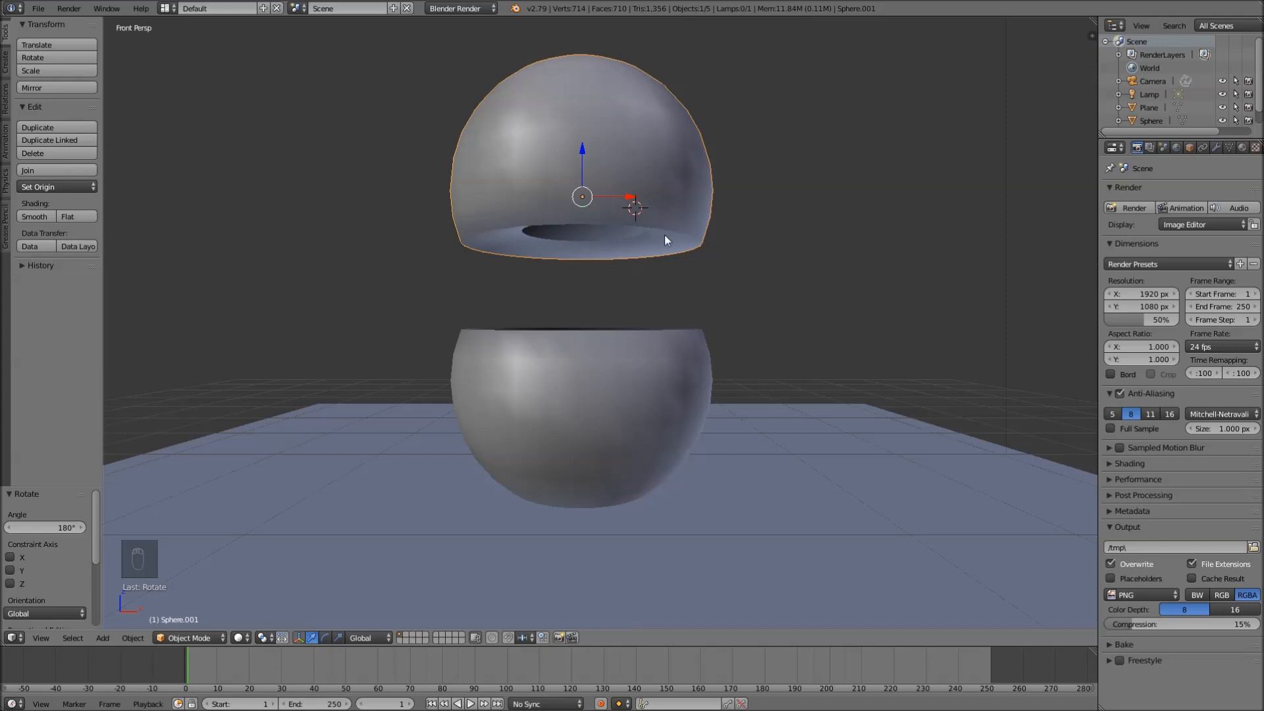
pyautogui.moveTo(584, 140); pyautogui.dragTo(582, 230)
# - Scale the flipped copy slightly smaller than the bowl and flatten it along Z to about 0.69 as a lid
pyautogui.press('s')
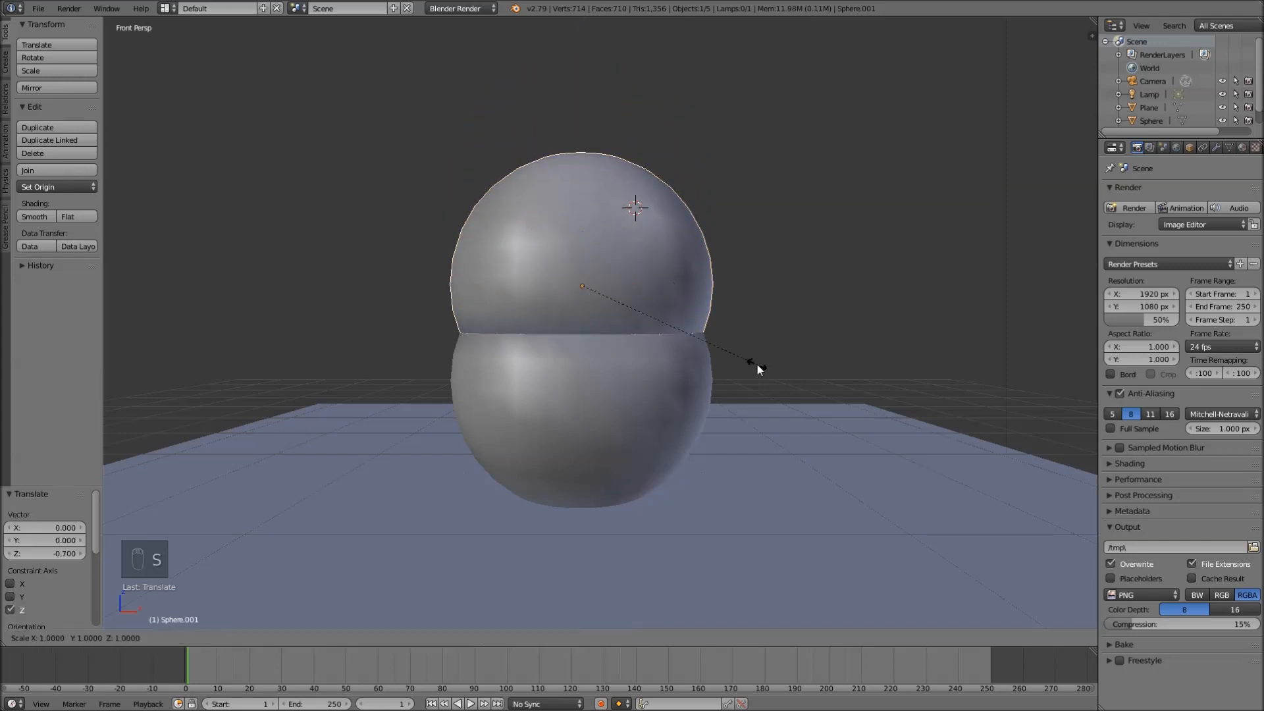
pyautogui.click(741, 358)
pyautogui.moveTo(681, 331); pyautogui.dragTo(724, 339, button='middle')
pyautogui.press('s')
pyautogui.click(702, 339)
pyautogui.press('s')
pyautogui.press('z')
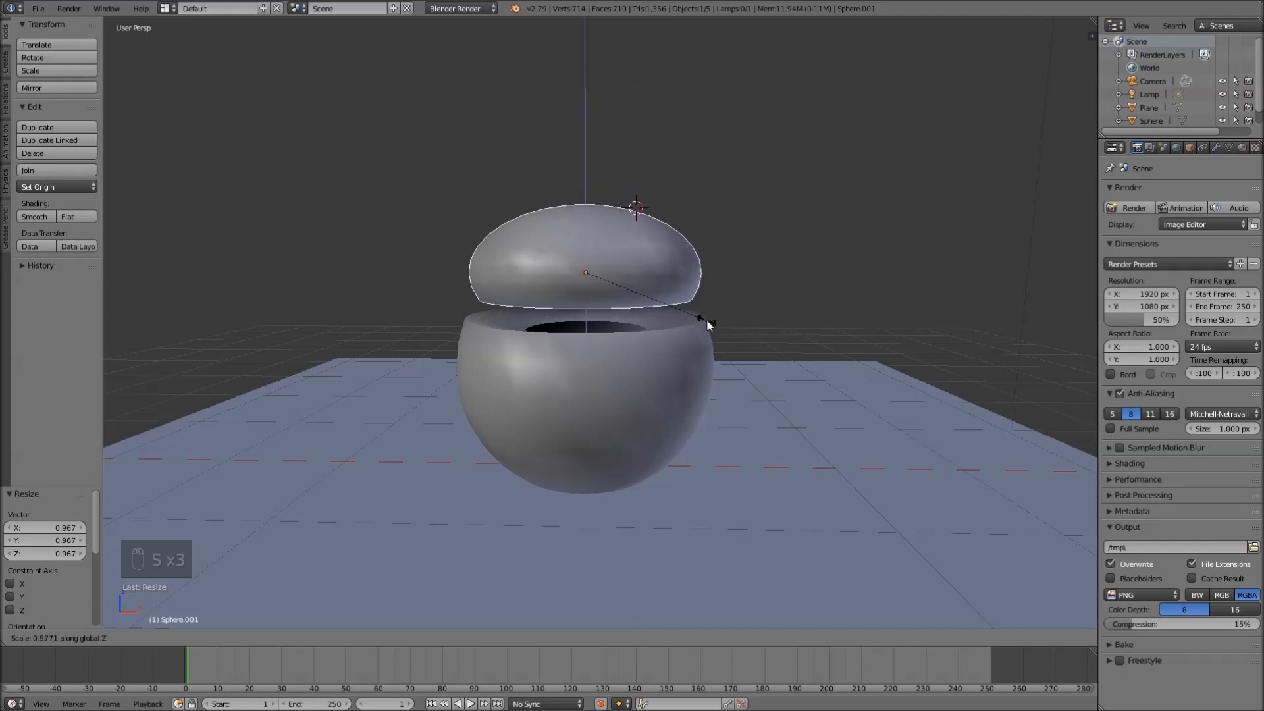
pyautogui.click(727, 334)
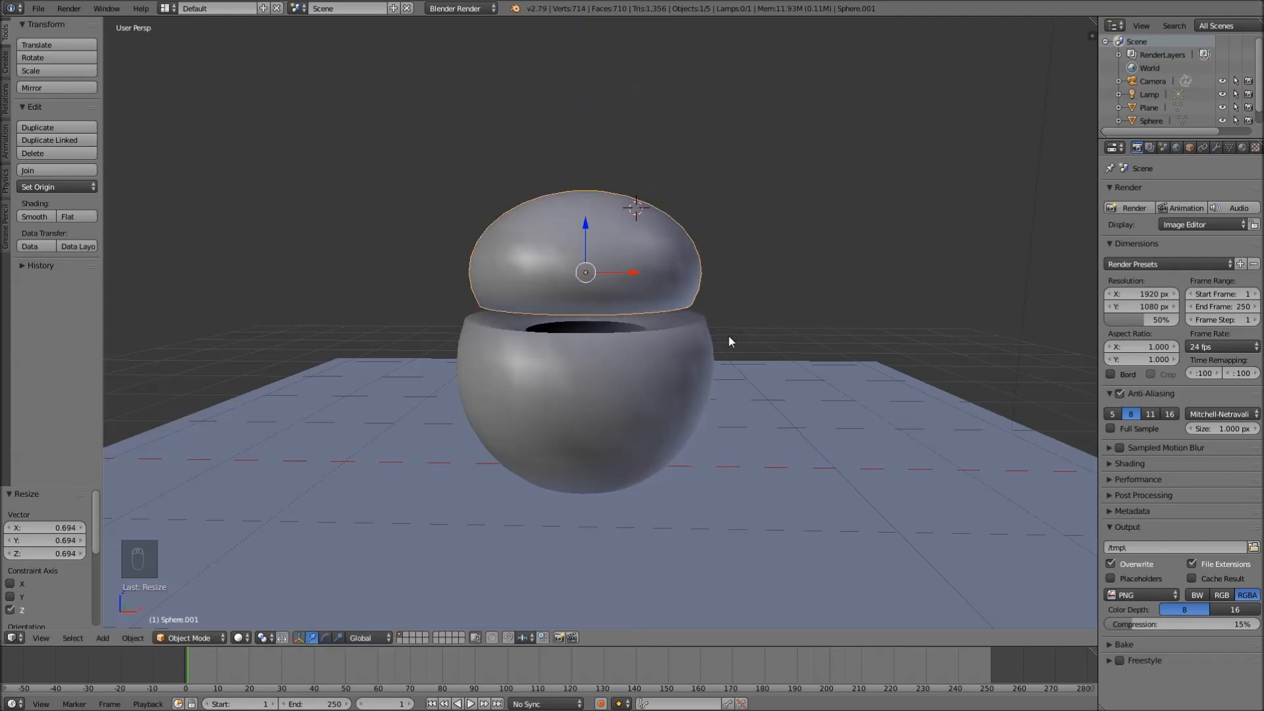
# - Lower the flattened lid about 0.14 along Z so it sits inside the bowl's rim
pyautogui.press('g')
pyautogui.press('z')
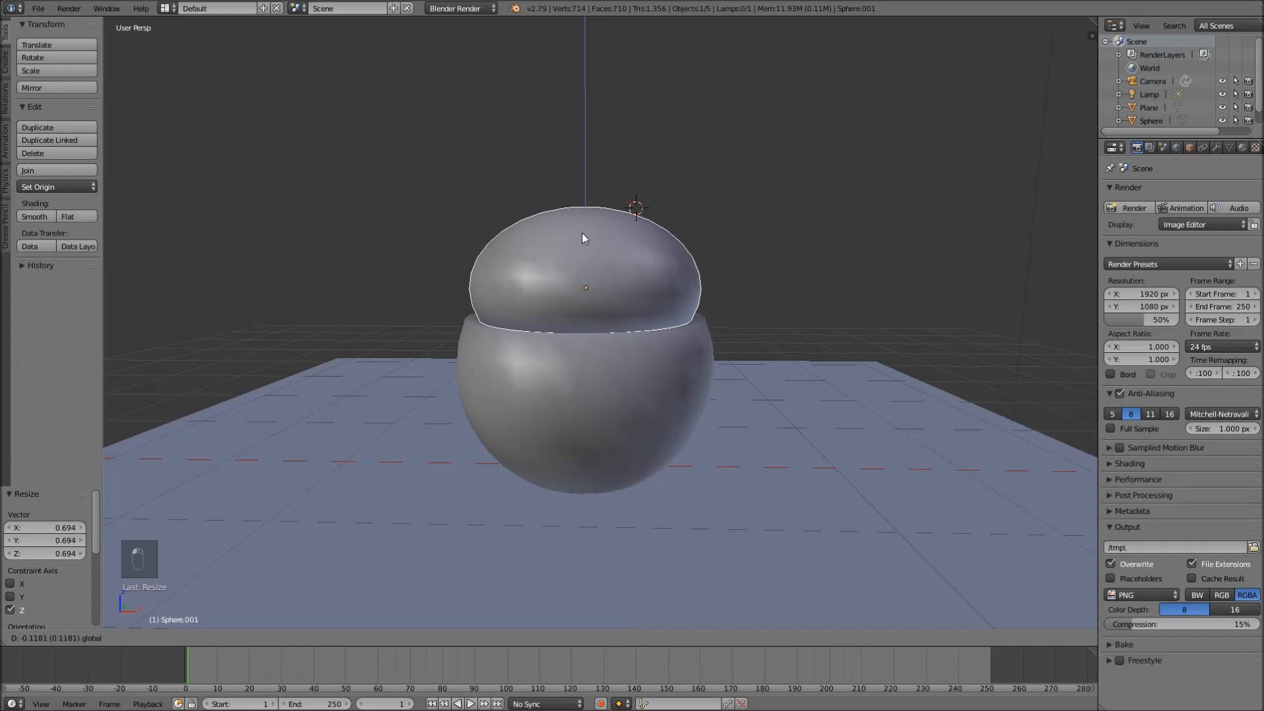
pyautogui.click(581, 235)
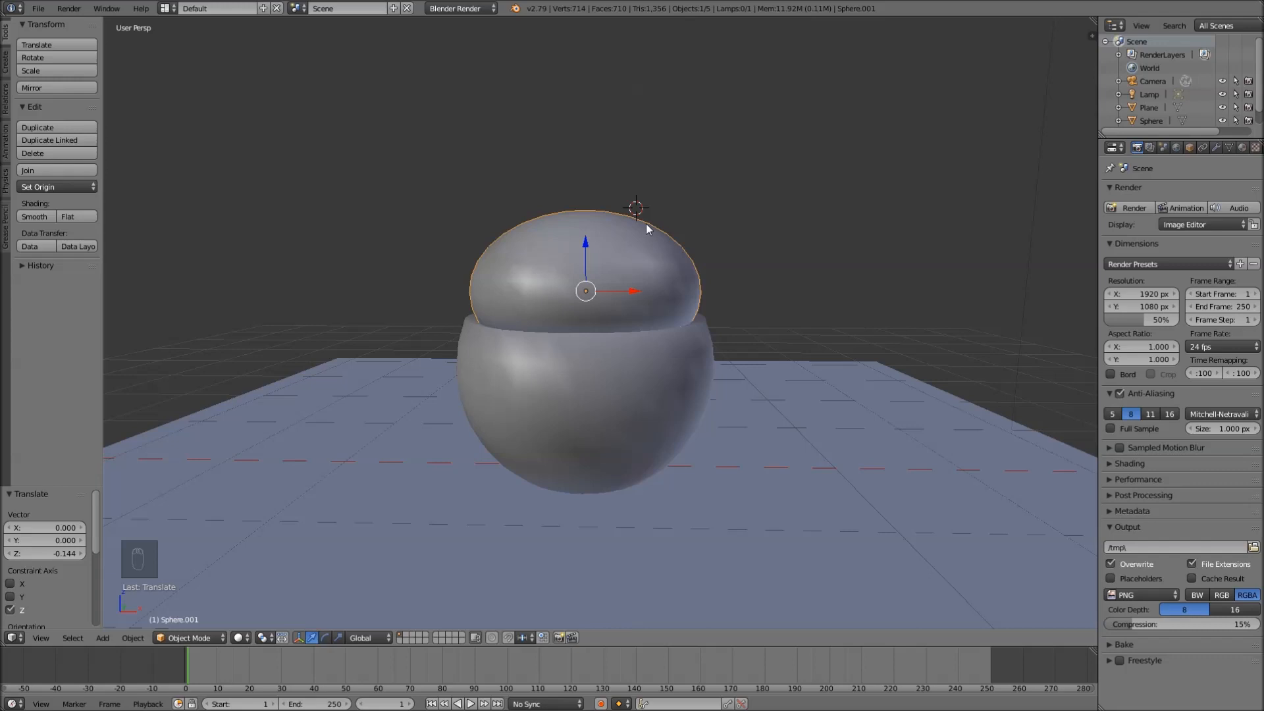
# - Examine how the lid fits into the bowl from the front, both close up and from farther away
pyautogui.moveTo(721, 241)
pyautogui.mouseDown(button='middle')
pyautogui.moveTo(596, 239)
pyautogui.moveTo(726, 243)
pyautogui.mouseUp(button='middle')
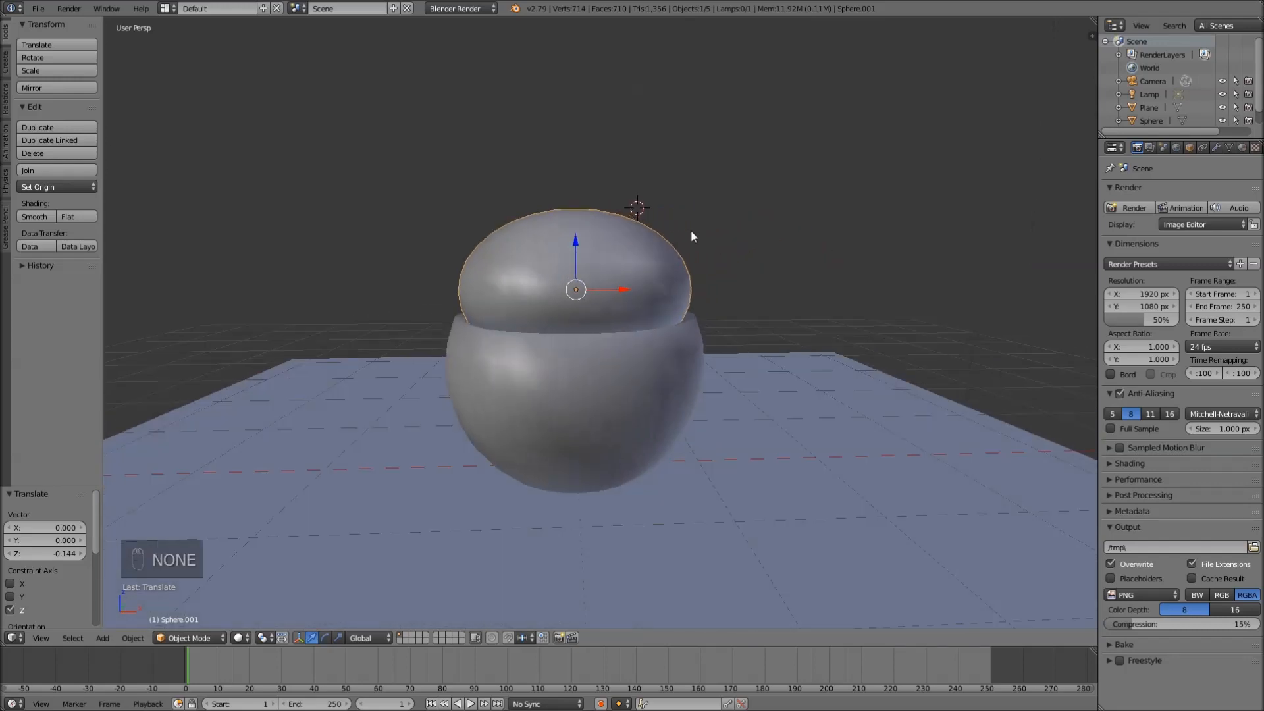
pyautogui.press('KP_1')
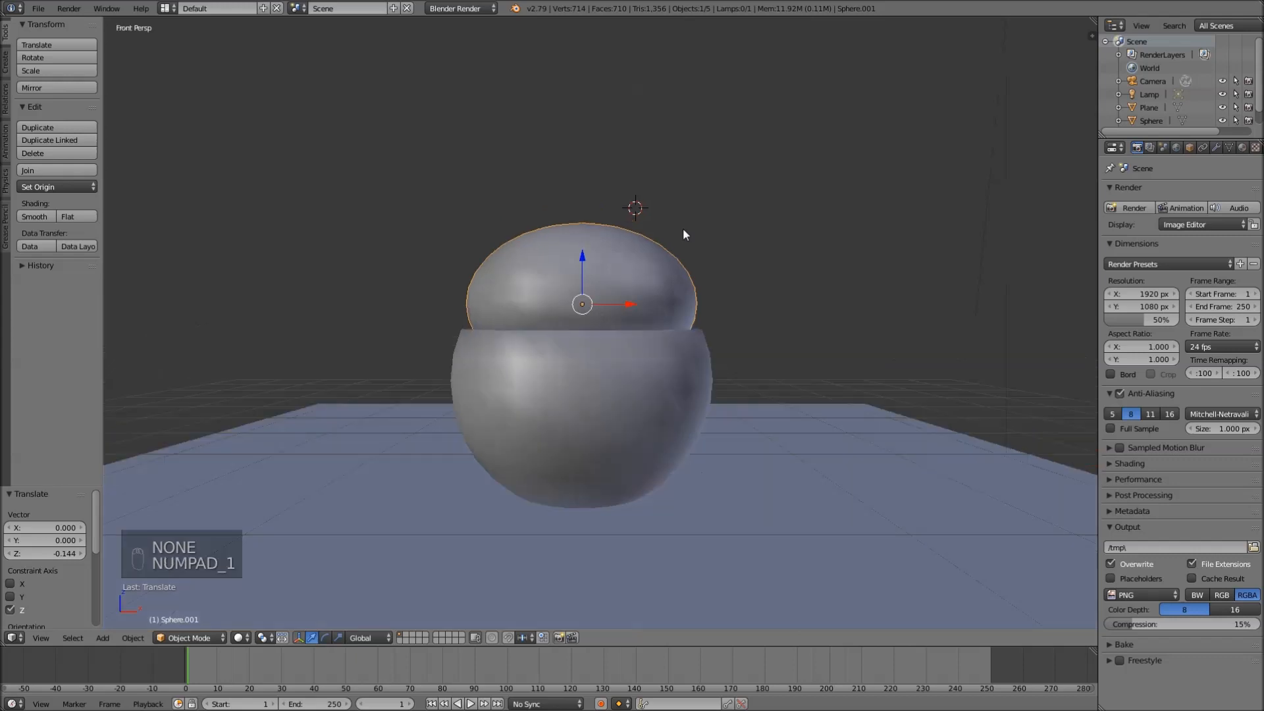
pyautogui.scroll(3, 677, 234)
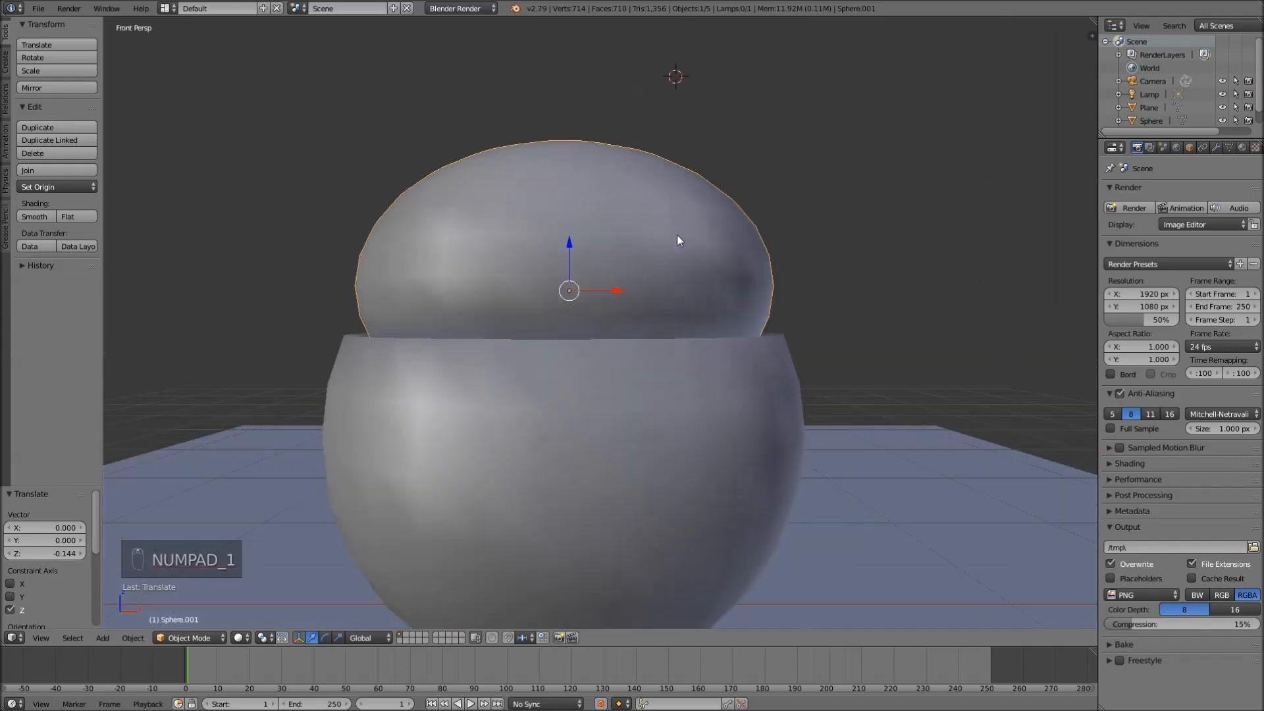
pyautogui.keyDown('shift'); pyautogui.moveTo(658, 234); pyautogui.dragTo(712, 293, button='middle'); pyautogui.keyUp('shift')
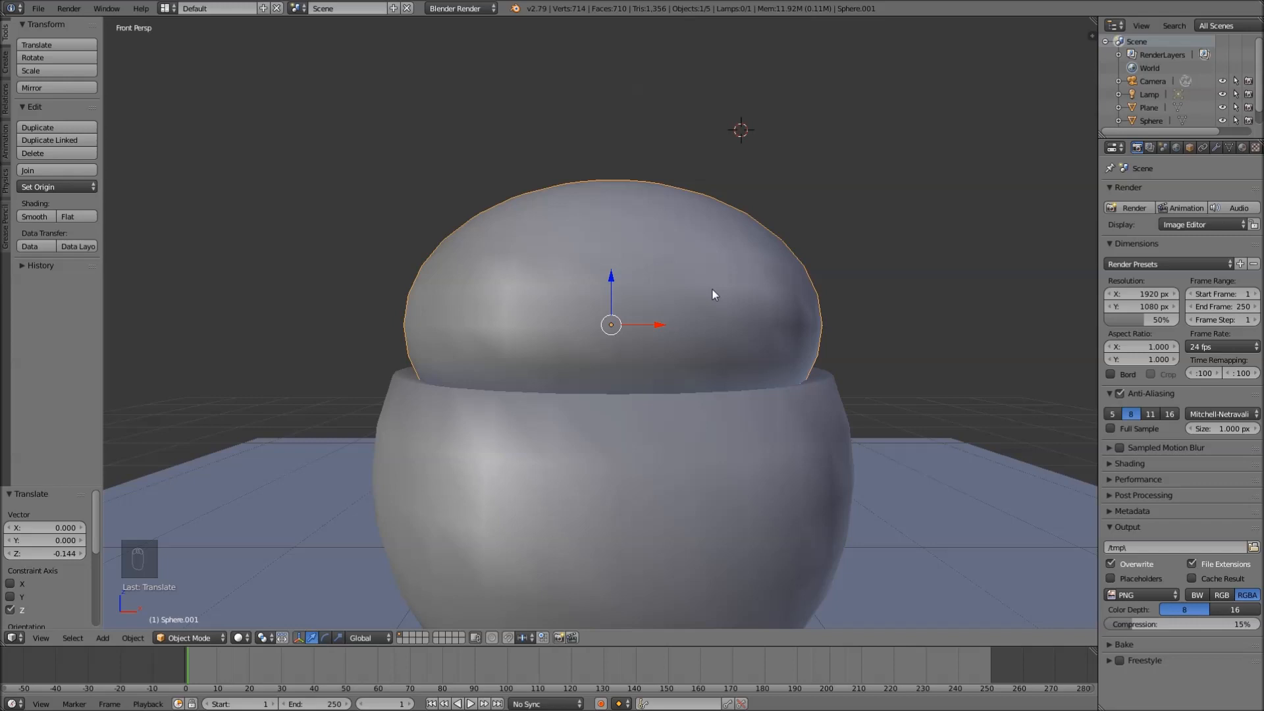
pyautogui.scroll(-4, 755, 271)
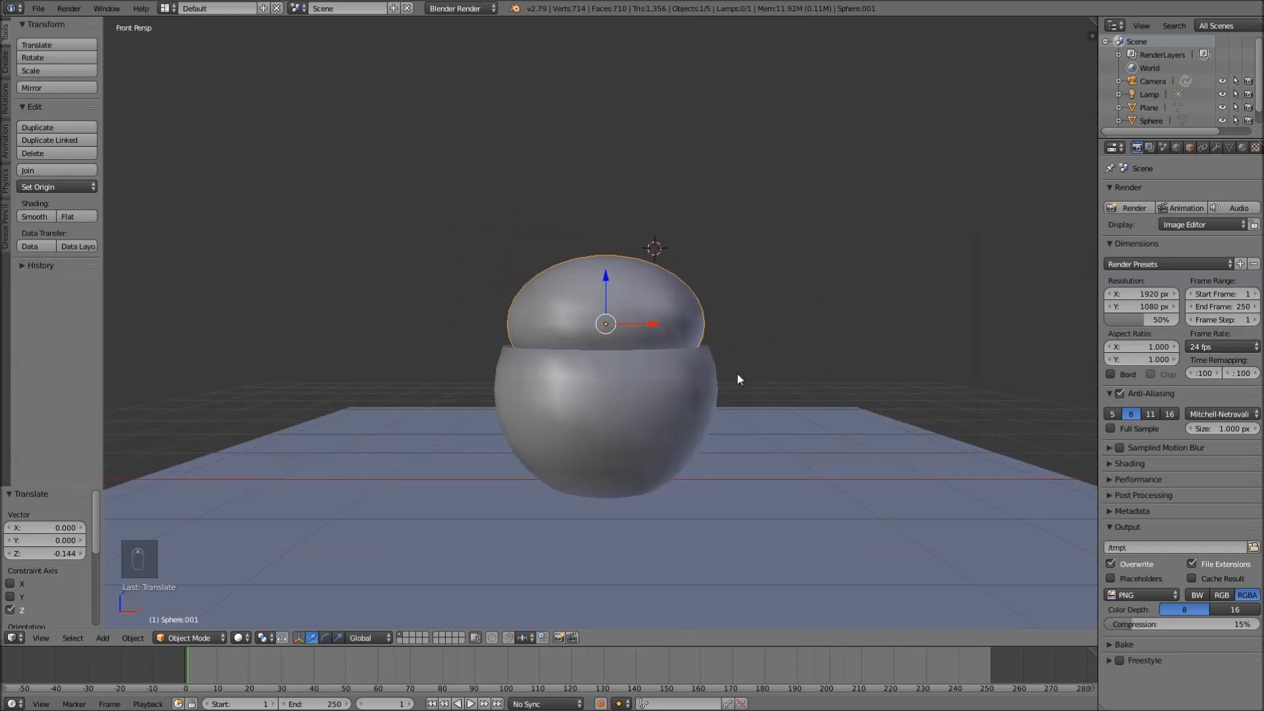
pyautogui.scroll(3, 737, 377)
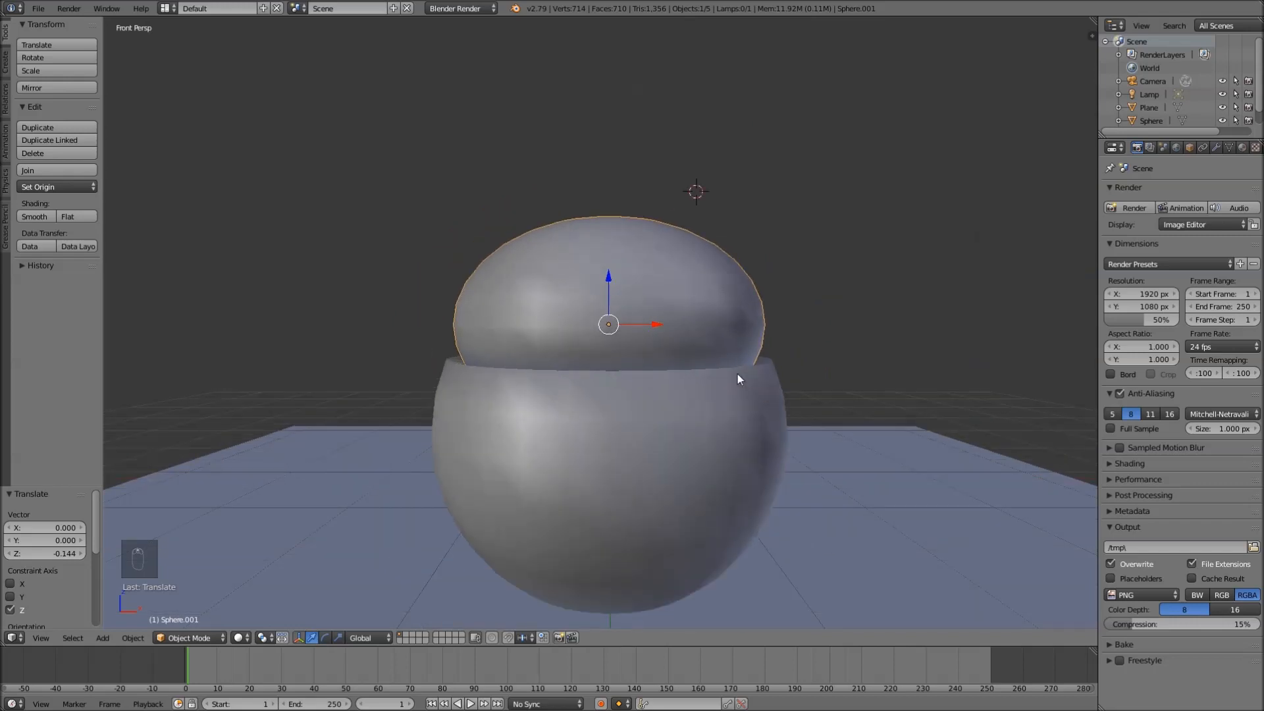
pyautogui.keyDown('shift'); pyautogui.moveTo(852, 401); pyautogui.dragTo(804, 377, button='middle'); pyautogui.keyUp('shift')
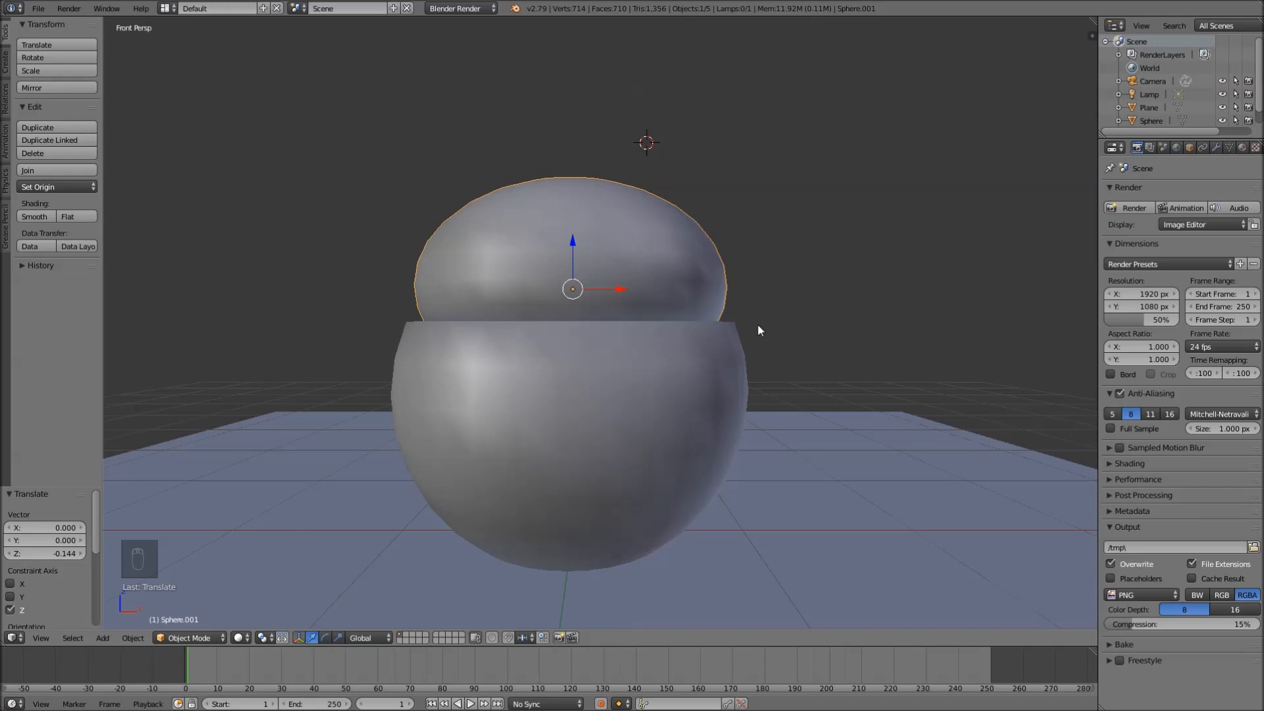
pyautogui.scroll(-4, 757, 327)
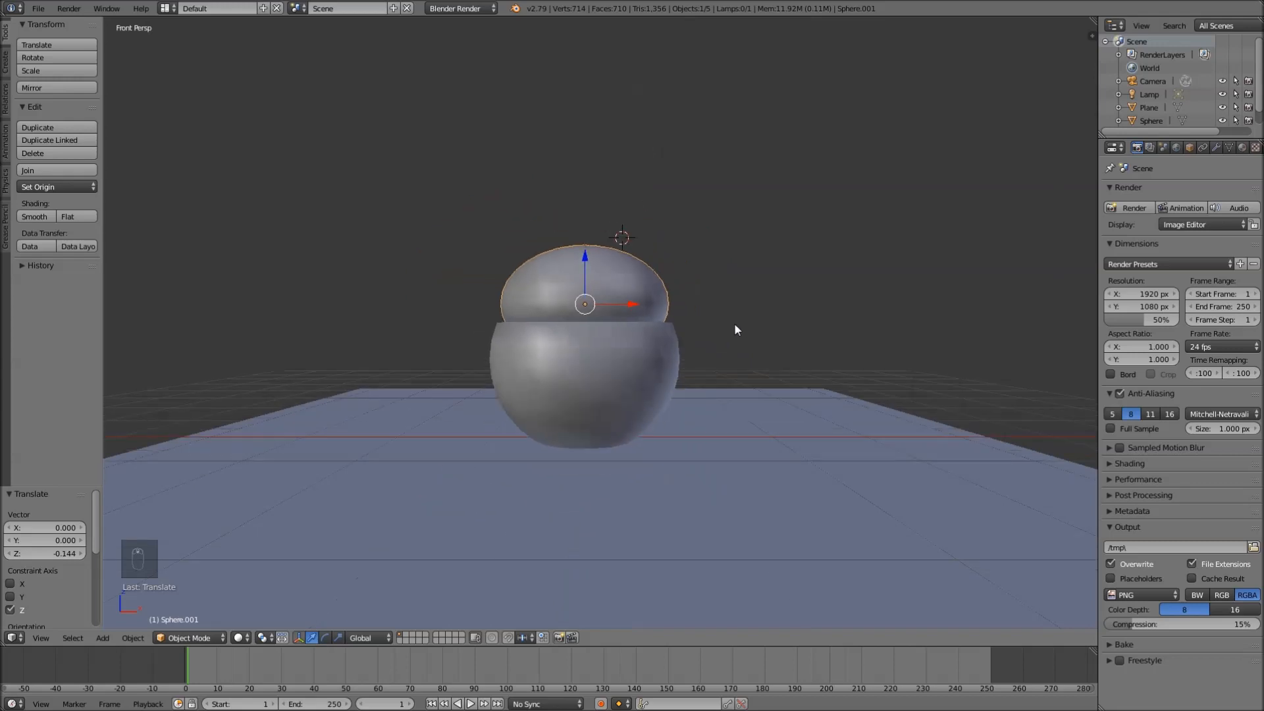
pyautogui.scroll(4, 724, 336)
pyautogui.scroll(1, 638, 314)
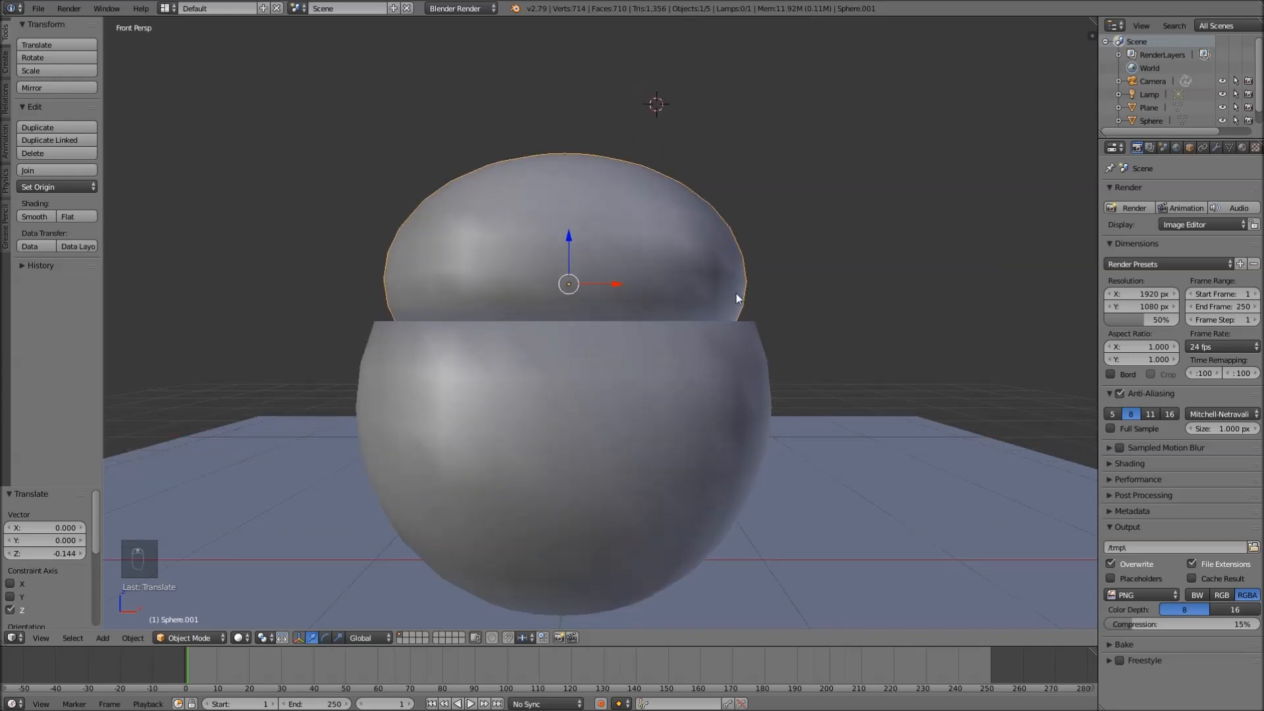
pyautogui.moveTo(738, 254); pyautogui.dragTo(720, 321, button='middle')
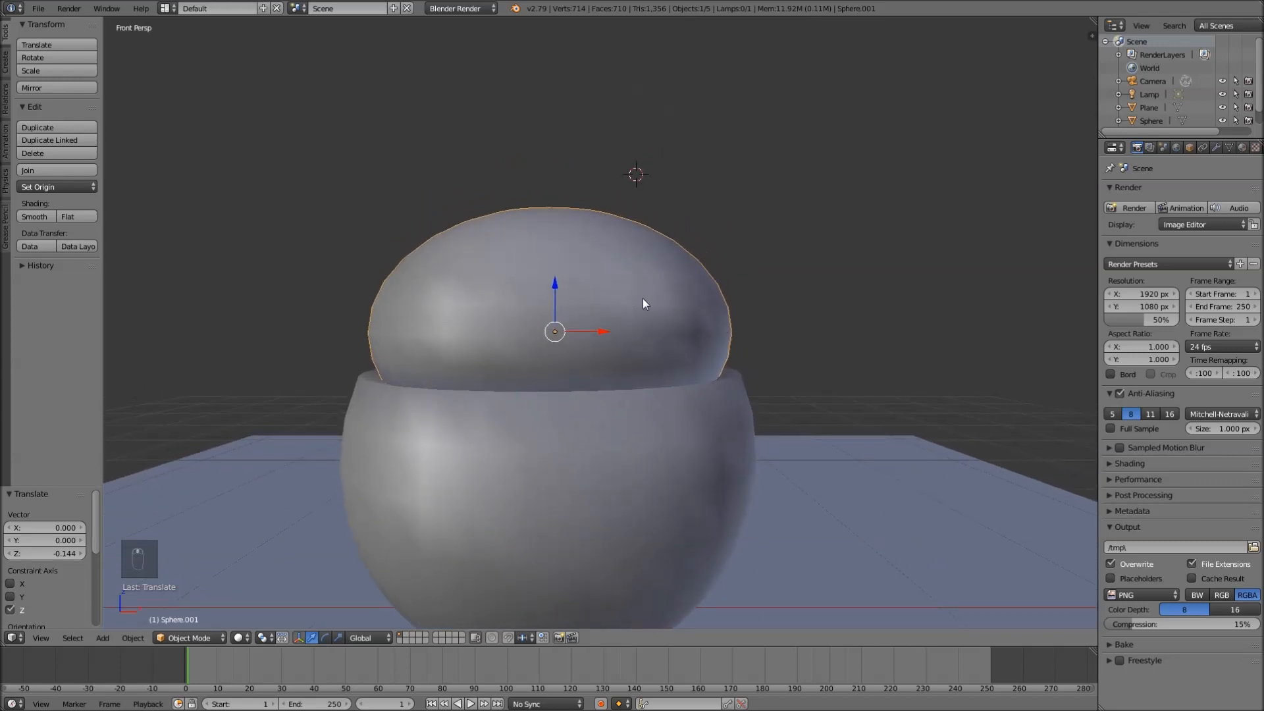
pyautogui.moveTo(705, 286); pyautogui.dragTo(621, 443, button='middle')
pyautogui.scroll(-3, 673, 356)
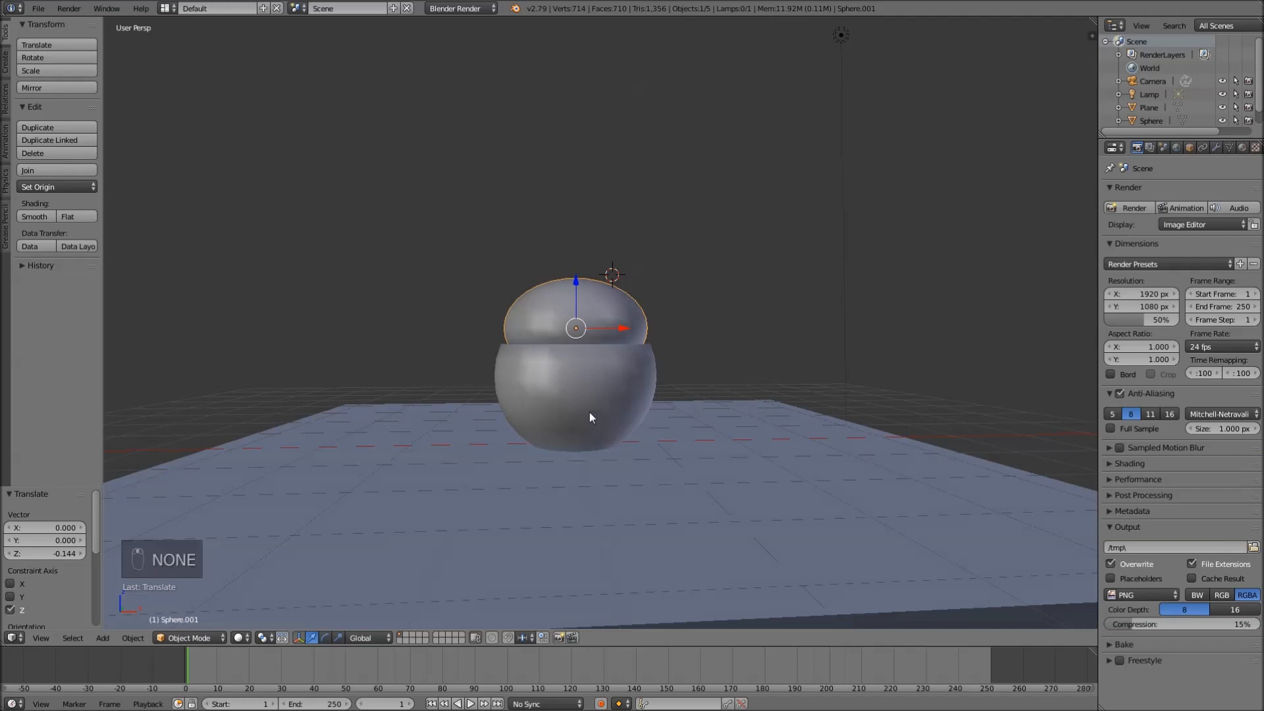
# - Add the bowl to the lid selection and raise both together about 0.123 along Z
pyautogui.keyDown('shift'); pyautogui.rightClick(595, 380); pyautogui.keyUp('shift')
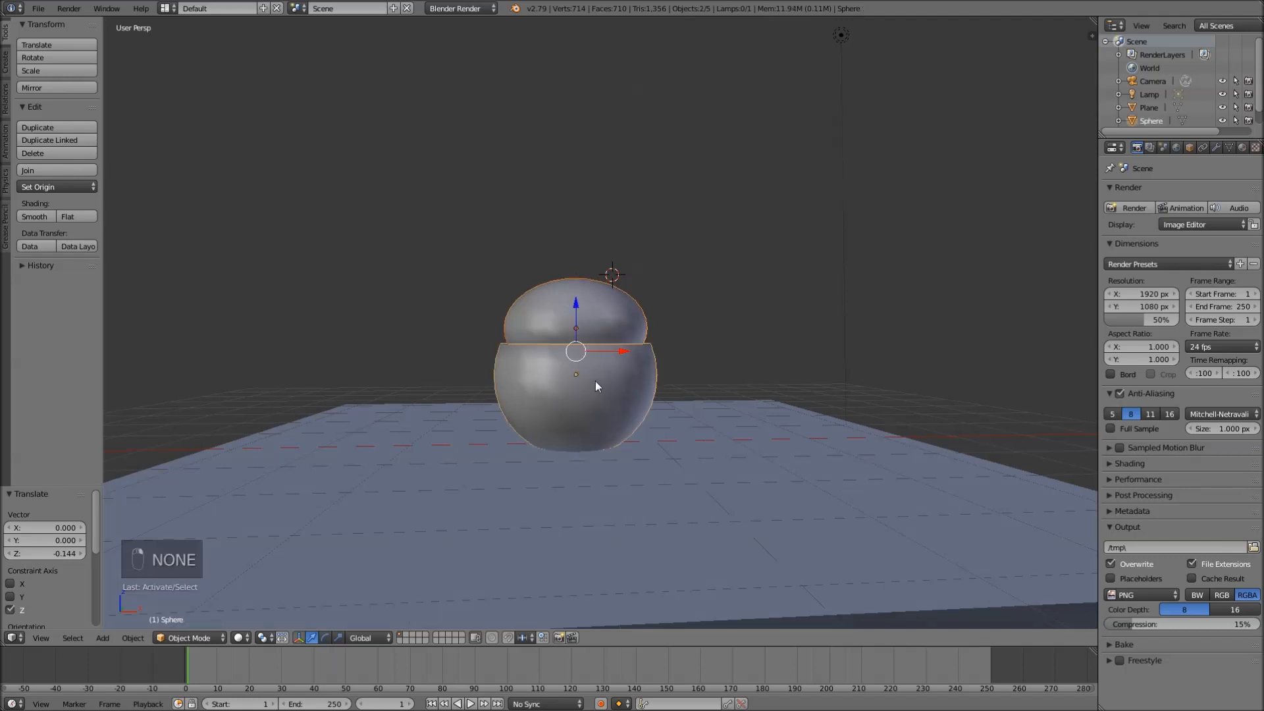
pyautogui.moveTo(575, 306); pyautogui.dragTo(575, 292)
pyautogui.moveTo(613, 295); pyautogui.dragTo(638, 314, button='middle')
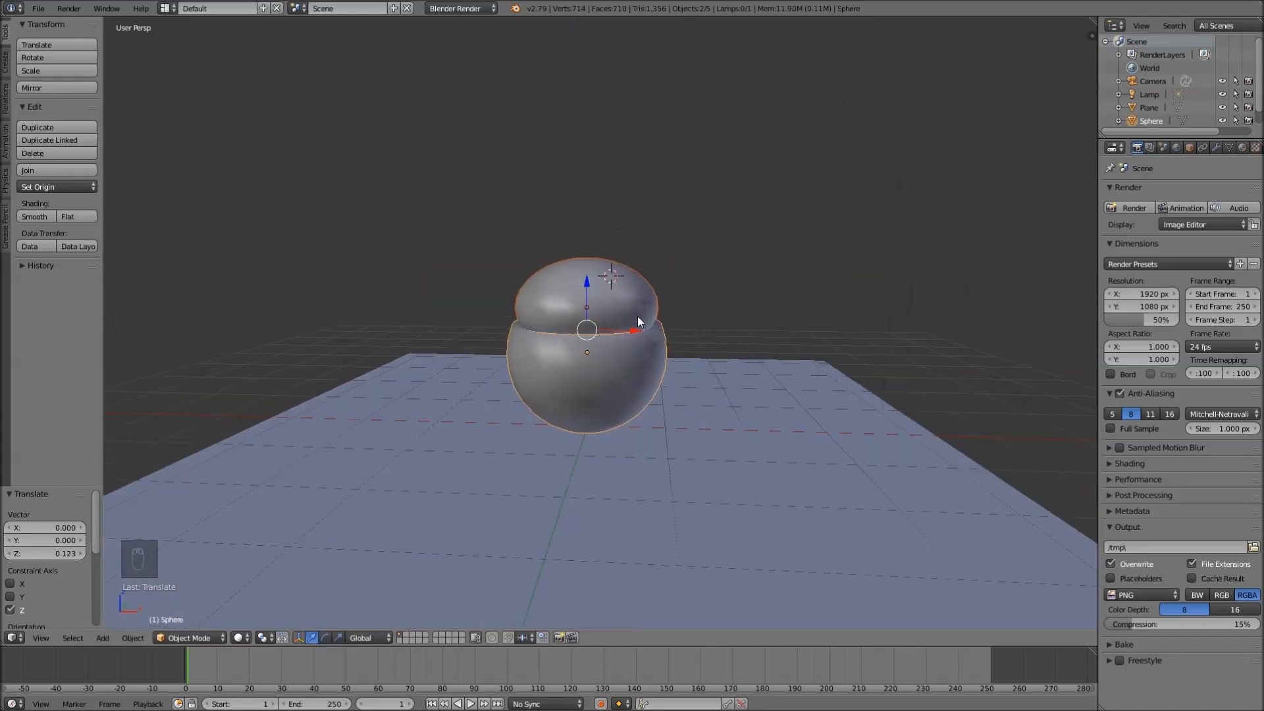
# - Open only the lid for mesh editing in front view and set the mesh selection mode to faces
pyautogui.press('KP_1')
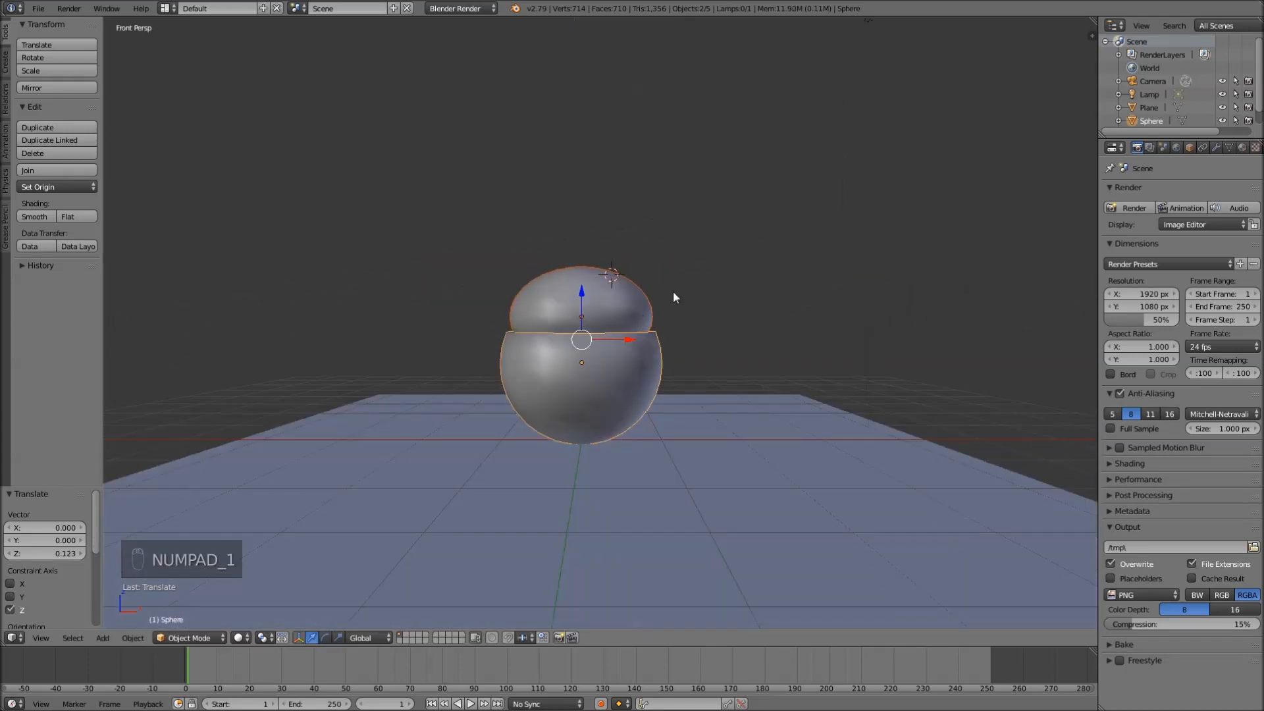
pyautogui.scroll(5, 672, 296)
pyautogui.rightClick(607, 244)
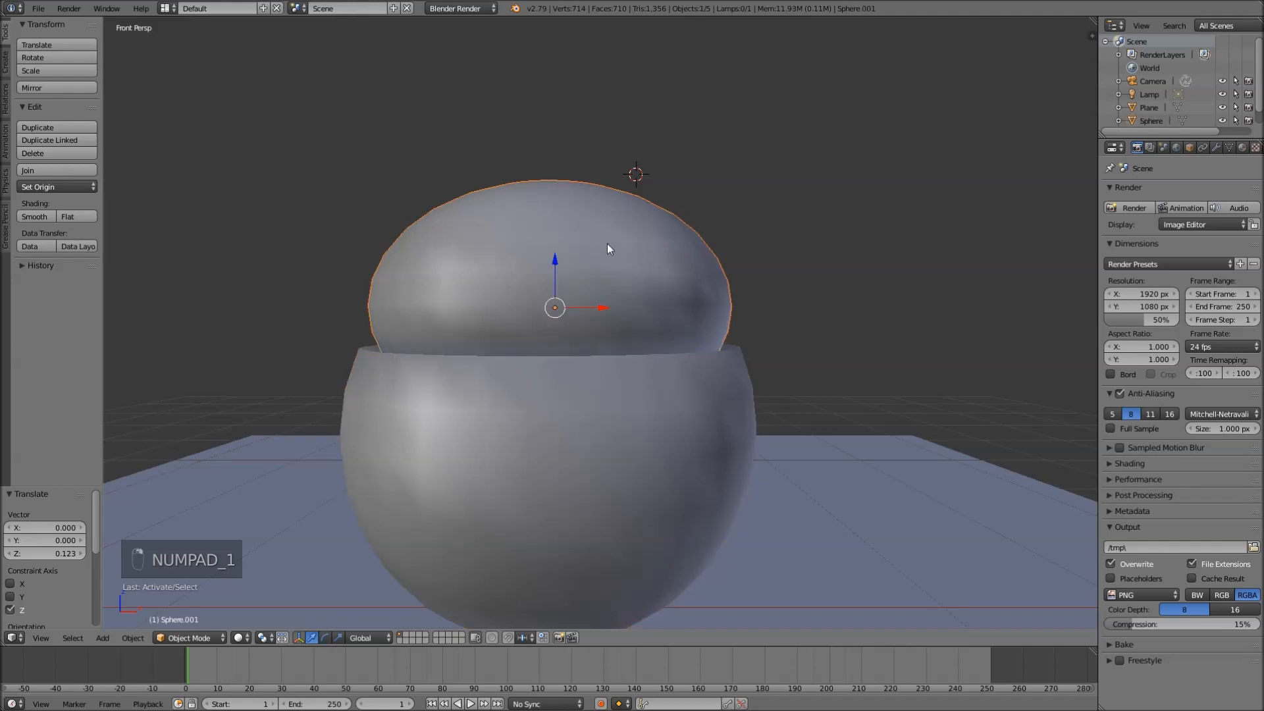
pyautogui.press('Tab')
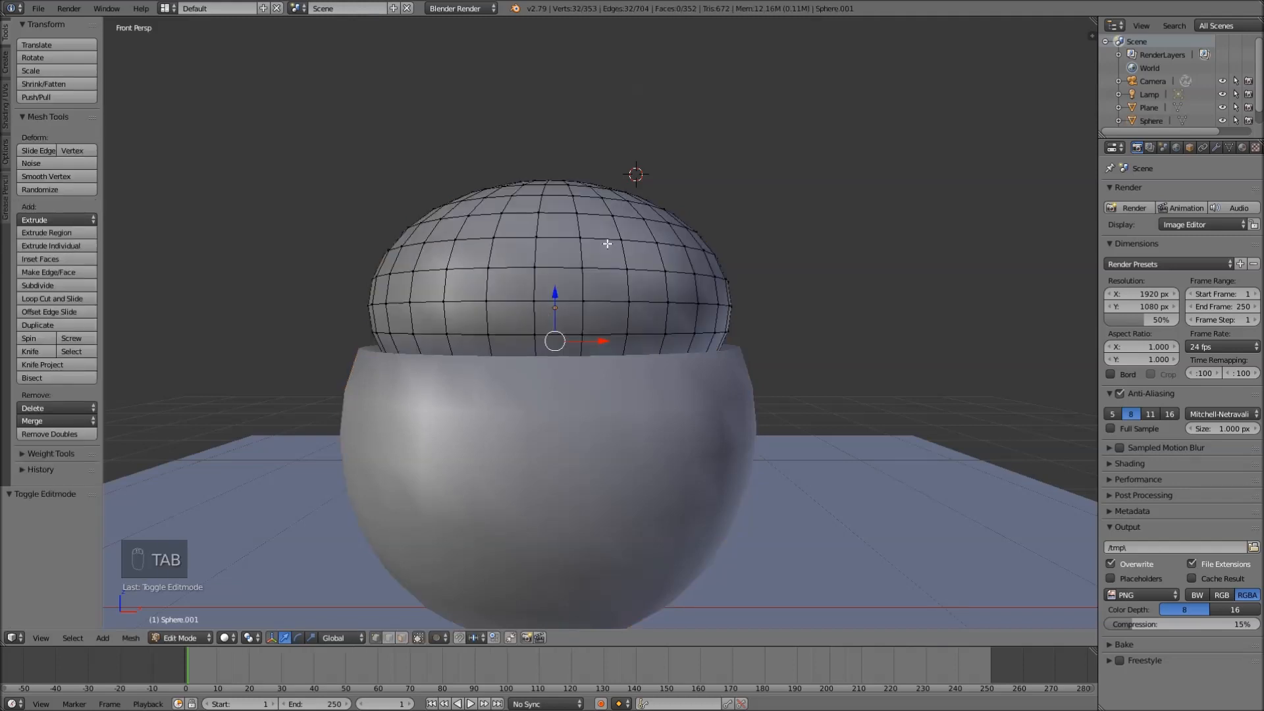
pyautogui.keyDown('shift'); pyautogui.moveTo(607, 244); pyautogui.dragTo(711, 369, button='middle'); pyautogui.keyUp('shift')
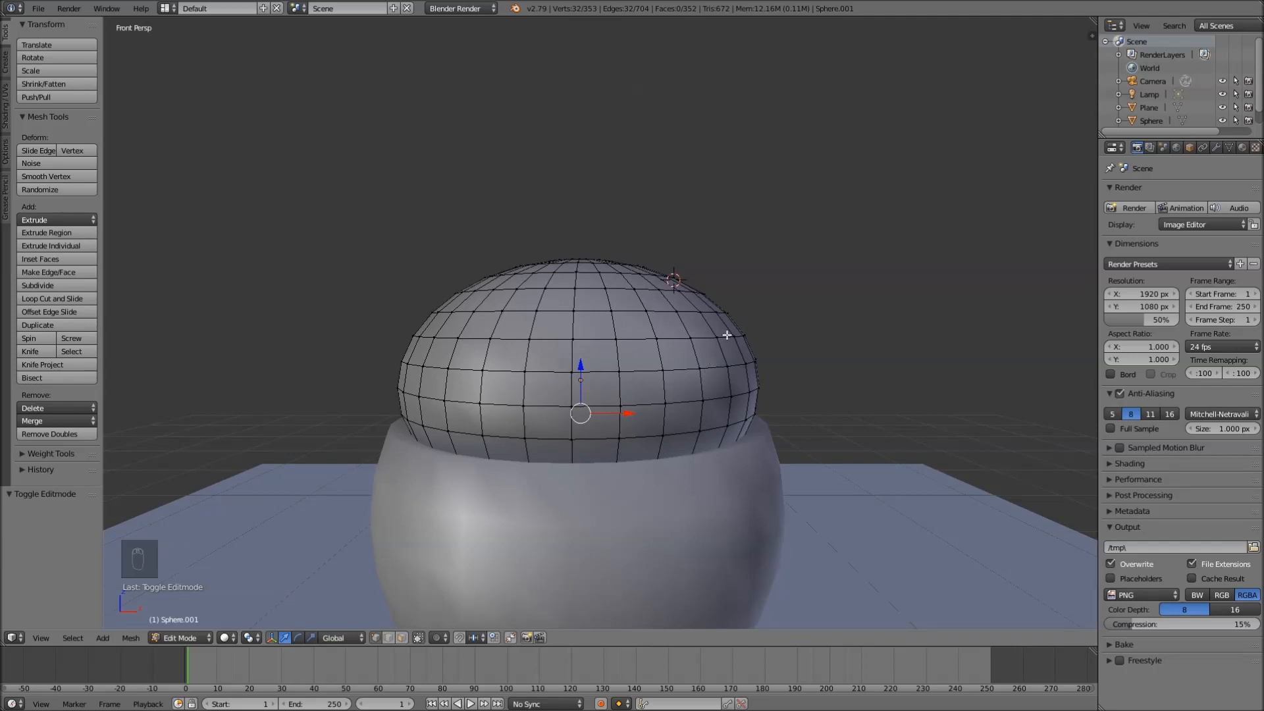
pyautogui.hotkey('ctrl', 'Tab')
pyautogui.click(721, 361)
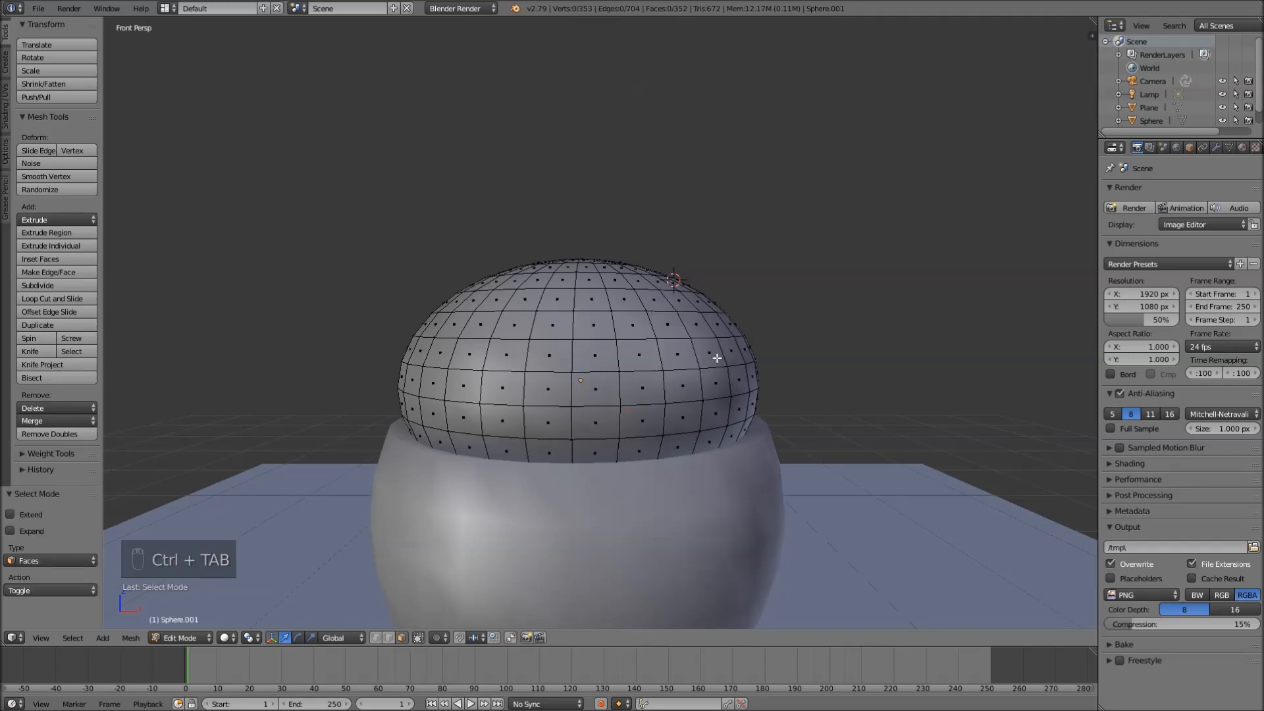
# - Select two separate 2×2 blocks of faces on the lid's front, one on each side of its centre
pyautogui.rightClick(678, 352)
pyautogui.keyDown('shift'); pyautogui.rightClick(642, 353); pyautogui.keyUp('shift')
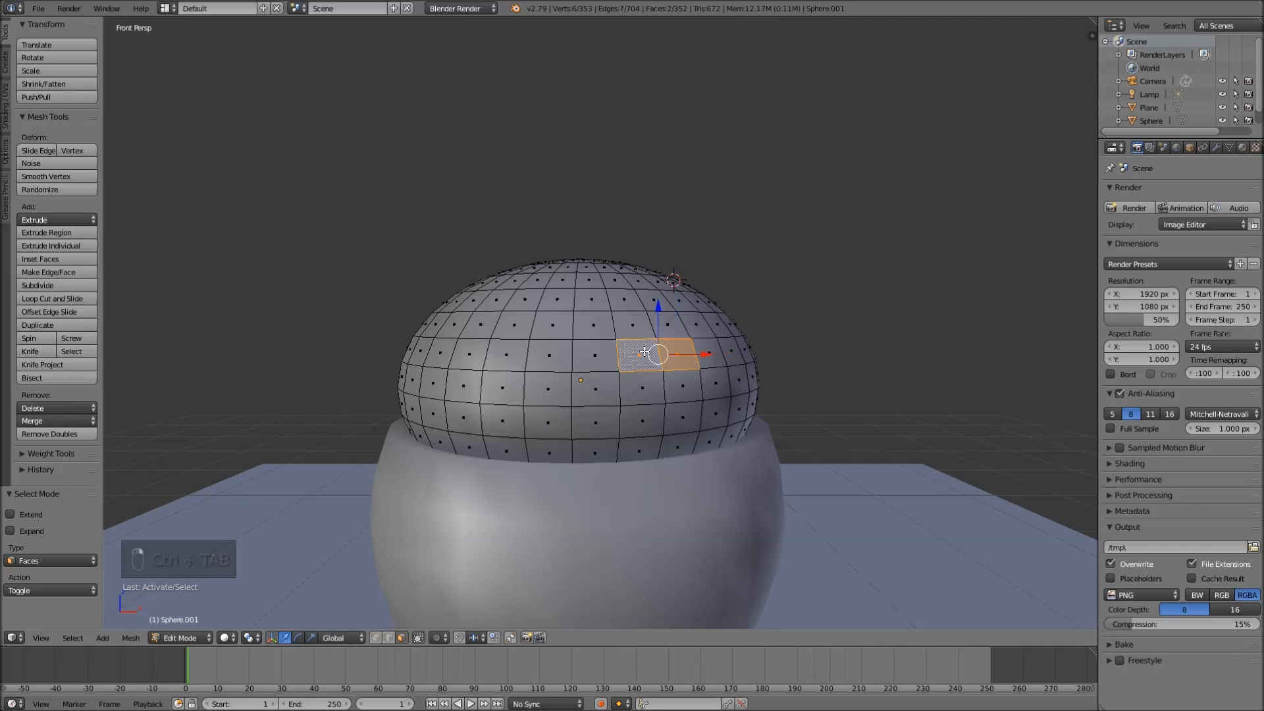
pyautogui.keyDown('shift'); pyautogui.rightClick(634, 319); pyautogui.keyUp('shift')
pyautogui.keyDown('shift'); pyautogui.rightClick(659, 321); pyautogui.keyUp('shift')
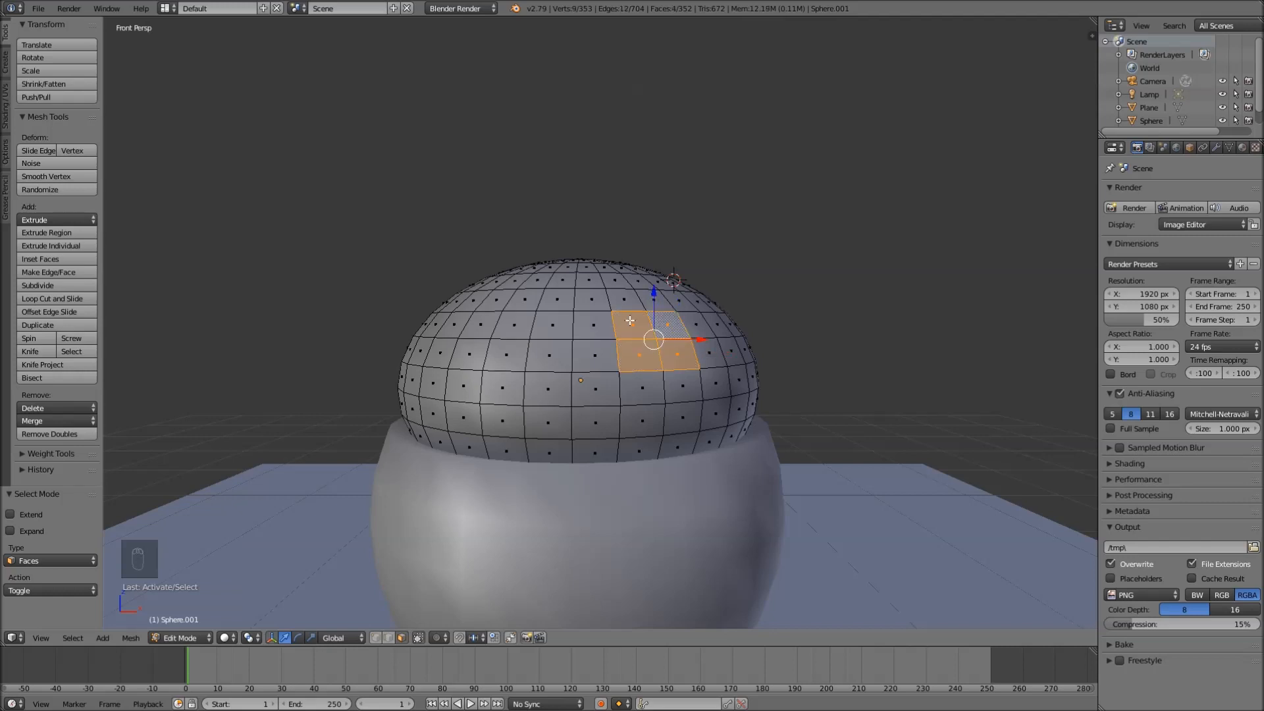
pyautogui.keyDown('shift'); pyautogui.rightClick(470, 349); pyautogui.keyUp('shift')
pyautogui.keyDown('shift'); pyautogui.rightClick(479, 327); pyautogui.keyUp('shift')
pyautogui.keyDown('shift'); pyautogui.rightClick(452, 324); pyautogui.keyUp('shift')
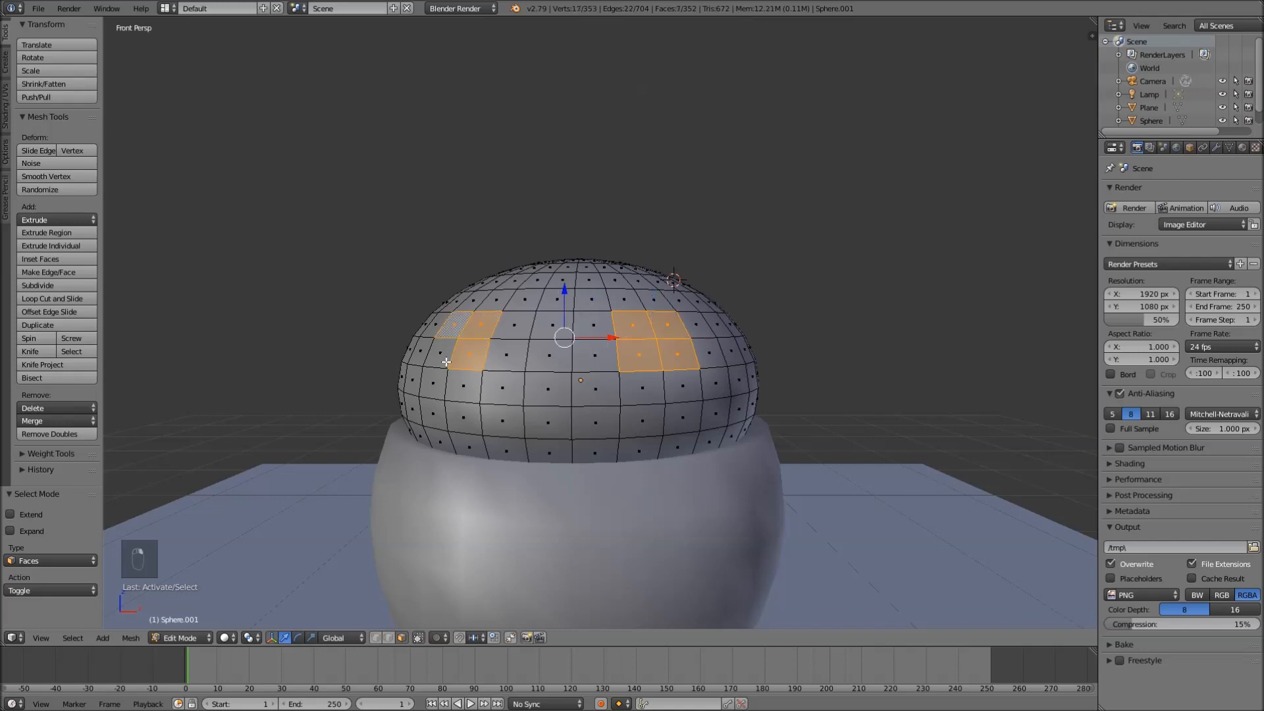
pyautogui.keyDown('shift'); pyautogui.rightClick(439, 353); pyautogui.keyUp('shift')
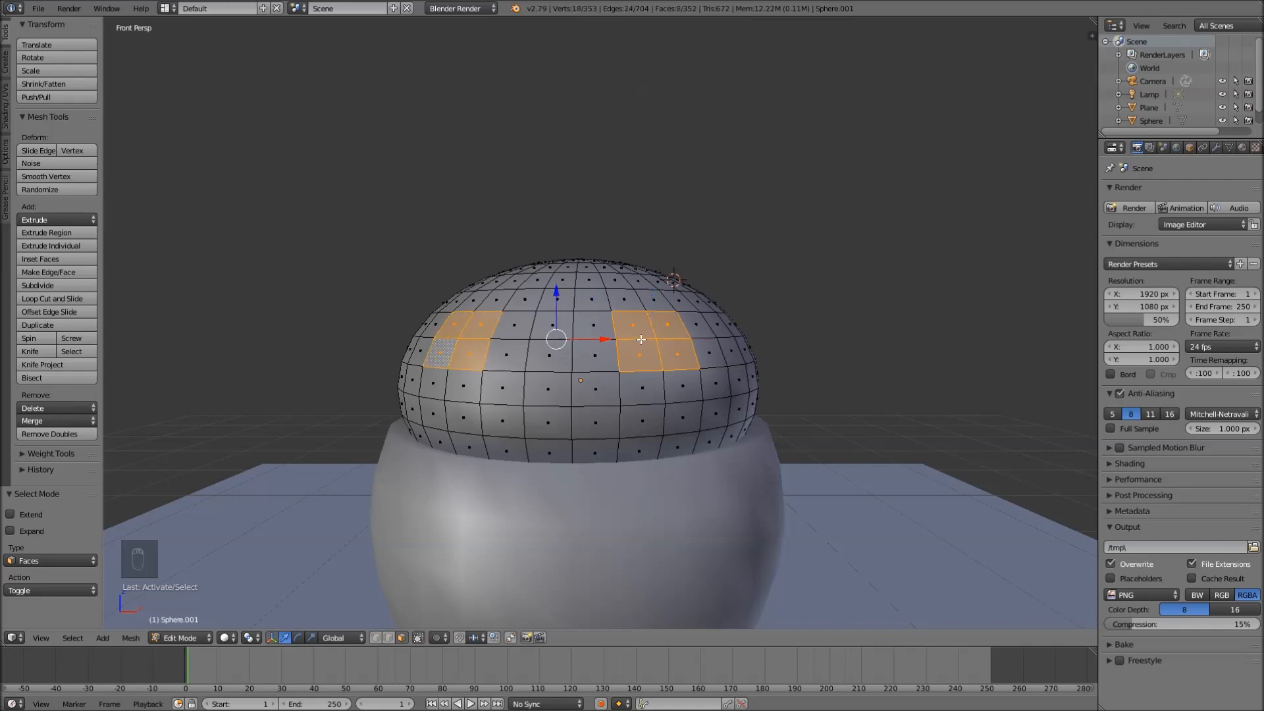
# - Try to extrude both face blocks inward about 0.12 along Y, and undo the extrusion
pyautogui.moveTo(641, 339); pyautogui.dragTo(617, 391, button='middle')
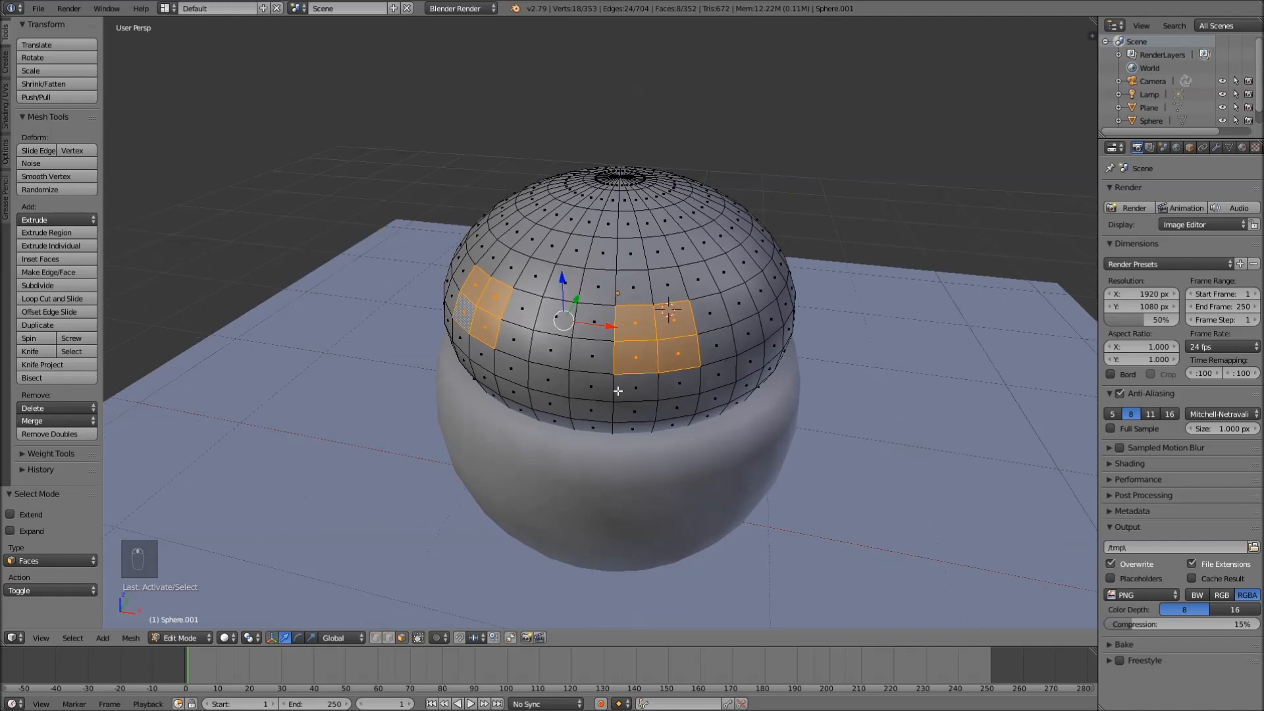
pyautogui.press('e')
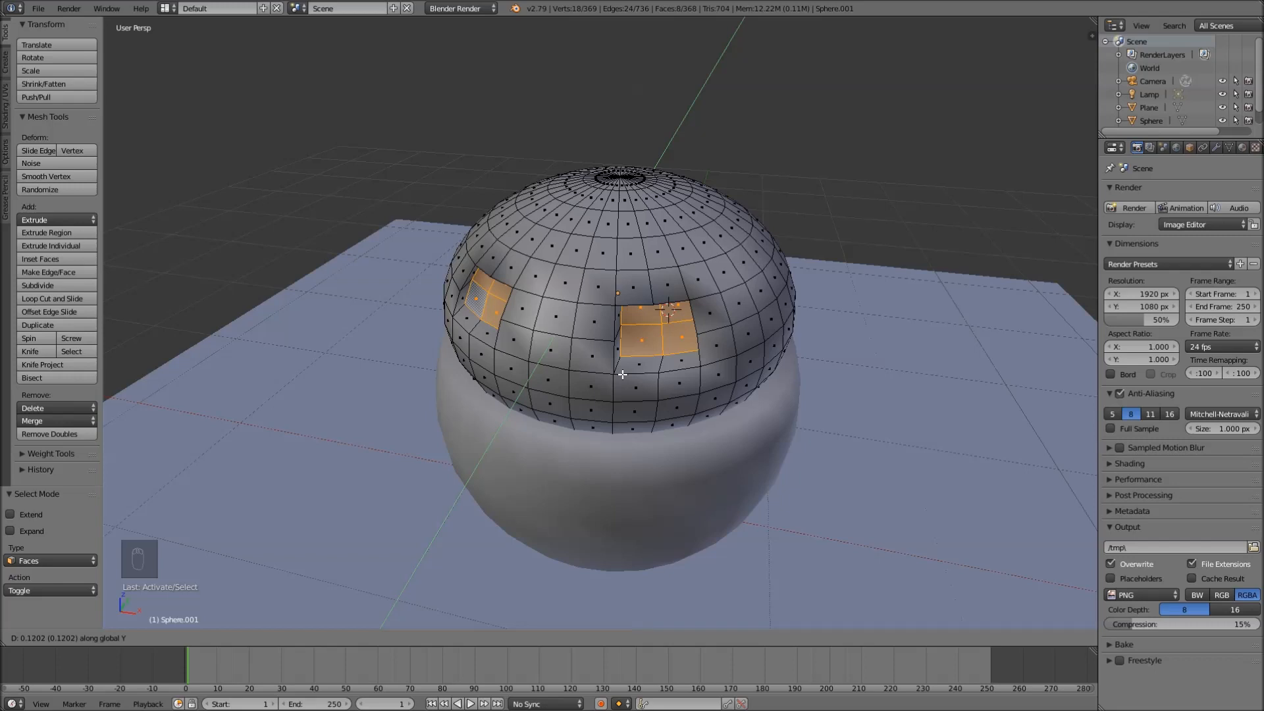
pyautogui.rightClick(622, 373)
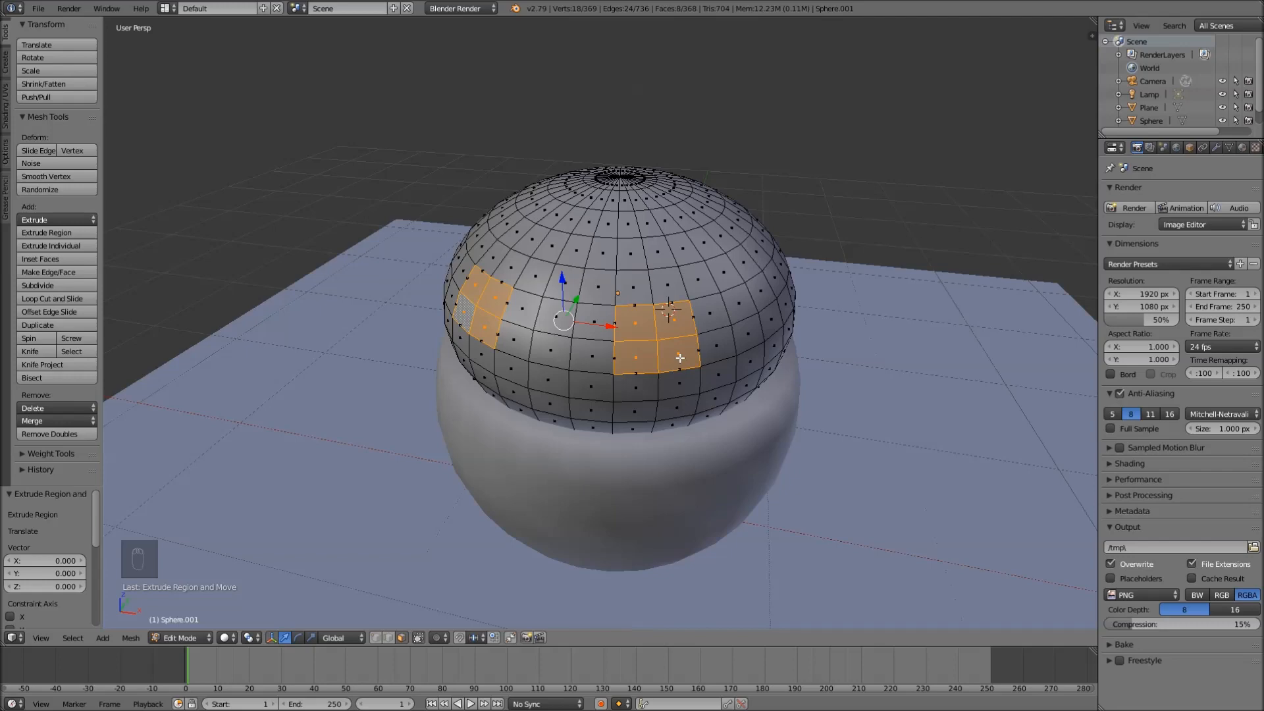
pyautogui.hotkey('ctrl', 'z')
# - Set the mesh selection mode to vertices and select the top middle vertex of the right-hand 2×2 face block
pyautogui.moveTo(695, 353); pyautogui.dragTo(696, 326, button='middle')
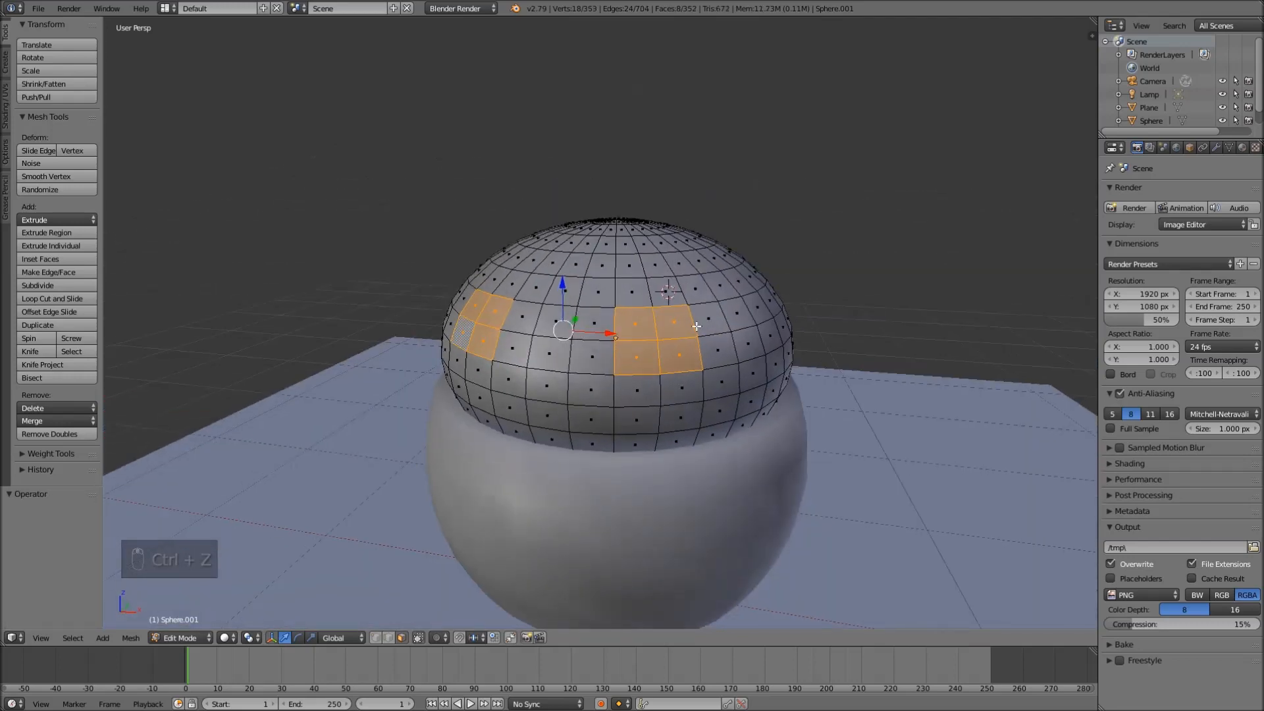
pyautogui.scroll(2, 723, 358)
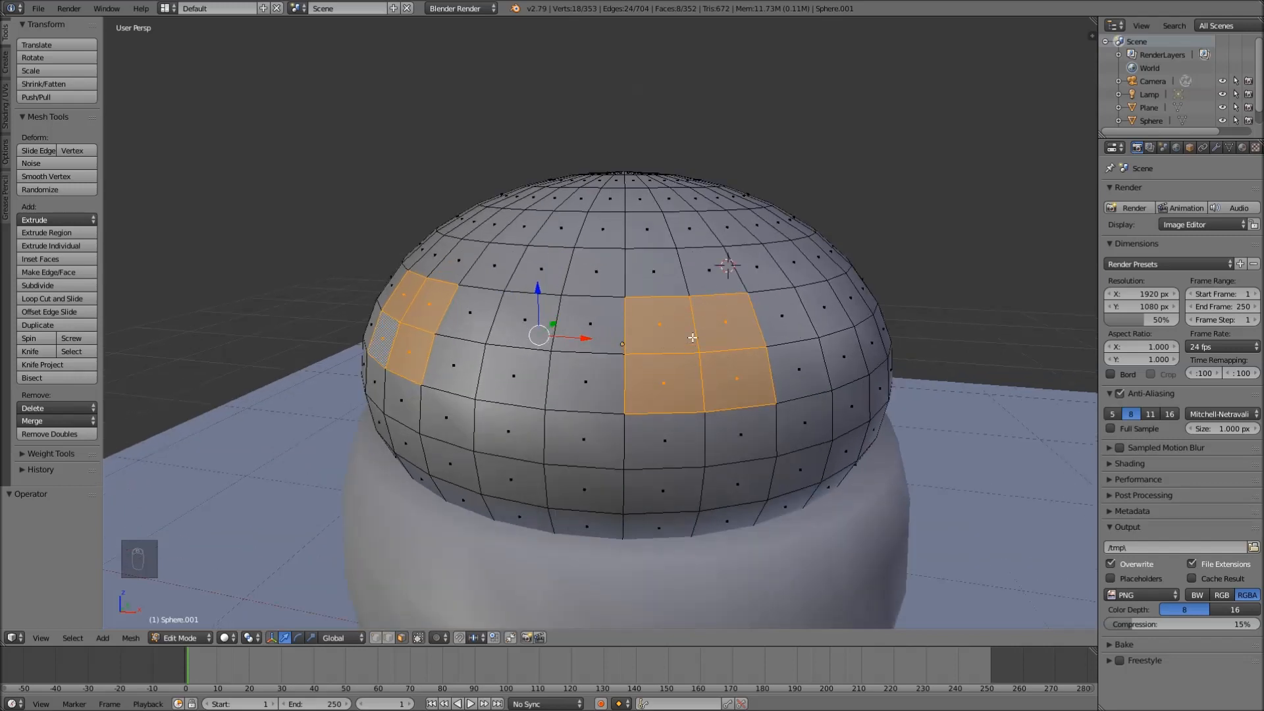
pyautogui.hotkey('ctrl', 'Tab')
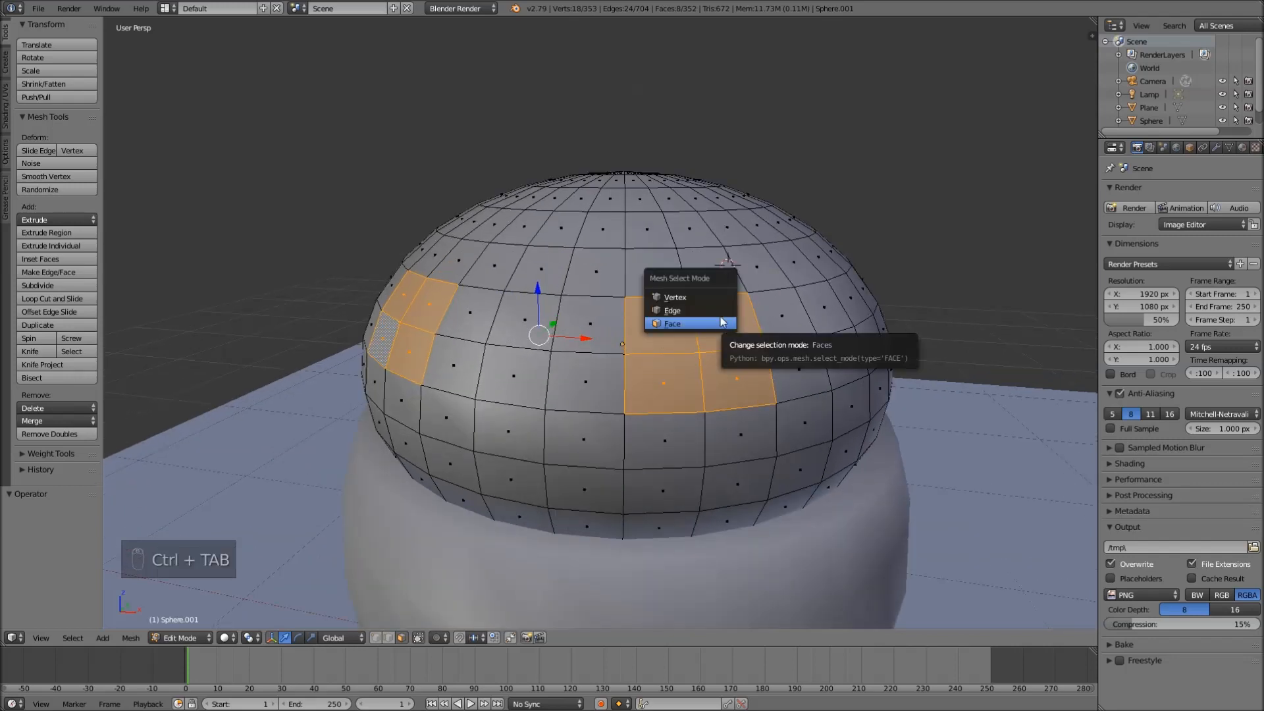
pyautogui.click(714, 297)
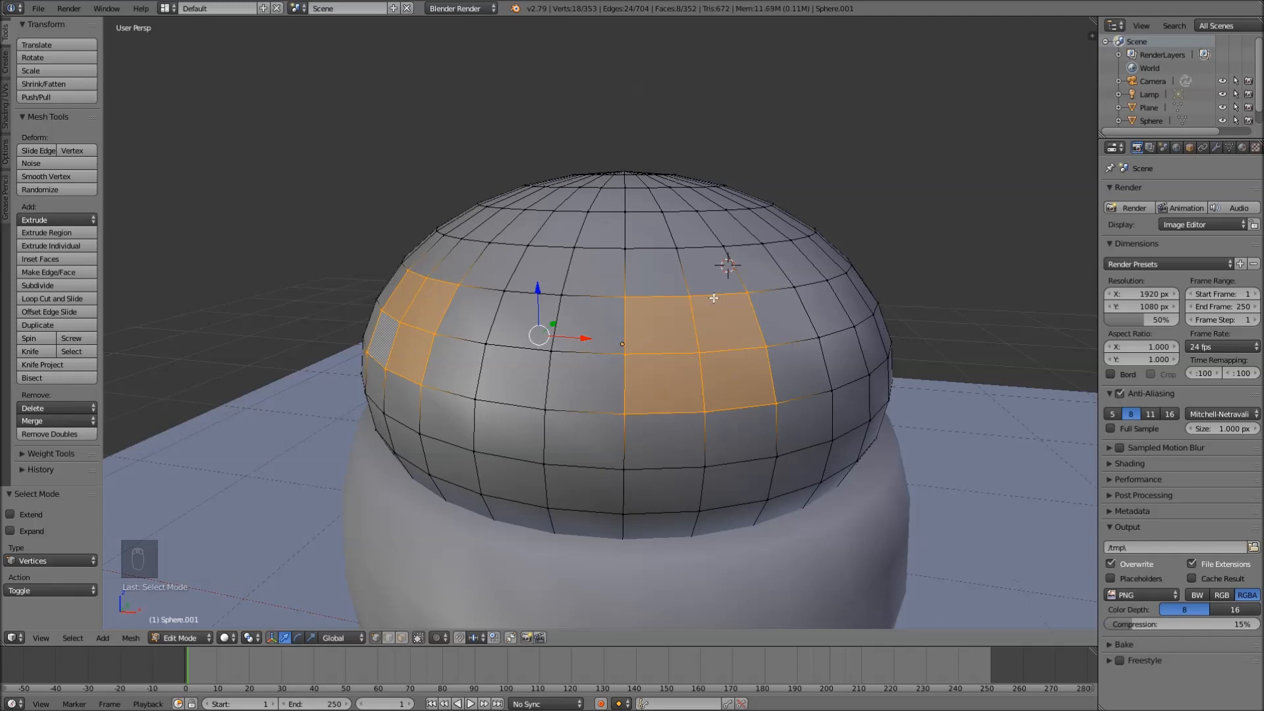
pyautogui.moveTo(714, 297); pyautogui.dragTo(726, 301, button='middle')
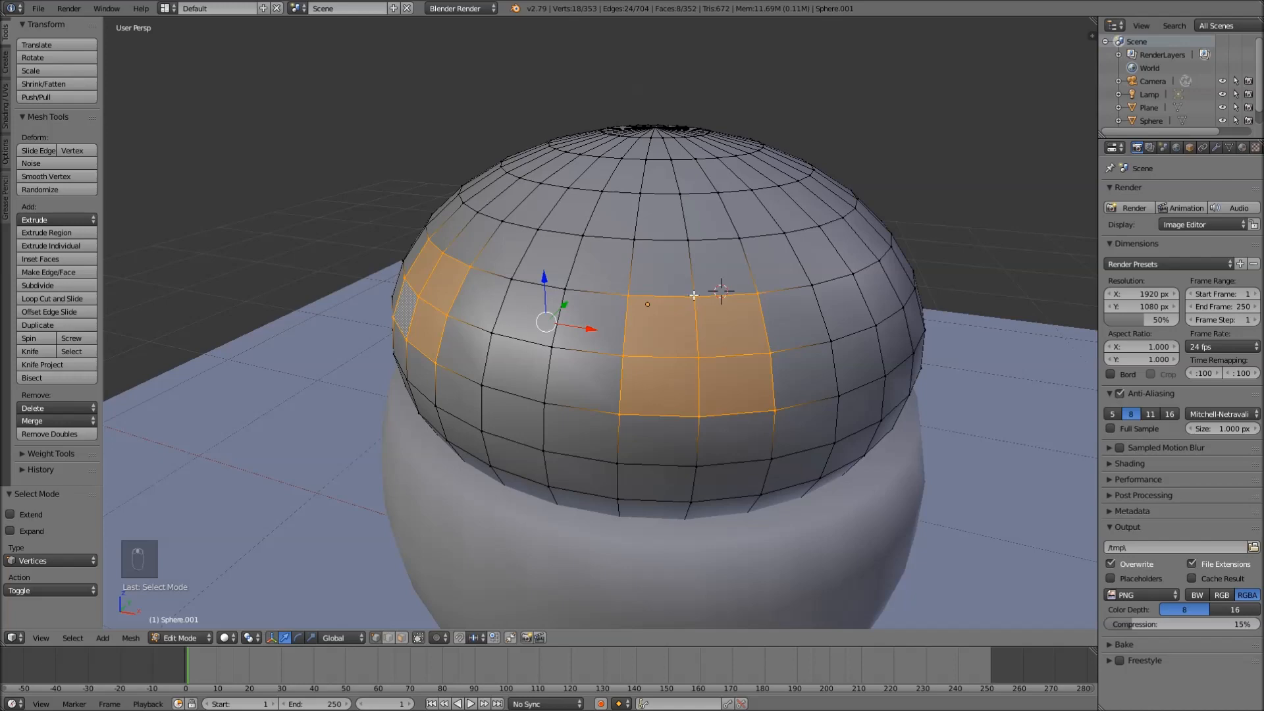
pyautogui.rightClick(694, 297)
# - Try moving the selected lid vertex freely while viewing it from the side, and undo the move
pyautogui.moveTo(724, 298); pyautogui.dragTo(719, 267, button='middle')
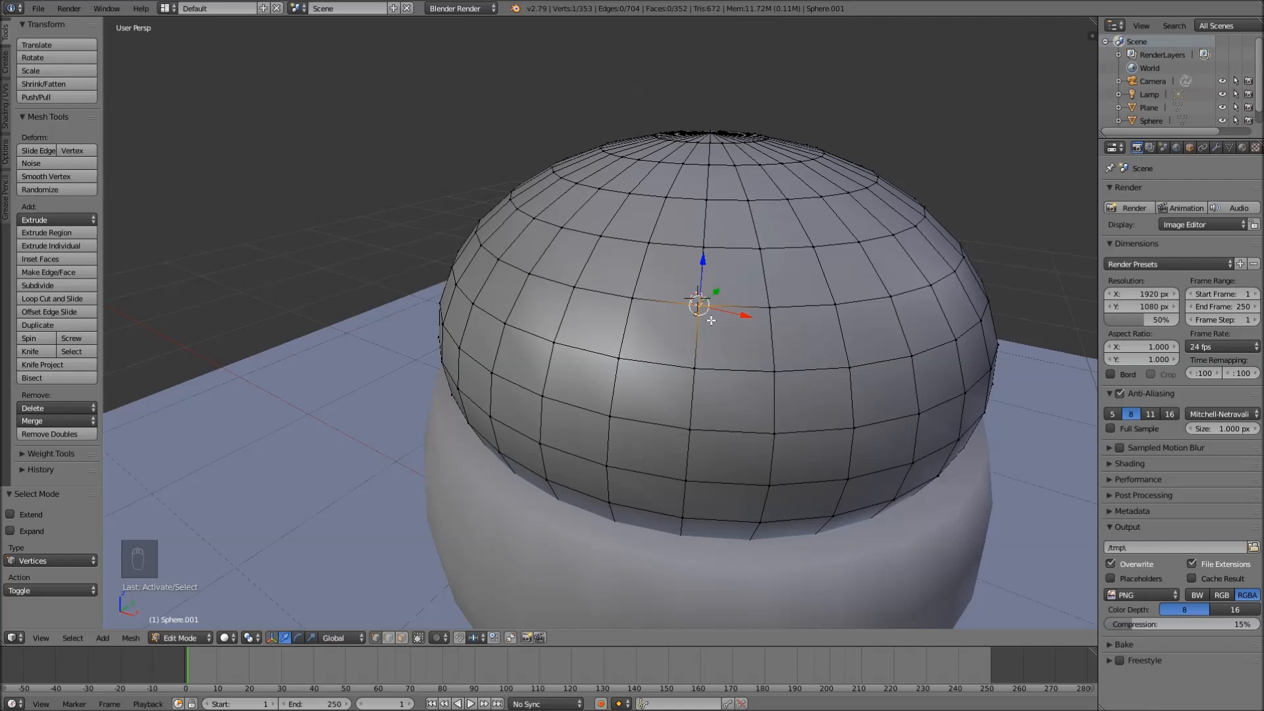
pyautogui.moveTo(772, 263); pyautogui.dragTo(721, 266, button='middle')
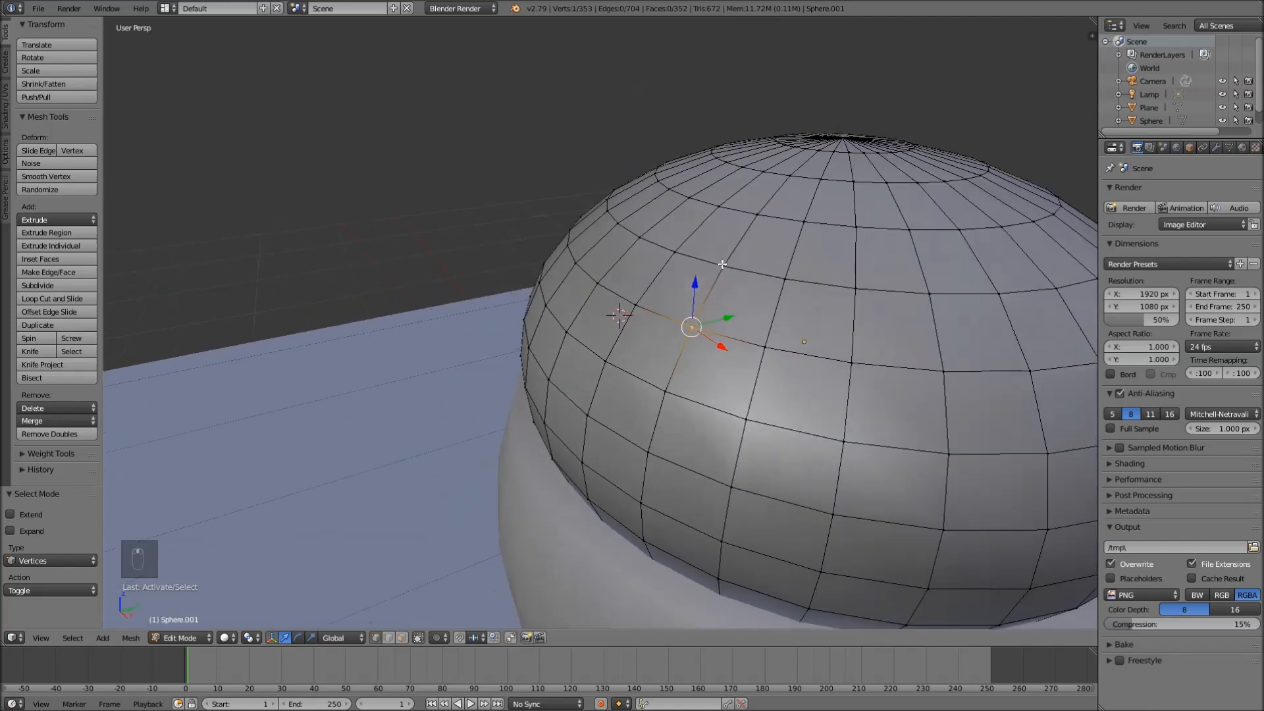
pyautogui.press('g')
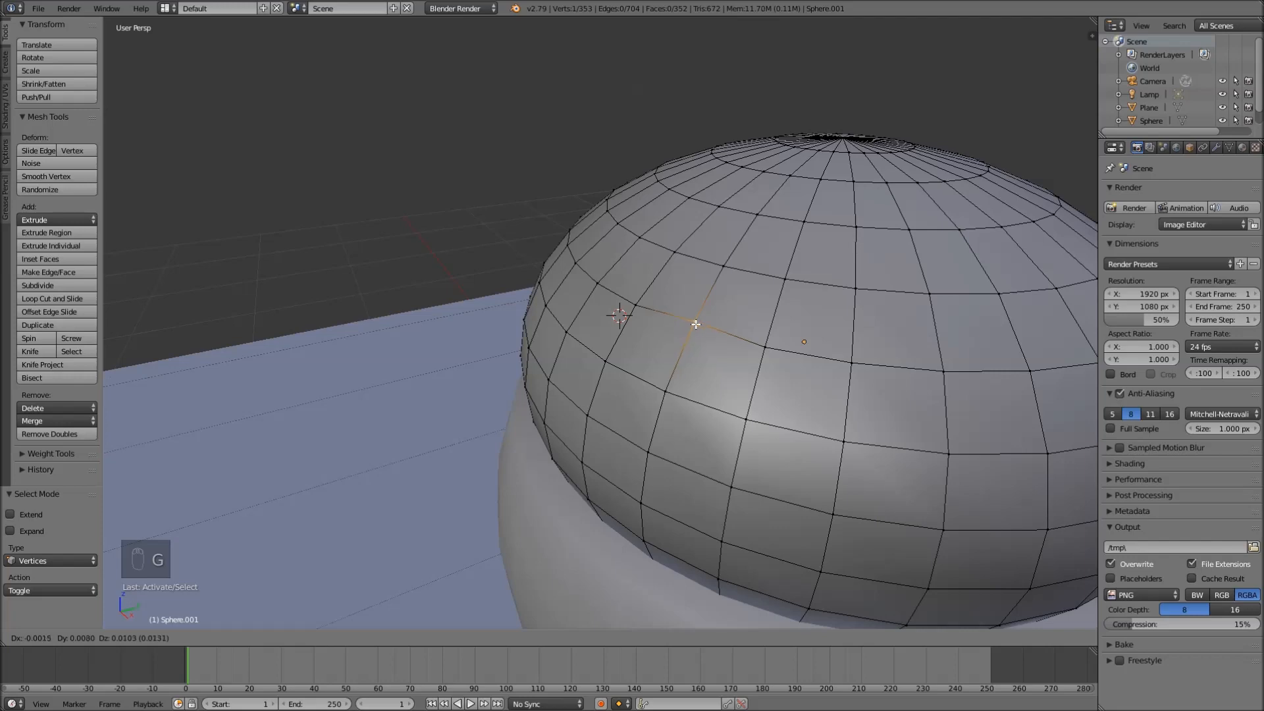
pyautogui.rightClick(702, 314)
pyautogui.moveTo(701, 314); pyautogui.dragTo(702, 298, button='middle')
pyautogui.press('g')
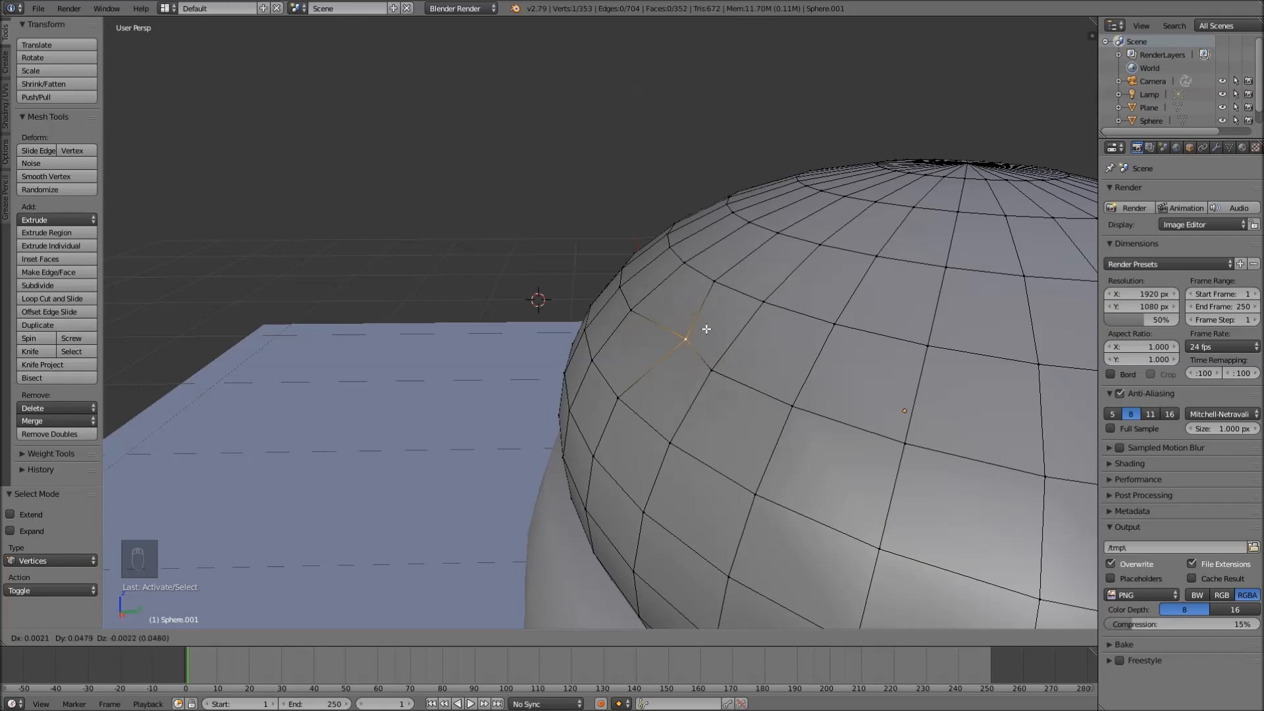
pyautogui.click(703, 327)
pyautogui.moveTo(704, 328); pyautogui.dragTo(673, 295, button='middle')
pyautogui.hotkey('ctrl', 'z')
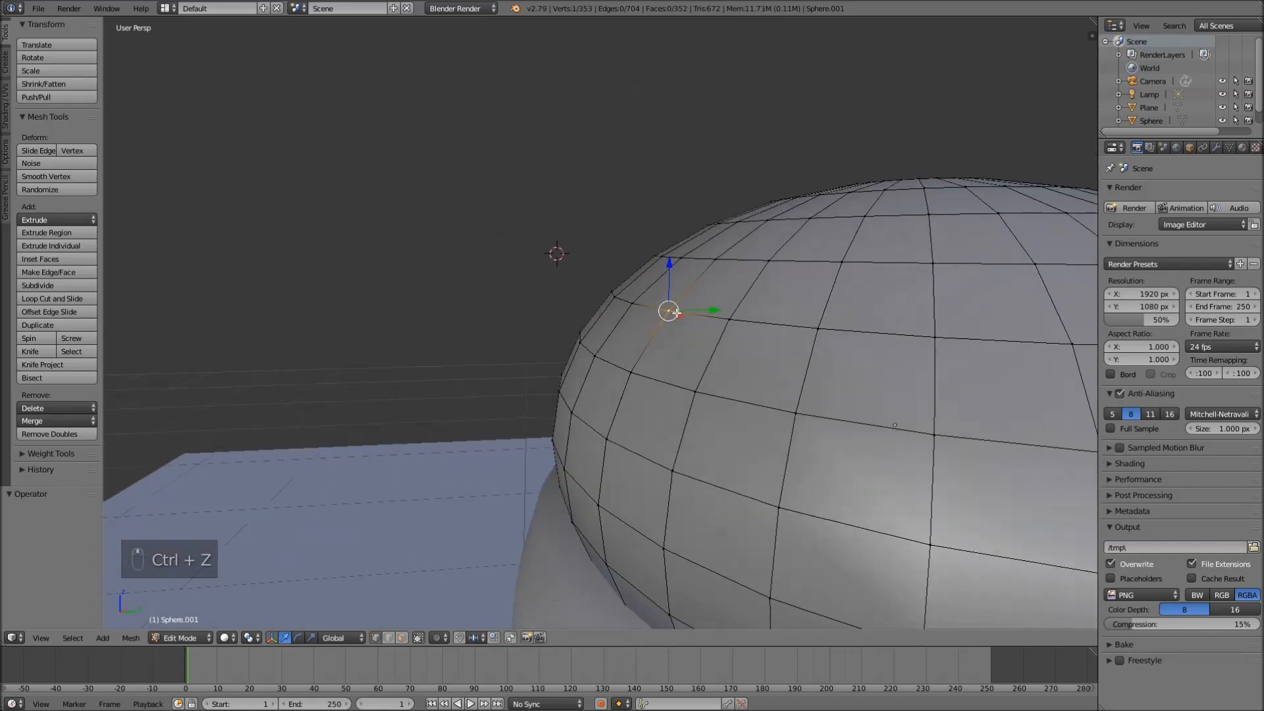
# - Try a free move of the vertex close up, followed by a slight Vertex Slide along its edge
pyautogui.moveTo(647, 336); pyautogui.dragTo(776, 375, button='middle')
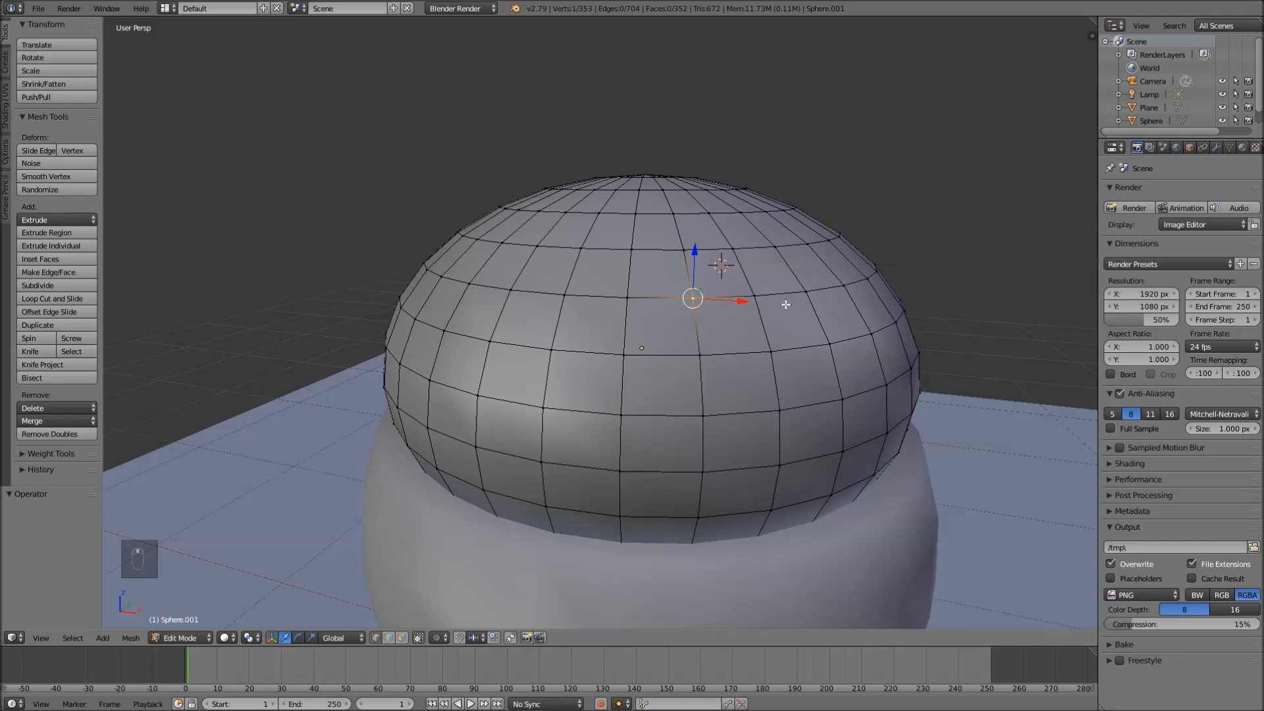
pyautogui.scroll(5, 793, 302)
pyautogui.moveTo(833, 293); pyautogui.dragTo(626, 290, button='middle')
pyautogui.moveTo(755, 267); pyautogui.dragTo(657, 273, button='middle')
pyautogui.press('g')
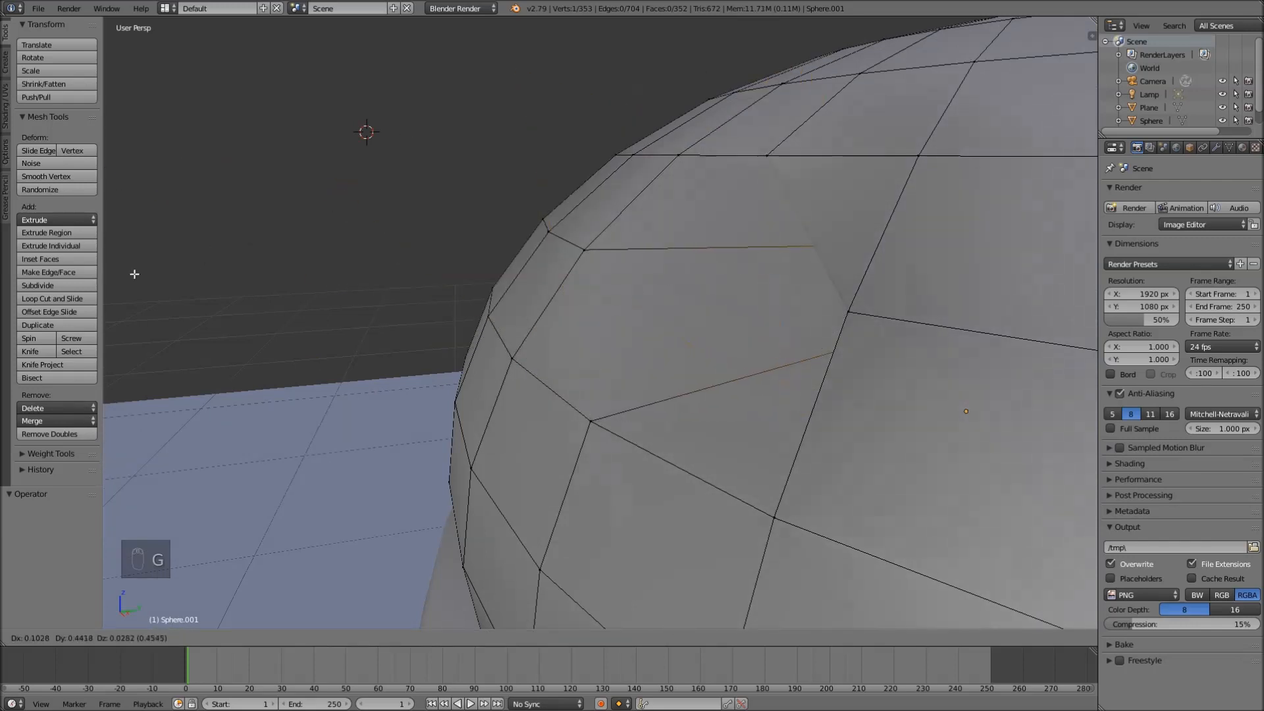
pyautogui.rightClick(265, 257)
pyautogui.press('g')
pyautogui.press('g')
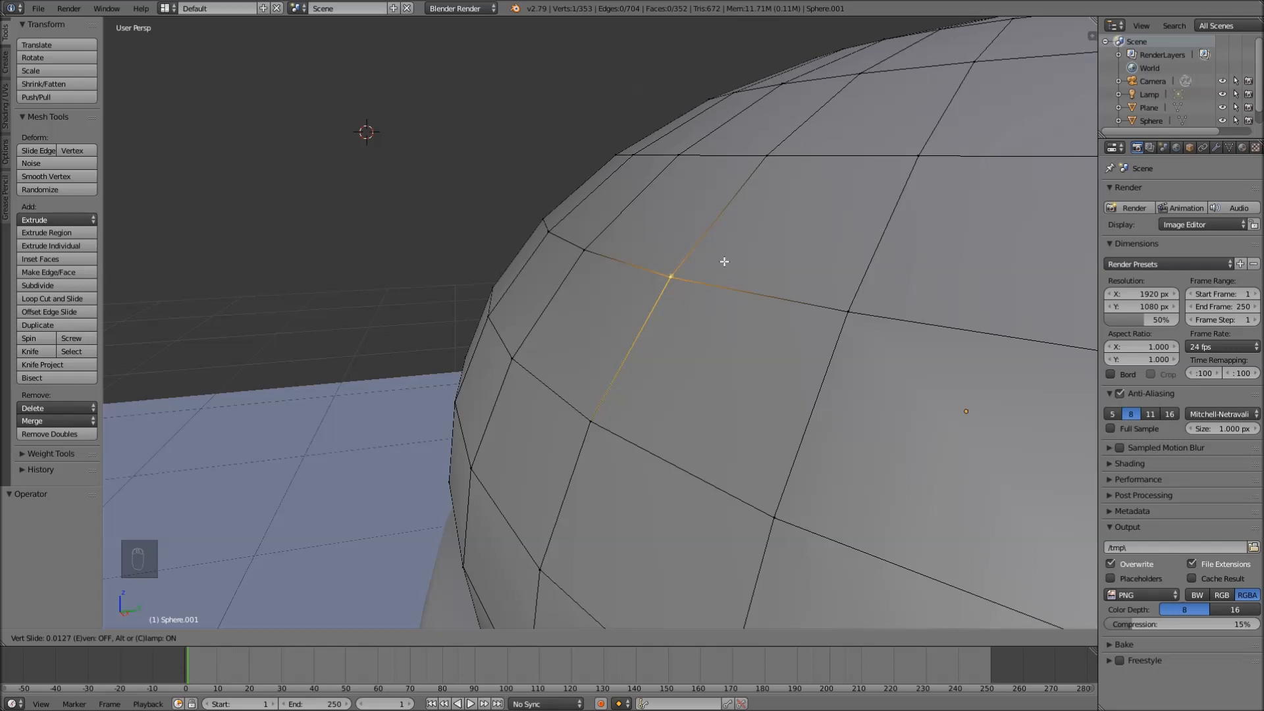
pyautogui.click(724, 261)
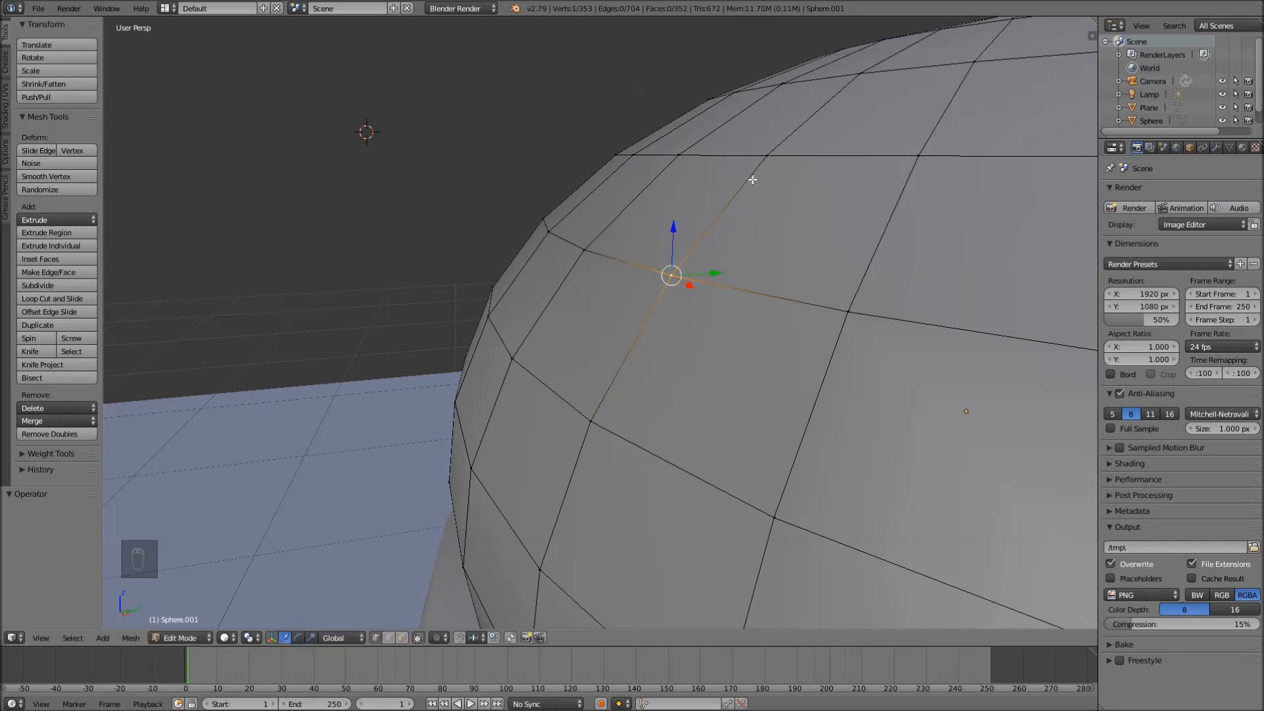
# - Try pulling the vertex freely away from the lid's surface, then sliding it along its upper edge for comparison
pyautogui.moveTo(832, 268); pyautogui.dragTo(782, 259, button='middle')
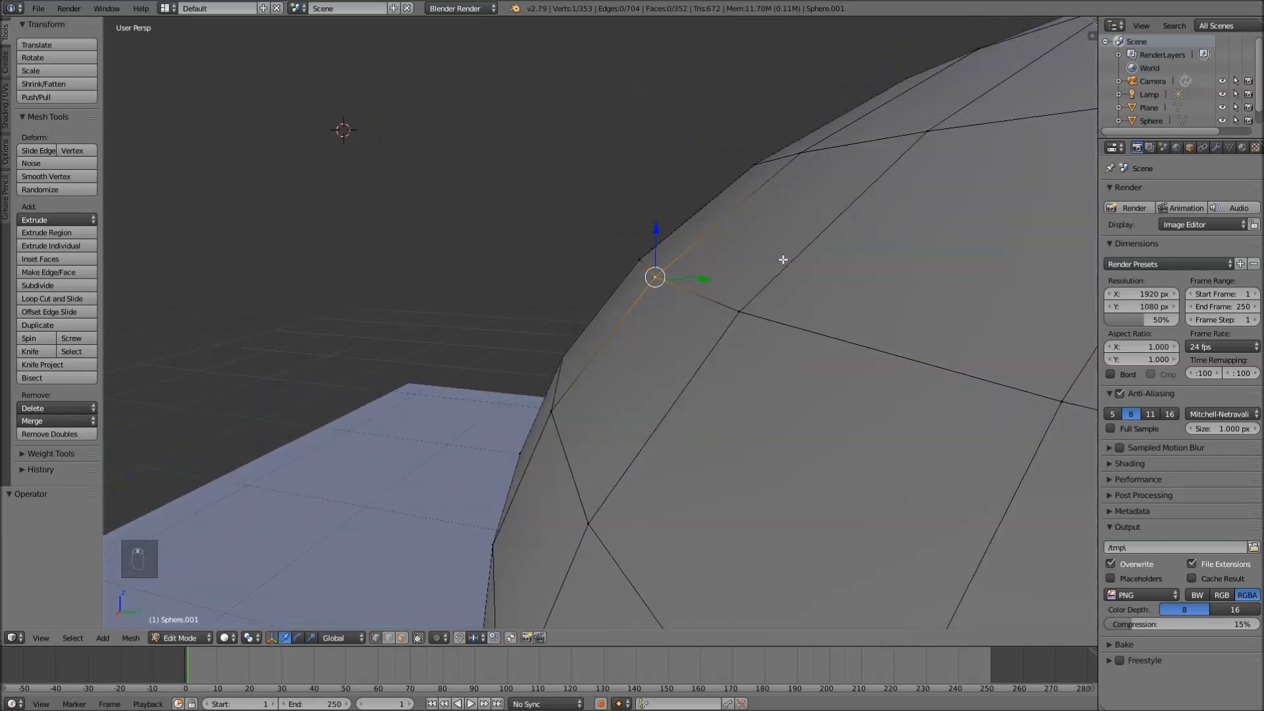
pyautogui.moveTo(665, 267); pyautogui.dragTo(652, 266, button='middle')
pyautogui.press('g')
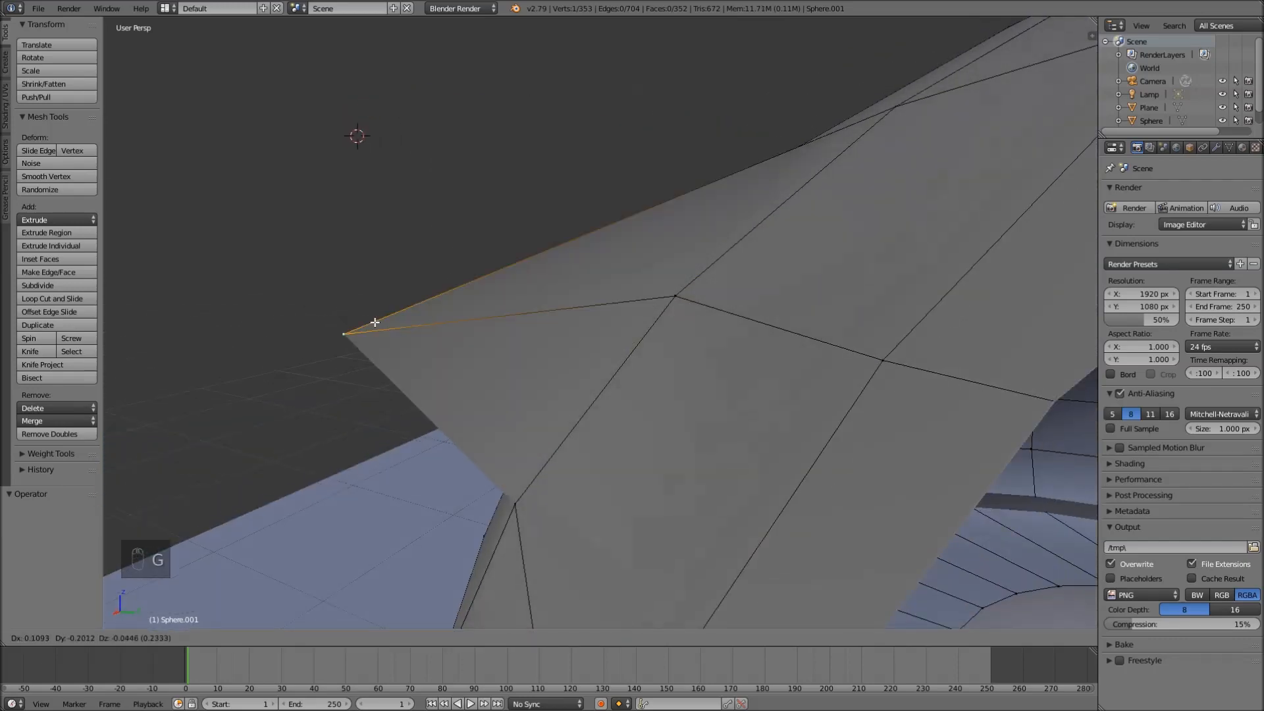
pyautogui.click(698, 308)
pyautogui.moveTo(705, 296); pyautogui.dragTo(669, 273, button='middle')
pyautogui.press('g')
pyautogui.press('g')
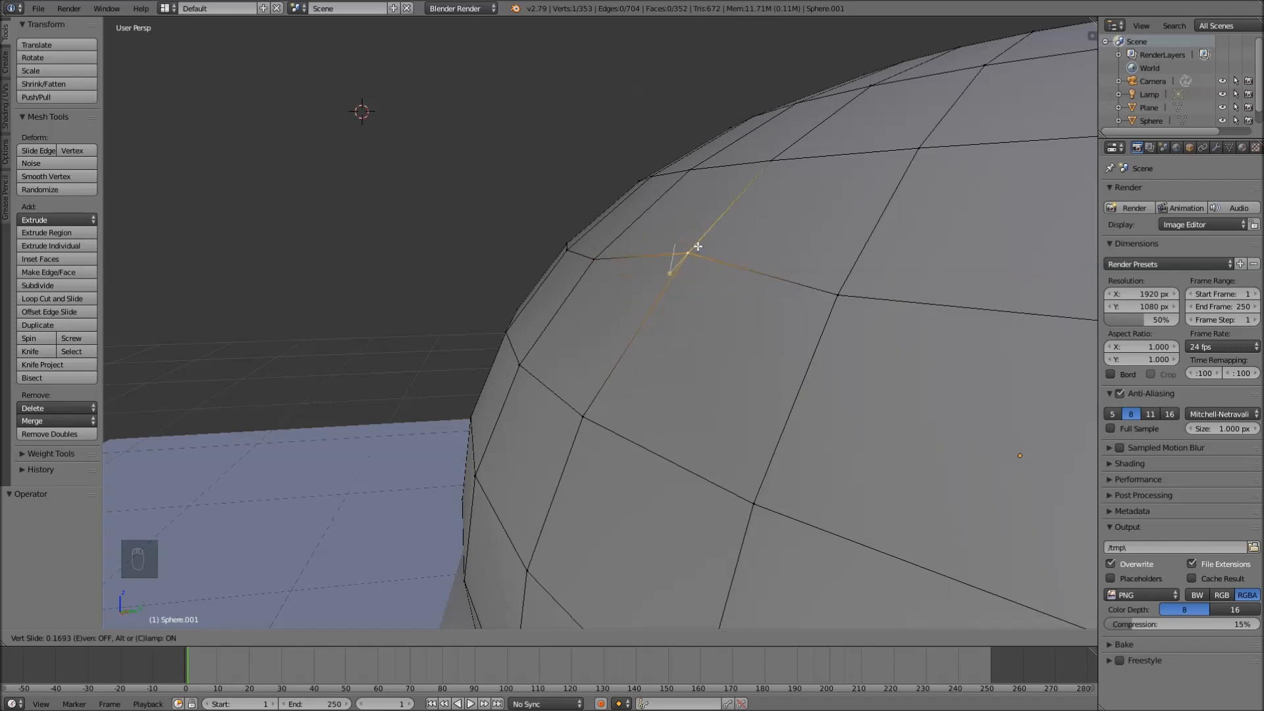
pyautogui.click(697, 296)
# - In front view, Vertex Slide the selected vertex up along its edge by a factor of about 0.47
pyautogui.press('KP_1')
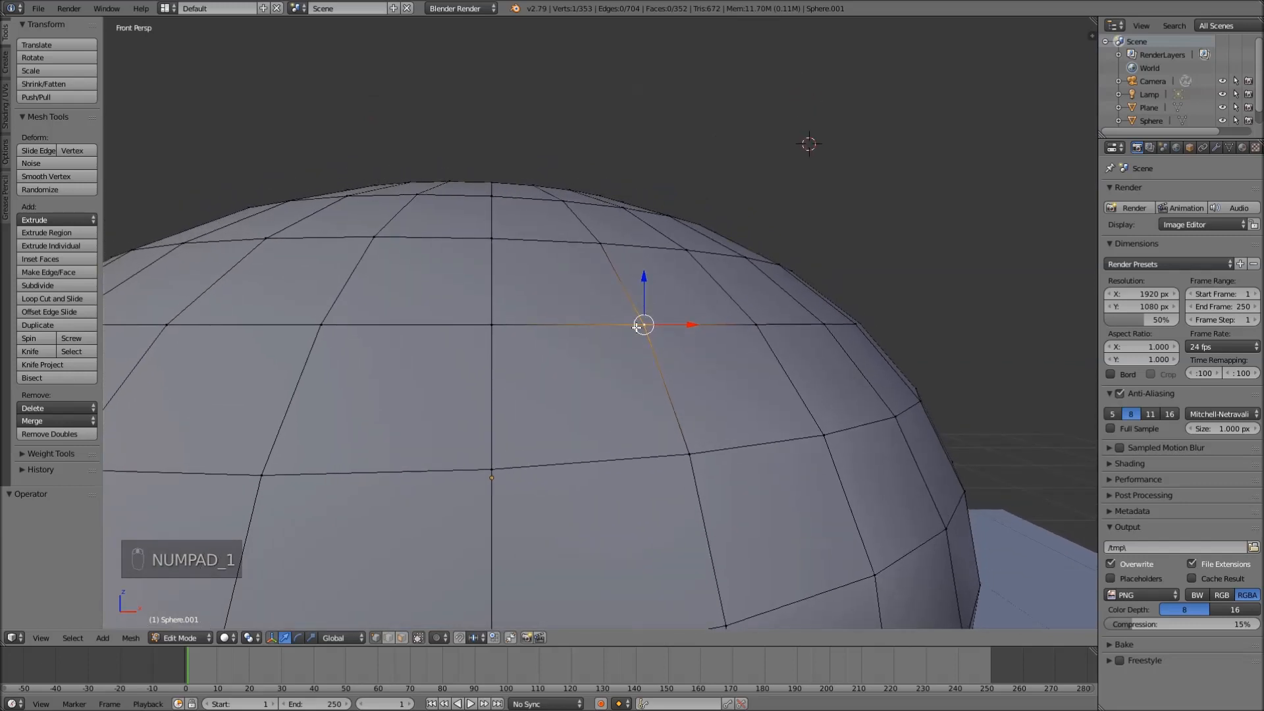
pyautogui.press('g')
pyautogui.press('g')
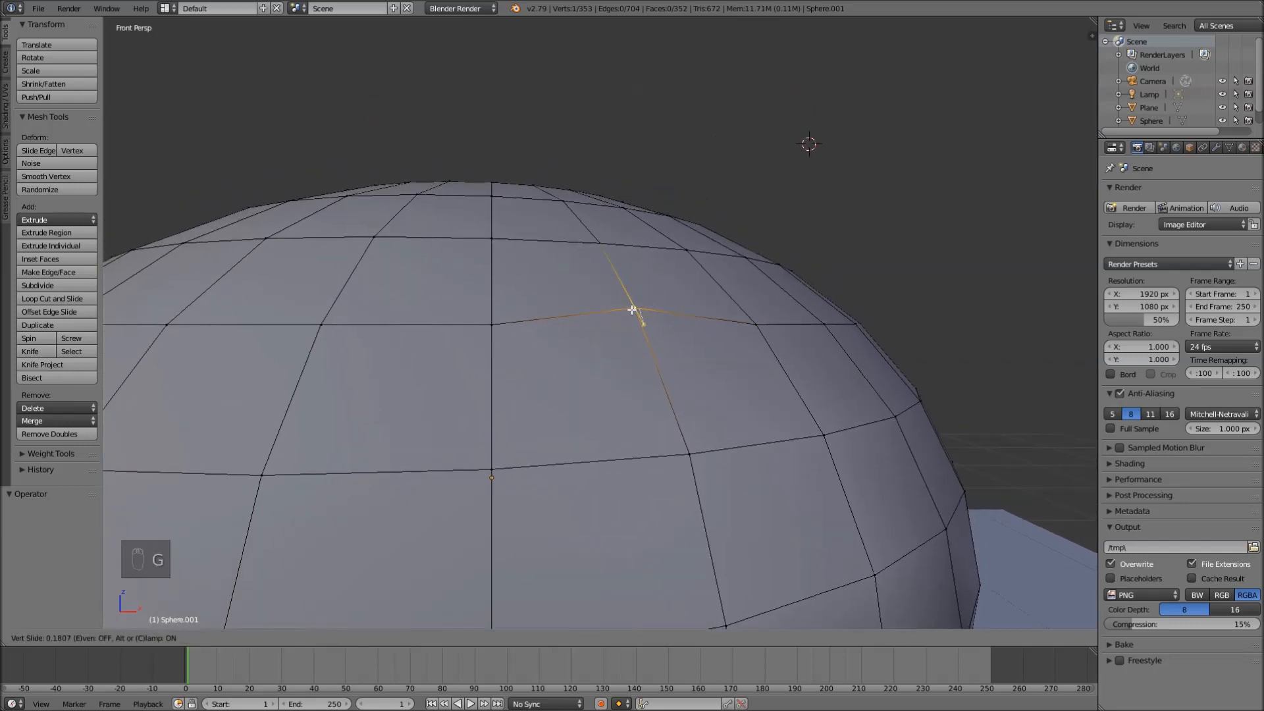
pyautogui.click(626, 284)
# - Vertex Slide the vertex below and left of the raised one toward the left by a factor of about 0.23
pyautogui.scroll(-3, 659, 334)
pyautogui.scroll(-3, 659, 335)
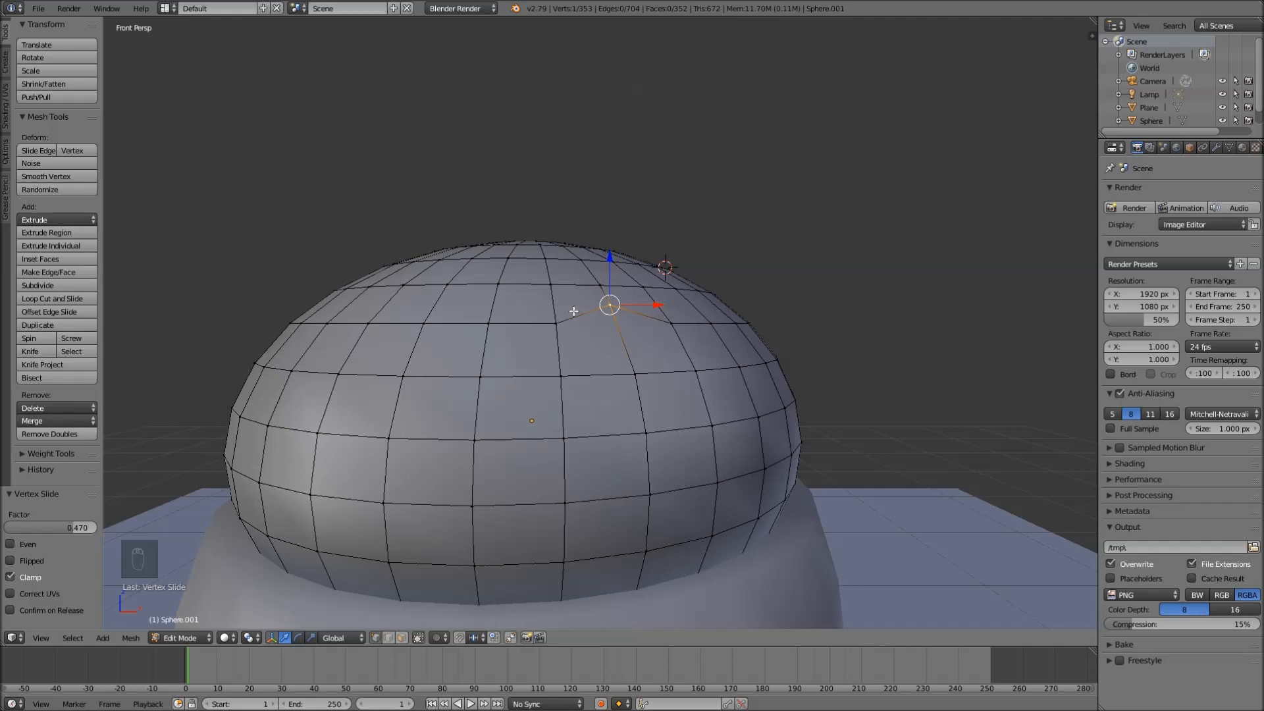
pyautogui.rightClick(564, 377)
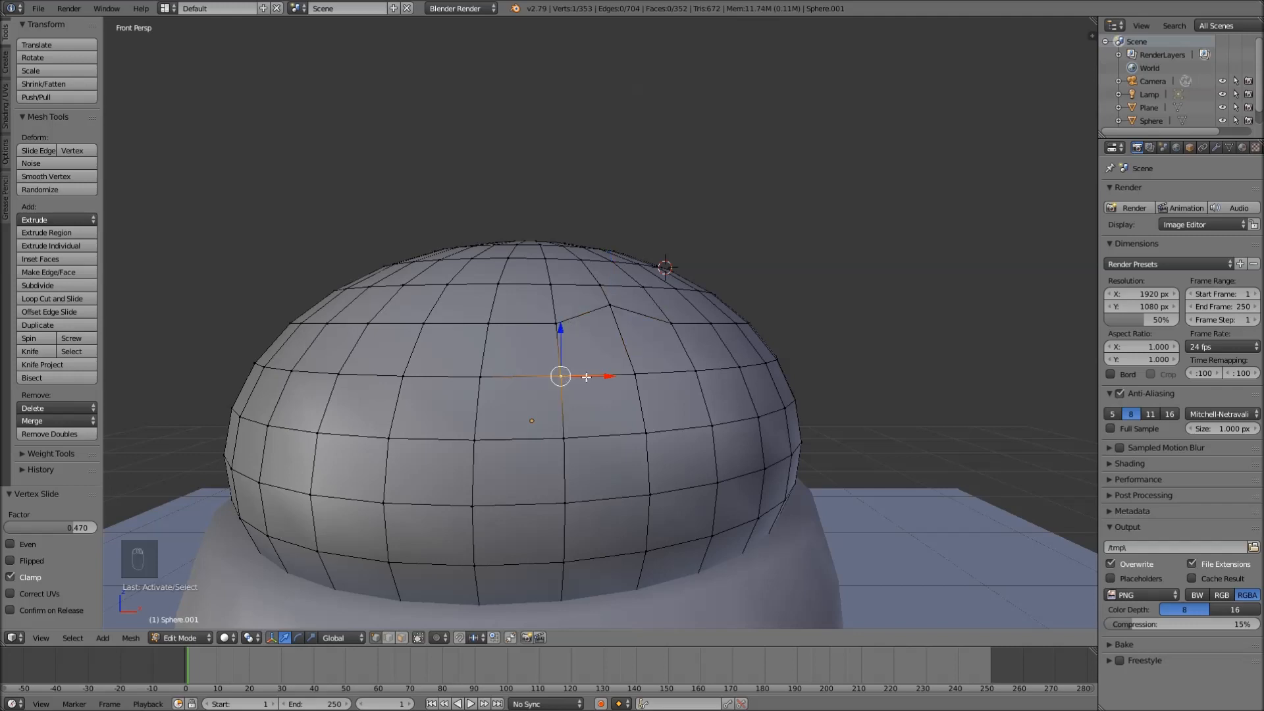
pyautogui.press('g')
pyautogui.press('g')
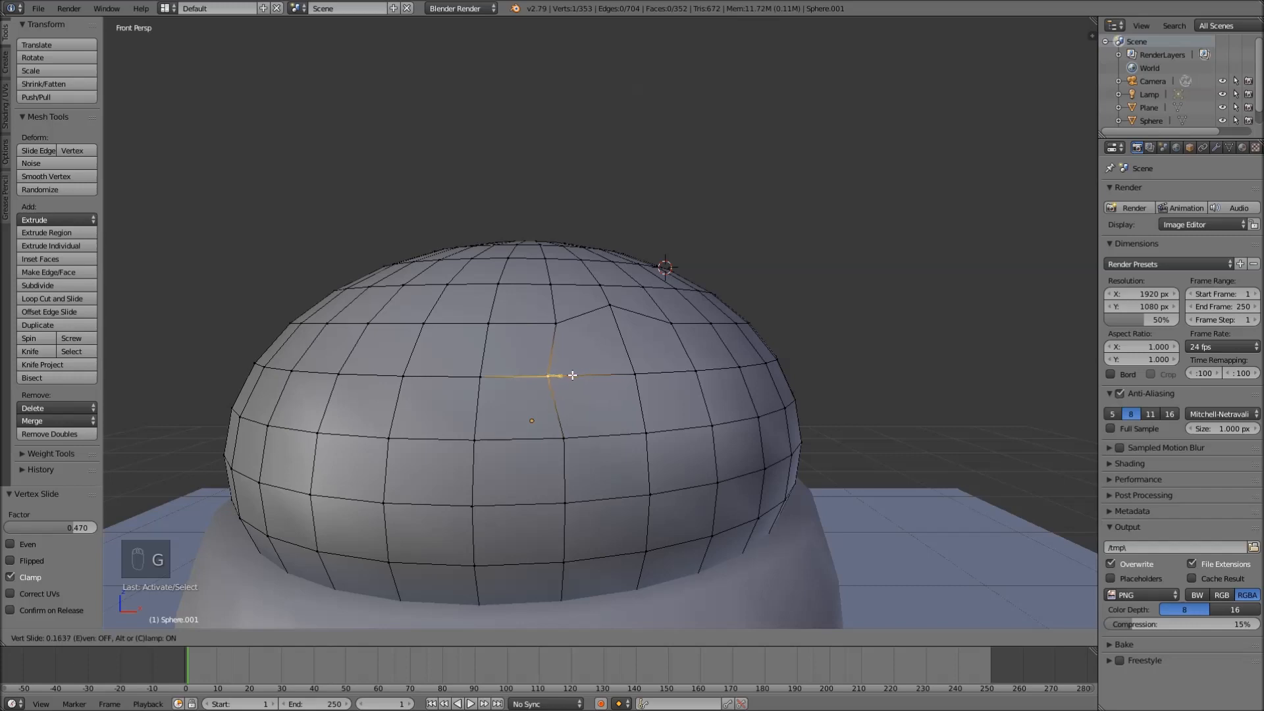
pyautogui.click(567, 377)
# - Round off the right face patch by sliding its bottom vertex down about 0.29 and its right vertex outward about 0.20
pyautogui.rightClick(640, 424)
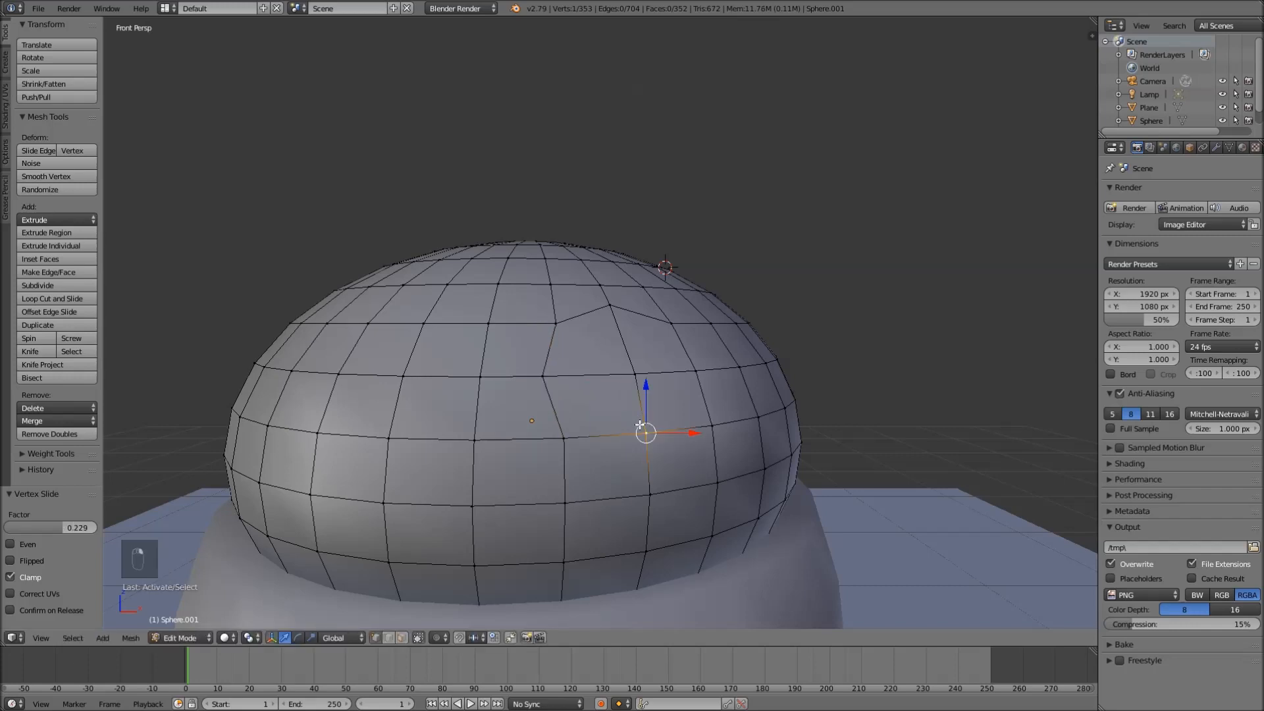
pyautogui.press('g')
pyautogui.press('g')
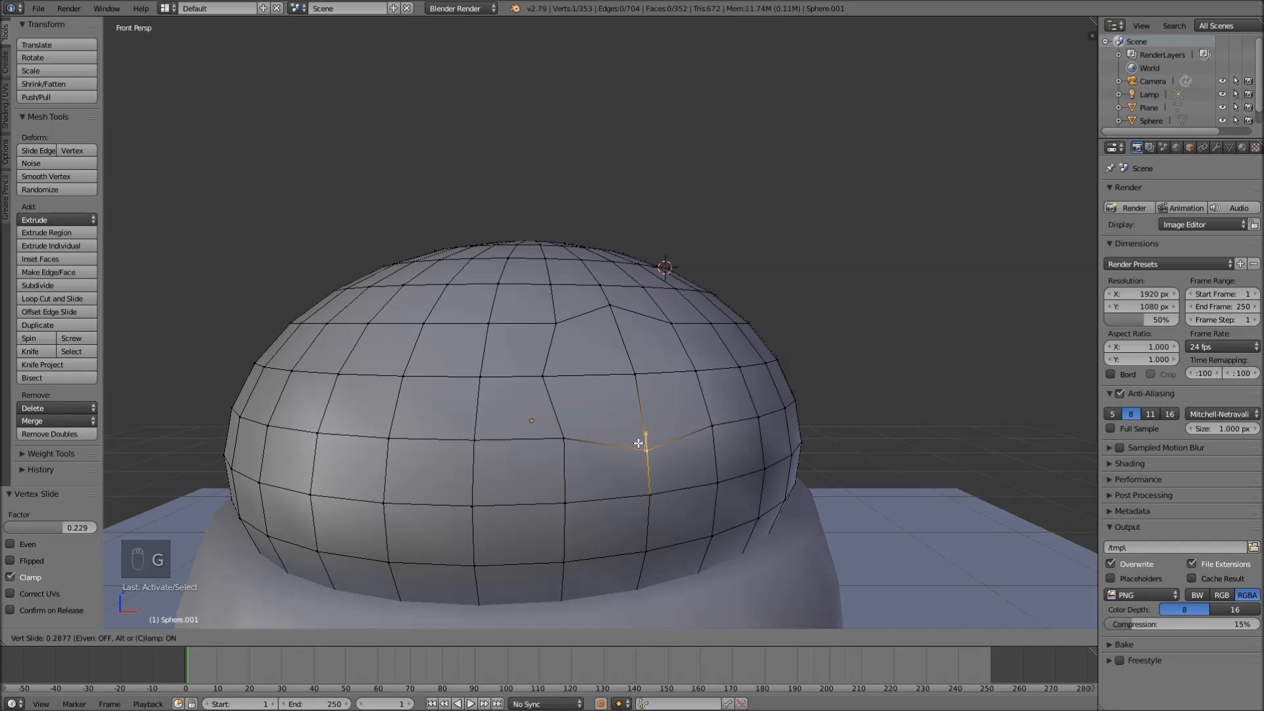
pyautogui.click(645, 449)
pyautogui.rightClick(698, 364)
pyautogui.press('g')
pyautogui.press('g')
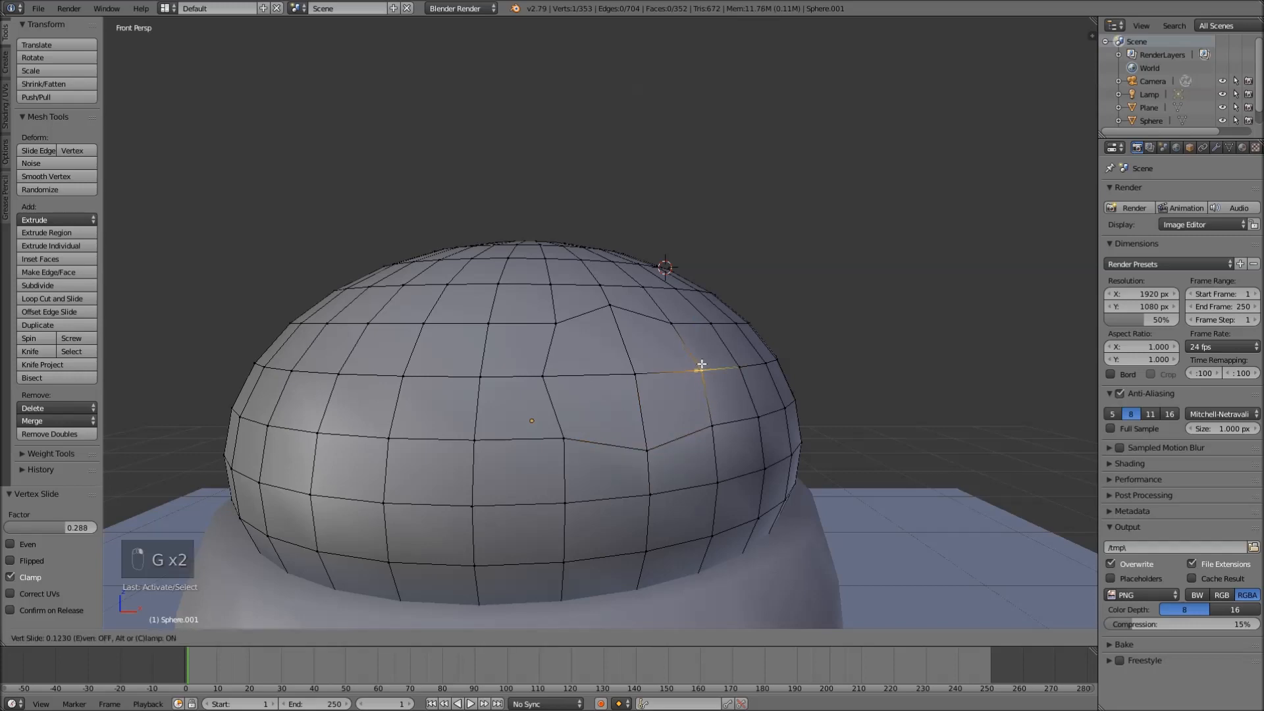
pyautogui.click(704, 363)
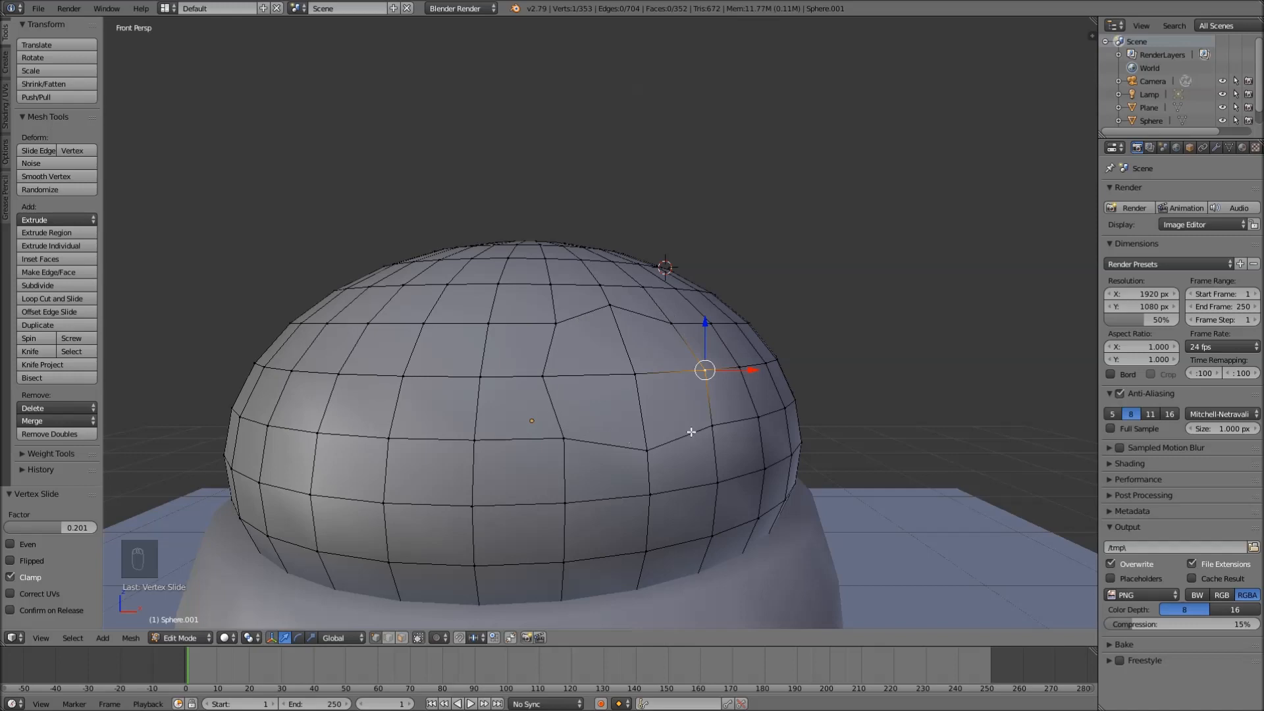
# - For a matching left patch, slide its inner vertex right about 0.15 and its top vertex up about 0.31
pyautogui.rightClick(402, 376)
pyautogui.press('g')
pyautogui.press('g')
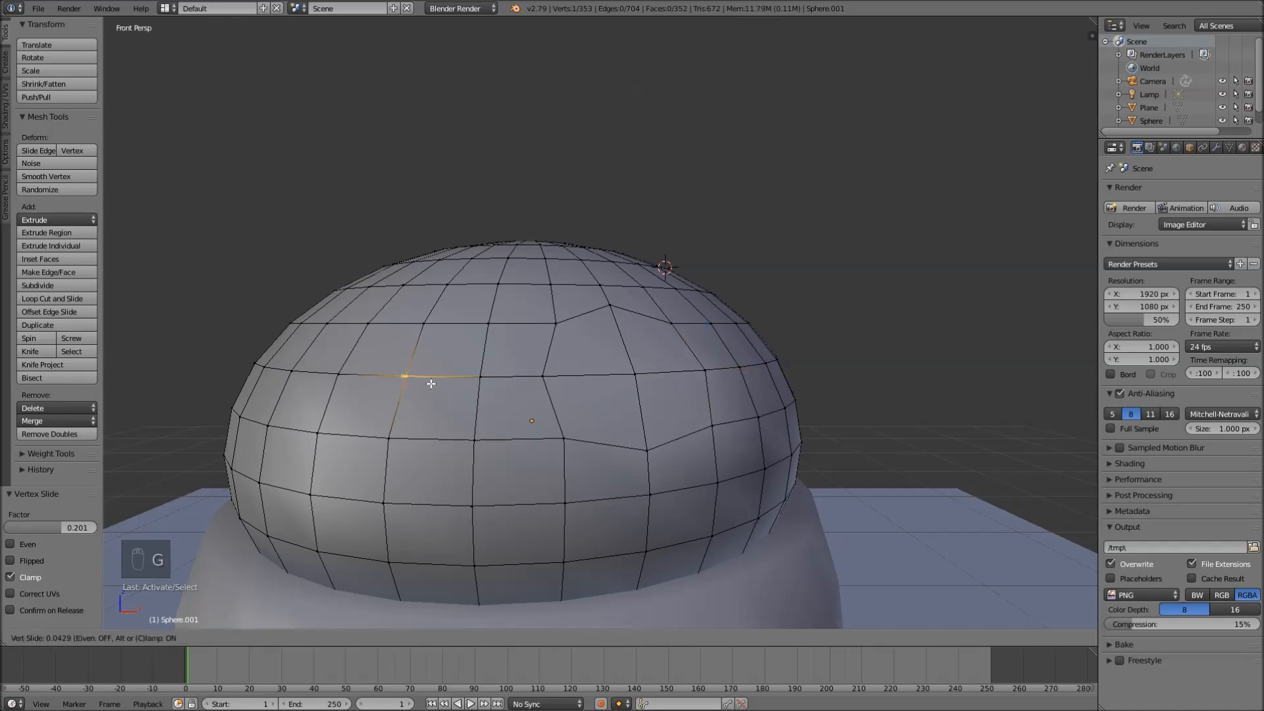
pyautogui.click(438, 386)
pyautogui.rightClick(376, 325)
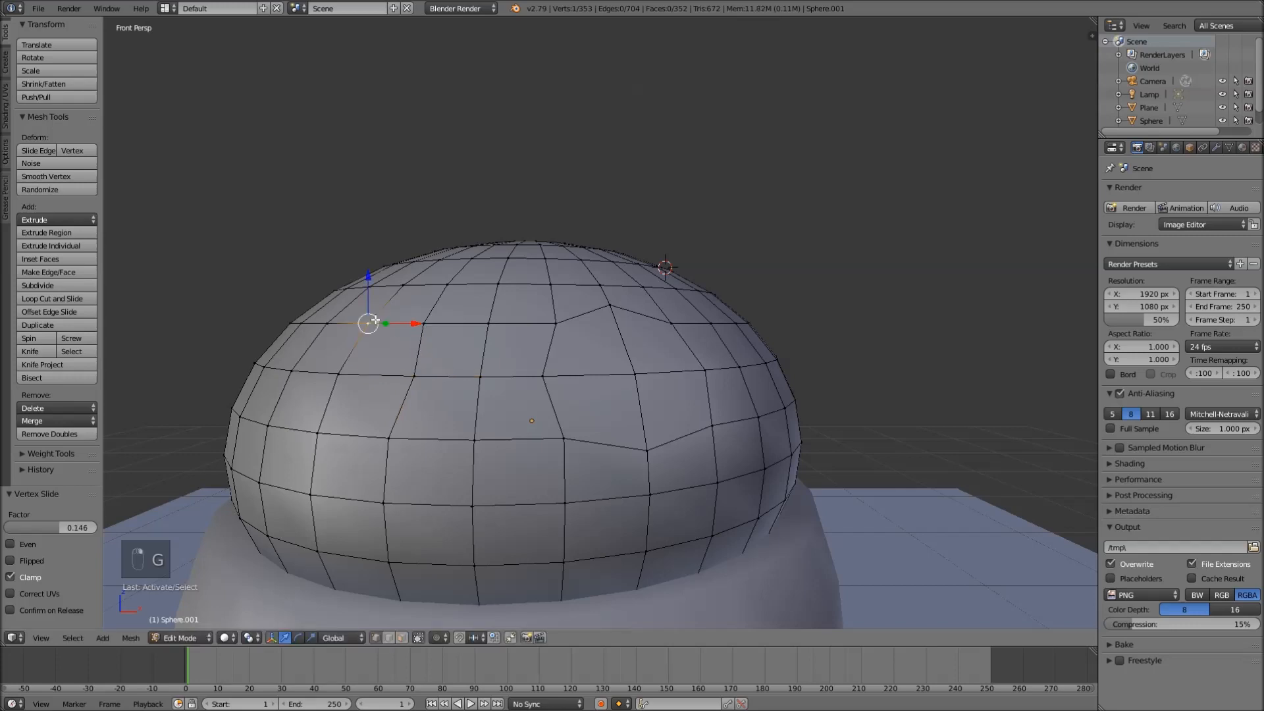
pyautogui.press('g')
pyautogui.press('g')
pyautogui.click(382, 306)
# - Complete the left patch by sliding its outer vertex left about 0.42 and its bottom vertex down about 0.27
pyautogui.rightClick(293, 368)
pyautogui.press('g')
pyautogui.press('g')
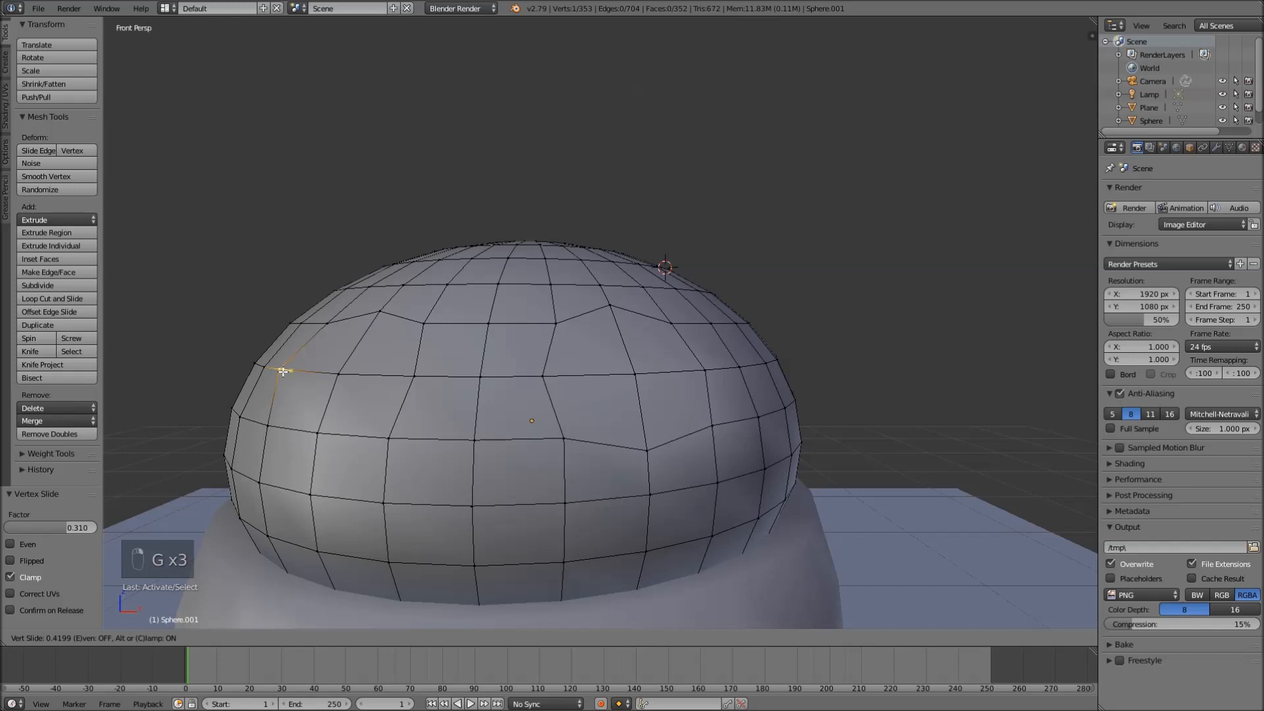
pyautogui.click(283, 371)
pyautogui.rightClick(319, 434)
pyautogui.press('g')
pyautogui.press('g')
pyautogui.click(317, 443)
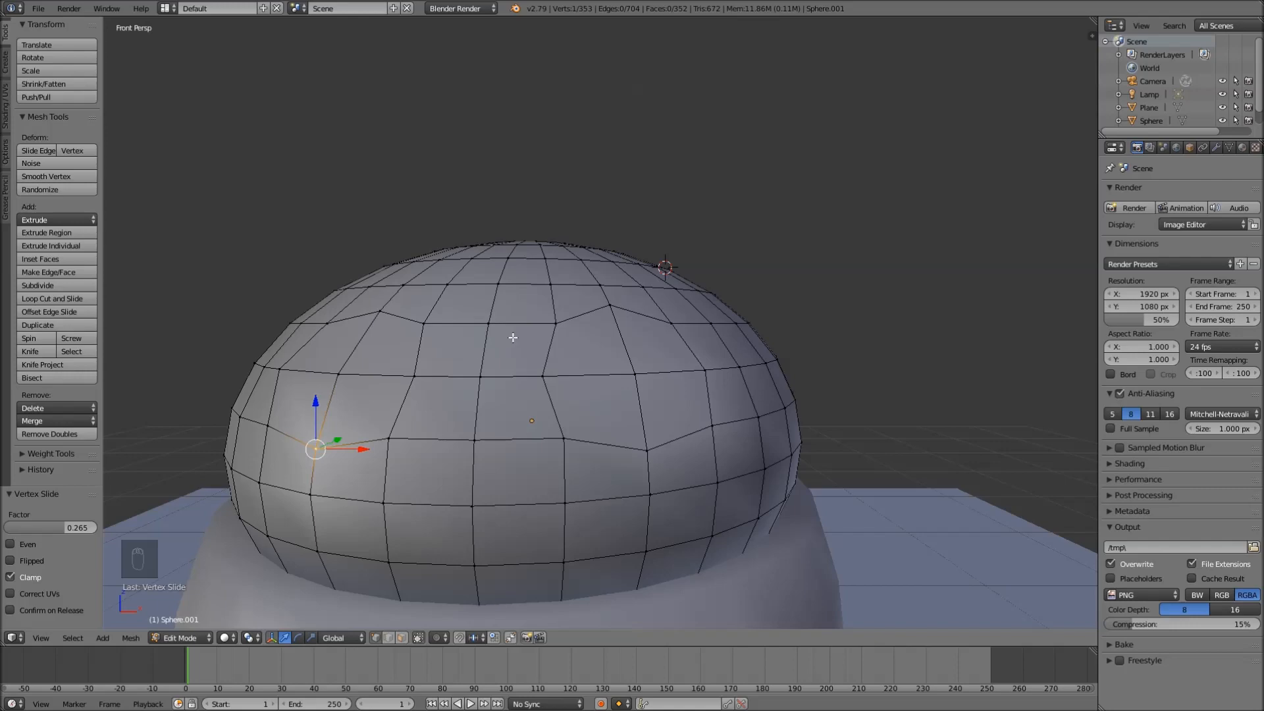
# - Clear the selection, switch to face selection, and Circle Select the four faces in each of the two rounded patches
pyautogui.moveTo(593, 369); pyautogui.dragTo(639, 379, button='middle')
pyautogui.press('a')
pyautogui.scroll(-3, 609, 362)
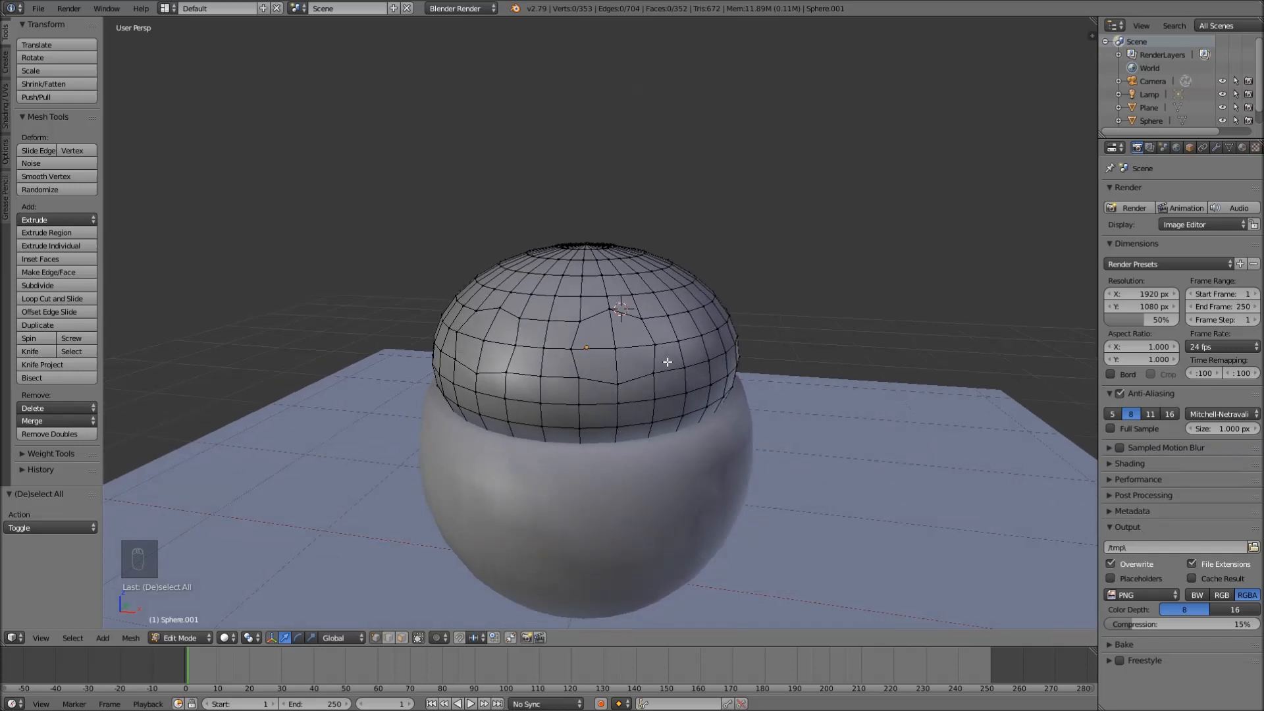
pyautogui.hotkey('ctrl', 'Tab')
pyautogui.click(660, 382)
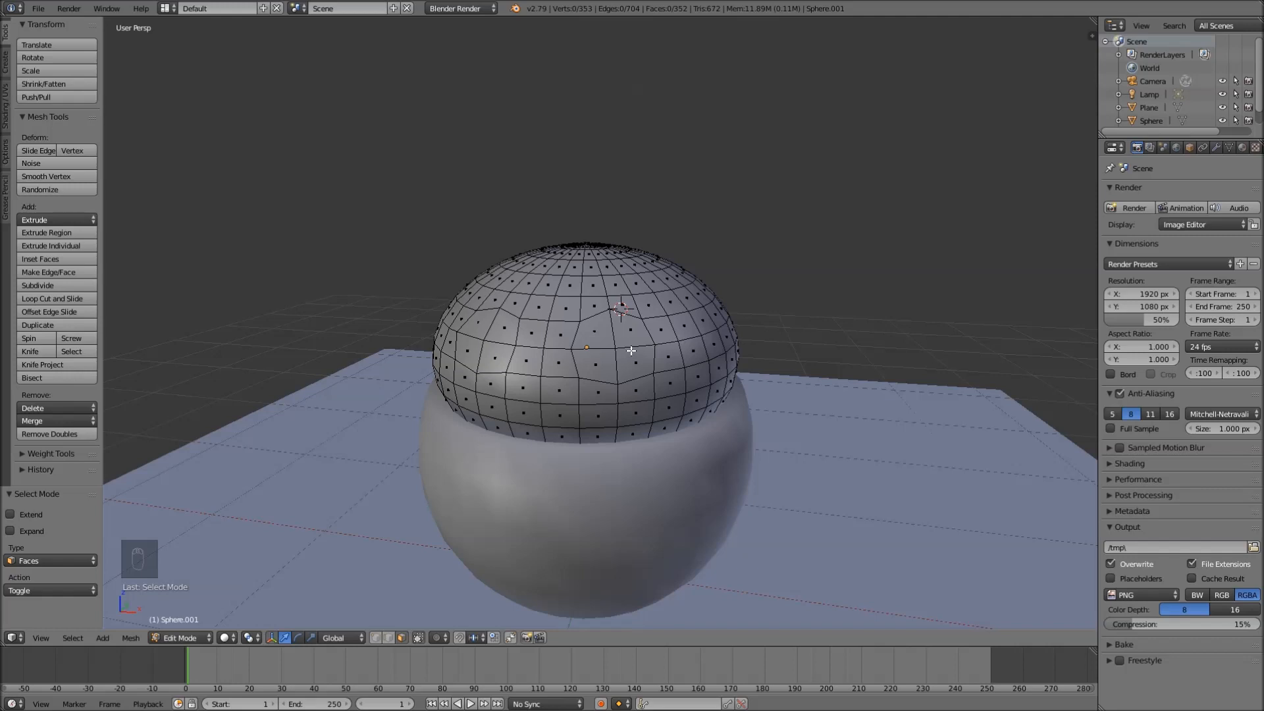
pyautogui.press('c')
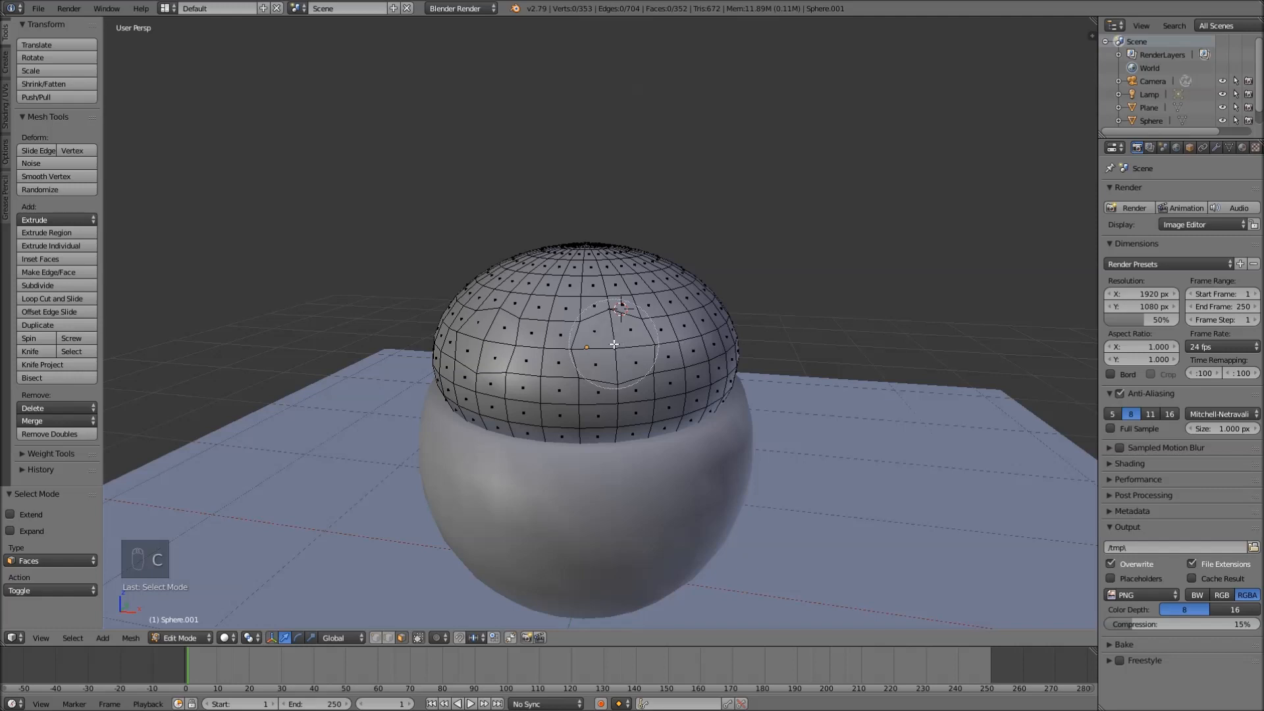
pyautogui.click(615, 350)
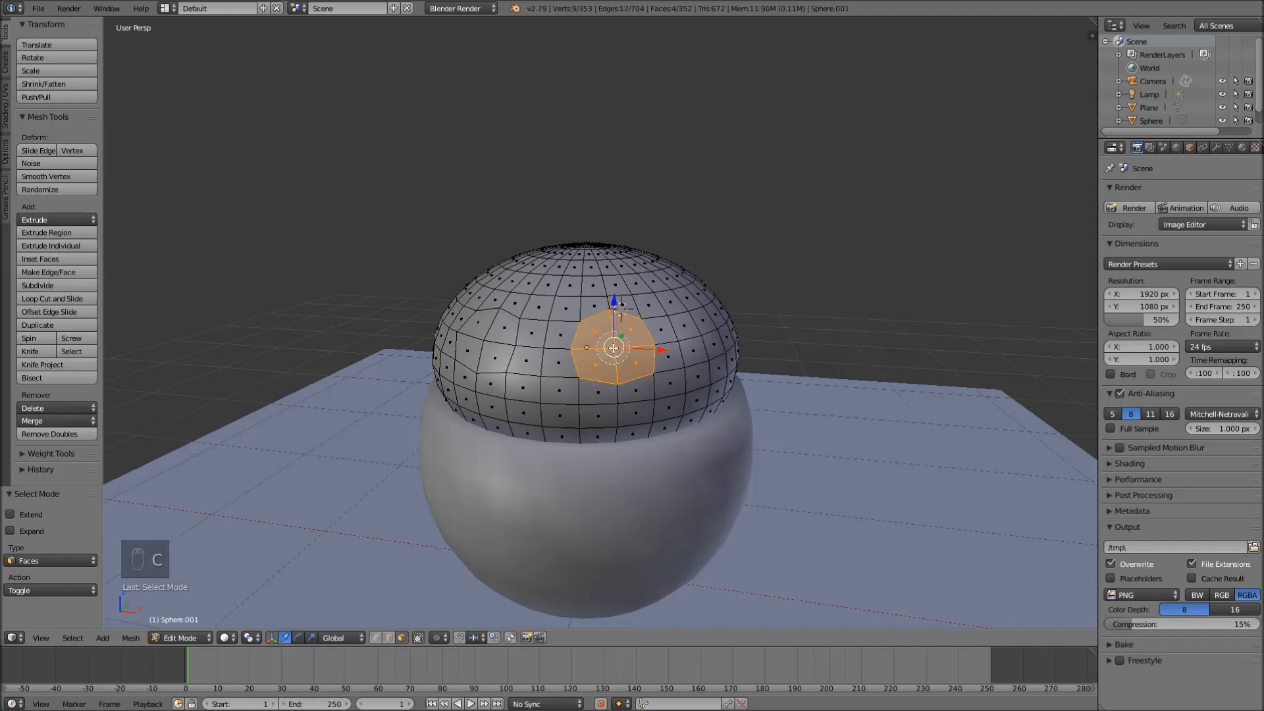
pyautogui.click(478, 341)
pyautogui.rightClick(479, 342)
# - Extrude both selected patches about 0.14 into the lid along the global Y axis, and return to Object Mode
pyautogui.moveTo(722, 350); pyautogui.dragTo(697, 413, button='middle')
pyautogui.press('e')
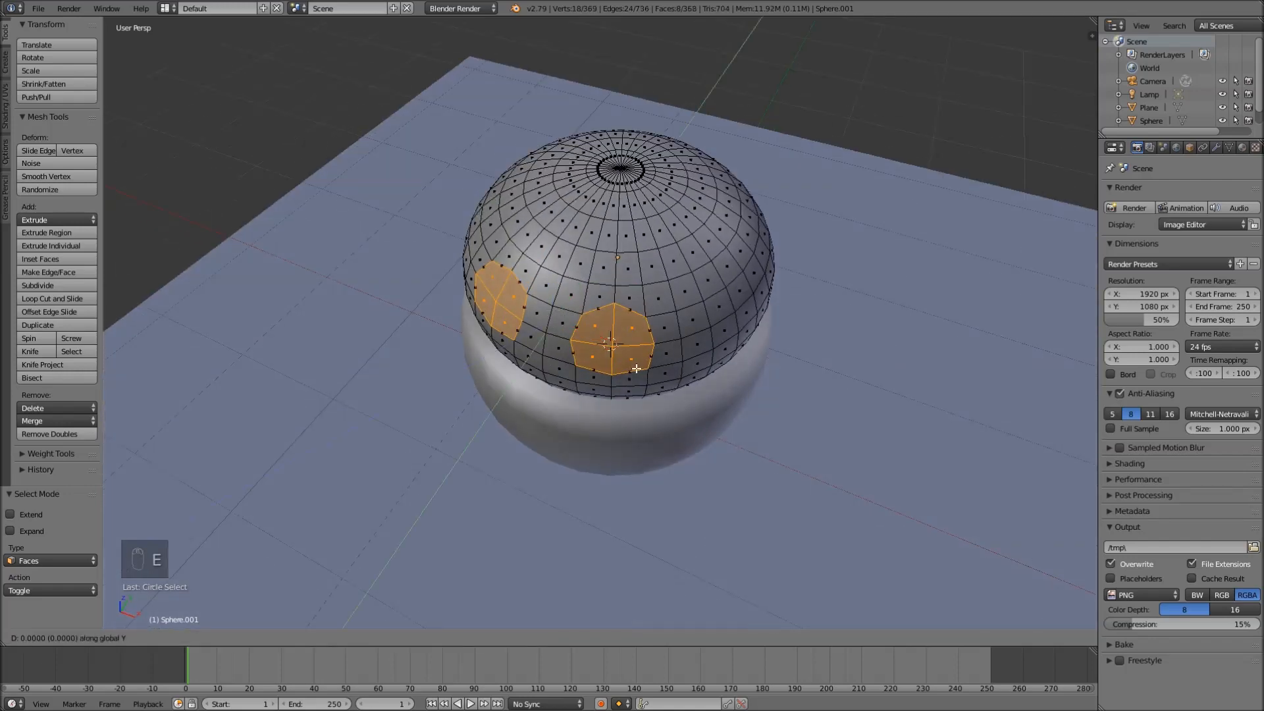
pyautogui.press('y')
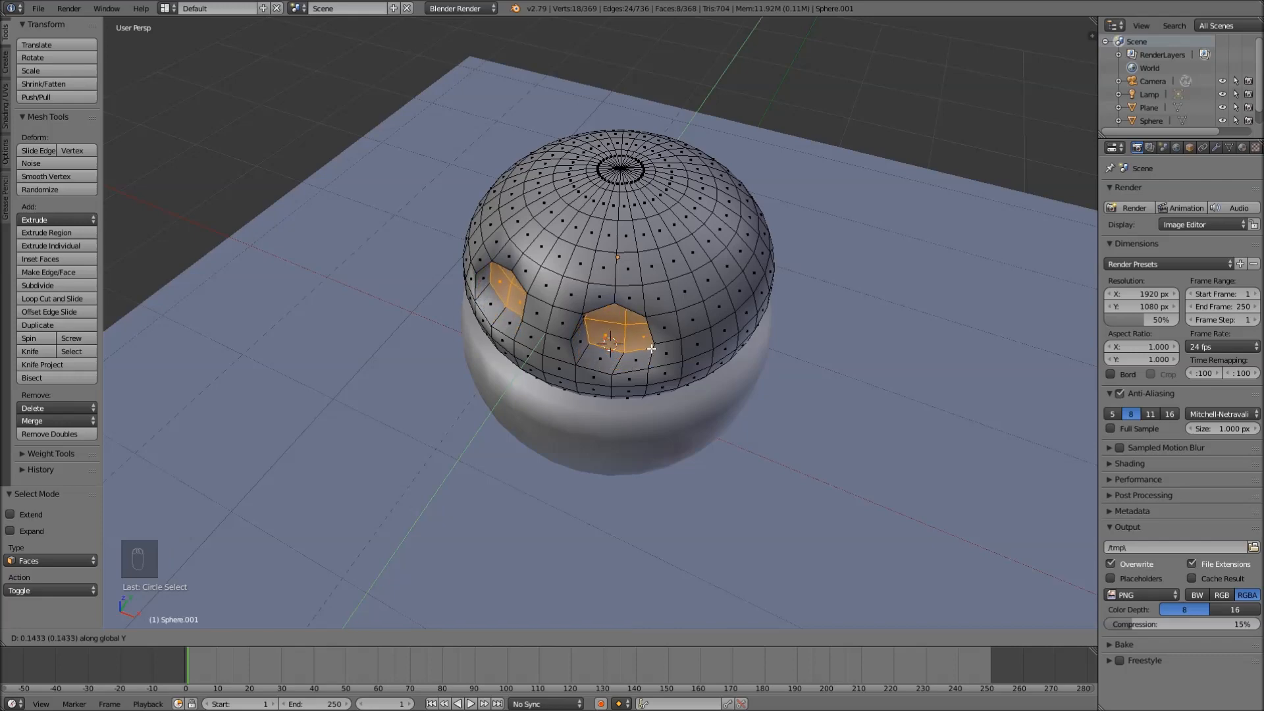
pyautogui.click(650, 348)
pyautogui.moveTo(650, 348)
pyautogui.mouseDown(button='middle')
pyautogui.moveTo(614, 400)
pyautogui.moveTo(648, 350)
pyautogui.moveTo(655, 379)
pyautogui.moveTo(645, 373)
pyautogui.mouseUp(button='middle')
pyautogui.press('Tab')
pyautogui.scroll(-3, 646, 372)
pyautogui.scroll(4, 634, 428)
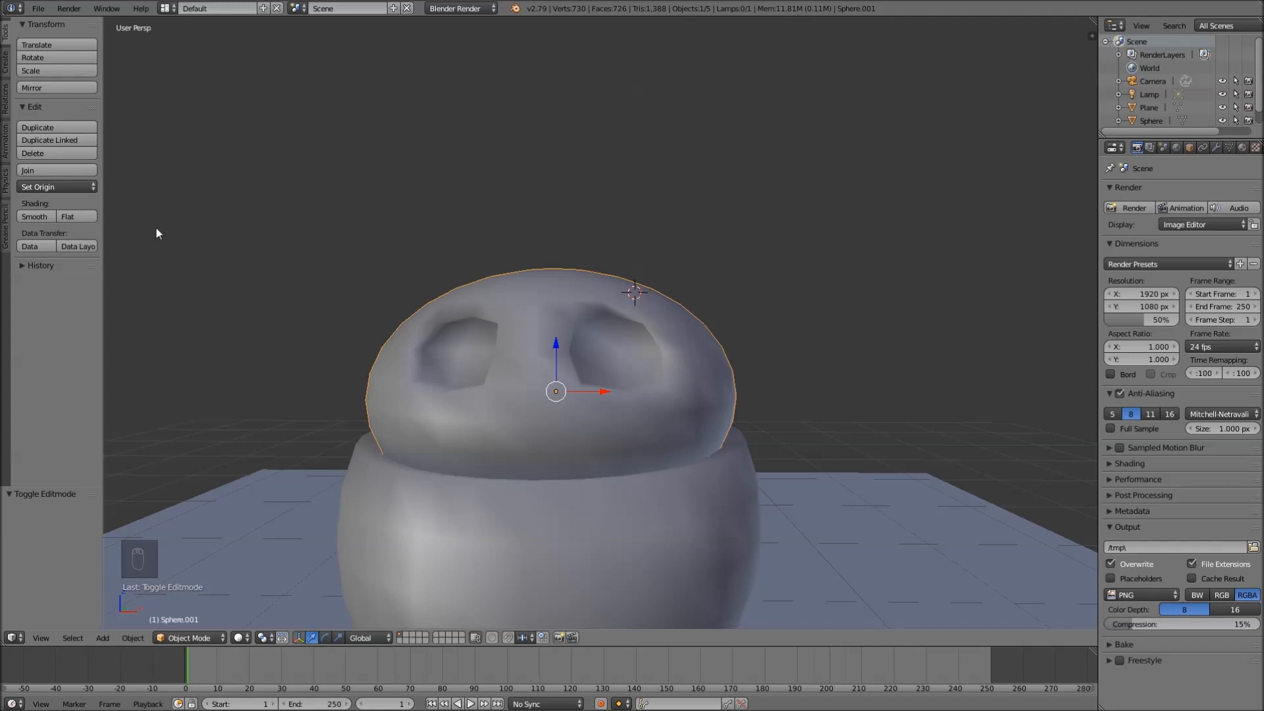
# - Compare flat and smooth shading on the lid, ending on smooth shading
pyautogui.click(64, 216)
pyautogui.click(50, 216)
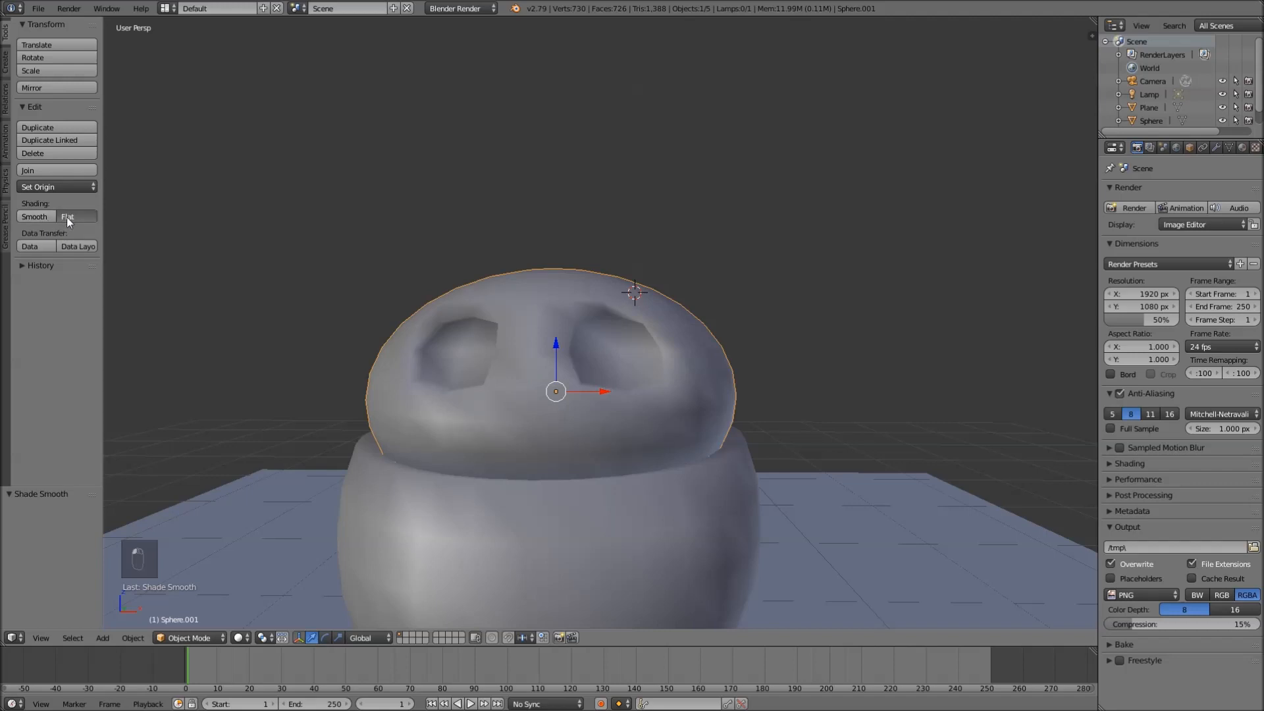
pyautogui.click(69, 217)
pyautogui.click(38, 214)
# - Add a Subdivision Surface modifier to the lid
pyautogui.scroll(-3, 706, 311)
pyautogui.keyDown('shift'); pyautogui.moveTo(718, 377); pyautogui.dragTo(636, 333, button='middle'); pyautogui.keyUp('shift')
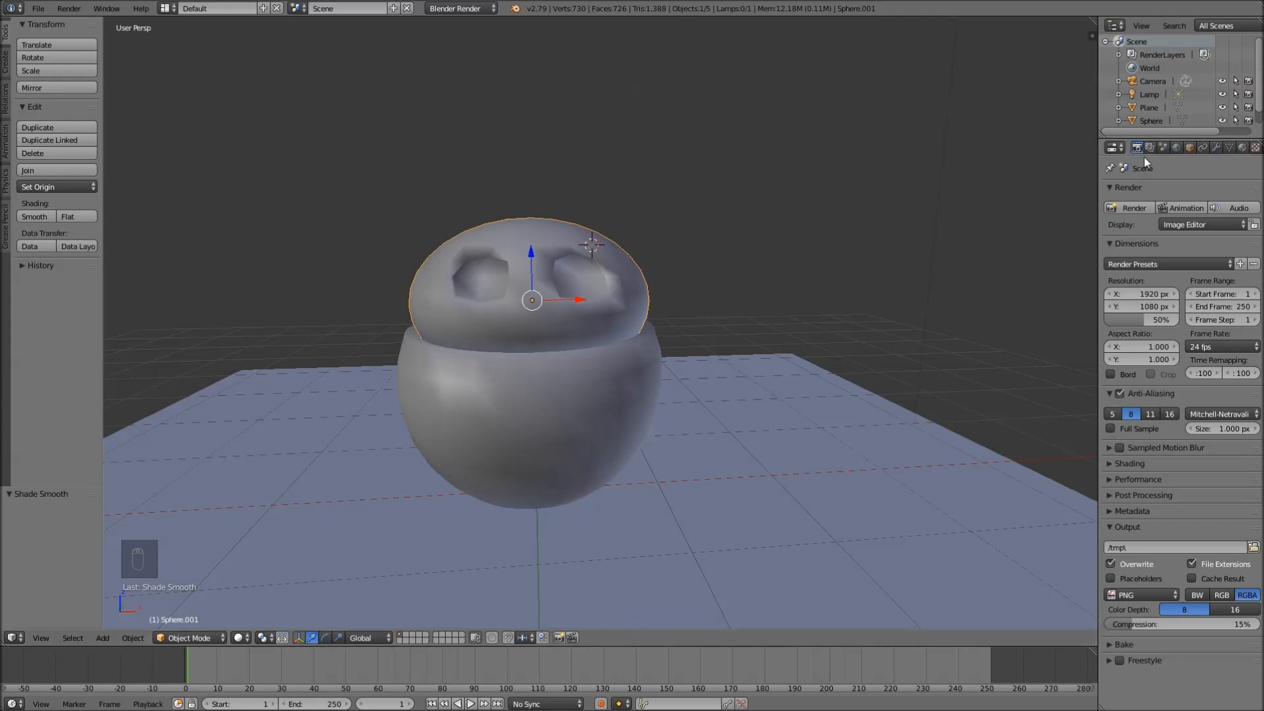
pyautogui.click(1216, 147)
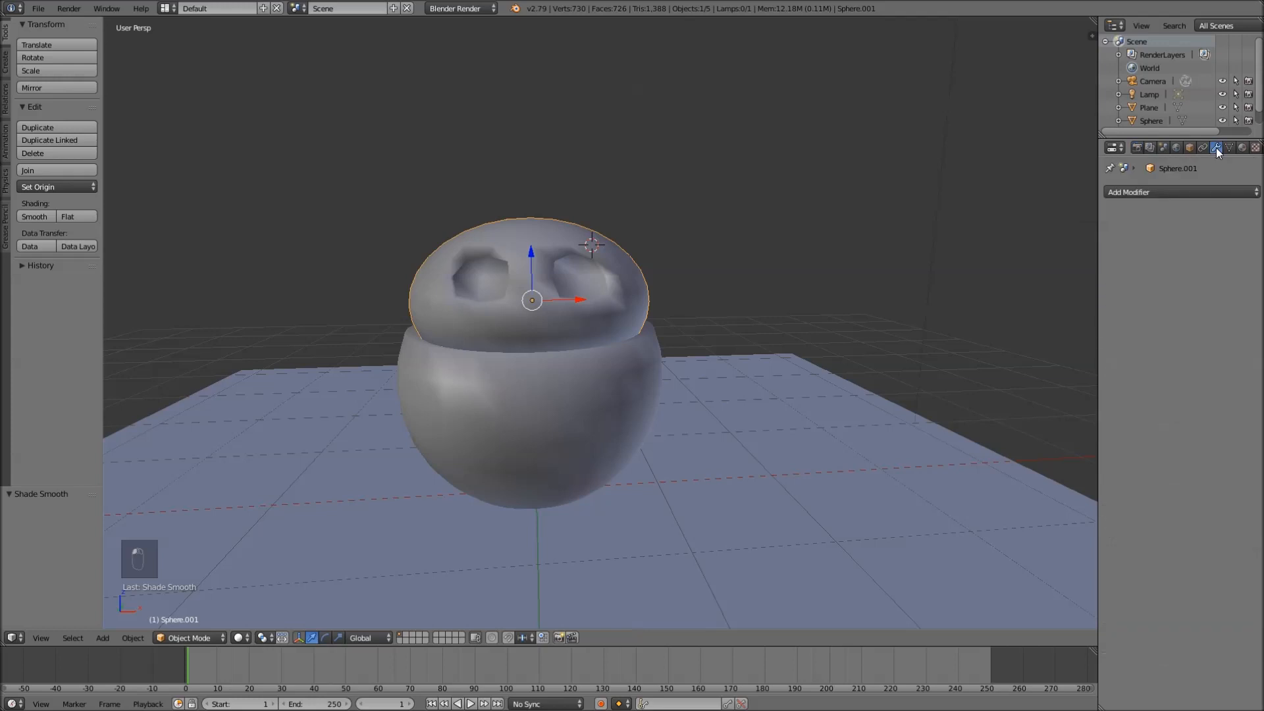
pyautogui.click(1182, 192)
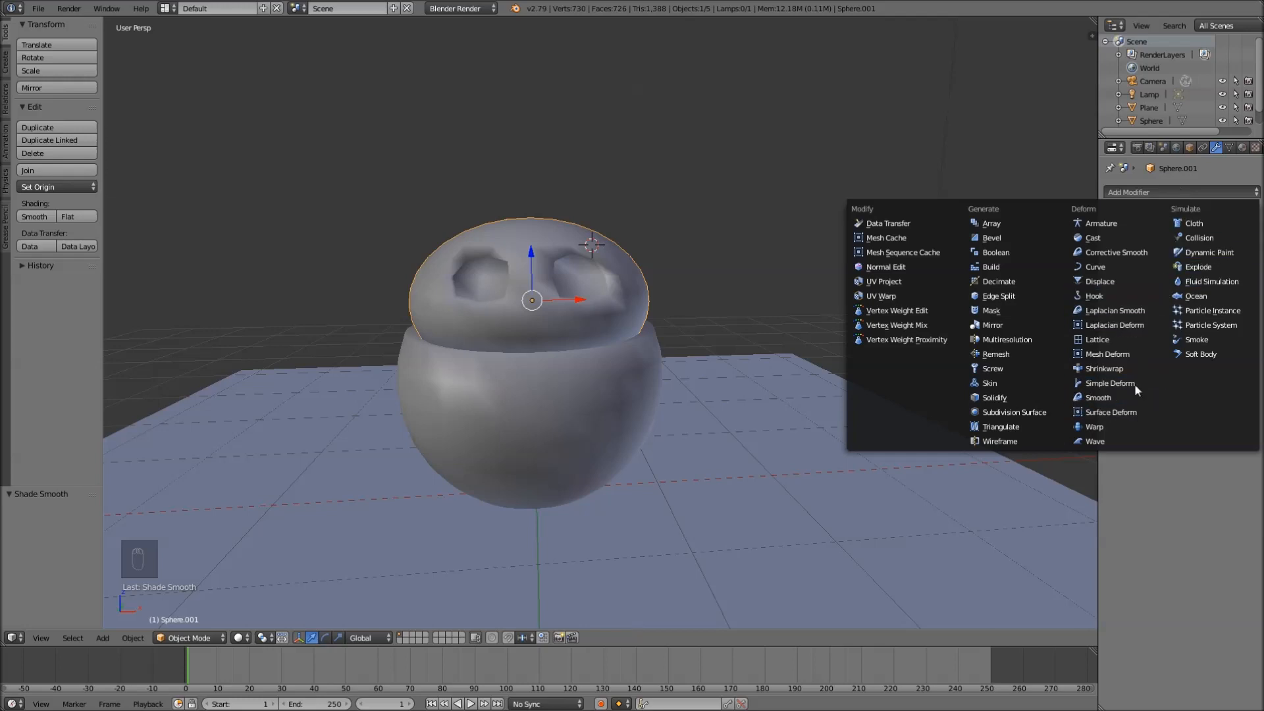
pyautogui.click(1021, 412)
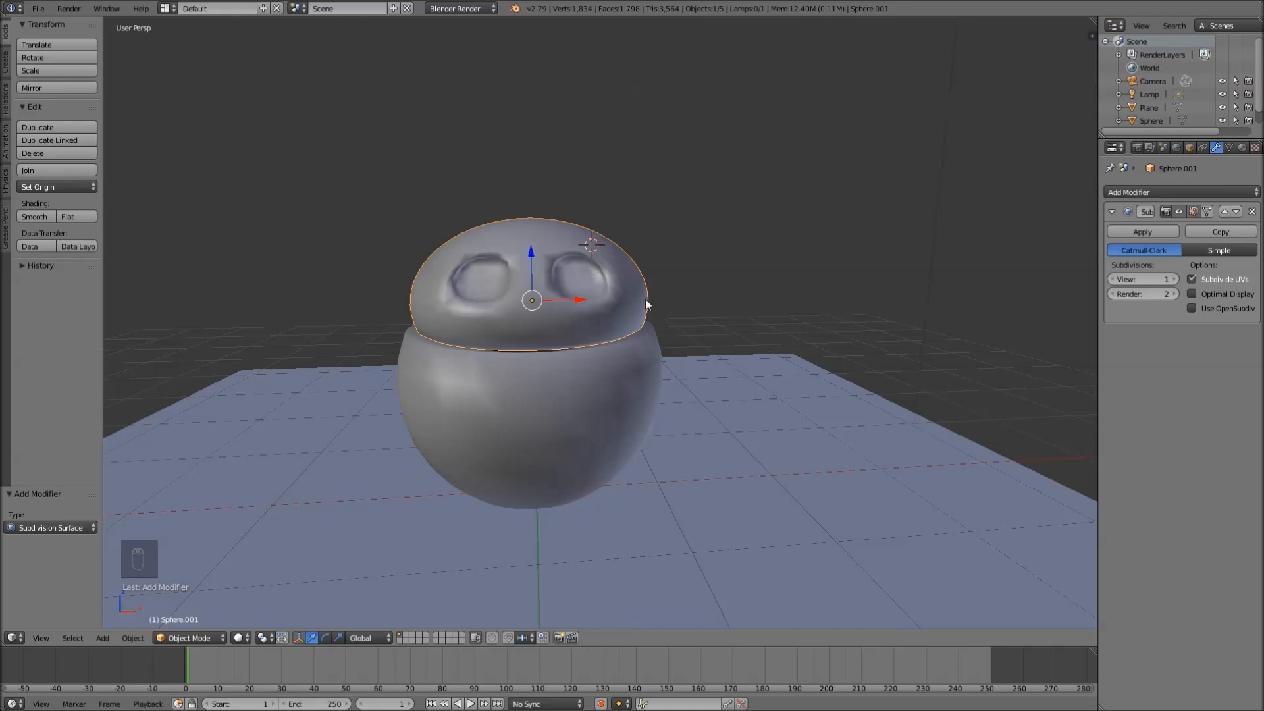
# - Compare the lid's wireframe with and without the Subdivision Surface modifier, leaving its viewport display off and returning to solid shading
pyautogui.scroll(2, 615, 212)
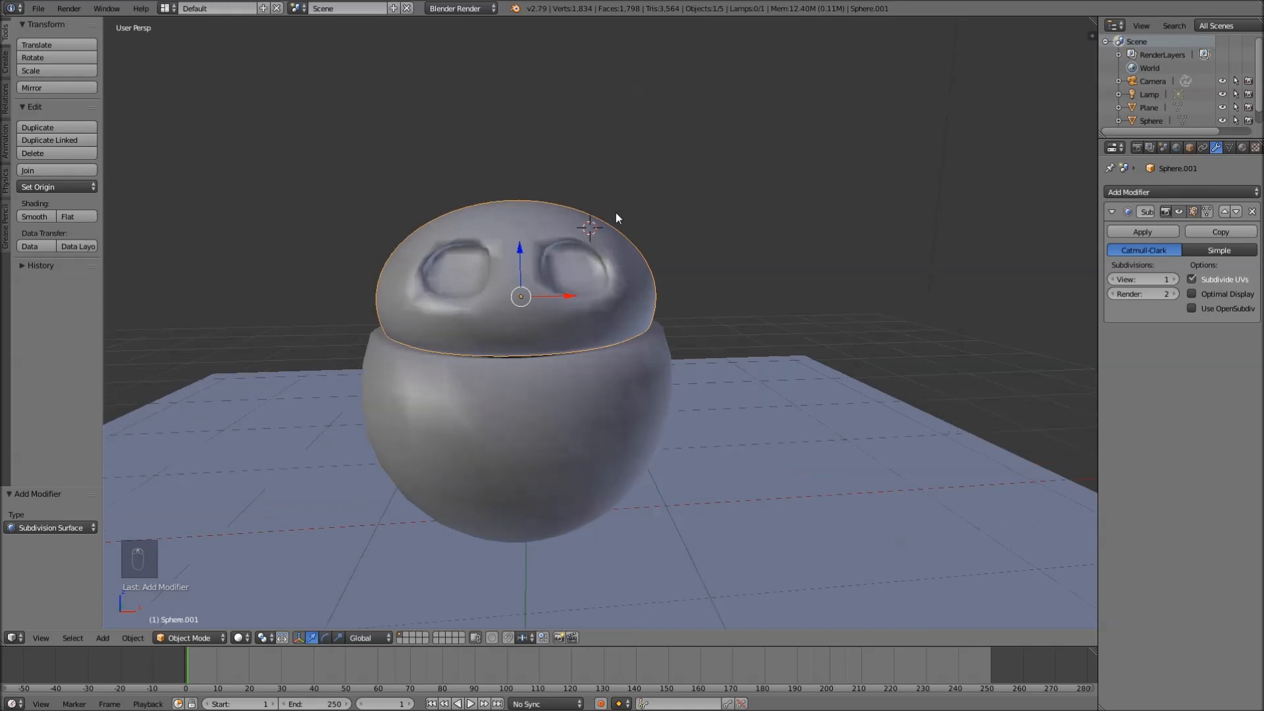
pyautogui.press('z')
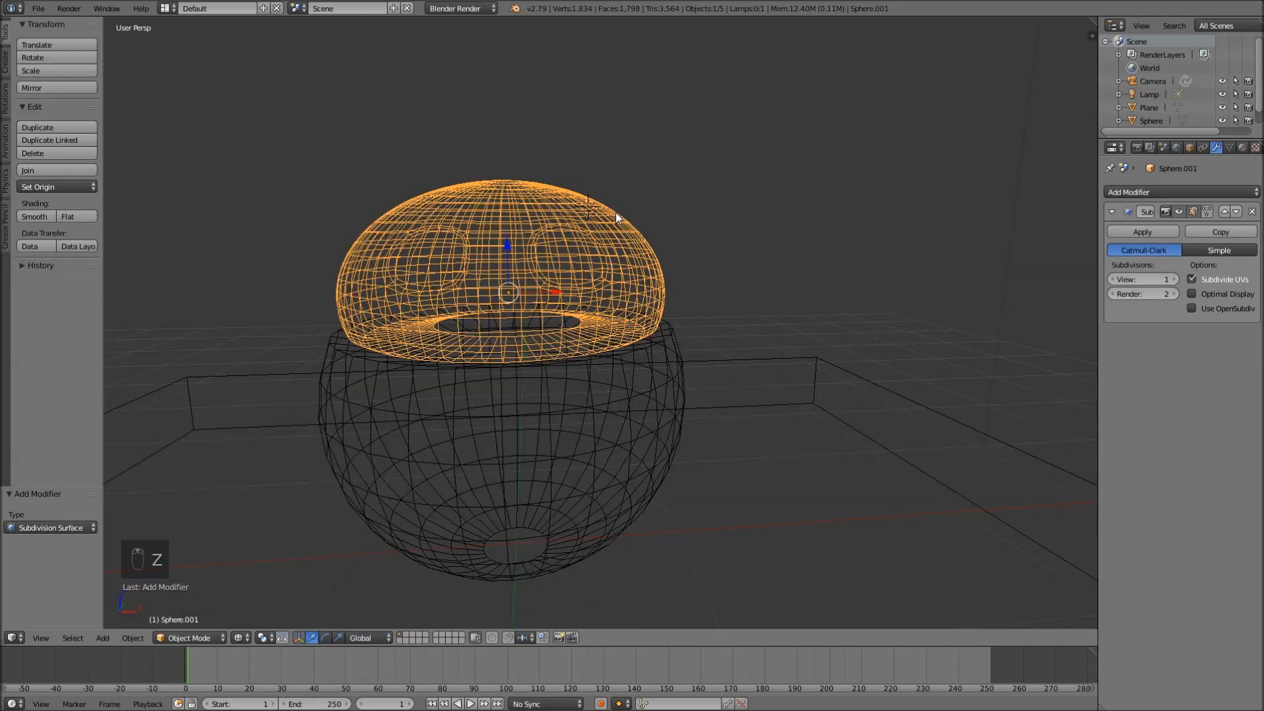
pyautogui.click(1179, 212)
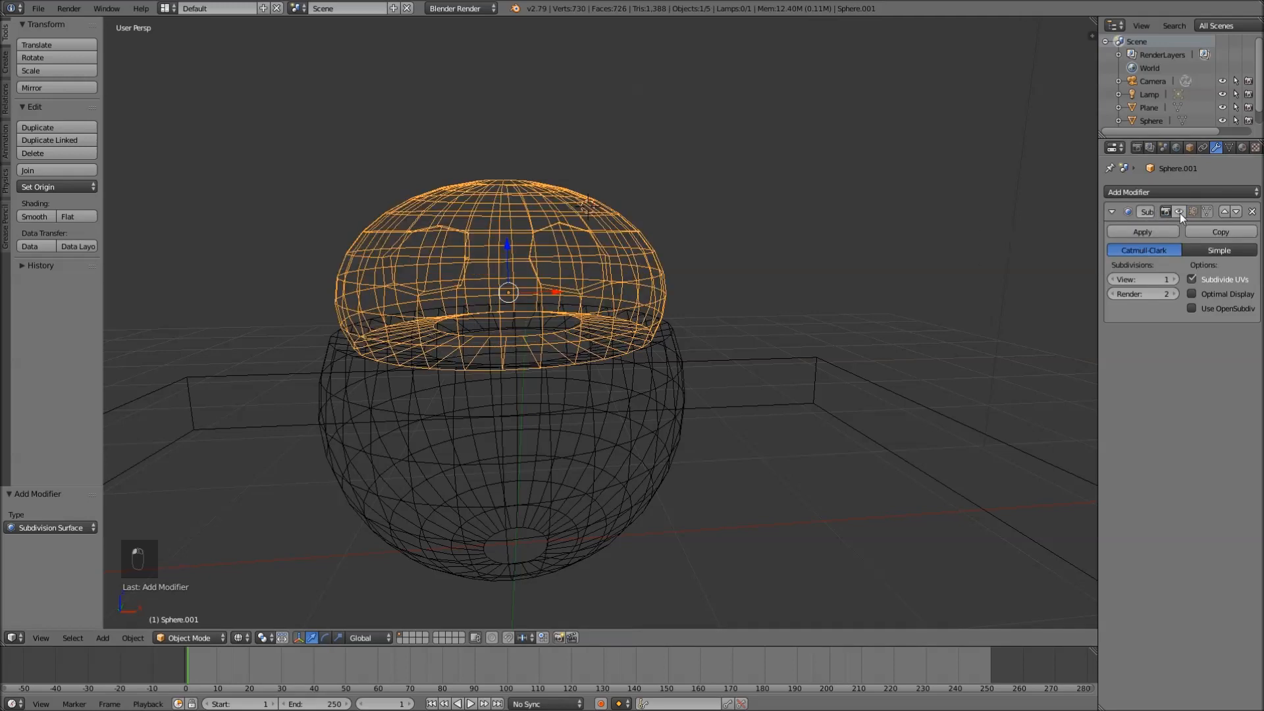
pyautogui.click(1178, 212)
pyautogui.click(1179, 212)
pyautogui.click(1179, 212)
pyautogui.click(1179, 212)
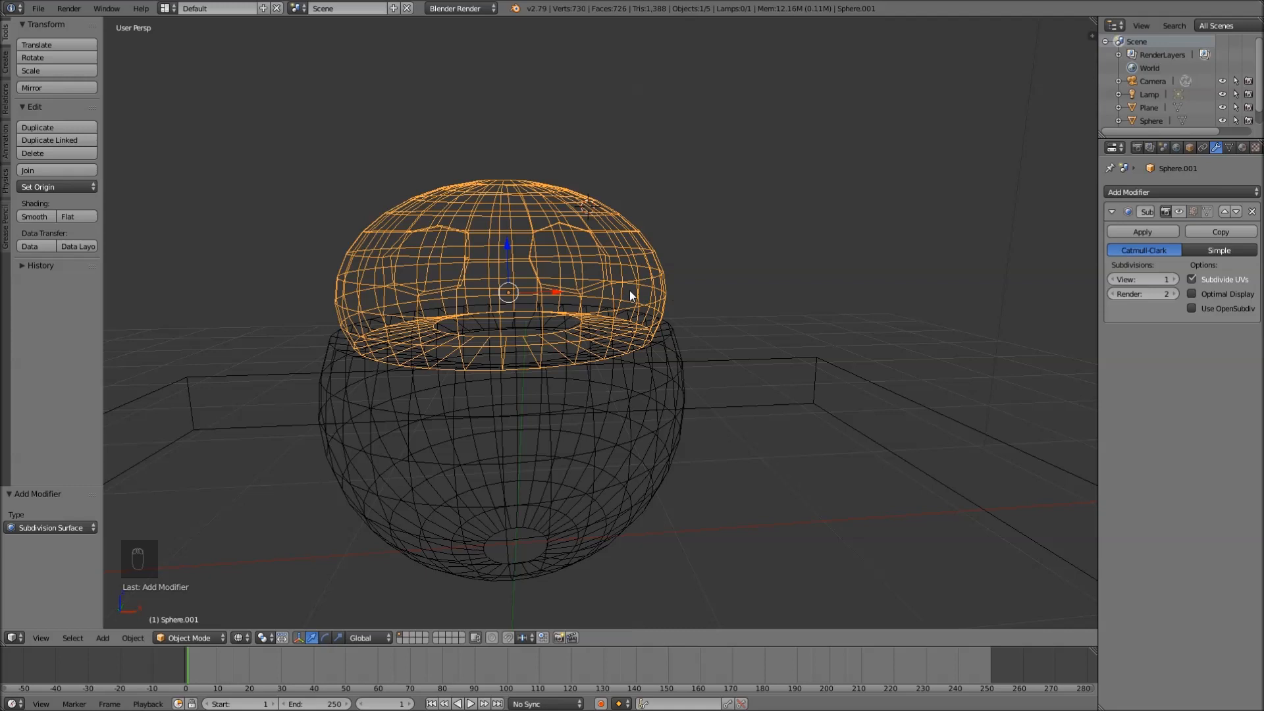
pyautogui.press('z')
# - Select the lid's entire mesh in Edit Mode and subdivide it with one cut
pyautogui.press('Tab')
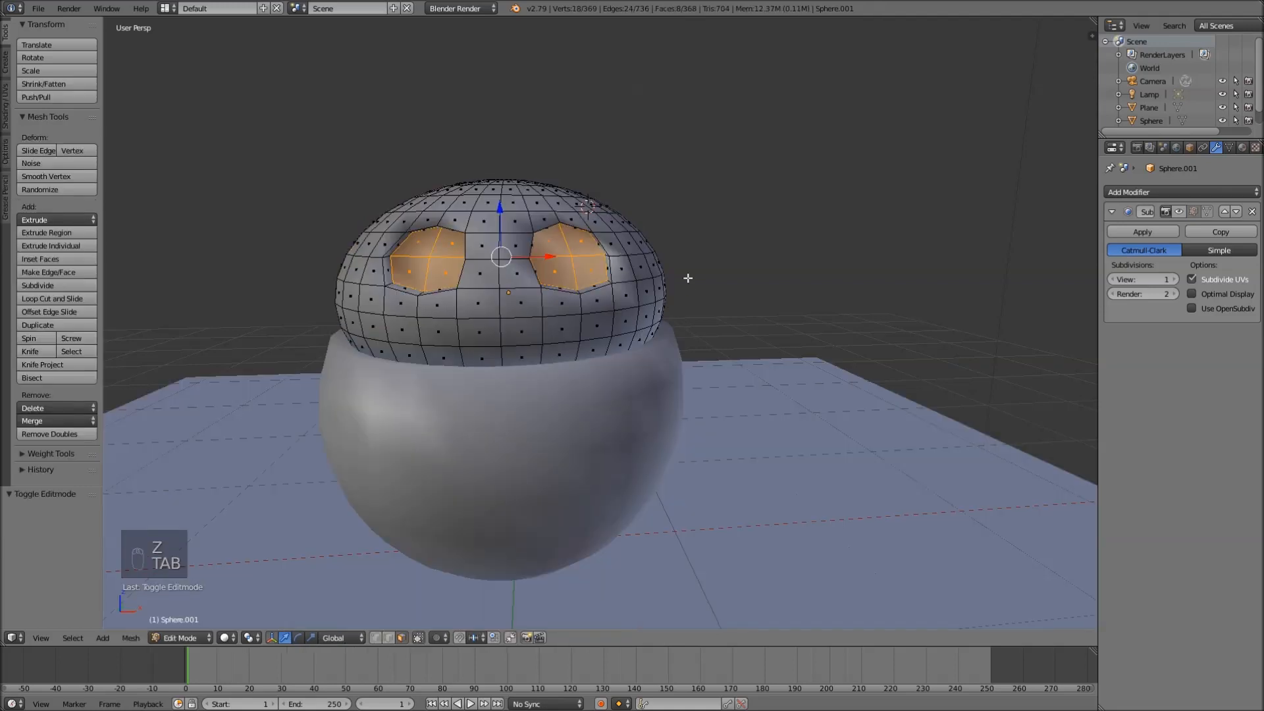
pyautogui.press('a')
pyautogui.press('a')
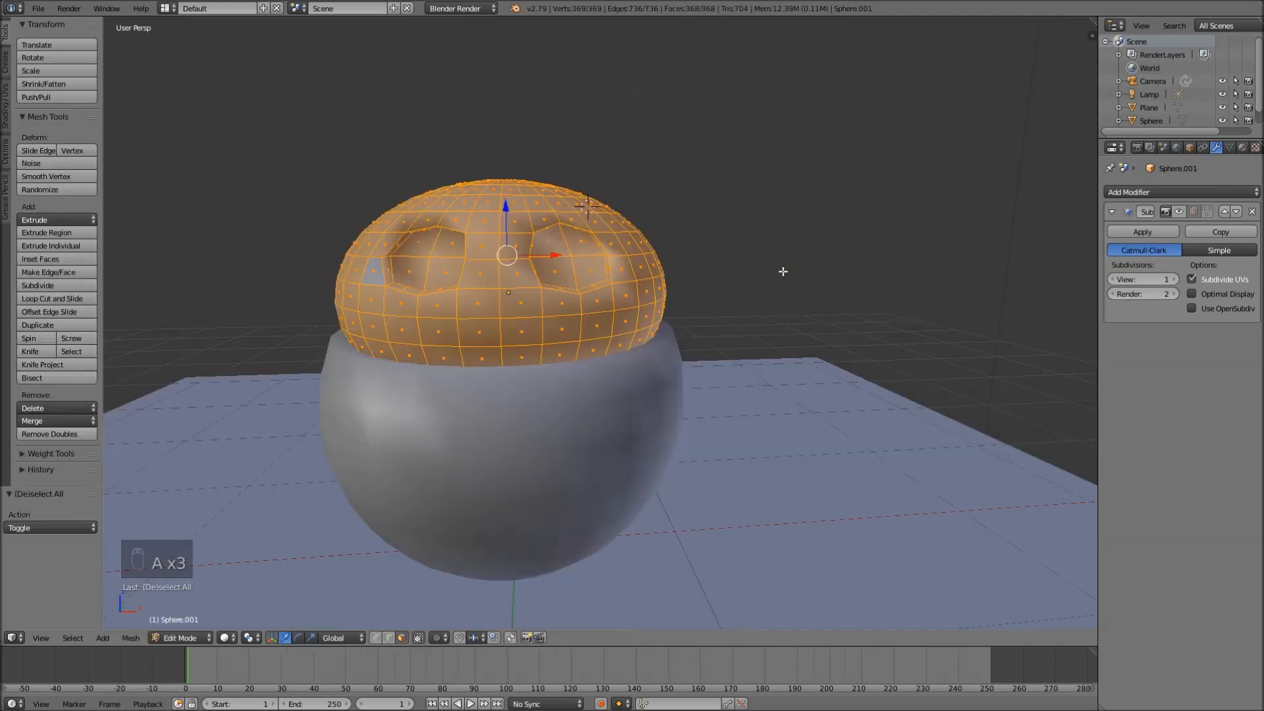
pyautogui.press('w')
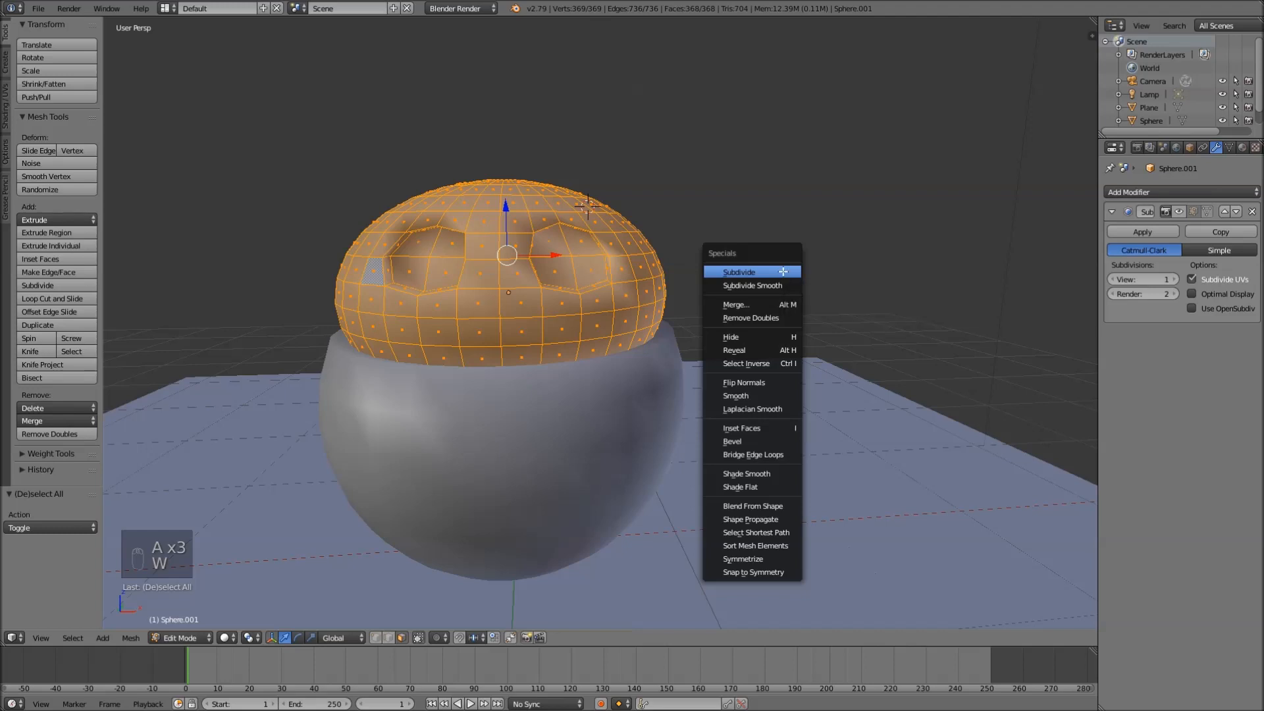
pyautogui.click(783, 271)
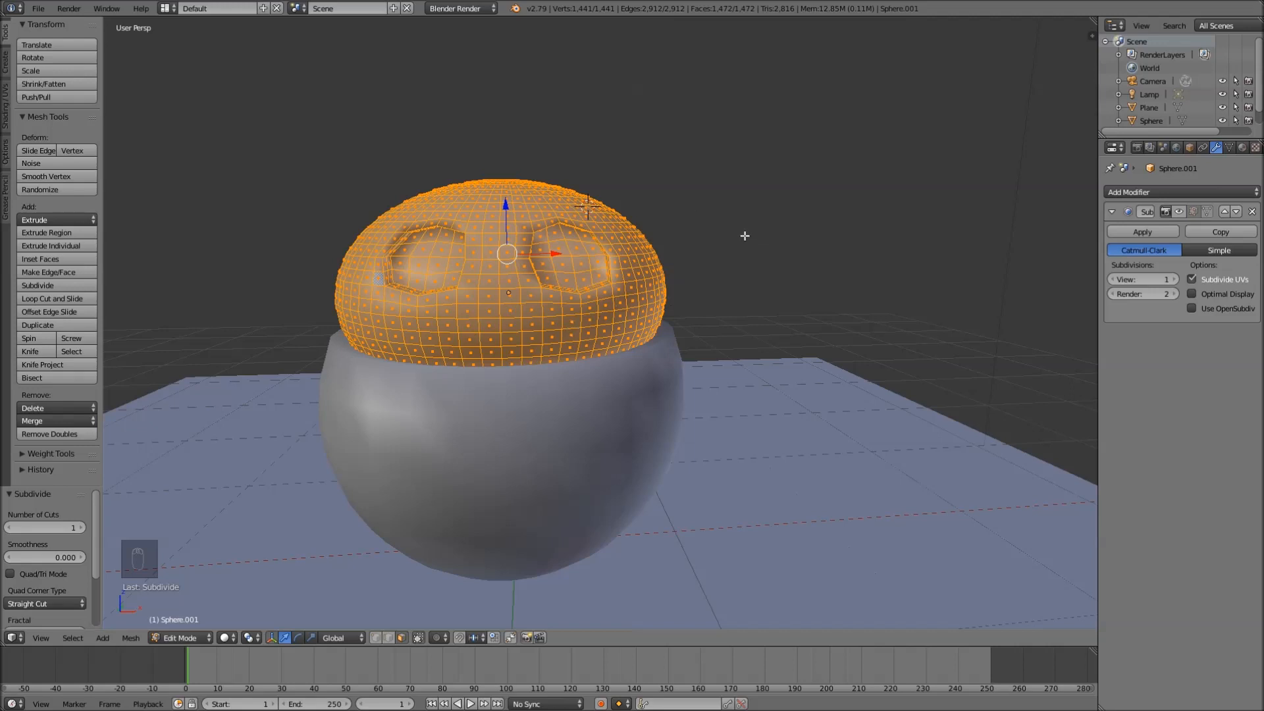
# - Try smoothing all vertices of the subdivided lid at 0.500, and undo both the smoothing and the subdivision
pyautogui.press('w')
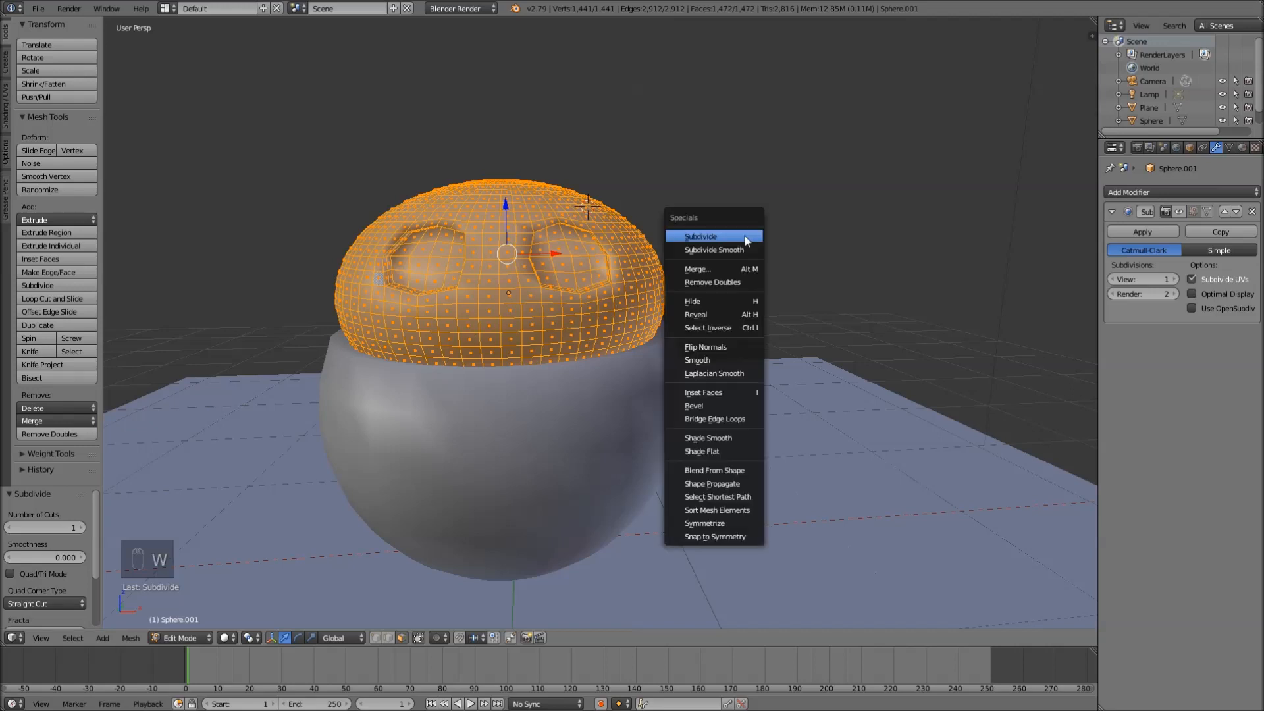
pyautogui.click(701, 360)
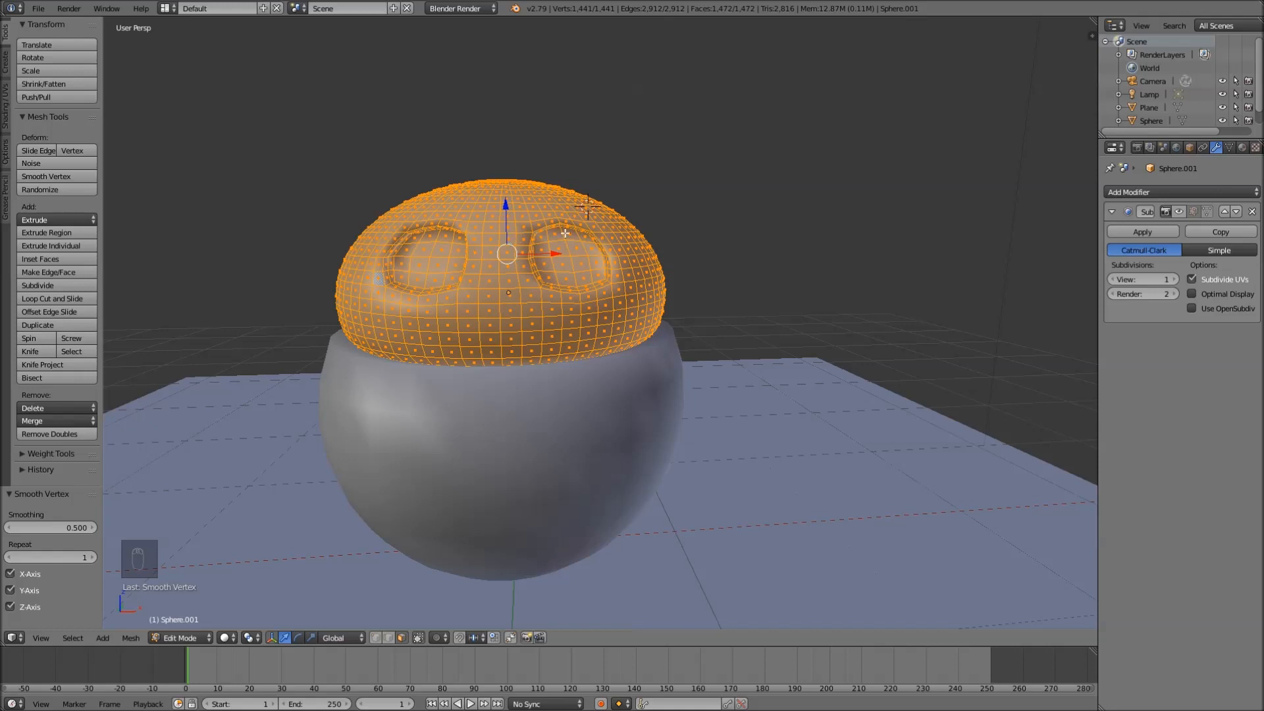
pyautogui.scroll(2, 616, 266)
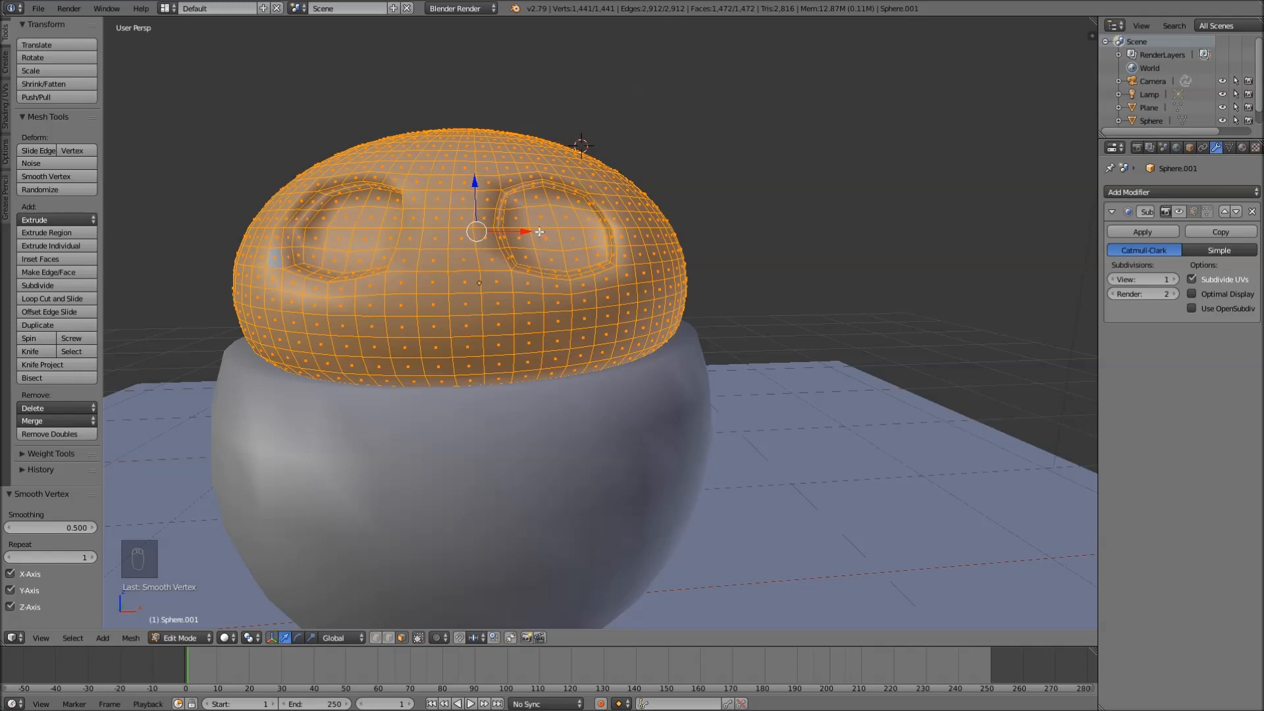
pyautogui.hotkey('ctrl', 'z')
pyautogui.hotkey('ctrl', 'z')
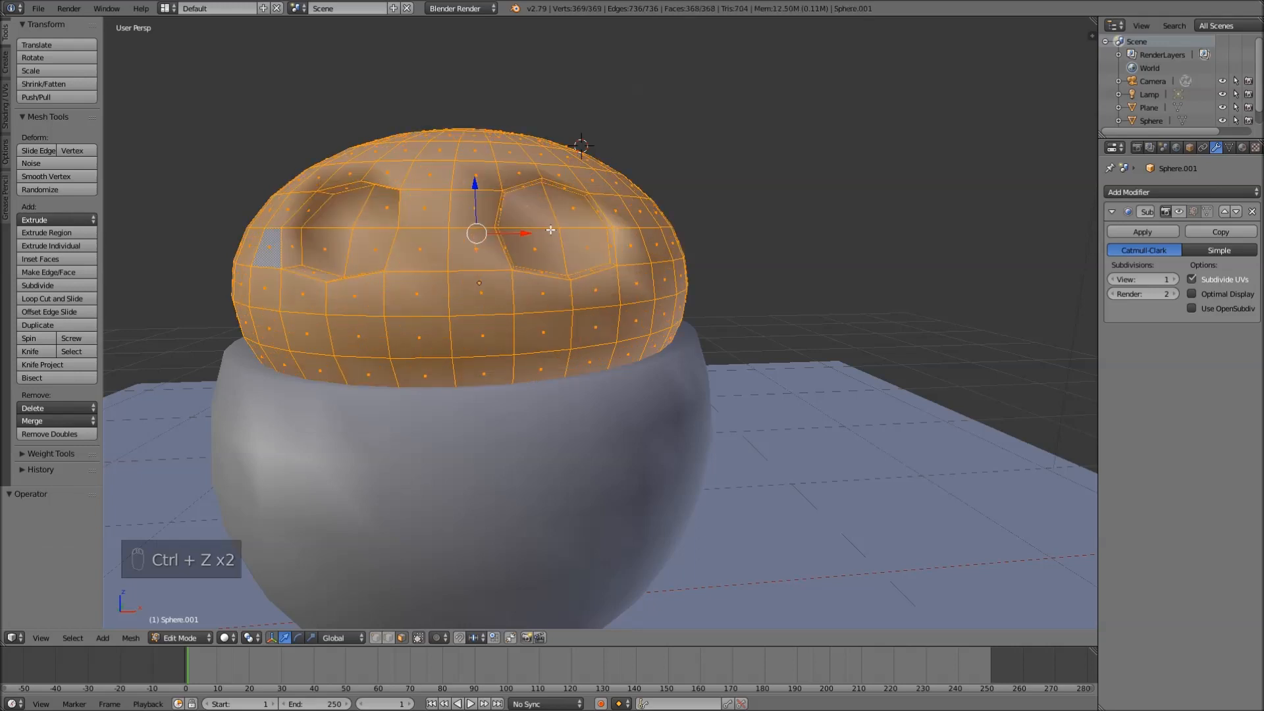
# - Show the Subdivision Surface effect in Edit Mode and try moving the single vertex at the upper rim of the lid's right eye recess
pyautogui.click(1192, 209)
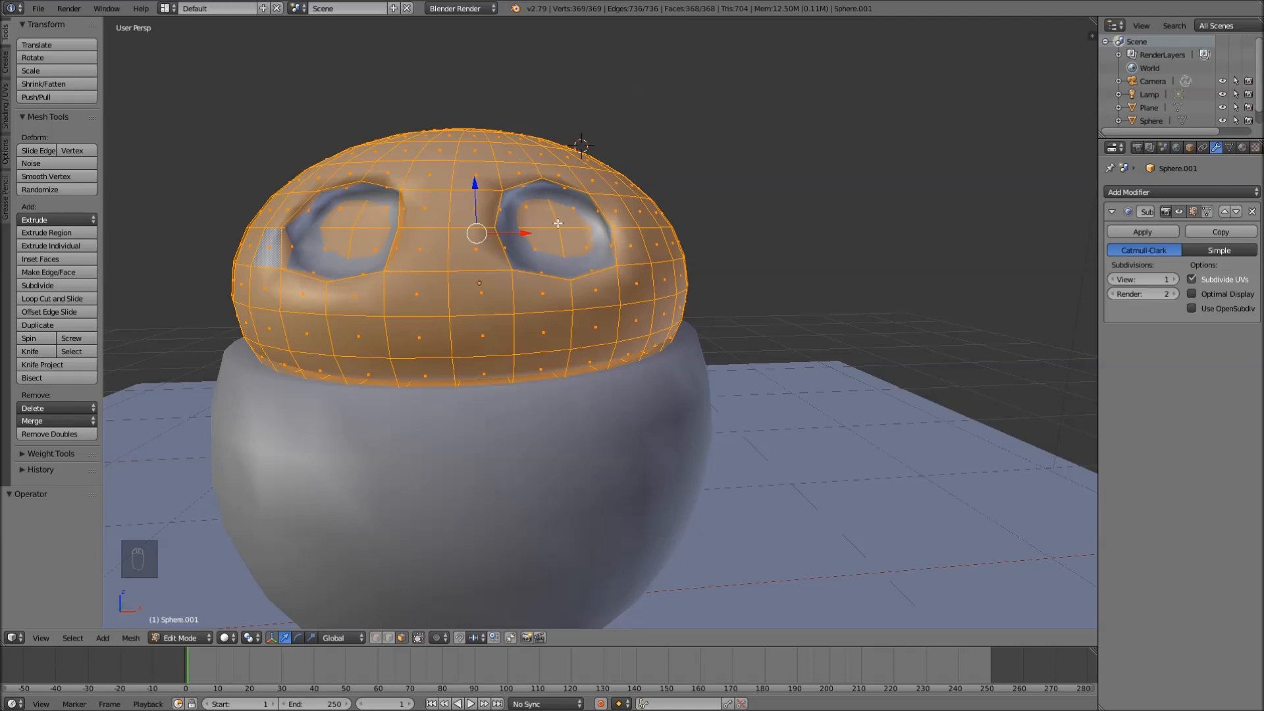
pyautogui.hotkey('ctrl', 'Tab')
pyautogui.click(556, 192)
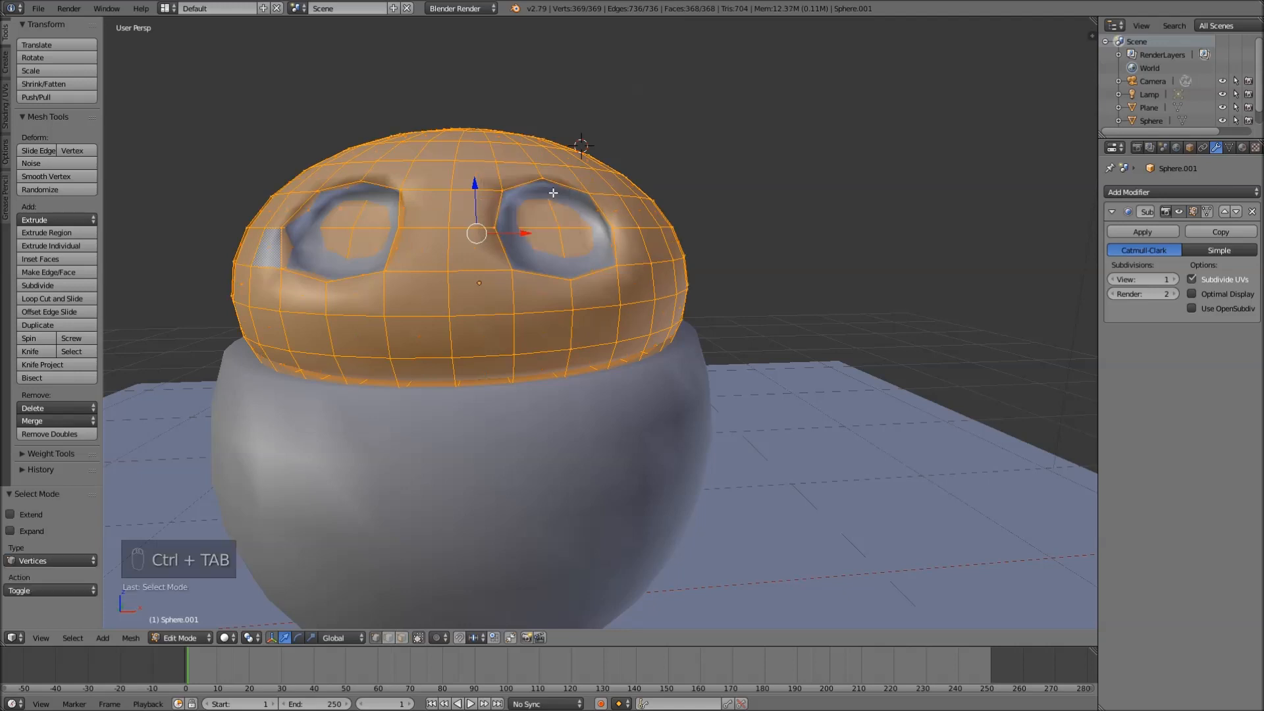
pyautogui.rightClick(543, 178)
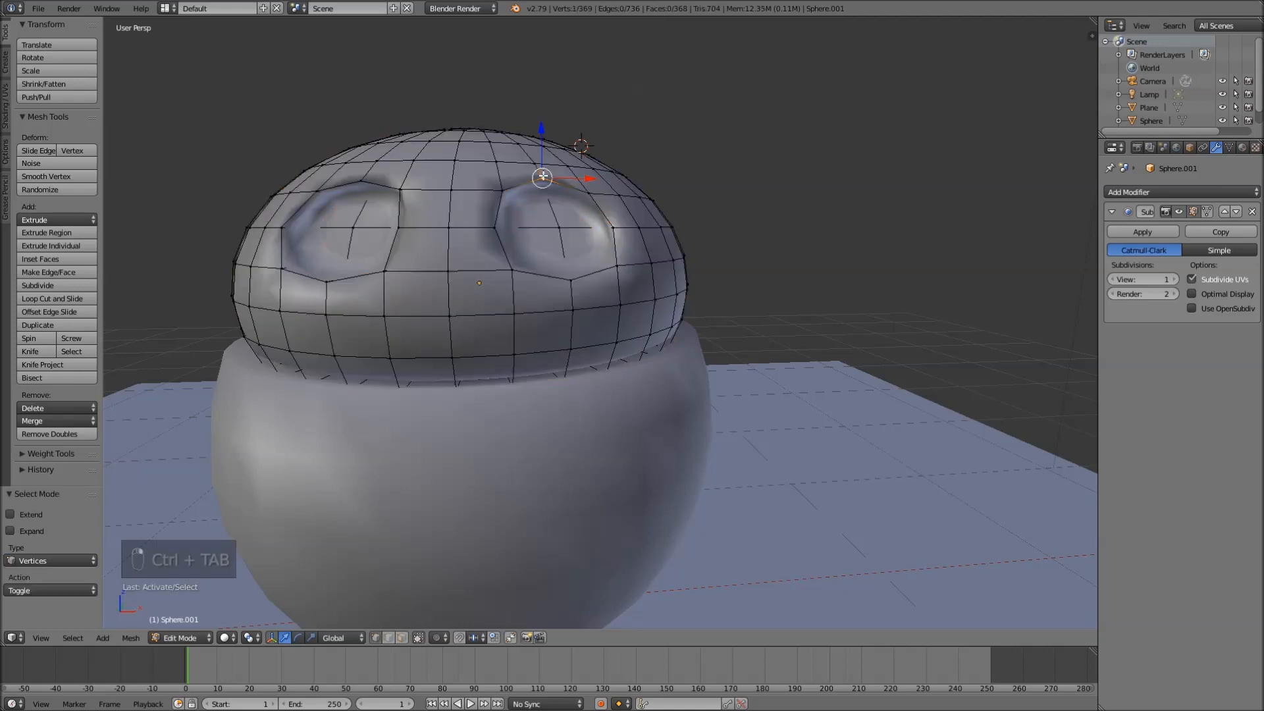
pyautogui.press('g')
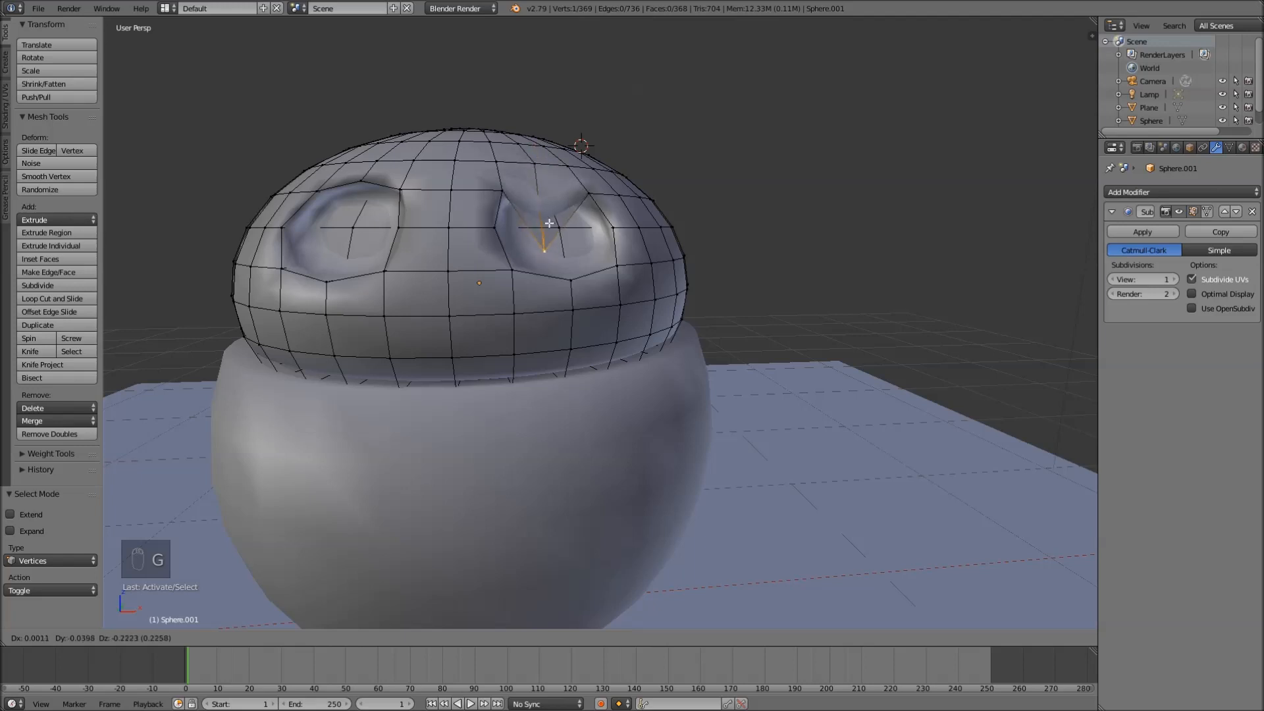
pyautogui.rightClick(561, 268)
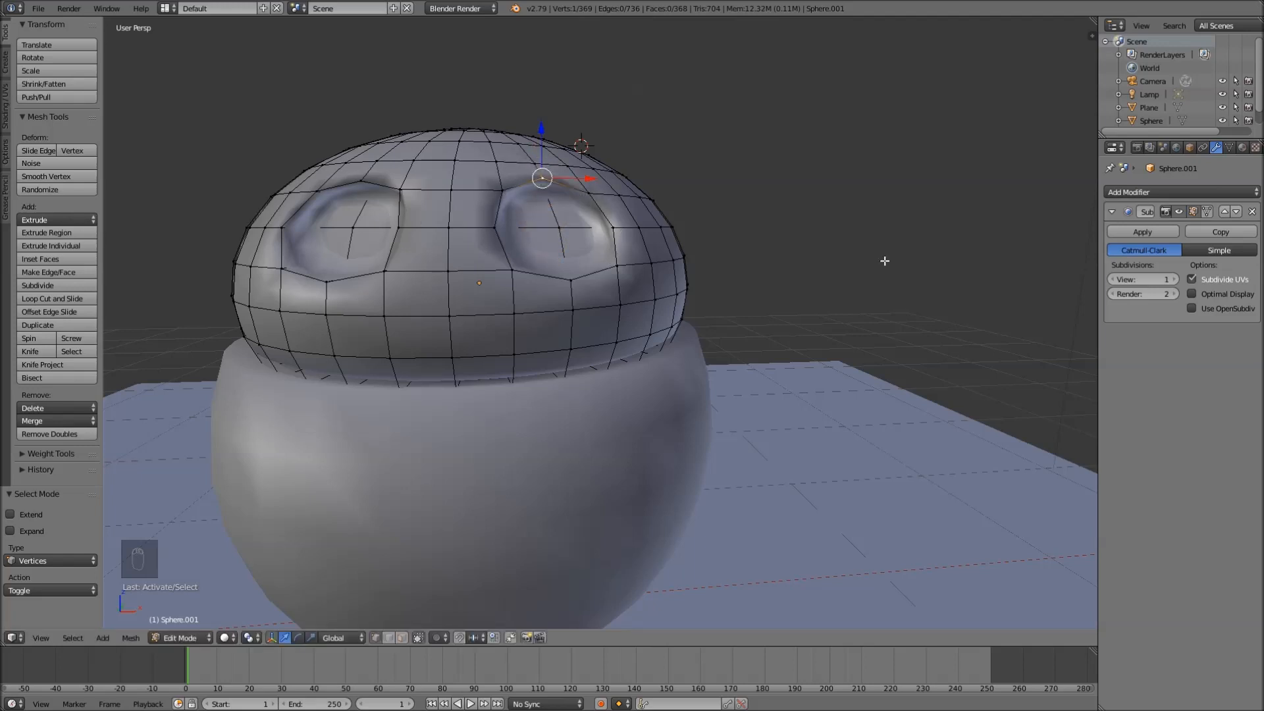
# - Set the Subdivision Surface modifier's View subdivisions to 2 and display the lid as a wireframe in Object Mode
pyautogui.click(1174, 280)
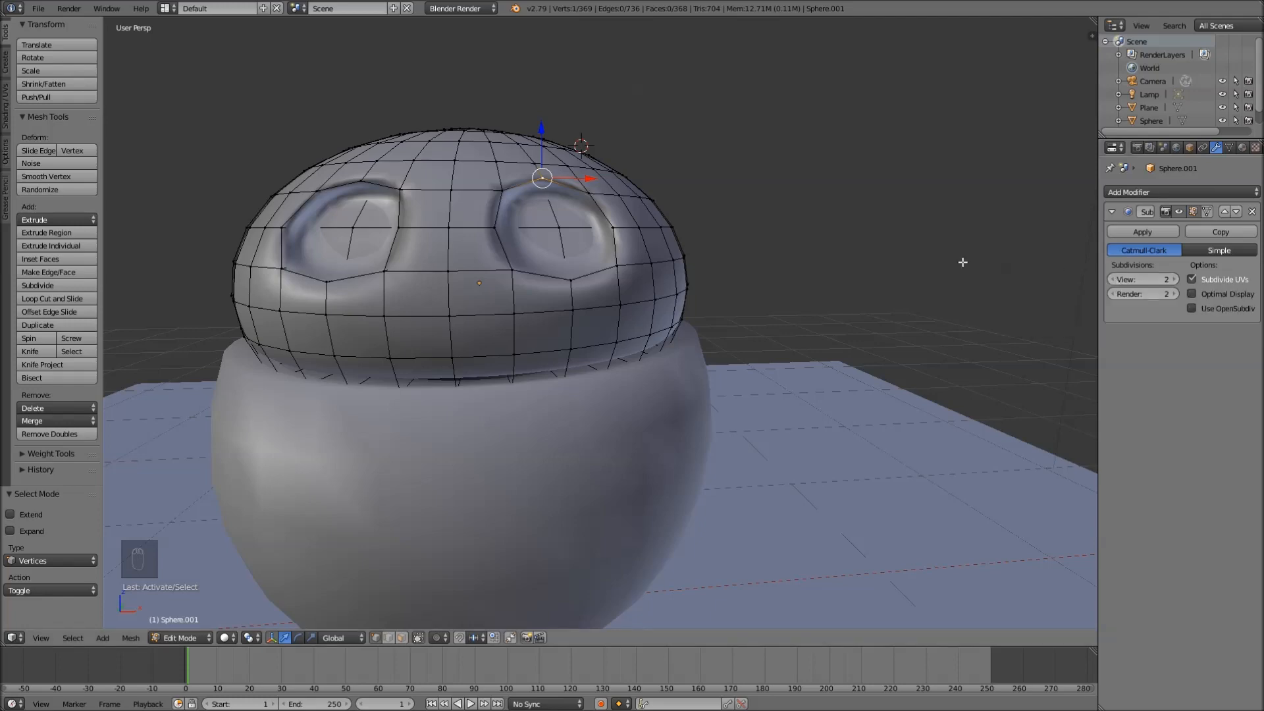
pyautogui.press('Tab')
pyautogui.press('z')
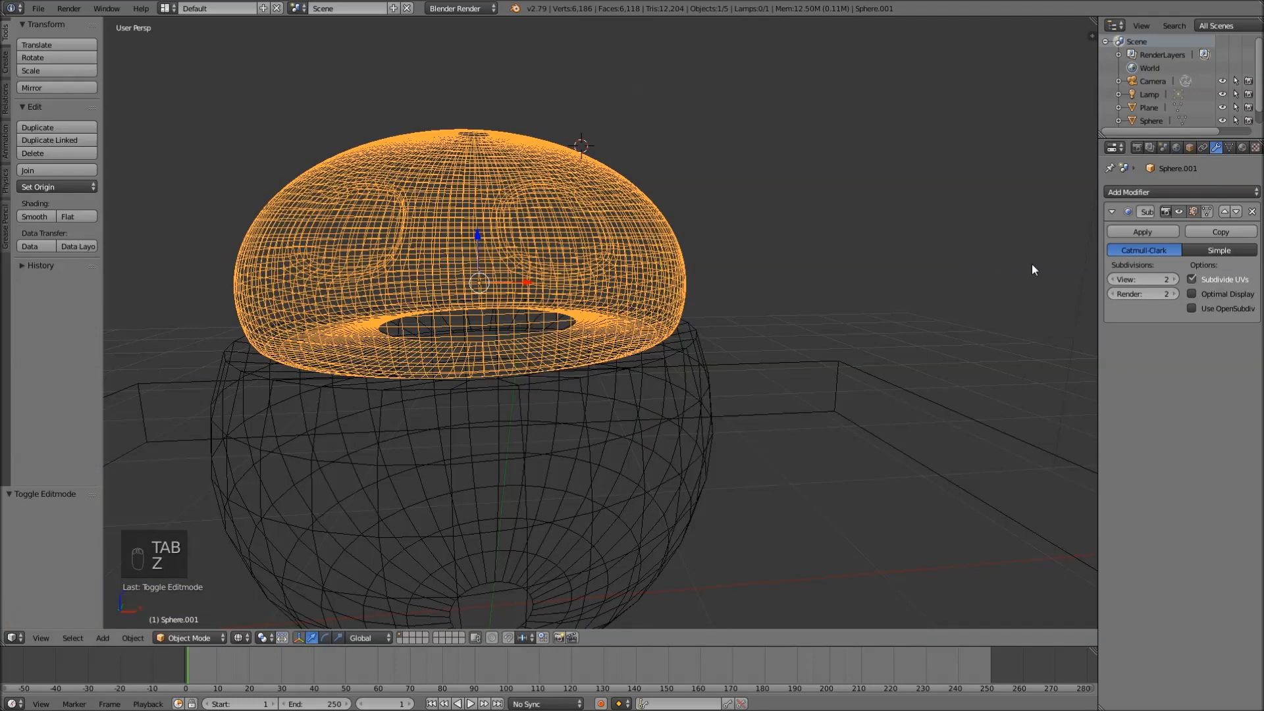
# - Set the head's Subdivision Surface view level to 4 and switch the viewport to solid shading
pyautogui.click(1112, 280)
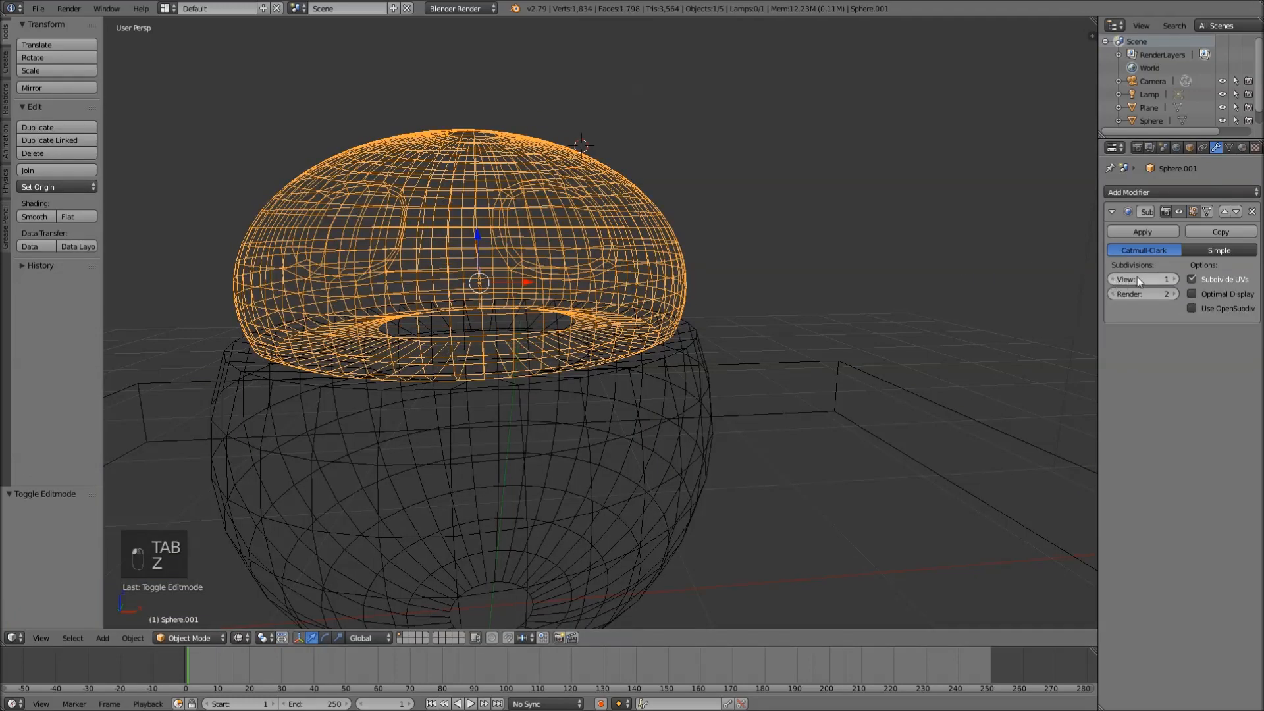
pyautogui.click(1170, 280)
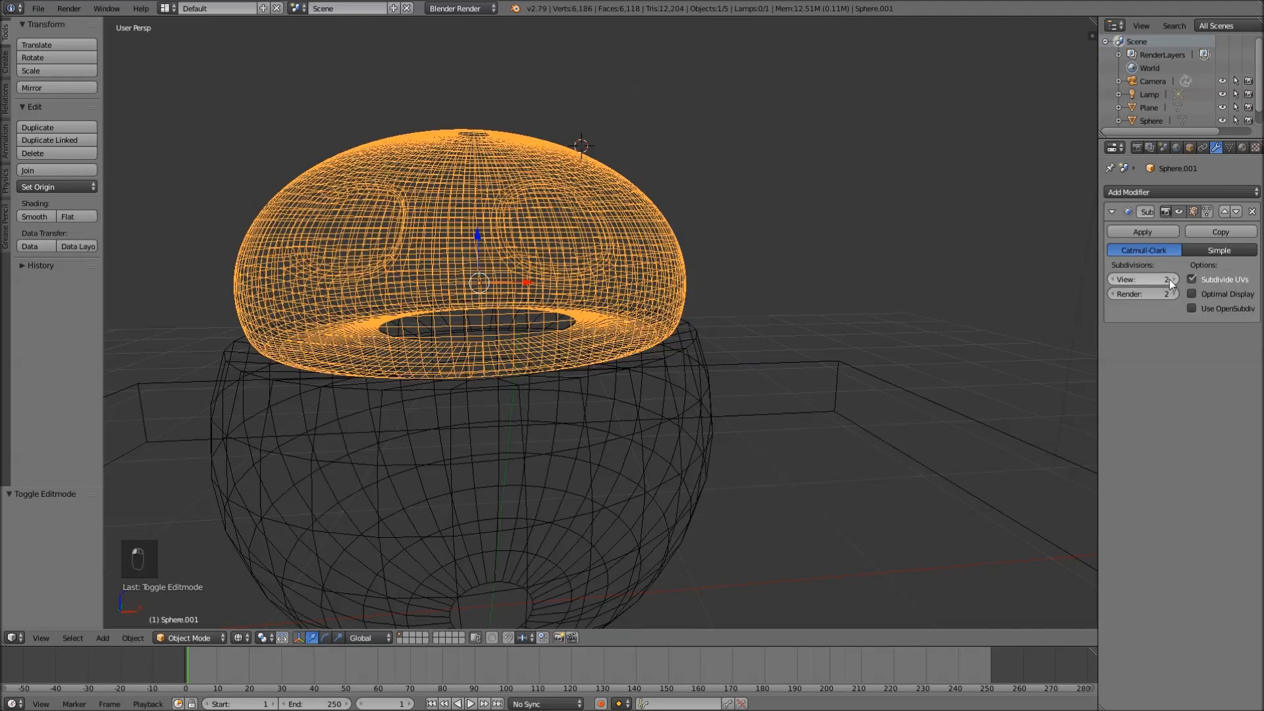
pyautogui.click(1170, 280)
pyautogui.click(1169, 280)
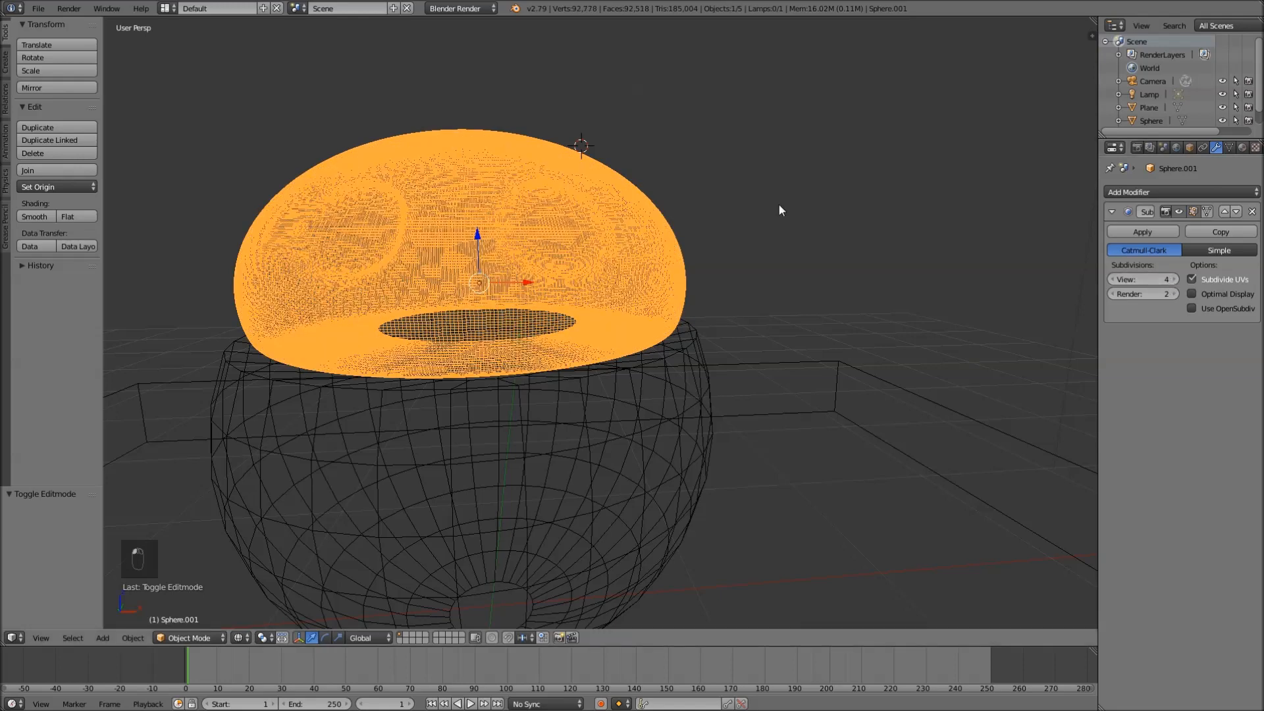
pyautogui.press('z')
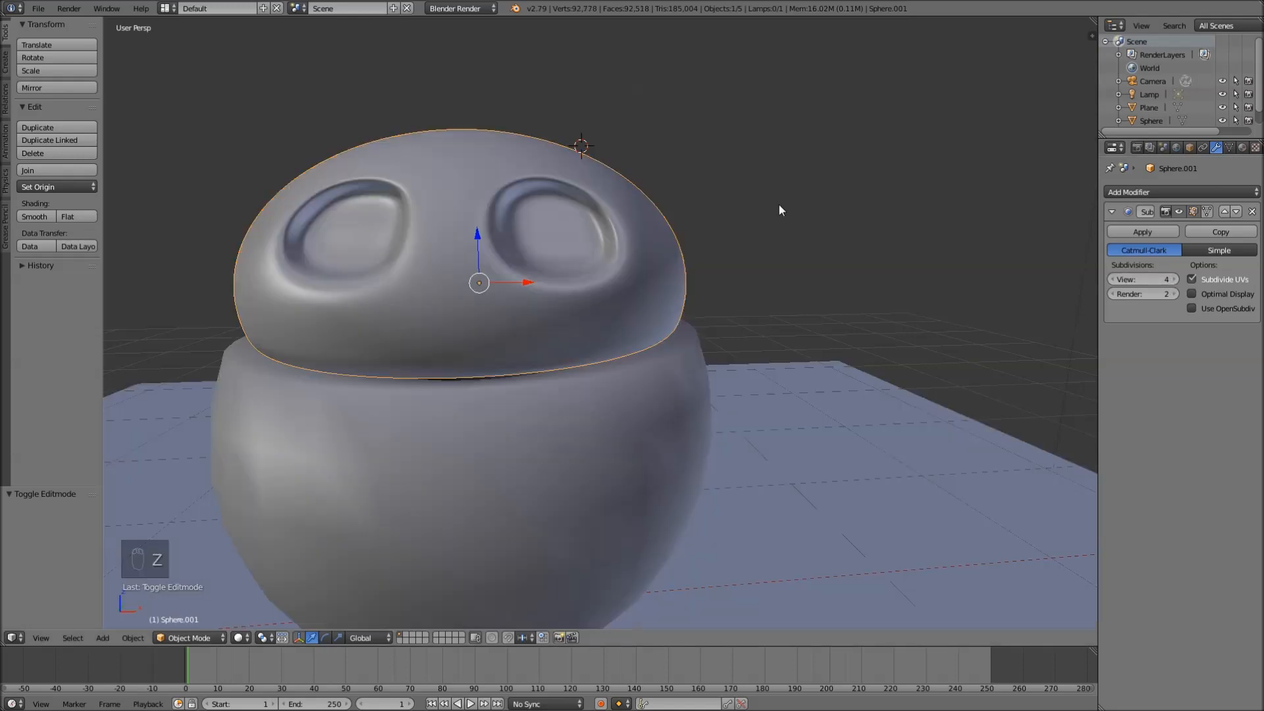
# - Try lower view levels on the head's Subdivision Surface modifier and settle on 2
pyautogui.click(1111, 280)
pyautogui.click(1111, 280)
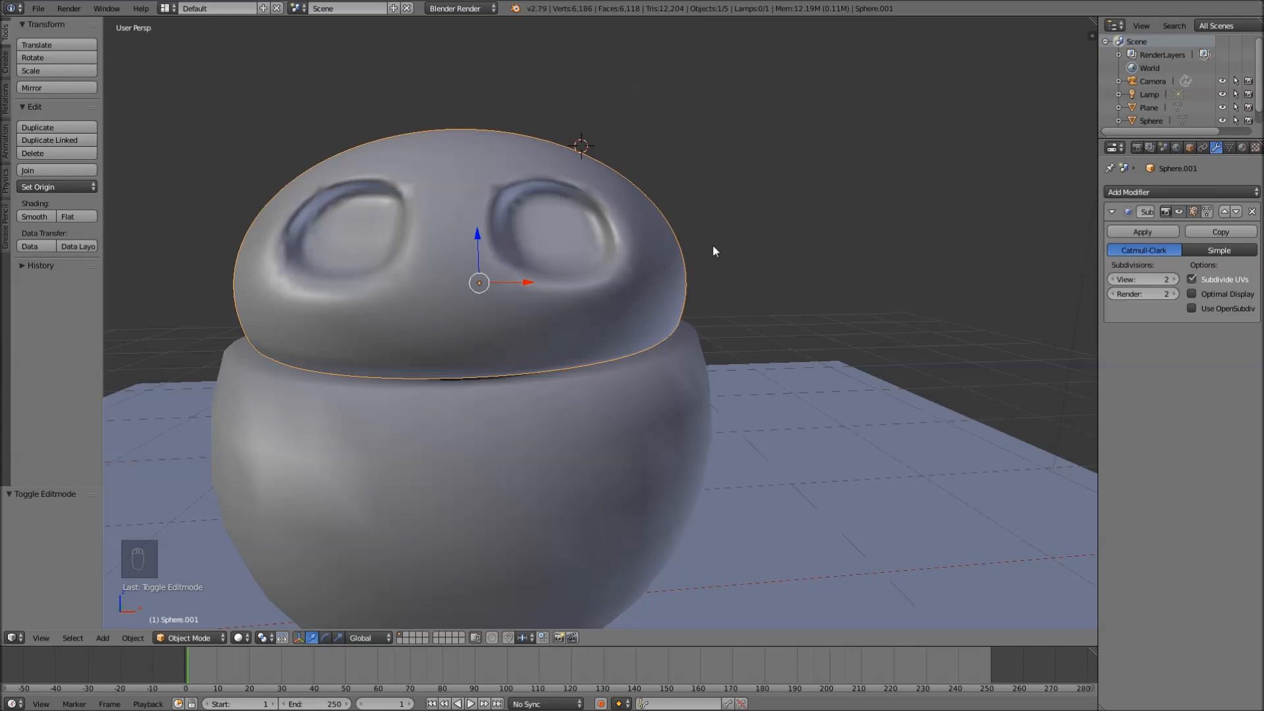
pyautogui.click(1174, 279)
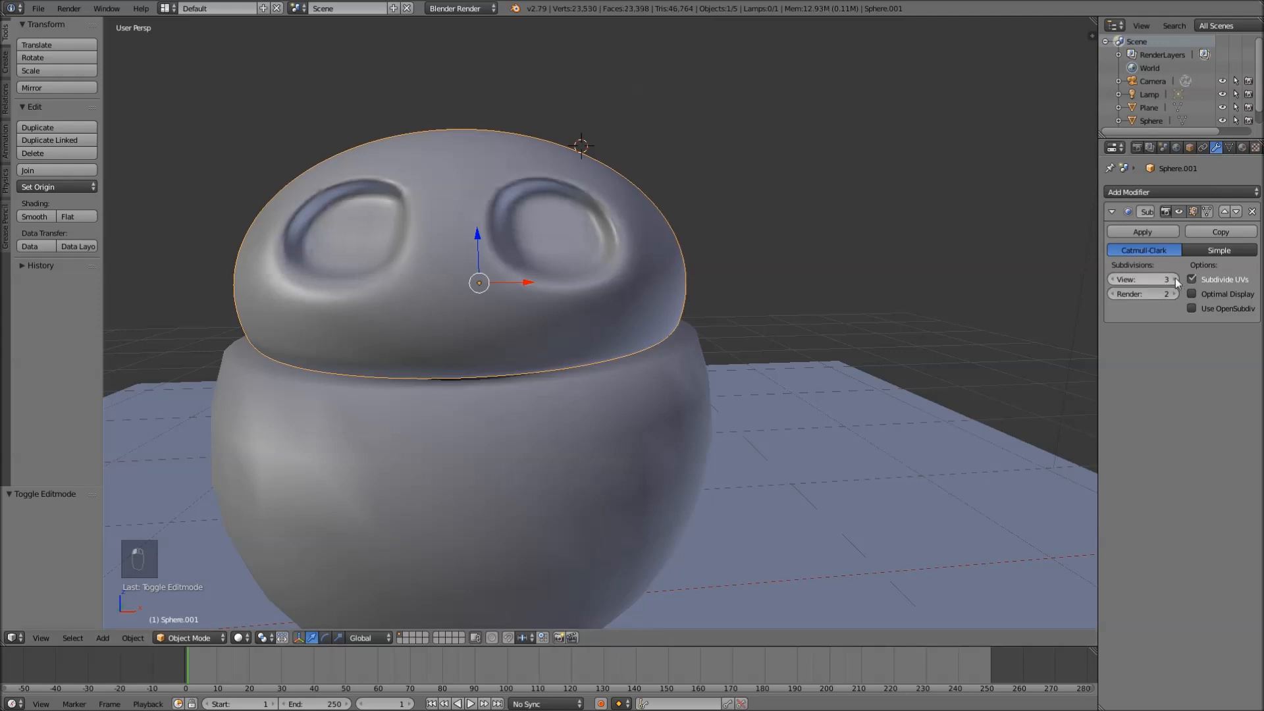
pyautogui.click(1112, 279)
# - Enter Edit Mode on the head and select the edge loop around one eye socket's rim
pyautogui.moveTo(560, 230); pyautogui.dragTo(512, 267, button='middle')
pyautogui.press('Left')
pyautogui.scroll(3, 530, 254)
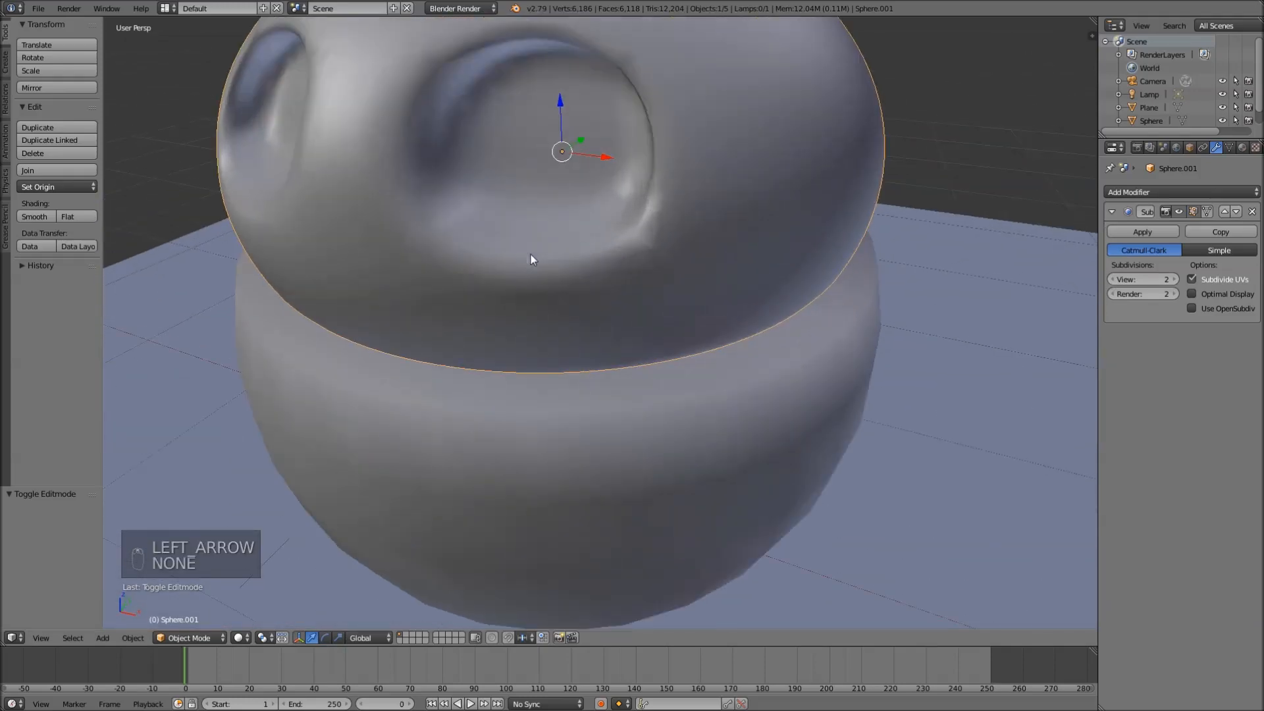
pyautogui.press('Tab')
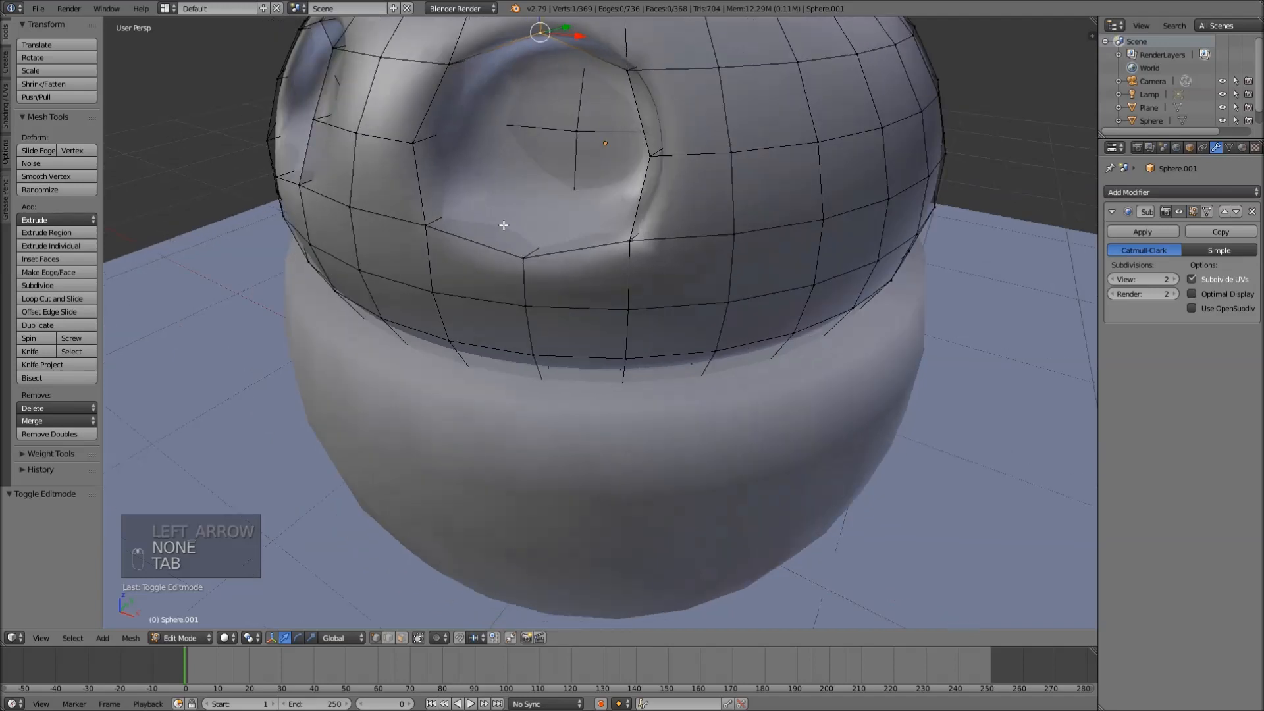
pyautogui.moveTo(503, 225); pyautogui.dragTo(502, 219, button='middle')
pyautogui.keyDown('alt'); pyautogui.rightClick(464, 227); pyautogui.keyUp('alt')
pyautogui.keyDown('alt'); pyautogui.keyDown('shift'); pyautogui.rightClick(447, 103); pyautogui.keyUp('shift'); pyautogui.keyUp('alt')
pyautogui.keyDown('alt'); pyautogui.keyDown('shift'); pyautogui.rightClick(612, 64); pyautogui.keyUp('shift'); pyautogui.keyUp('alt')
pyautogui.keyDown('shift'); pyautogui.rightClick(574, 42); pyautogui.keyUp('shift')
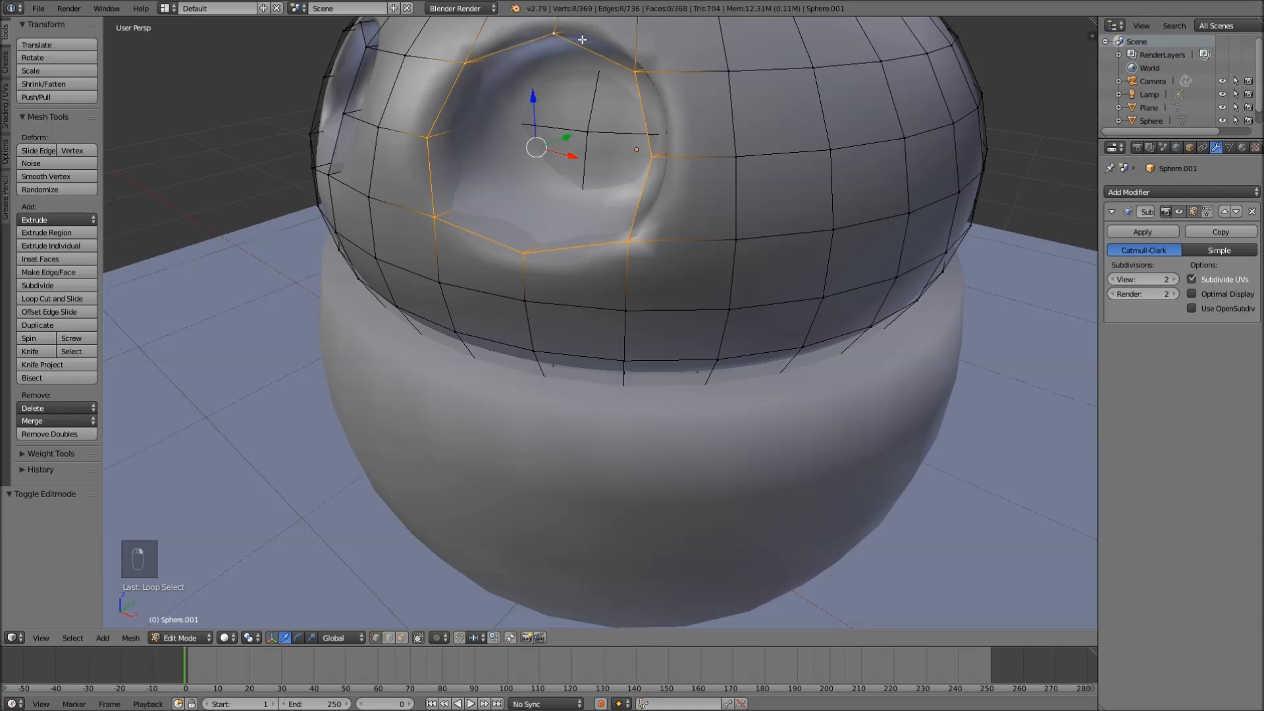
# - Select the edge running from the socket rim's lower corner into the socket, using wireframe shading to reach the inner vertex
pyautogui.press('z')
pyautogui.moveTo(491, 175)
pyautogui.mouseDown(button='middle')
pyautogui.moveTo(473, 182)
pyautogui.moveTo(487, 176)
pyautogui.mouseUp(button='middle')
pyautogui.keyDown('alt'); pyautogui.keyDown('shift'); pyautogui.click(473, 183); pyautogui.keyUp('shift'); pyautogui.keyUp('alt')
pyautogui.keyDown('alt'); pyautogui.keyDown('shift'); pyautogui.click(581, 220); pyautogui.keyUp('shift'); pyautogui.keyUp('alt')
pyautogui.press('z')
pyautogui.moveTo(513, 237); pyautogui.dragTo(435, 262, button='middle')
pyautogui.click(413, 257)
pyautogui.press('z')
pyautogui.keyDown('shift'); pyautogui.click(463, 202); pyautogui.keyUp('shift')
pyautogui.press('z')
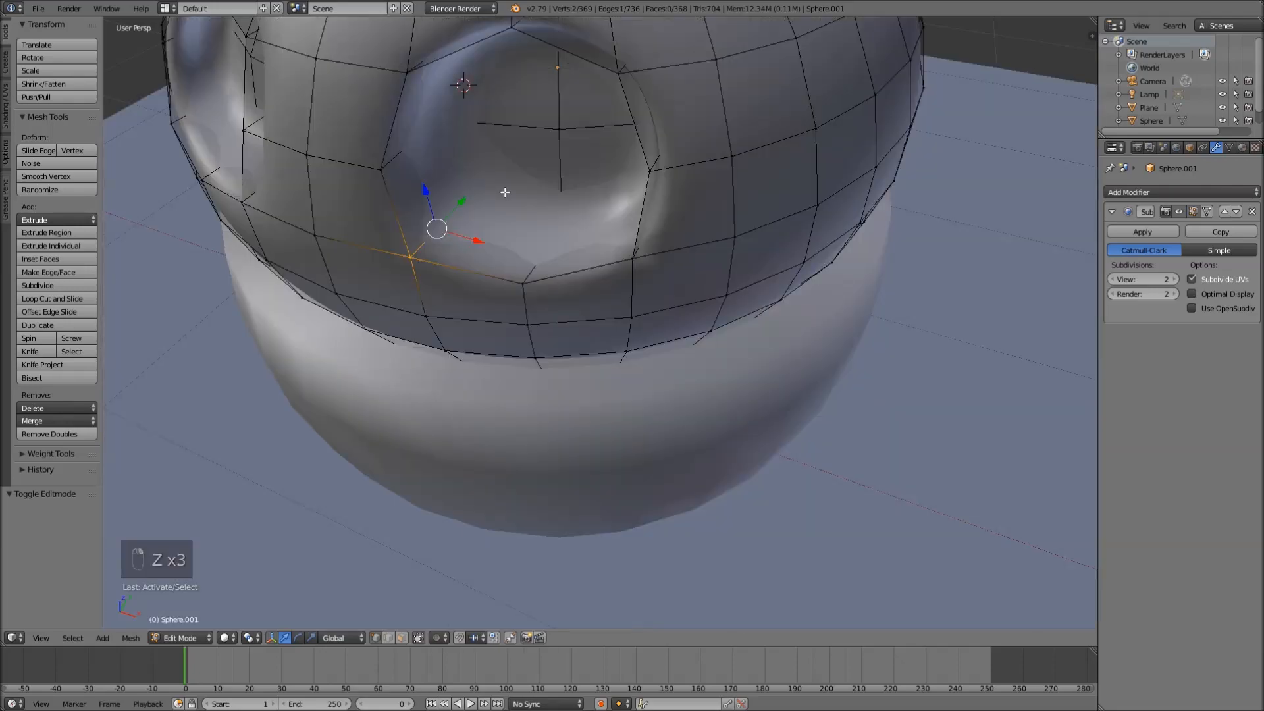
# - Inspect the subdivided surface around the eye socket in Object Mode, in both wireframe and solid shading
pyautogui.press('Tab')
pyautogui.press('z')
pyautogui.moveTo(555, 215)
pyautogui.mouseDown(button='middle')
pyautogui.moveTo(497, 202)
pyautogui.moveTo(534, 217)
pyautogui.mouseUp(button='middle')
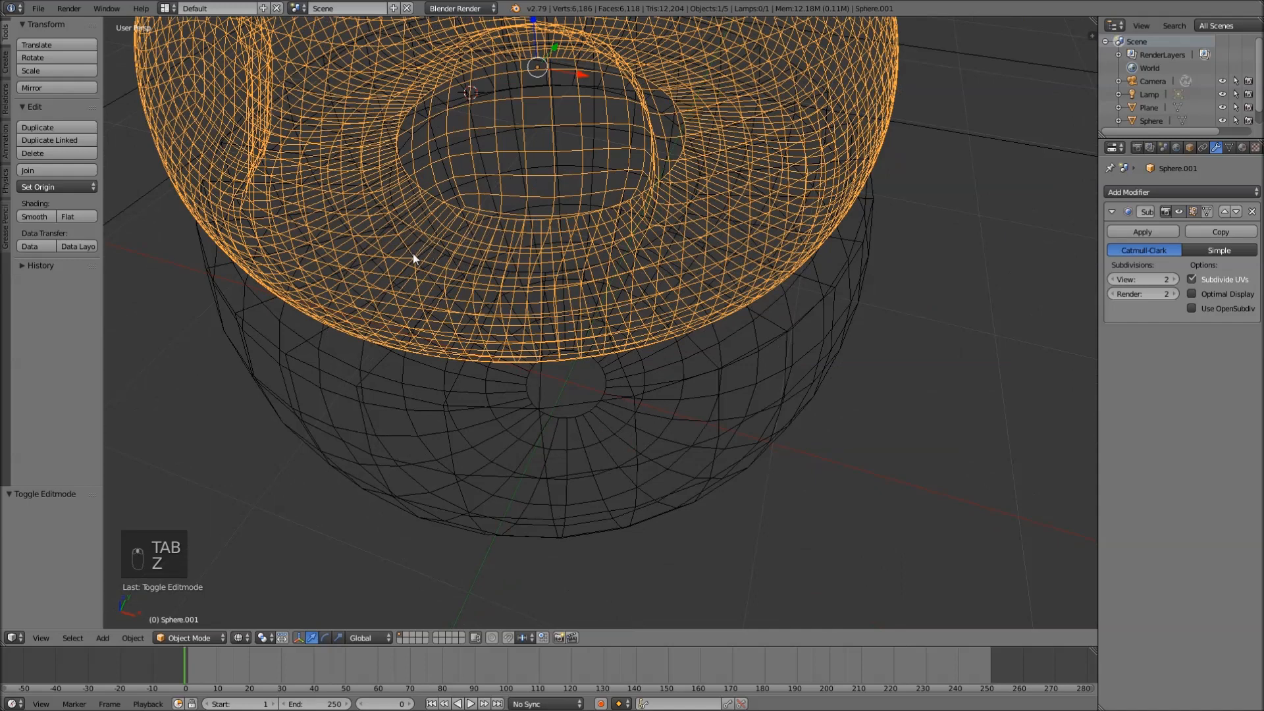
pyautogui.press('z')
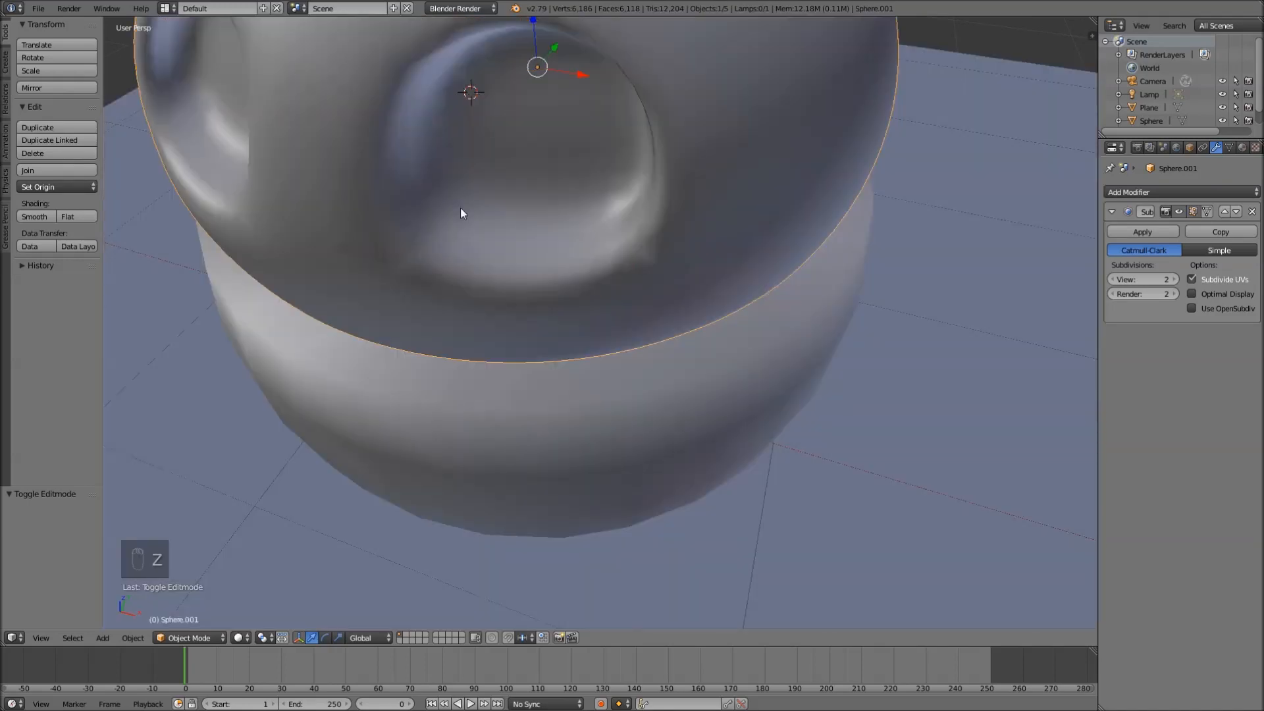
pyautogui.scroll(-4, 469, 203)
pyautogui.scroll(4, 503, 212)
pyautogui.moveTo(546, 224); pyautogui.dragTo(571, 254, button='middle')
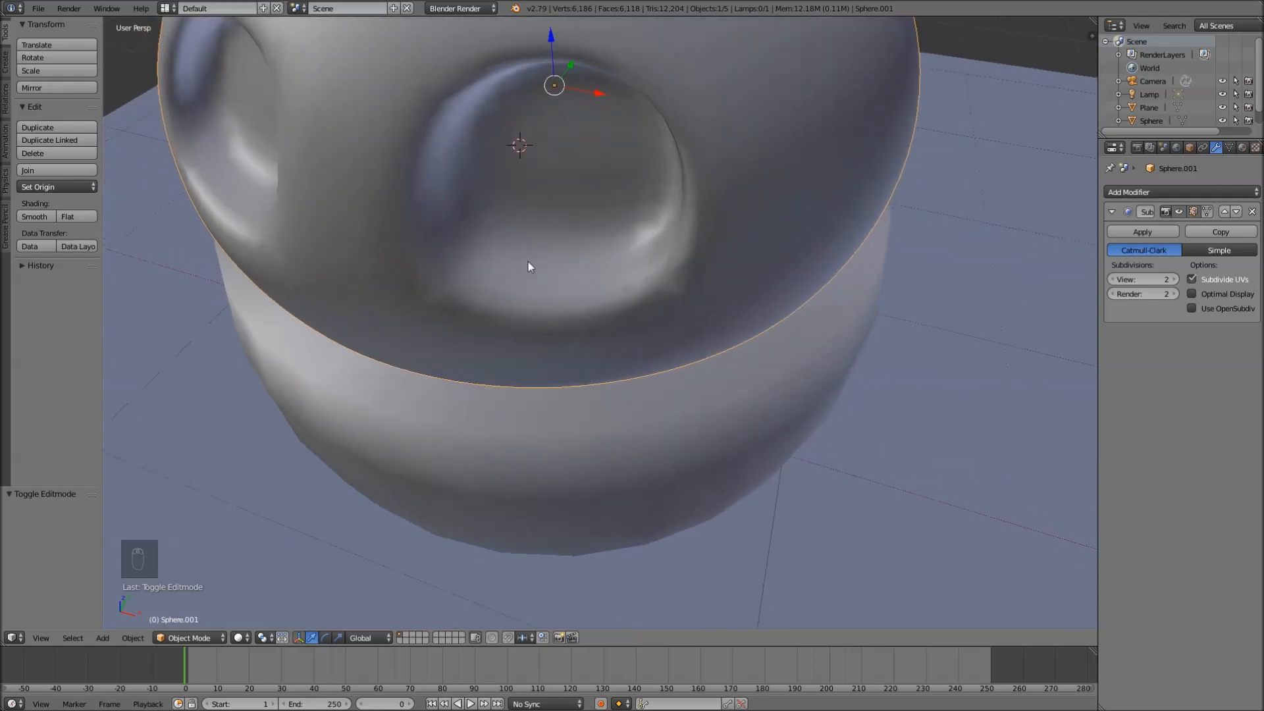
# - Return the head to Edit Mode with nothing selected and bring both eye sockets into view
pyautogui.press('Tab')
pyautogui.press('a')
pyautogui.press('a')
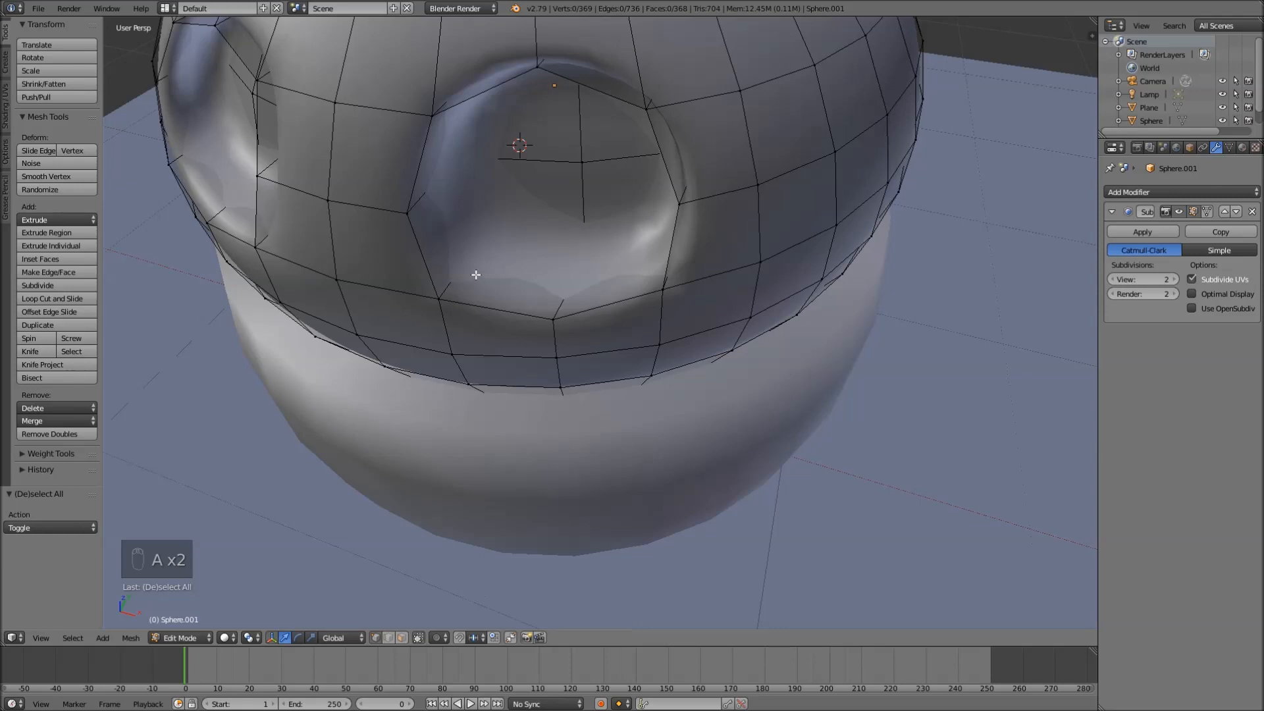
pyautogui.scroll(-5, 606, 240)
pyautogui.scroll(-4, 610, 239)
pyautogui.scroll(3, 611, 240)
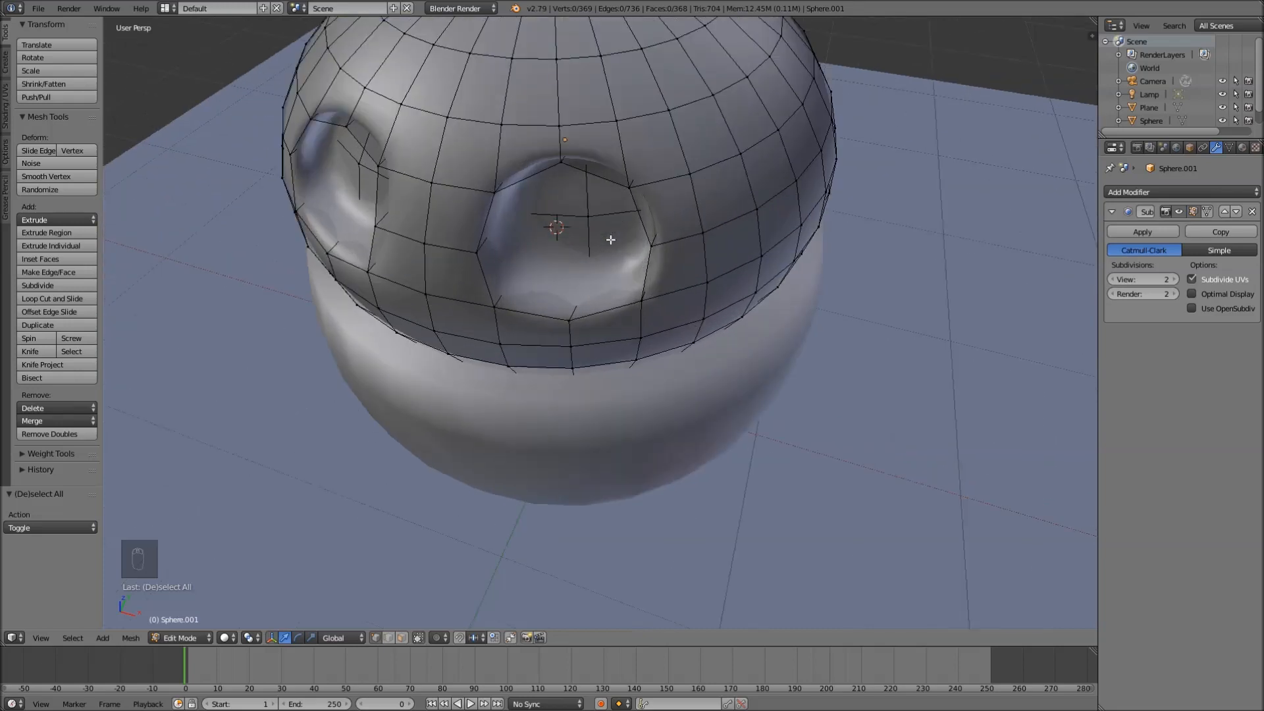
pyautogui.scroll(-4, 623, 247)
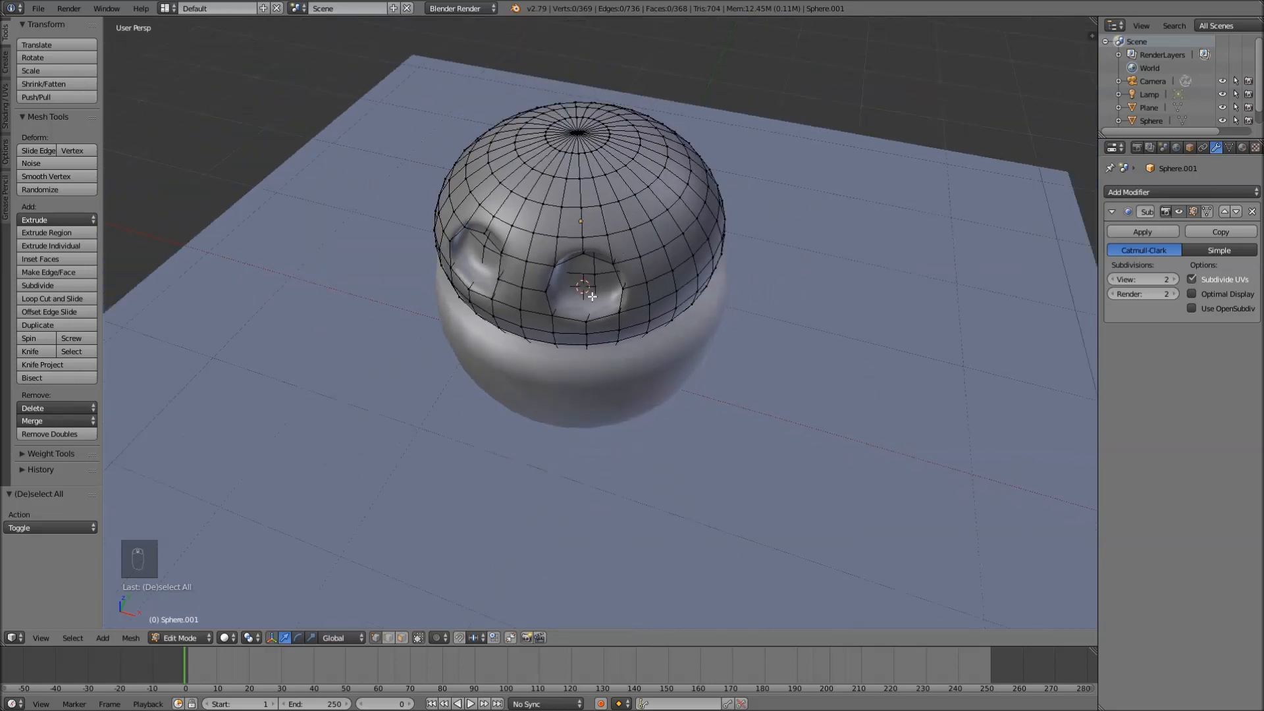
pyautogui.scroll(3, 579, 249)
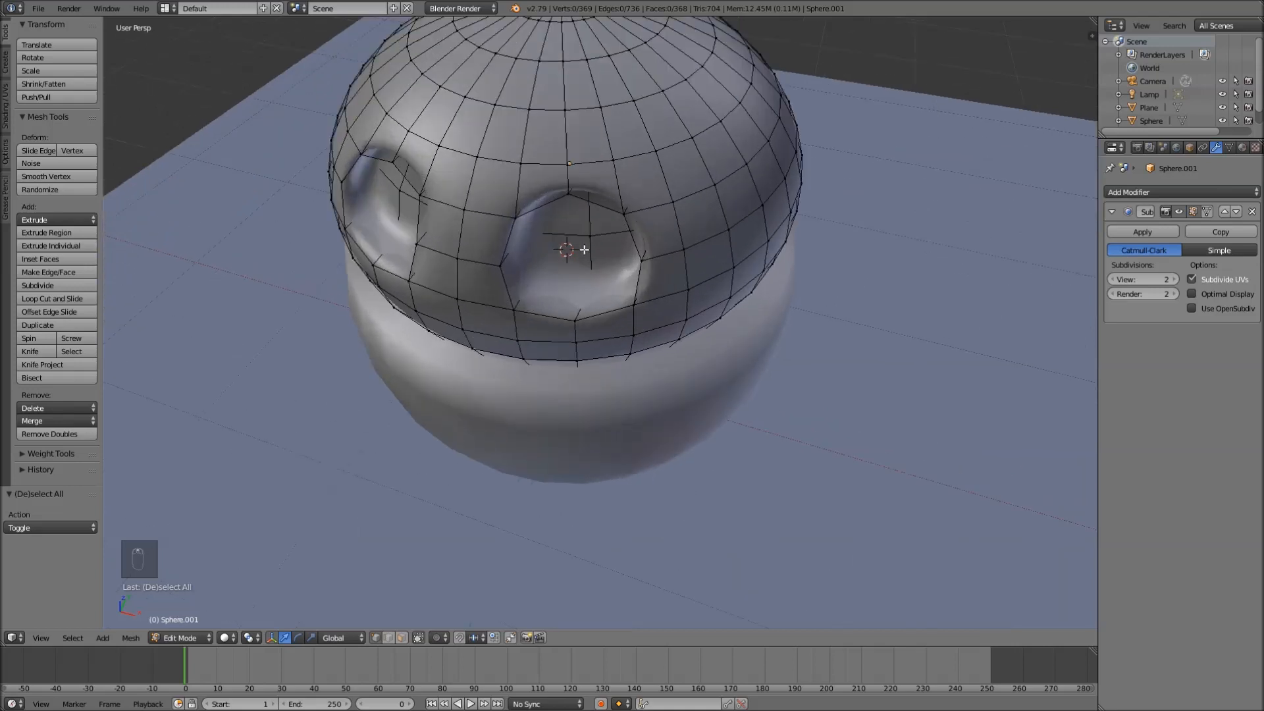
# - Preview loop cuts around the head and select its horizontal edge loops one after another without adding a cut
pyautogui.hotkey('ctrl', 'r')
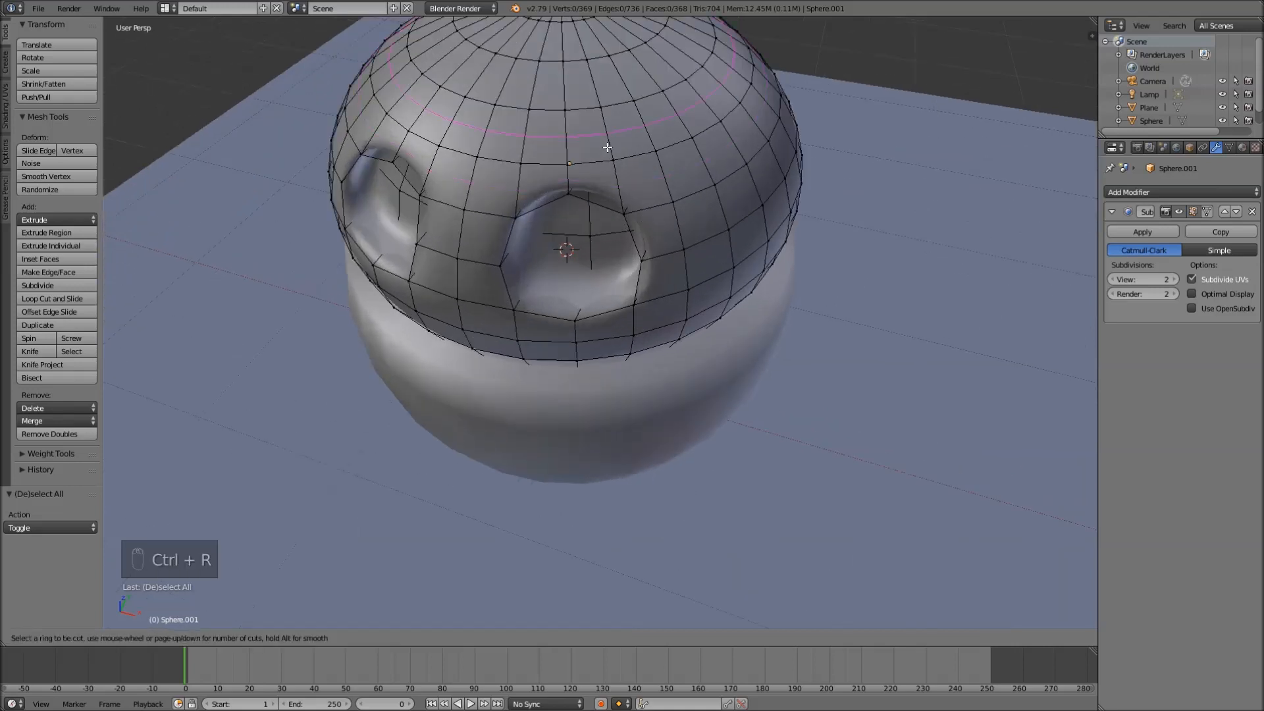
pyautogui.rightClick(692, 182)
pyautogui.keyDown('alt'); pyautogui.rightClick(622, 102); pyautogui.keyUp('alt')
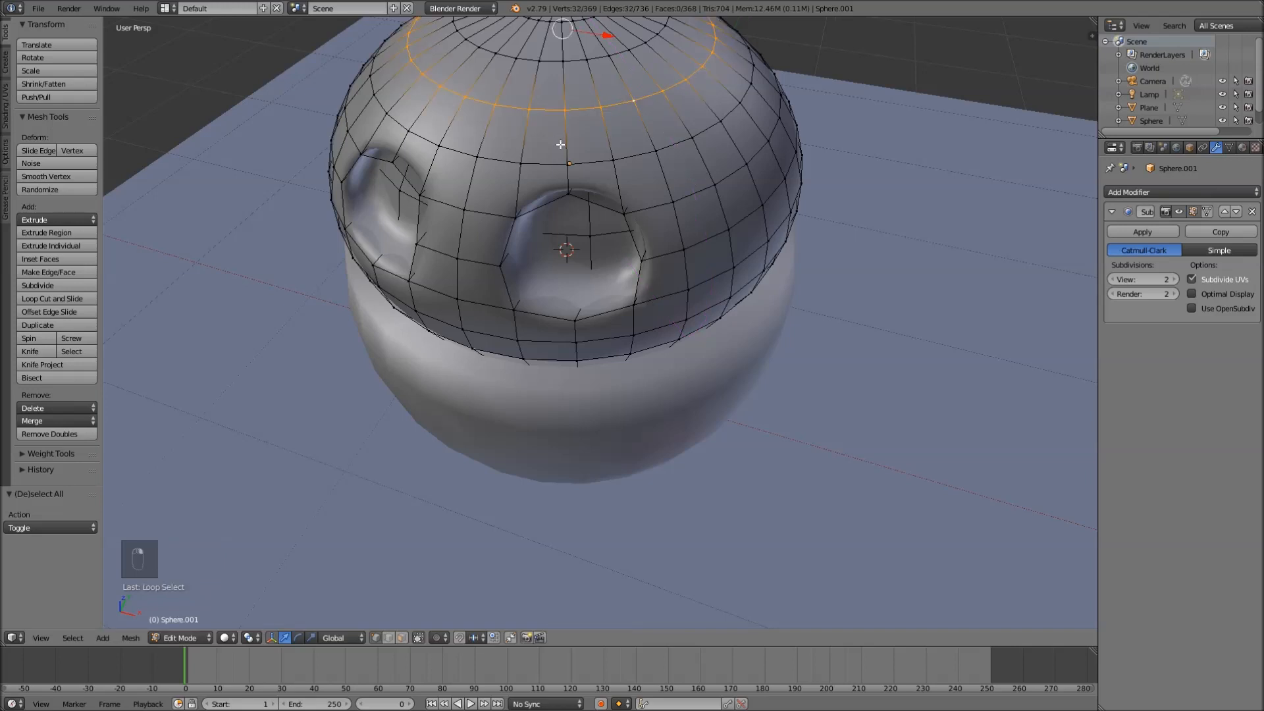
pyautogui.keyDown('alt'); pyautogui.rightClick(670, 151); pyautogui.keyUp('alt')
pyautogui.keyDown('alt'); pyautogui.rightClick(688, 183); pyautogui.keyUp('alt')
pyautogui.keyDown('alt'); pyautogui.rightClick(708, 239); pyautogui.keyUp('alt')
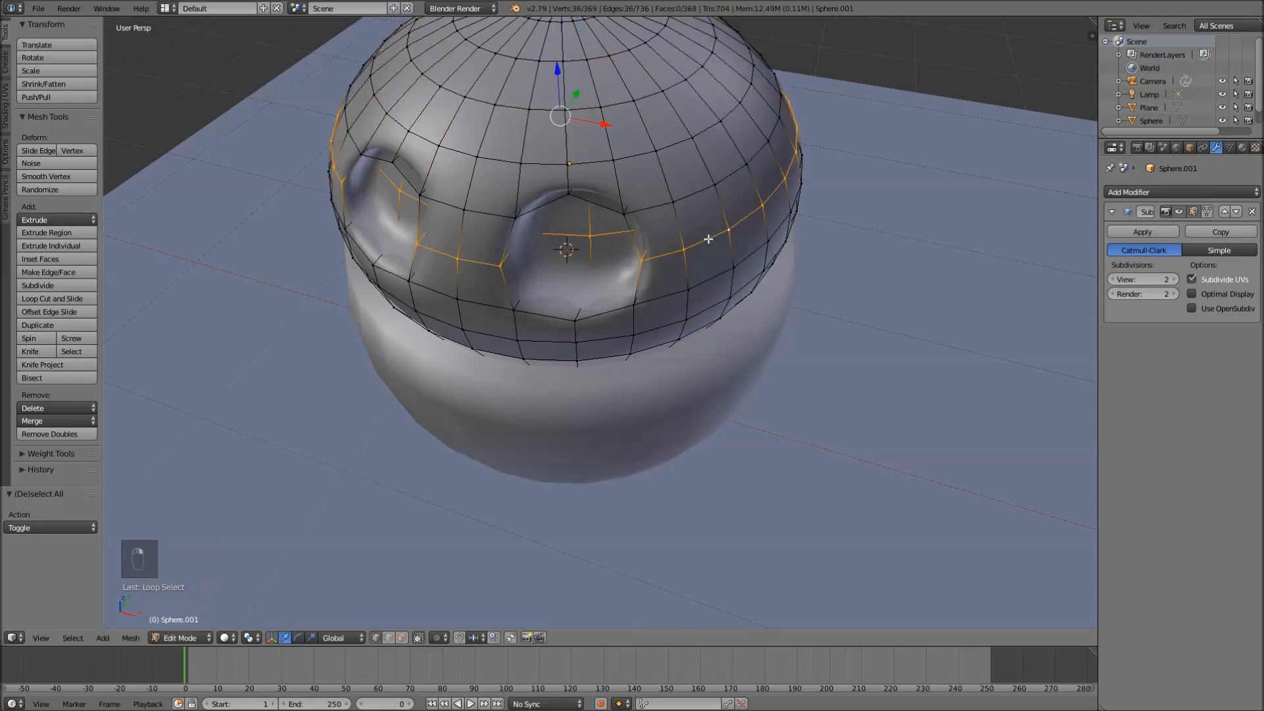
pyautogui.press('a')
pyautogui.hotkey('ctrl', 'r')
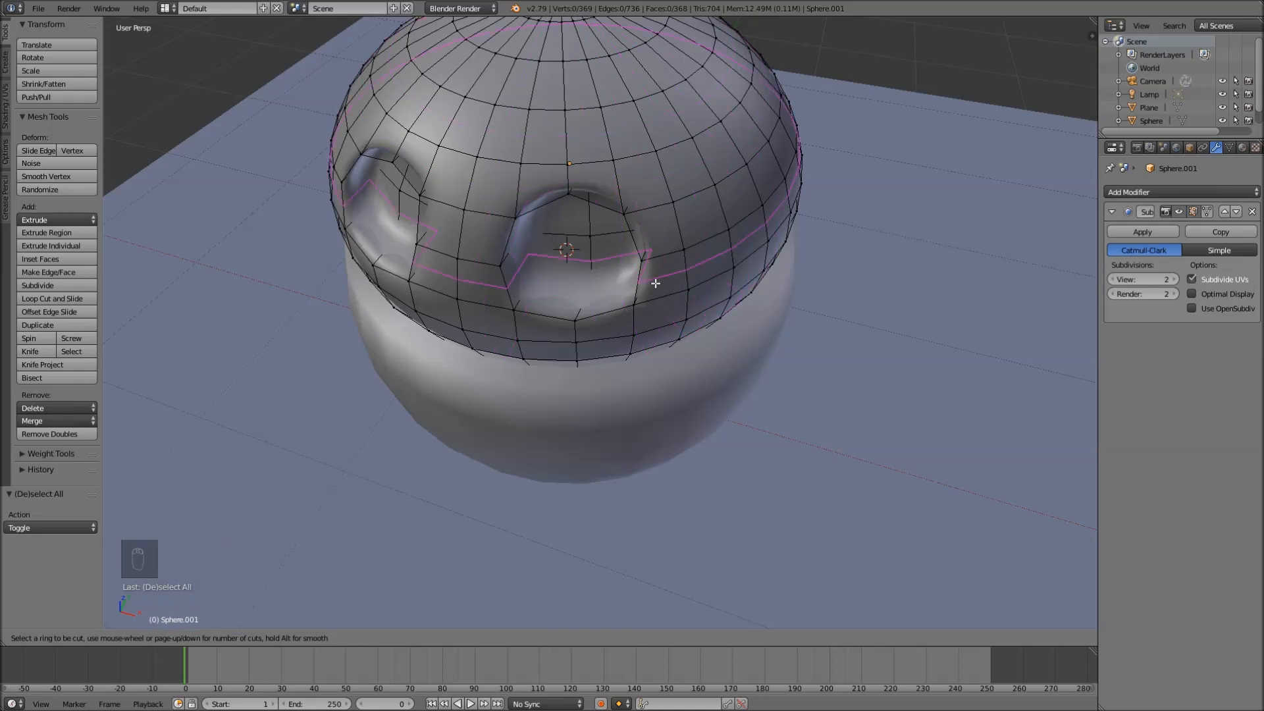
pyautogui.press('Escape')
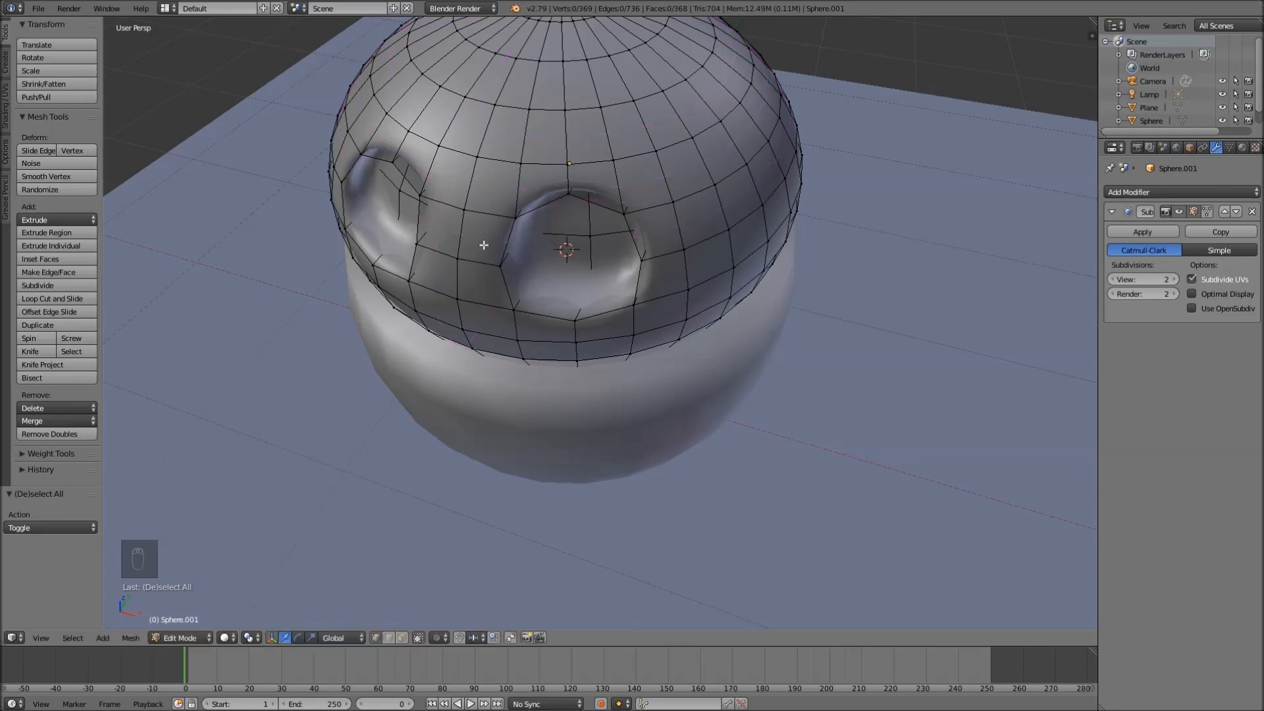
# - Add one loop cut inside the eye socket's wall and slide it by about 0.85 towards the outer rim
pyautogui.scroll(3, 586, 344)
pyautogui.hotkey('ctrl', 'r')
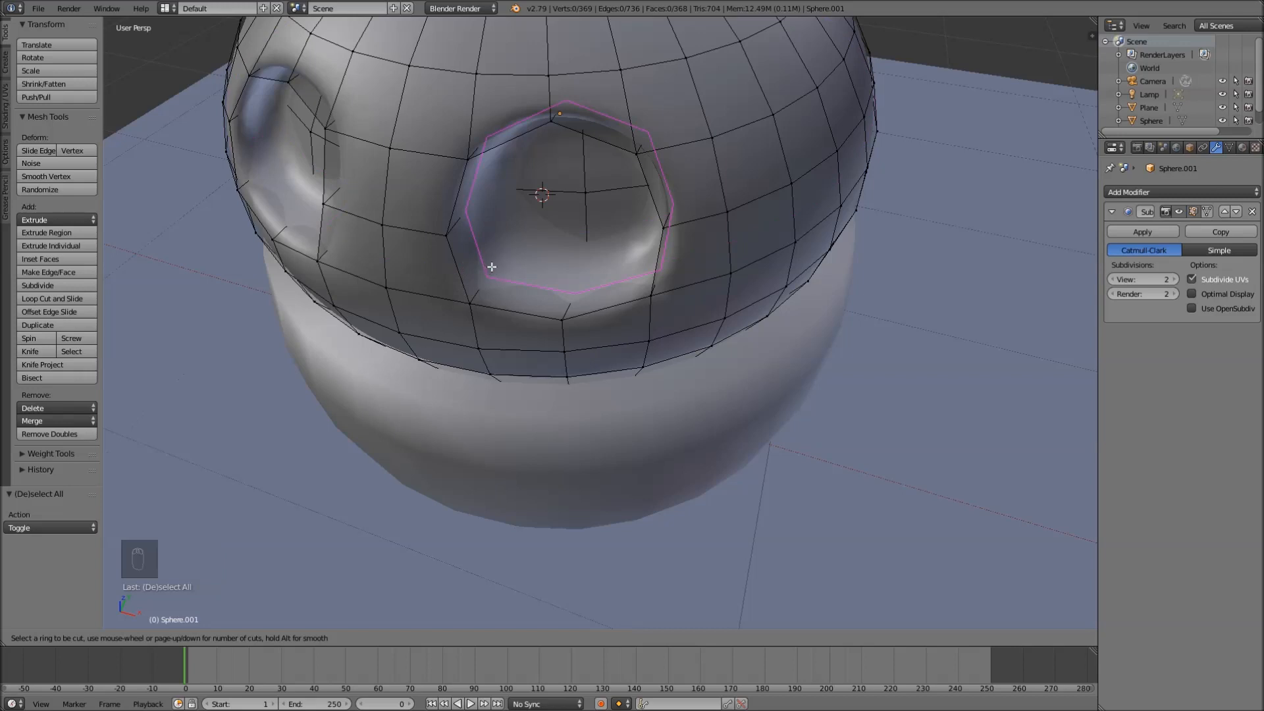
pyautogui.click(492, 267)
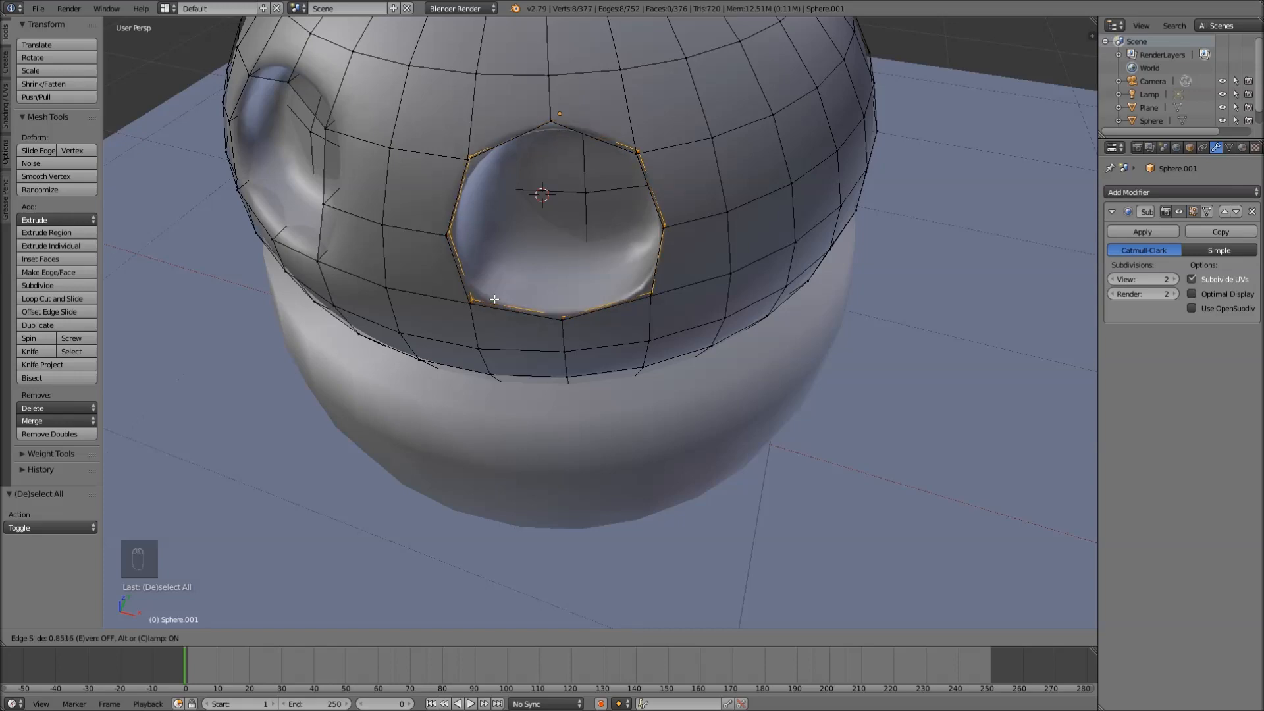
pyautogui.click(495, 299)
pyautogui.scroll(4, 461, 323)
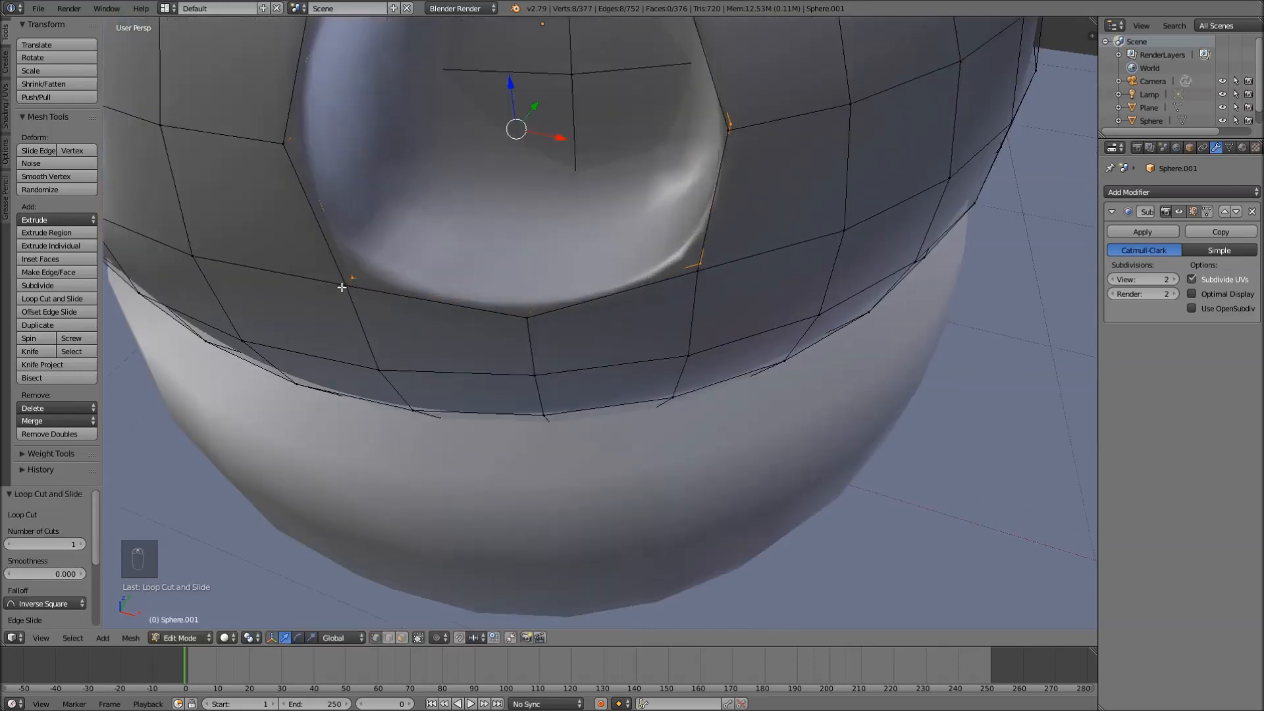
pyautogui.scroll(-4, 478, 293)
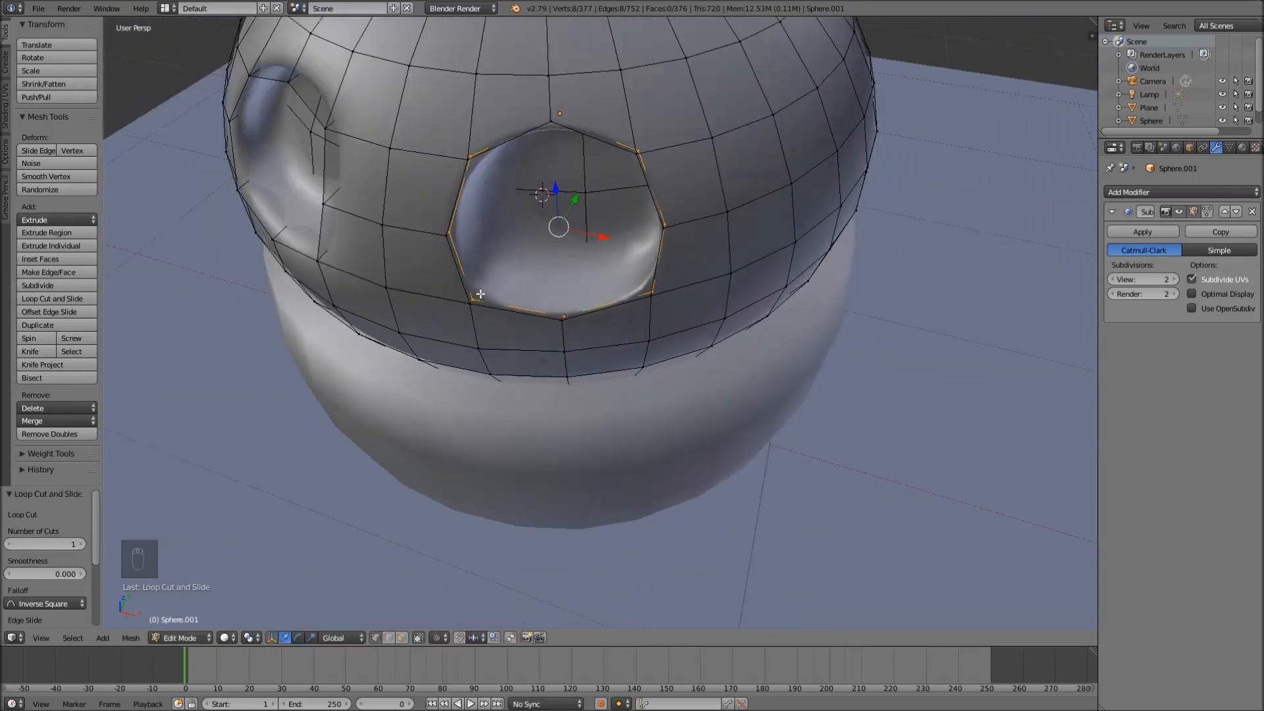
# - Check the smoothed head in Object Mode, comparing the edited eye socket's rim with the other socket
pyautogui.scroll(-2, 465, 322)
pyautogui.press('Tab')
pyautogui.scroll(-3, 459, 305)
pyautogui.moveTo(460, 304); pyautogui.dragTo(525, 302, button='middle')
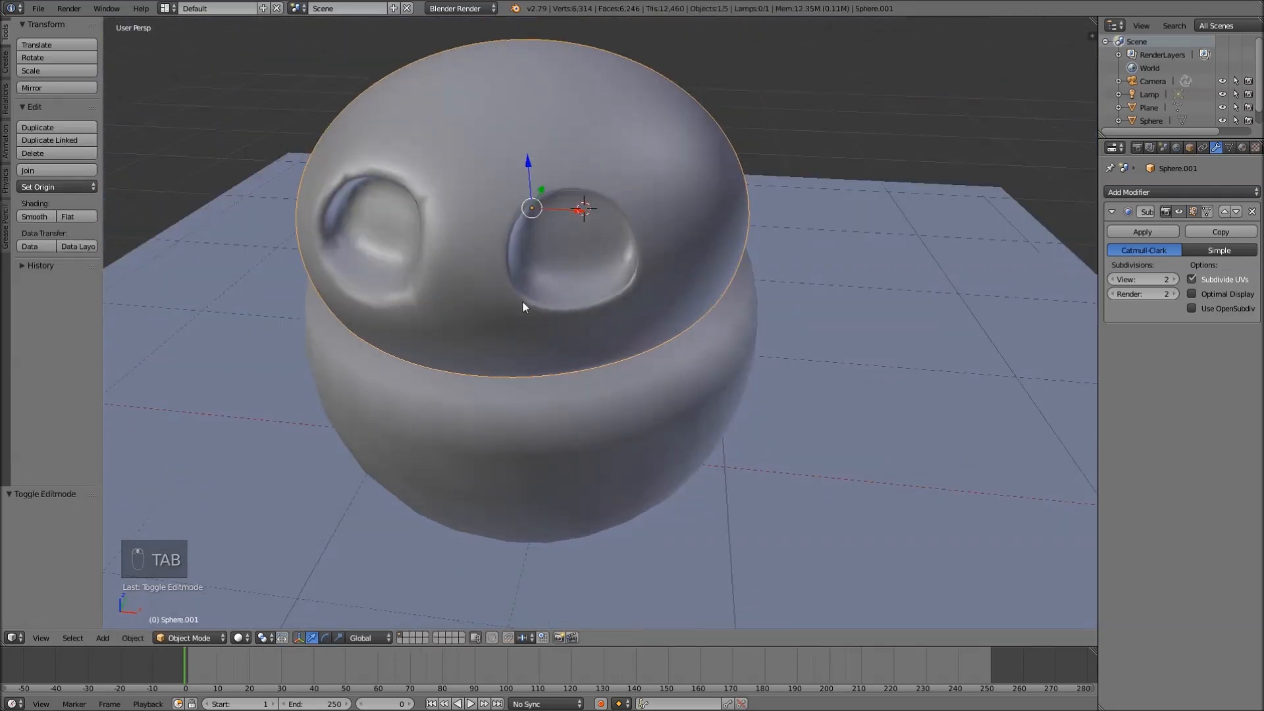
pyautogui.scroll(5, 547, 306)
# - Examine the surface at the socket rim's lower corner vertex in Edit Mode and Object Mode, and clear the selection
pyautogui.press('Tab')
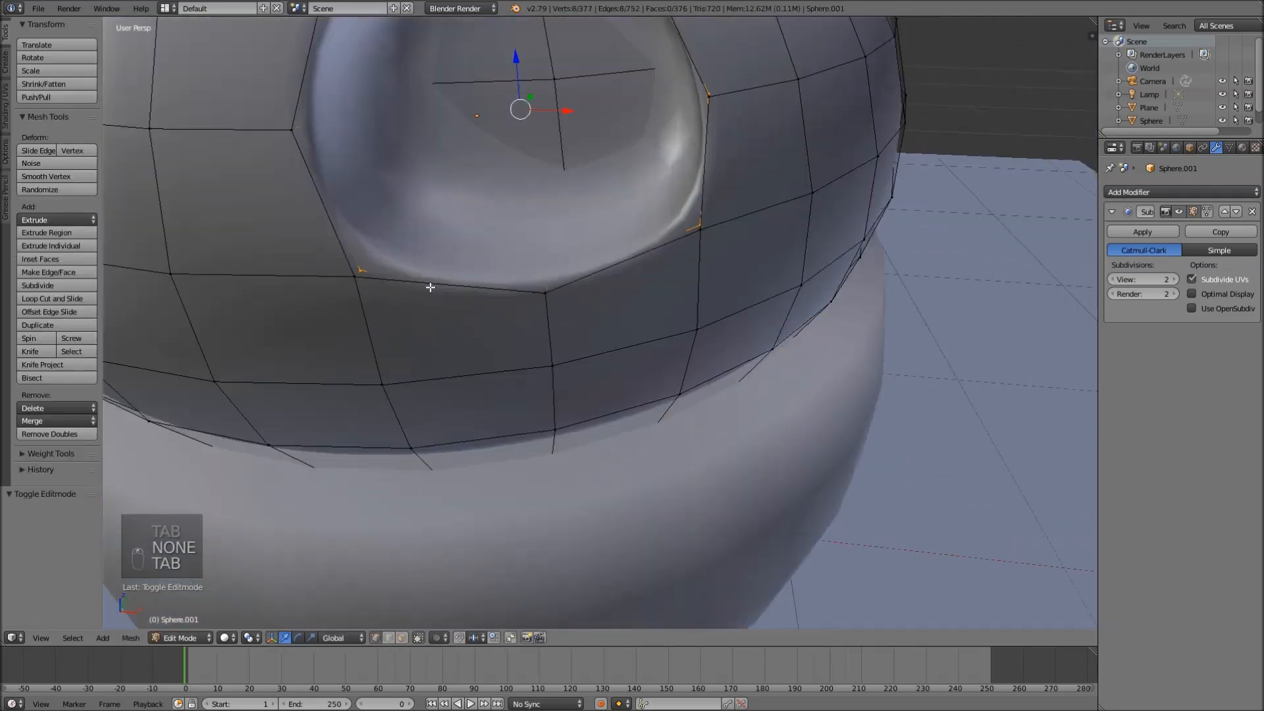
pyautogui.rightClick(351, 278)
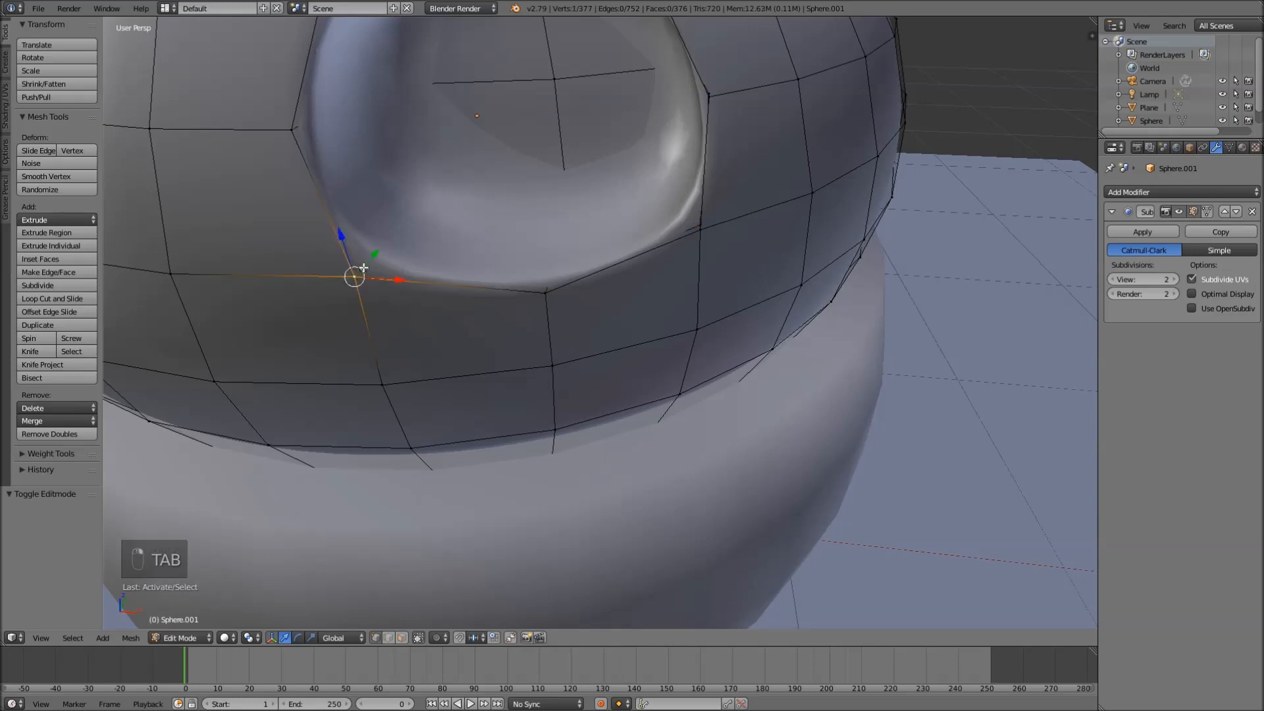
pyautogui.scroll(-3, 384, 273)
pyautogui.press('Tab')
pyautogui.moveTo(305, 276)
pyautogui.mouseDown(button='middle')
pyautogui.moveTo(400, 307)
pyautogui.moveTo(362, 310)
pyautogui.moveTo(336, 283)
pyautogui.mouseUp(button='middle')
pyautogui.press('z')
pyautogui.press('z')
pyautogui.press('Tab')
pyautogui.rightClick(304, 243)
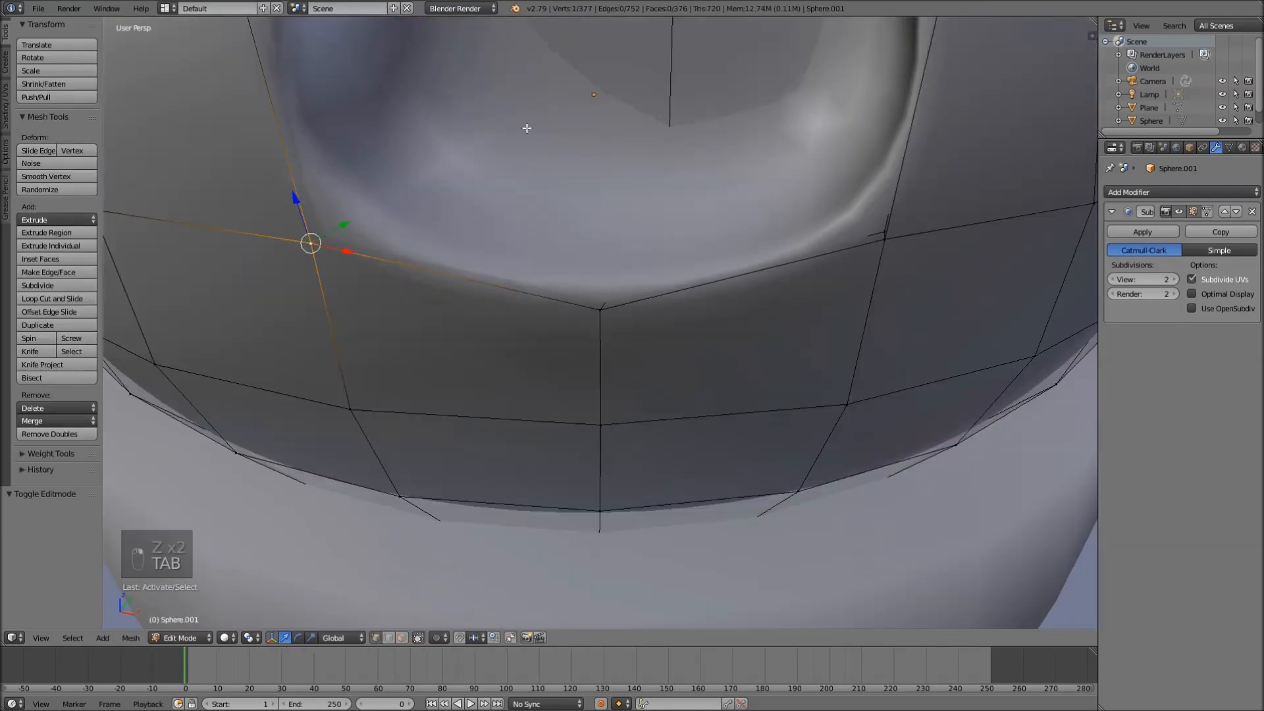
pyautogui.scroll(-5, 531, 167)
pyautogui.press('a')
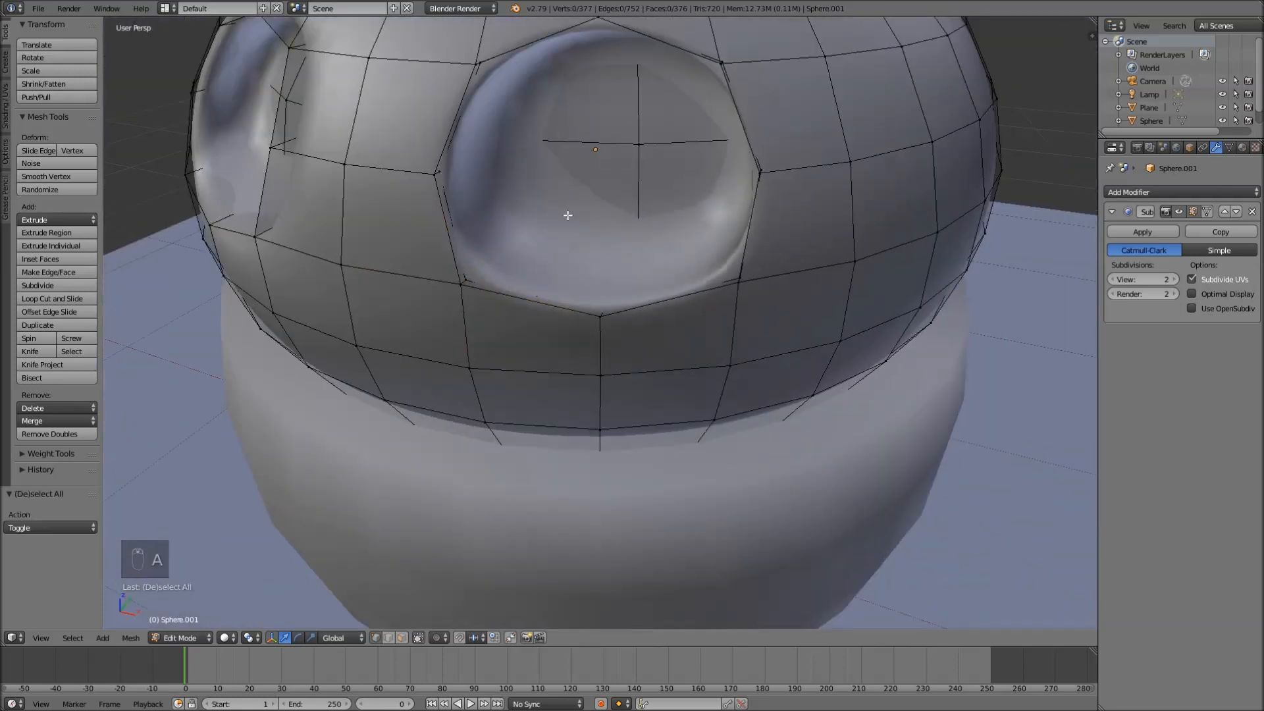
# - Add a second loop cut inside the eye socket's wall and slide it towards the socket's floor
pyautogui.moveTo(566, 215); pyautogui.dragTo(572, 234, button='middle')
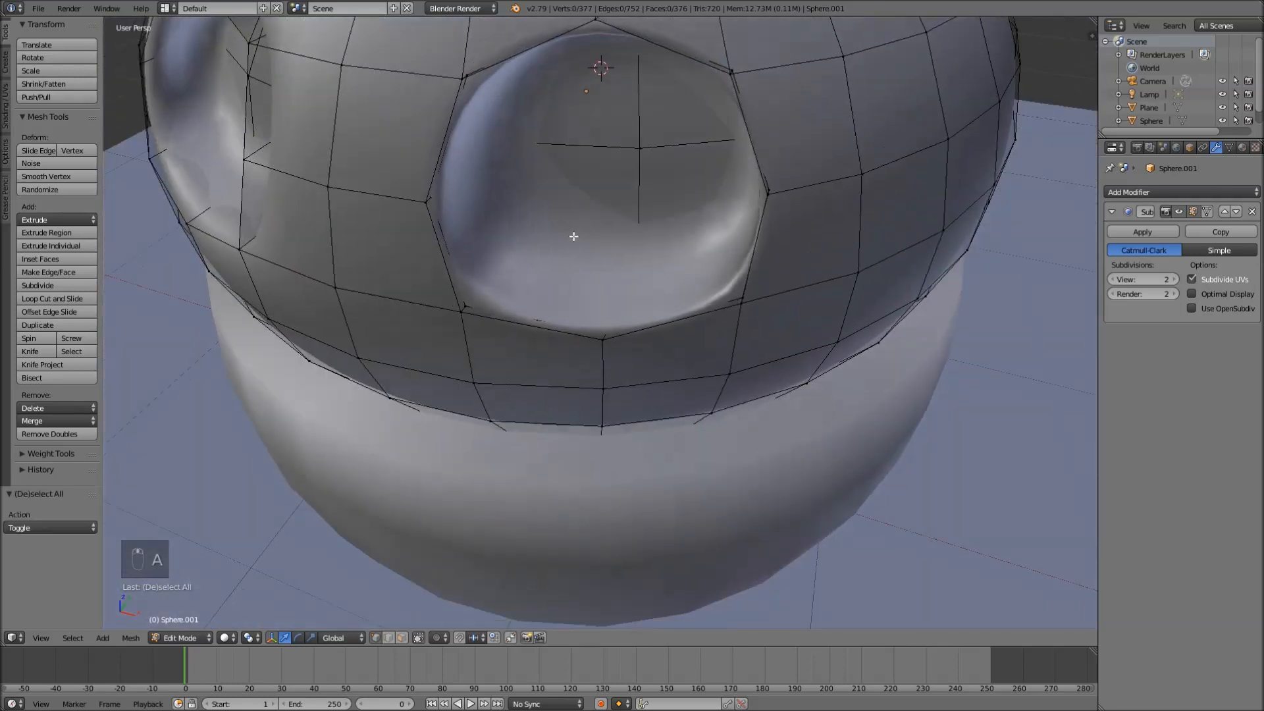
pyautogui.hotkey('ctrl', 'r')
pyautogui.click(499, 284)
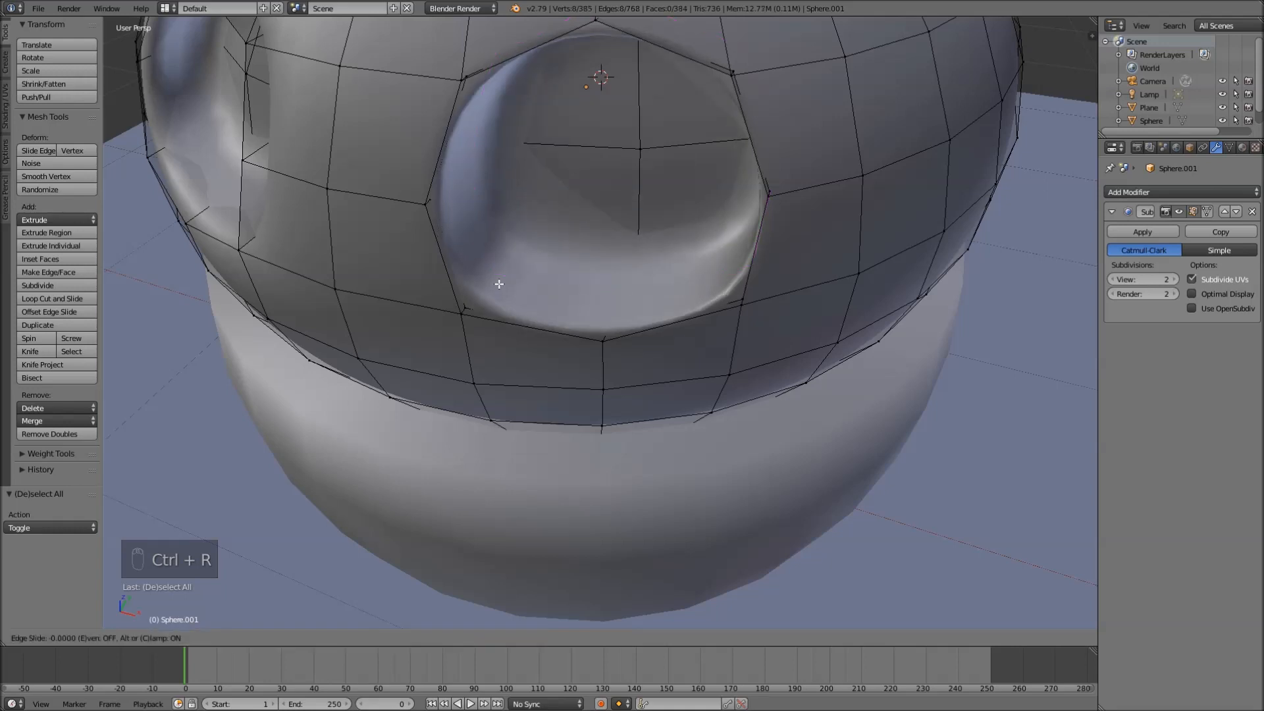
pyautogui.moveTo(499, 283); pyautogui.dragTo(561, 134)
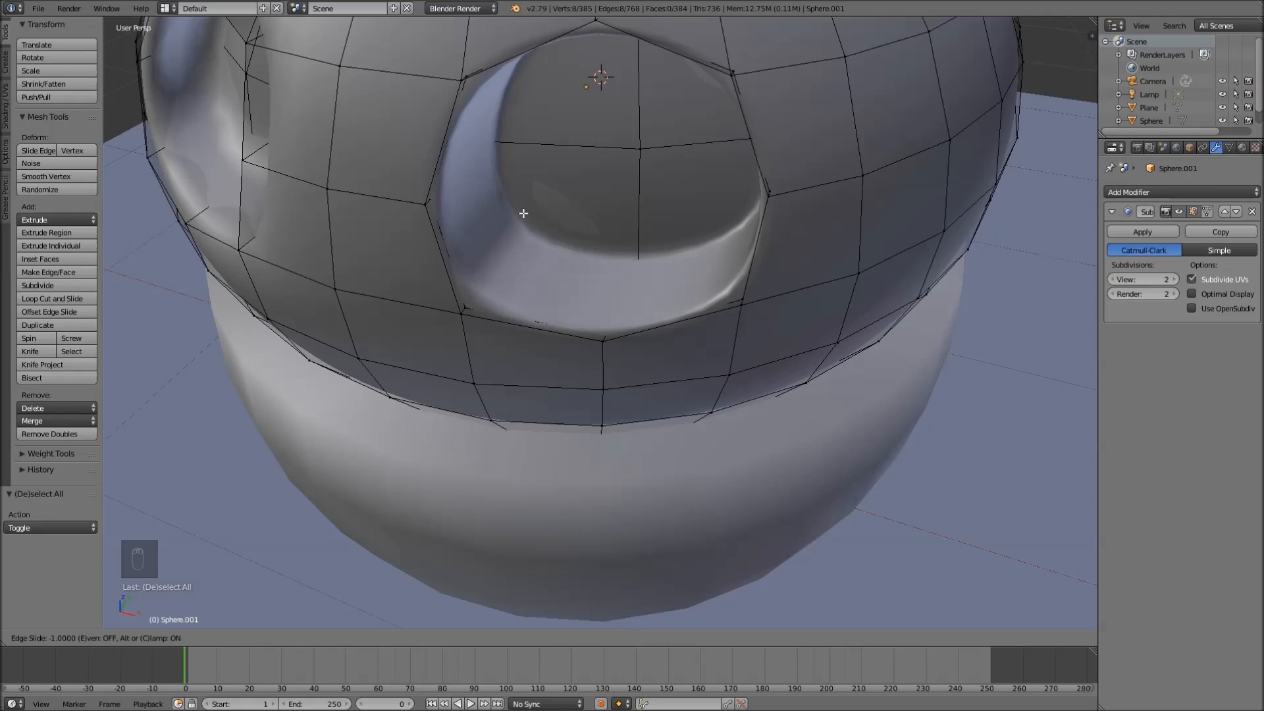
pyautogui.moveTo(518, 223); pyautogui.dragTo(503, 255)
# - Examine the supporting loop along the eye socket's lower rim in wireframe, checking the vertex pair at its corner
pyautogui.scroll(3, 612, 223)
pyautogui.press('z')
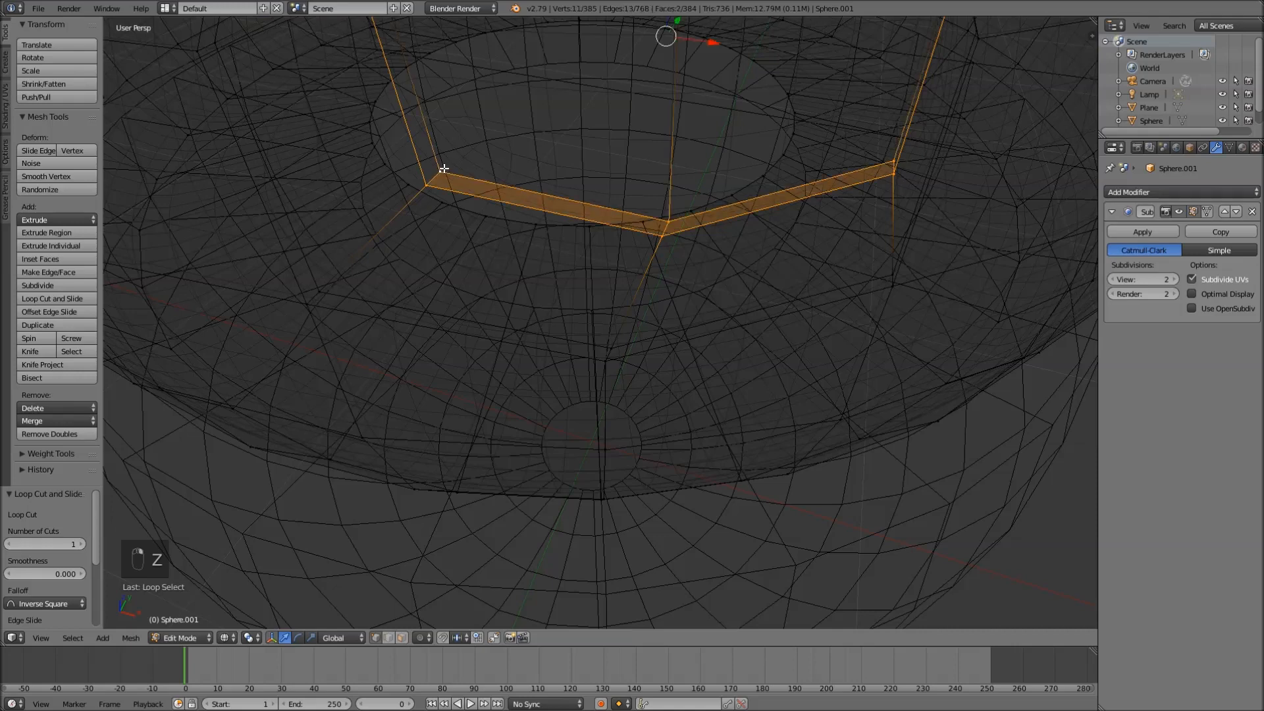
pyautogui.rightClick(427, 183)
pyautogui.keyDown('shift'); pyautogui.rightClick(440, 174); pyautogui.keyUp('shift')
pyautogui.moveTo(483, 188); pyautogui.dragTo(480, 175, button='middle')
pyautogui.press('z')
pyautogui.scroll(-3, 485, 172)
# - Check the smoothed head in Object Mode from several angles, comparing the finished eye socket with the unedited one
pyautogui.press('Tab')
pyautogui.scroll(-3, 555, 232)
pyautogui.moveTo(556, 231)
pyautogui.mouseDown(button='middle')
pyautogui.moveTo(607, 234)
pyautogui.moveTo(517, 239)
pyautogui.moveTo(583, 227)
pyautogui.moveTo(573, 217)
pyautogui.mouseUp(button='middle')
pyautogui.scroll(2, 598, 231)
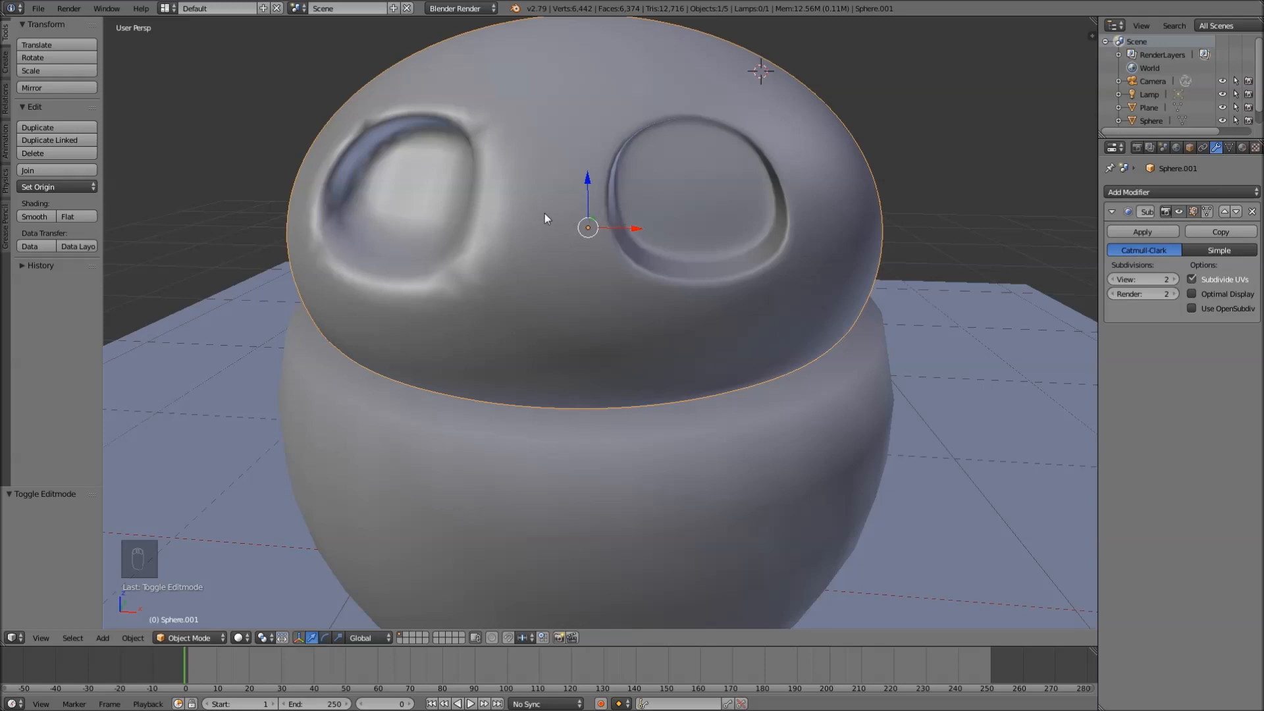
pyautogui.keyDown('shift'); pyautogui.moveTo(531, 211); pyautogui.dragTo(641, 250, button='middle'); pyautogui.keyUp('shift')
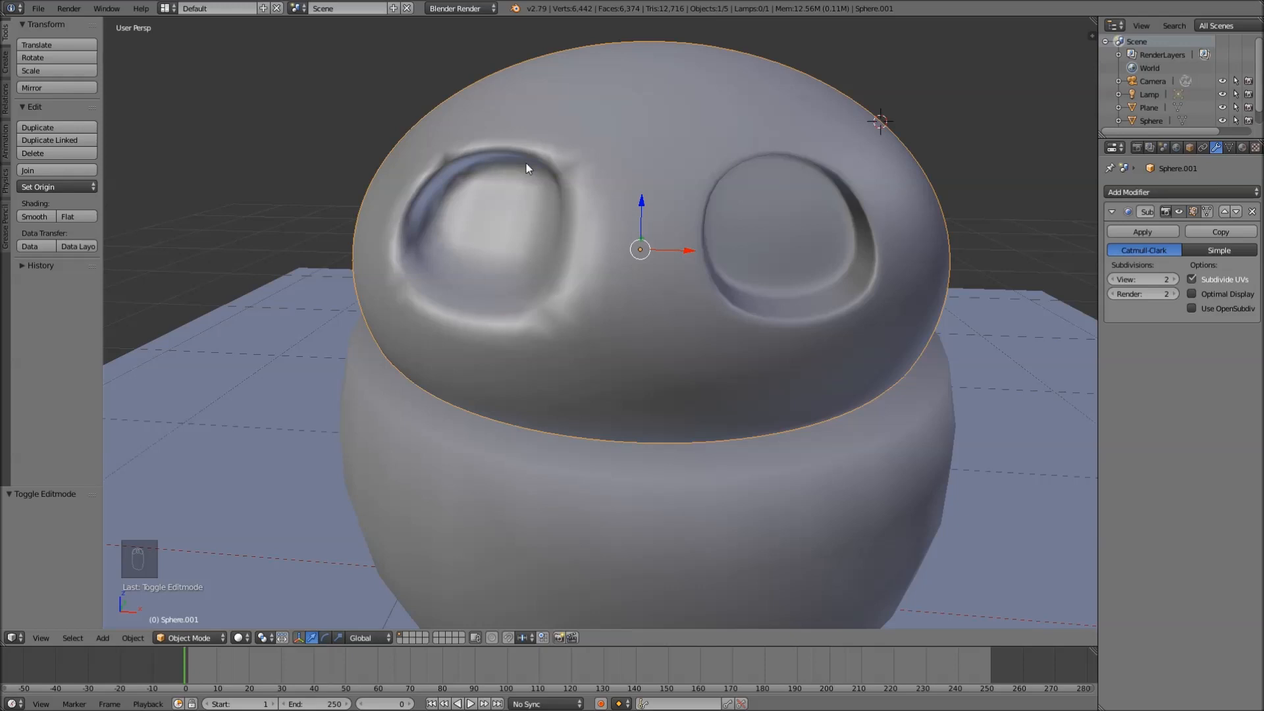
pyautogui.moveTo(514, 280); pyautogui.dragTo(533, 261, button='middle')
pyautogui.scroll(-3, 533, 260)
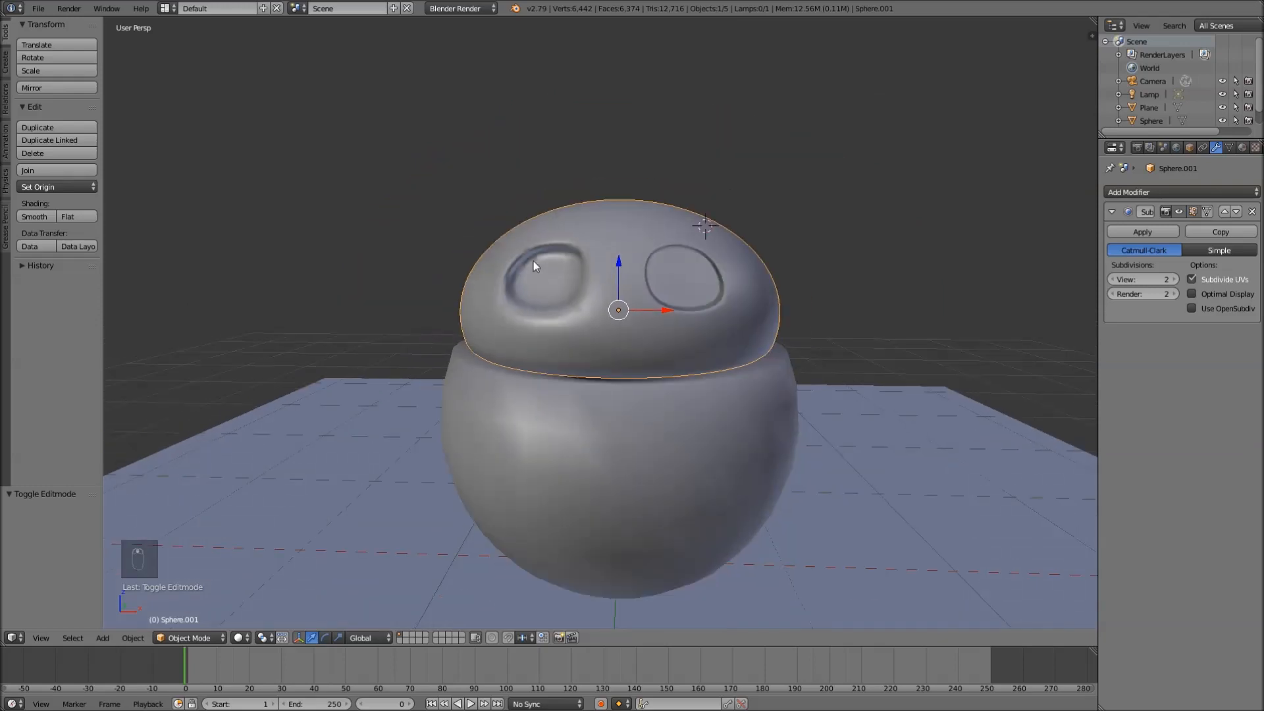
pyautogui.scroll(4, 524, 328)
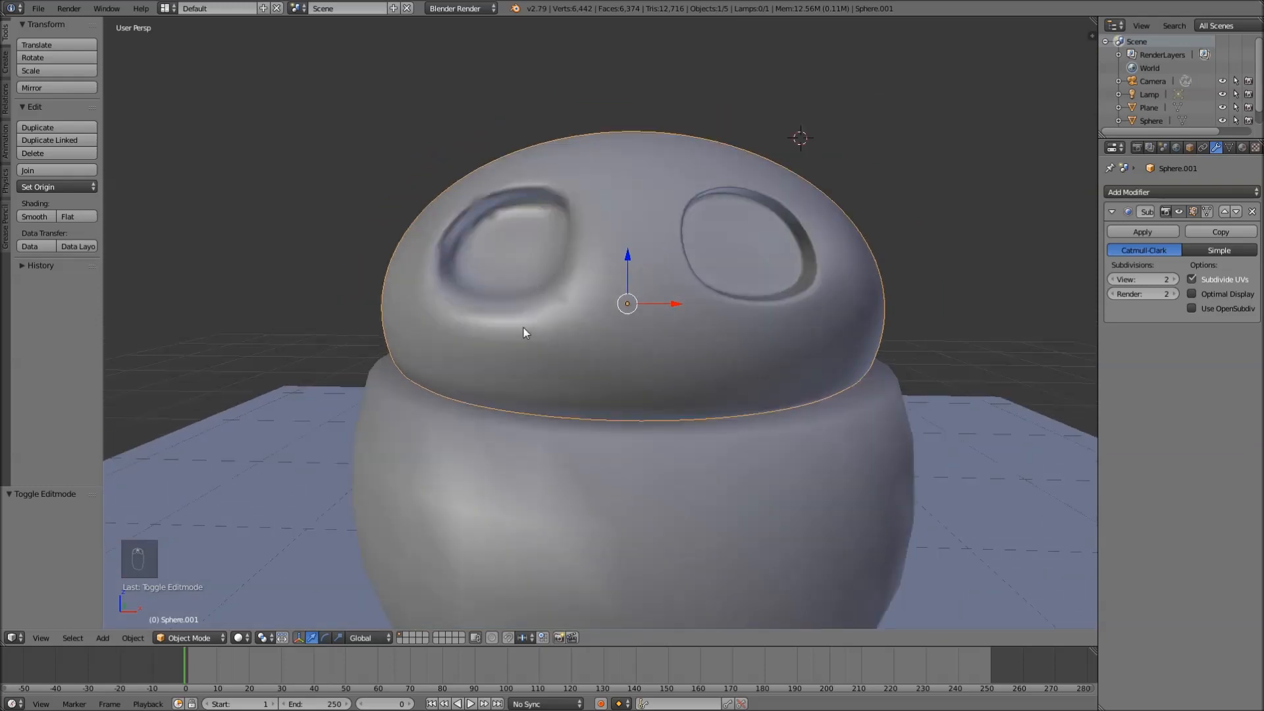
pyautogui.moveTo(519, 320); pyautogui.dragTo(558, 326, button='middle')
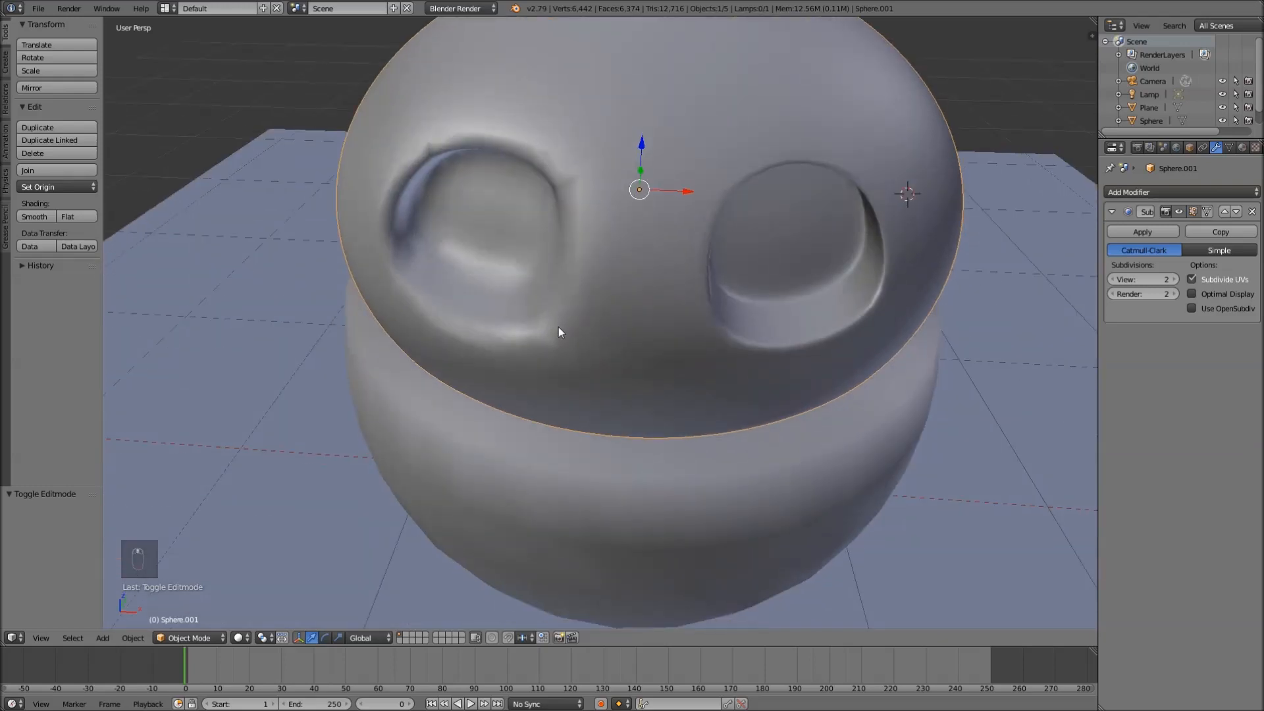
# - Add a loop cut inside the unedited eye socket's wall and slide it by about 0.90 towards the outer rim
pyautogui.press('Tab')
pyautogui.scroll(2, 541, 302)
pyautogui.press('a')
pyautogui.press('a')
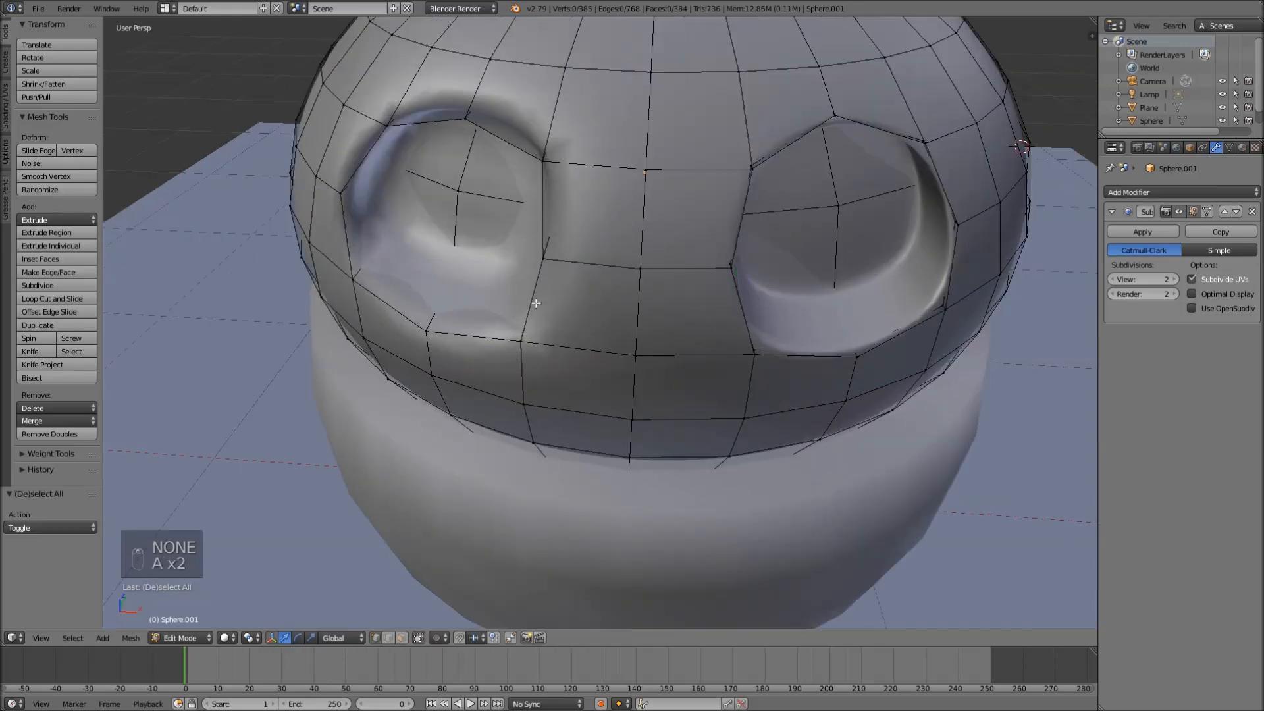
pyautogui.hotkey('ctrl', 'r')
pyautogui.click(447, 301)
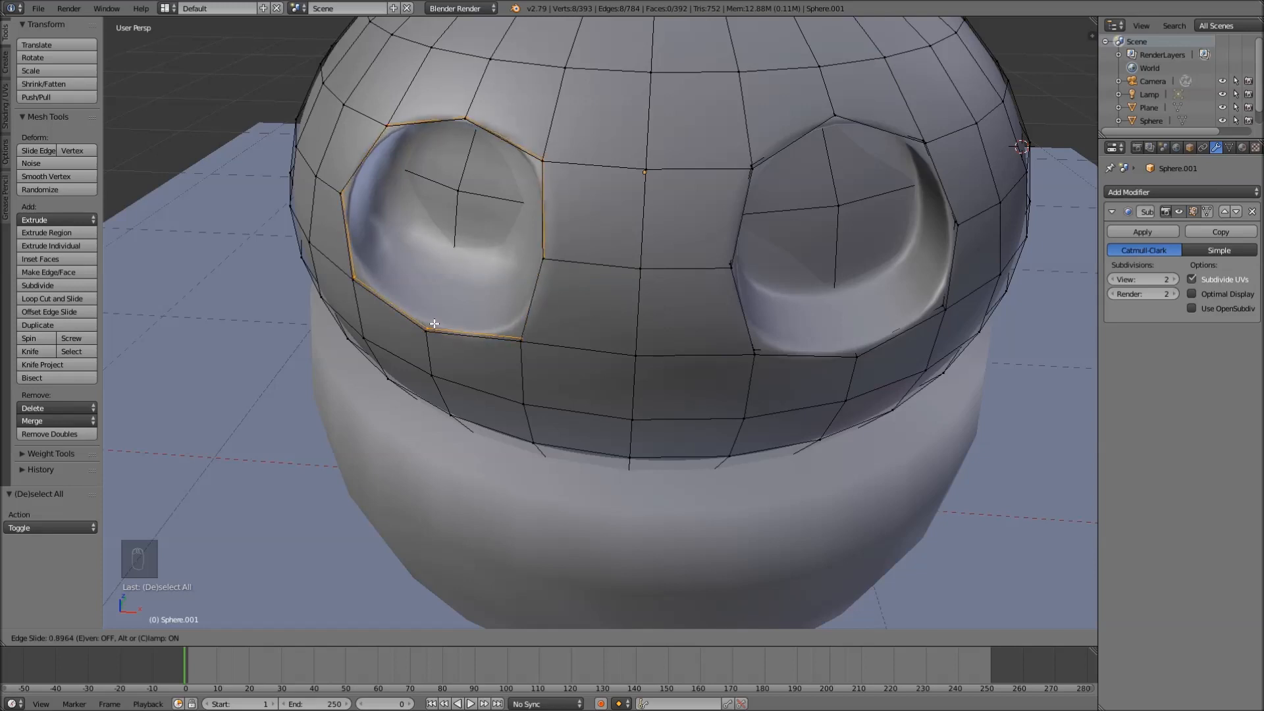
pyautogui.click(434, 324)
# - Add a second loop cut inside the same socket's wall, slide it by about 0.88 towards the floor, and check the smoothed head
pyautogui.press('a')
pyautogui.hotkey('ctrl', 'r')
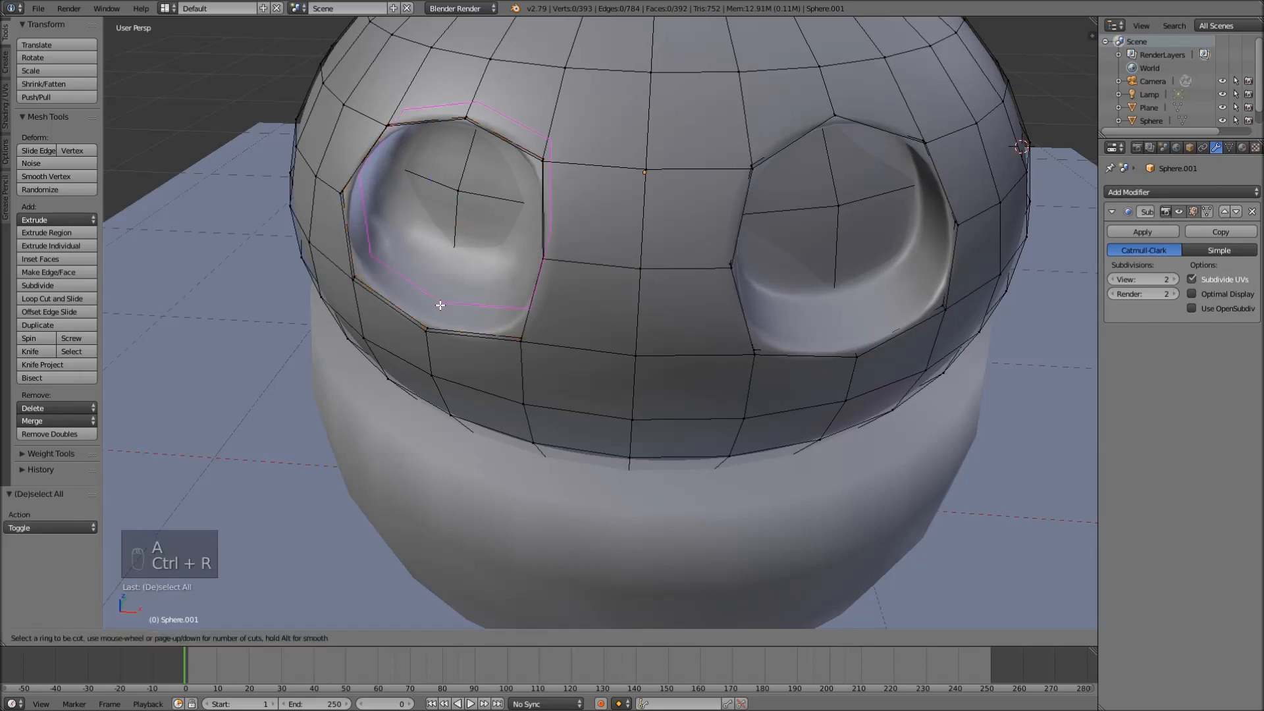
pyautogui.click(439, 302)
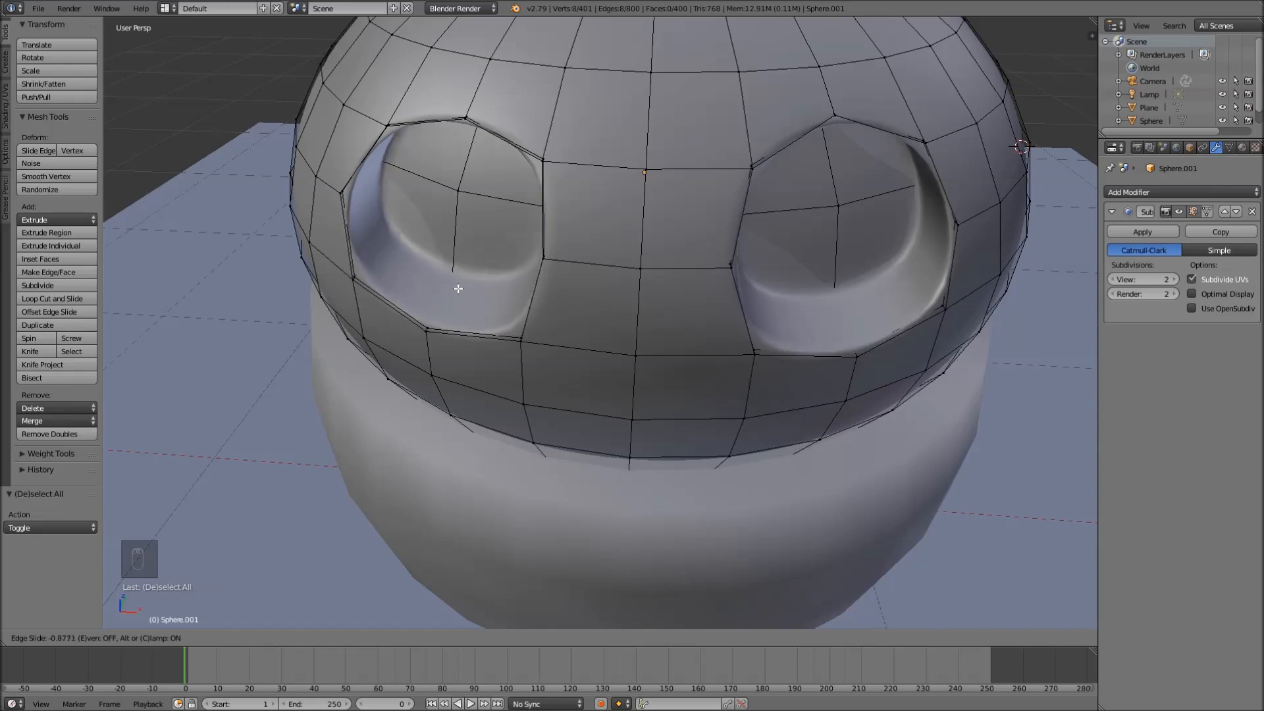
pyautogui.click(457, 289)
pyautogui.press('Tab')
pyautogui.scroll(-4, 705, 323)
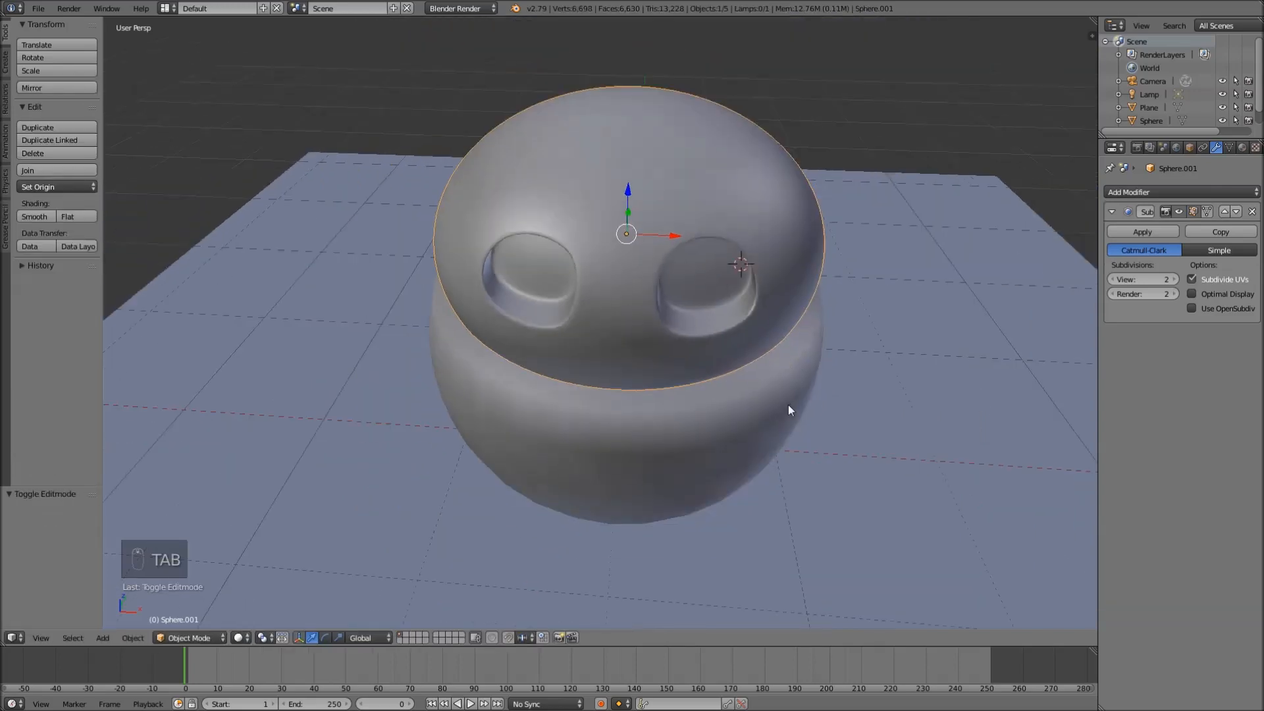
pyautogui.moveTo(788, 404); pyautogui.dragTo(773, 337, button='middle')
# - Try a loop cut around the lowest band of the head, just above the body, and undo it
pyautogui.press('Tab')
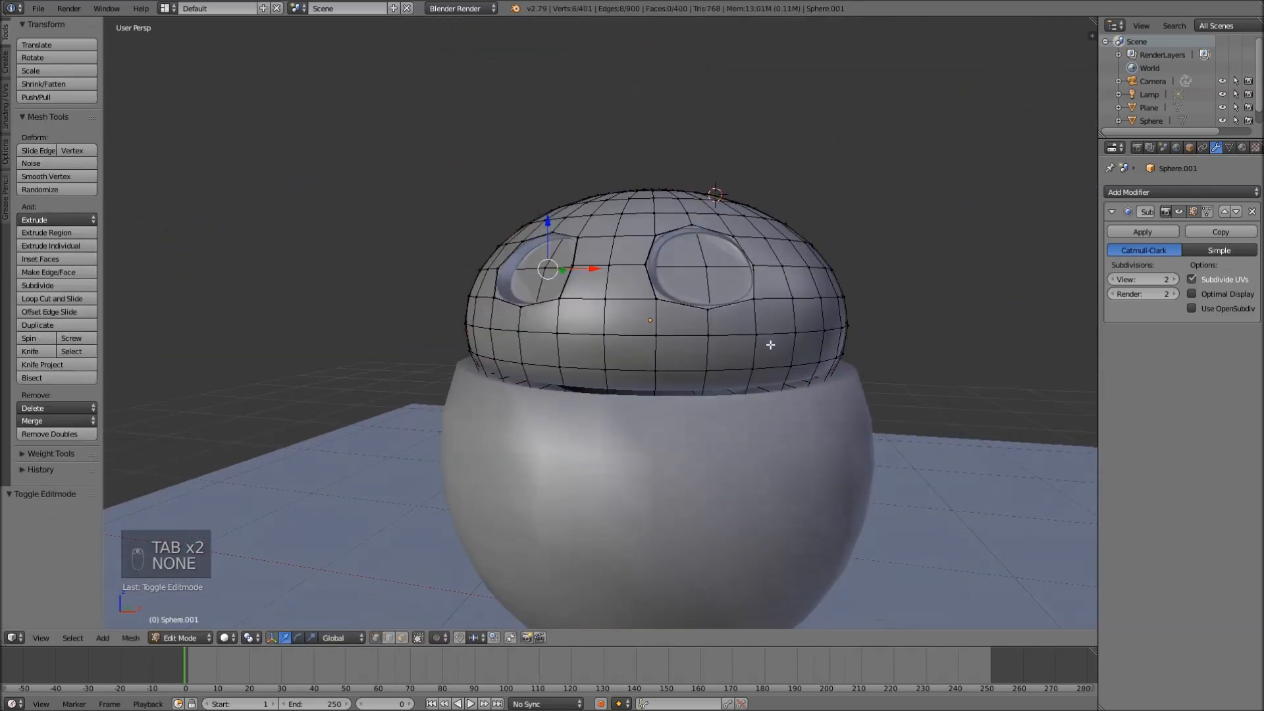
pyautogui.moveTo(547, 366); pyautogui.dragTo(564, 373, button='middle')
pyautogui.scroll(3, 584, 399)
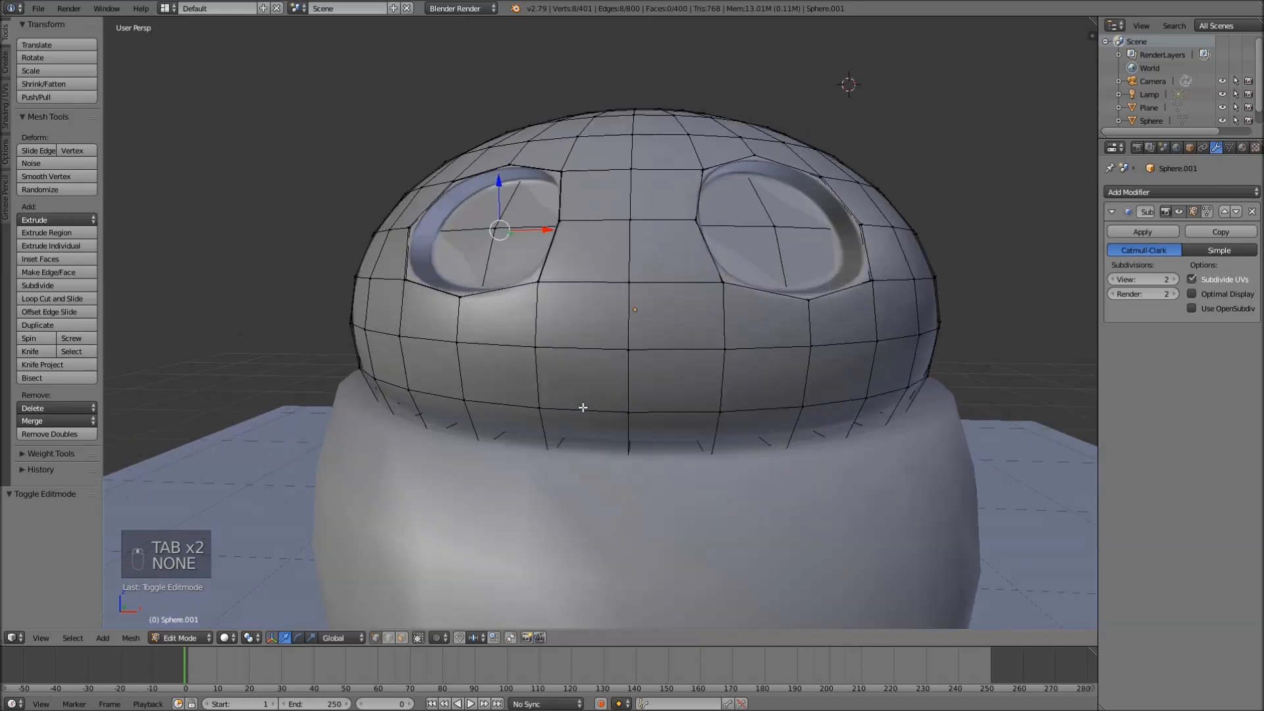
pyautogui.hotkey('ctrl', 'r')
pyautogui.click(549, 432)
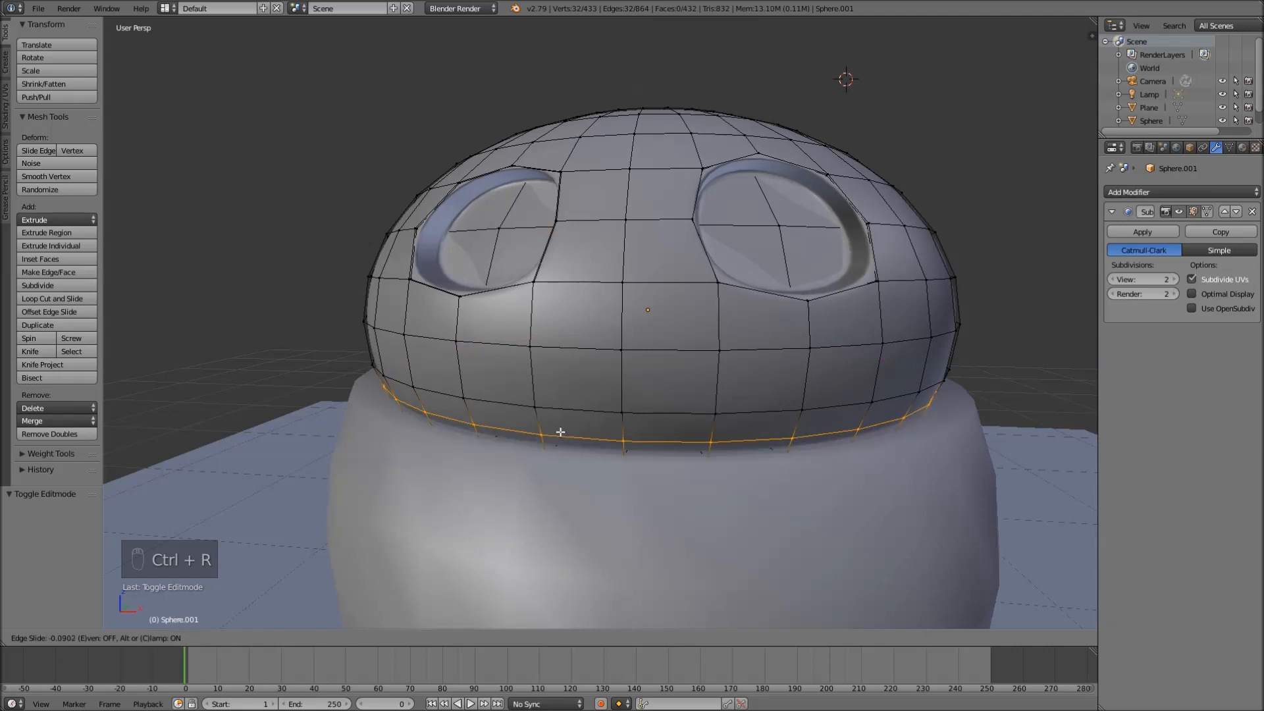
pyautogui.click(560, 432)
pyautogui.hotkey('ctrl', 'z')
pyautogui.scroll(-5, 590, 413)
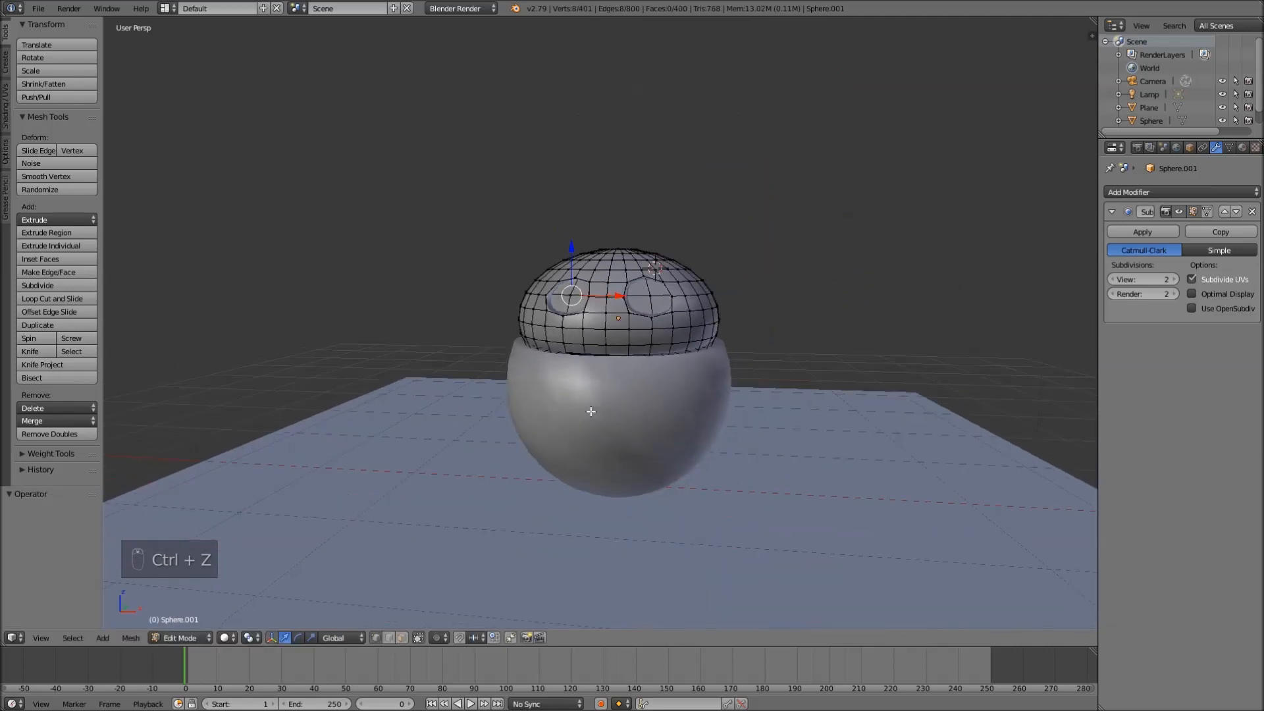
# - Hide the body sphere in Object Mode and select the head
pyautogui.press('Tab')
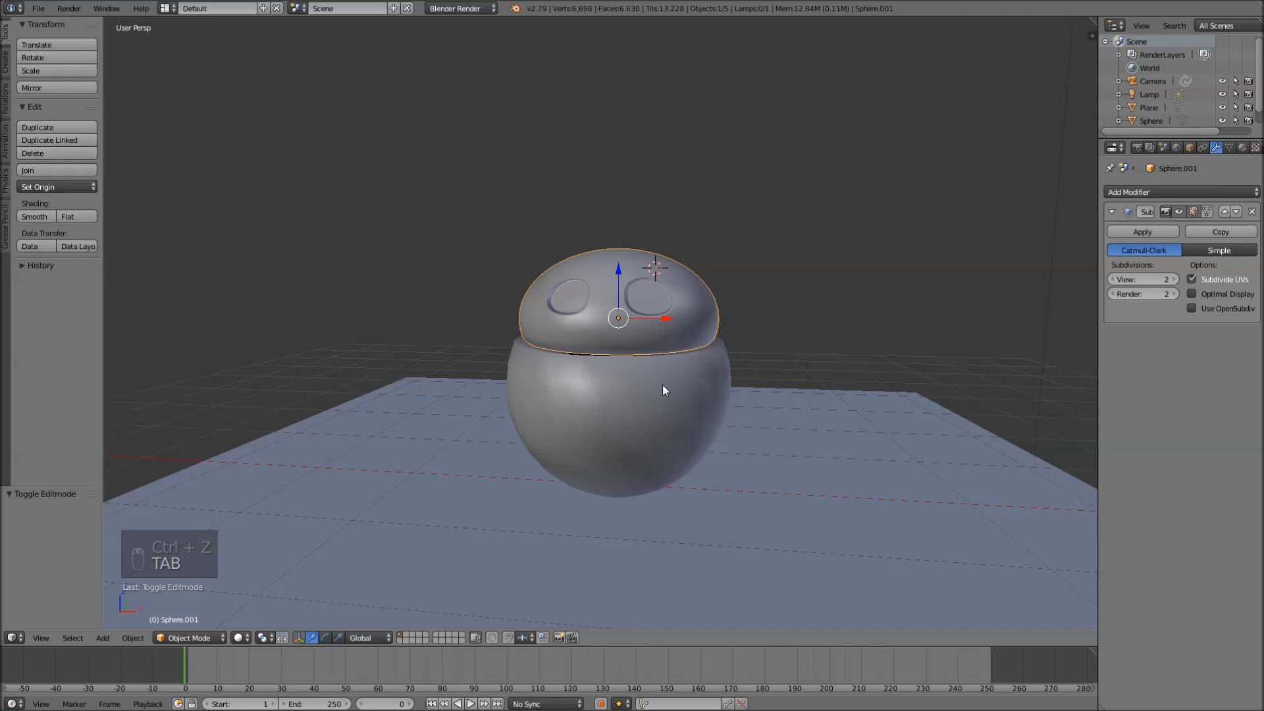
pyautogui.scroll(5, 645, 382)
pyautogui.keyDown('shift'); pyautogui.moveTo(708, 464); pyautogui.dragTo(714, 339, button='middle'); pyautogui.keyUp('shift')
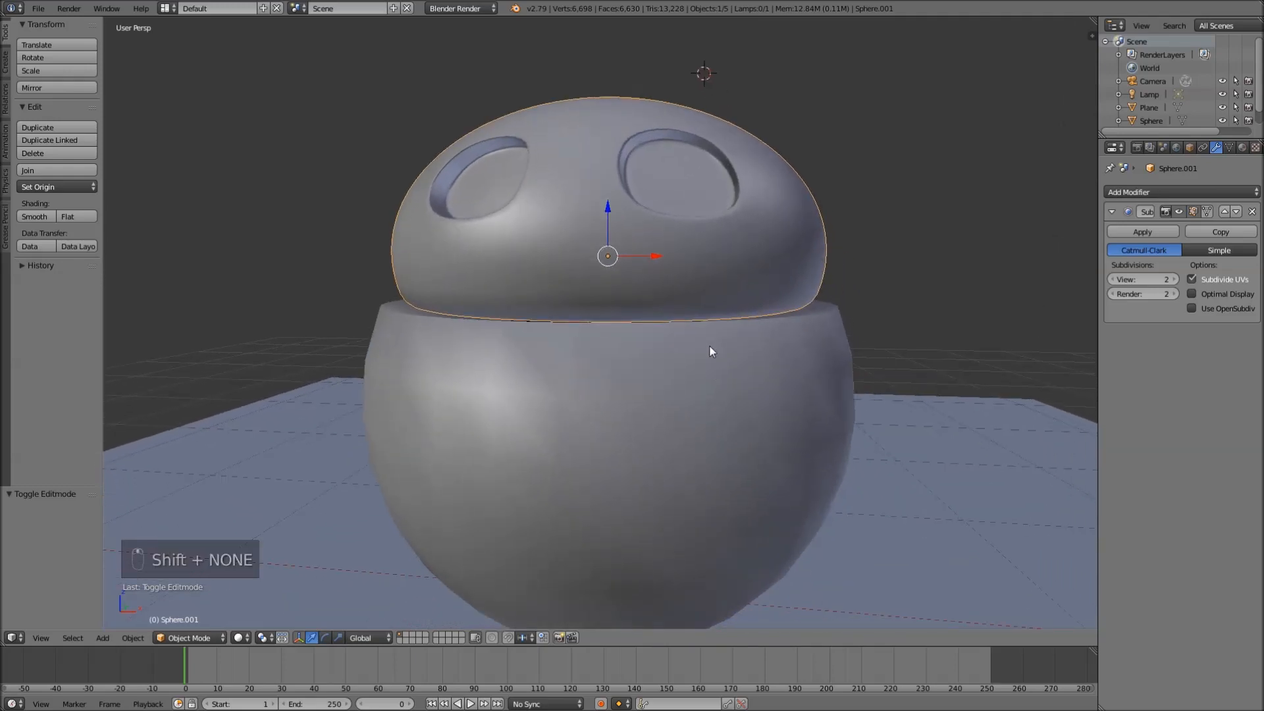
pyautogui.rightClick(572, 392)
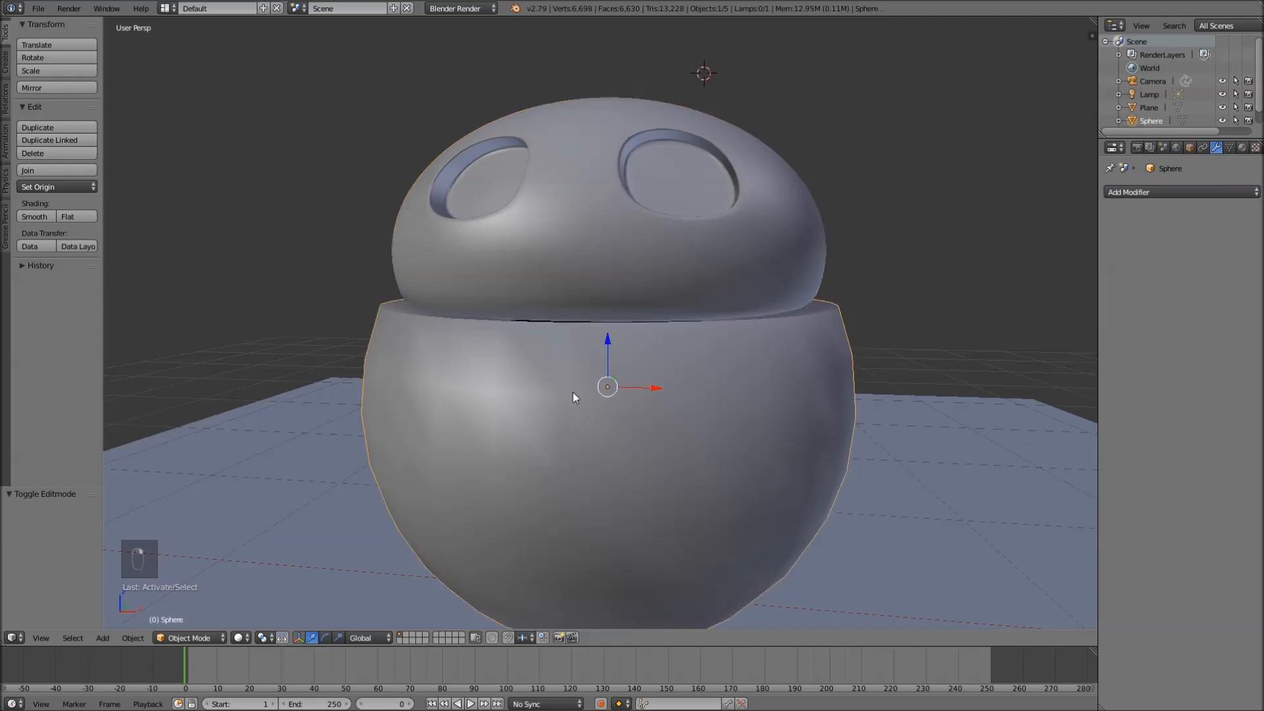
pyautogui.press('h')
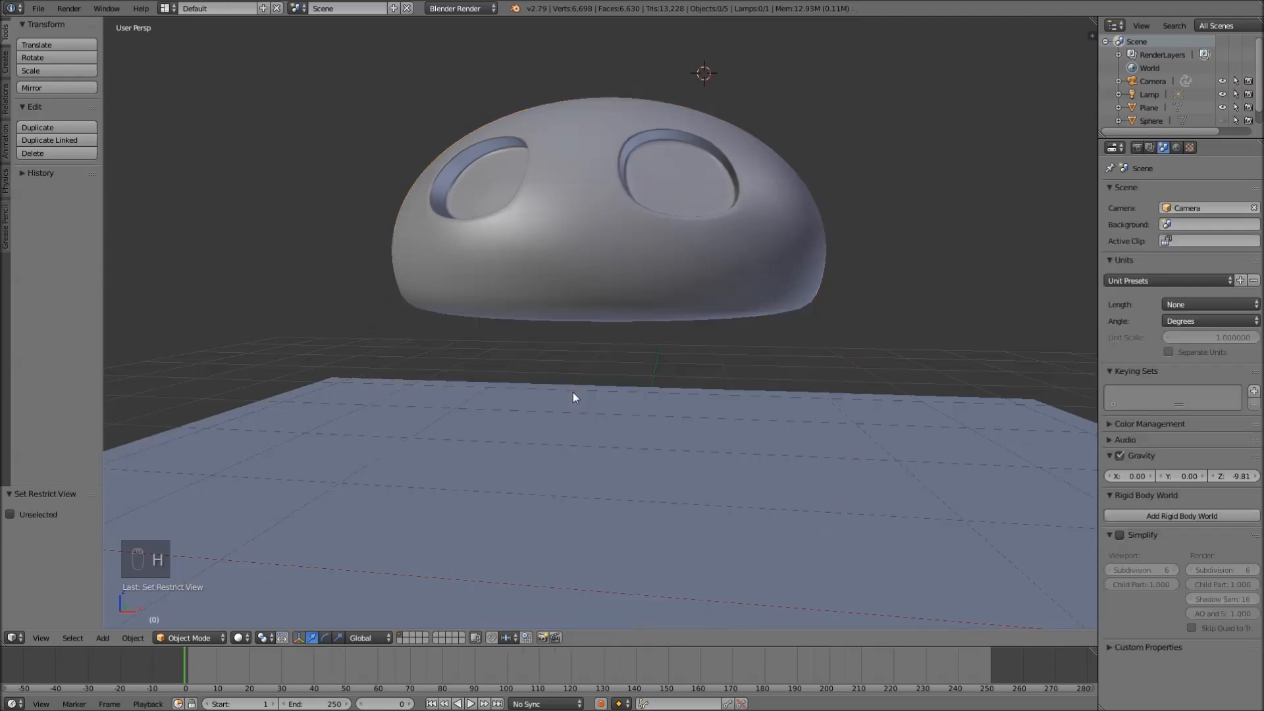
pyautogui.rightClick(594, 268)
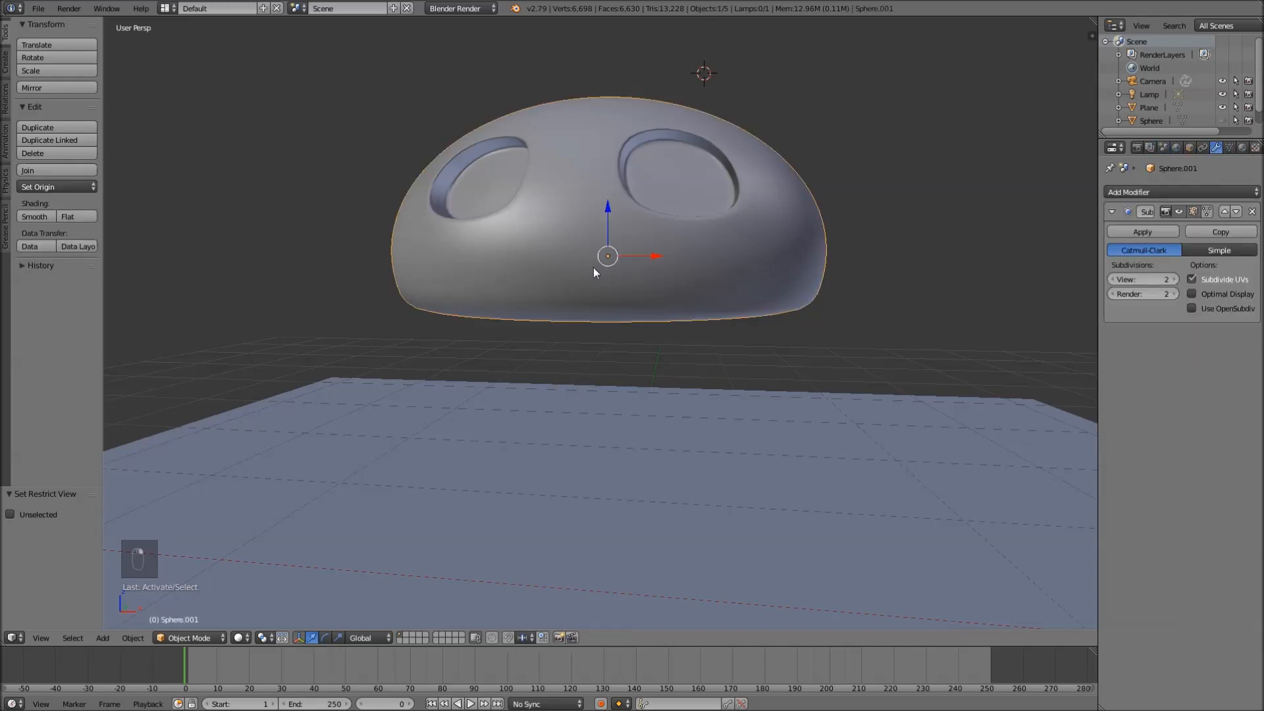
# - Examine the head's bottom edge and underside from below in Edit Mode, picking vertices along the corner
pyautogui.press('Tab')
pyautogui.scroll(3, 579, 328)
pyautogui.moveTo(579, 328); pyautogui.dragTo(536, 282, button='middle')
pyautogui.rightClick(514, 243)
pyautogui.keyDown('shift'); pyautogui.rightClick(533, 317); pyautogui.keyUp('shift')
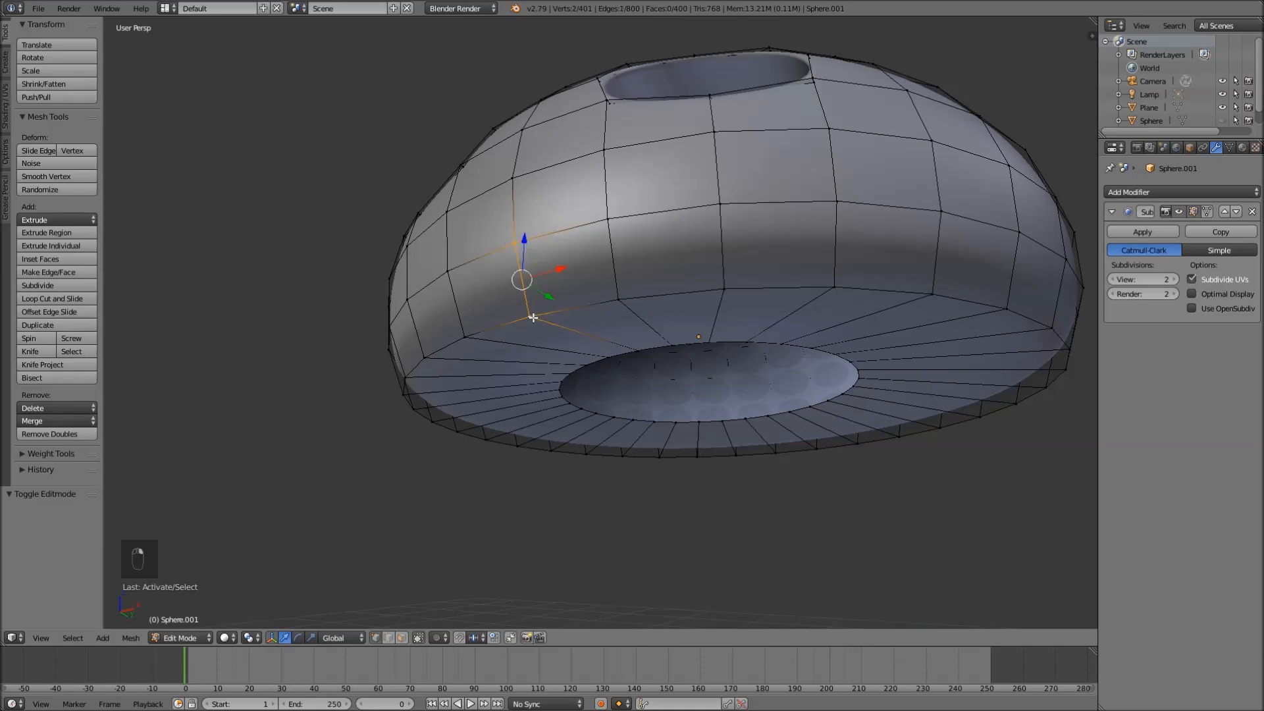
pyautogui.rightClick(631, 347)
# - Inspect the smoothed curvature of the head's bottom edge in wireframe and return to solid shading
pyautogui.press('Tab')
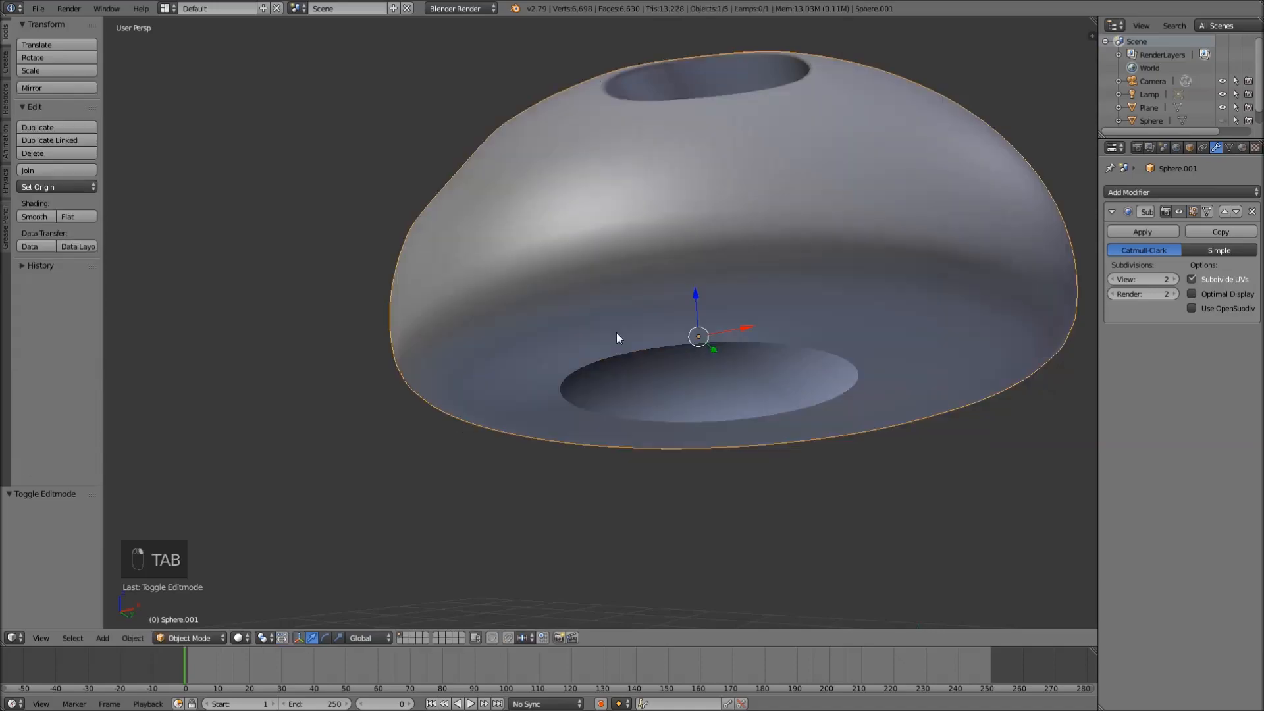
pyautogui.press('z')
pyautogui.moveTo(616, 333); pyautogui.dragTo(536, 293, button='middle')
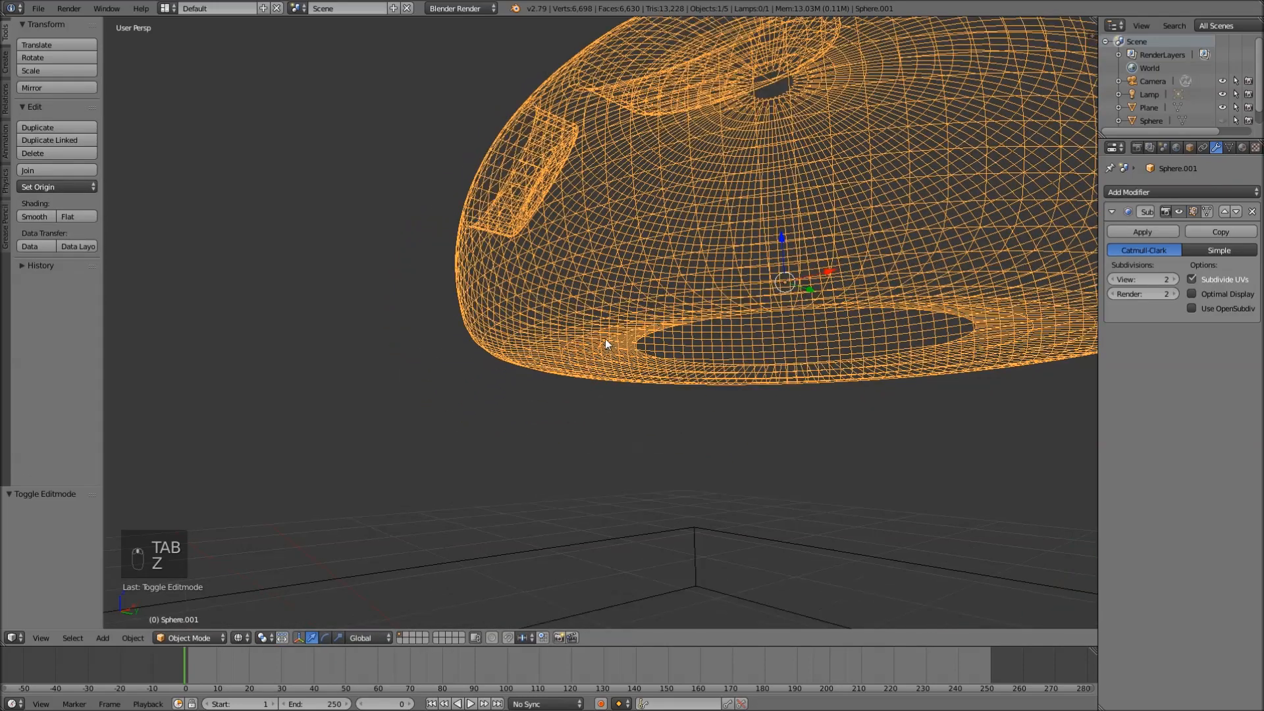
pyautogui.press('z')
pyautogui.moveTo(575, 333); pyautogui.dragTo(591, 341, button='middle')
# - Add a loop cut around the head's lowest band and slide it by about 0.85 down towards the bottom edge
pyautogui.press('Tab')
pyautogui.scroll(3, 565, 322)
pyautogui.press('a')
pyautogui.press('a')
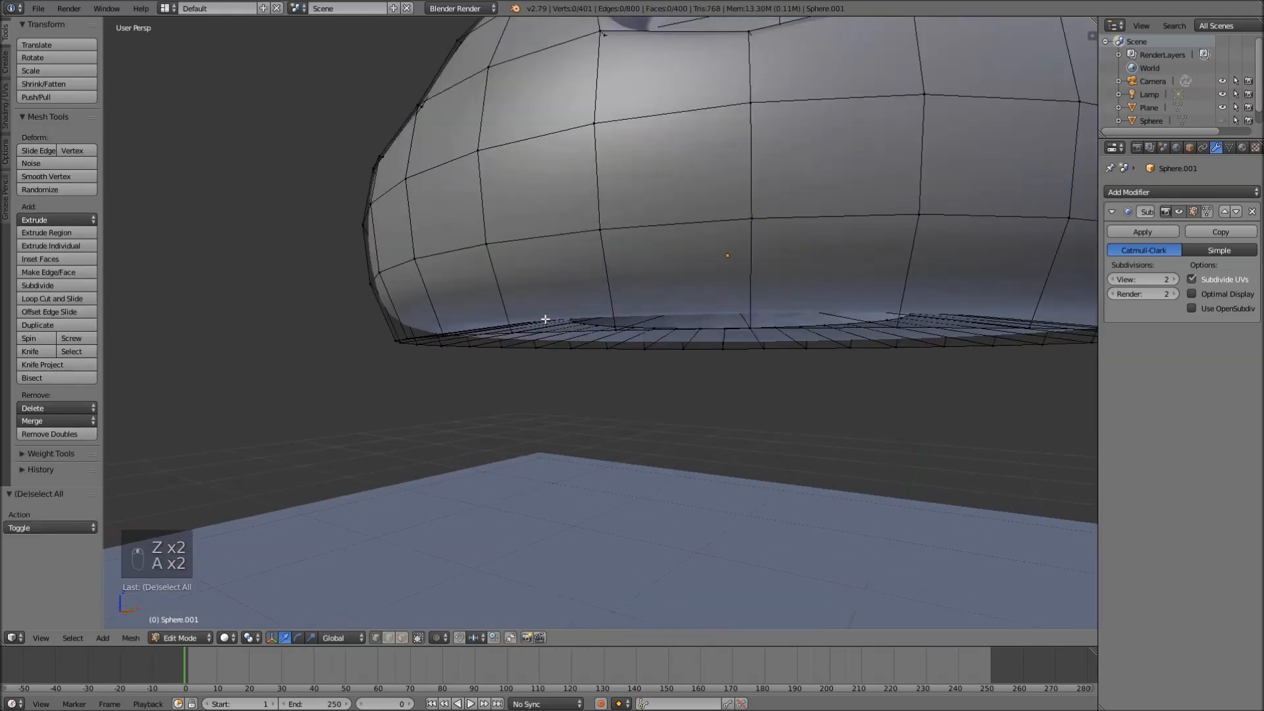
pyautogui.hotkey('ctrl', 'r')
pyautogui.click(516, 301)
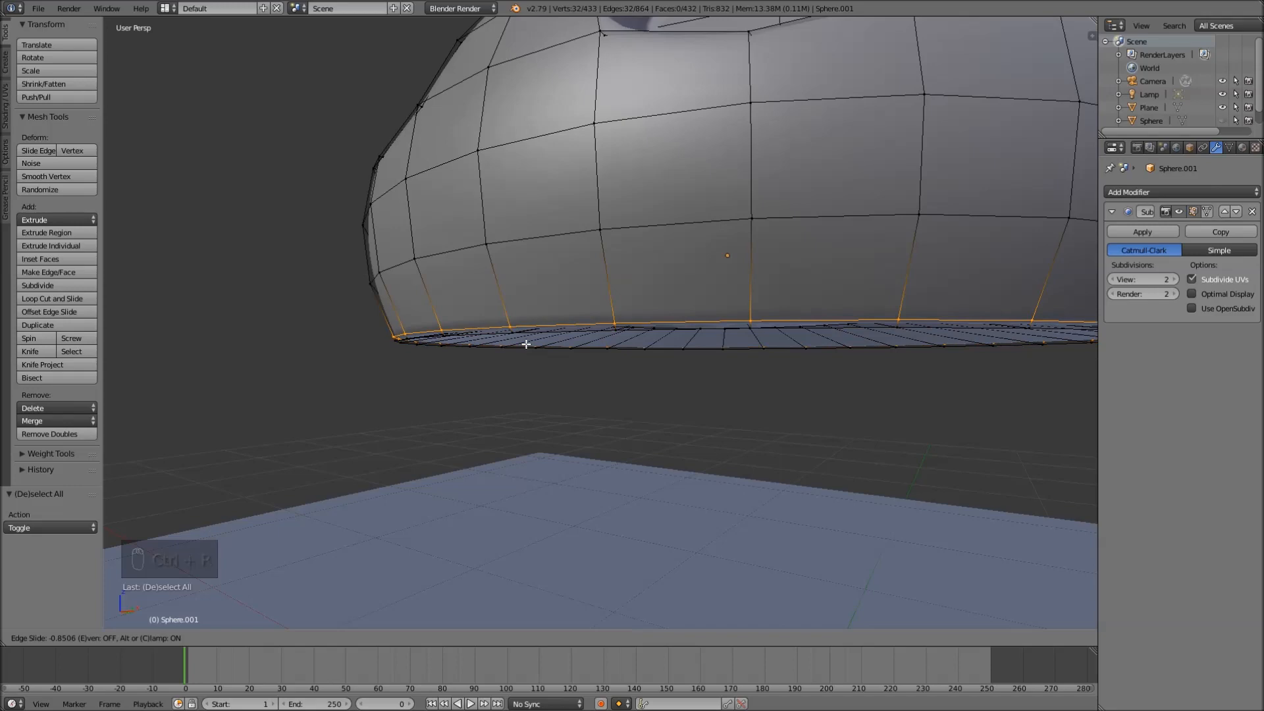
pyautogui.click(526, 344)
# - Compare the head's bottom edge in Object Mode and Edit Mode to check its sharpness
pyautogui.press('Tab')
pyautogui.moveTo(526, 344); pyautogui.dragTo(589, 355, button='middle')
pyautogui.press('Tab')
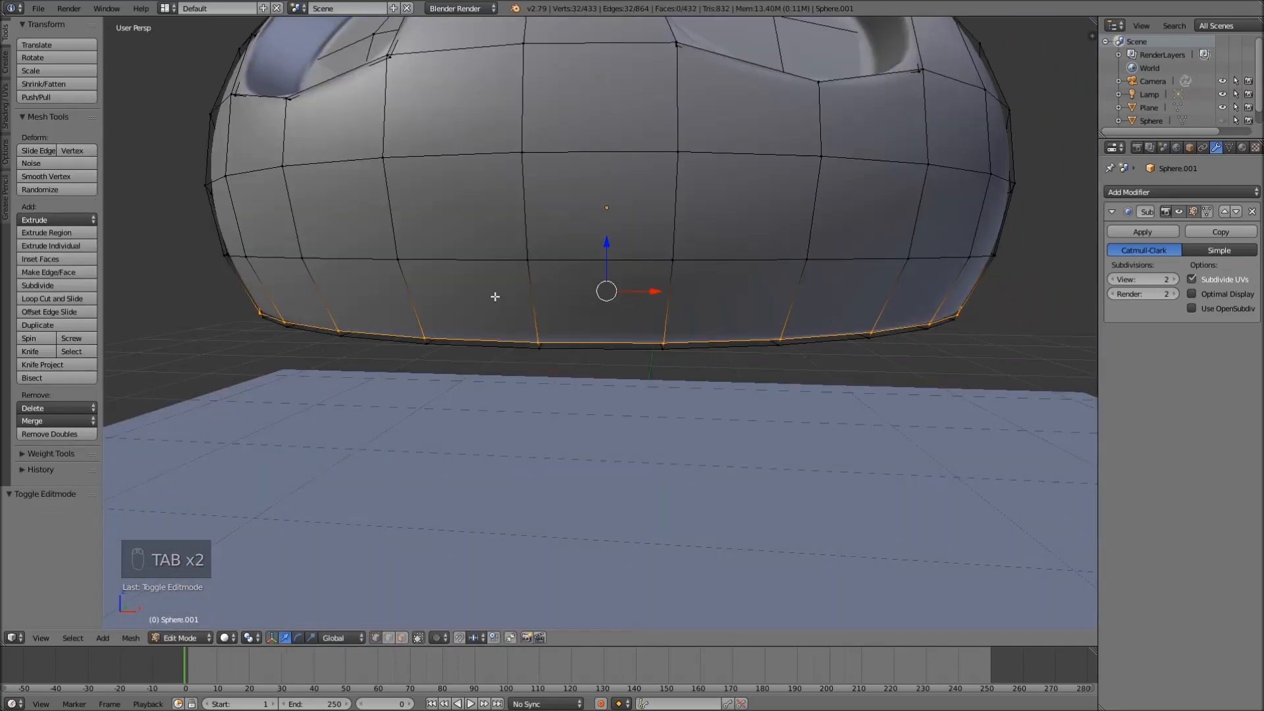
pyautogui.press('Tab')
pyautogui.moveTo(644, 285)
pyautogui.mouseDown(button='middle')
pyautogui.moveTo(578, 285)
pyautogui.moveTo(643, 288)
pyautogui.mouseUp(button='middle')
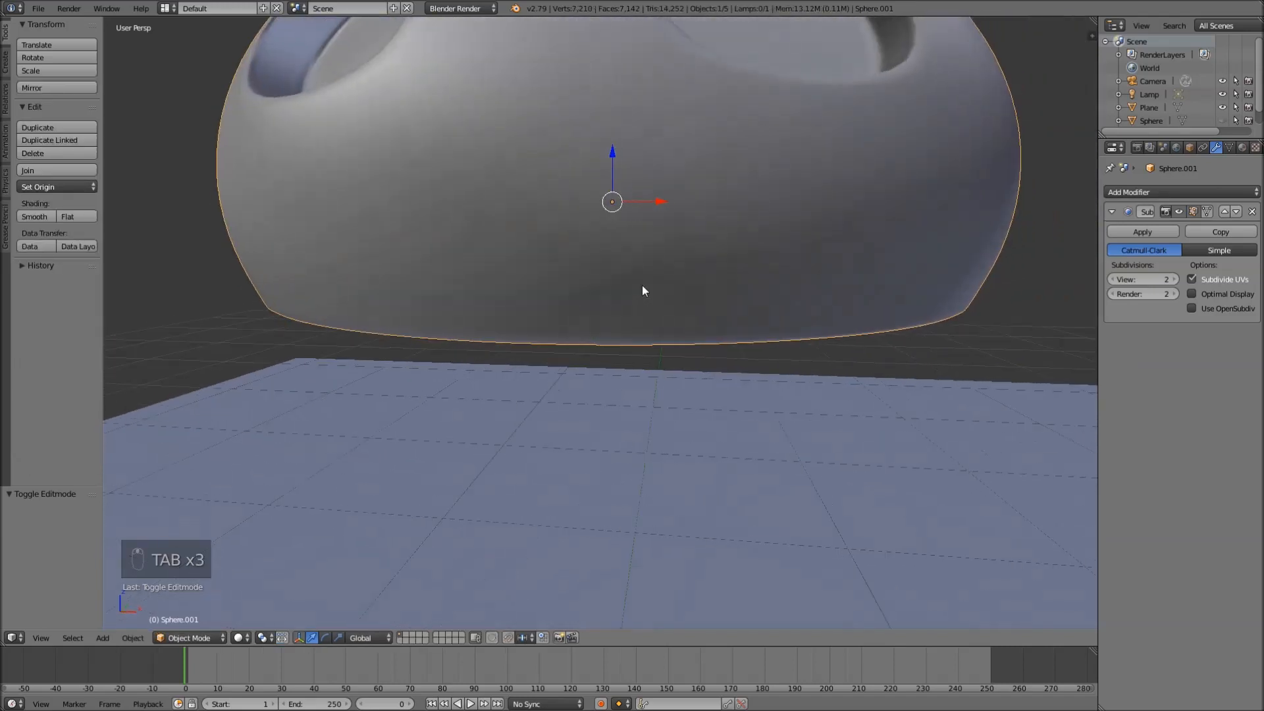
pyautogui.moveTo(632, 227); pyautogui.dragTo(589, 265, button='middle')
# - Add another loop cut around the head's lowest band, slide it up to the band's upper edge, and check the smoothed shape
pyautogui.press('Tab')
pyautogui.press('a')
pyautogui.press('a')
pyautogui.hotkey('ctrl', 'r')
pyautogui.click(515, 348)
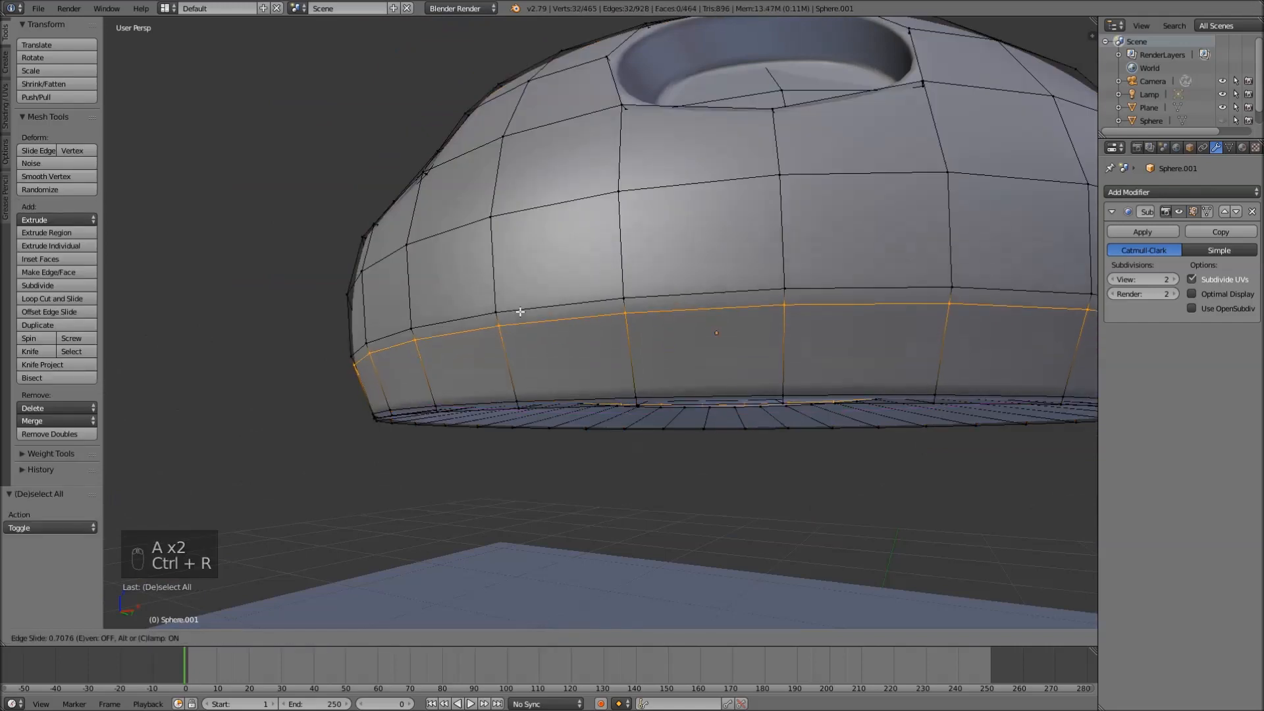
pyautogui.click(523, 302)
pyautogui.press('Tab')
pyautogui.scroll(3, 531, 328)
pyautogui.moveTo(507, 366)
pyautogui.mouseDown(button='middle')
pyautogui.moveTo(572, 375)
pyautogui.moveTo(618, 338)
pyautogui.moveTo(533, 344)
pyautogui.moveTo(523, 367)
pyautogui.moveTo(542, 367)
pyautogui.moveTo(493, 350)
pyautogui.moveTo(511, 347)
pyautogui.mouseUp(button='middle')
# - Add a loop cut around the next band up, slide it to that band's upper edge, and view the resulting creases
pyautogui.press('Tab')
pyautogui.press('a')
pyautogui.press('a')
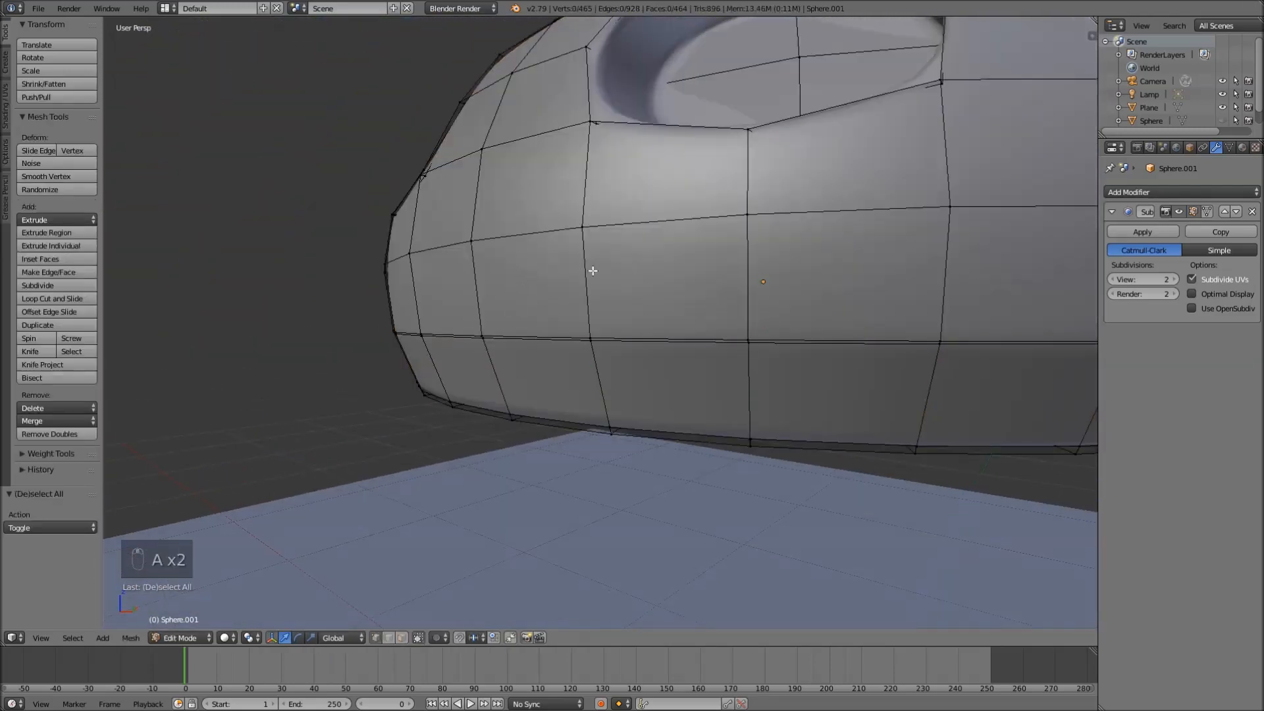
pyautogui.hotkey('ctrl', 'r')
pyautogui.click(598, 226)
pyautogui.click(598, 215)
pyautogui.press('Tab')
pyautogui.moveTo(598, 215); pyautogui.dragTo(662, 293, button='middle')
pyautogui.scroll(-6, 670, 254)
pyautogui.scroll(5, 662, 307)
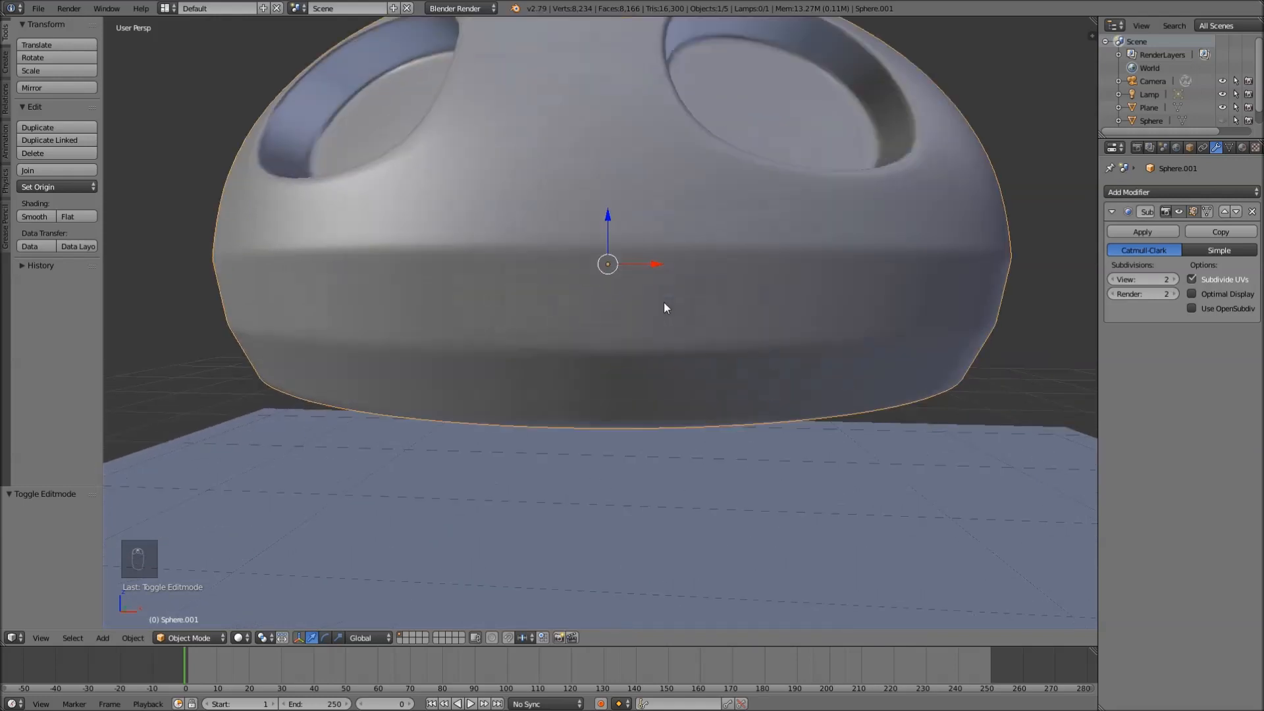
# - Undo the last two loop cuts around the head, keeping the one at the bottom edge
pyautogui.press('Tab')
pyautogui.hotkey('ctrl', 'z')
pyautogui.hotkey('ctrl', 'z')
pyautogui.hotkey('ctrl', 'z')
pyautogui.hotkey('ctrl', 'z')
pyautogui.hotkey('ctrl', 'z')
pyautogui.hotkey('ctrl', 'z')
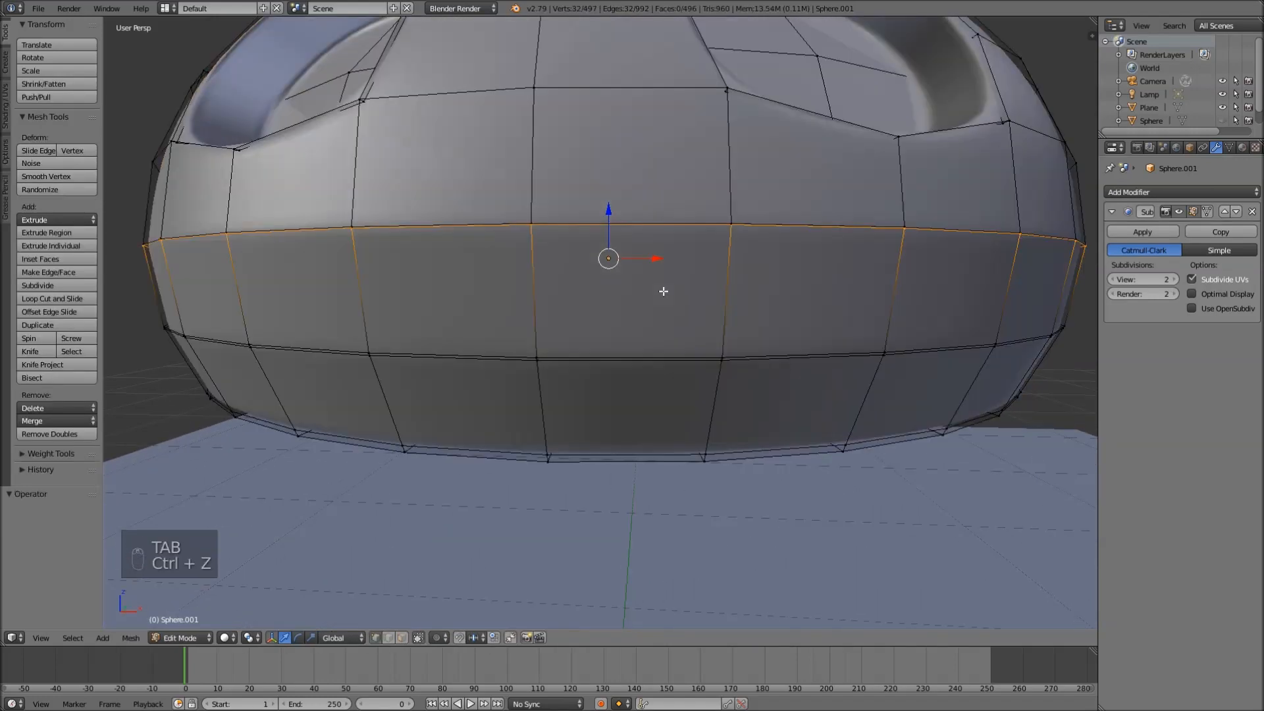
pyautogui.hotkey('ctrl', 'z')
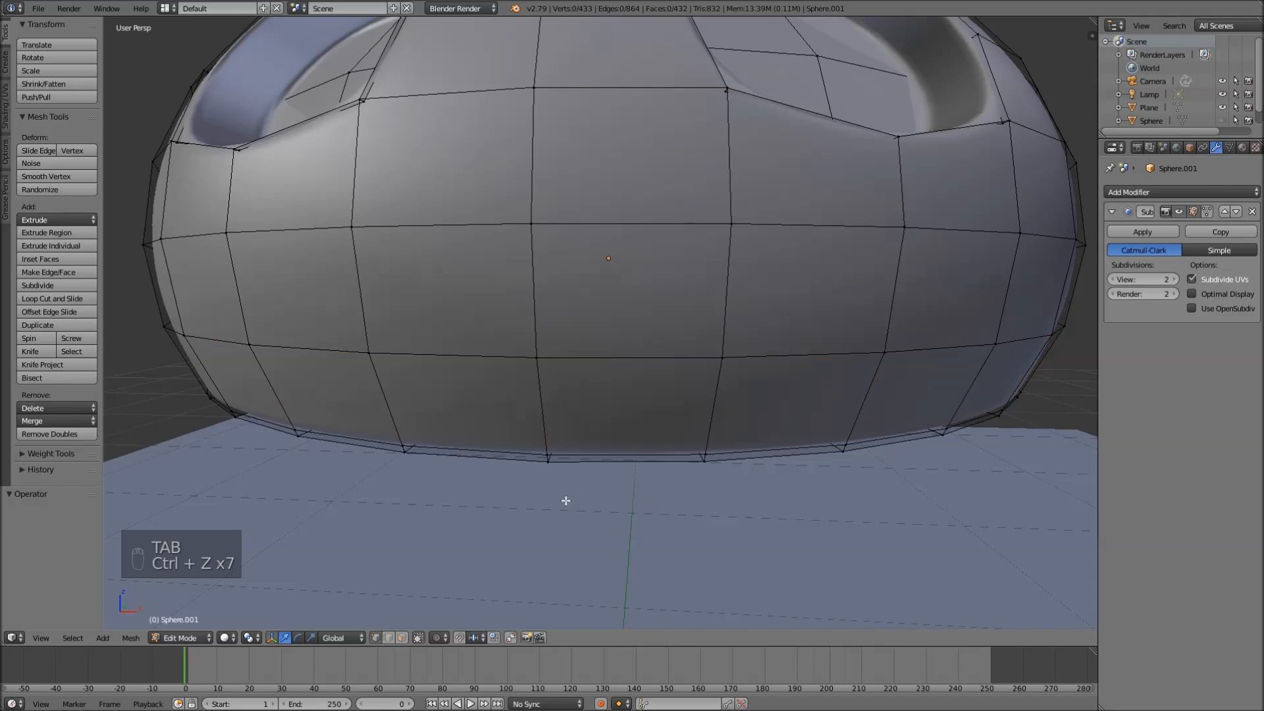
# - Return to Object Mode and unhide the body sphere to view it with the finished head
pyautogui.press('Tab')
pyautogui.scroll(-5, 713, 296)
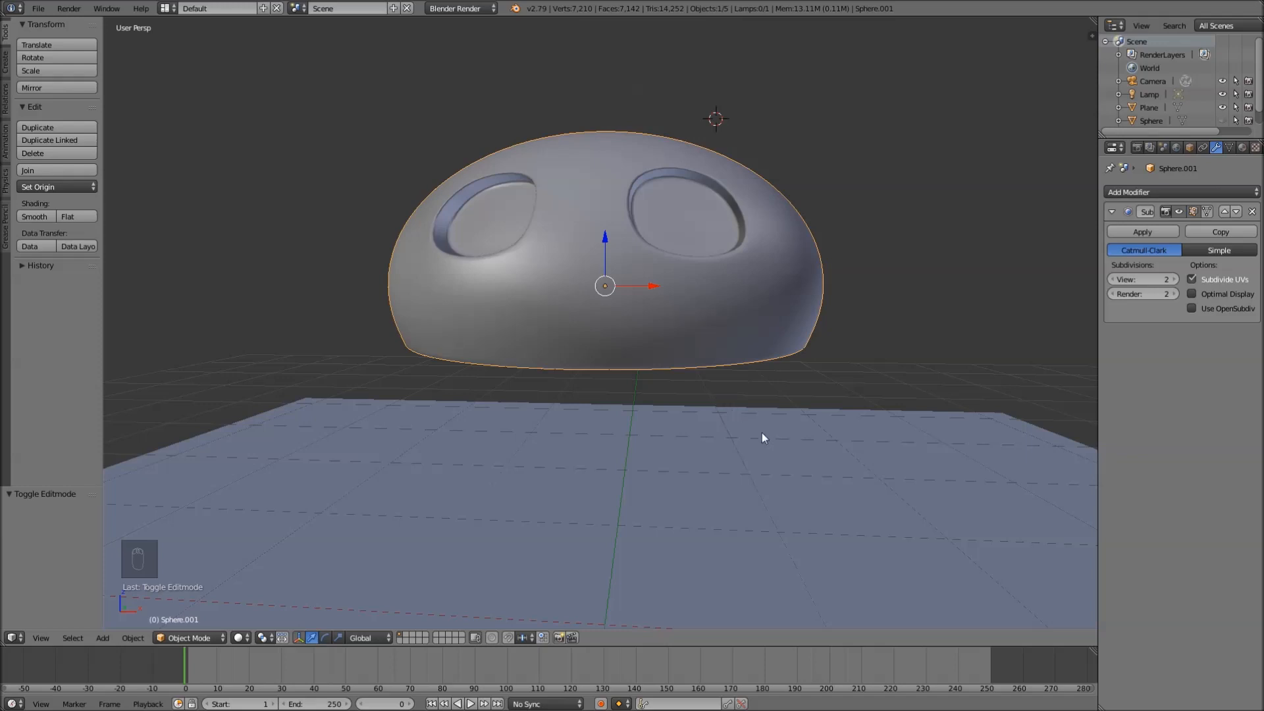
pyautogui.hotkey('alt', 'h')
pyautogui.scroll(-3, 823, 341)
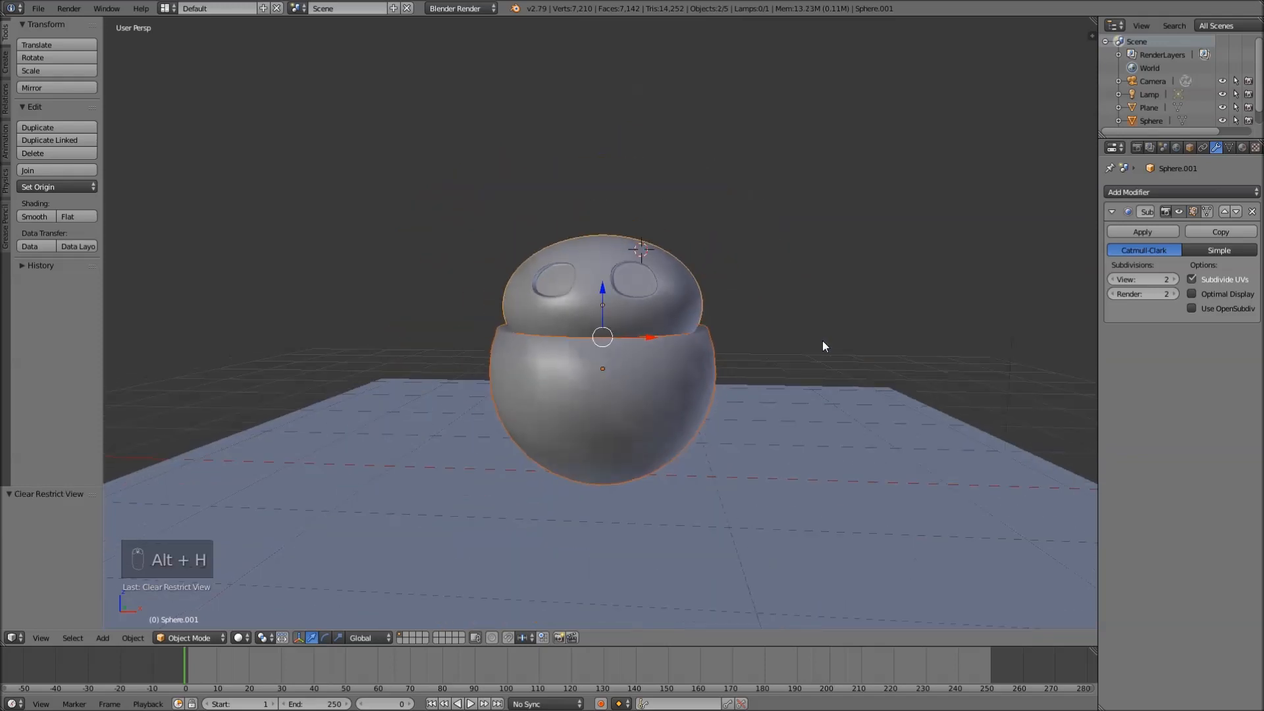
pyautogui.scroll(5, 811, 413)
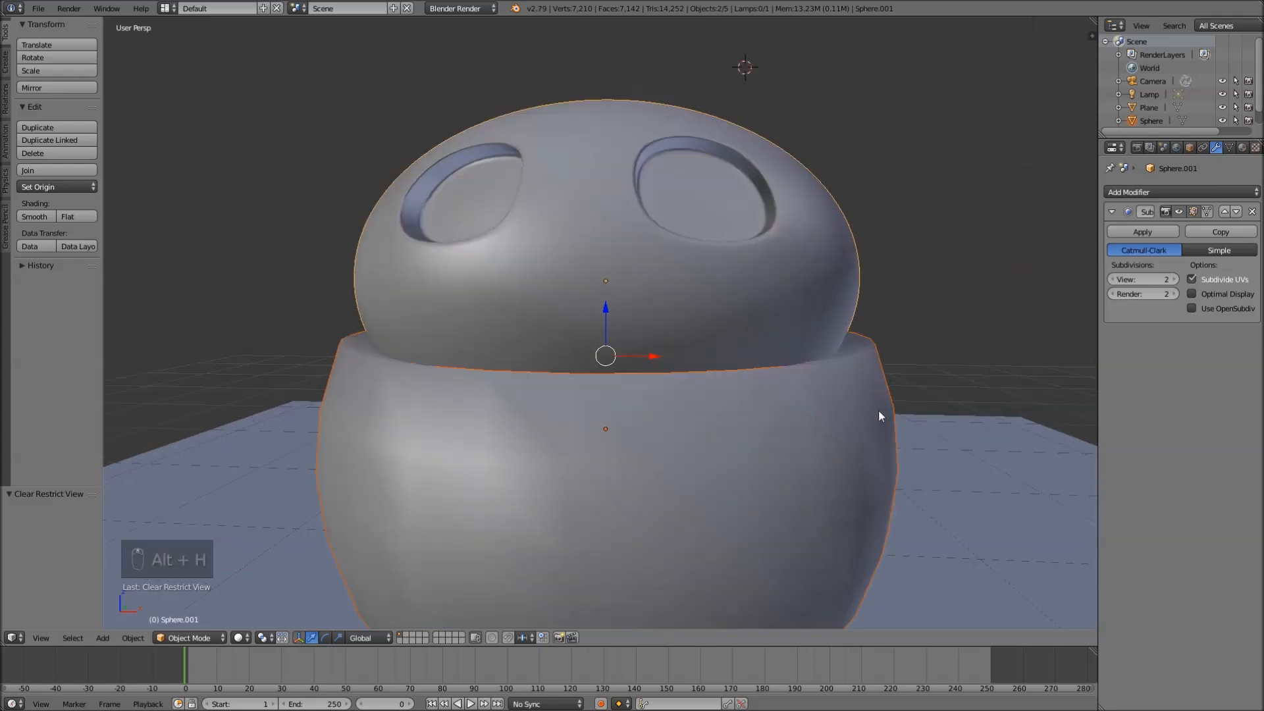
# - Add a Subdivision Surface modifier to the body sphere, try 2 view subdivisions, and set them back to 1
pyautogui.rightClick(882, 397)
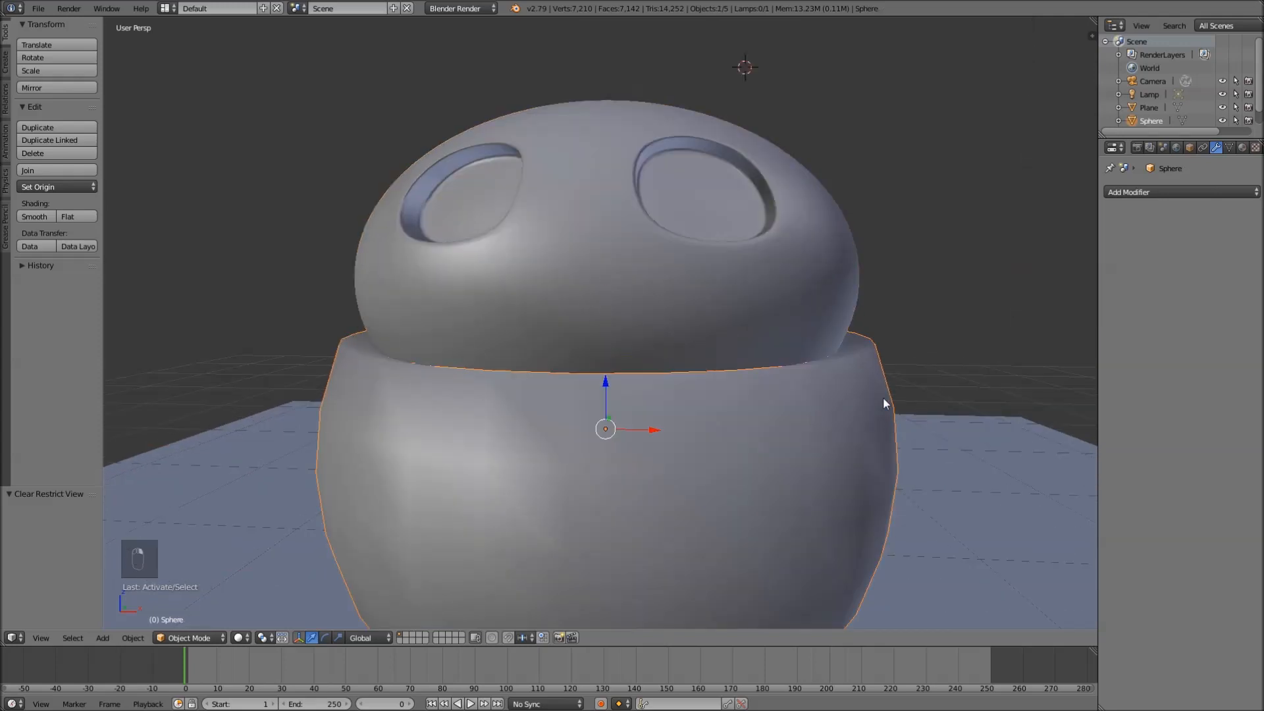
pyautogui.click(1159, 193)
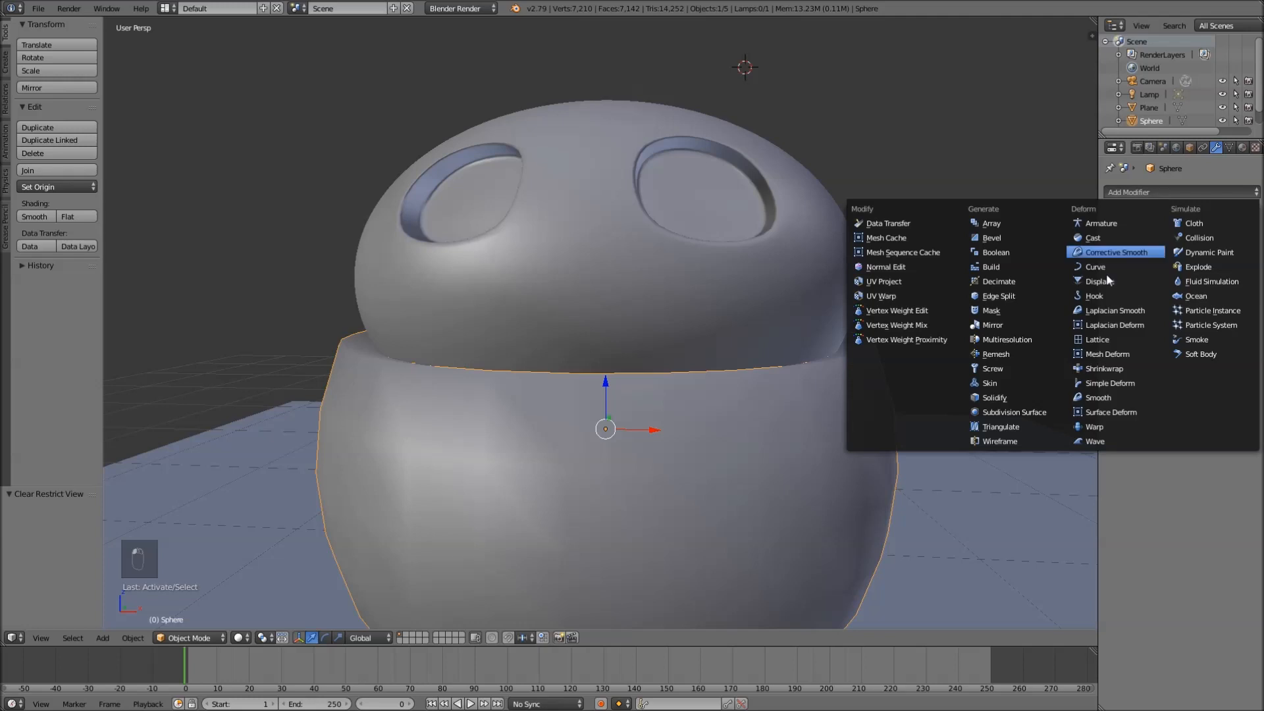
pyautogui.click(1040, 412)
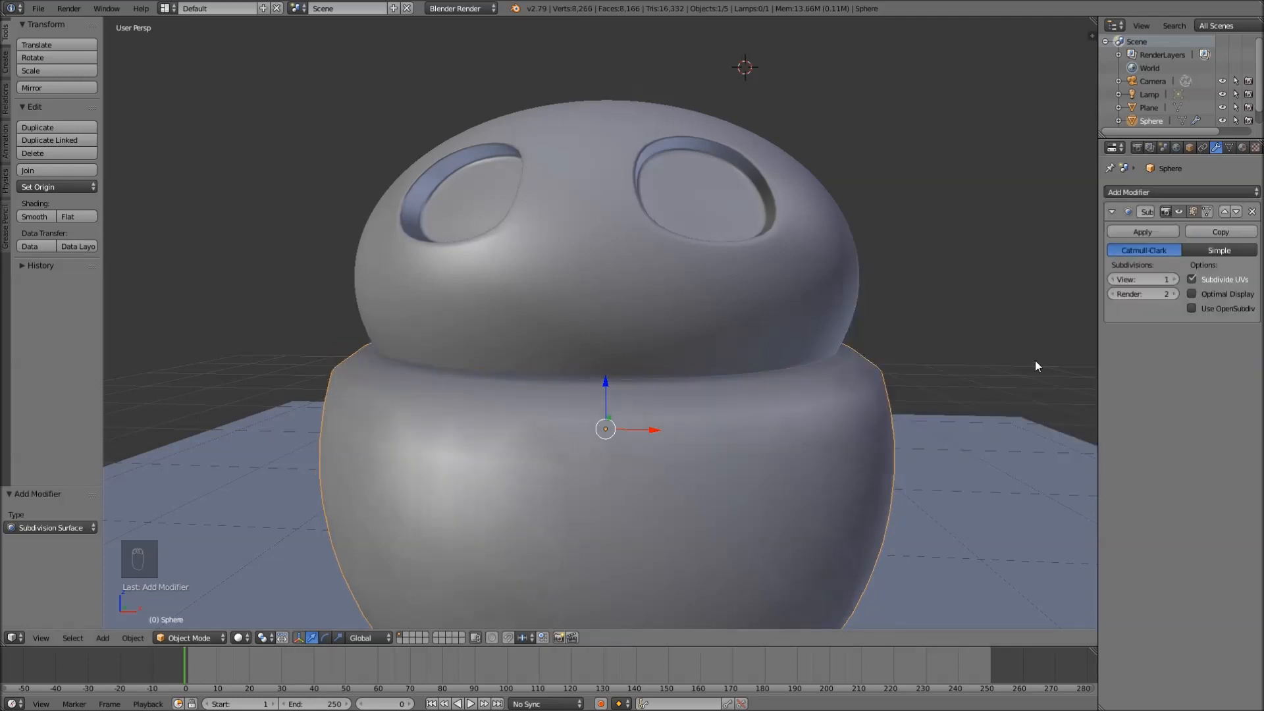
pyautogui.scroll(-1, 1035, 361)
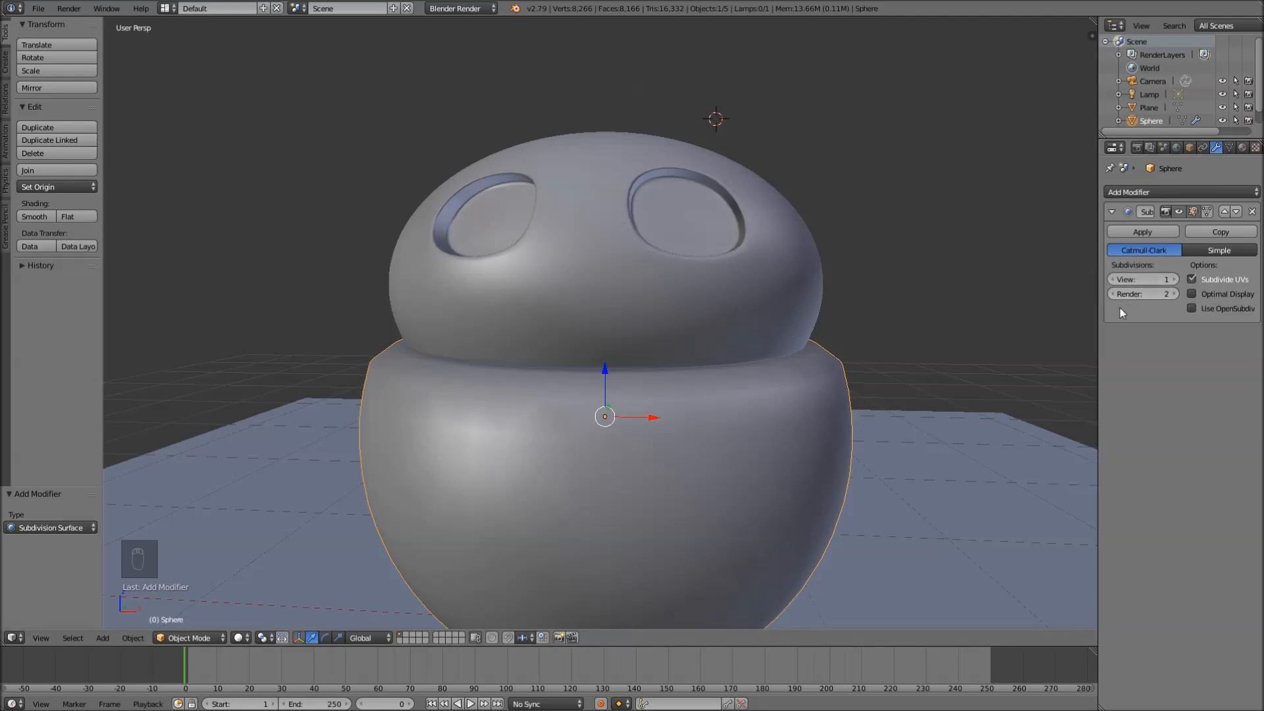
pyautogui.click(1175, 279)
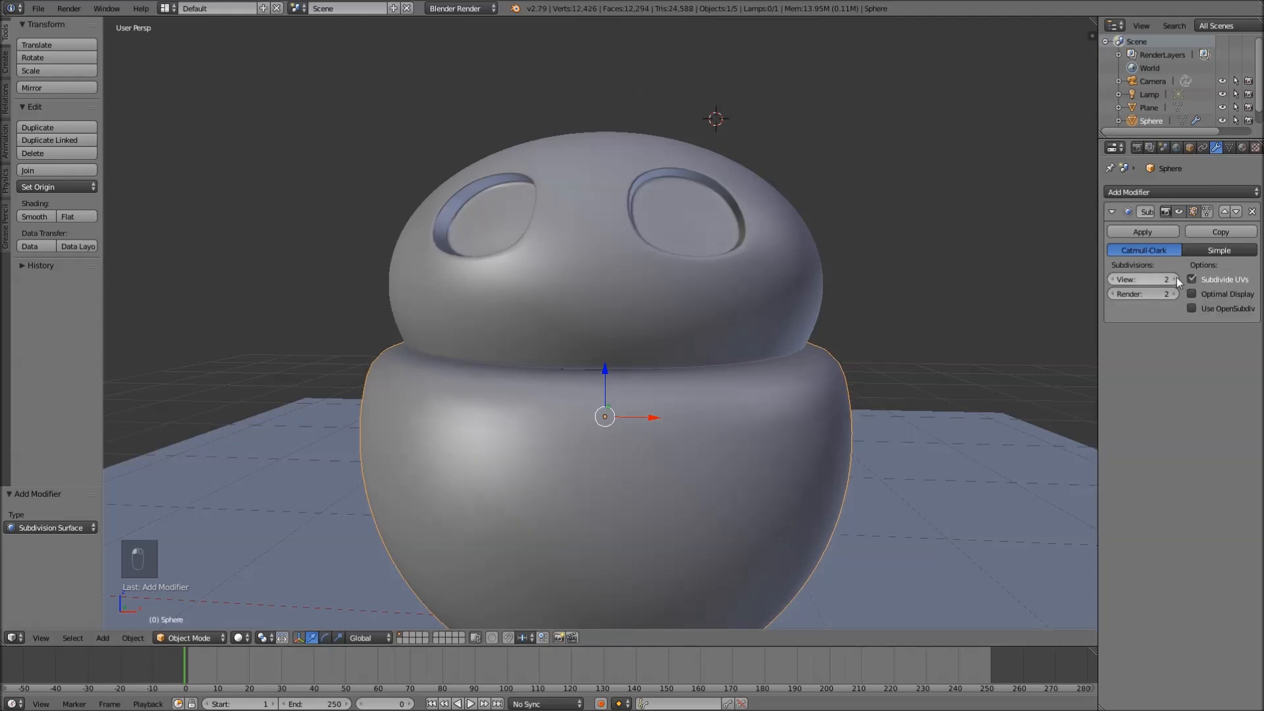
pyautogui.click(1119, 280)
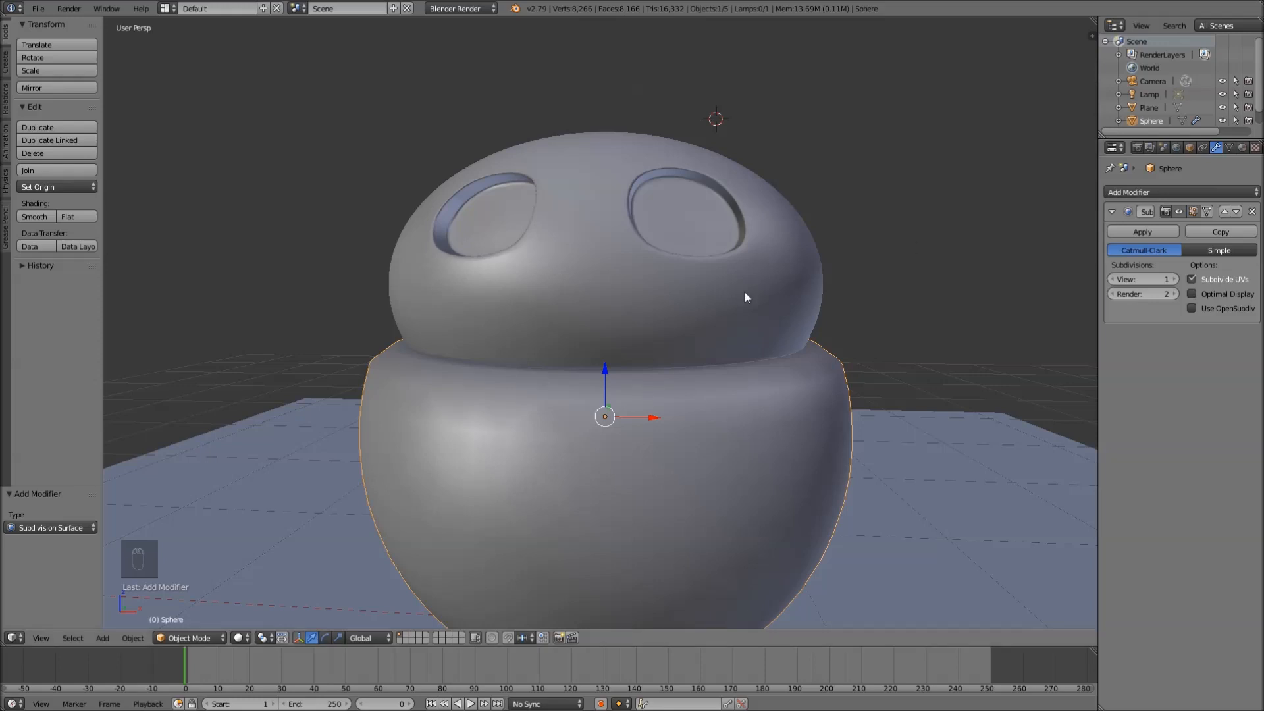
# - Set the head's Subdivision Surface view level to 1
pyautogui.moveTo(807, 463); pyautogui.dragTo(810, 405, button='middle')
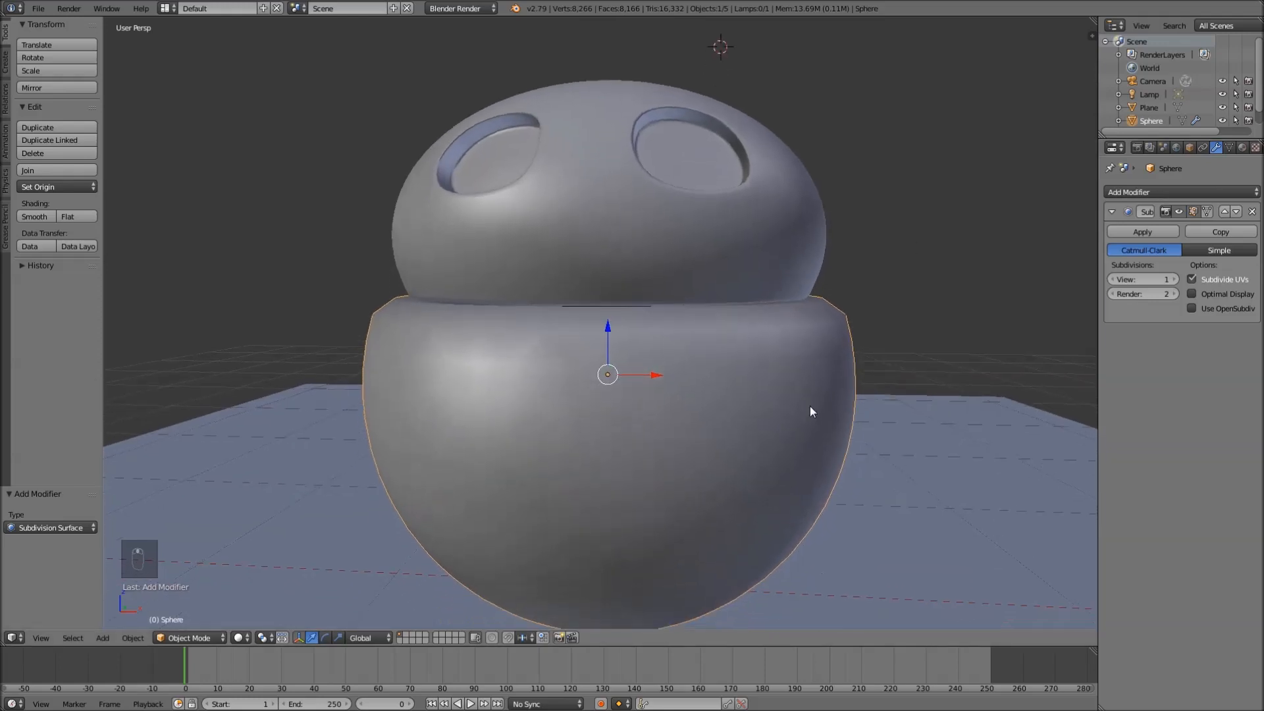
pyautogui.rightClick(788, 257)
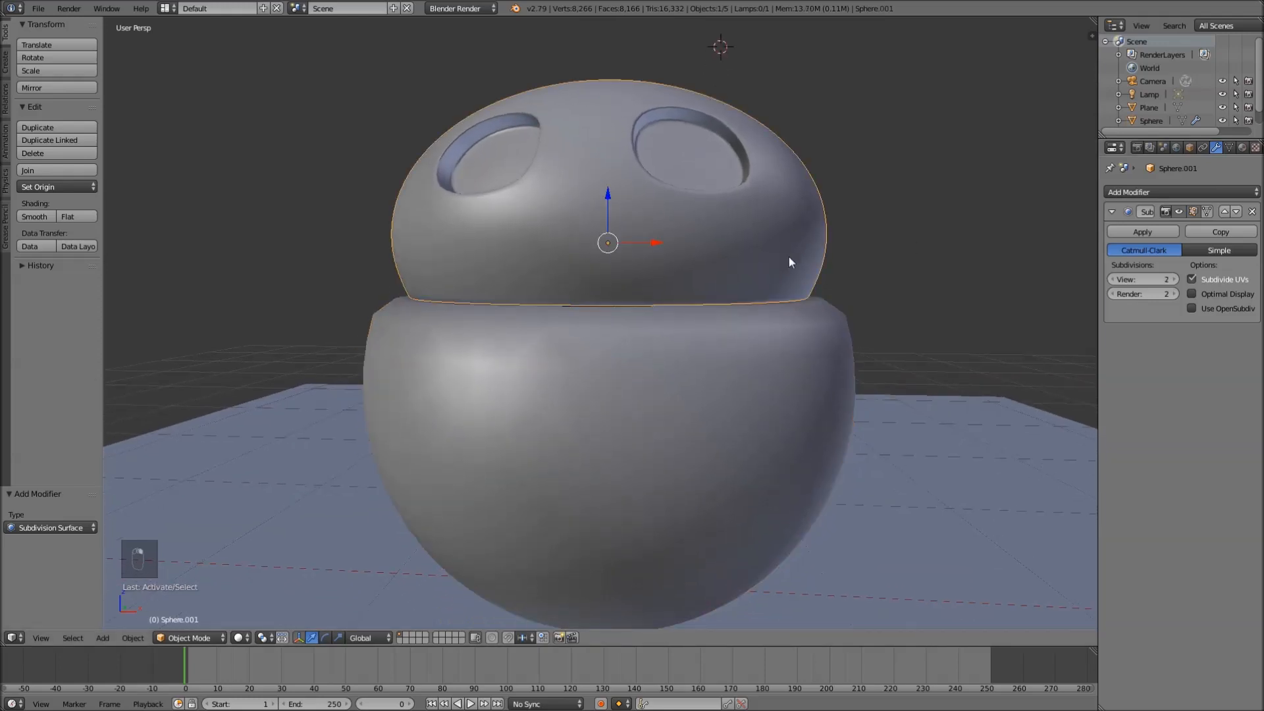
pyautogui.click(1113, 279)
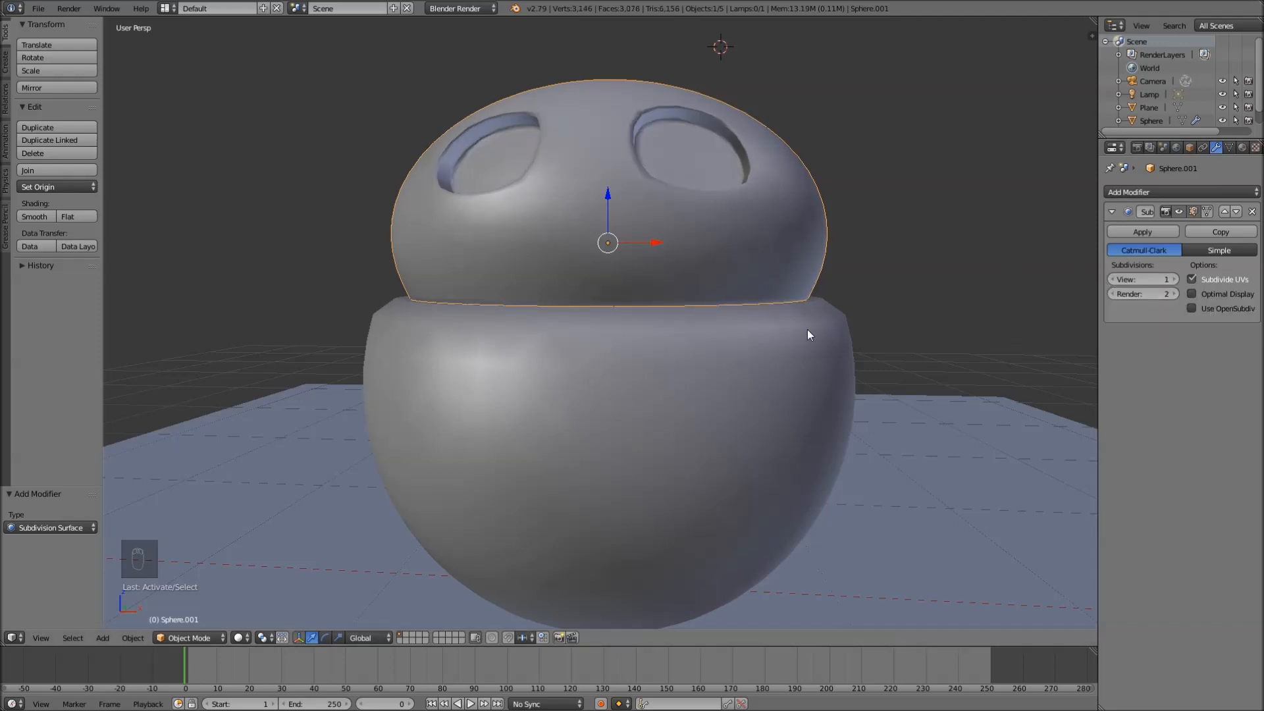
# - Add a loop cut around the body's uppermost side band, slide it up close to the rim, and return to Object Mode
pyautogui.moveTo(607, 281); pyautogui.dragTo(655, 387, button='middle')
pyautogui.rightClick(652, 391)
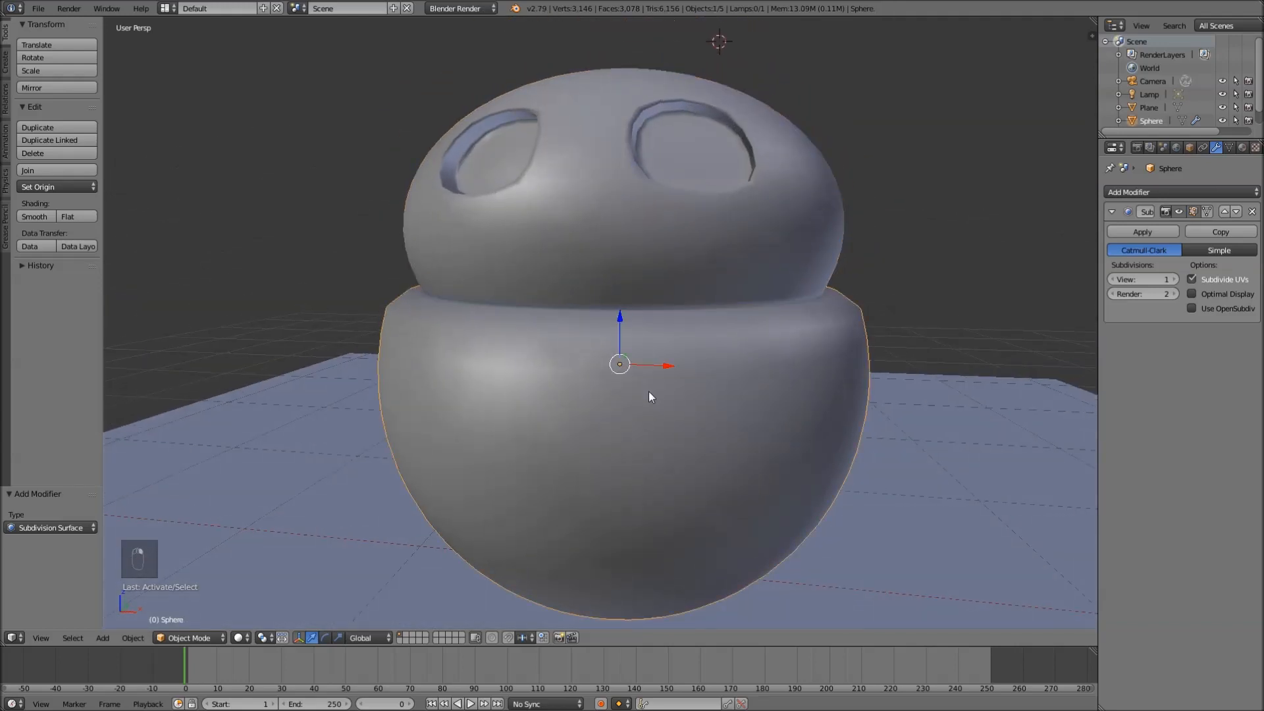
pyautogui.press('Tab')
pyautogui.press('a')
pyautogui.press('a')
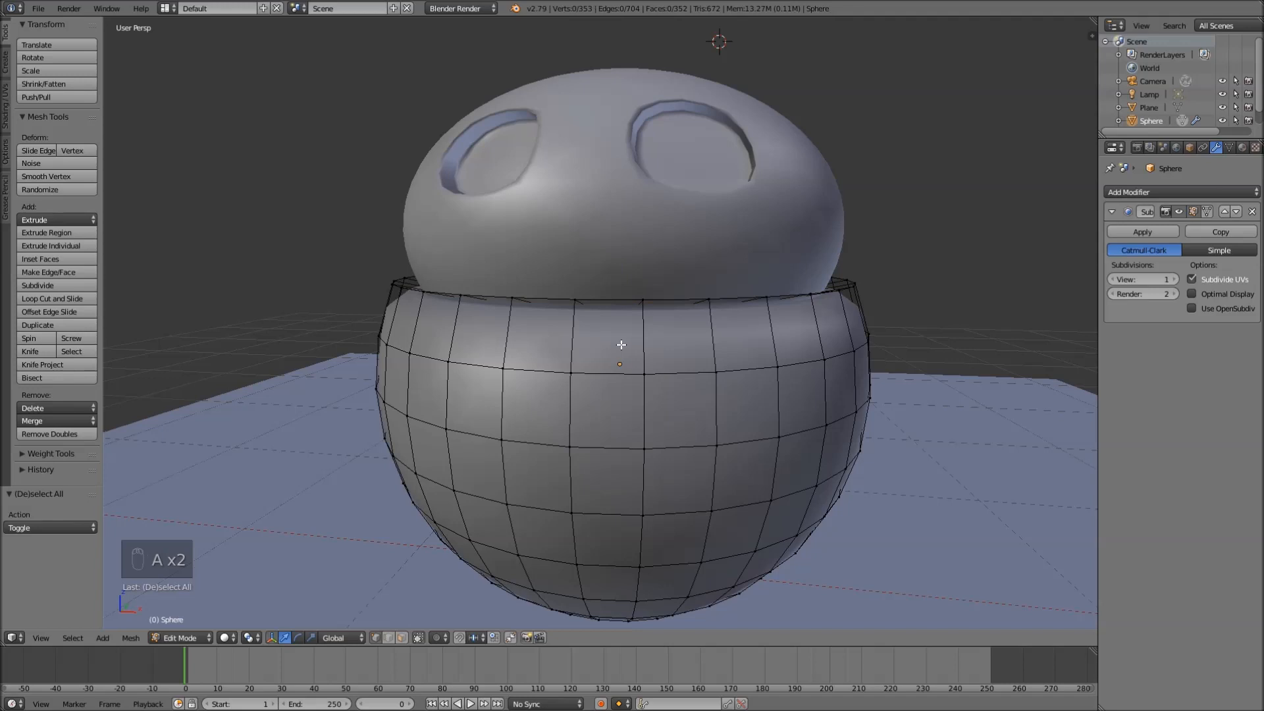
pyautogui.hotkey('ctrl', 'r')
pyautogui.click(621, 347)
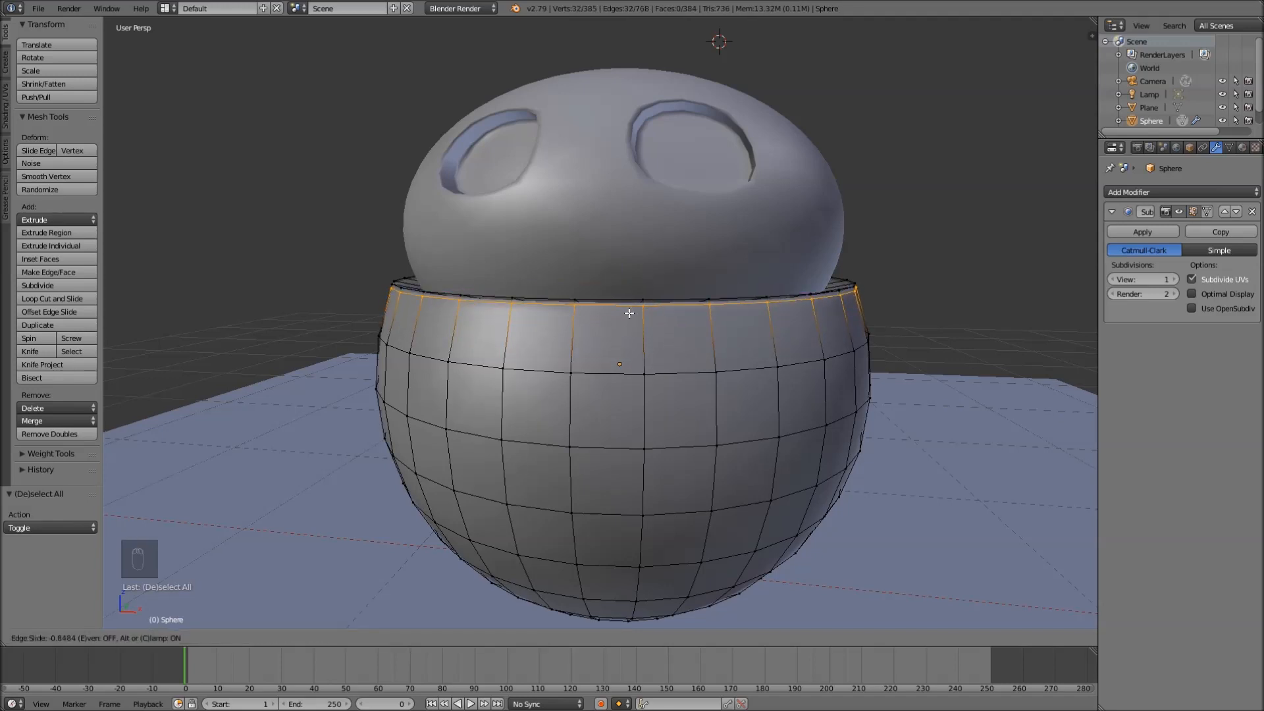
pyautogui.click(628, 313)
pyautogui.press('Tab')
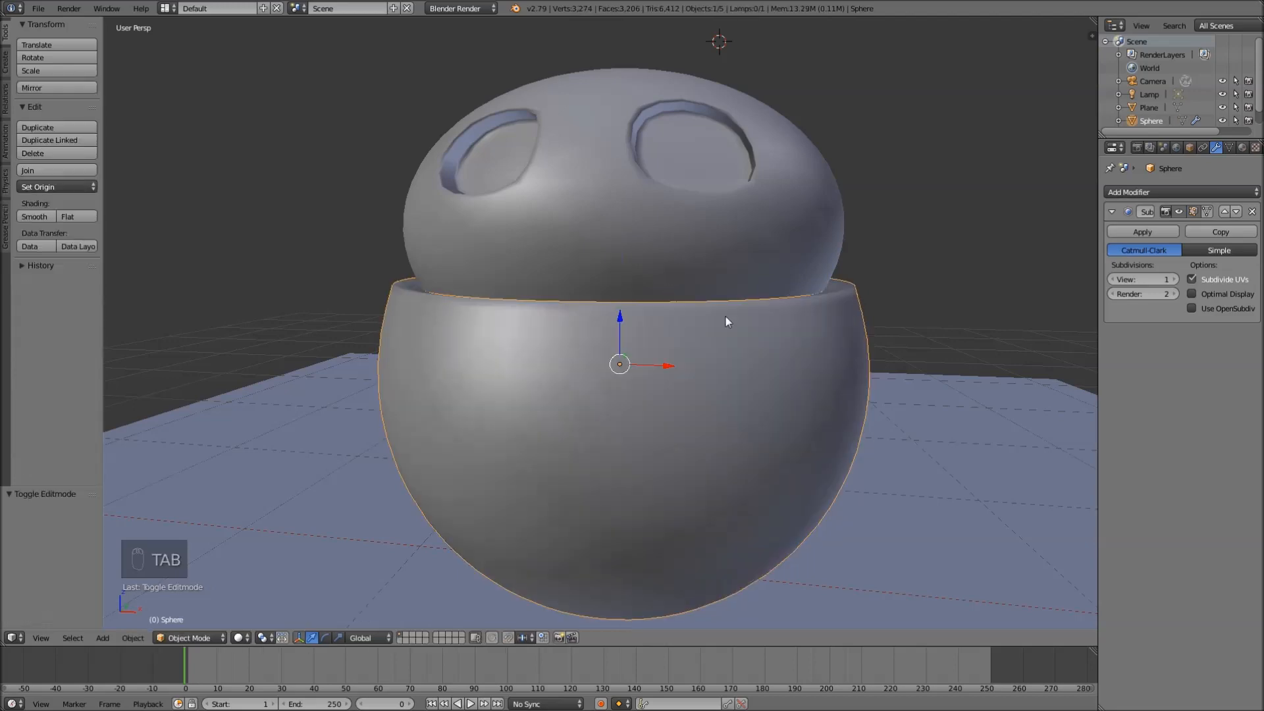
# - Examine the character and the platform from several angles and distances
pyautogui.moveTo(725, 316); pyautogui.dragTo(695, 340, button='middle')
pyautogui.scroll(-6, 761, 342)
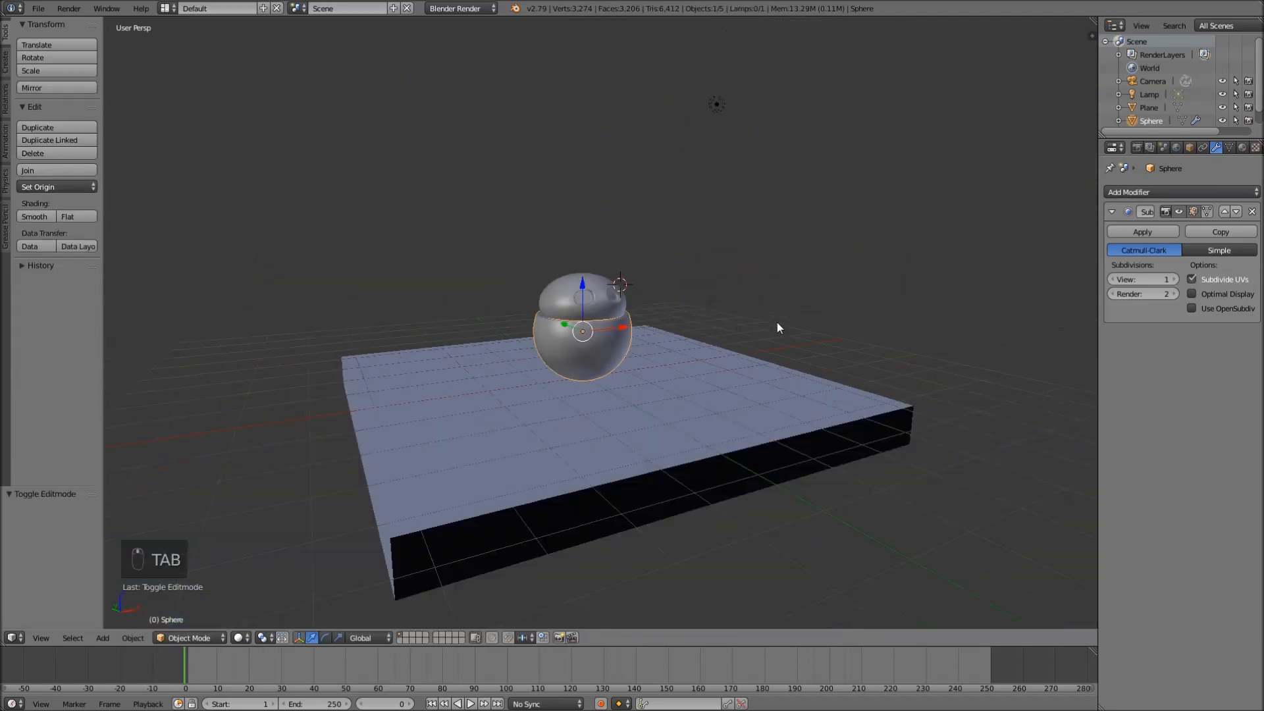
pyautogui.scroll(2, 650, 325)
pyautogui.moveTo(650, 325); pyautogui.dragTo(735, 382, button='middle')
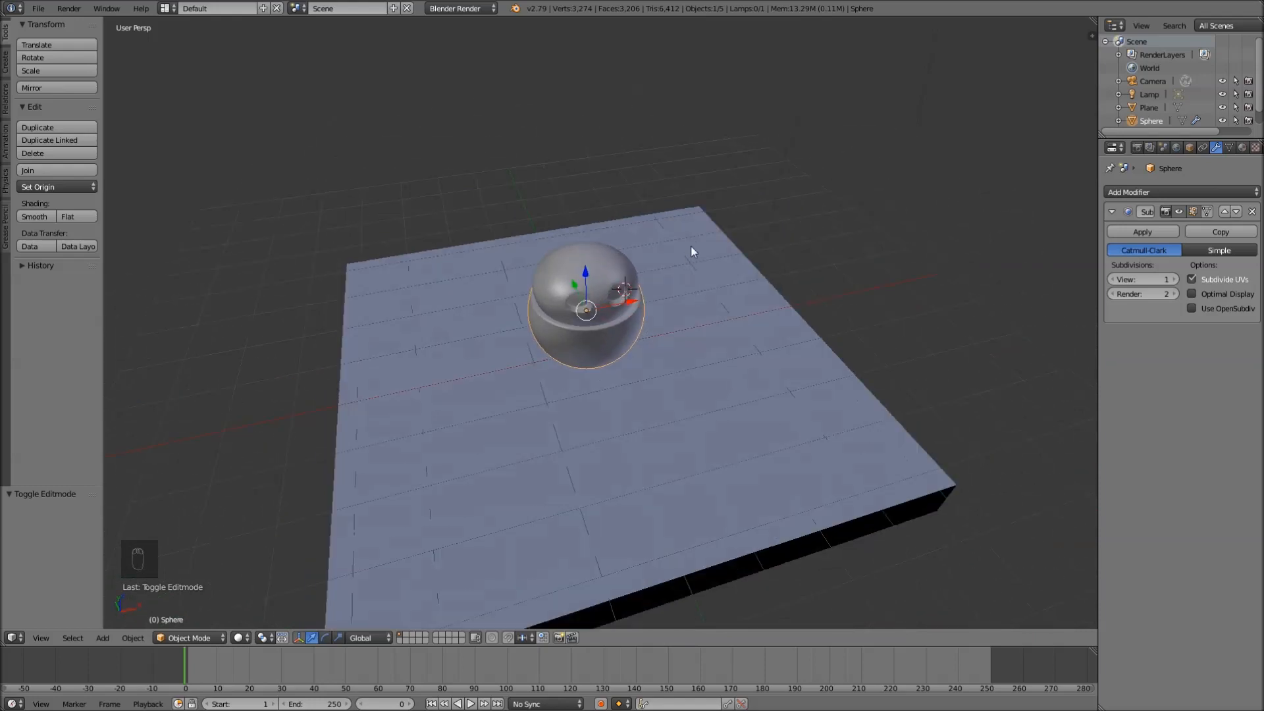
pyautogui.moveTo(691, 251); pyautogui.dragTo(613, 390, button='middle')
pyautogui.moveTo(698, 300); pyautogui.dragTo(637, 256, button='middle')
pyautogui.scroll(-5, 636, 252)
pyautogui.scroll(4, 662, 448)
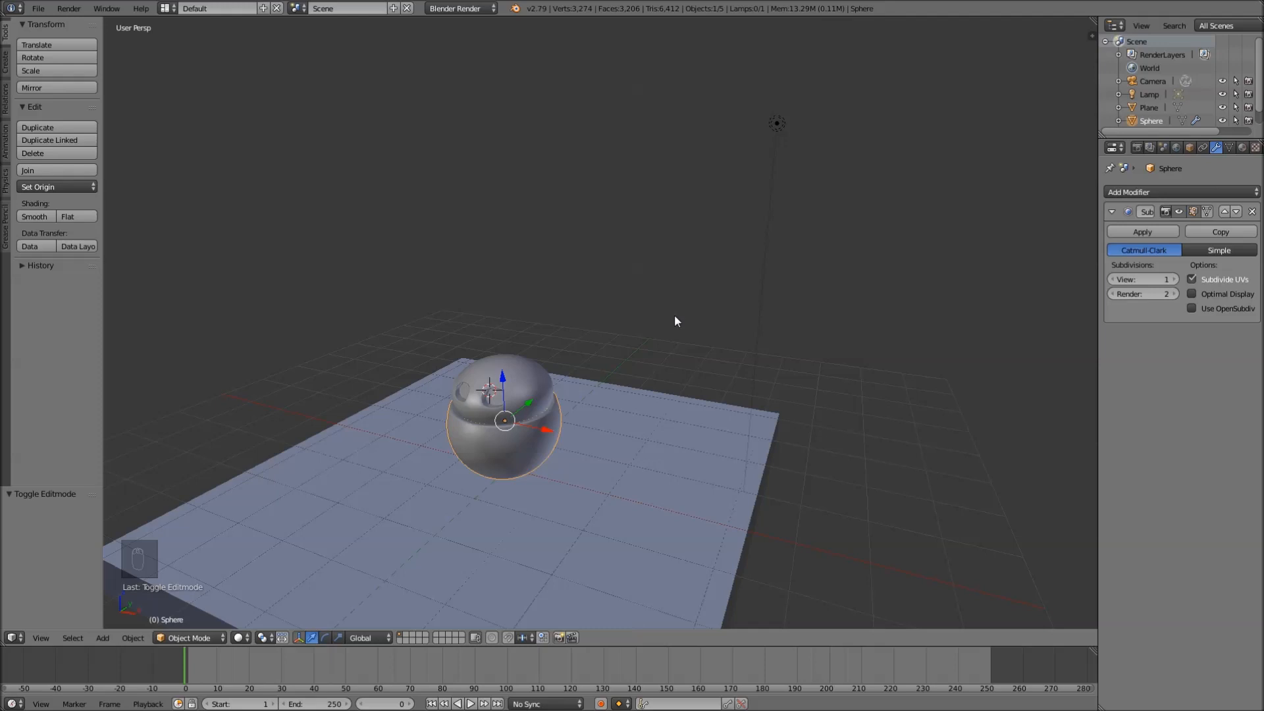
# - Try duplicating the platform along the Y axis in Object Mode, and discard the copy
pyautogui.rightClick(631, 402)
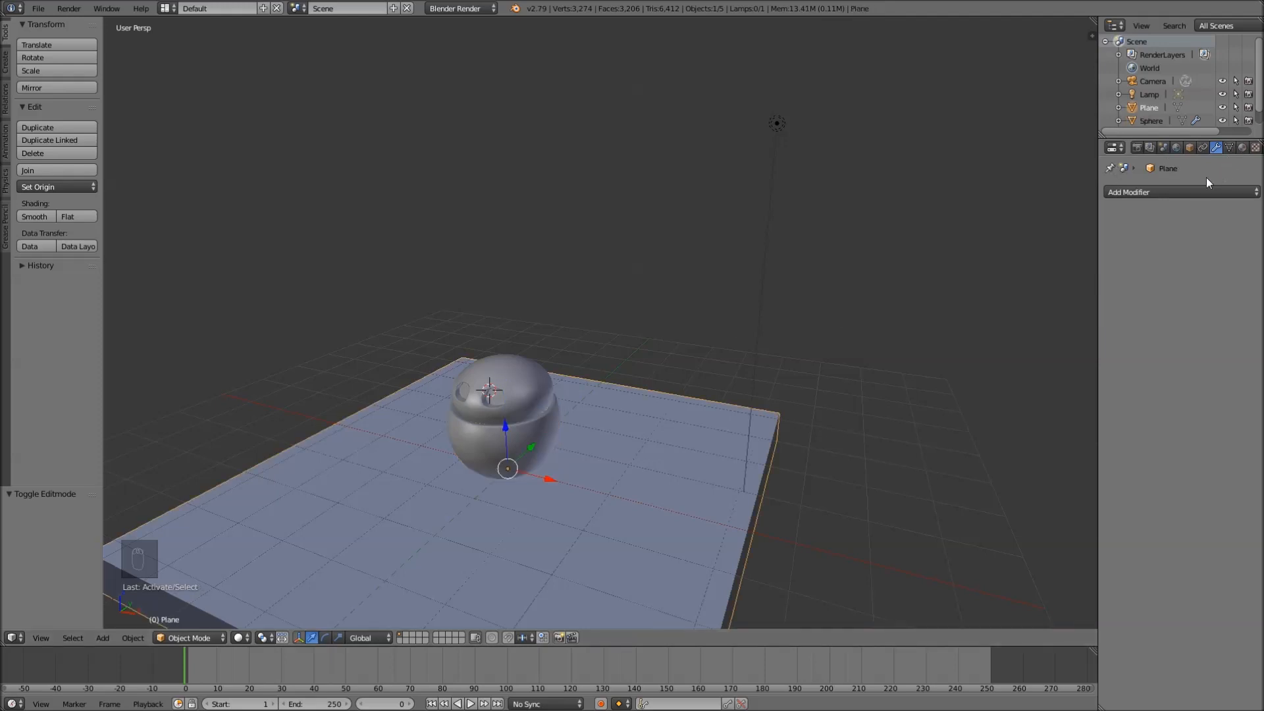
pyautogui.click(1179, 191)
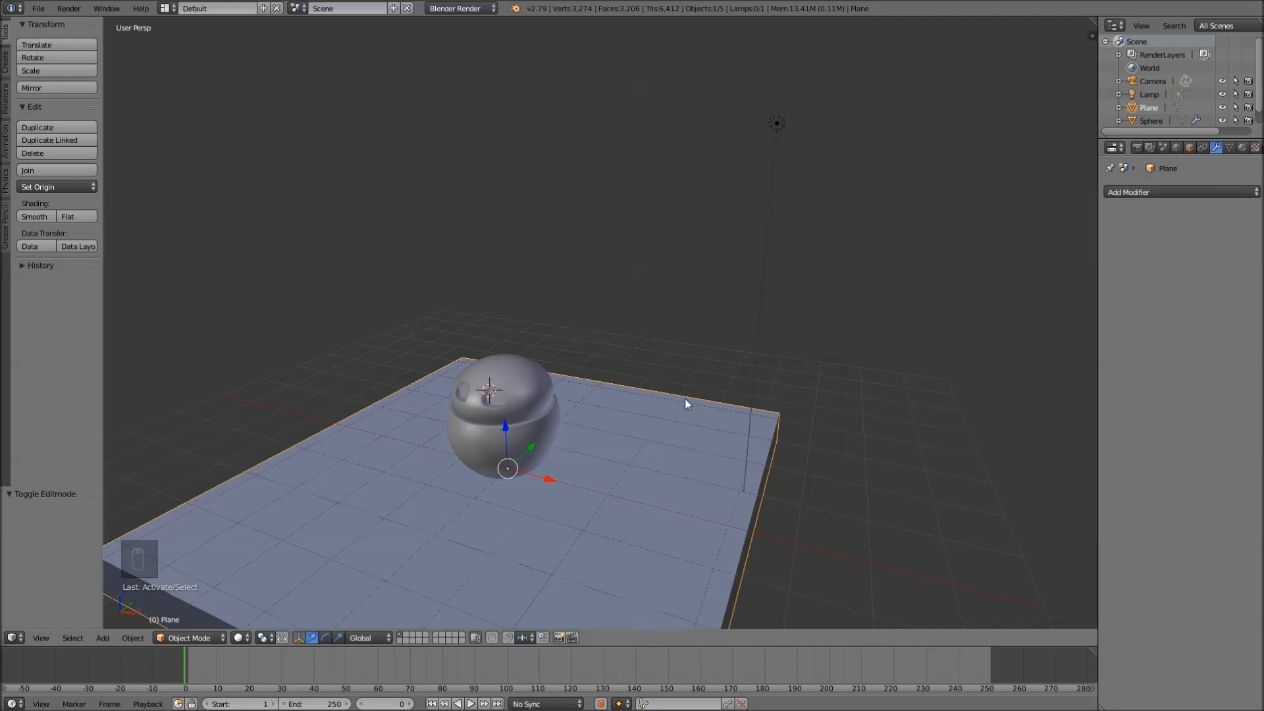
pyautogui.scroll(-2, 682, 408)
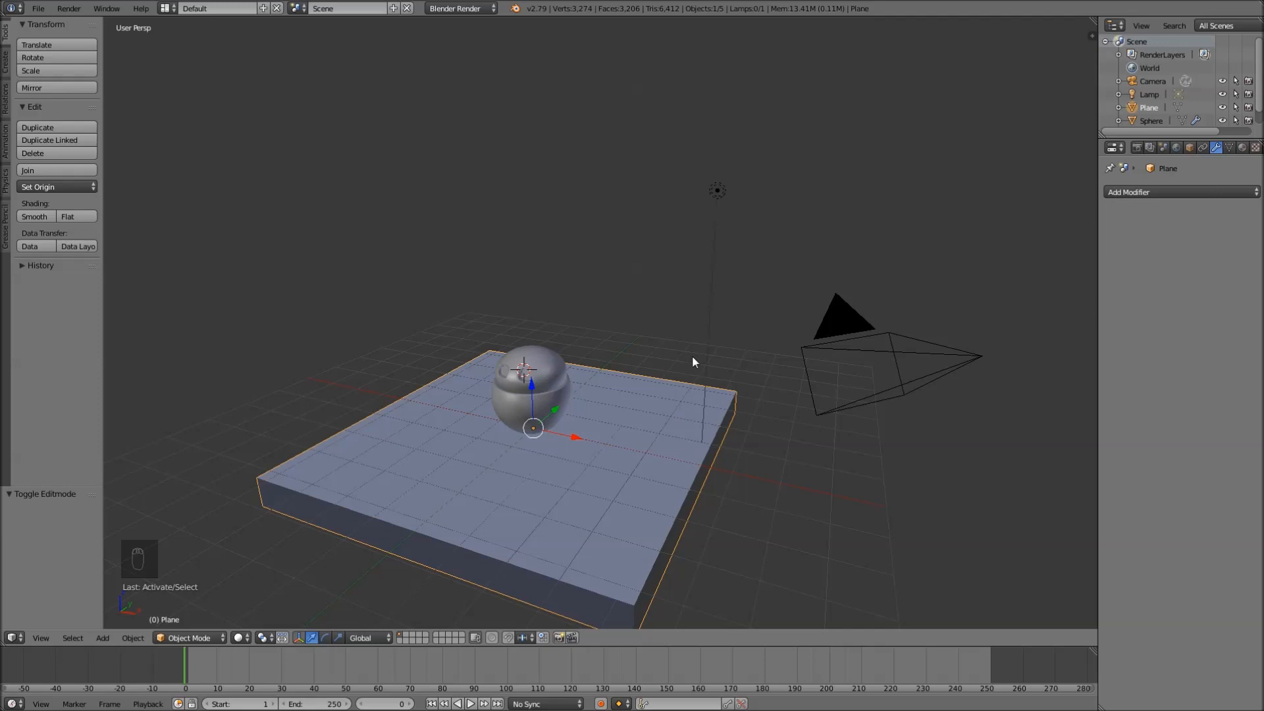
pyautogui.moveTo(726, 354); pyautogui.dragTo(669, 401, button='middle')
pyautogui.hotkey('shift', 'd')
pyautogui.press('y')
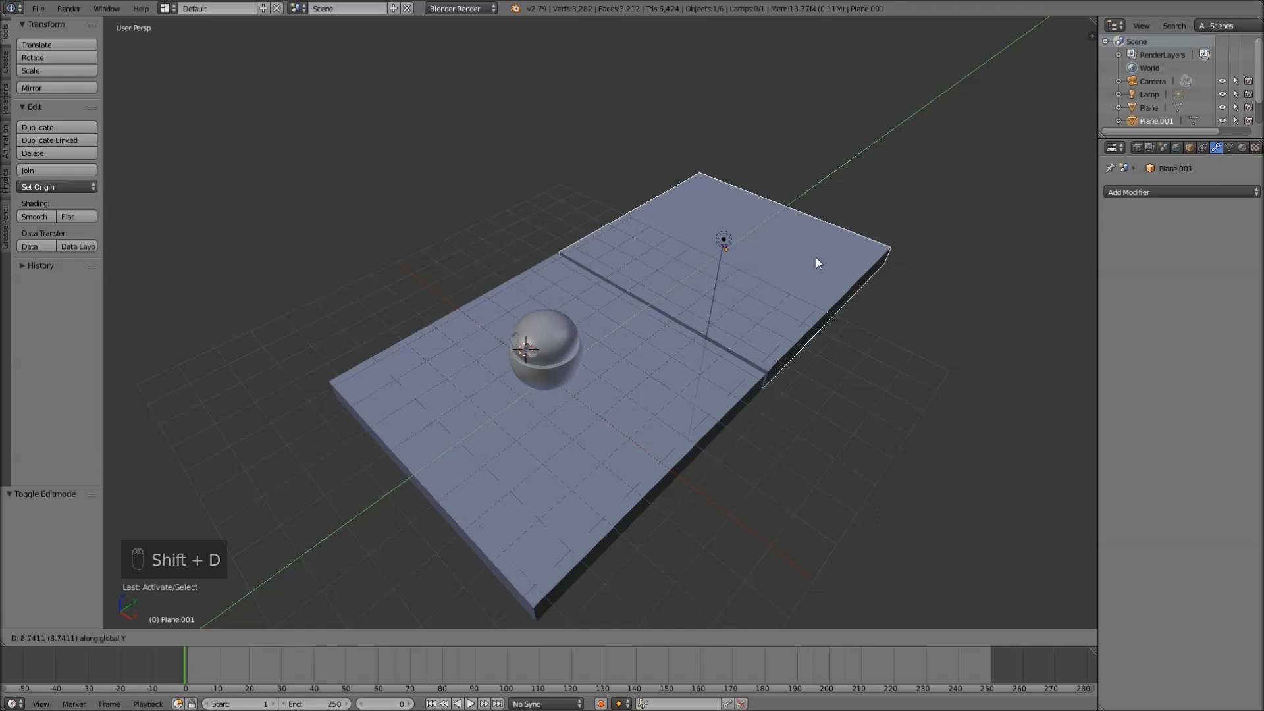
pyautogui.rightClick(815, 258)
pyautogui.press('x')
pyautogui.hotkey('ctrl', 'z')
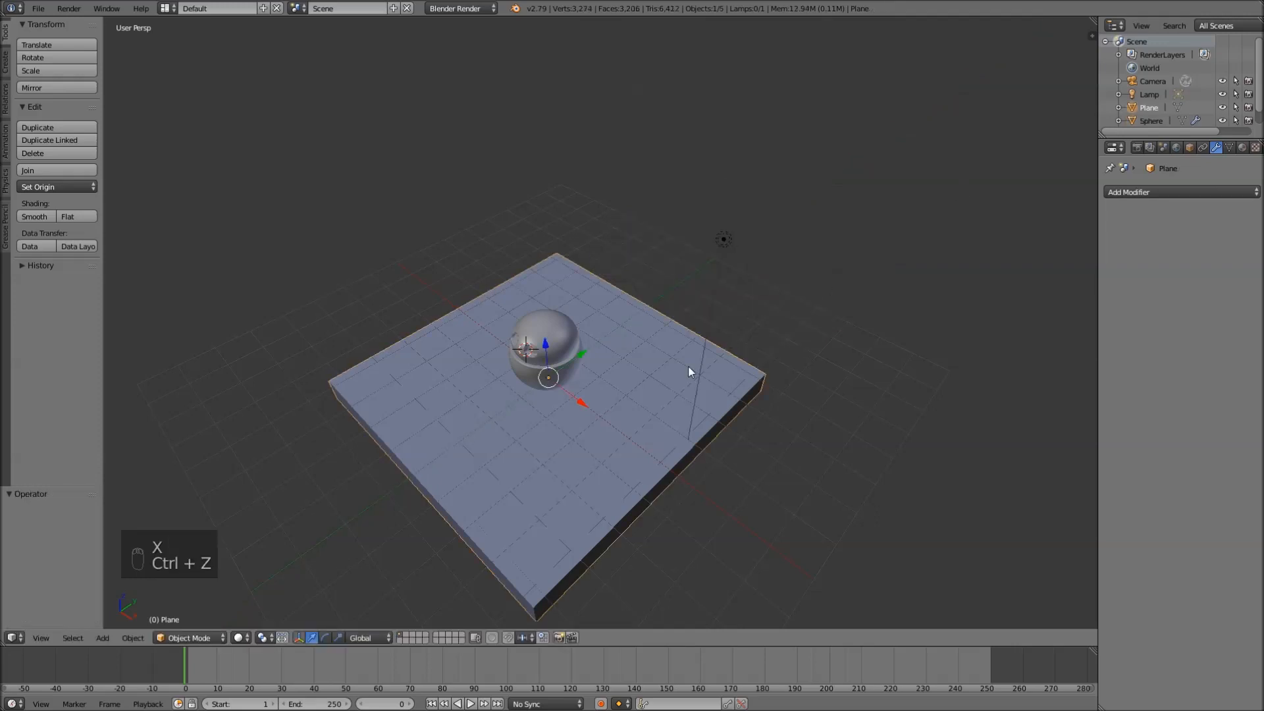
# - Try duplicating the platform's mesh along the Y axis in Edit Mode, undo it, and return to Object Mode
pyautogui.press('g')
pyautogui.press('Tab')
pyautogui.hotkey('shift', 'd')
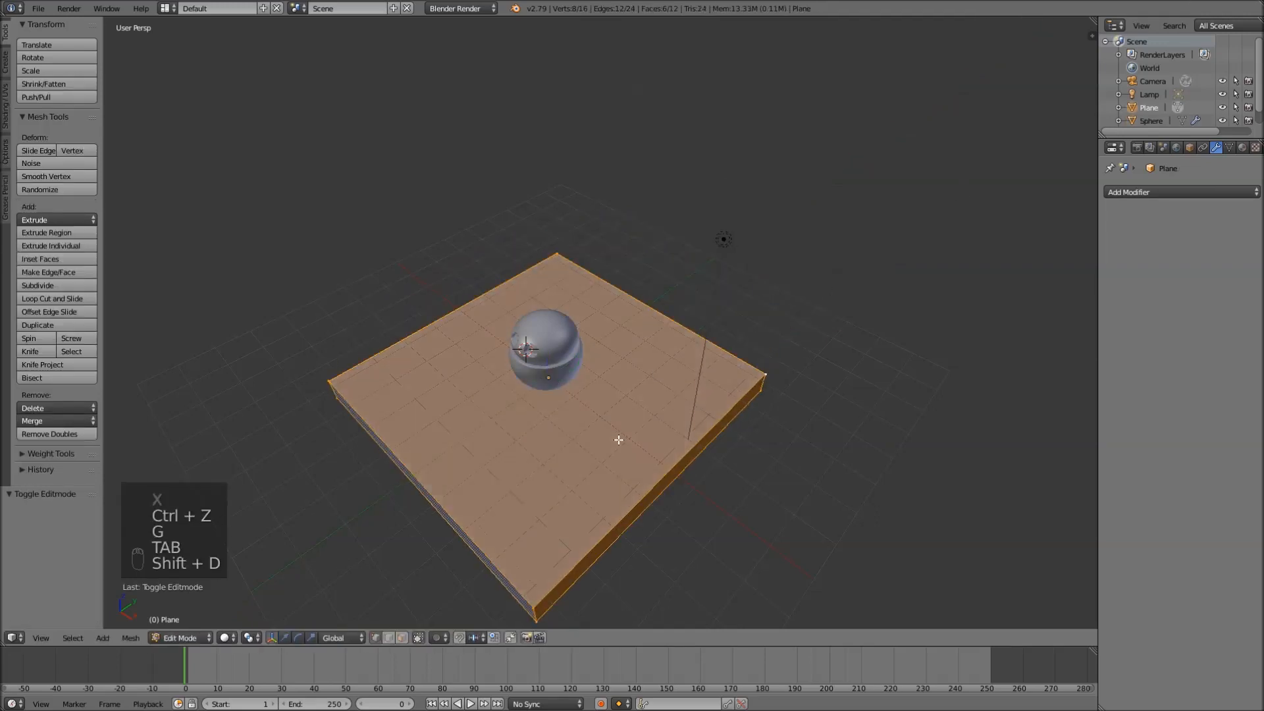
pyautogui.press('y')
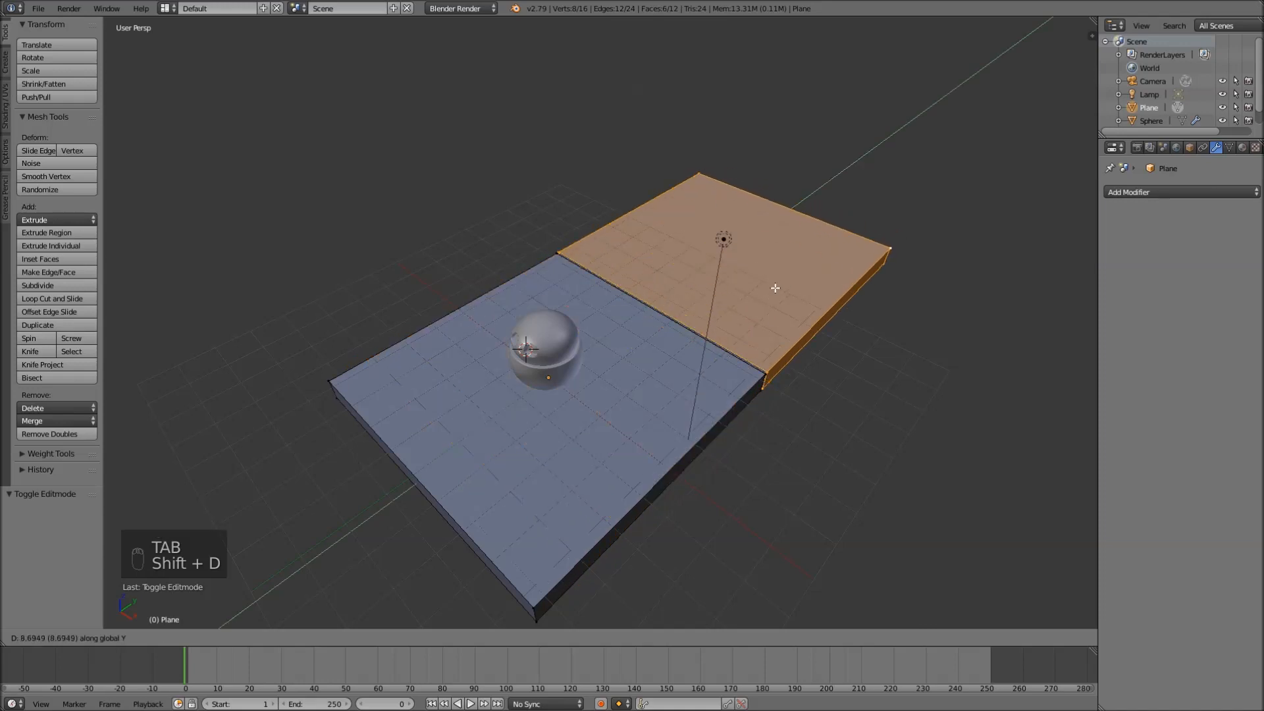
pyautogui.click(775, 288)
pyautogui.hotkey('ctrl', 'z')
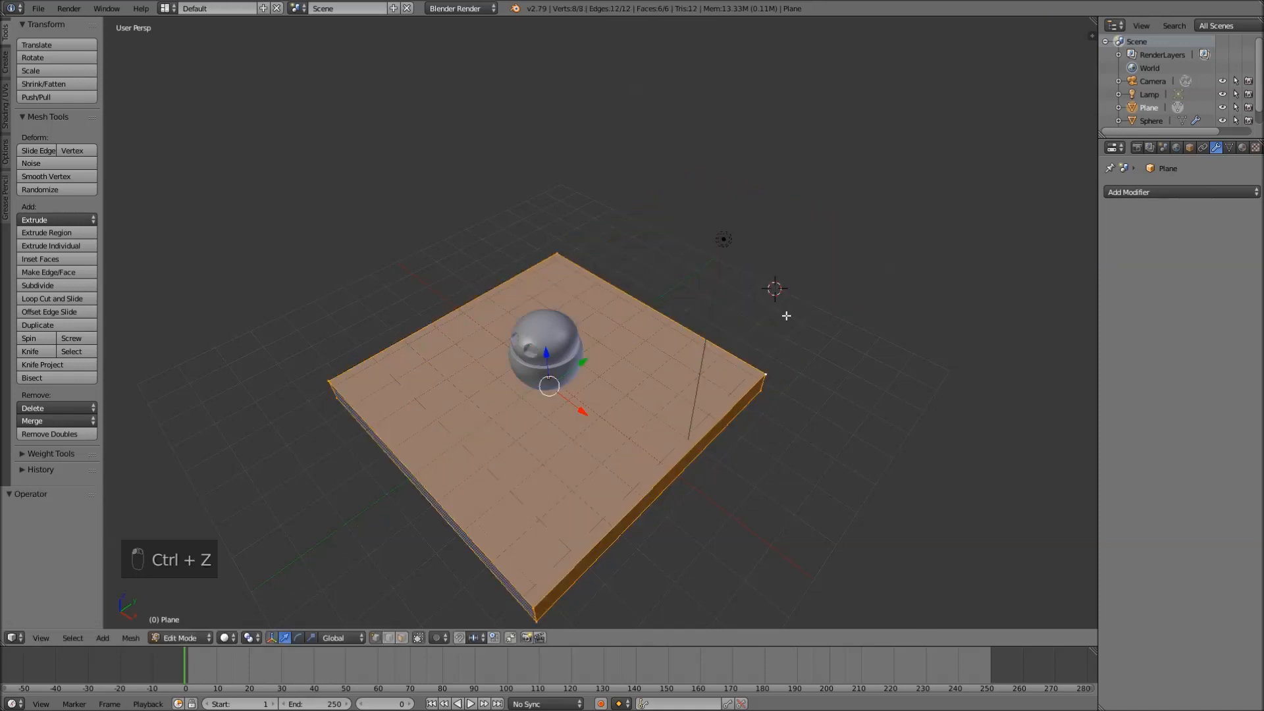
pyautogui.press('Tab')
pyautogui.press('g')
pyautogui.rightClick(778, 393)
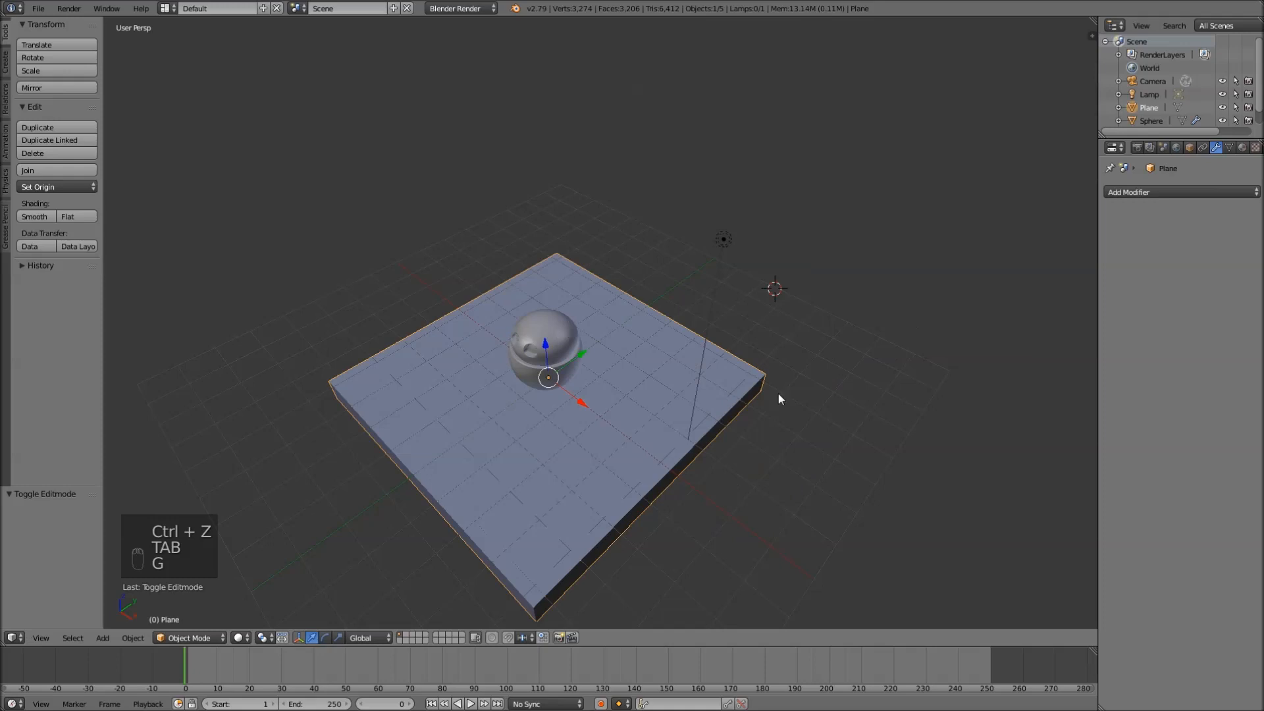
# - Duplicate the platform as a separate object about 8.85 units along the Y axis
pyautogui.moveTo(778, 393); pyautogui.dragTo(802, 349, button='middle')
pyautogui.scroll(1, 705, 369)
pyautogui.scroll(3, 686, 404)
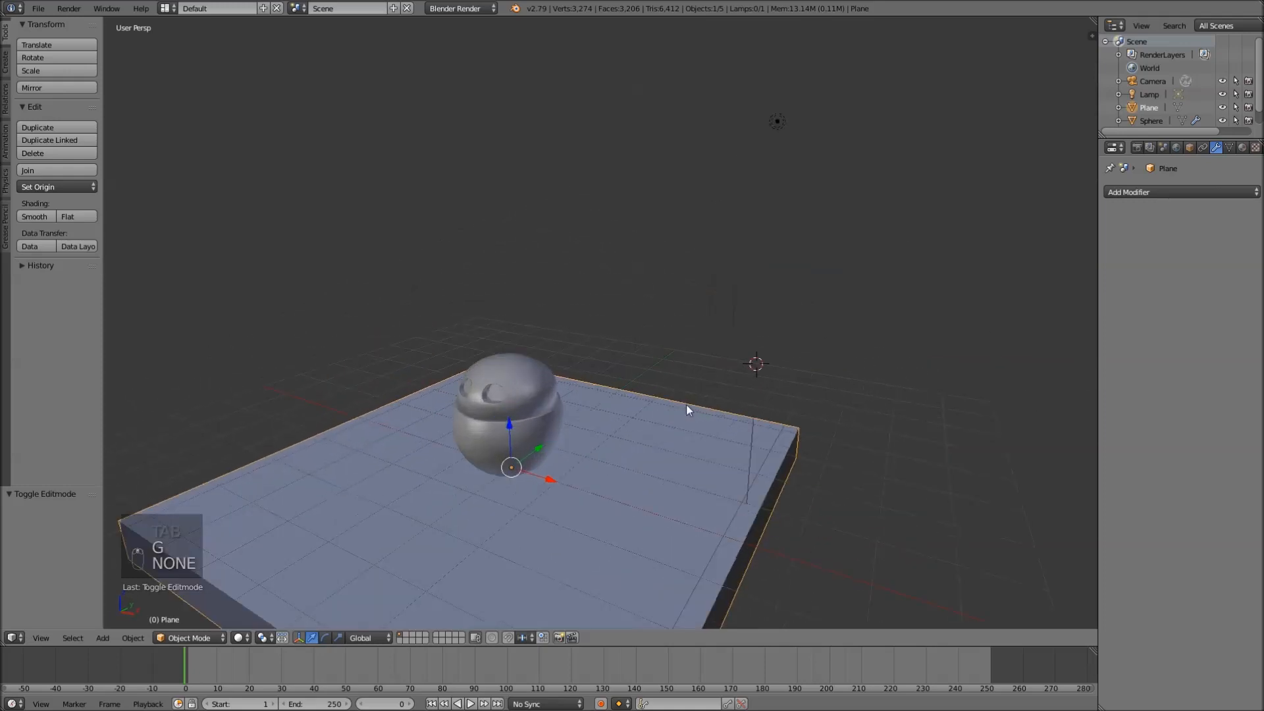
pyautogui.scroll(-4, 654, 445)
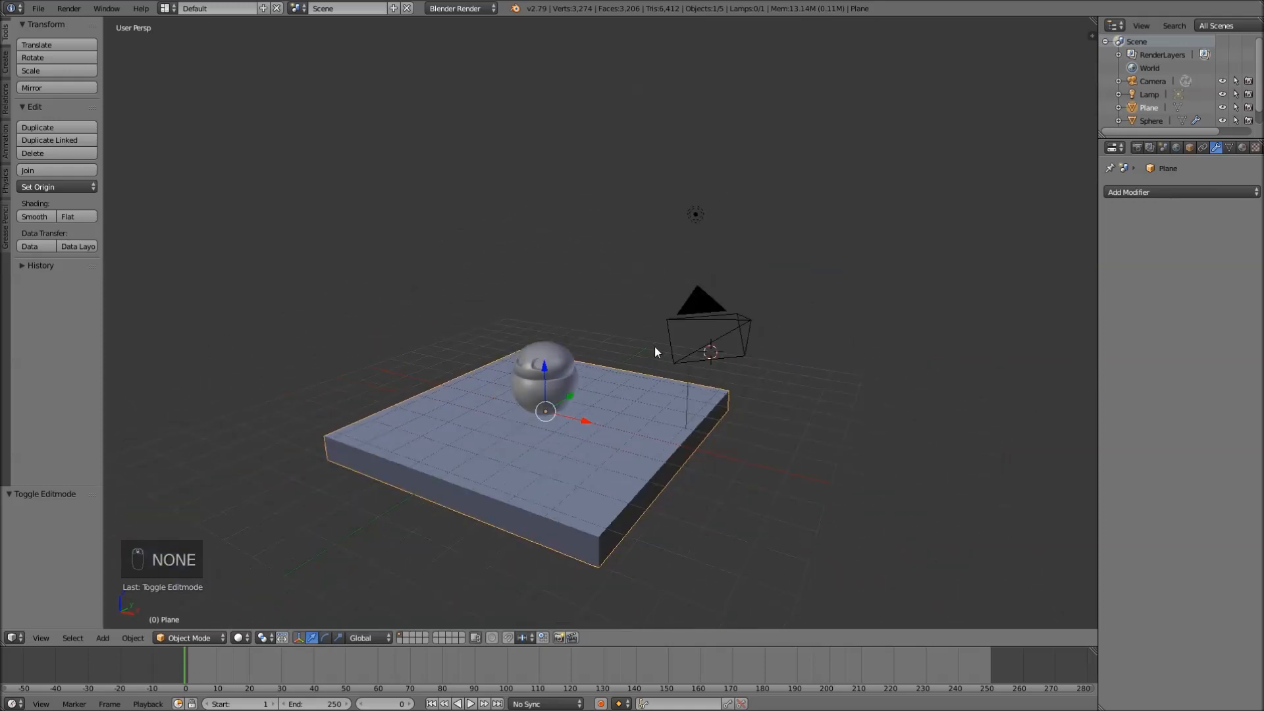
pyautogui.hotkey('shift', 'd')
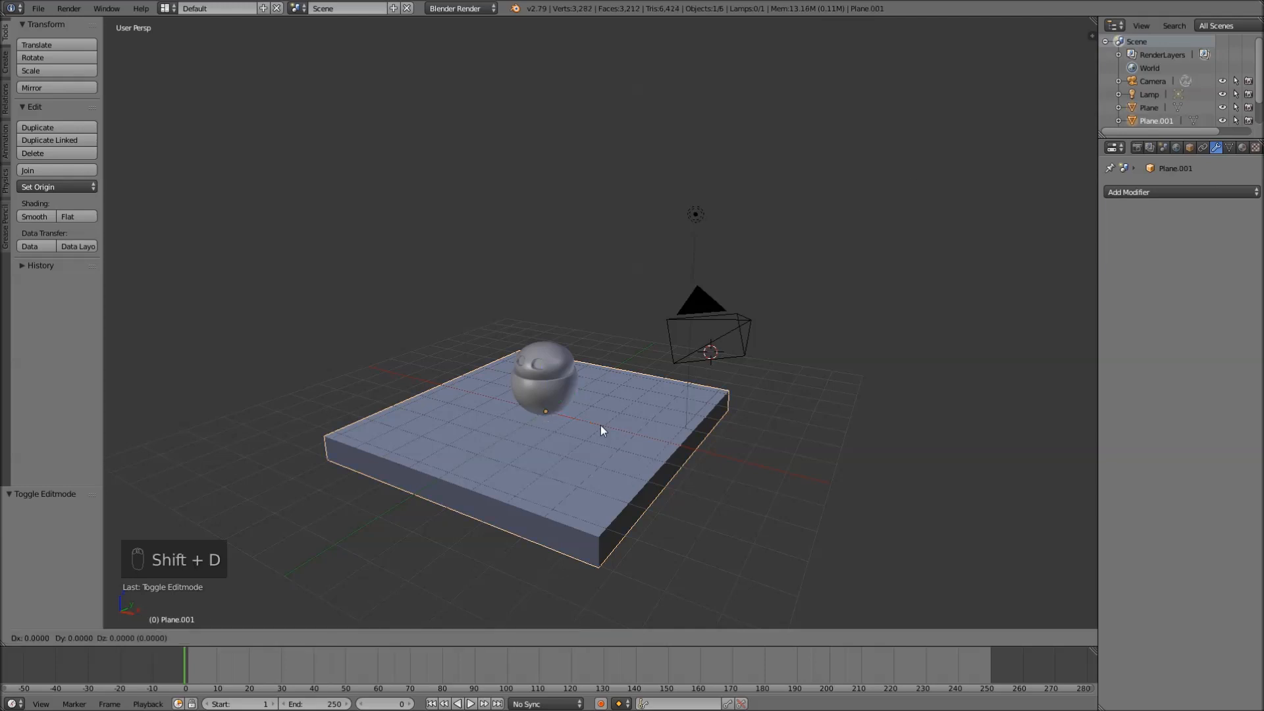
pyautogui.press('y')
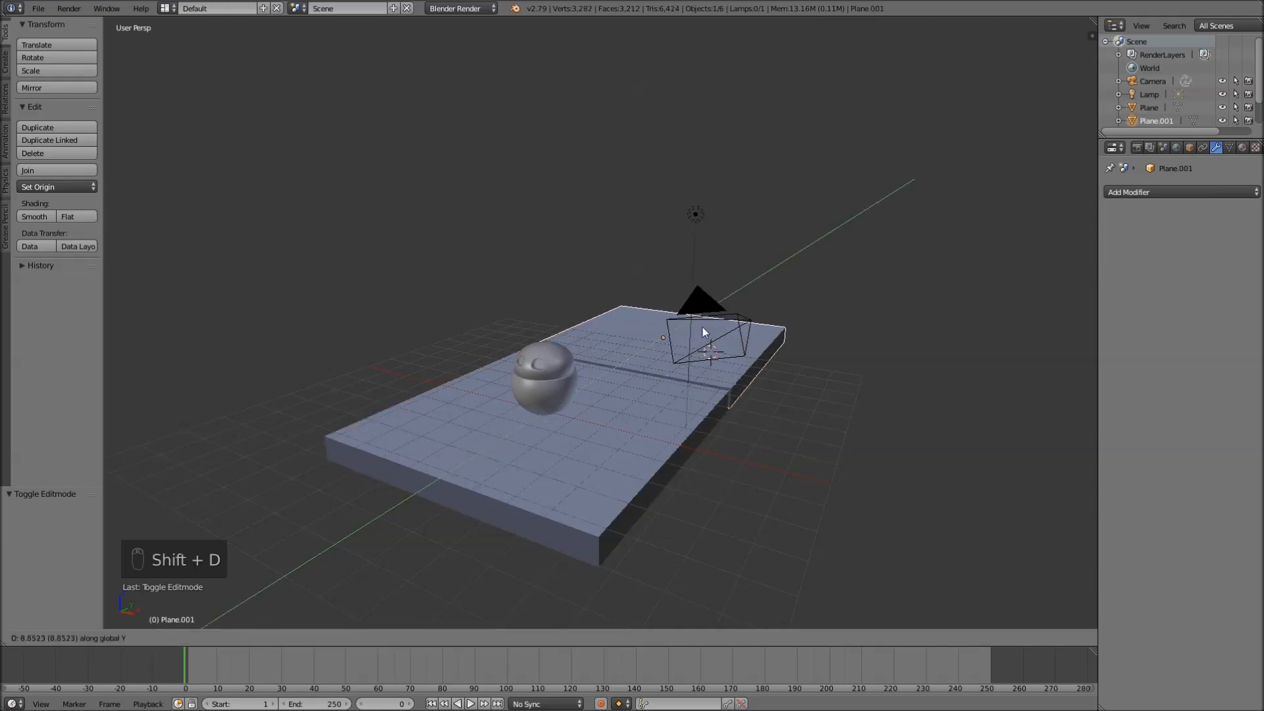
pyautogui.click(703, 336)
# - Try moving the original platform's front upper corner vertex in Edit Mode, and cancel the move
pyautogui.moveTo(678, 423); pyautogui.dragTo(668, 436, button='middle')
pyautogui.rightClick(570, 494)
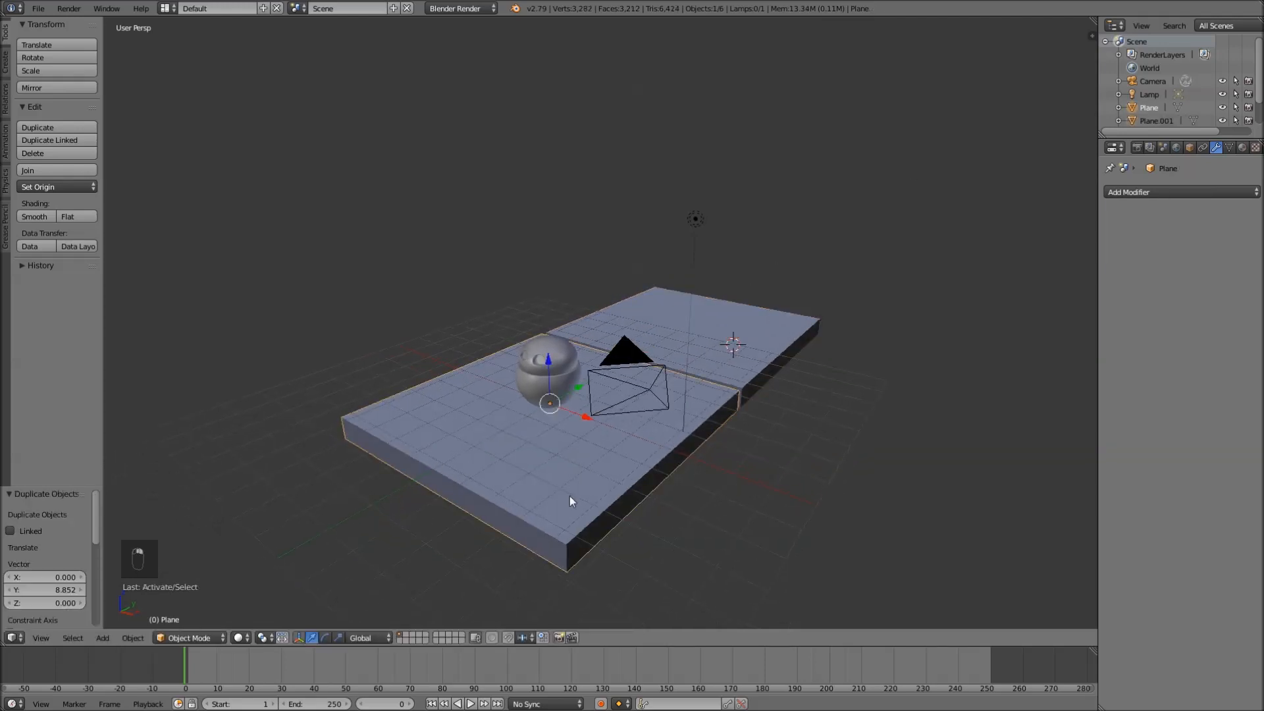
pyautogui.press('Tab')
pyautogui.rightClick(565, 530)
pyautogui.press('g')
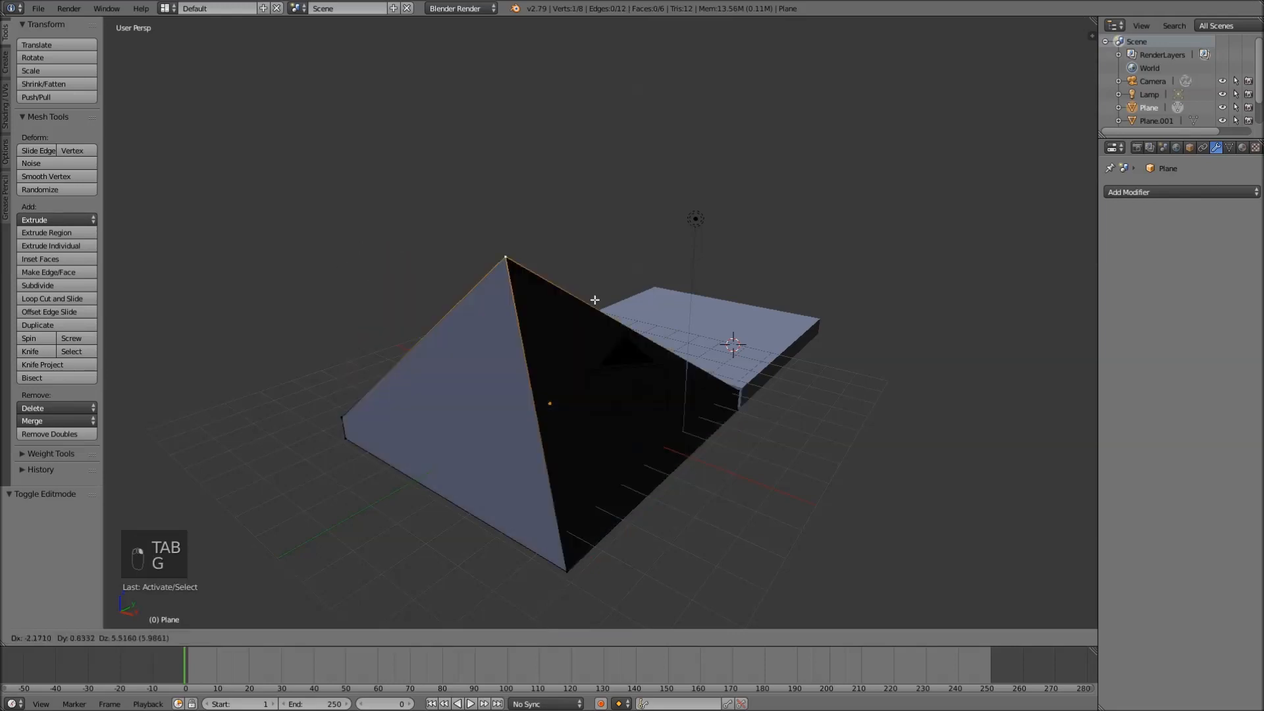
pyautogui.rightClick(558, 358)
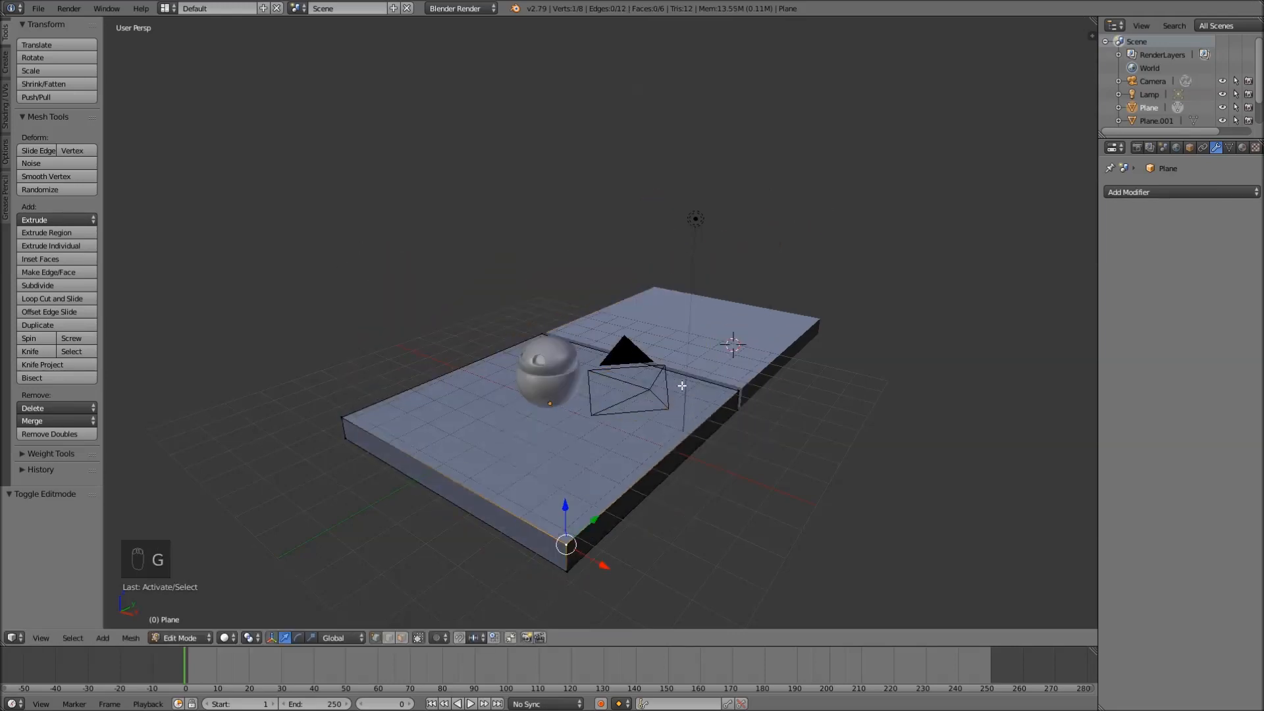
# - Return to Object Mode and delete the duplicated platform
pyautogui.press('Tab')
pyautogui.rightClick(754, 348)
pyautogui.press('x')
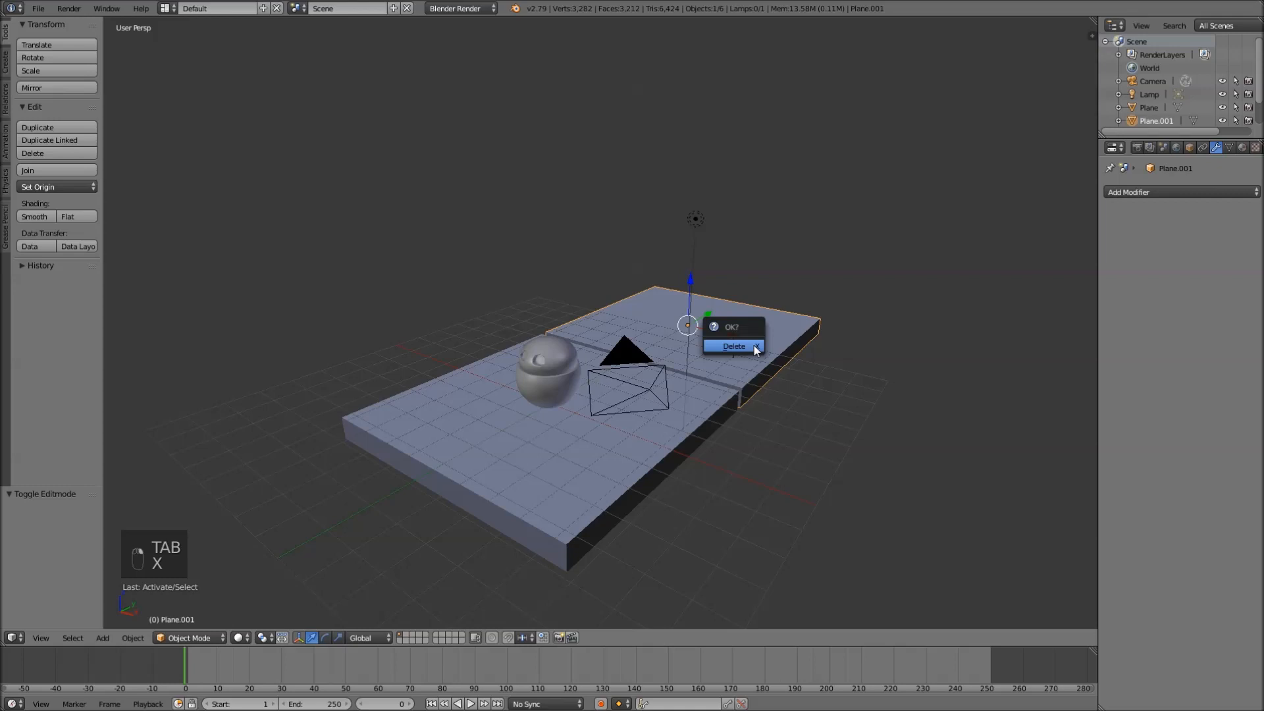
pyautogui.click(754, 347)
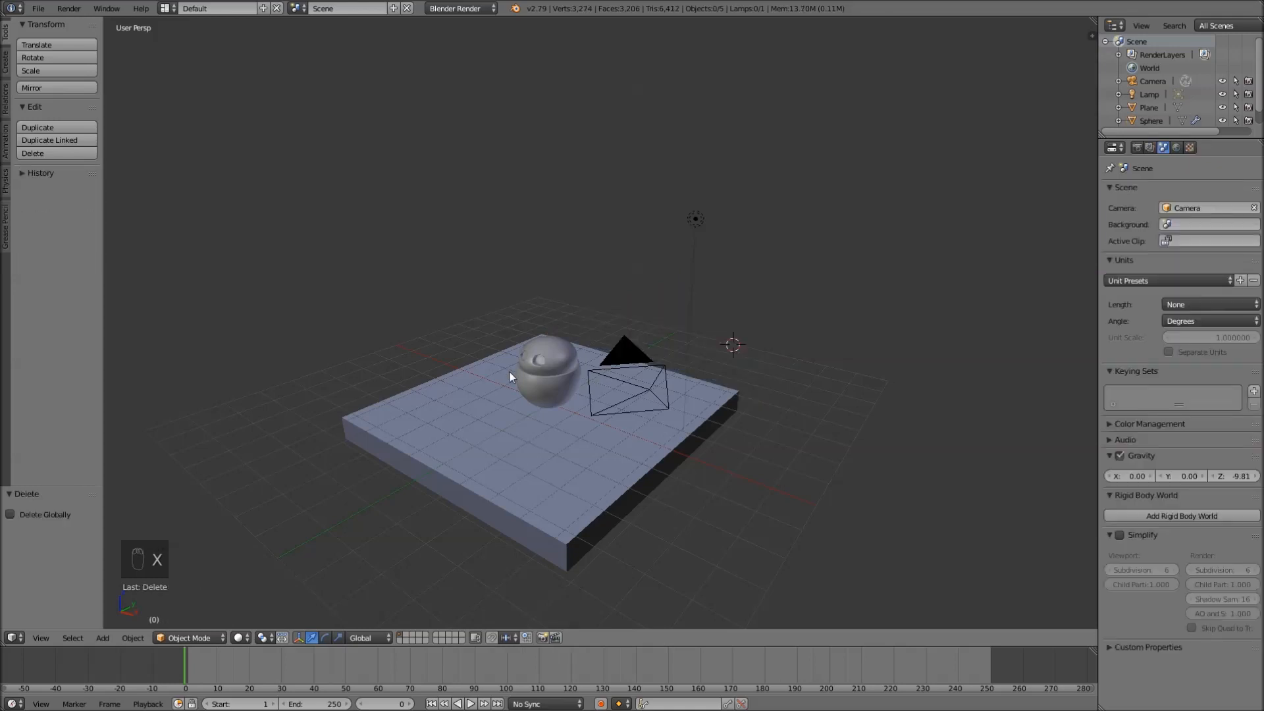
# - Select the platform and add an Array modifier to it
pyautogui.rightClick(563, 427)
pyautogui.click(1171, 190)
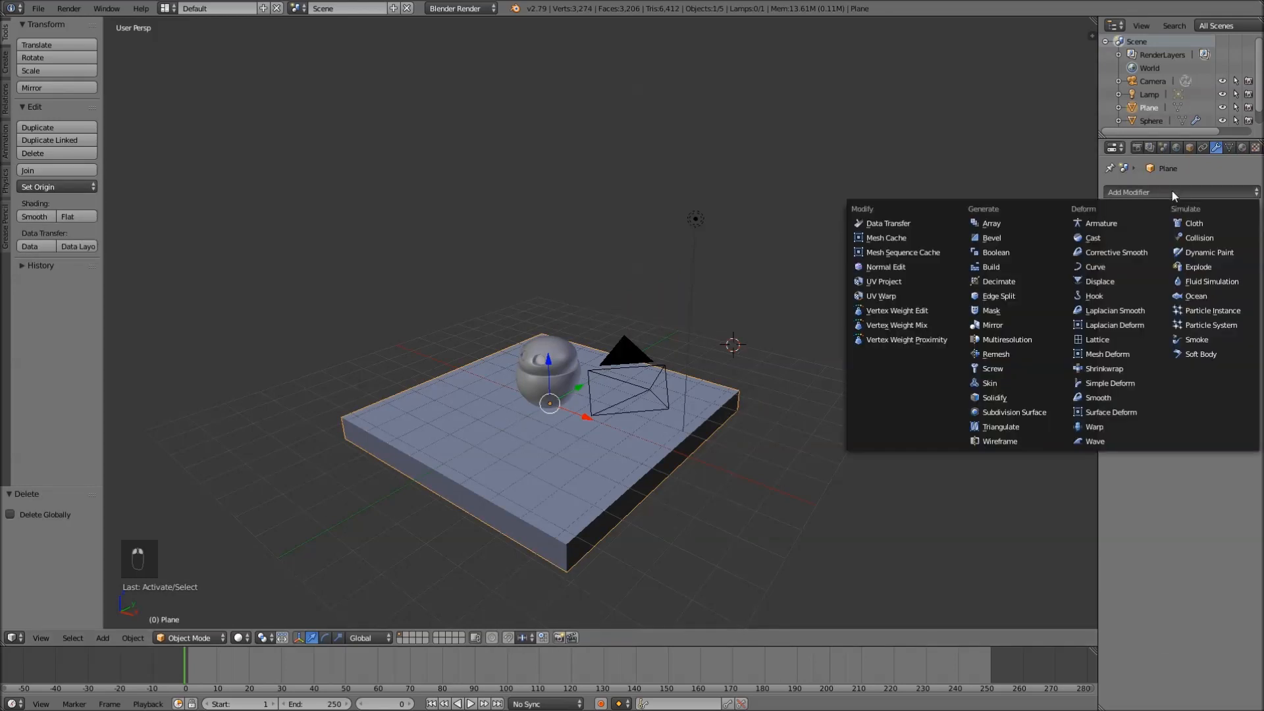
pyautogui.click(1032, 228)
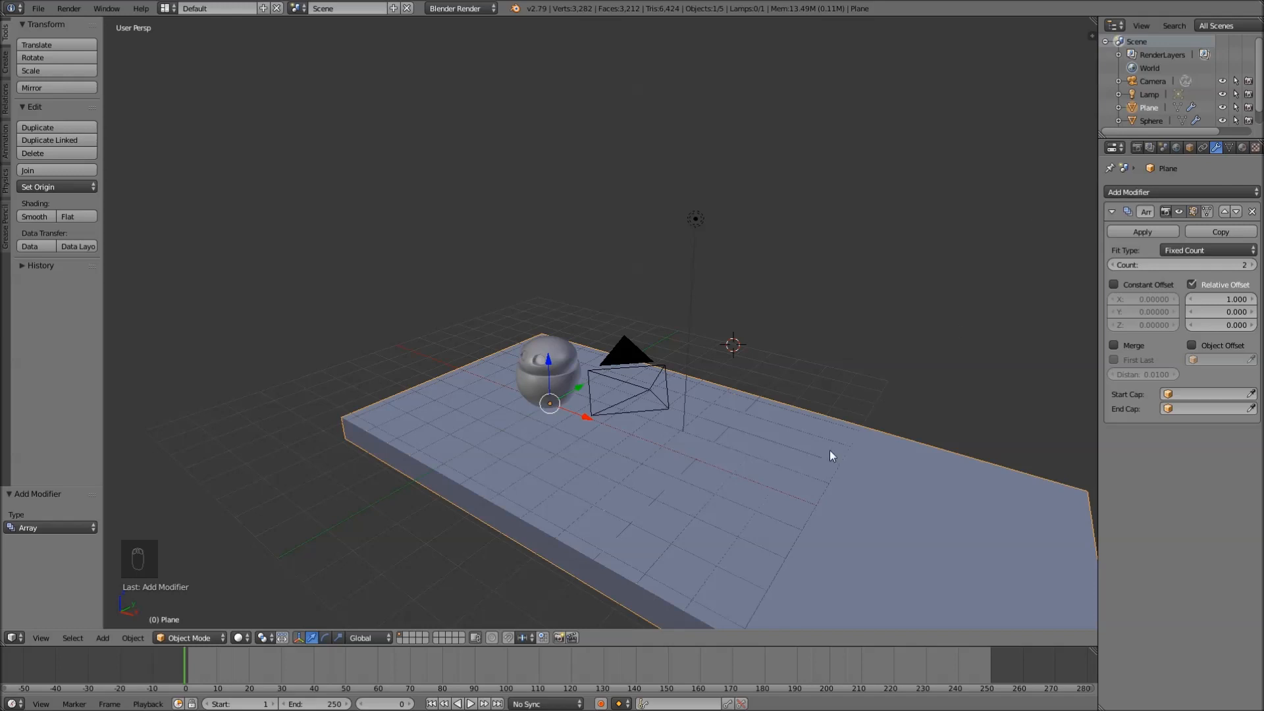
pyautogui.scroll(-3, 802, 464)
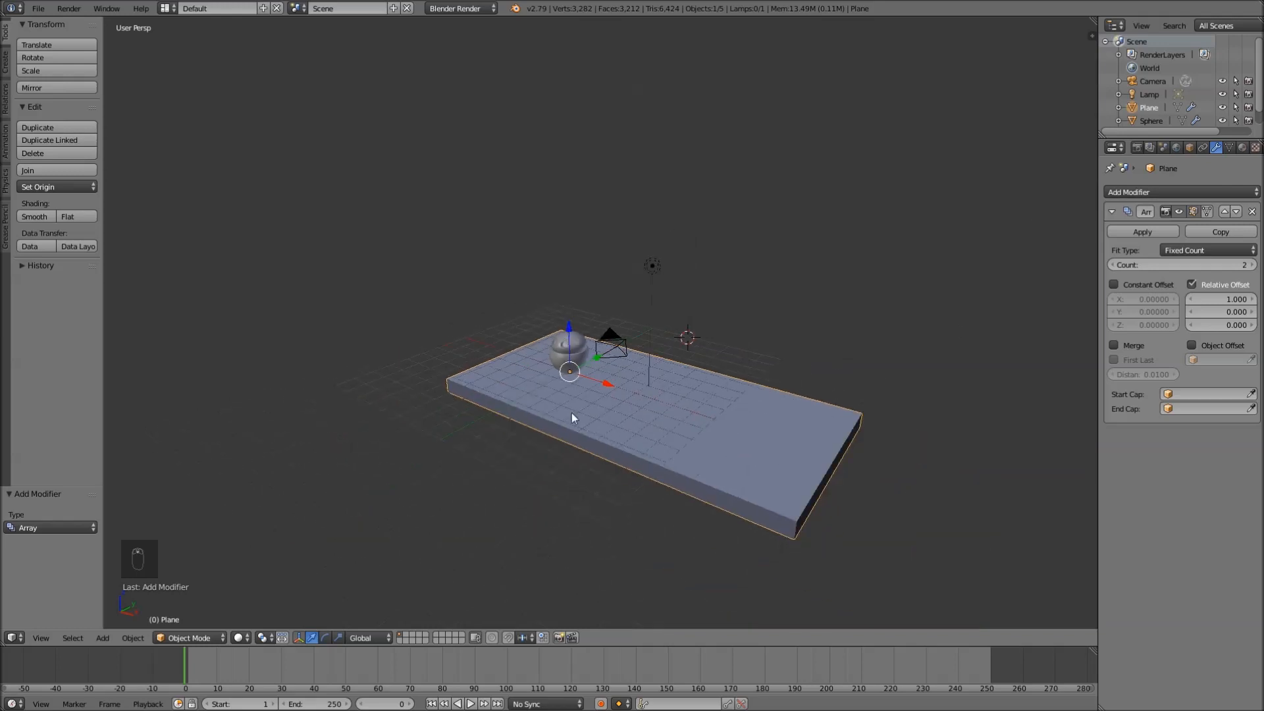
pyautogui.scroll(4, 620, 433)
pyautogui.scroll(-4, 576, 429)
# - Try moving the platform's upper corner vertex in Edit Mode, cancel the move, and return to Object Mode
pyautogui.press('Tab')
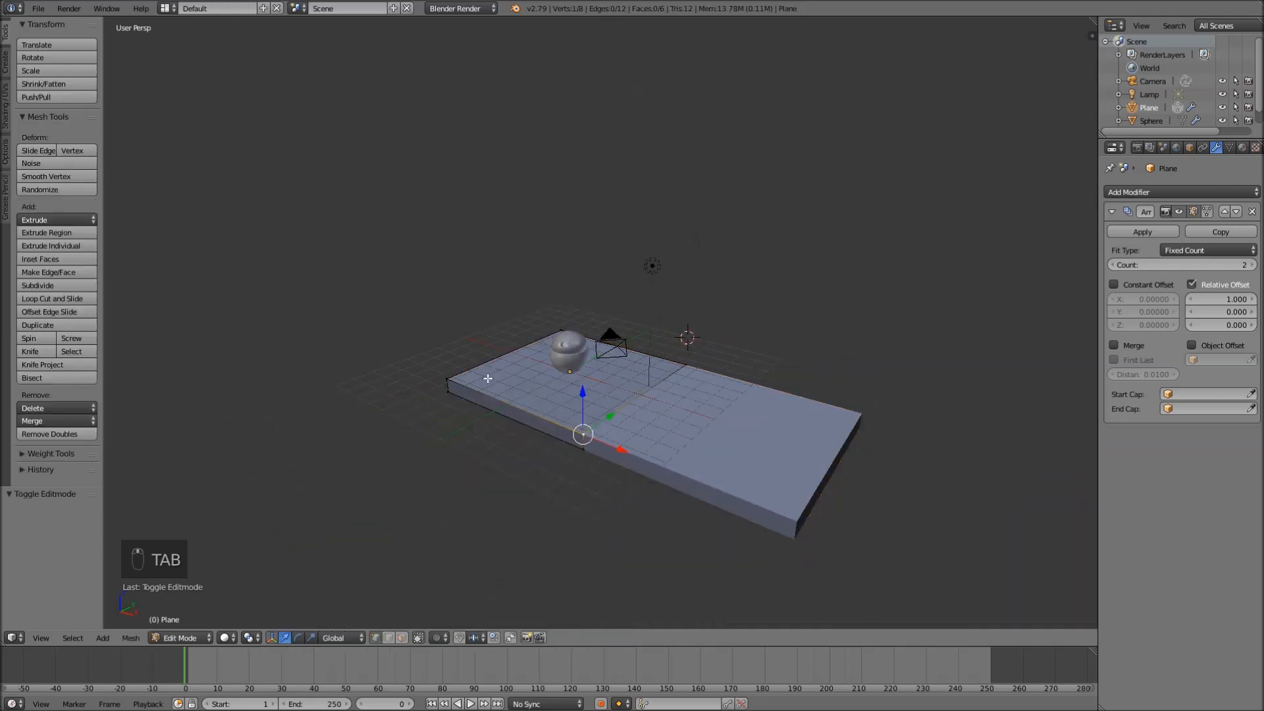
pyautogui.scroll(3, 593, 440)
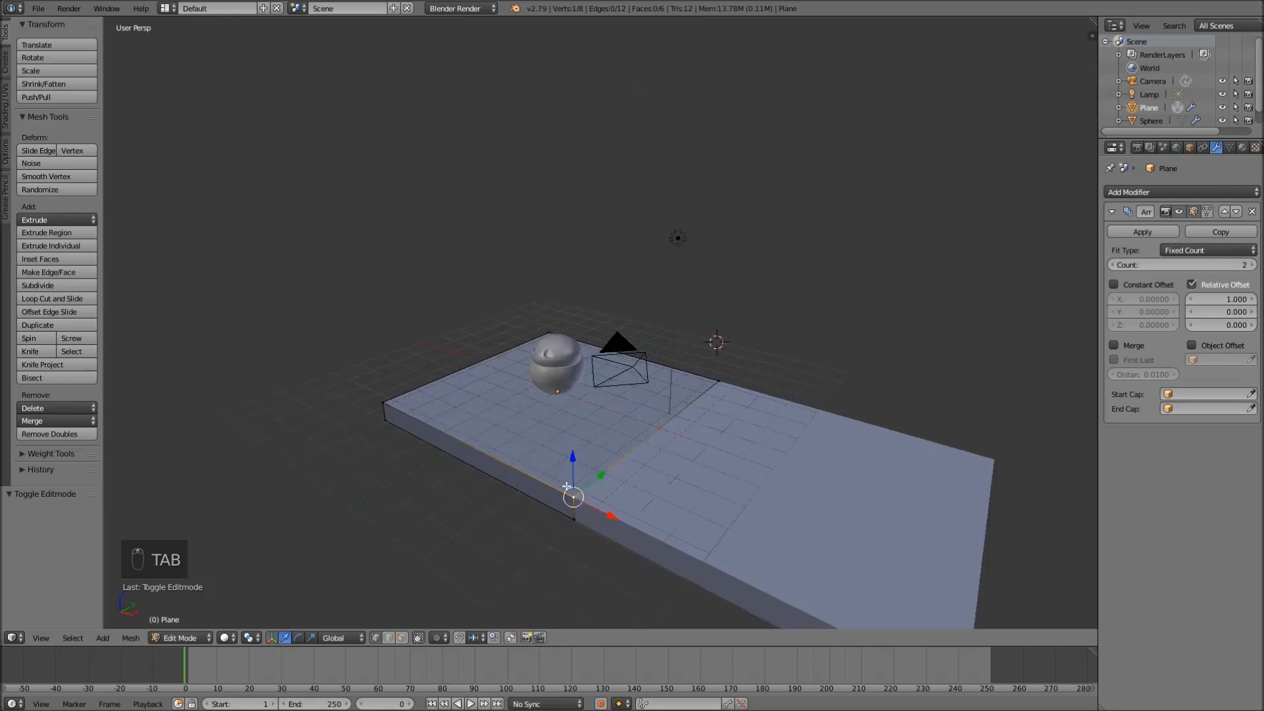
pyautogui.rightClick(385, 397)
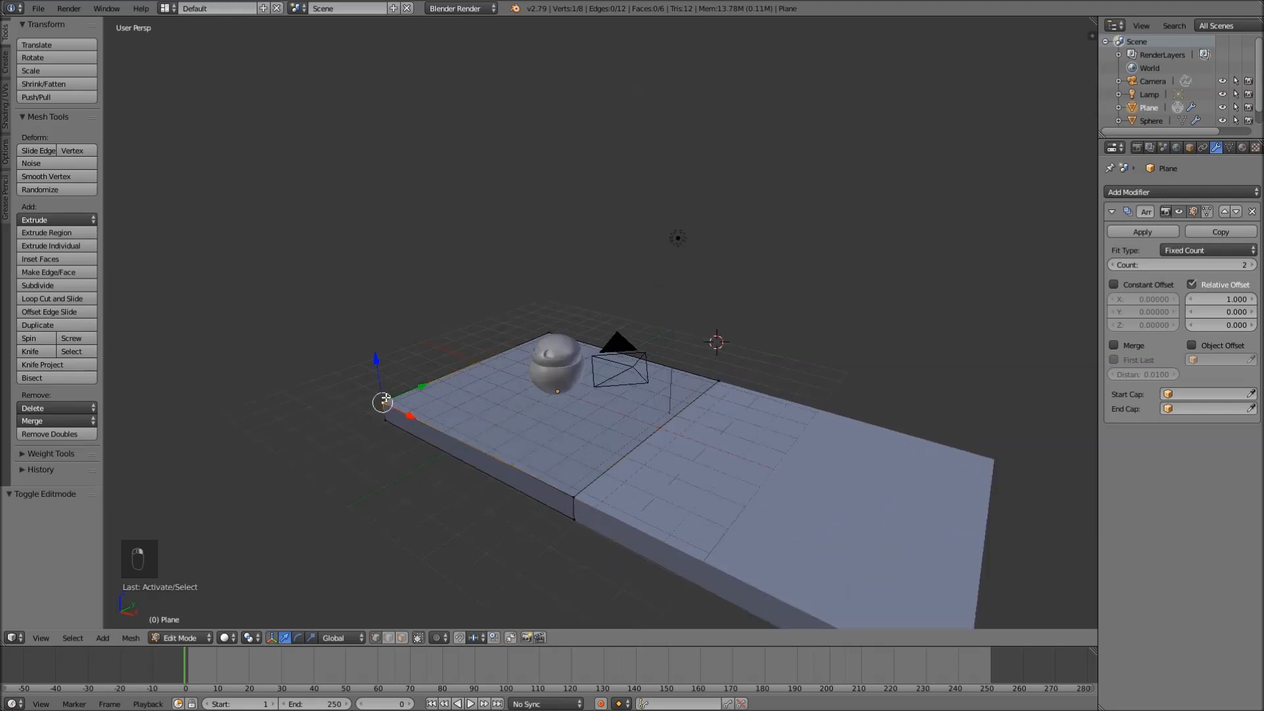
pyautogui.press('g')
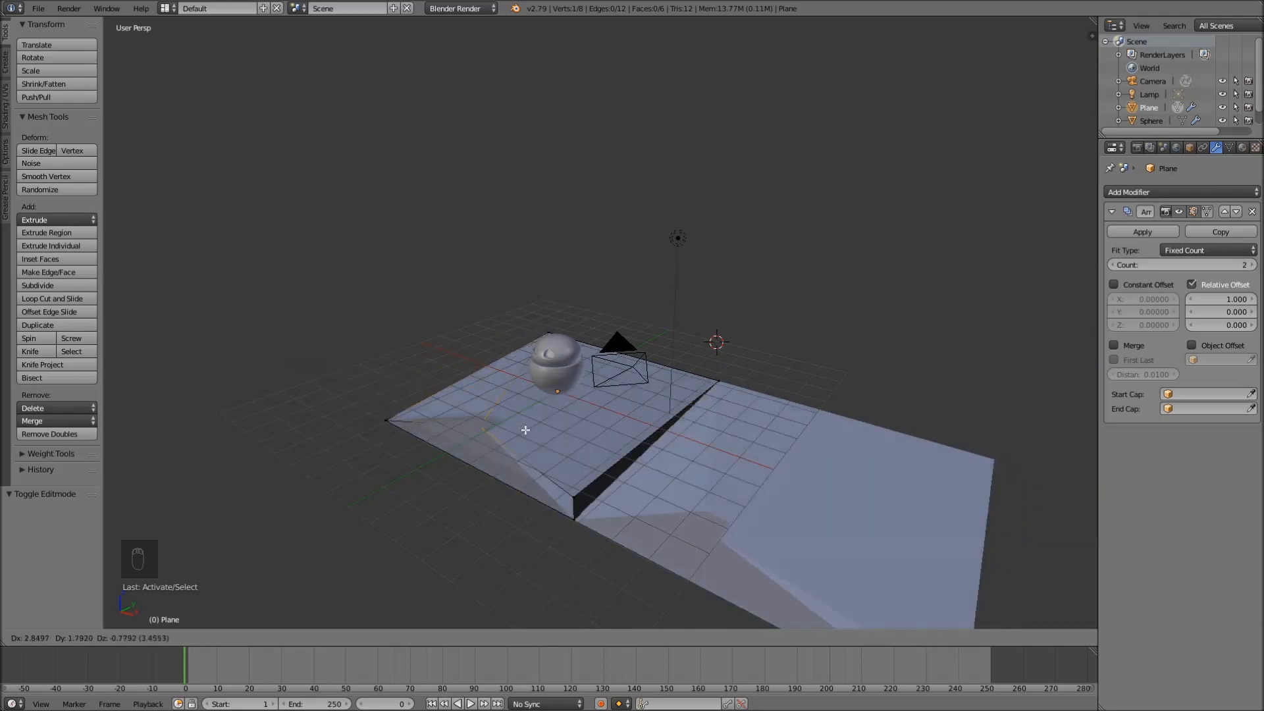
pyautogui.rightClick(674, 345)
pyautogui.press('Tab')
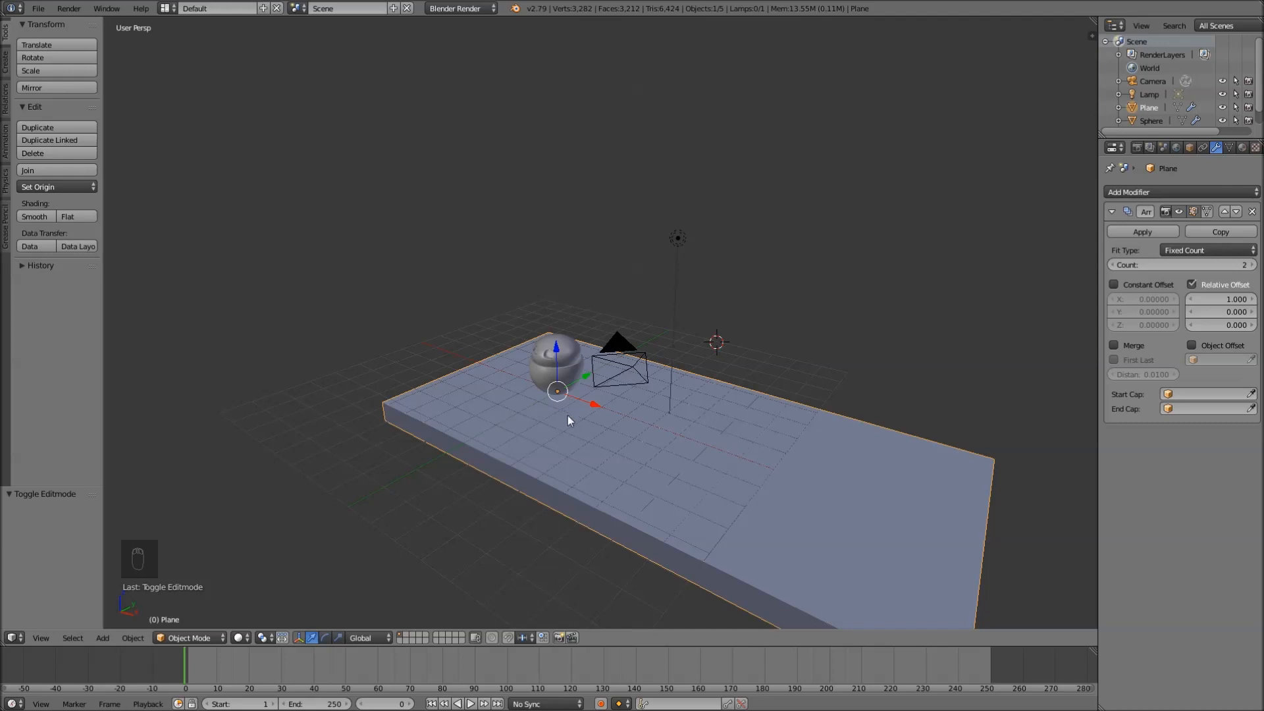
# - Check the mesh of the character's head in Edit Mode and return to Object Mode
pyautogui.scroll(5, 559, 420)
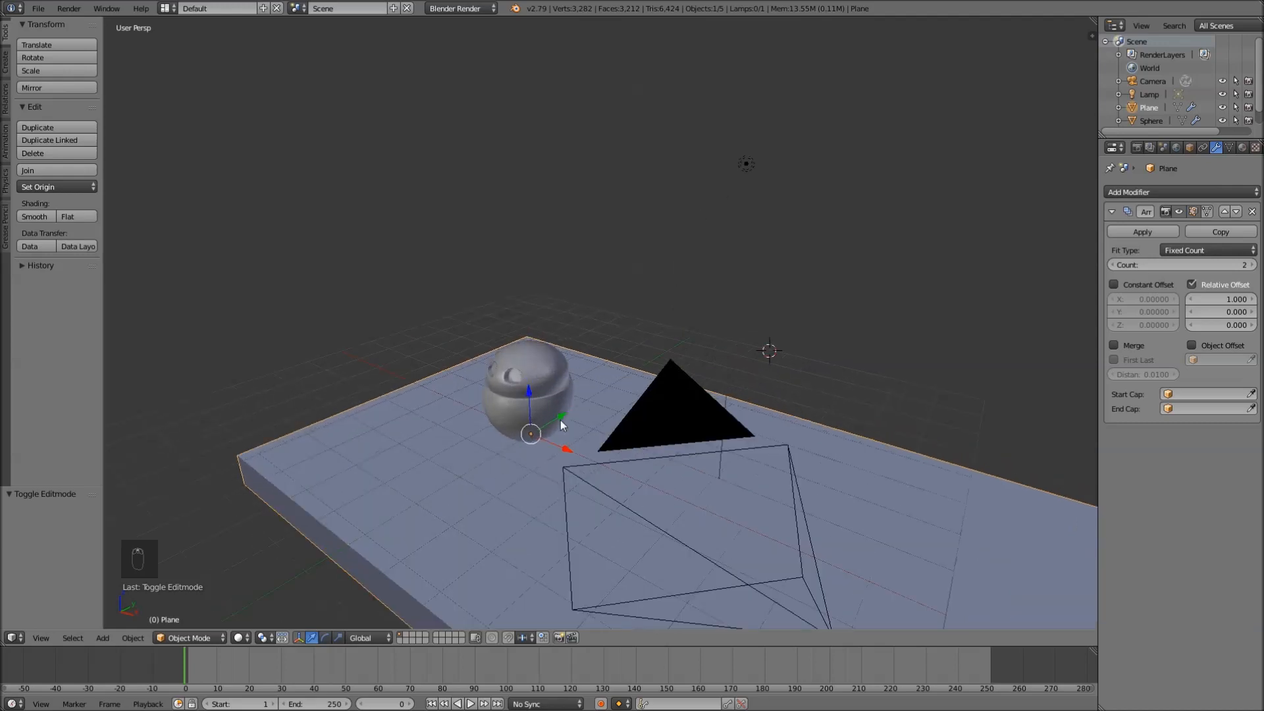
pyautogui.rightClick(520, 382)
pyautogui.press('Tab')
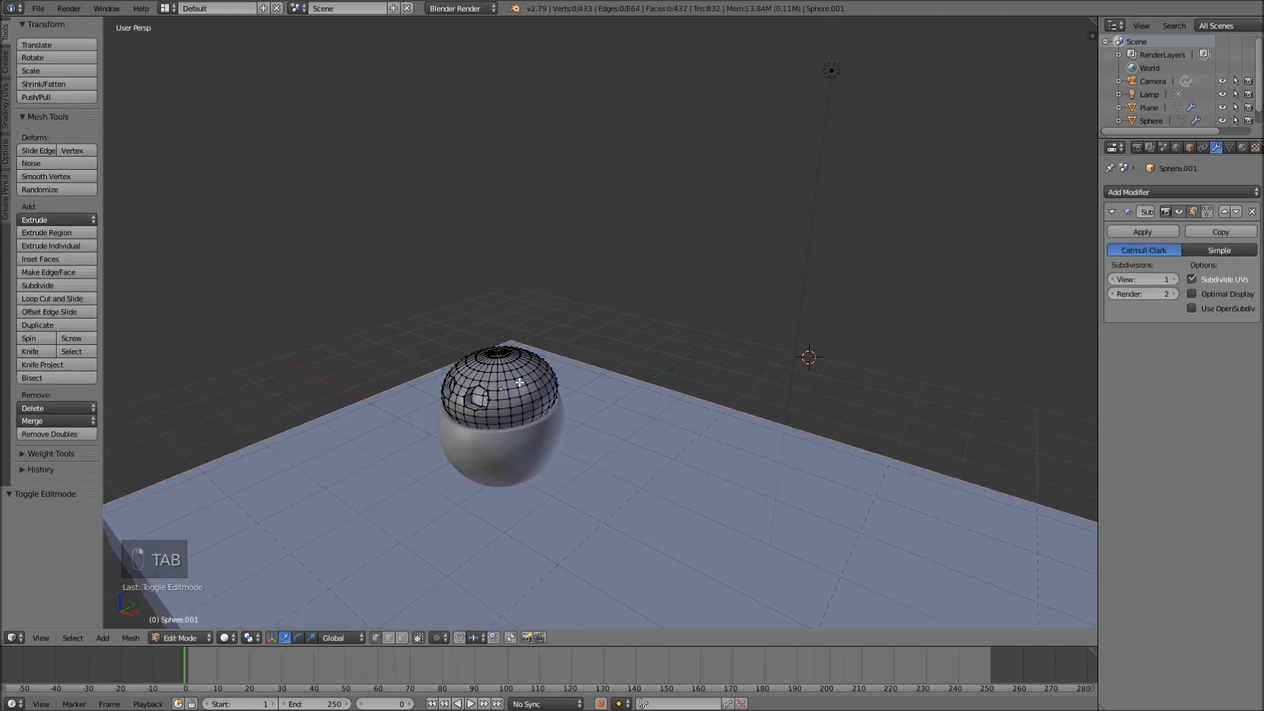
pyautogui.press('Tab')
# - Select the platform and set its Array modifier's relative offset to 0 on X and 1 on Y
pyautogui.rightClick(693, 454)
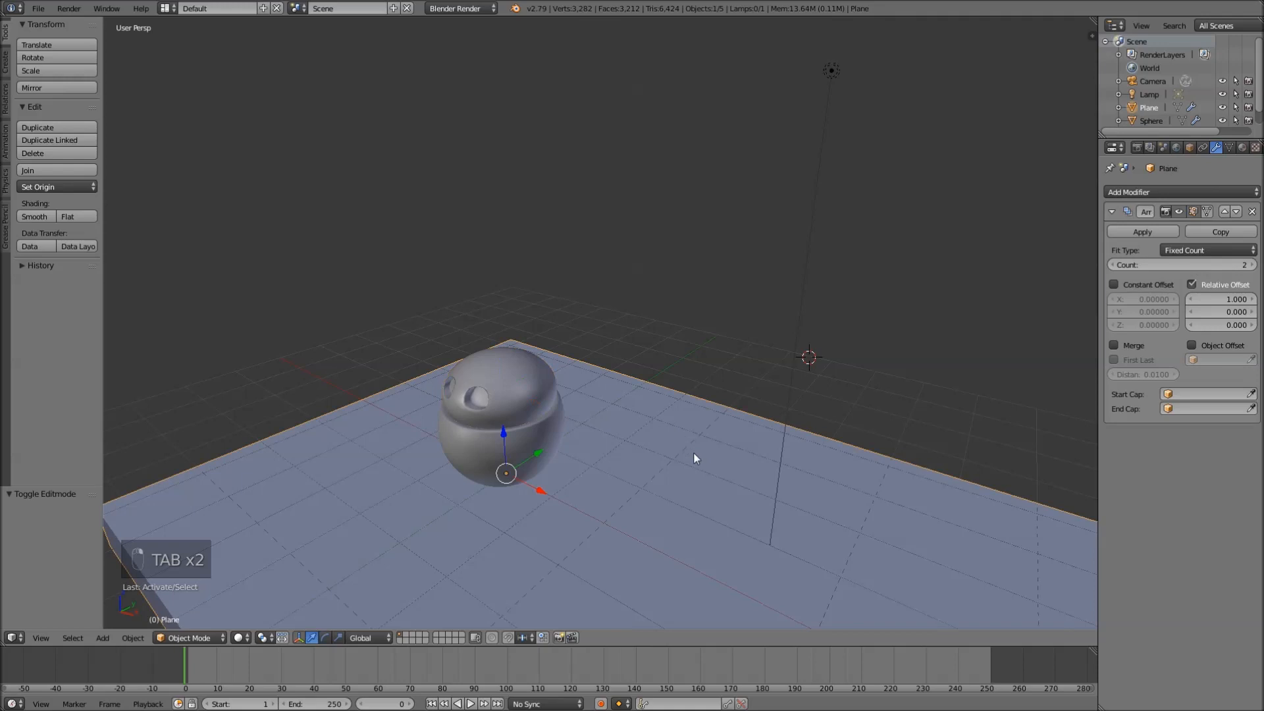
pyautogui.moveTo(693, 454); pyautogui.dragTo(729, 415, button='middle')
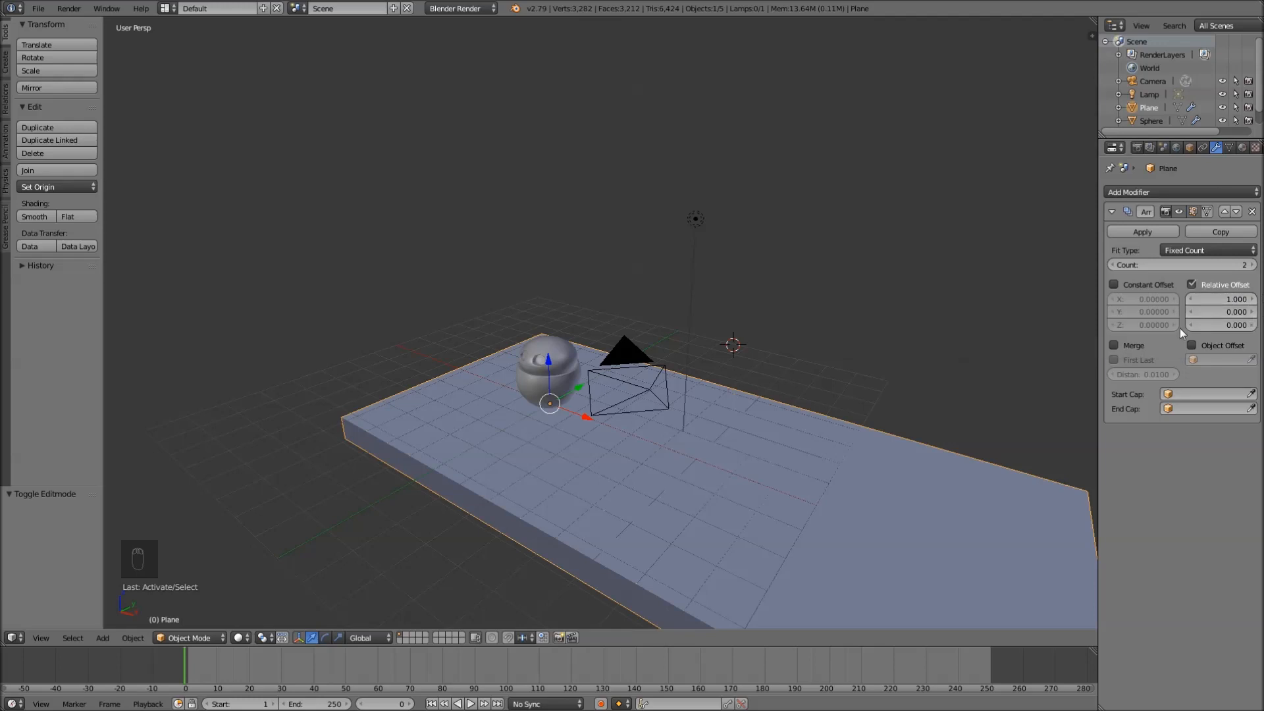
pyautogui.click(1223, 300)
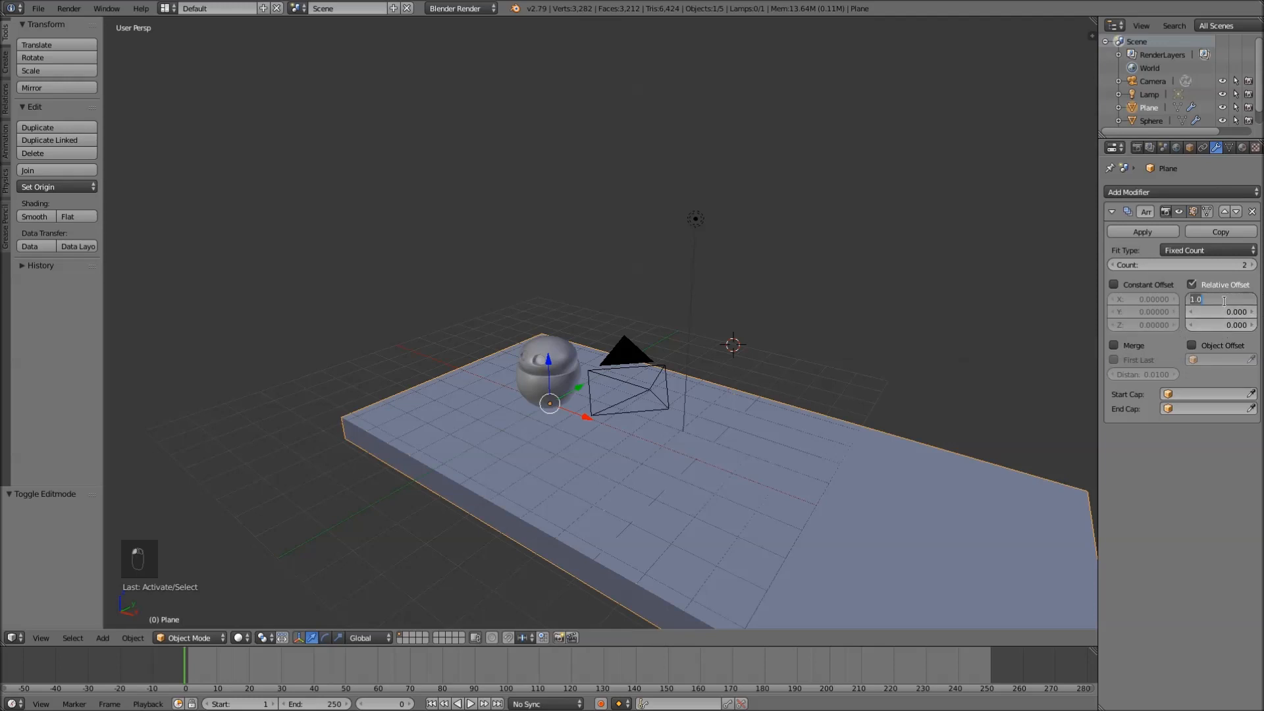
pyautogui.write('0')
pyautogui.press('Return')
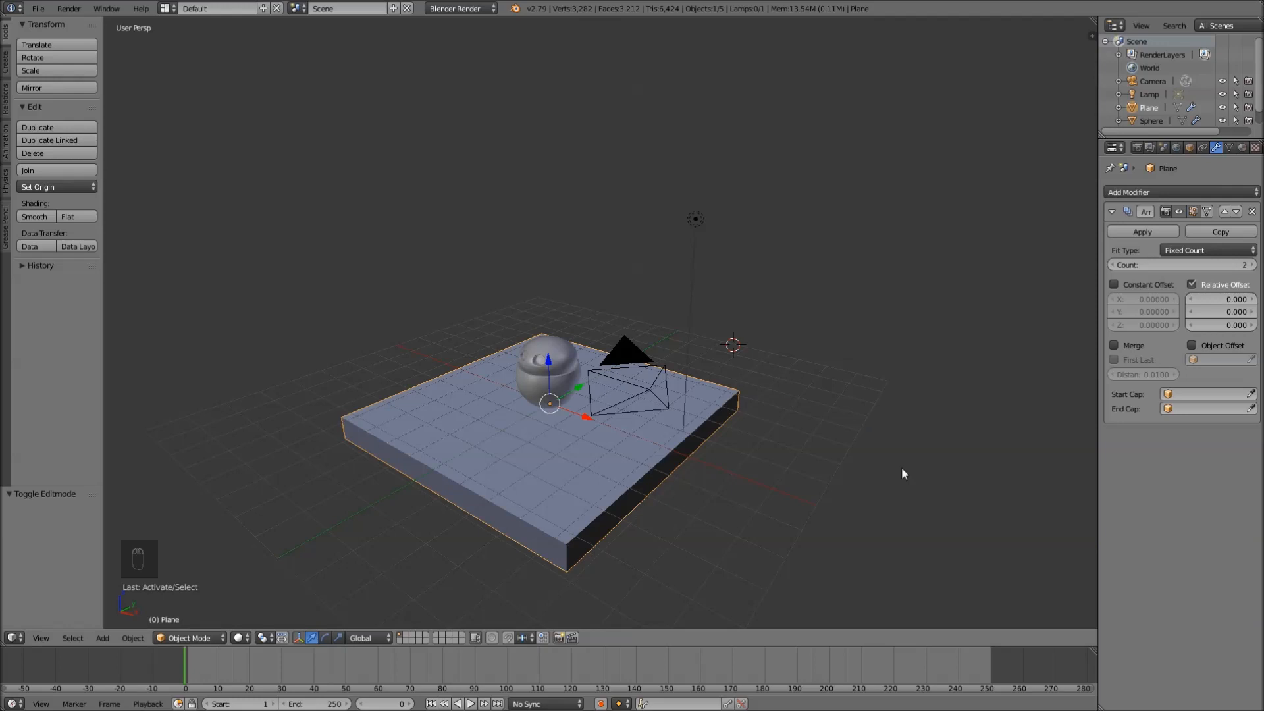
pyautogui.click(1213, 310)
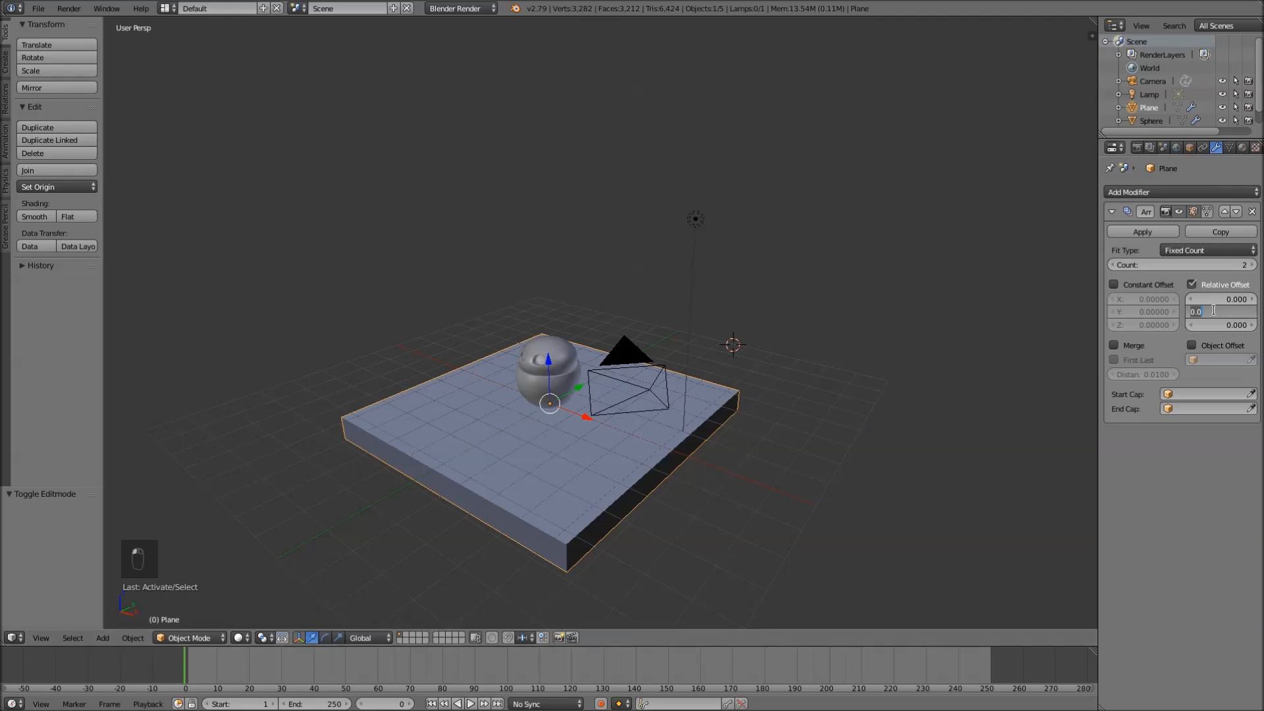
pyautogui.write('1')
pyautogui.press('Return')
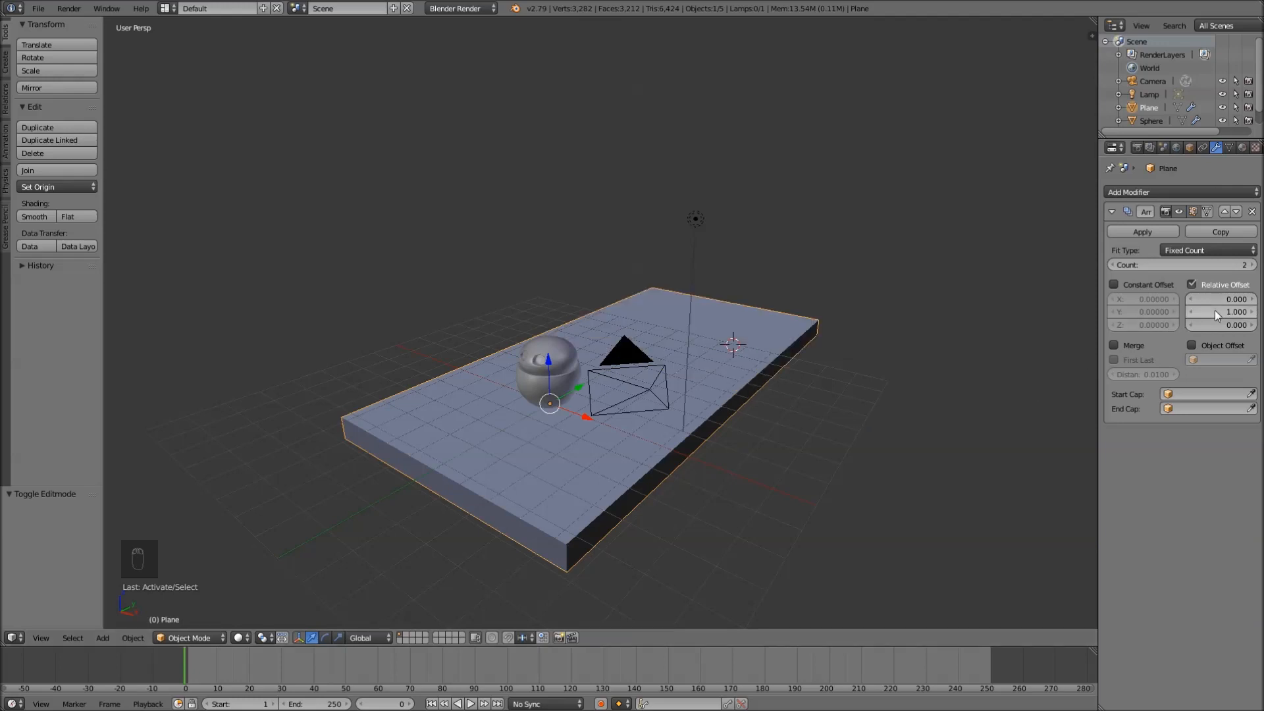
# - Increase the platform Array's relative Y offset to 1.1
pyautogui.moveTo(596, 396); pyautogui.dragTo(520, 359, button='middle')
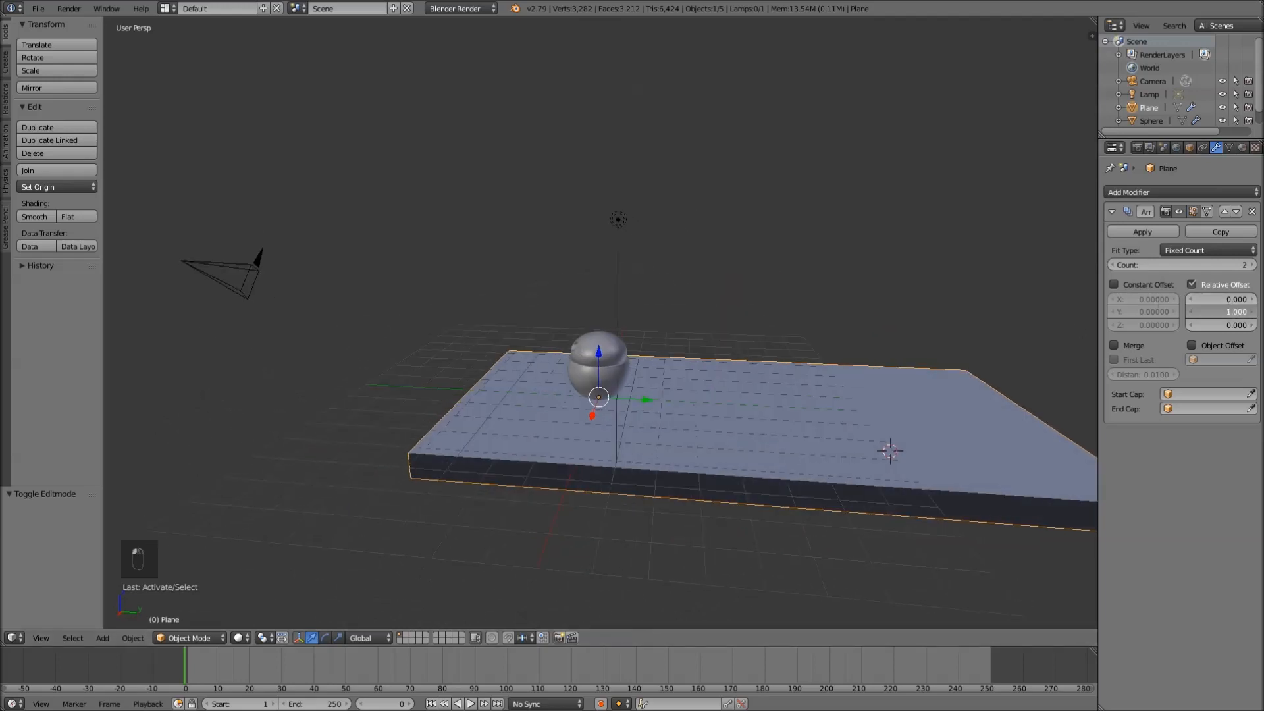
pyautogui.click(1251, 311)
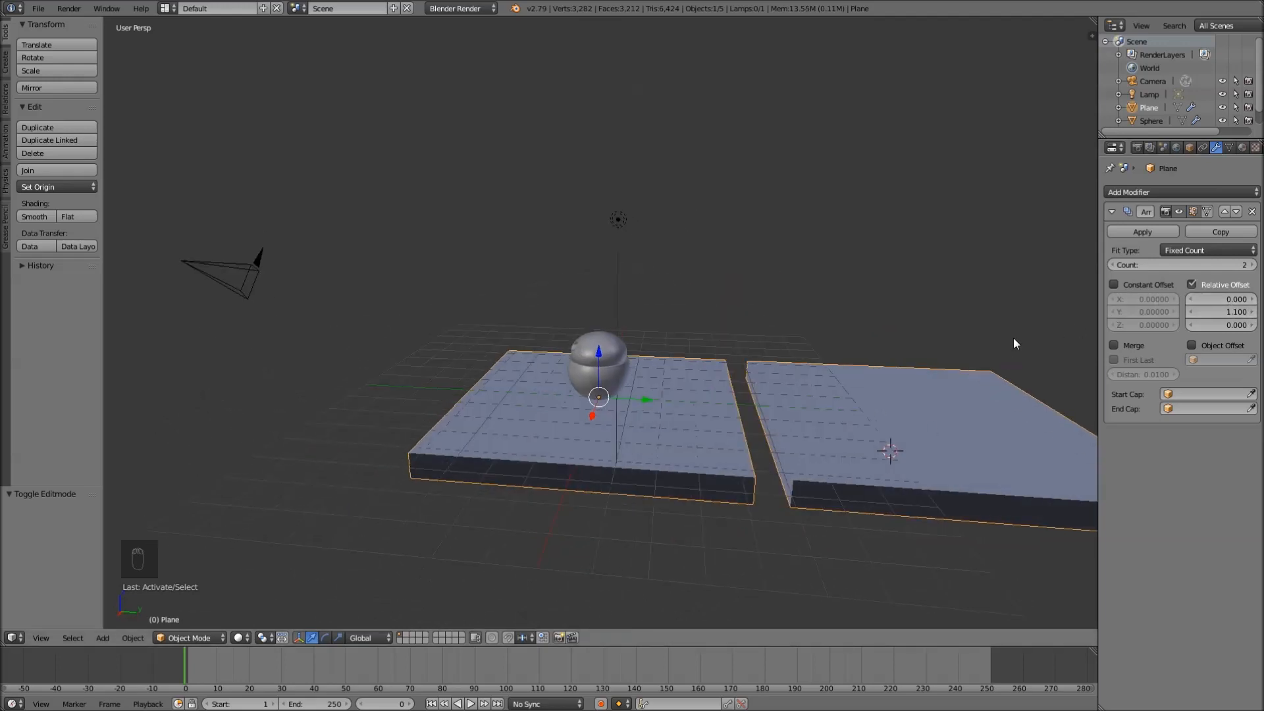
pyautogui.scroll(-4, 997, 349)
pyautogui.scroll(3, 997, 350)
pyautogui.keyDown('shift'); pyautogui.moveTo(977, 347); pyautogui.dragTo(772, 337, button='middle'); pyautogui.keyUp('shift')
pyautogui.scroll(-3, 897, 343)
# - Set the platform's Array count to 4 and its relative Y offset to 1.0
pyautogui.click(1254, 265)
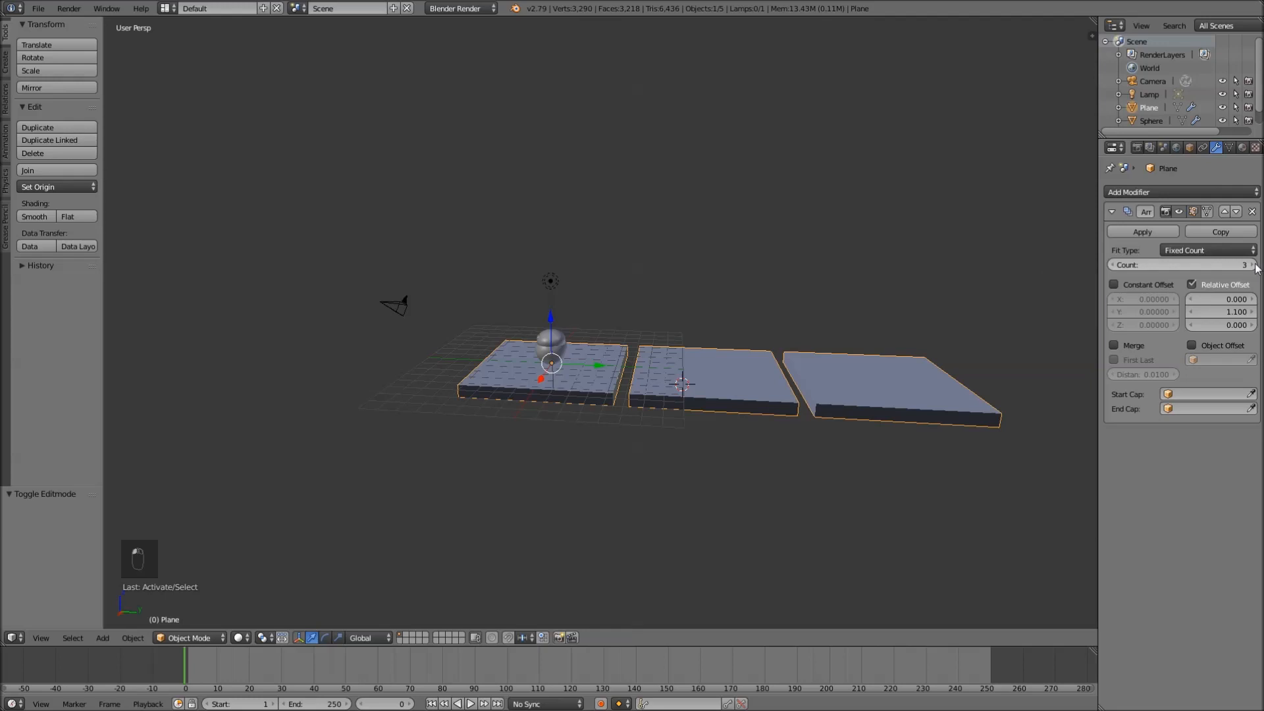
pyautogui.click(1255, 264)
pyautogui.moveTo(701, 396); pyautogui.dragTo(703, 405, button='middle')
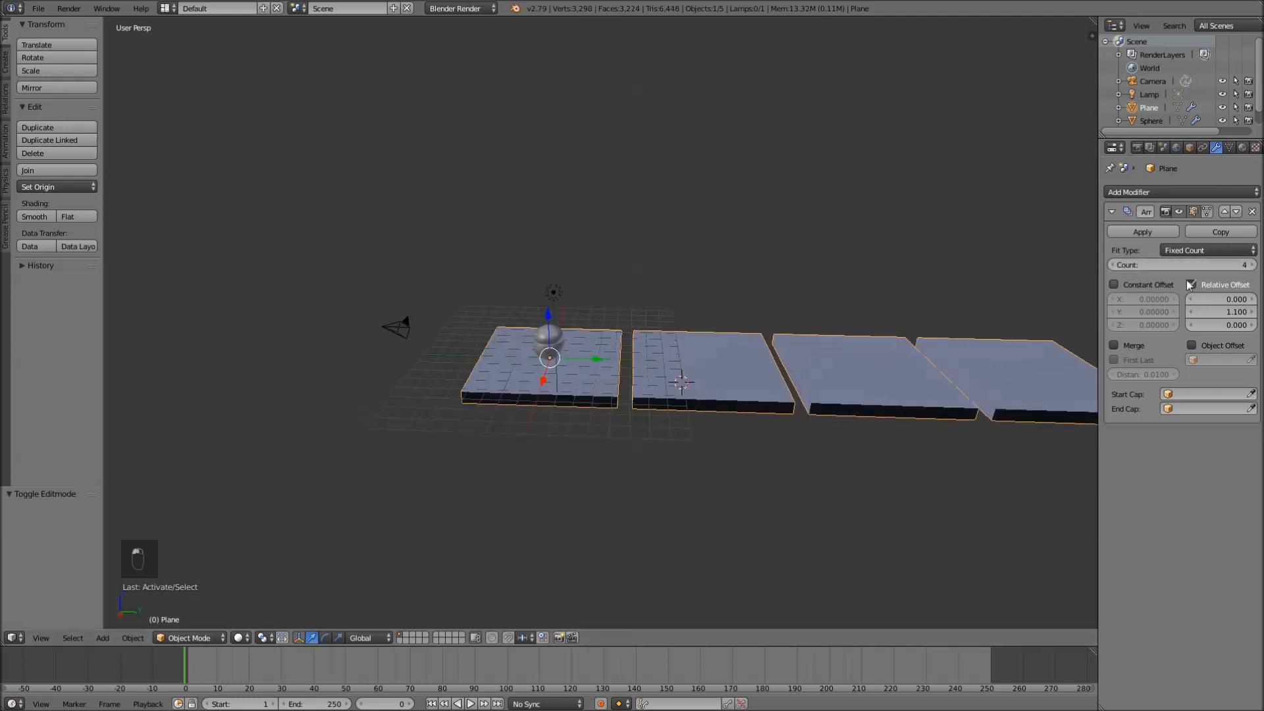
pyautogui.click(1193, 310)
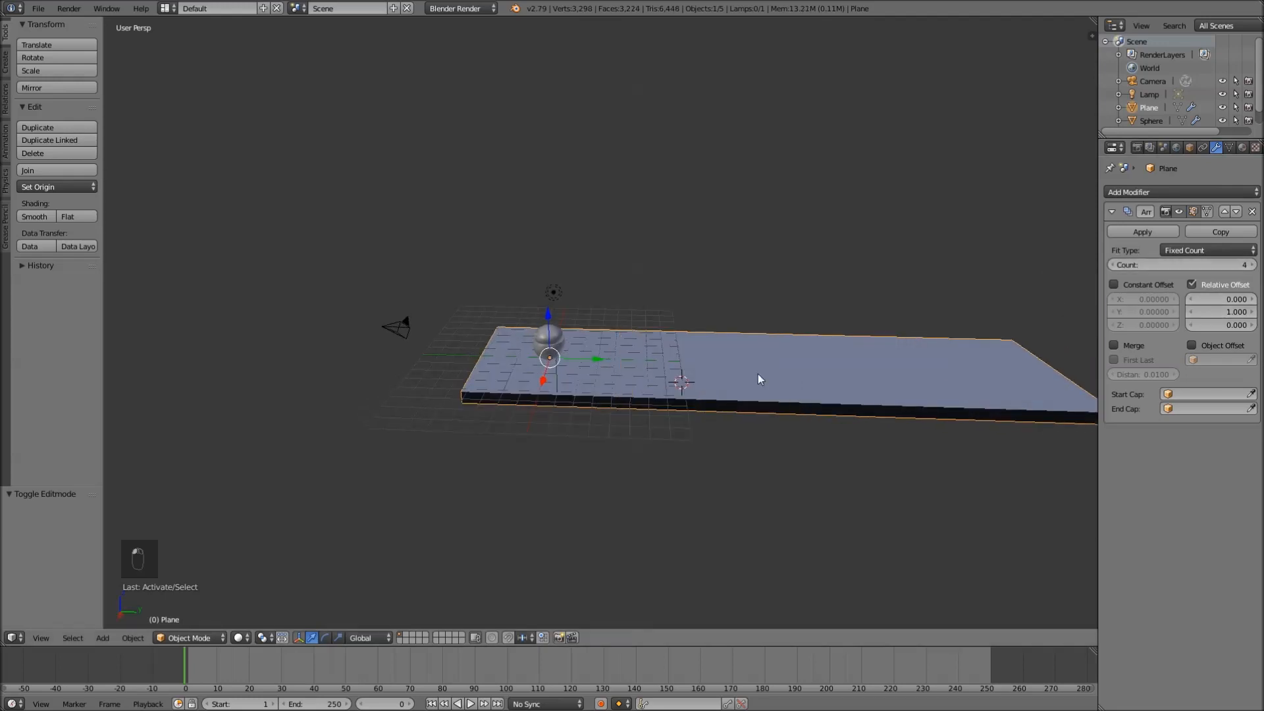
# - Try moving the arrayed platform's near corner vertex in Edit Mode, cancel it, and return to Object Mode
pyautogui.scroll(5, 622, 401)
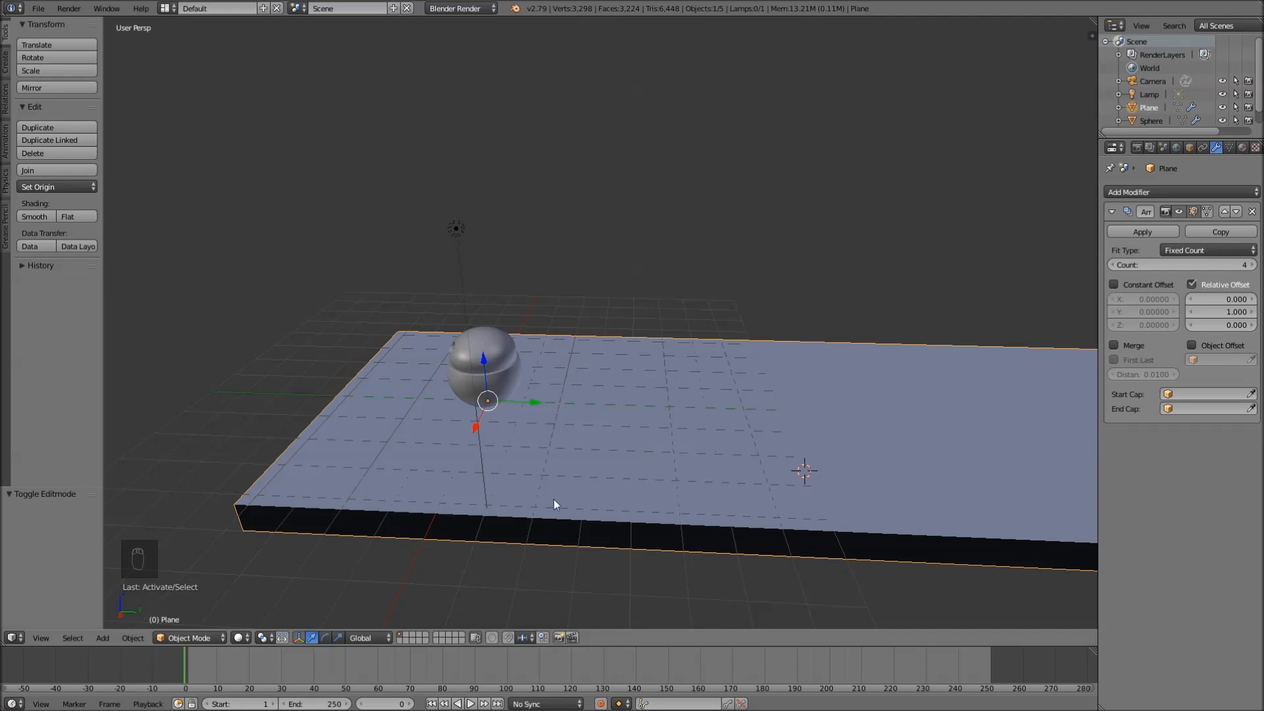
pyautogui.scroll(-3, 518, 496)
pyautogui.press('Tab')
pyautogui.scroll(-2, 513, 418)
pyautogui.rightClick(432, 404)
pyautogui.press('g')
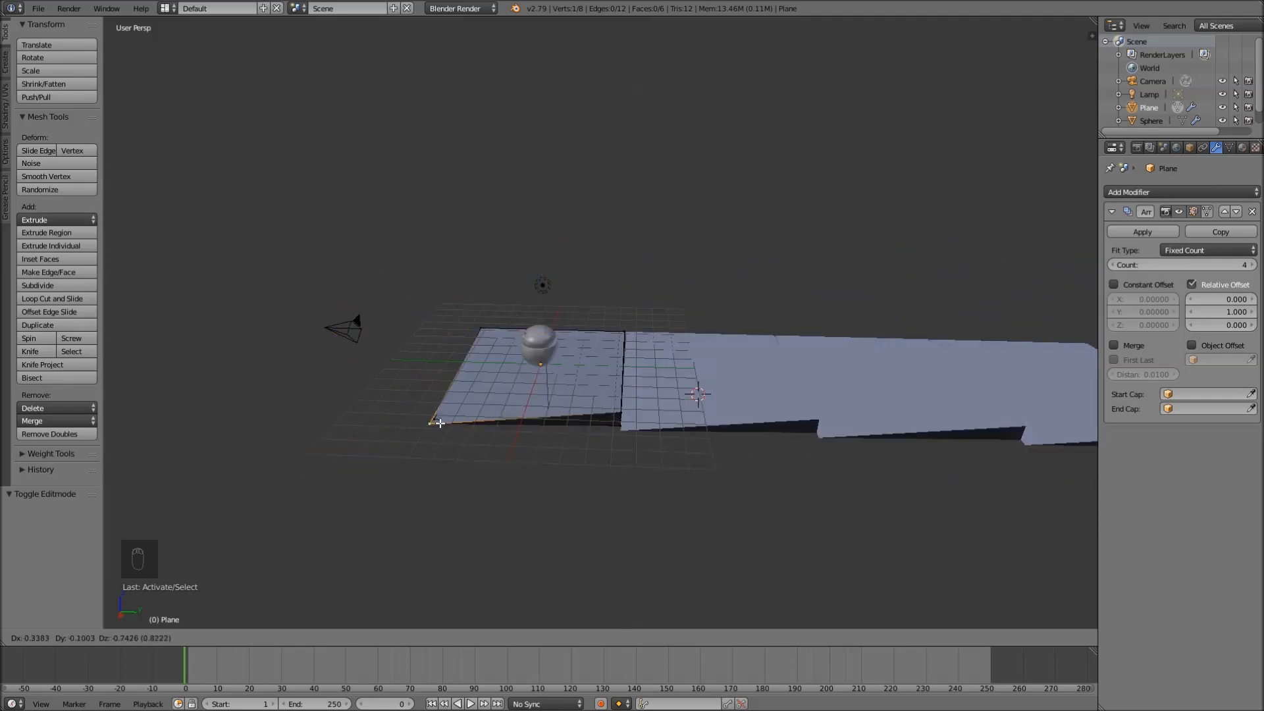
pyautogui.press('Escape')
pyautogui.scroll(3, 611, 407)
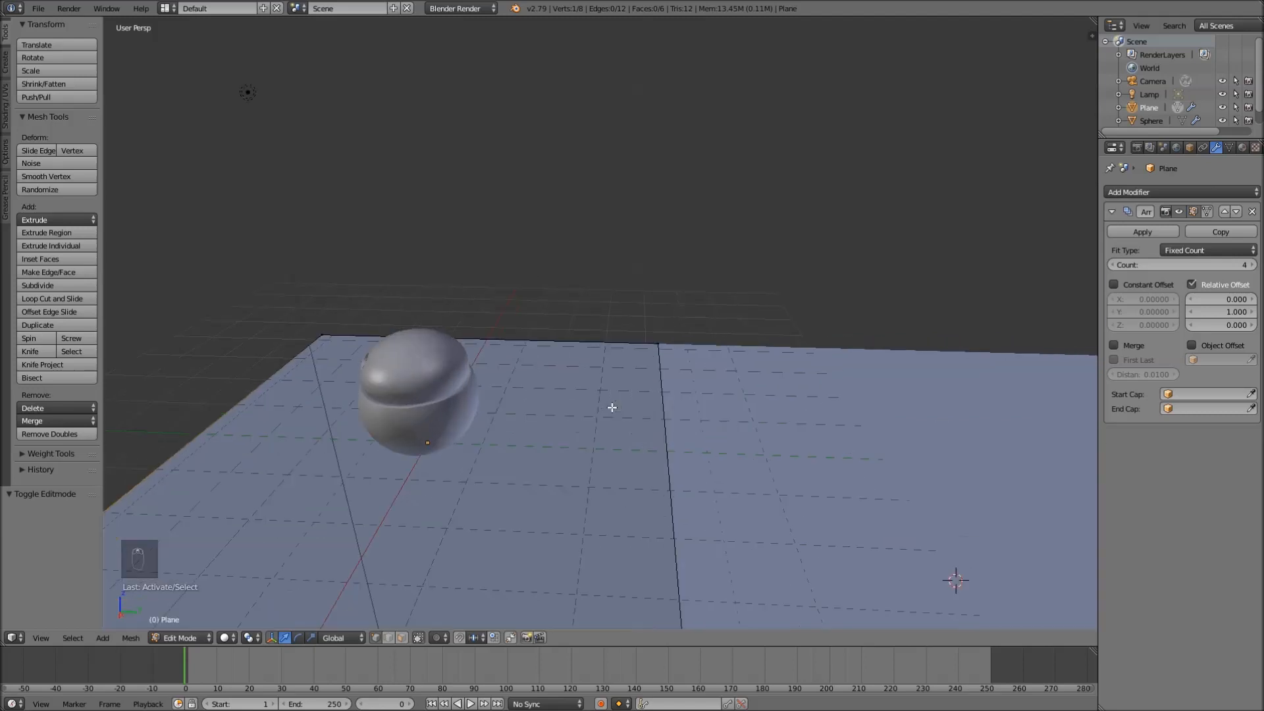
pyautogui.moveTo(551, 412); pyautogui.dragTo(694, 376, button='middle')
pyautogui.scroll(-3, 695, 380)
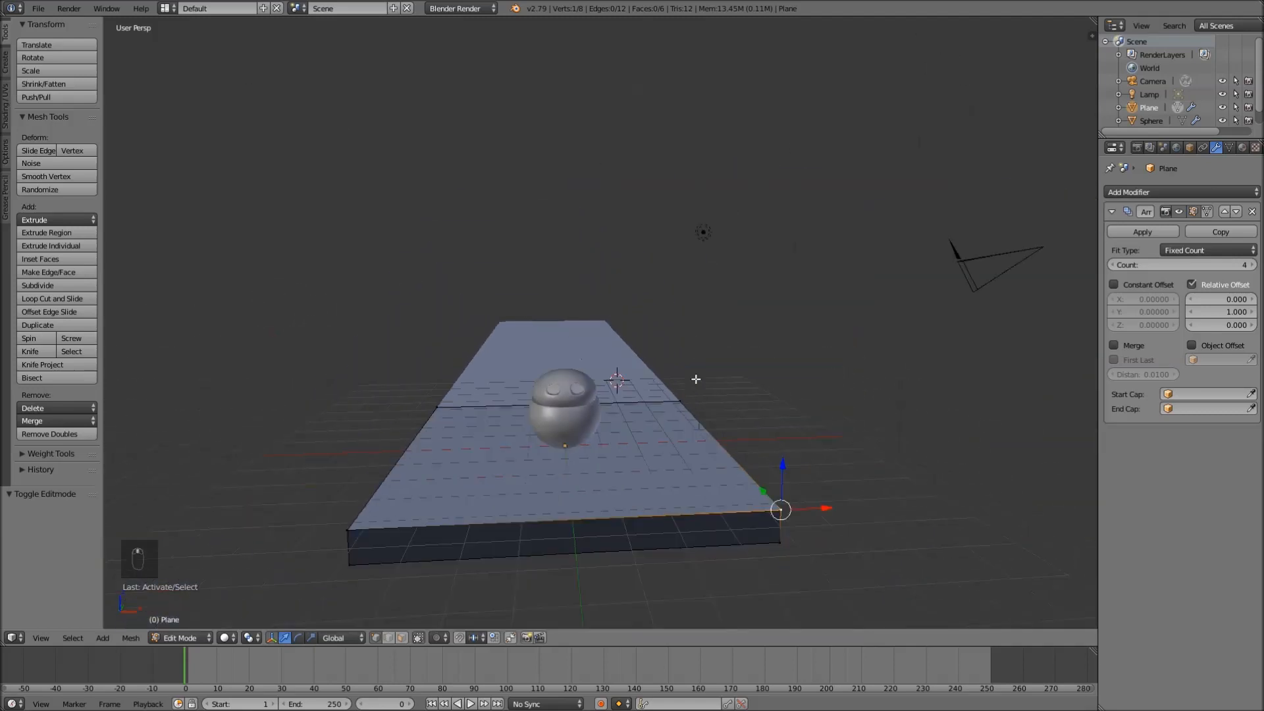
pyautogui.press('Tab')
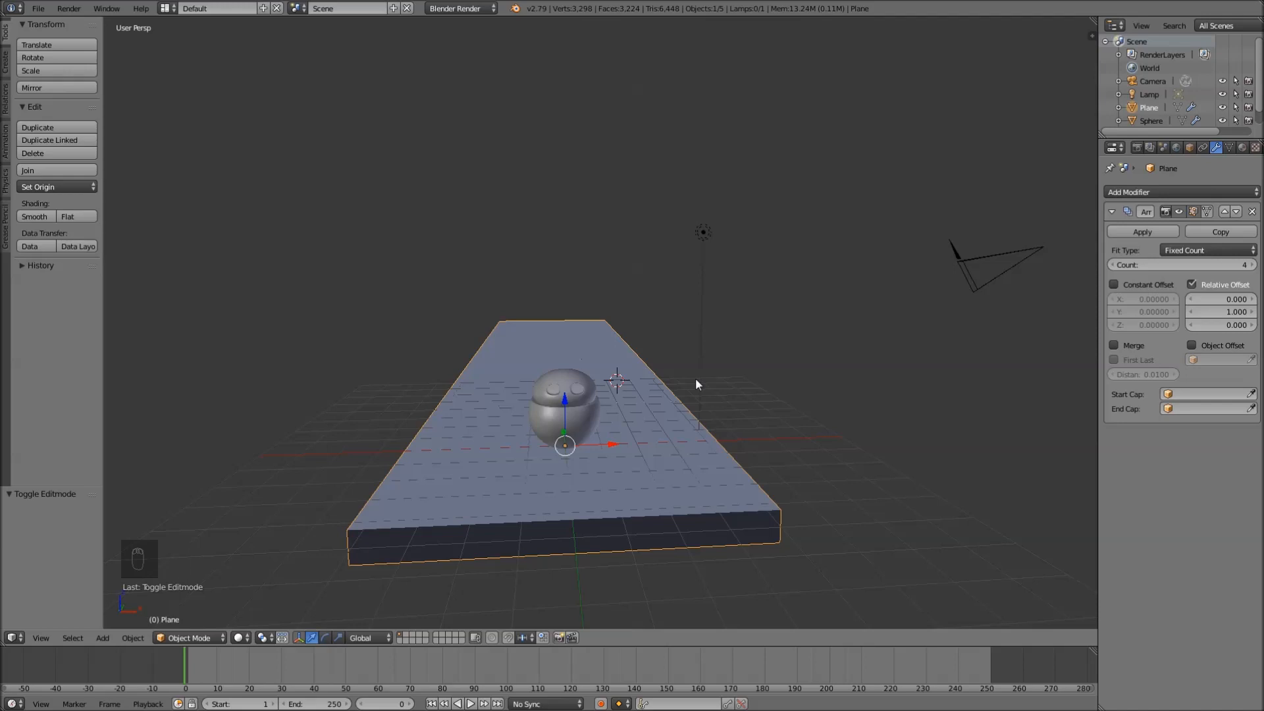
pyautogui.moveTo(672, 362)
pyautogui.mouseDown(button='middle')
pyautogui.moveTo(595, 354)
pyautogui.moveTo(688, 359)
pyautogui.moveTo(657, 368)
pyautogui.moveTo(662, 349)
pyautogui.mouseUp(button='middle')
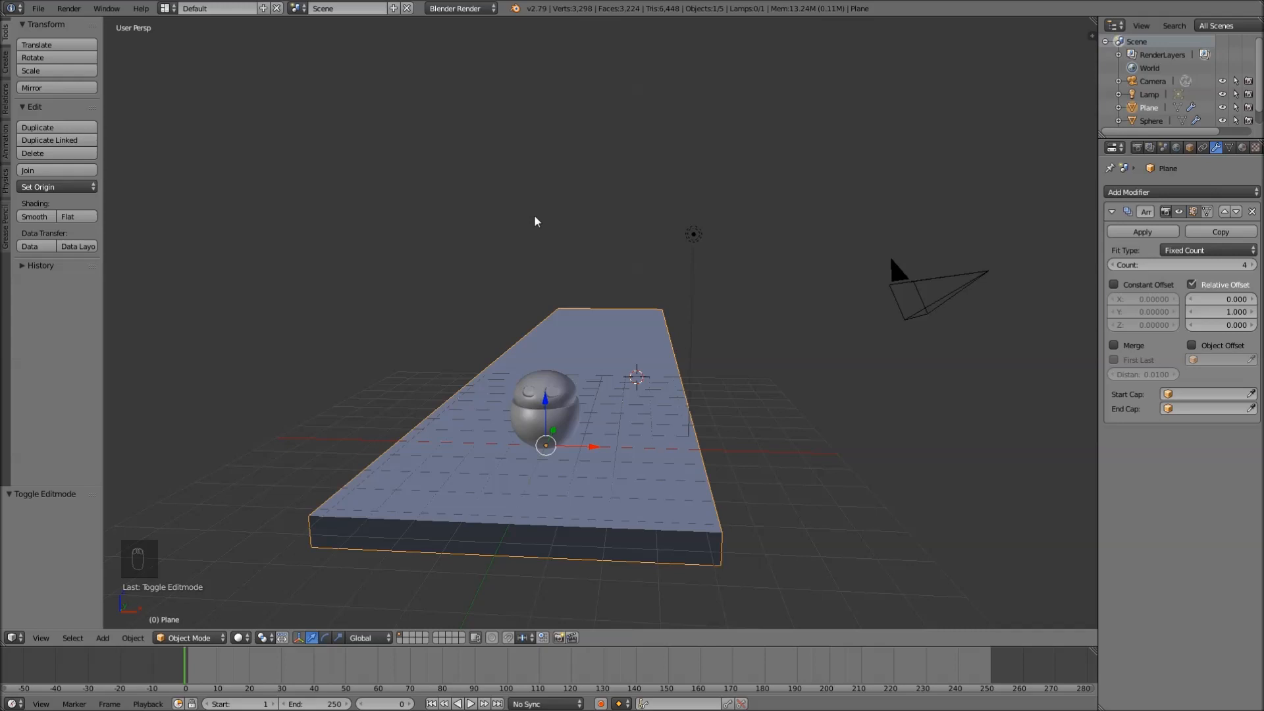
# - Place the 3D cursor in top view just beyond the far end of the arrayed platform, centred on its width
pyautogui.press('KP_7')
pyautogui.scroll(-6, 535, 221)
pyautogui.scroll(5, 629, 257)
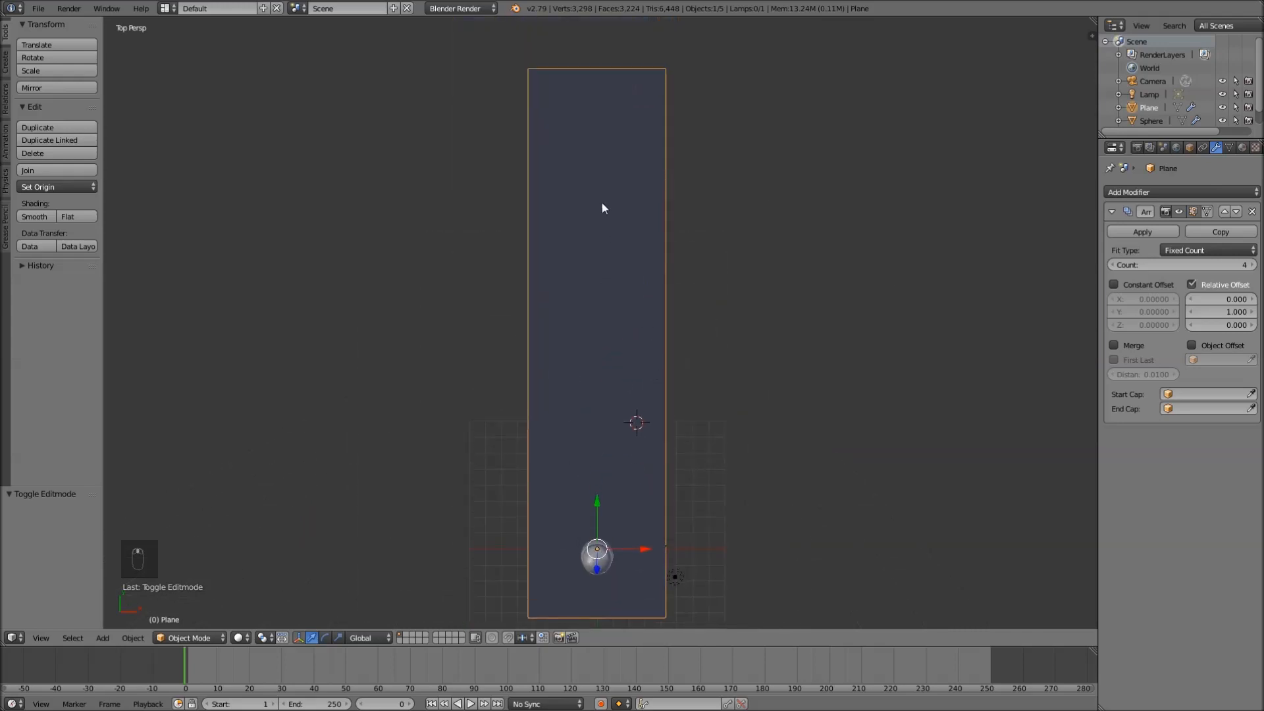
pyautogui.click(587, 141)
pyautogui.click(732, 161)
pyautogui.click(420, 198)
pyautogui.keyDown('shift'); pyautogui.moveTo(618, 145); pyautogui.dragTo(621, 250, button='middle'); pyautogui.keyUp('shift')
pyautogui.click(593, 149)
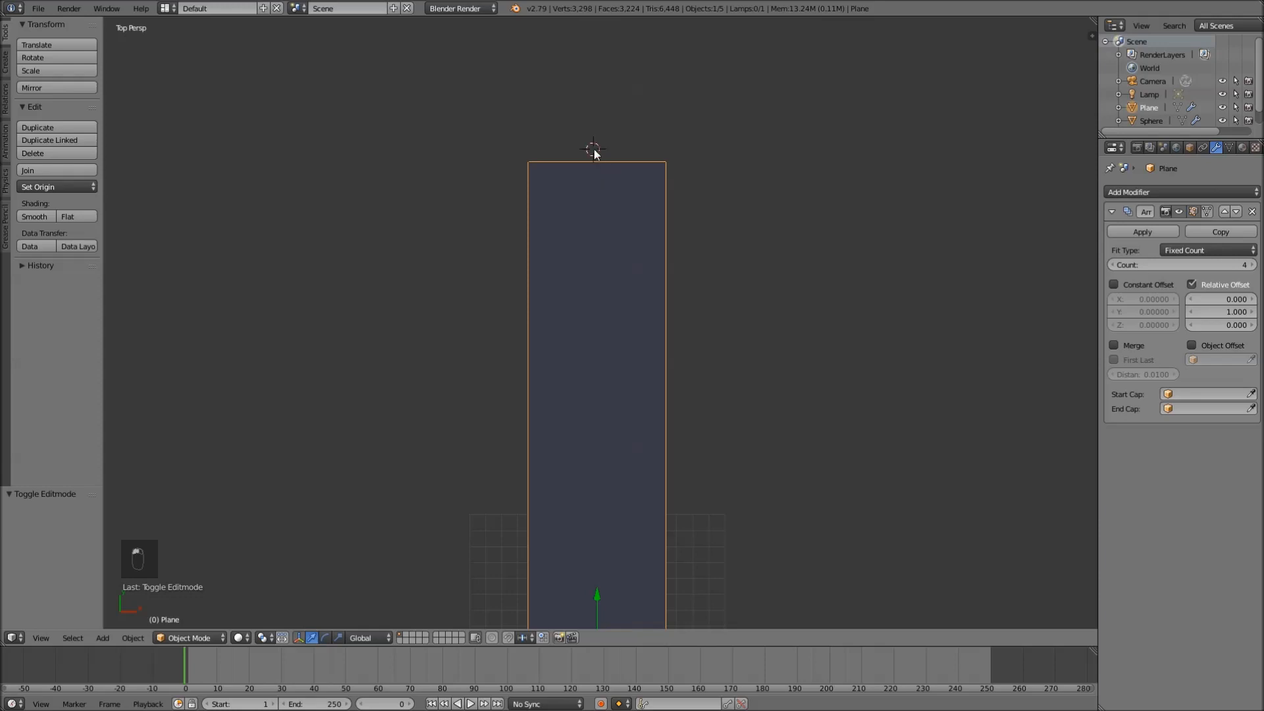
# - Deselect everything, add a cube at the 3D cursor, and scale it up to about 10.15 times its size
pyautogui.press('a')
pyautogui.hotkey('shift', 'a')
pyautogui.moveTo(609, 171)
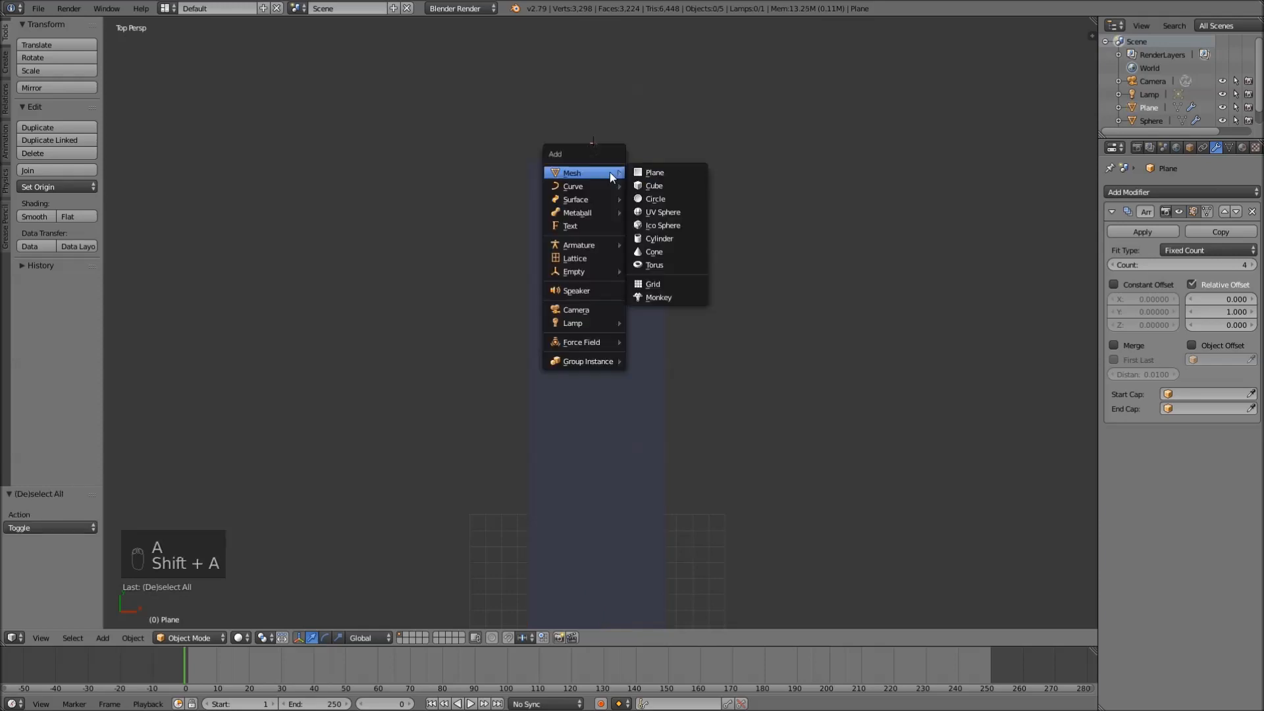
pyautogui.click(658, 185)
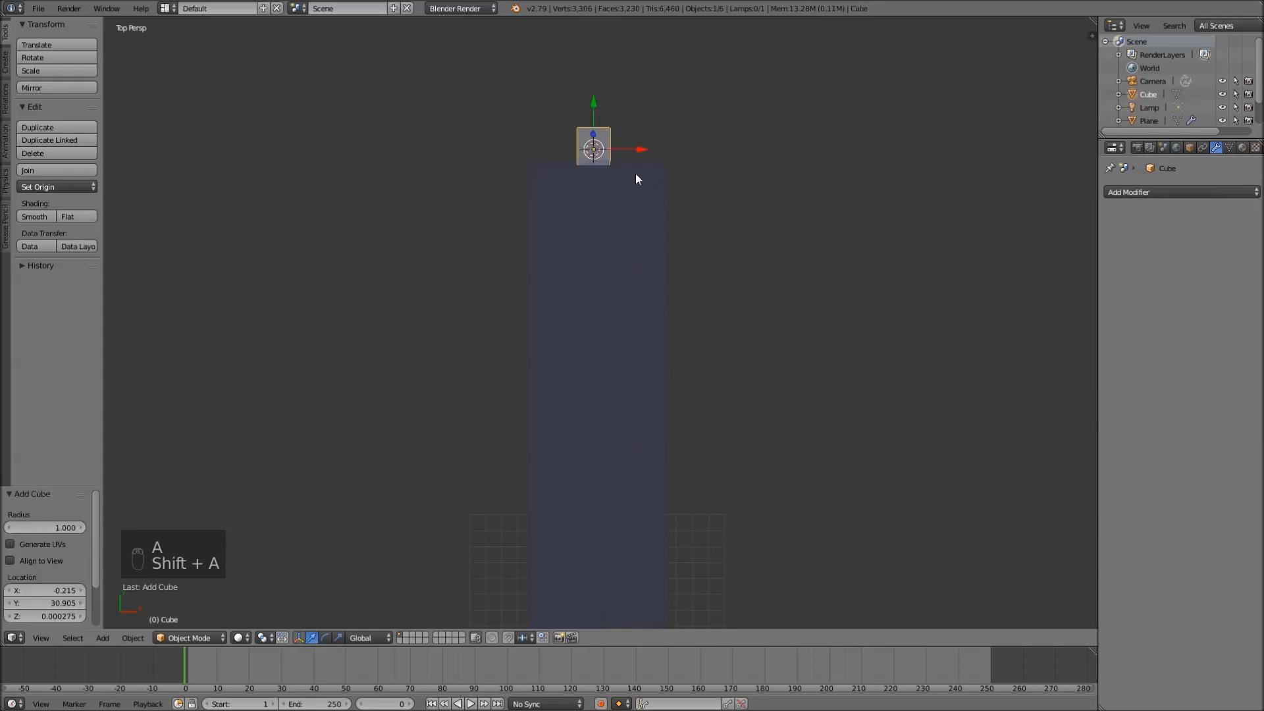
pyautogui.press('s')
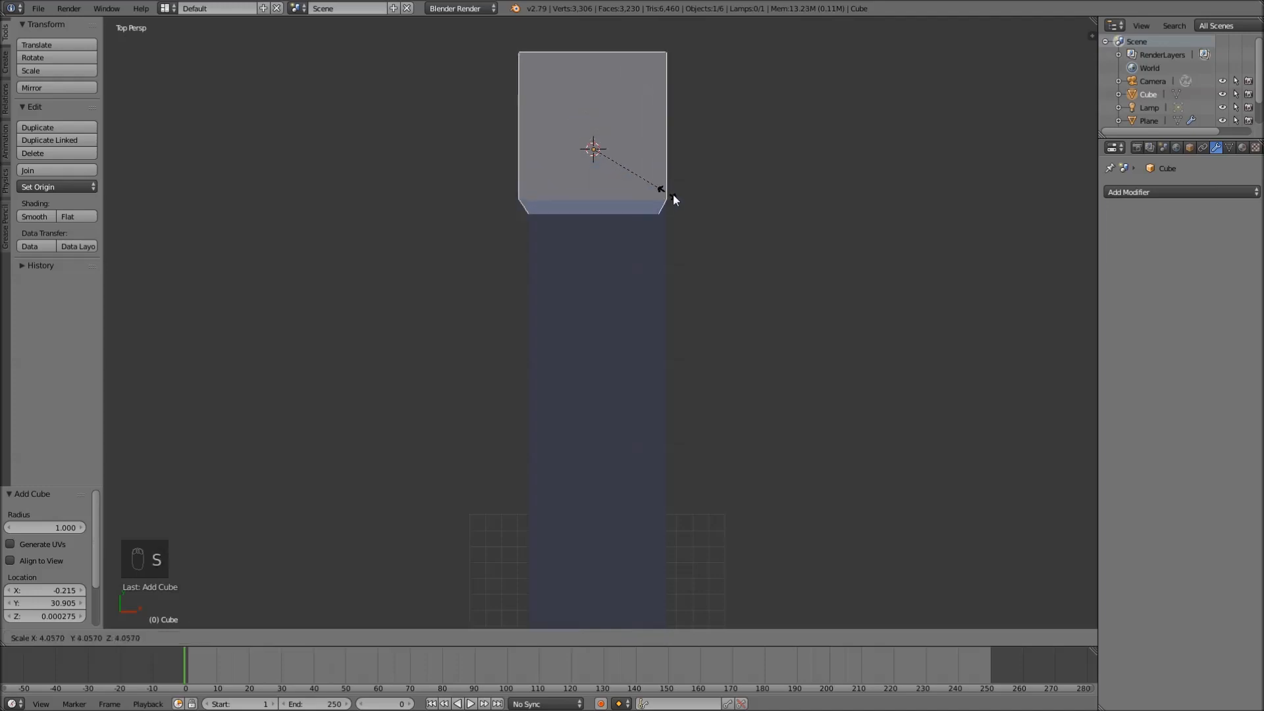
pyautogui.click(787, 234)
# - Move the large cube up about 8.1 units along the Z axis at the platform's end
pyautogui.moveTo(790, 234); pyautogui.dragTo(544, 387, button='middle')
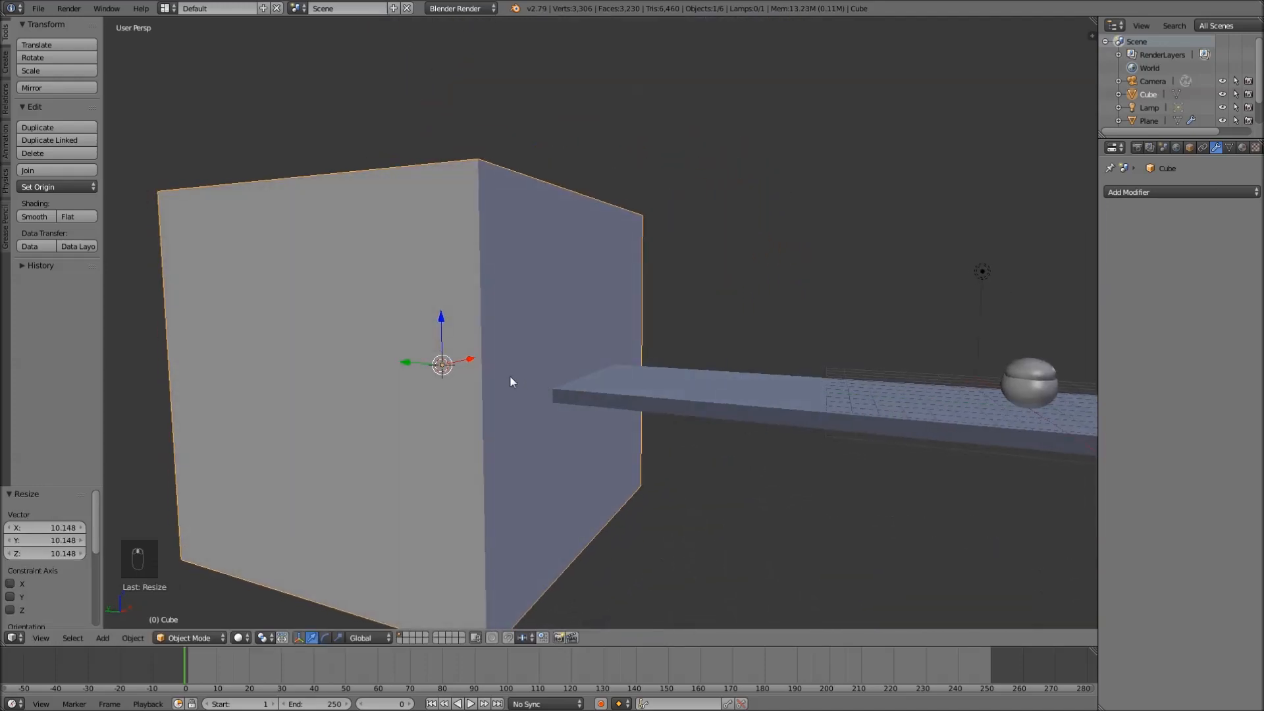
pyautogui.press('g')
pyautogui.press('z')
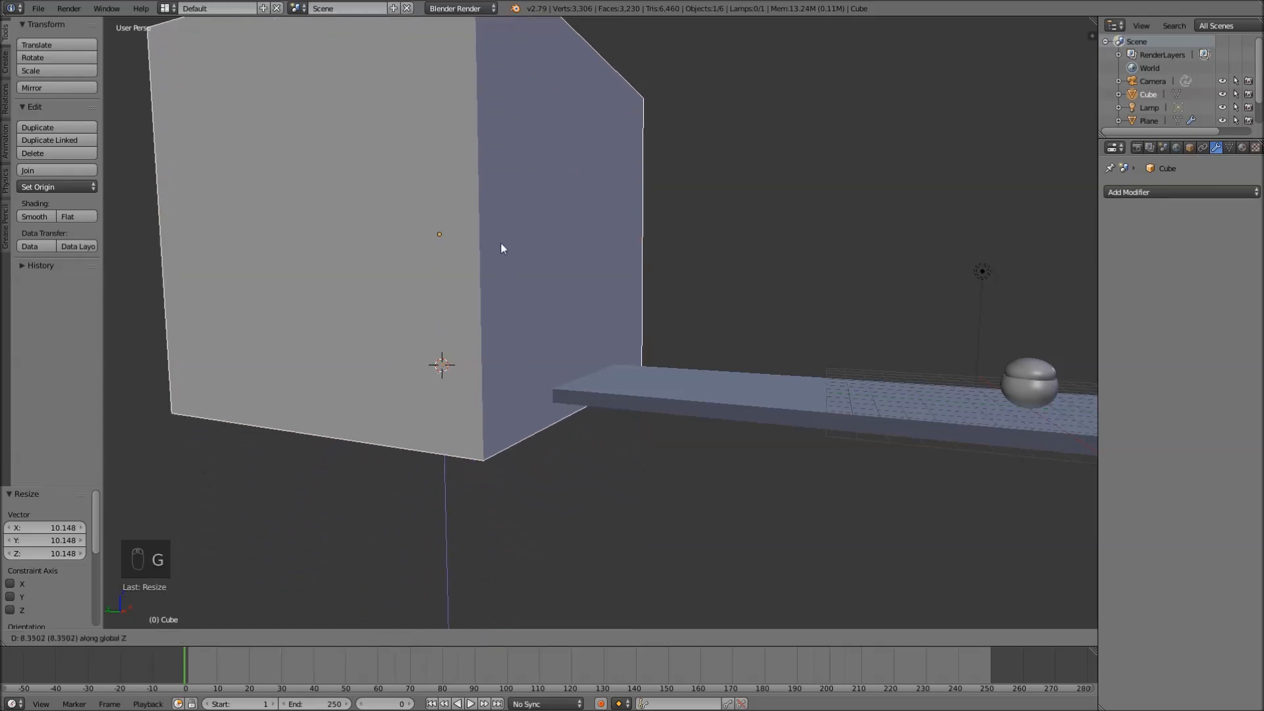
pyautogui.click(501, 248)
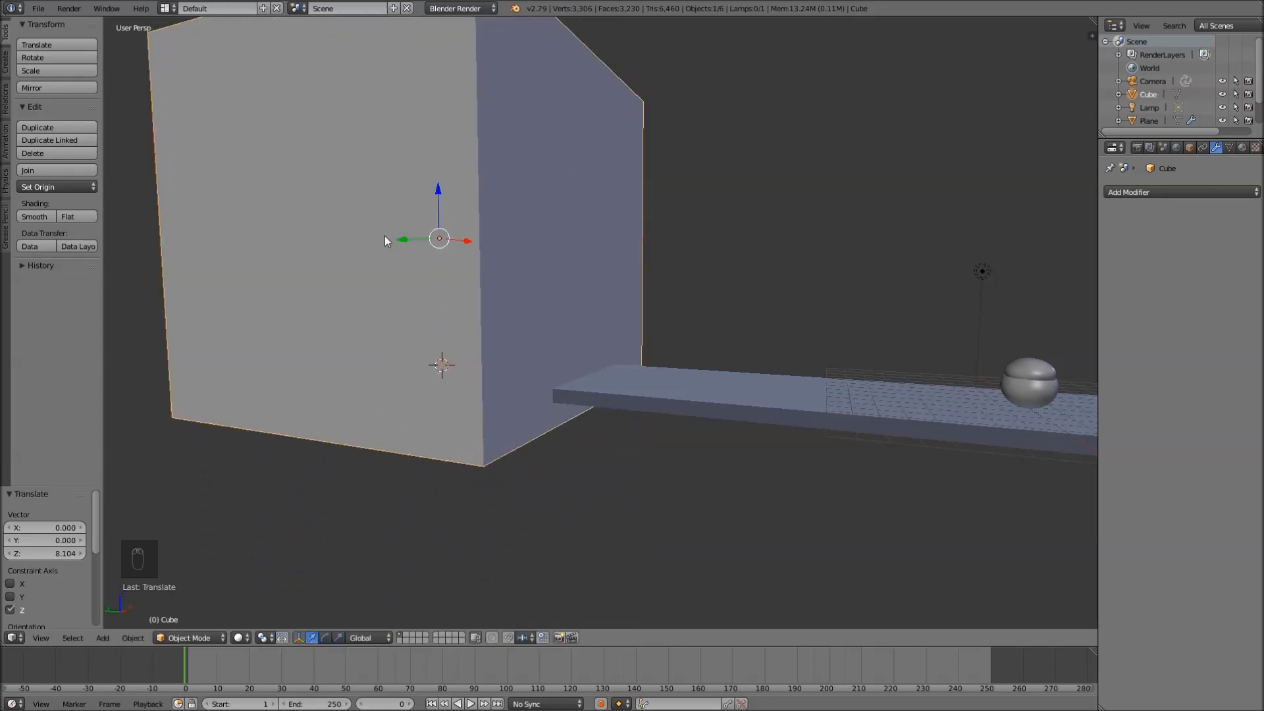
# - Move the large cube about 7.03 units along Y onto the platform's end and scale it about 2.19 times along X
pyautogui.moveTo(405, 239); pyautogui.dragTo(332, 254)
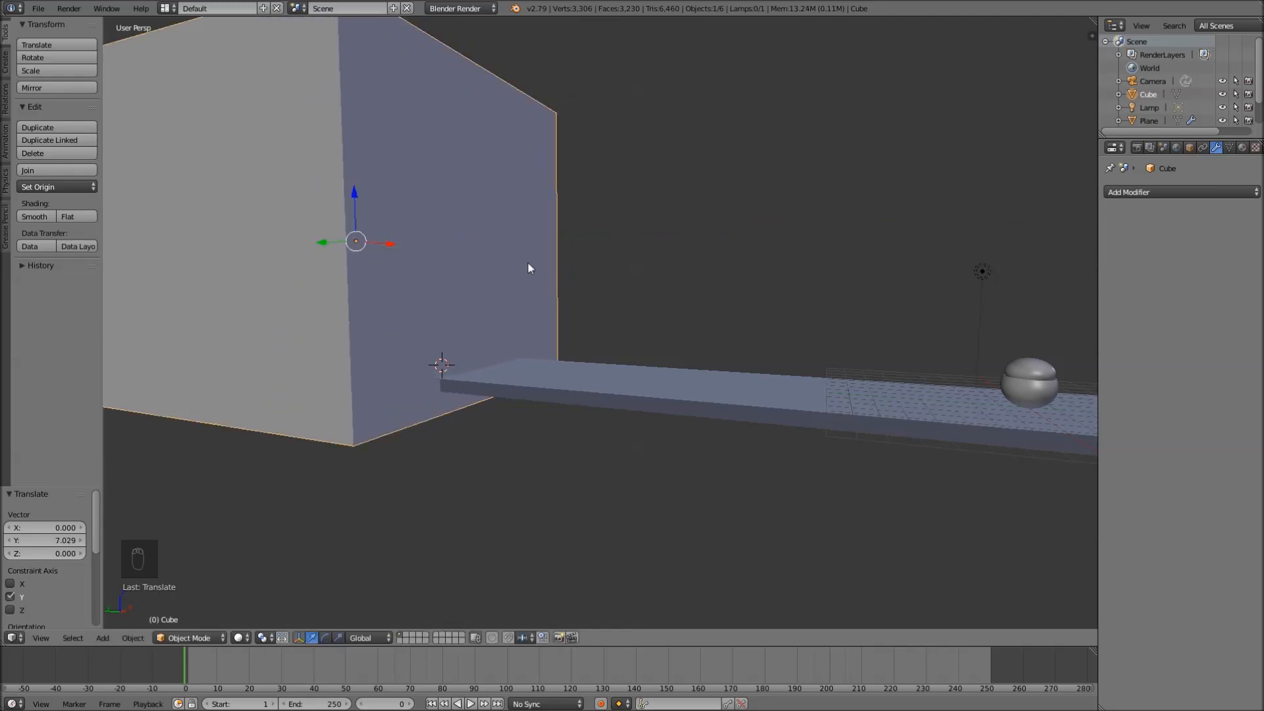
pyautogui.scroll(-3, 528, 267)
pyautogui.moveTo(682, 294); pyautogui.dragTo(591, 302, button='middle')
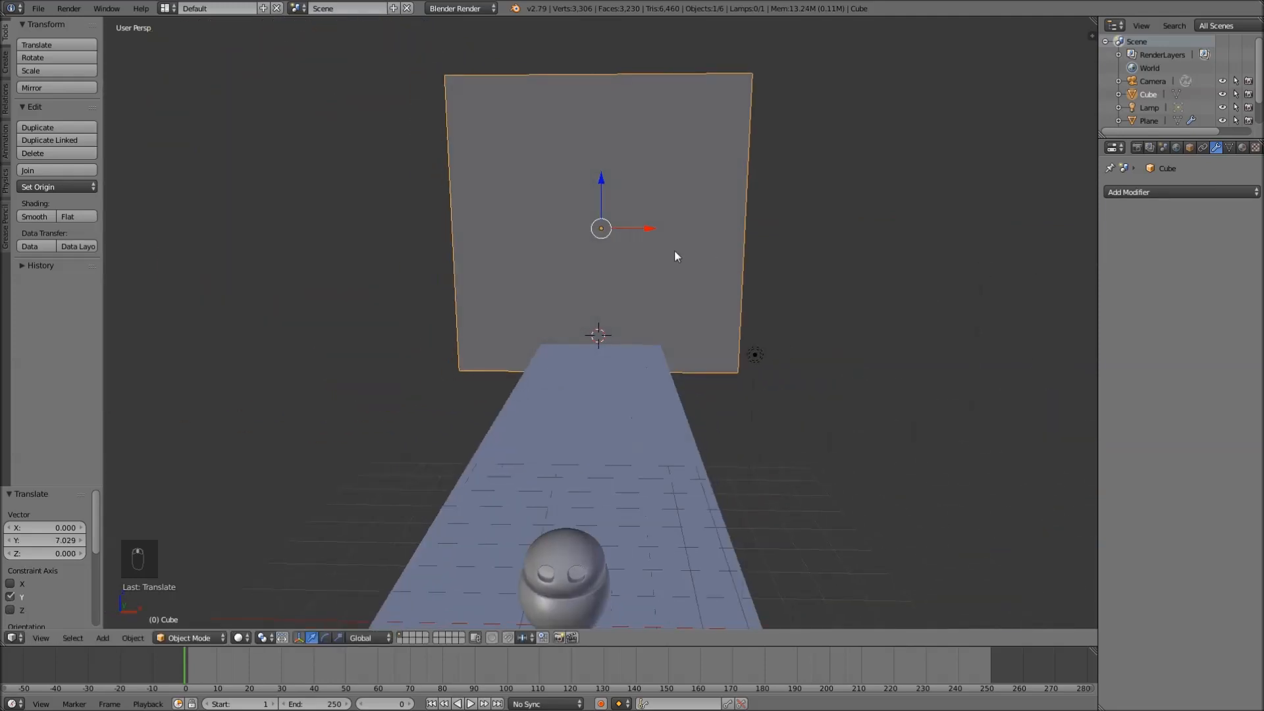
pyautogui.press('s')
pyautogui.press('x')
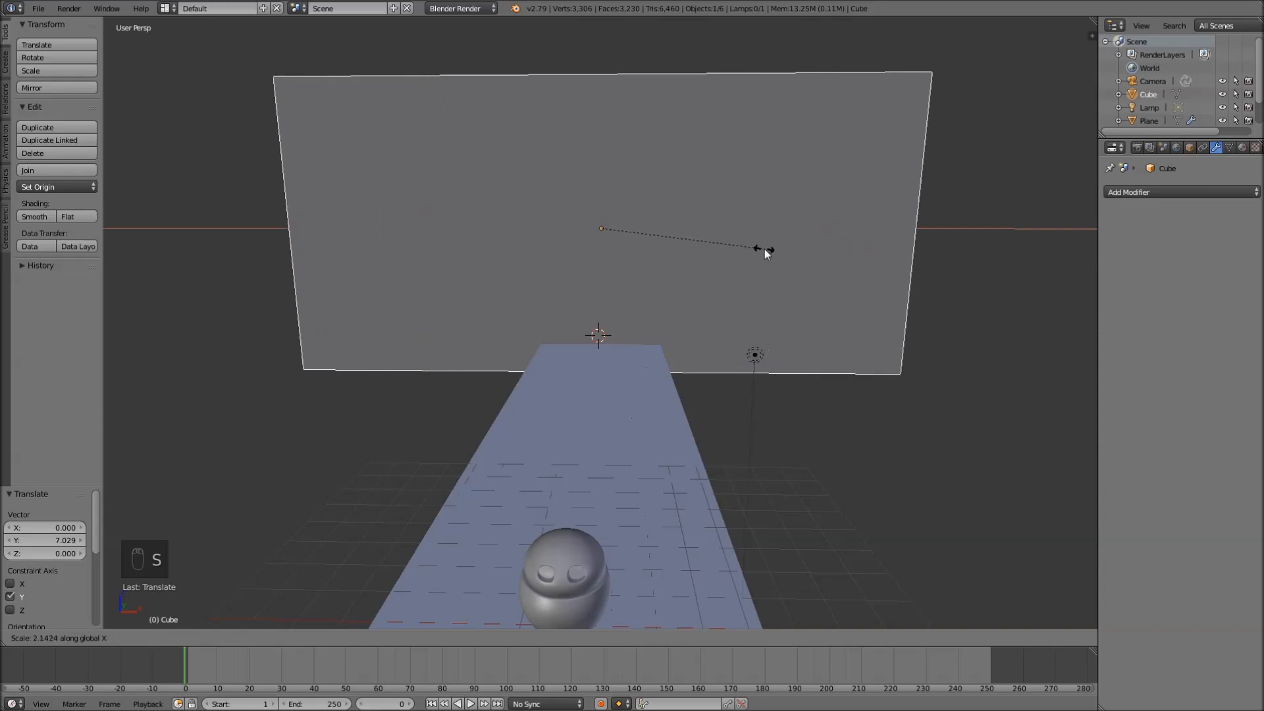
pyautogui.click(768, 249)
pyautogui.scroll(-3, 768, 248)
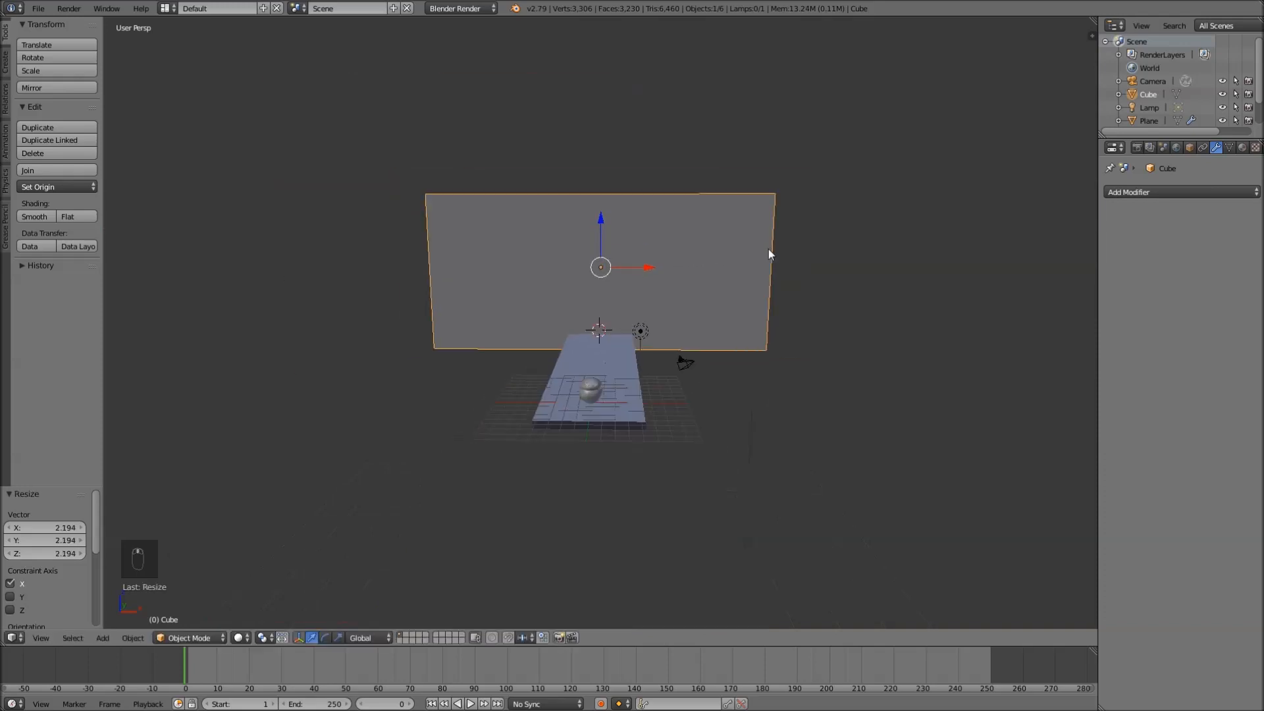
pyautogui.scroll(4, 768, 249)
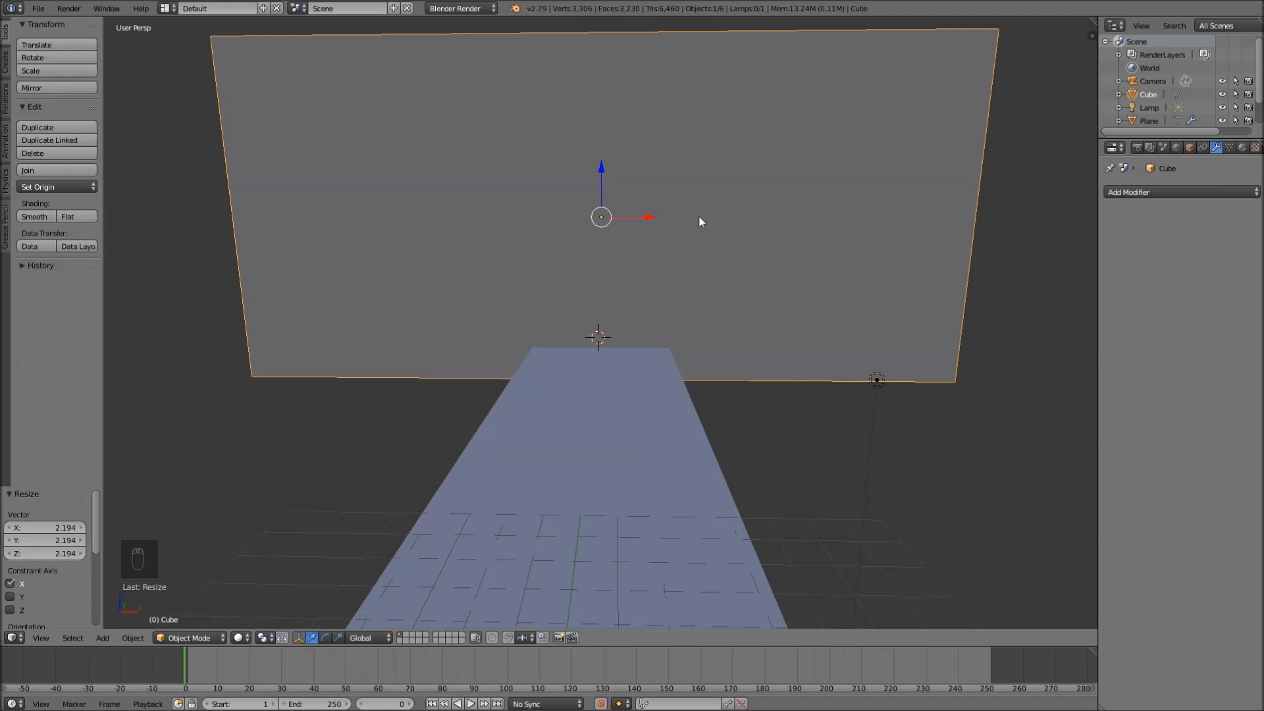
# - Enter Edit Mode on the widened cube and deselect all of its geometry
pyautogui.moveTo(641, 189)
pyautogui.mouseDown(button='middle')
pyautogui.moveTo(632, 217)
pyautogui.moveTo(645, 220)
pyautogui.moveTo(636, 189)
pyautogui.mouseUp(button='middle')
pyautogui.scroll(-4, 632, 181)
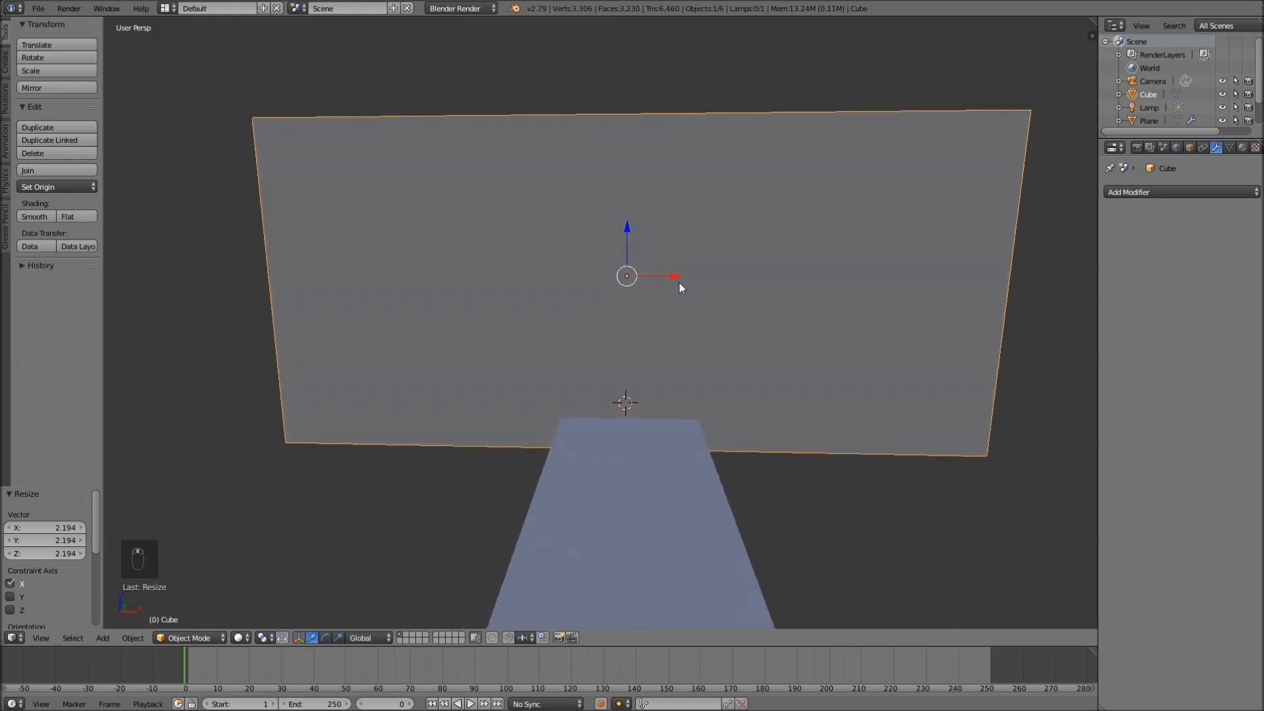
pyautogui.moveTo(680, 284); pyautogui.dragTo(676, 293, button='middle')
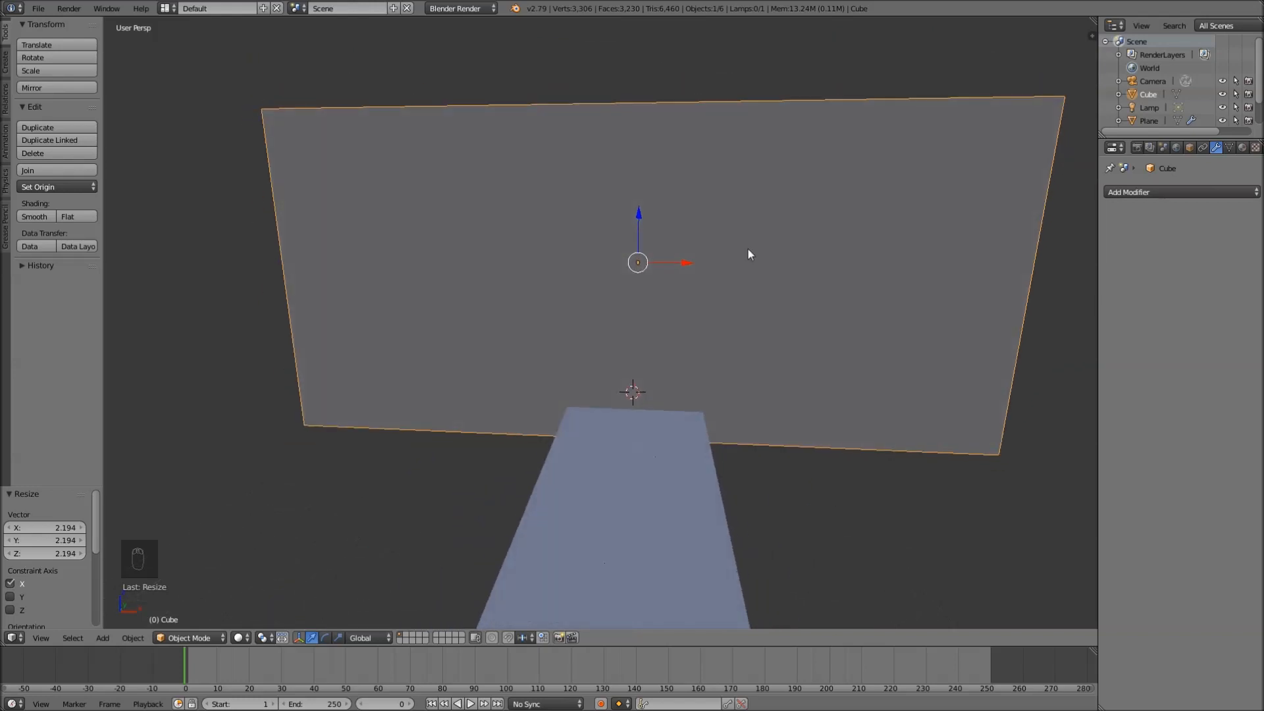
pyautogui.press('Tab')
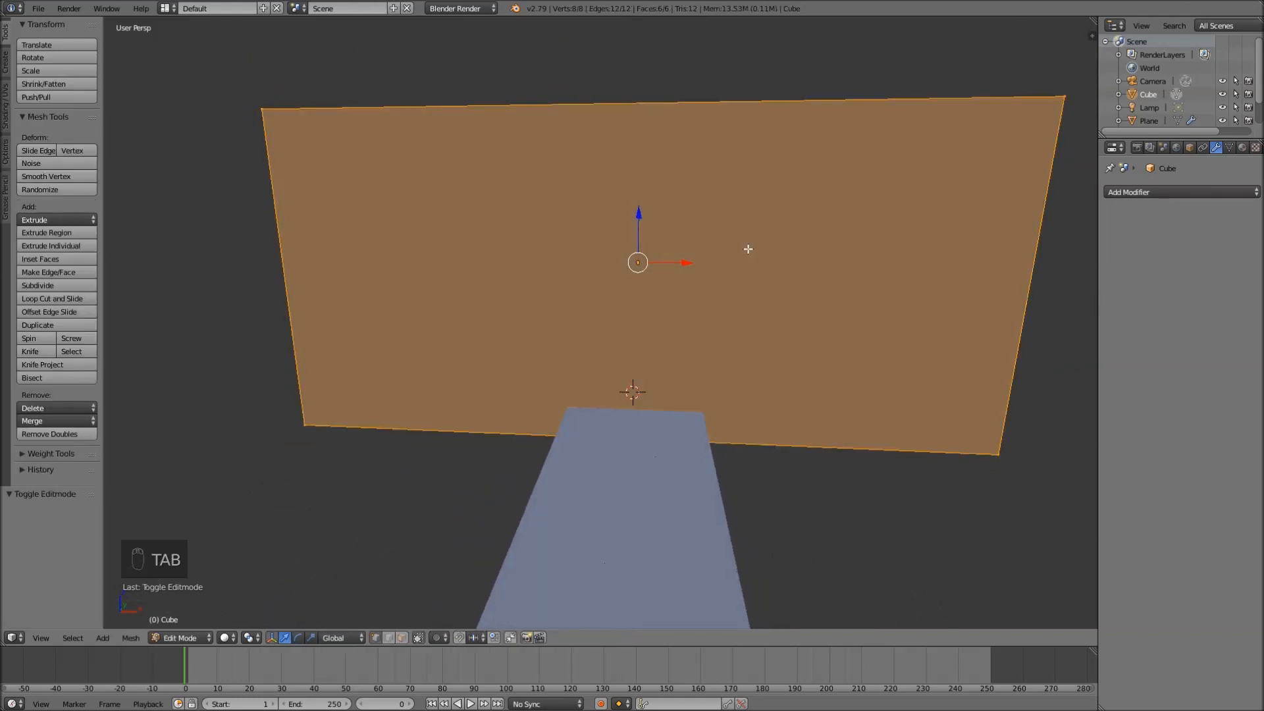
pyautogui.scroll(-3, 748, 249)
pyautogui.press('a')
pyautogui.press('a')
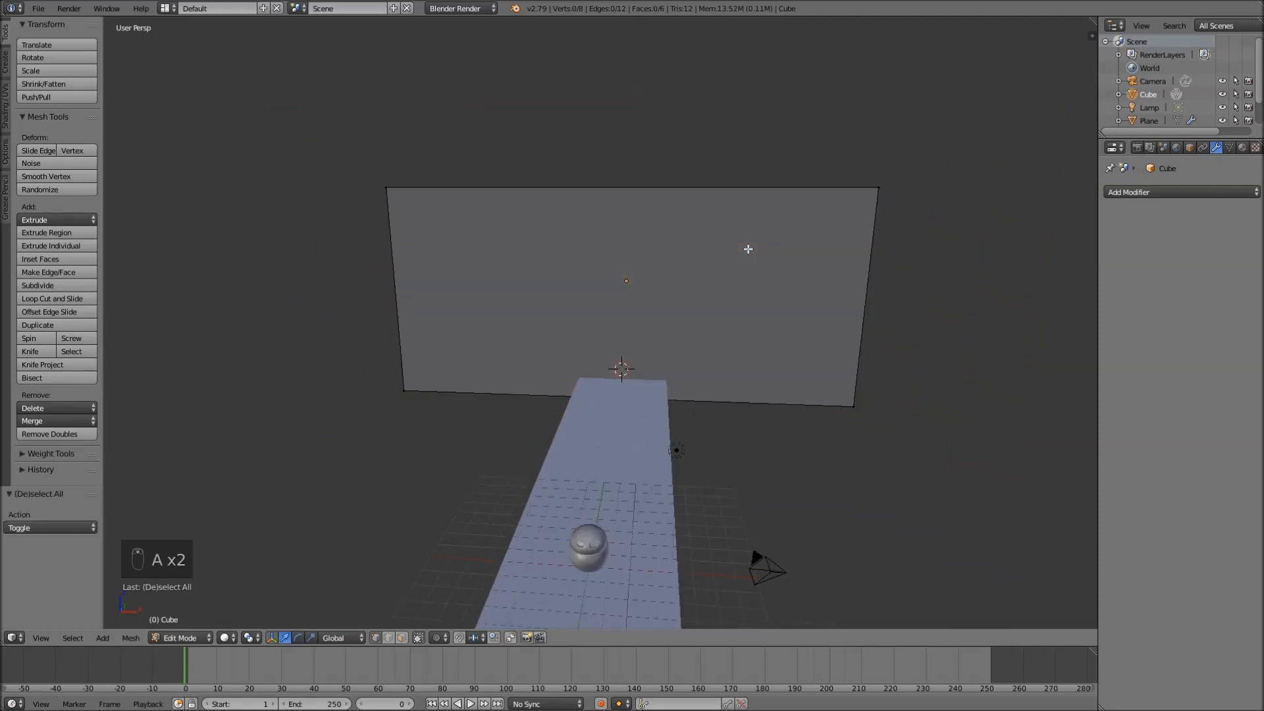
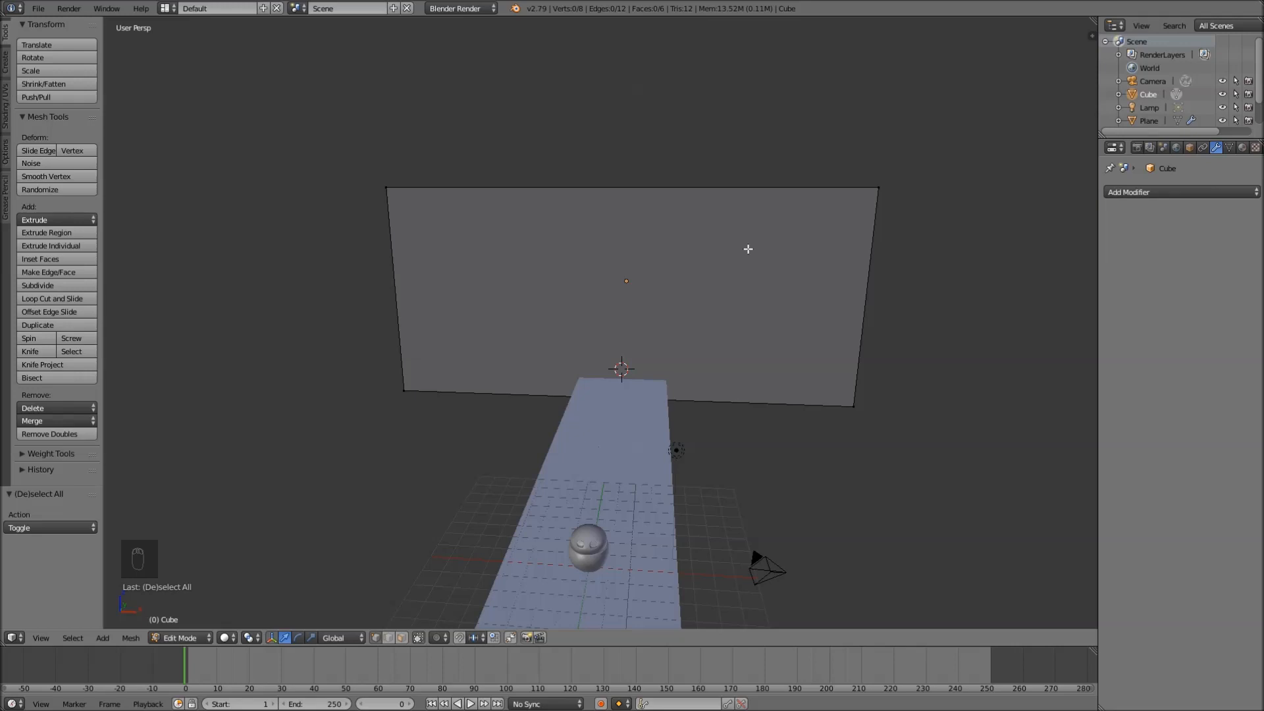
# - Add a horizontal loop cut around the wall block and slide it down to the height of the platform's top surface
pyautogui.moveTo(748, 308)
pyautogui.mouseDown(button='middle')
pyautogui.moveTo(757, 287)
pyautogui.moveTo(756, 299)
pyautogui.mouseUp(button='middle')
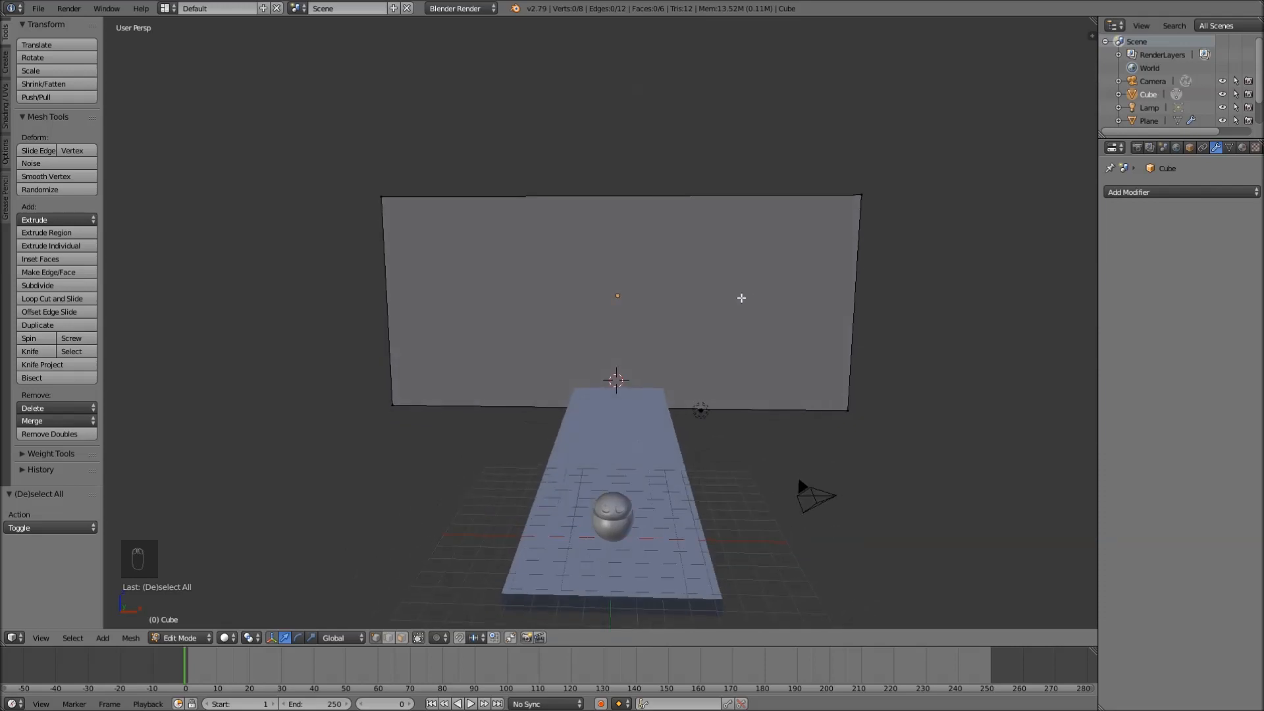
pyautogui.scroll(3, 742, 298)
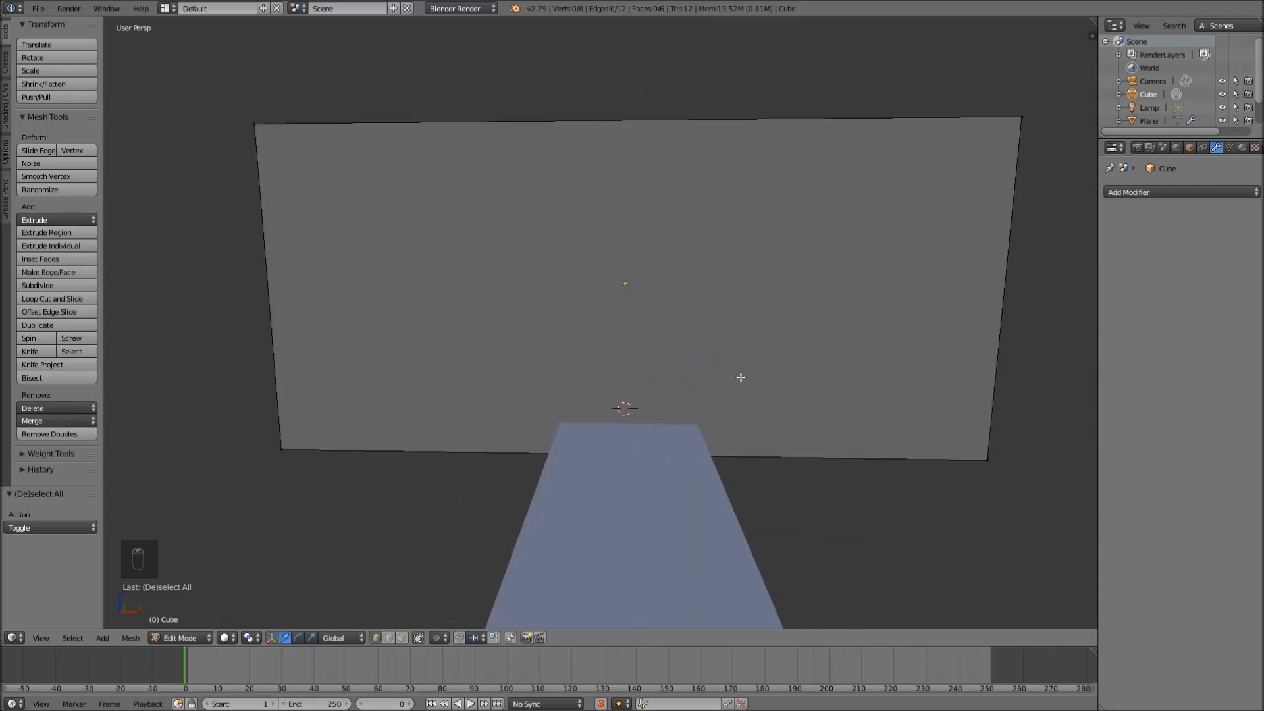
pyautogui.press('a')
pyautogui.press('a')
pyautogui.hotkey('ctrl', 'r')
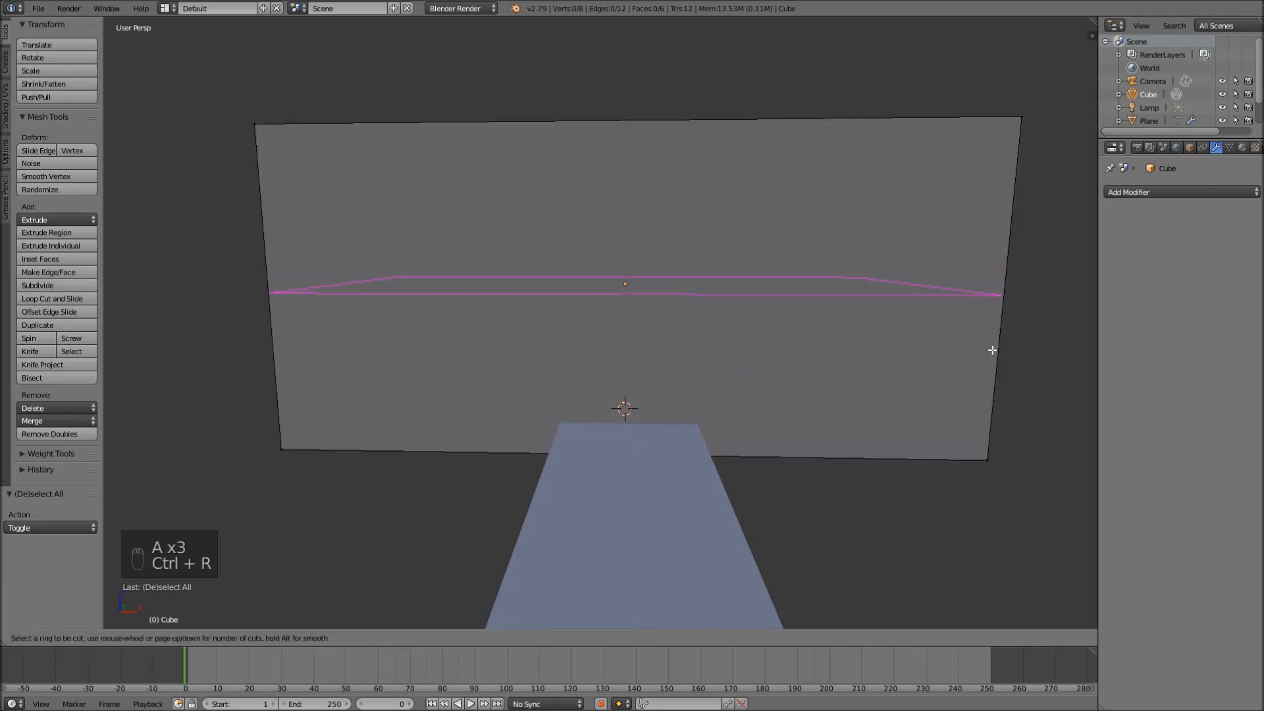
pyautogui.click(992, 308)
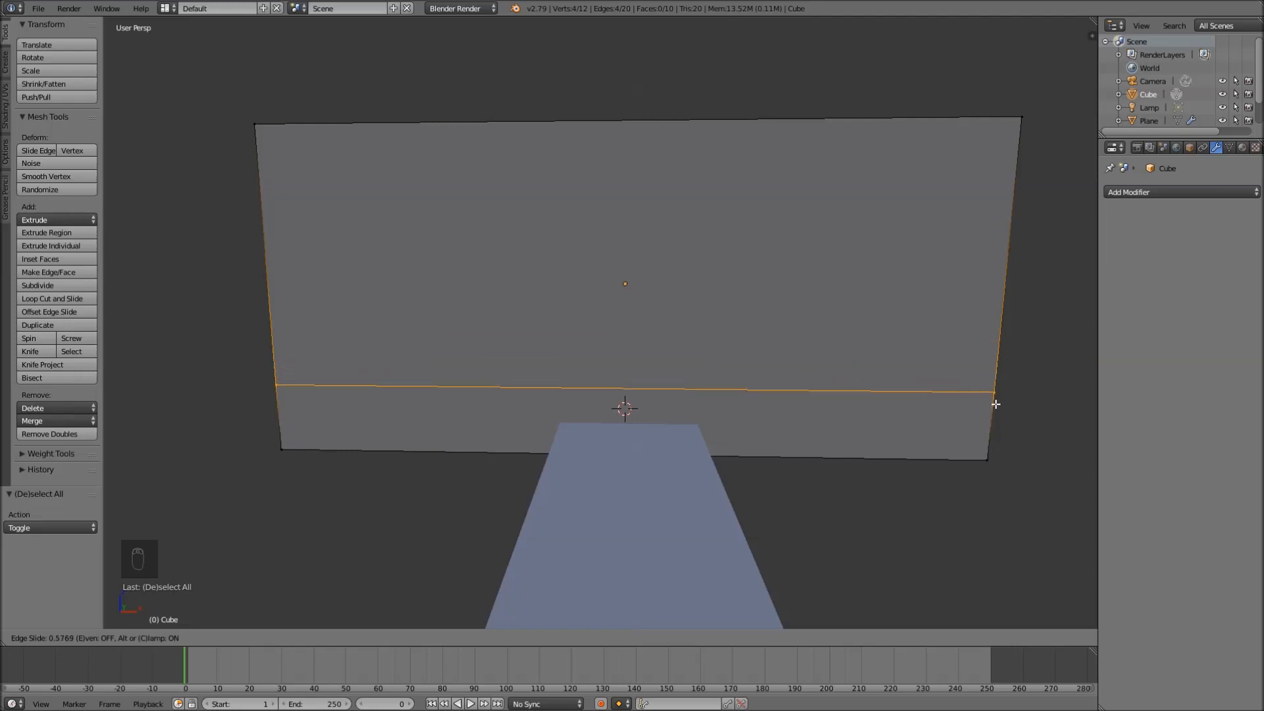
pyautogui.click(989, 442)
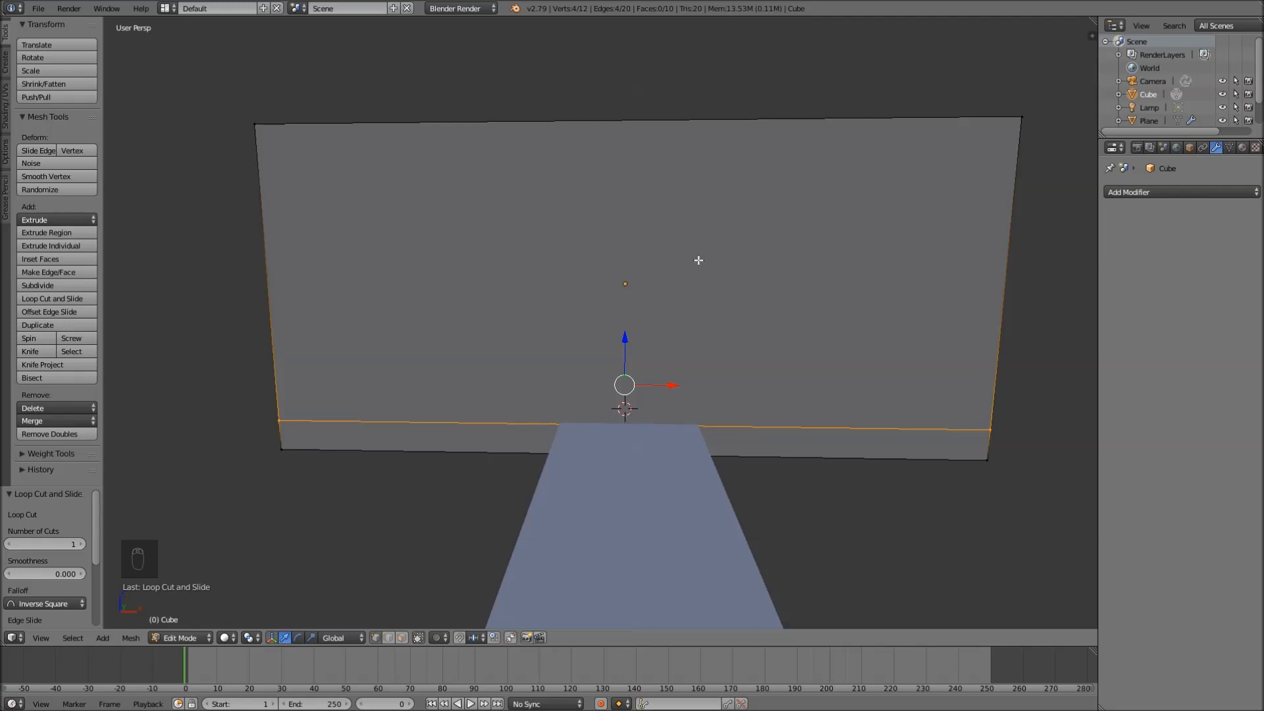
# - Add a second horizontal loop cut slightly above the wall block's mid-height and deselect everything
pyautogui.press('a')
pyautogui.hotkey('ctrl', 'r')
pyautogui.click(1004, 193)
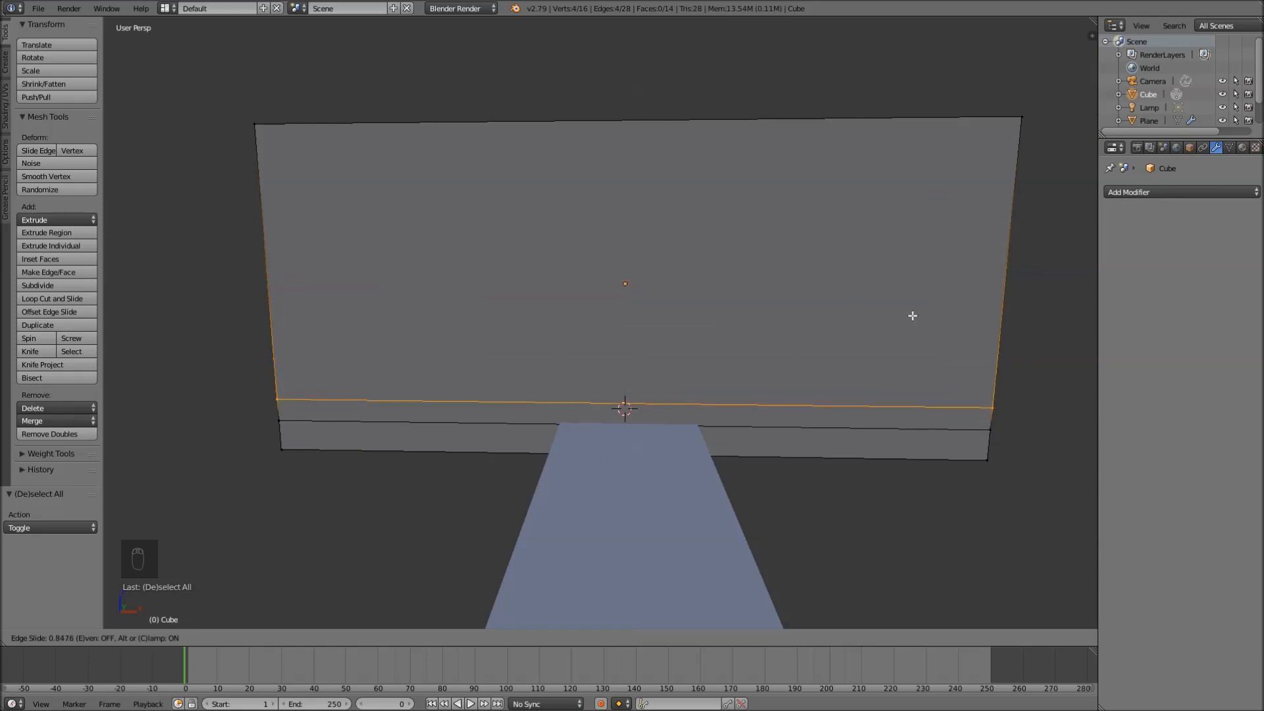
pyautogui.click(916, 156)
pyautogui.press('a')
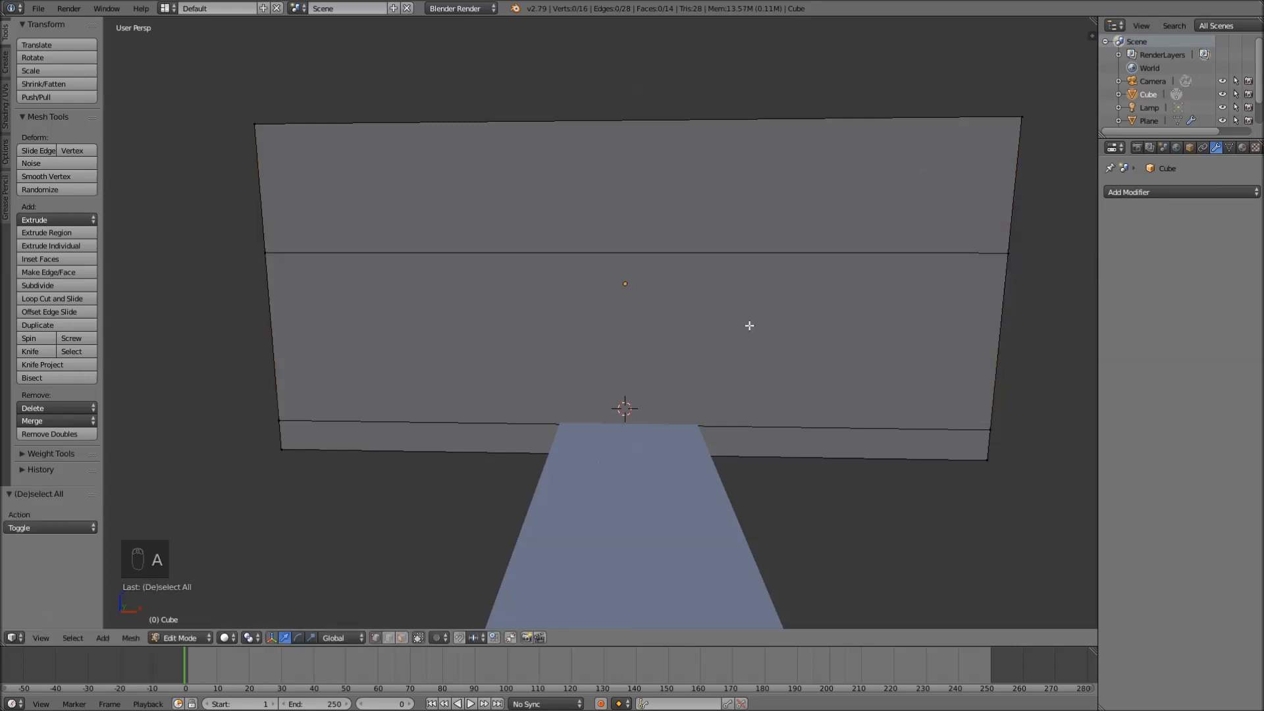
# - Add a vertical loop cut through the wall block and slide it in line with the platform's right edge
pyautogui.hotkey('ctrl', 'r')
pyautogui.click(768, 250)
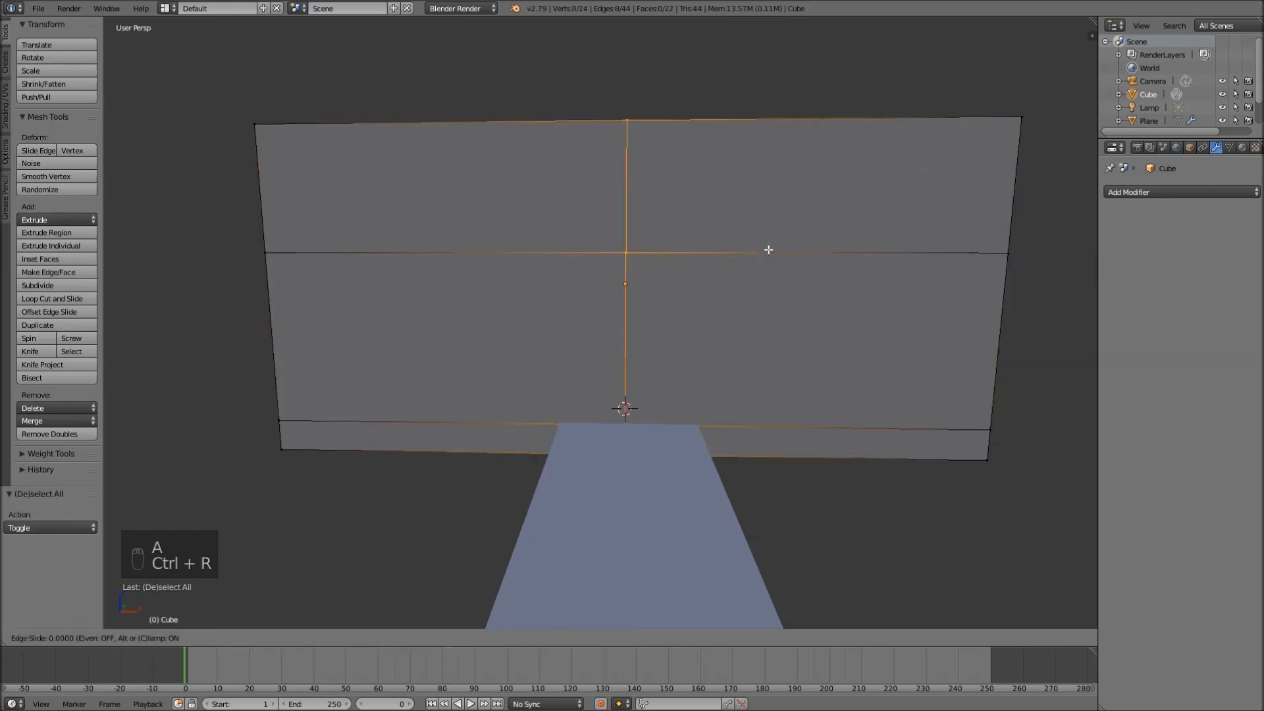
pyautogui.click(842, 242)
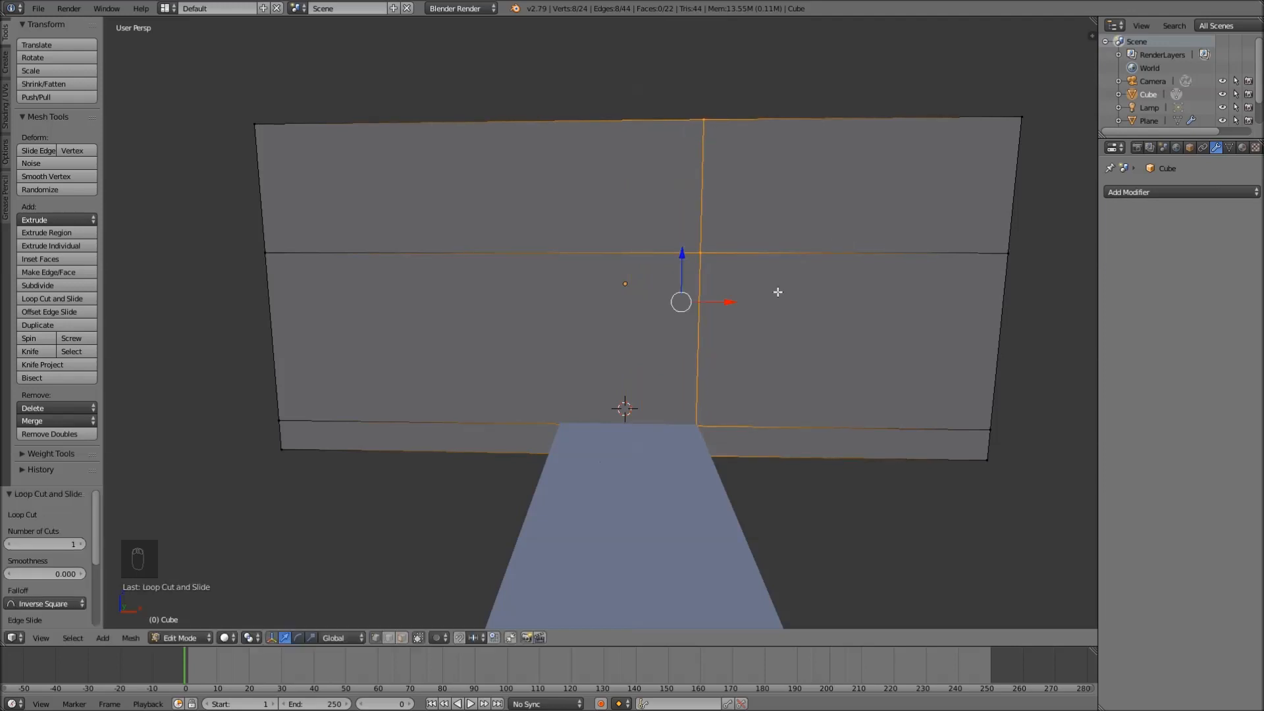
pyautogui.scroll(5, 724, 381)
pyautogui.keyDown('shift'); pyautogui.moveTo(737, 393); pyautogui.dragTo(700, 375, button='middle'); pyautogui.keyUp('shift')
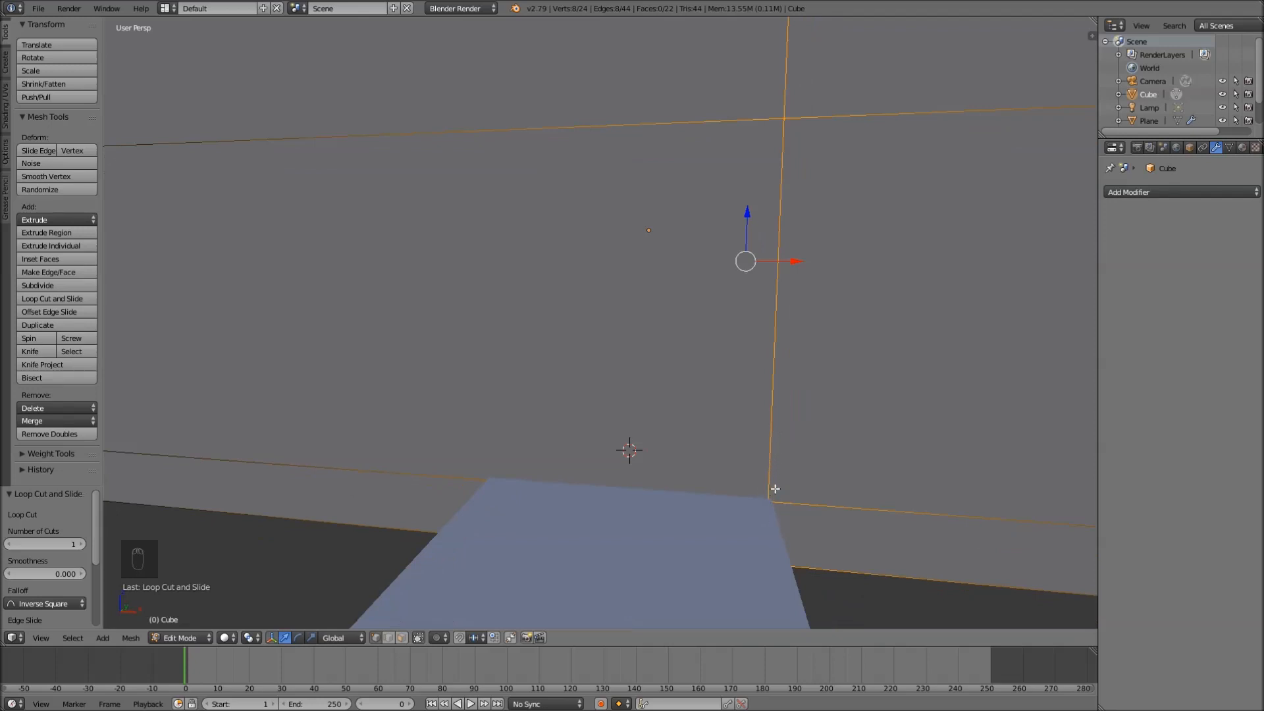
pyautogui.scroll(-1, 689, 483)
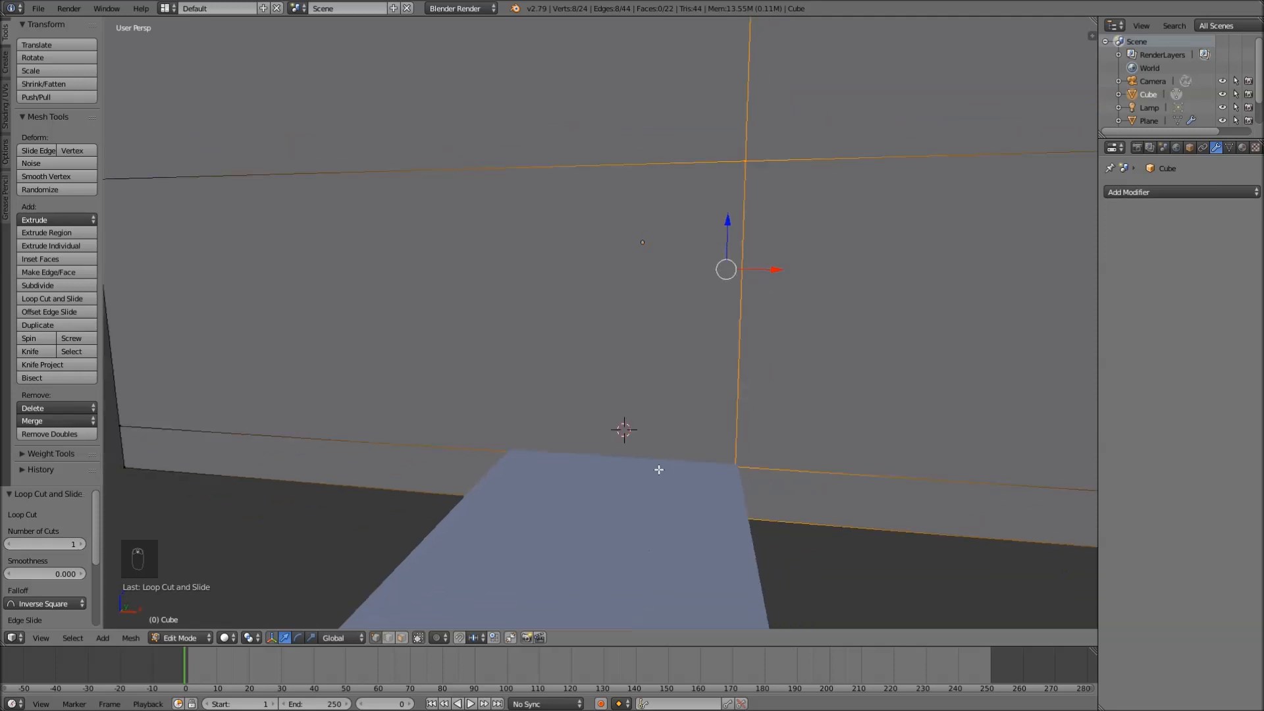
# - Add another vertical loop cut through the wall block and slide it in line with the platform's left edge
pyautogui.press('a')
pyautogui.hotkey('ctrl', 'r')
pyautogui.click(487, 442)
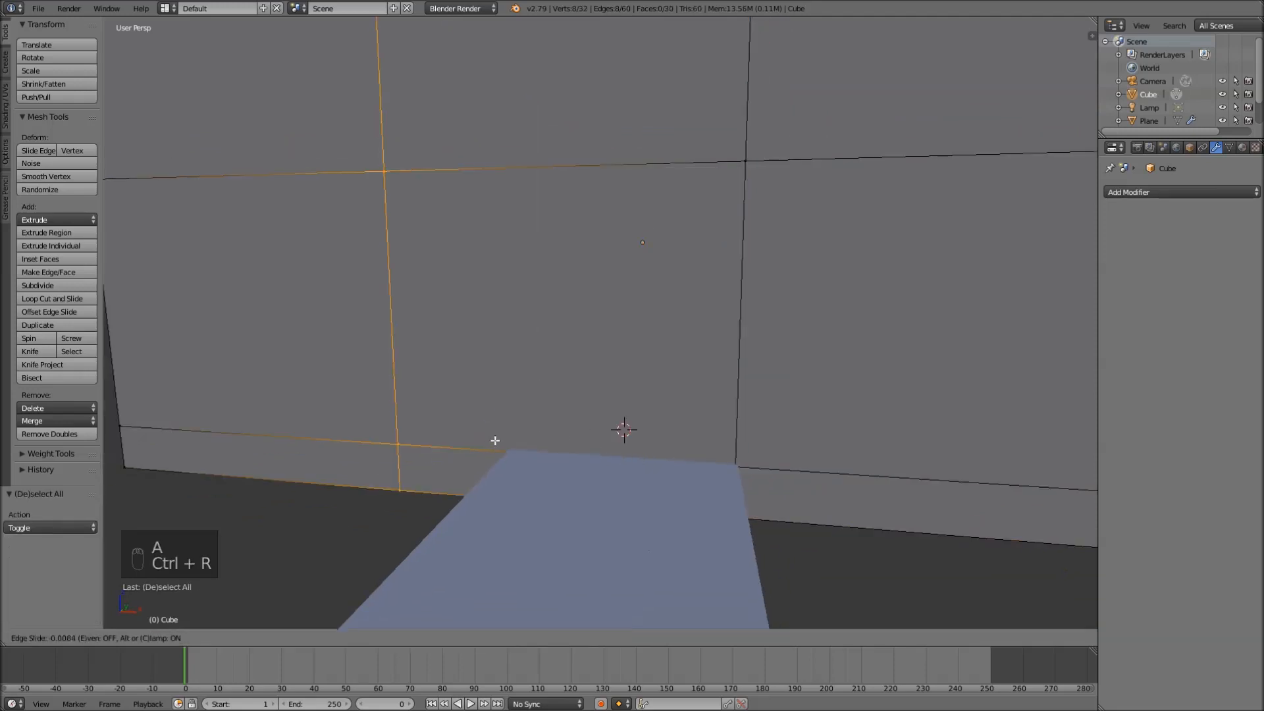
pyautogui.click(599, 438)
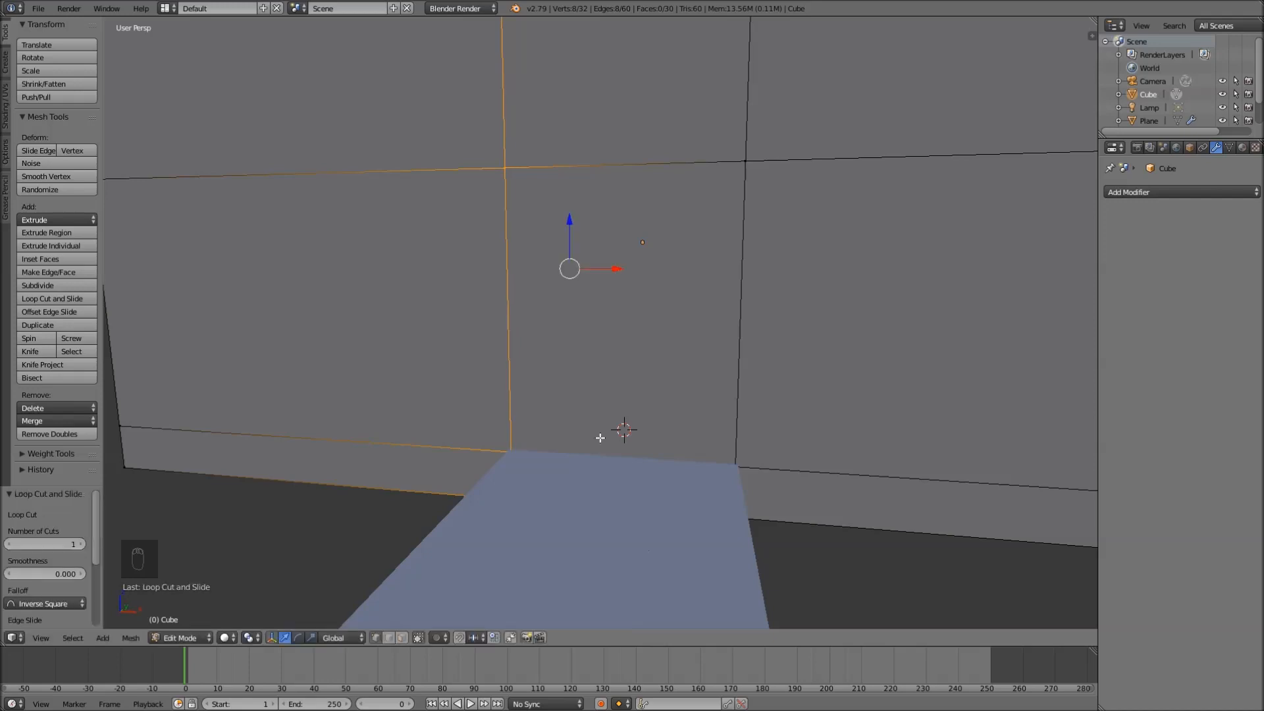
pyautogui.scroll(-4, 677, 341)
pyautogui.moveTo(678, 314); pyautogui.dragTo(703, 323, button='middle')
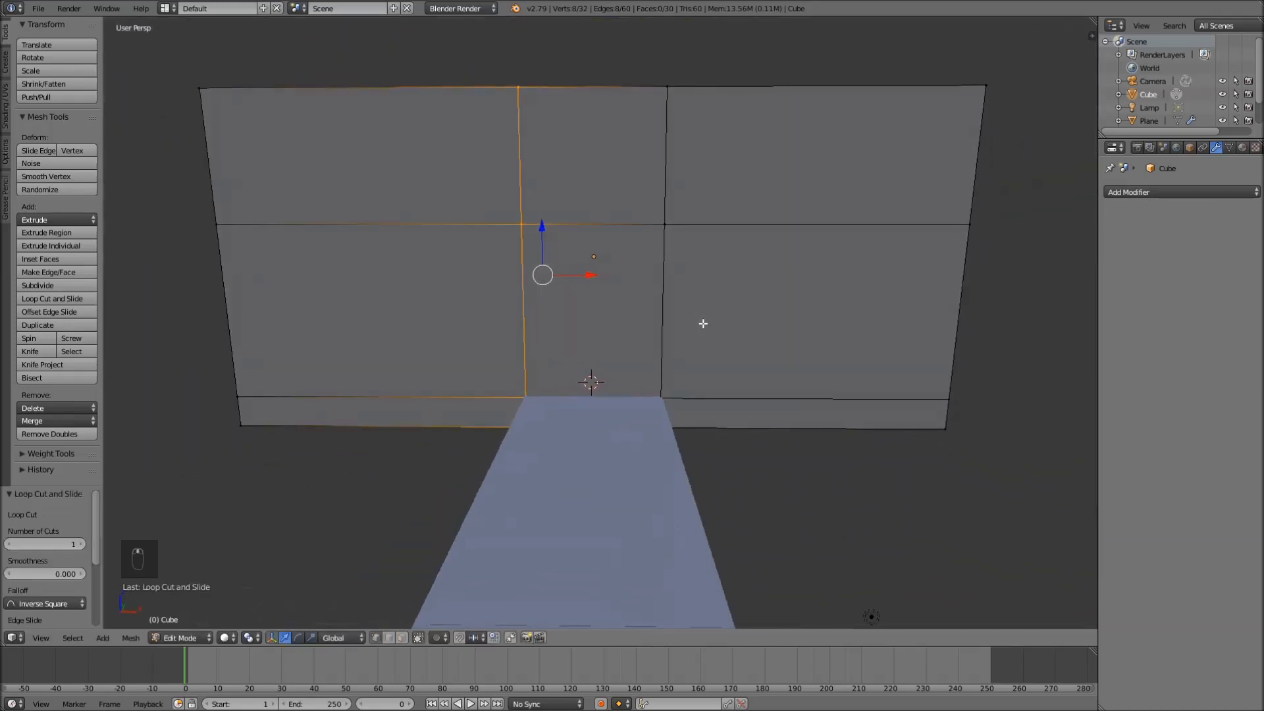
pyautogui.scroll(-2, 708, 294)
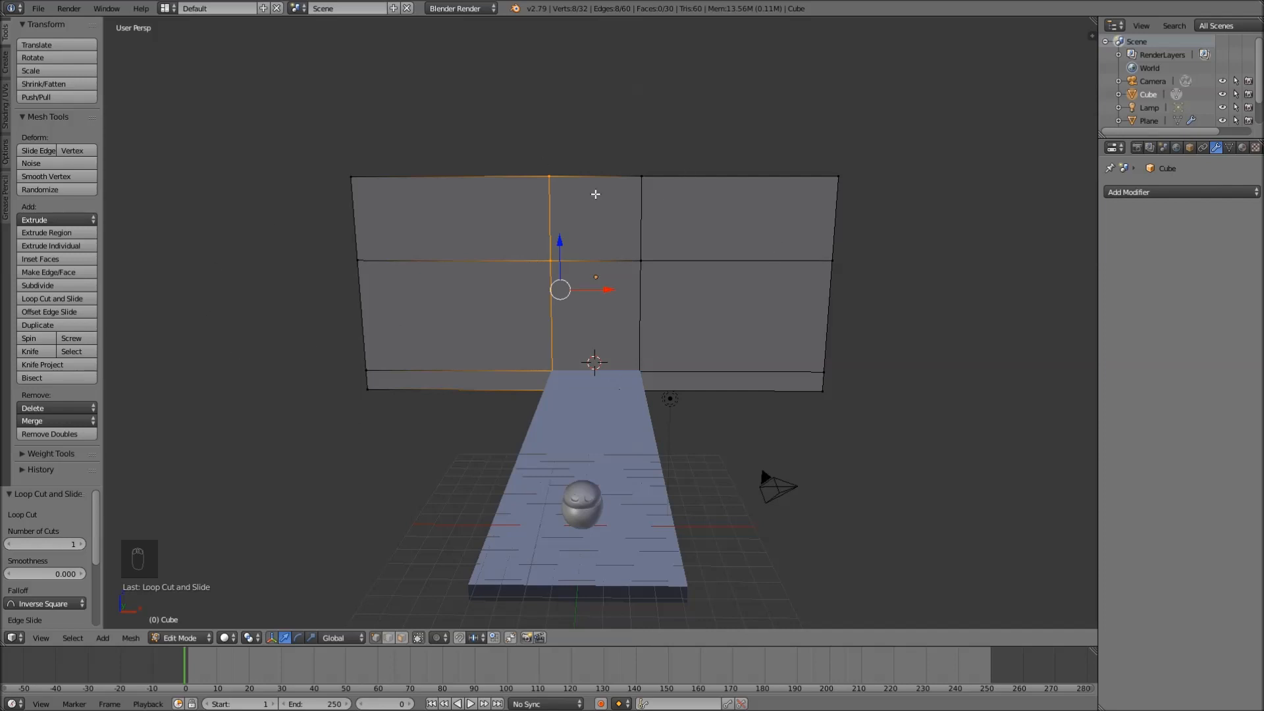
pyautogui.scroll(3, 721, 281)
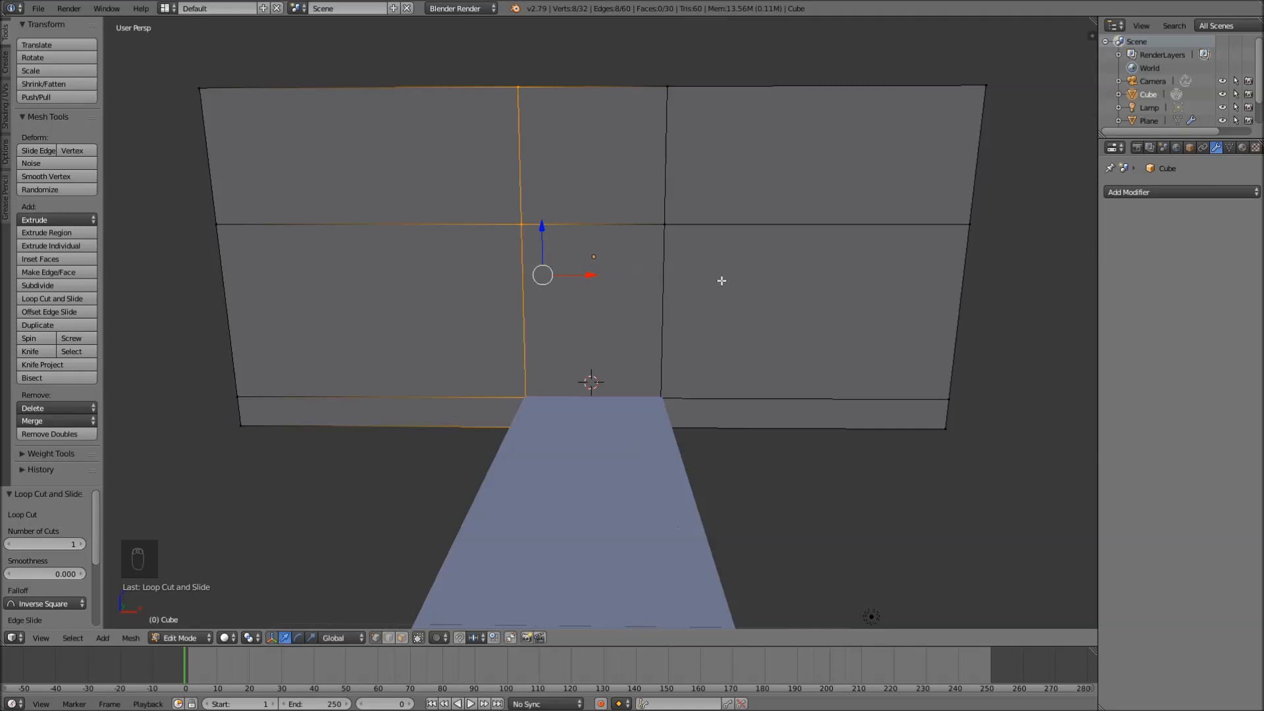
# - Select the corner vertices of the wall's upper middle face one at a time
pyautogui.rightClick(664, 222)
pyautogui.rightClick(669, 87)
pyautogui.rightClick(522, 95)
pyautogui.rightClick(523, 217)
pyautogui.rightClick(671, 224)
pyautogui.rightClick(660, 88)
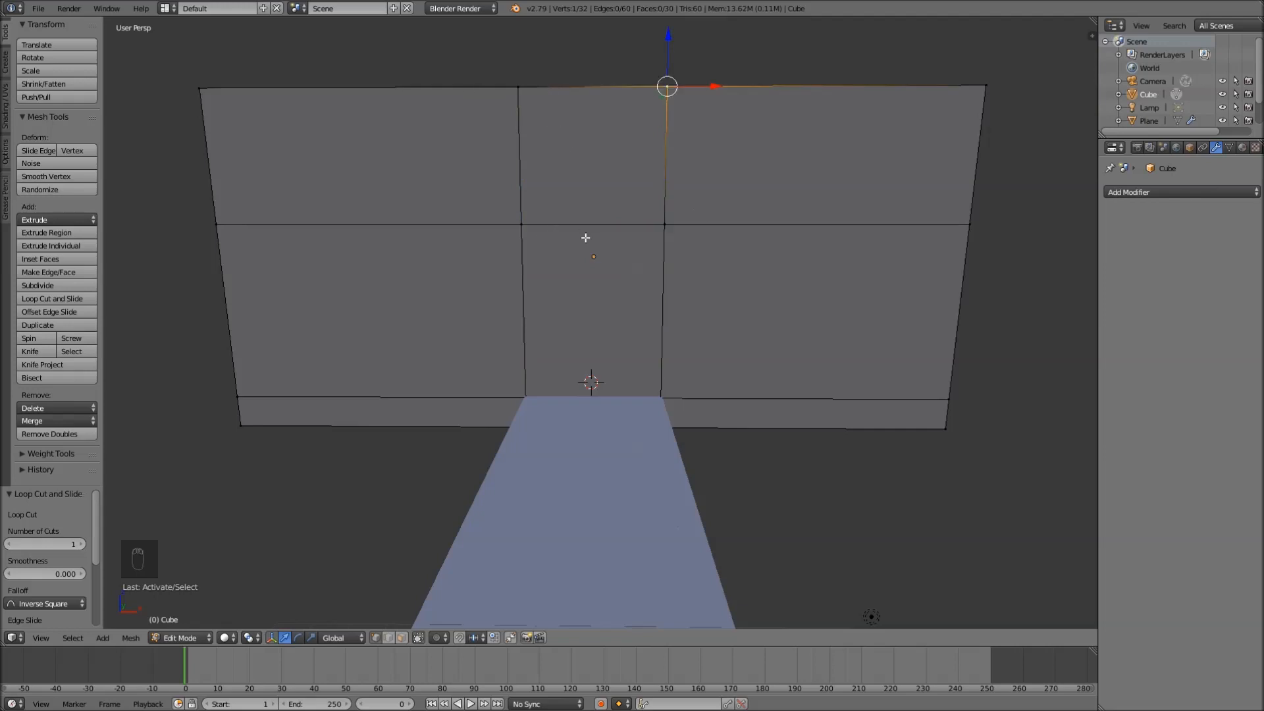
pyautogui.scroll(-4, 586, 238)
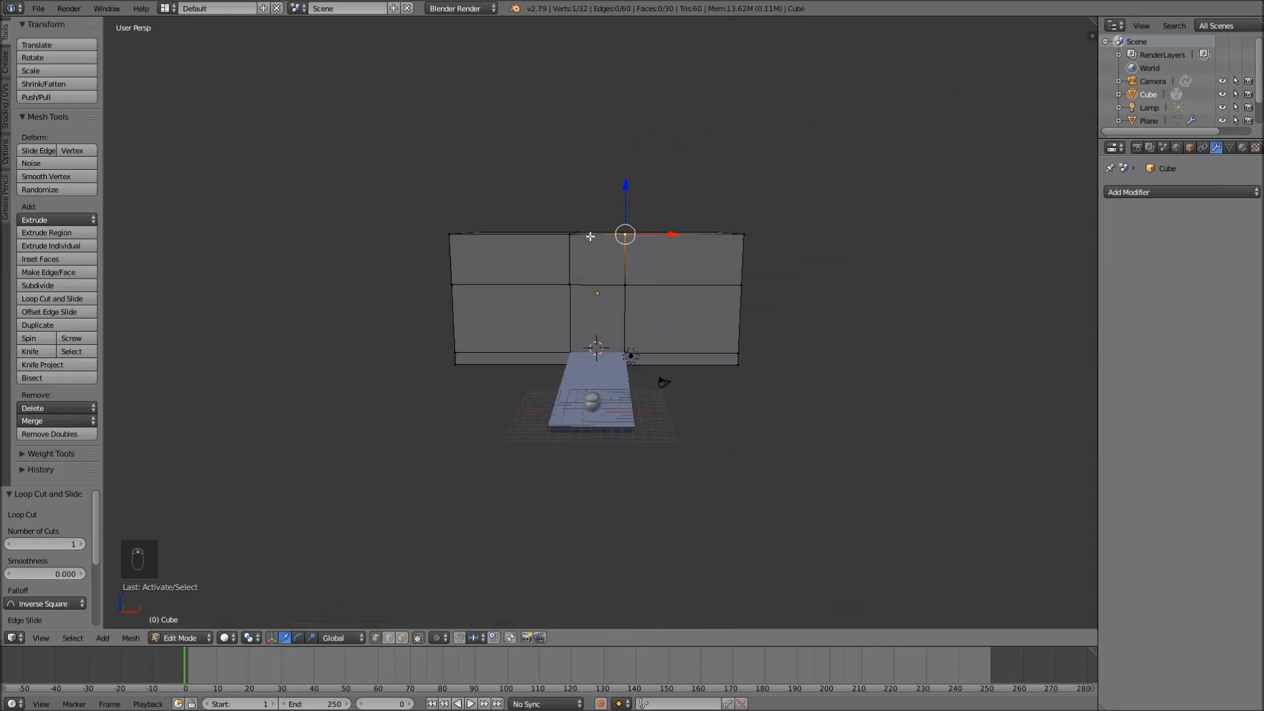
pyautogui.scroll(4, 597, 246)
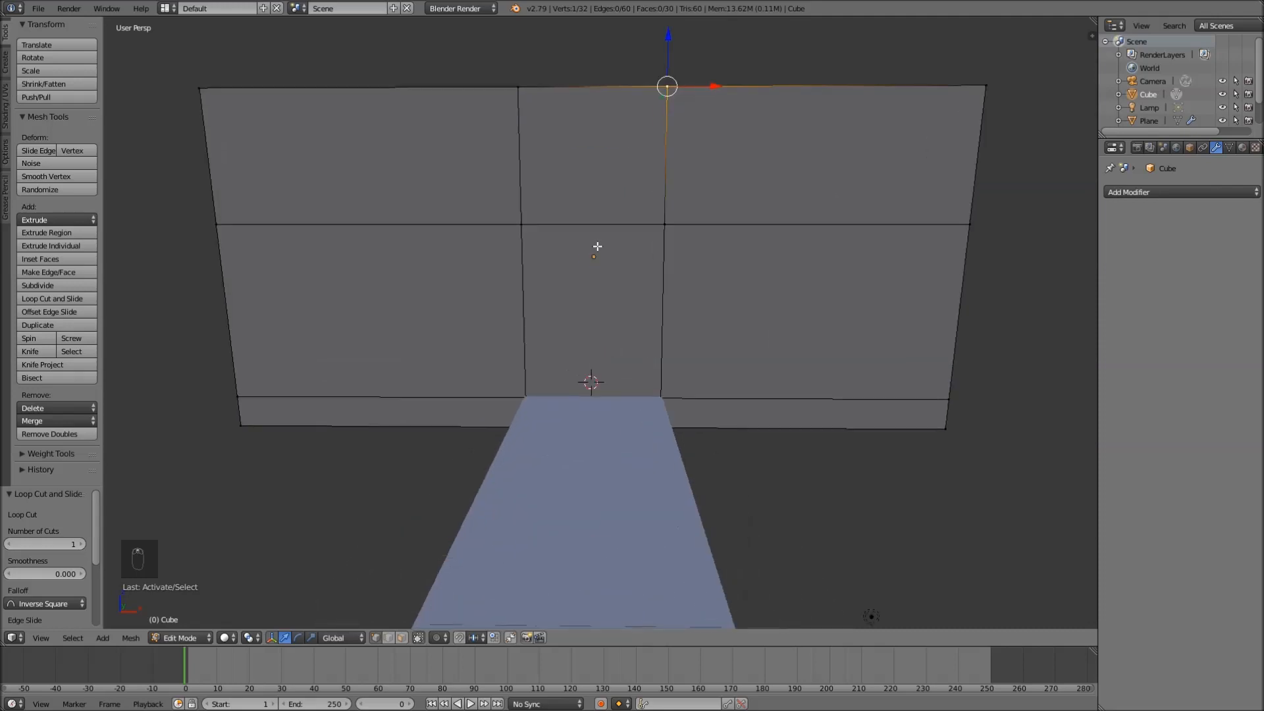
# - Select all four corner vertices of the wall's upper middle face together
pyautogui.rightClick(666, 224)
pyautogui.keyDown('shift'); pyautogui.rightClick(530, 224); pyautogui.keyUp('shift')
pyautogui.keyDown('shift'); pyautogui.rightClick(523, 82); pyautogui.keyUp('shift')
pyautogui.keyDown('shift'); pyautogui.rightClick(675, 84); pyautogui.keyUp('shift')
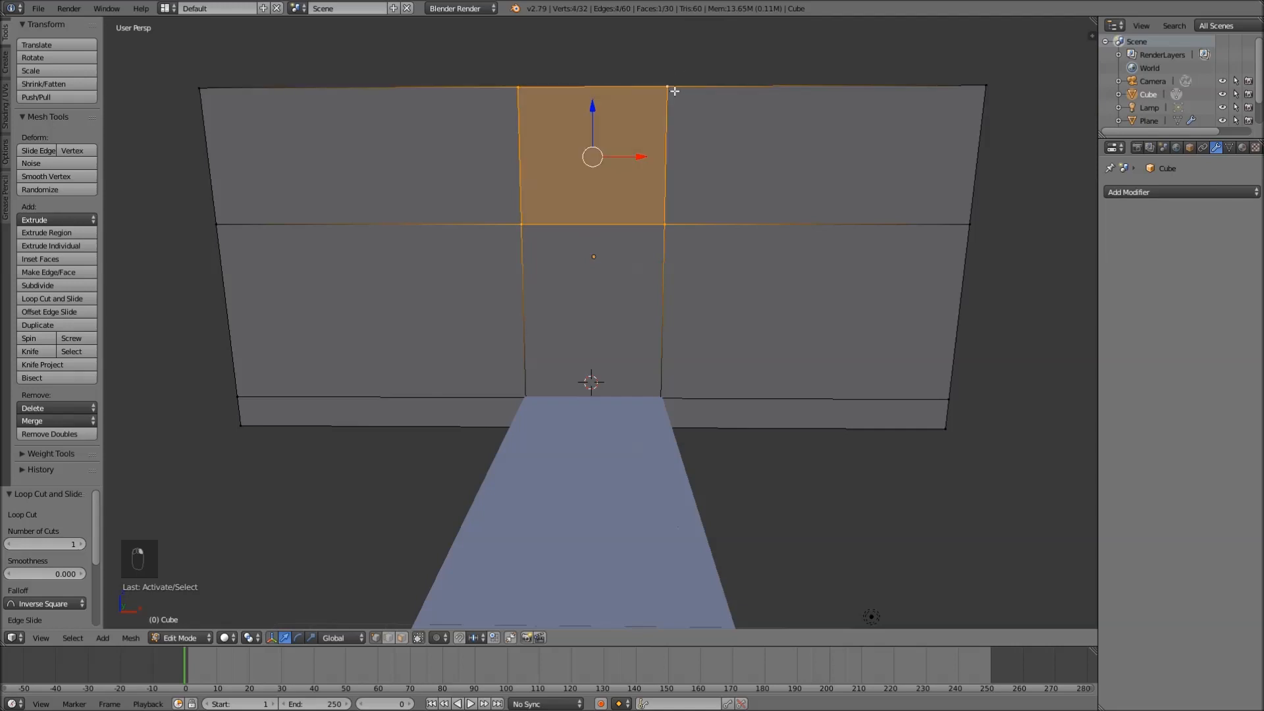
# - Leave Edit Mode on the wall block and open the character's head sphere in Edit Mode
pyautogui.rightClick(669, 215)
pyautogui.scroll(-6, 683, 404)
pyautogui.press('Tab')
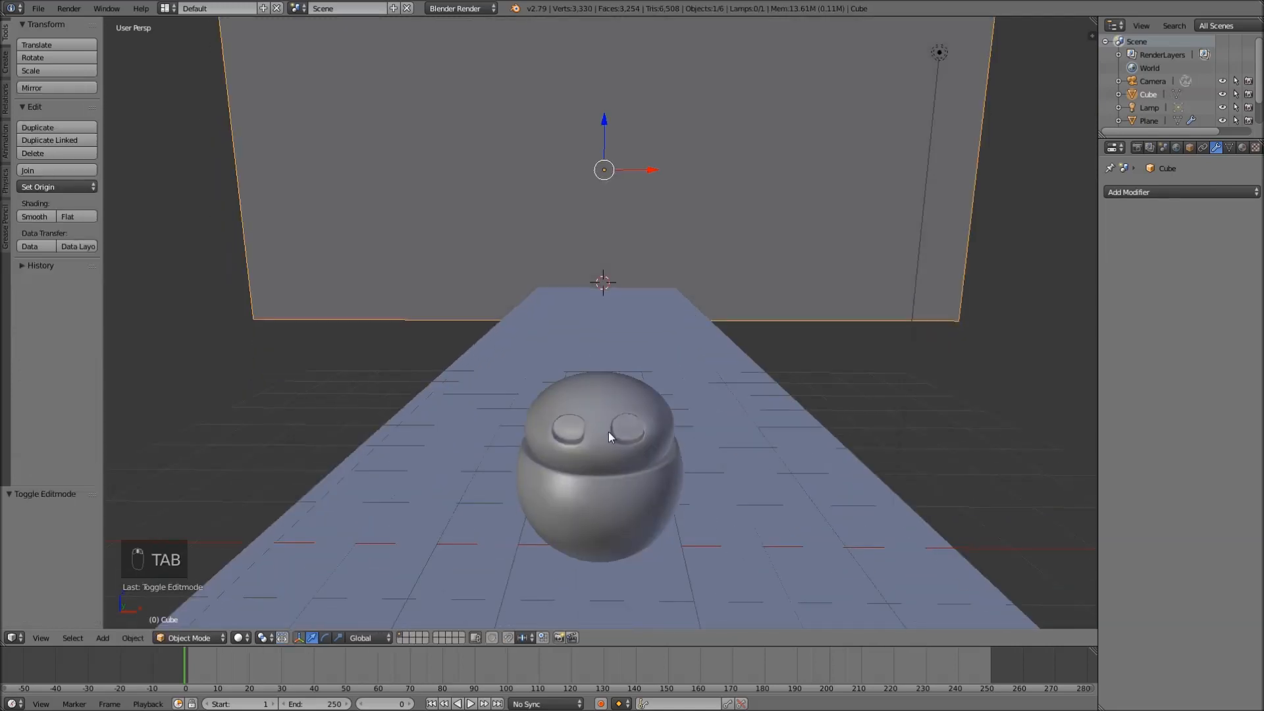
pyautogui.rightClick(607, 414)
pyautogui.press('Tab')
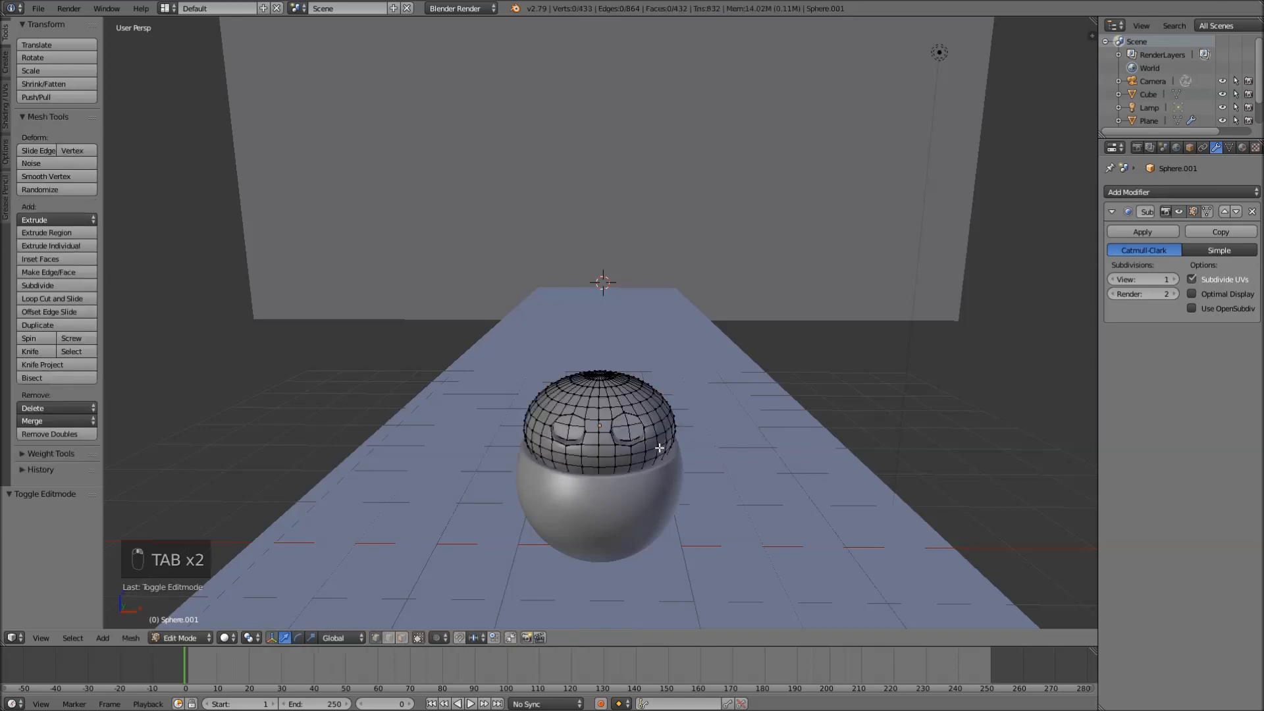
# - Select a patch of vertices on the head between and above the eyes, and clear the selection
pyautogui.scroll(3, 658, 448)
pyautogui.rightClick(624, 468)
pyautogui.rightClick(640, 457)
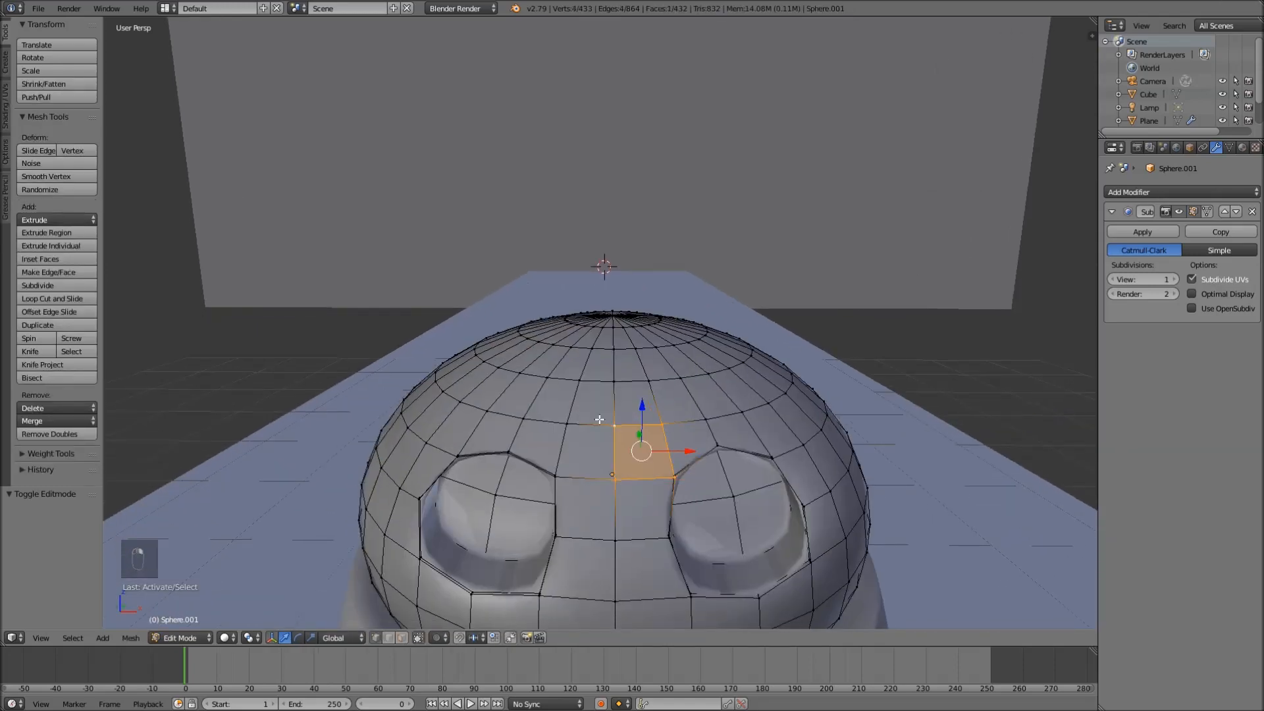
pyautogui.keyDown('shift'); pyautogui.rightClick(567, 423); pyautogui.keyUp('shift')
pyautogui.keyDown('shift'); pyautogui.rightClick(556, 473); pyautogui.keyUp('shift')
pyautogui.keyDown('shift'); pyautogui.rightClick(583, 548); pyautogui.keyUp('shift')
pyautogui.keyDown('shift'); pyautogui.rightClick(561, 539); pyautogui.keyUp('shift')
pyautogui.press('a')
# - Select the four corner vertices of the head face just above the left eye, and deselect them
pyautogui.rightClick(565, 416)
pyautogui.keyDown('shift'); pyautogui.rightClick(526, 419); pyautogui.keyUp('shift')
pyautogui.keyDown('shift'); pyautogui.rightClick(547, 377); pyautogui.keyUp('shift')
pyautogui.keyDown('shift'); pyautogui.rightClick(578, 379); pyautogui.keyUp('shift')
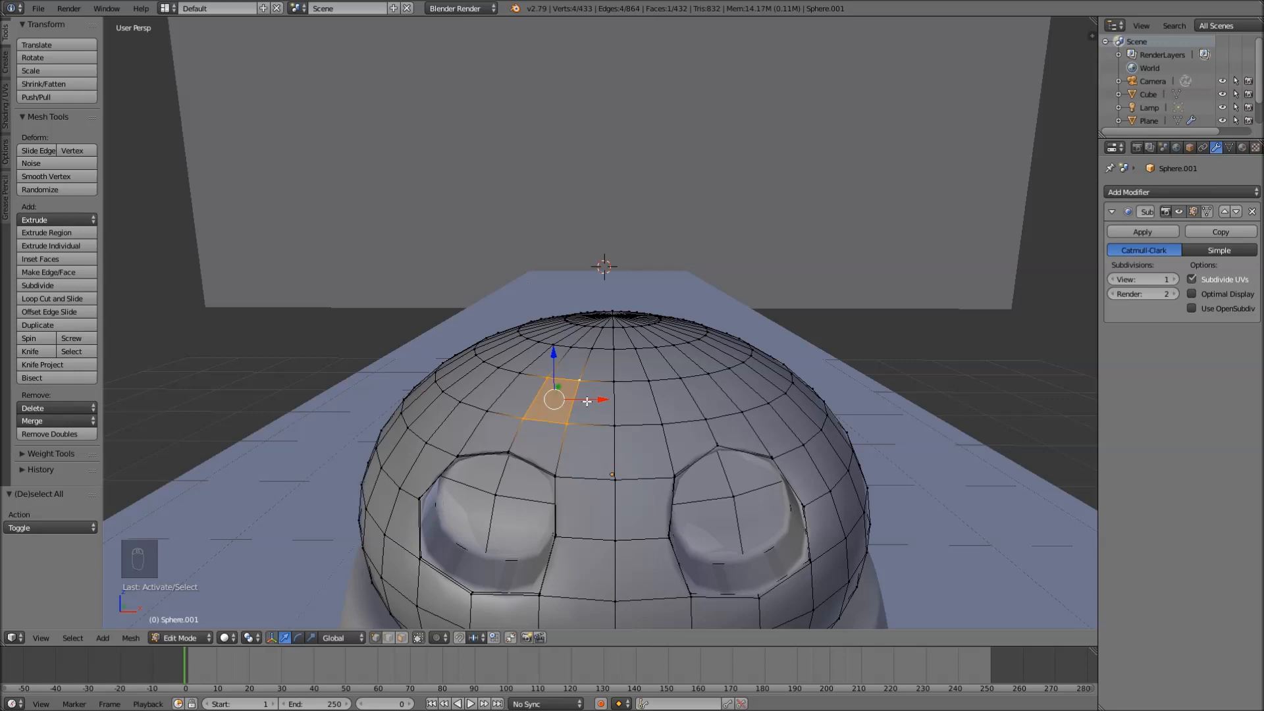
pyautogui.press('a')
# - Select the corner vertices of the head face above the left eye one after another, forming a single selected face
pyautogui.rightClick(565, 425)
pyautogui.rightClick(545, 421)
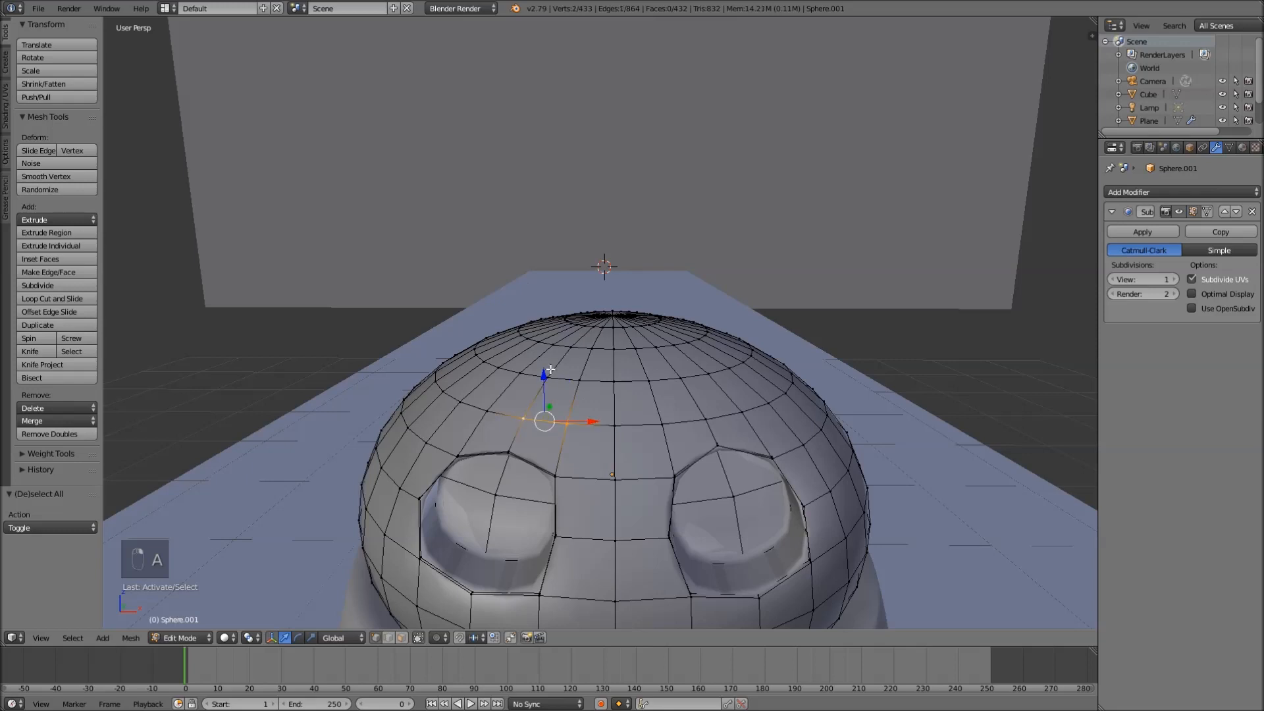
pyautogui.keyDown('shift'); pyautogui.rightClick(563, 375); pyautogui.keyUp('shift')
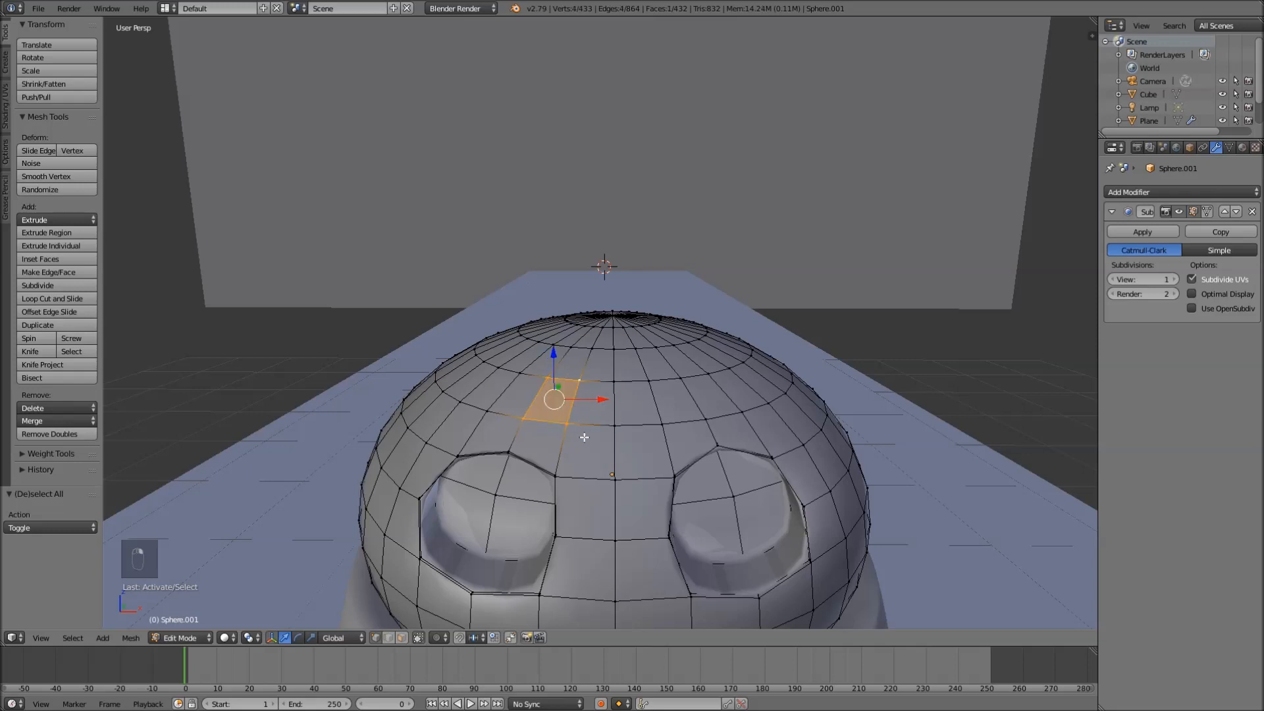
pyautogui.keyDown('shift'); pyautogui.rightClick(579, 429); pyautogui.keyUp('shift')
pyautogui.keyDown('shift'); pyautogui.rightClick(522, 407); pyautogui.keyUp('shift')
pyautogui.keyDown('shift'); pyautogui.rightClick(551, 375); pyautogui.keyUp('shift')
pyautogui.keyDown('shift'); pyautogui.rightClick(597, 371); pyautogui.keyUp('shift')
# - Select the three corner vertices of a triangular face at the top of the head, and leave Edit Mode
pyautogui.keyDown('shift'); pyautogui.scroll(6, 630, 364); pyautogui.keyUp('shift')
pyautogui.keyDown('shift'); pyautogui.scroll(-3, 629, 367); pyautogui.keyUp('shift')
pyautogui.rightClick(503, 541)
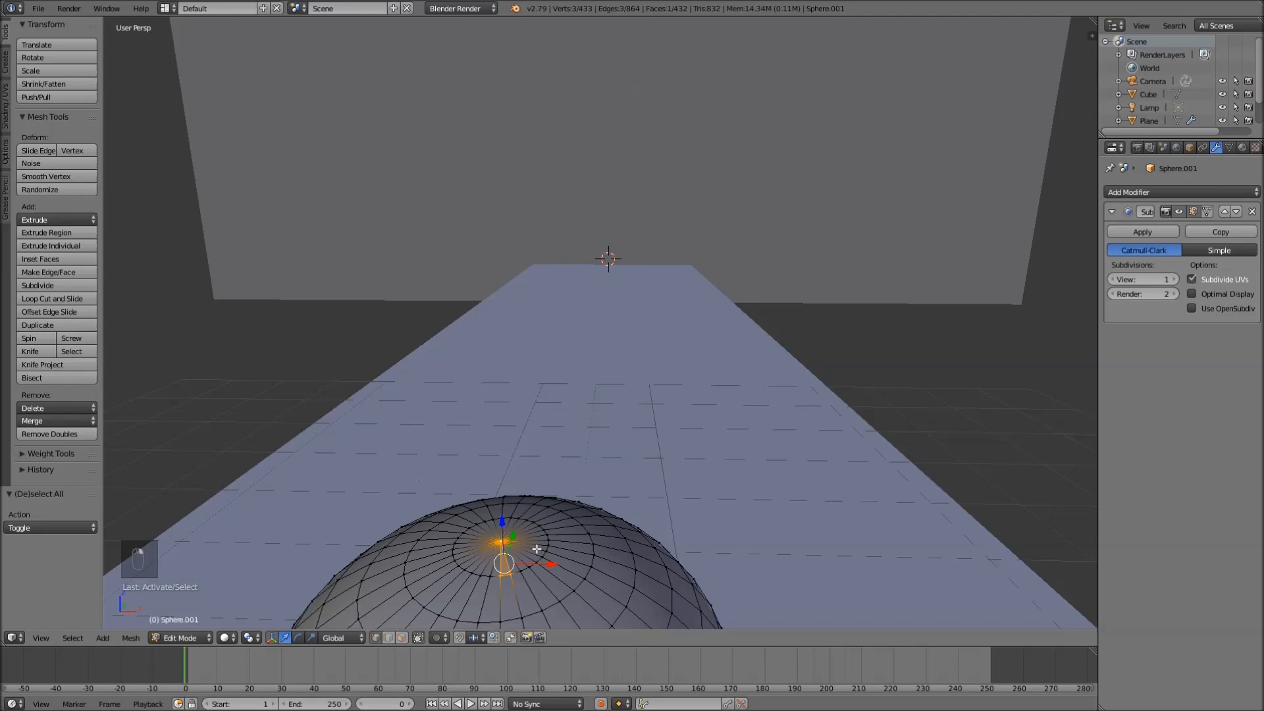
pyautogui.press('KP_Decimal')
pyautogui.press('KP_8')
pyautogui.press('KP_8')
pyautogui.press('KP_8')
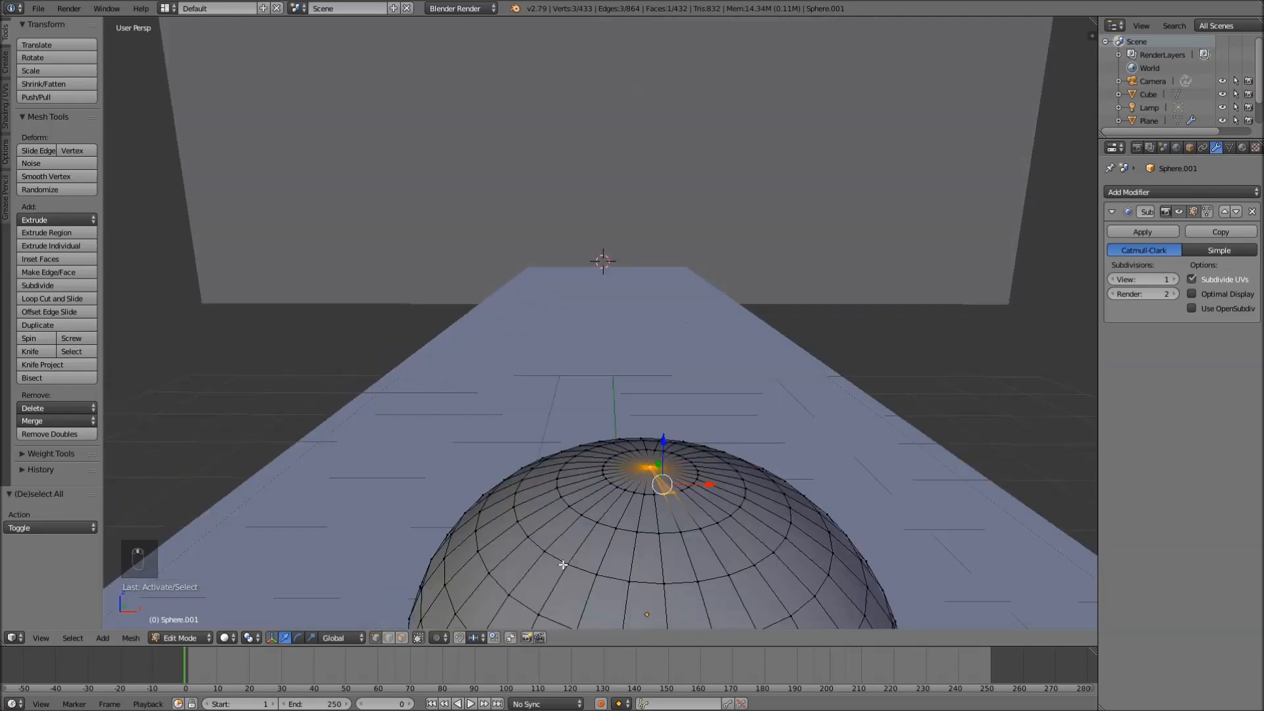
pyautogui.press('KP_2')
pyautogui.press('KP_2')
pyautogui.press('KP_2')
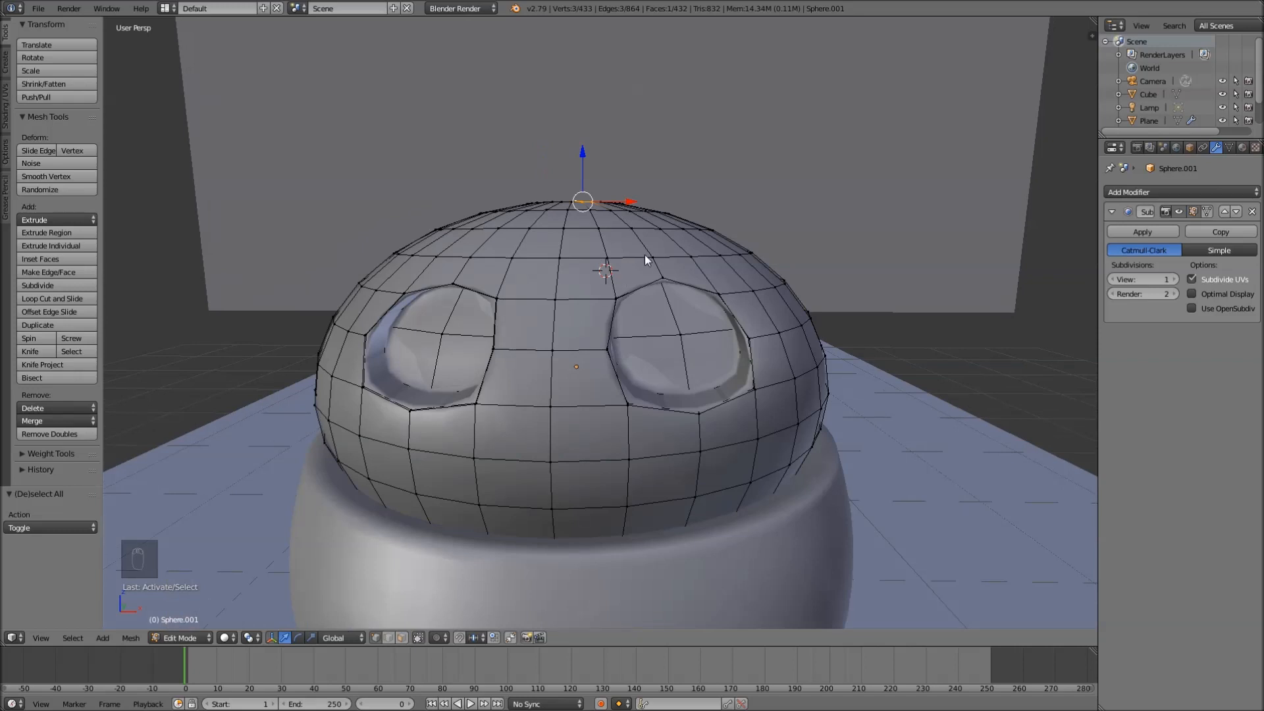
pyautogui.press('Tab')
pyautogui.scroll(-6, 645, 254)
pyautogui.scroll(3, 658, 270)
pyautogui.scroll(5, 673, 283)
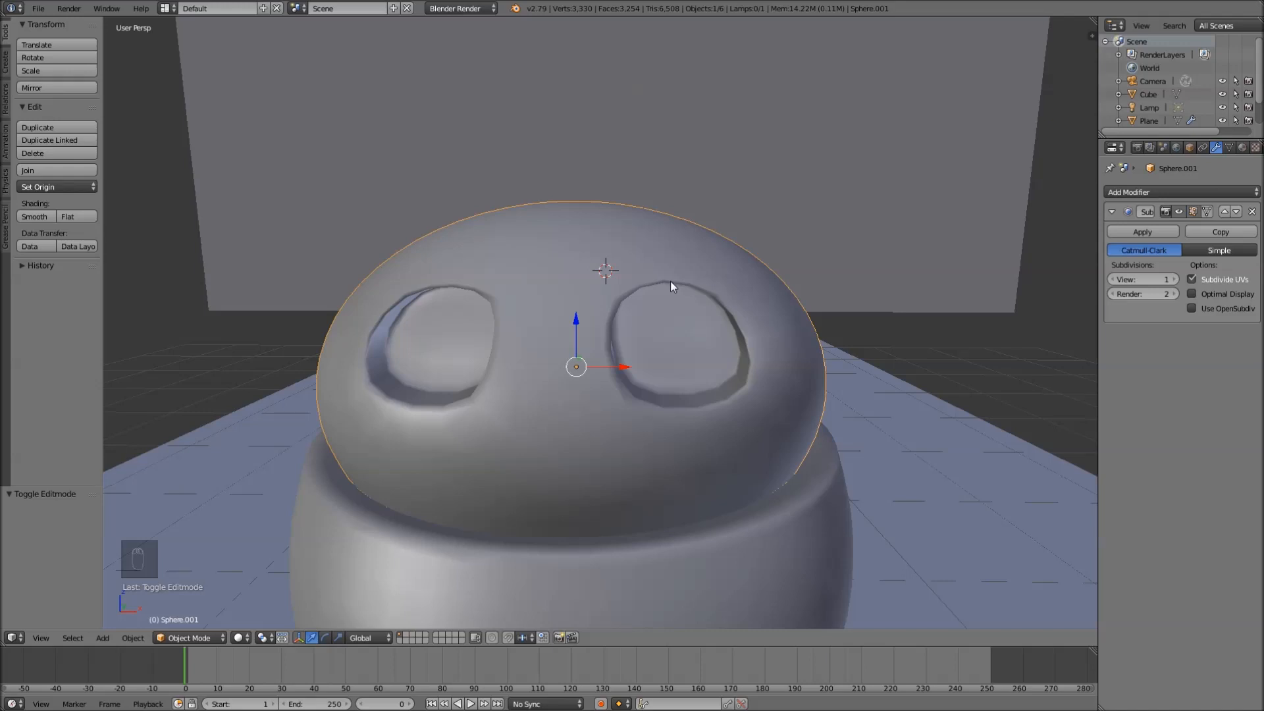
# - Reopen the head in Edit Mode, select the six vertices of two stacked faces between the eyes, and return to Object Mode
pyautogui.press('Tab')
pyautogui.rightClick(555, 344)
pyautogui.keyDown('shift'); pyautogui.rightClick(616, 299); pyautogui.keyUp('shift')
pyautogui.keyDown('shift'); pyautogui.rightClick(607, 349); pyautogui.keyUp('shift')
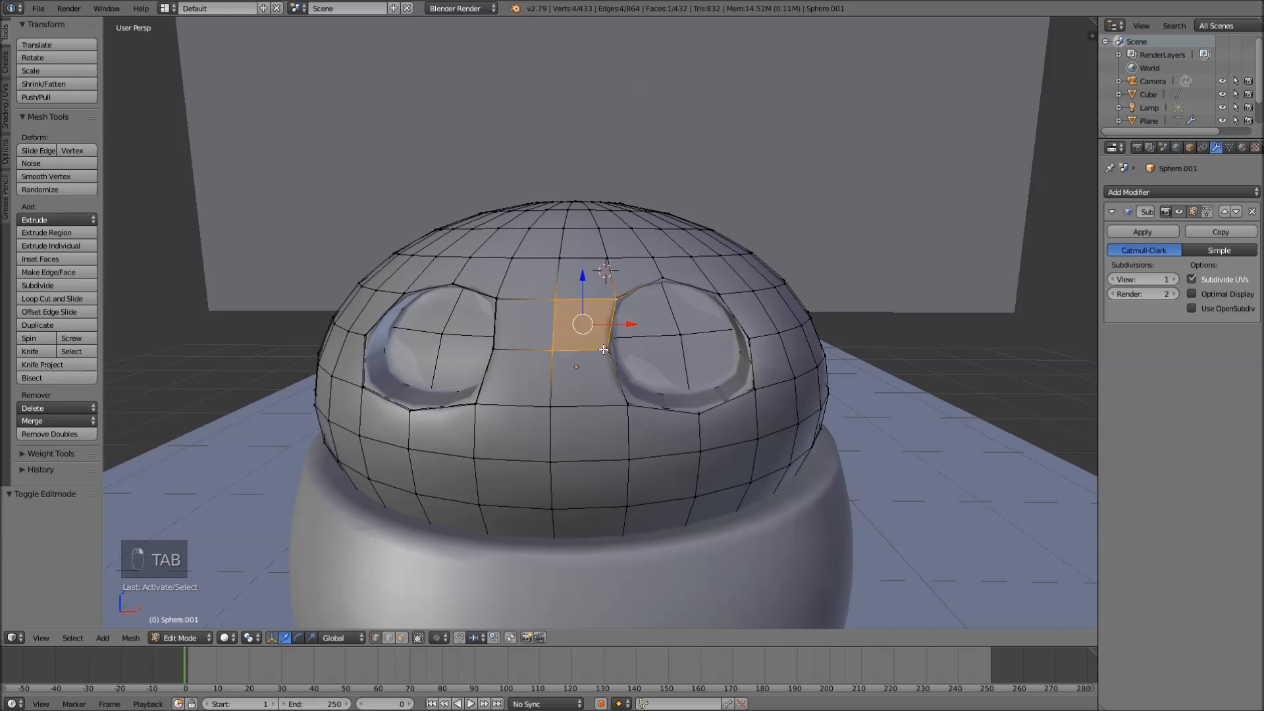
pyautogui.keyDown('shift'); pyautogui.rightClick(551, 406); pyautogui.keyUp('shift')
pyautogui.keyDown('shift'); pyautogui.rightClick(630, 409); pyautogui.keyUp('shift')
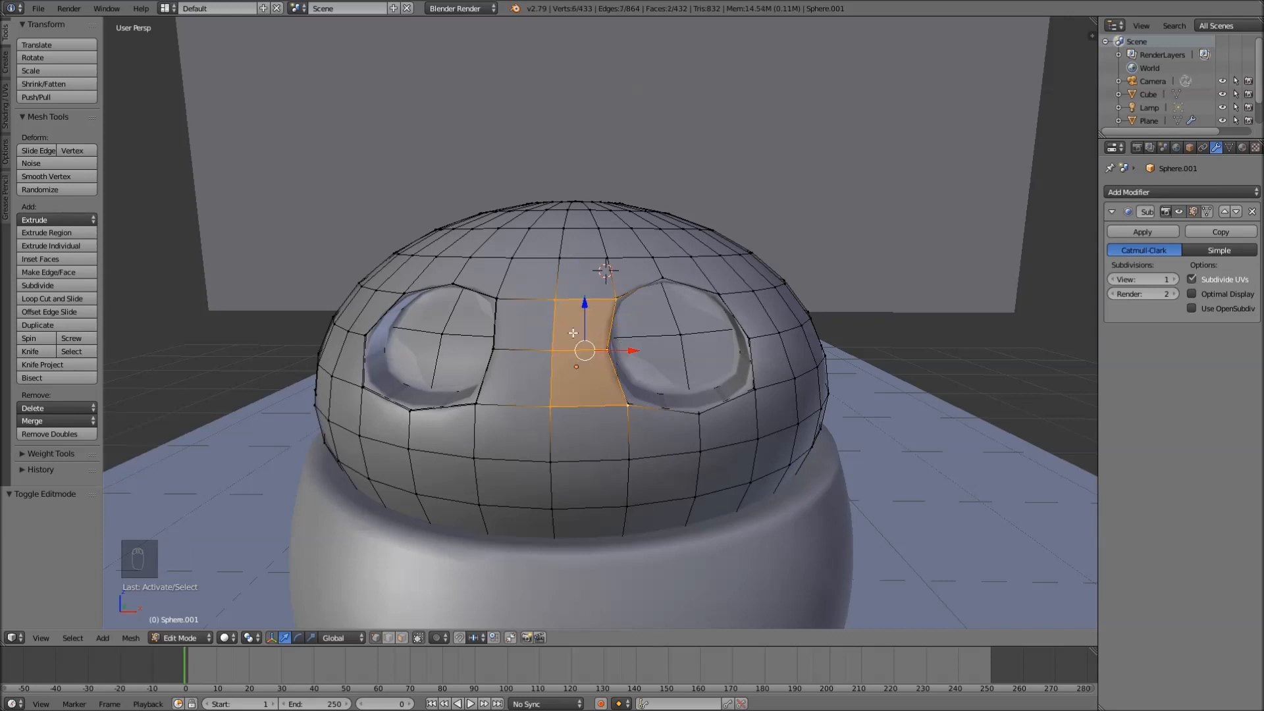
pyautogui.press('Tab')
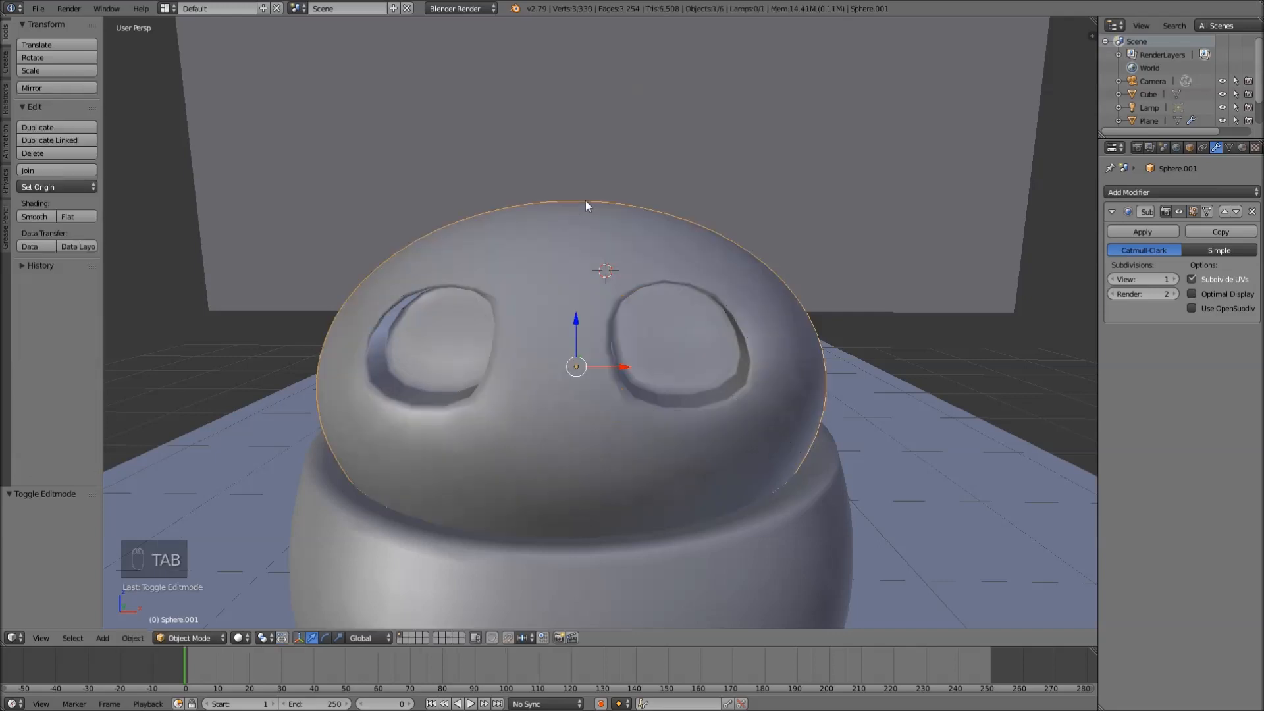
# - Select the wall block behind the platform and open it in Edit Mode
pyautogui.scroll(-6, 588, 195)
pyautogui.moveTo(591, 191); pyautogui.dragTo(614, 259, button='middle')
pyautogui.rightClick(614, 262)
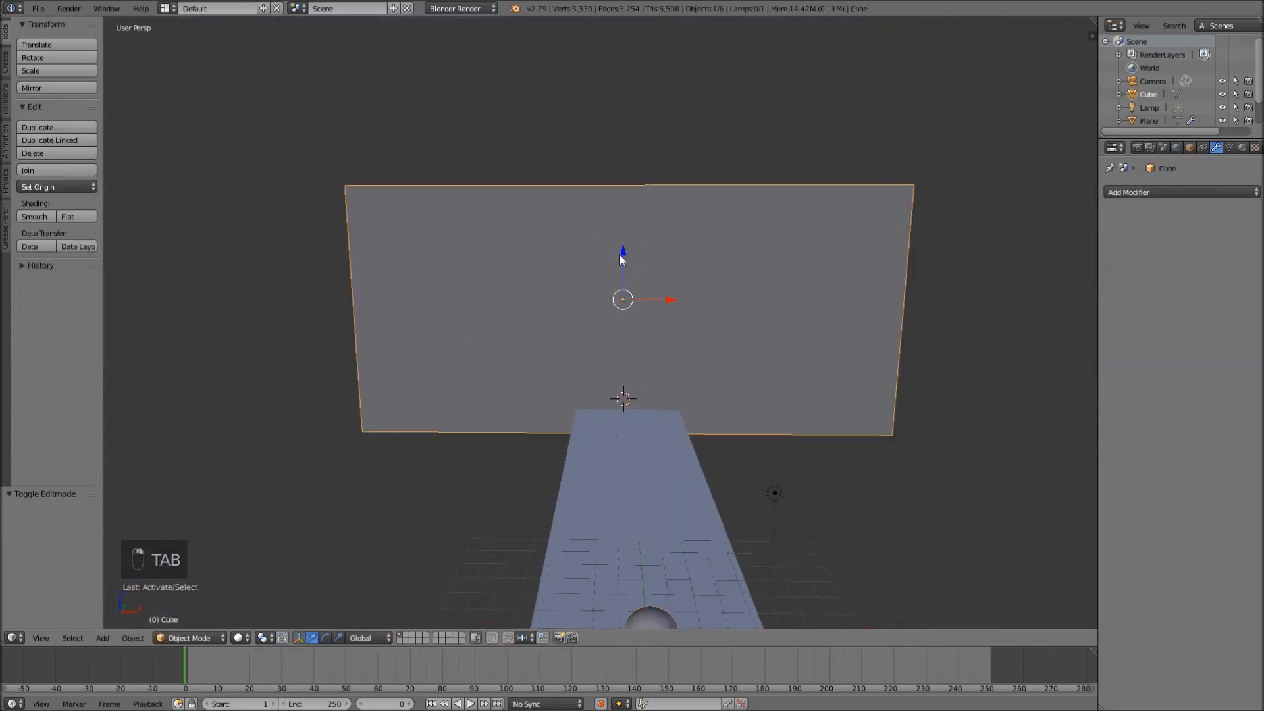
pyautogui.press('Tab')
pyautogui.scroll(4, 632, 250)
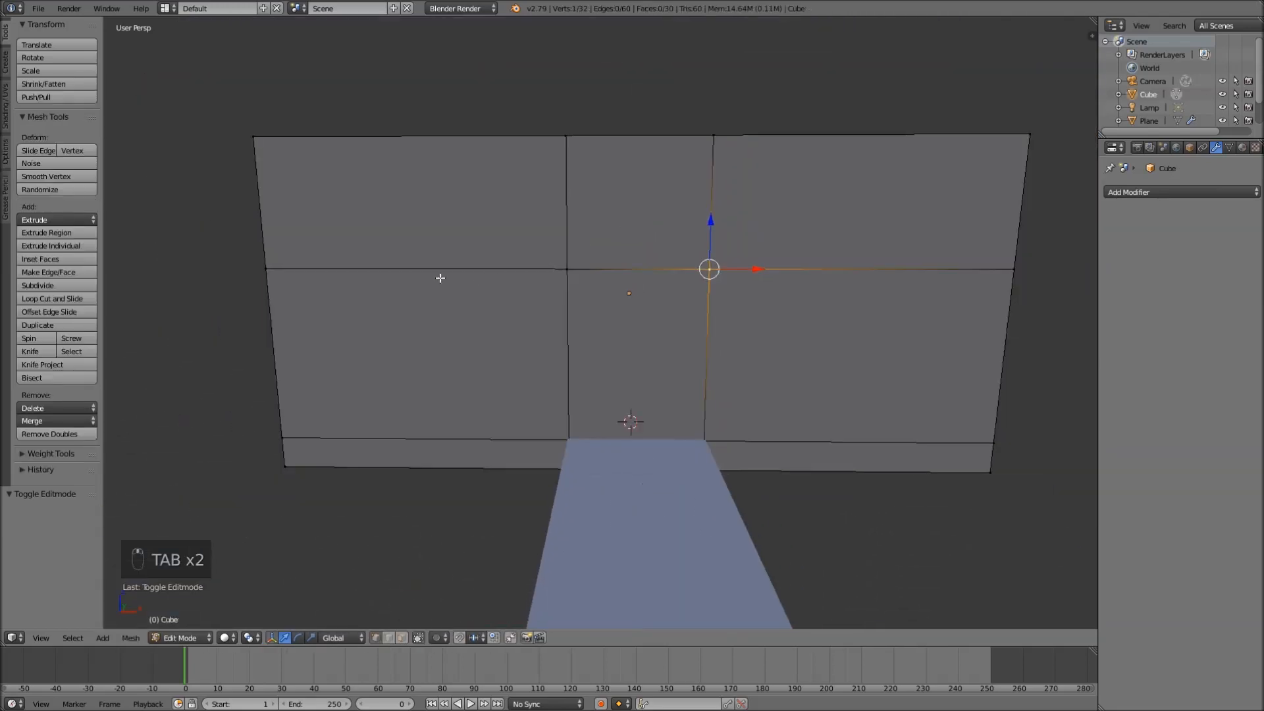
# - Switch to face selection and subdivide the wall's upper left face with one cut
pyautogui.hotkey('ctrl', 'Tab')
pyautogui.click(369, 298)
pyautogui.rightClick(437, 212)
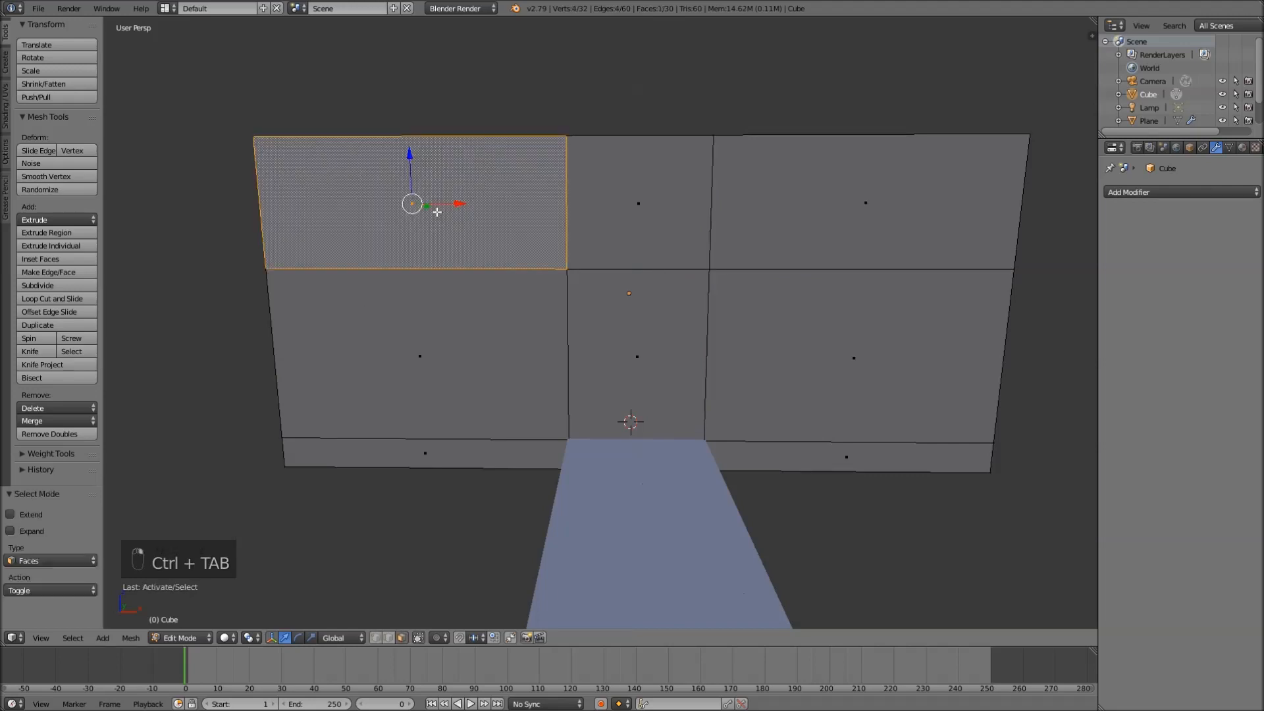
pyautogui.press('w')
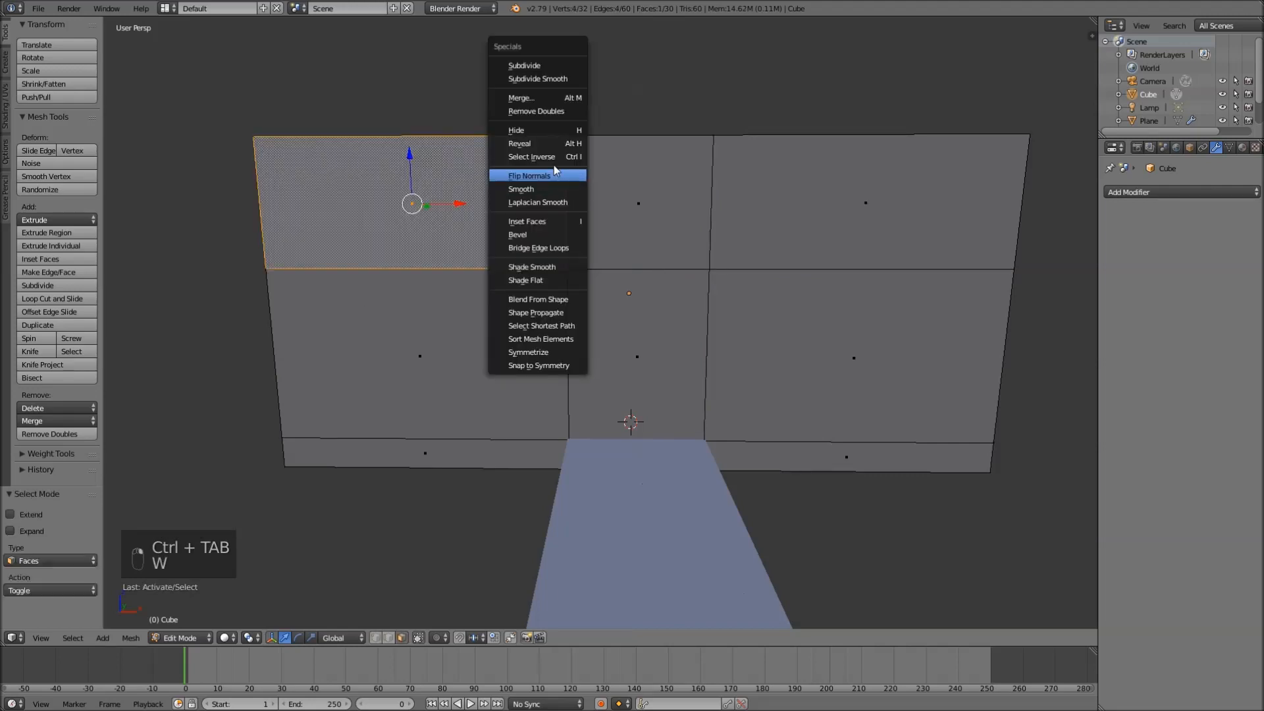
pyautogui.click(545, 66)
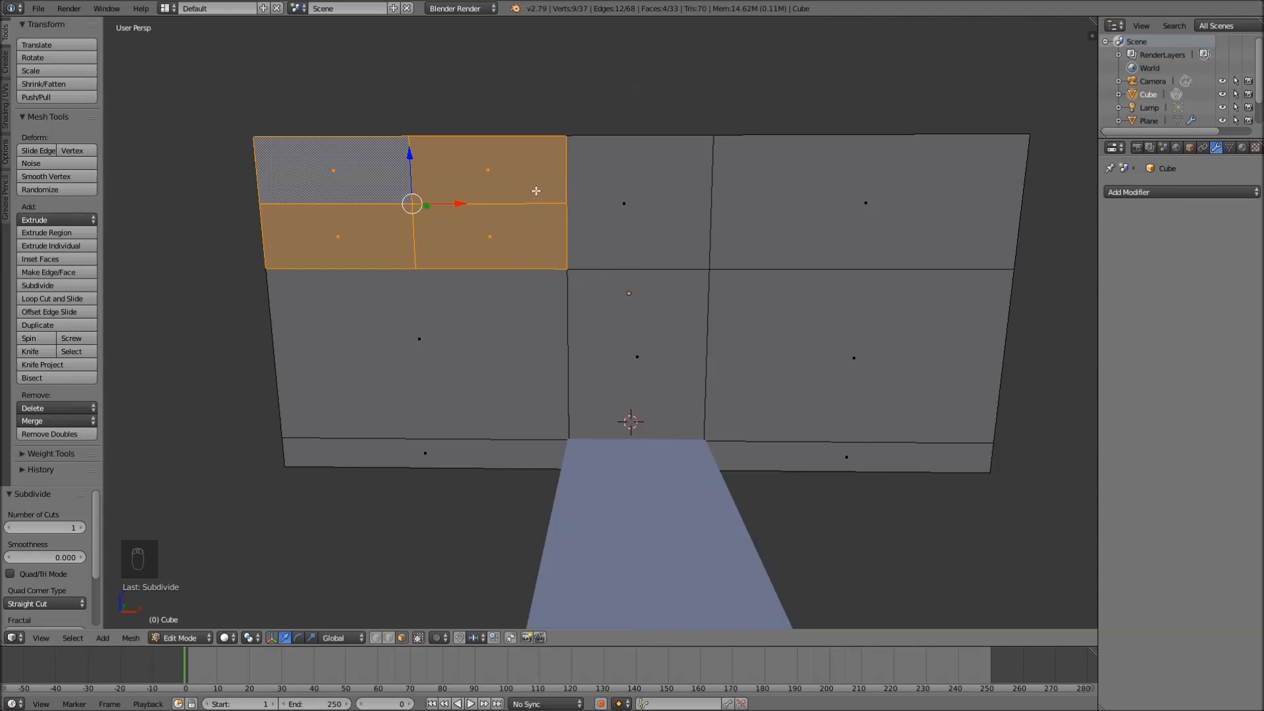
# - Switch to vertex selection and select the five vertices around the wall's upper middle face, including the midpoint on its left edge
pyautogui.hotkey('ctrl', 'Tab')
pyautogui.click(531, 144)
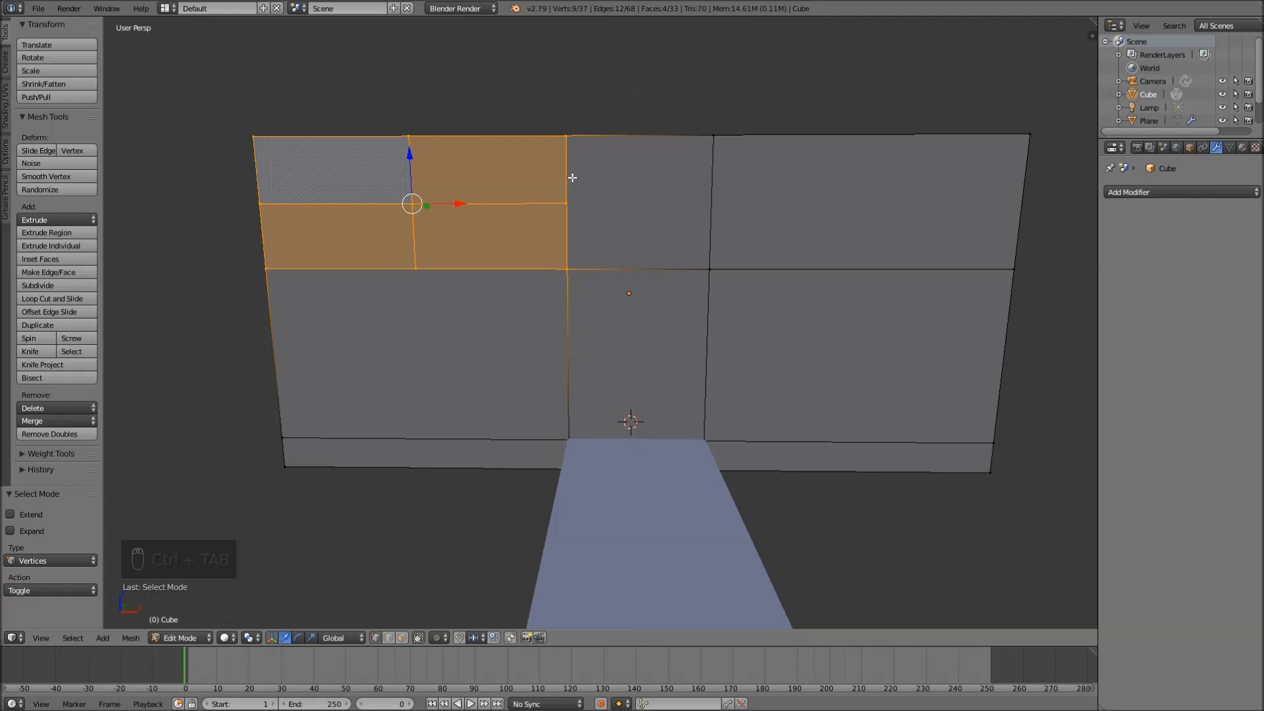
pyautogui.rightClick(573, 204)
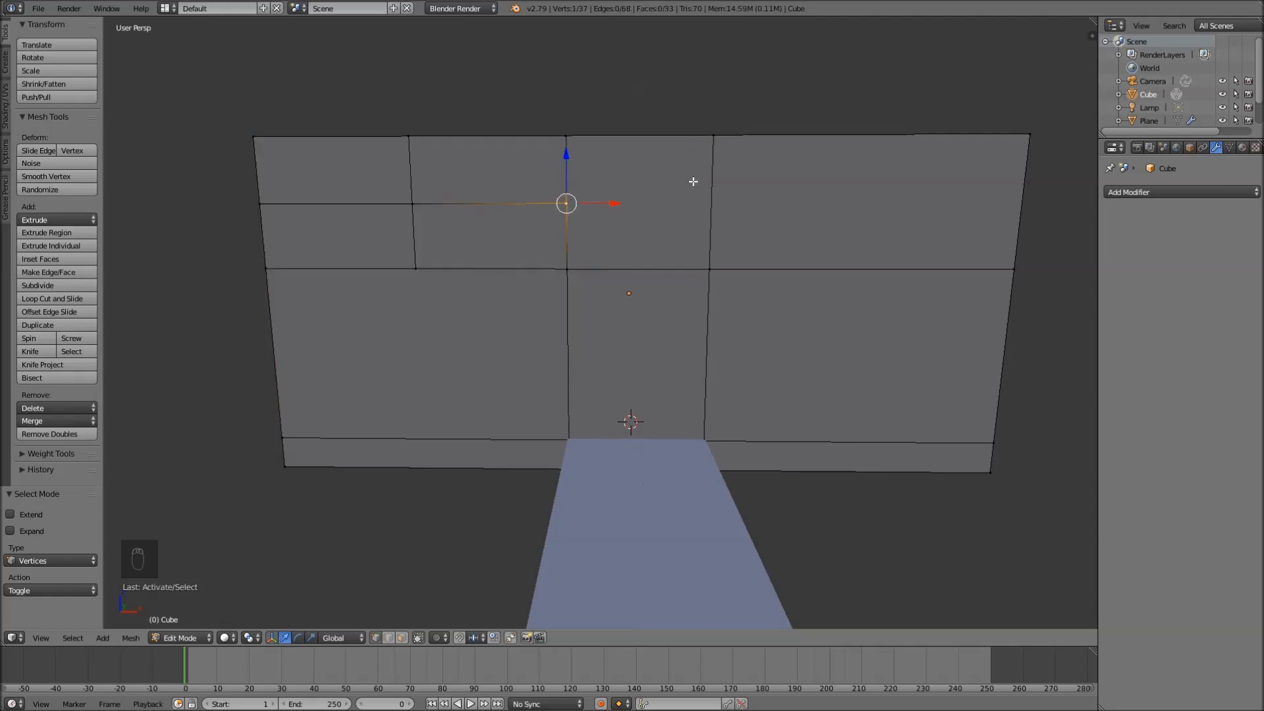
pyautogui.rightClick(711, 269)
pyautogui.keyDown('shift'); pyautogui.rightClick(713, 150); pyautogui.keyUp('shift')
pyautogui.keyDown('shift'); pyautogui.rightClick(564, 143); pyautogui.keyUp('shift')
pyautogui.keyDown('shift'); pyautogui.rightClick(566, 208); pyautogui.keyUp('shift')
pyautogui.keyDown('shift'); pyautogui.rightClick(567, 284); pyautogui.keyUp('shift')
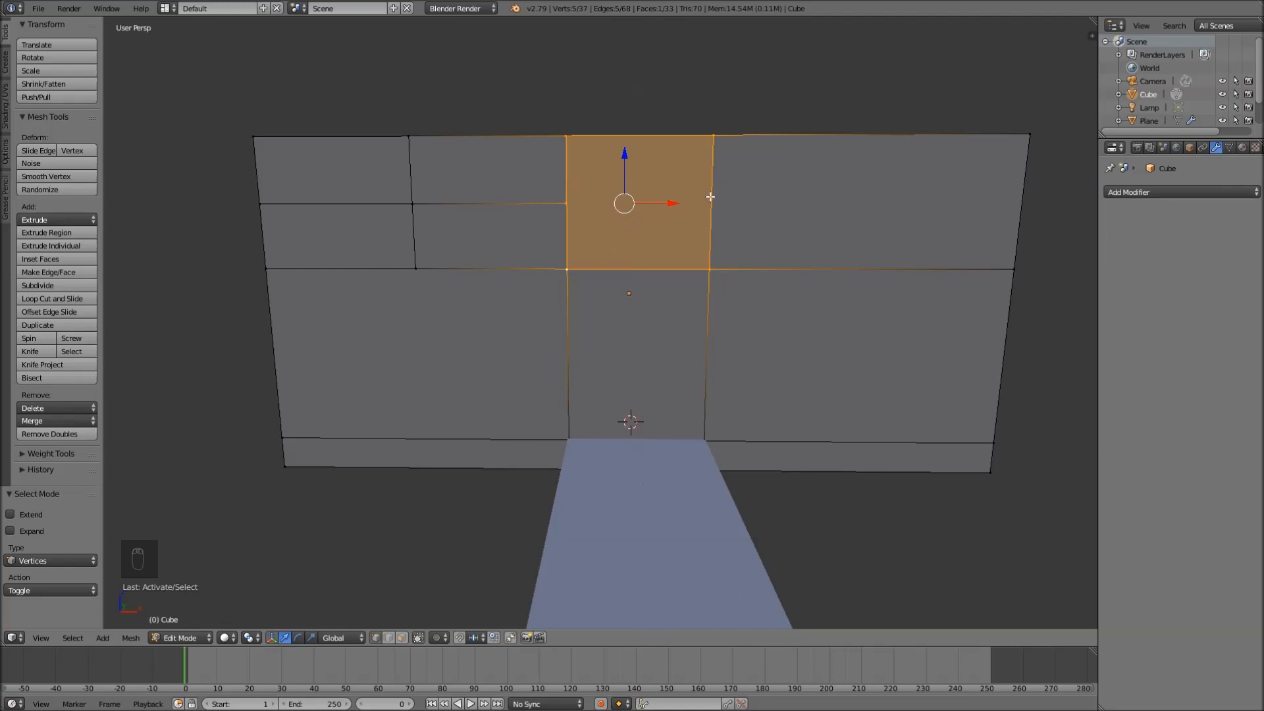
# - Try to move the midpoint vertex on the left edge of the wall's upper middle face
pyautogui.moveTo(710, 205)
pyautogui.mouseDown(button='middle')
pyautogui.moveTo(727, 220)
pyautogui.moveTo(705, 206)
pyautogui.mouseUp(button='middle')
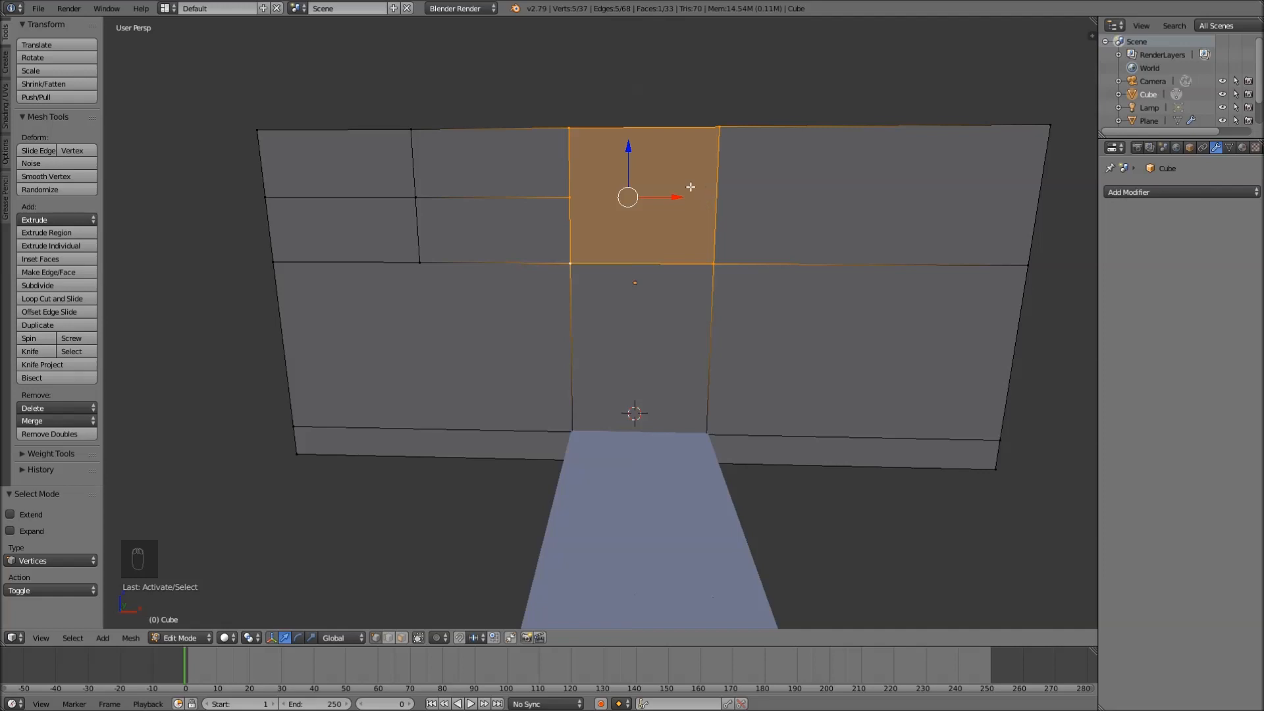
pyautogui.scroll(-3, 690, 187)
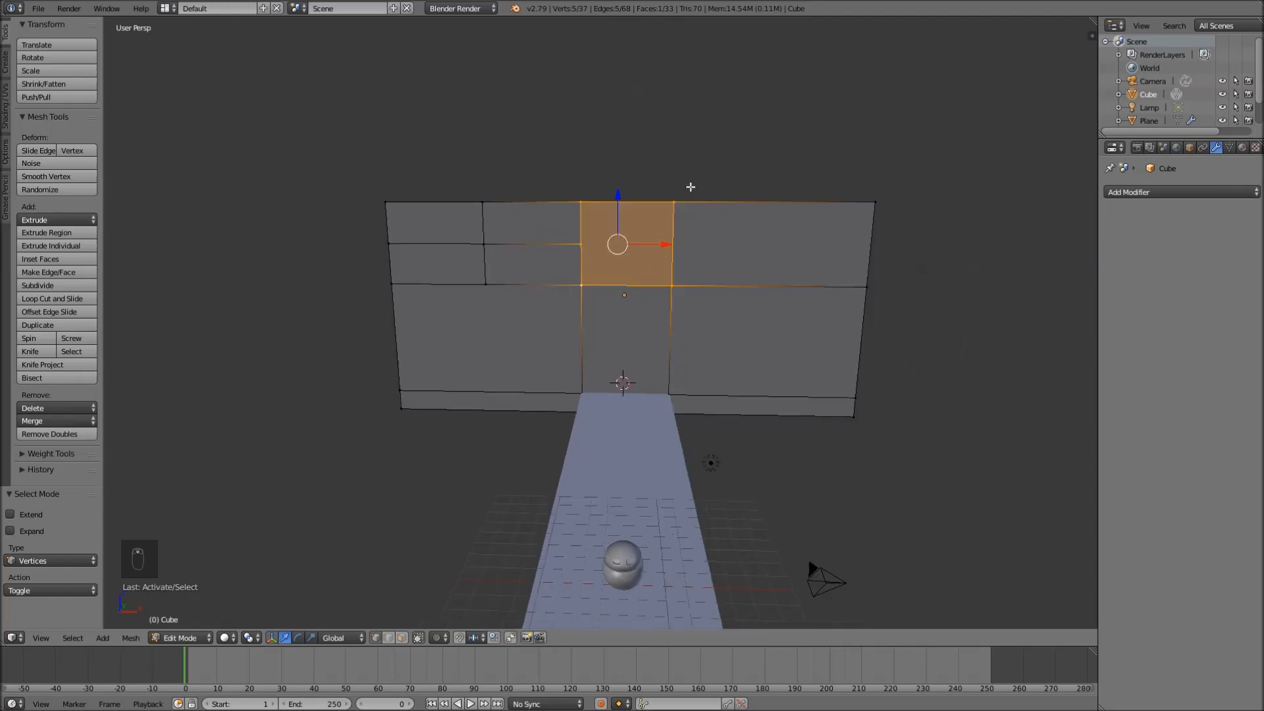
pyautogui.scroll(4, 670, 314)
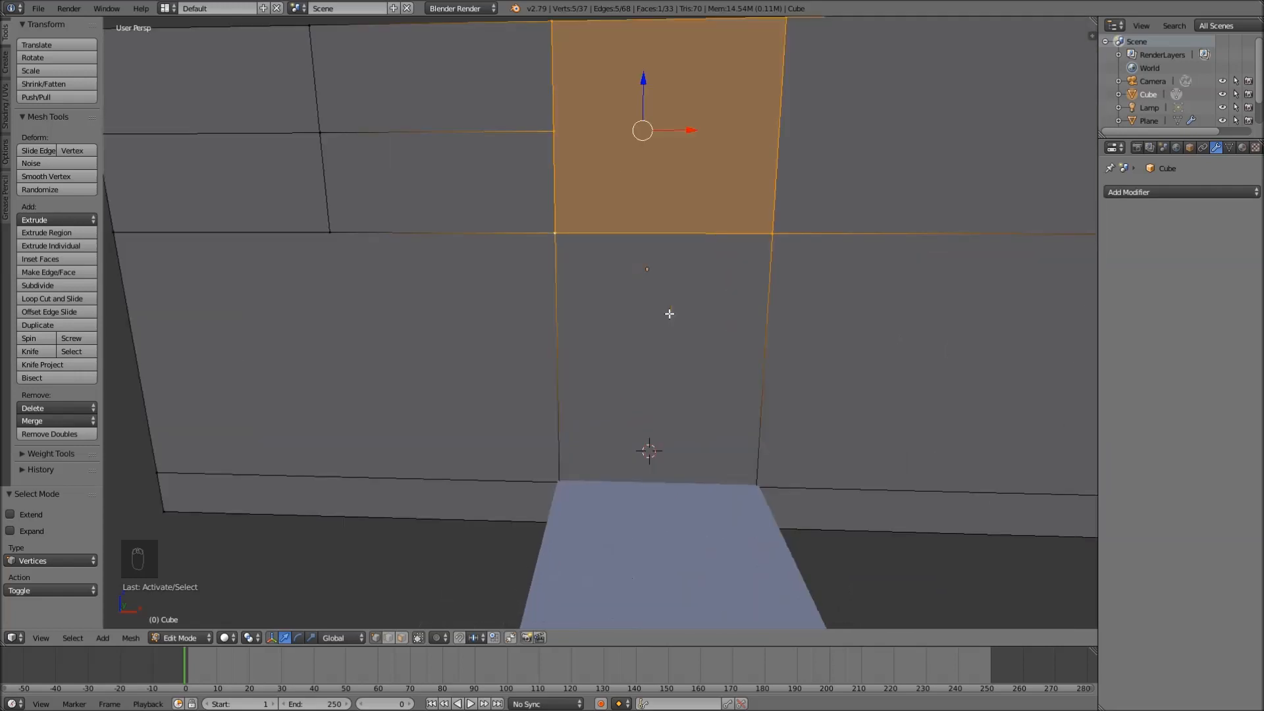
pyautogui.scroll(-3, 643, 177)
pyautogui.moveTo(618, 183); pyautogui.dragTo(582, 202, button='middle')
pyautogui.rightClick(606, 143)
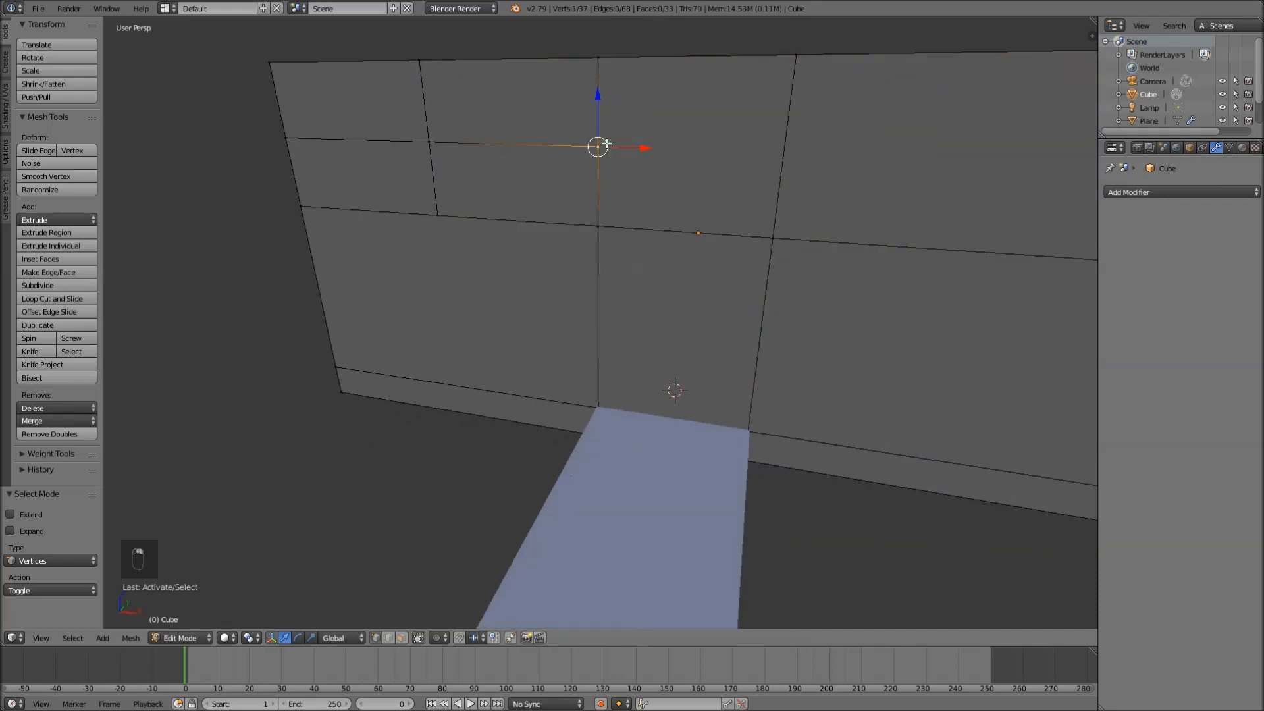
pyautogui.press('g')
pyautogui.rightClick(571, 158)
pyautogui.moveTo(571, 158); pyautogui.dragTo(645, 206, button='middle')
# - Undo the vertex selections and the subdivision of the wall's upper left face
pyautogui.hotkey('ctrl', 'z')
pyautogui.hotkey('ctrl', 'z')
pyautogui.hotkey('ctrl', 'z')
pyautogui.hotkey('ctrl', 'z')
pyautogui.hotkey('ctrl', 'z')
pyautogui.hotkey('ctrl', 'z')
pyautogui.hotkey('ctrl', 'z')
pyautogui.hotkey('ctrl', 'z')
pyautogui.hotkey('ctrl', 'z')
pyautogui.hotkey('ctrl', 'z')
pyautogui.hotkey('ctrl', 'z')
pyautogui.hotkey('ctrl', 'z')
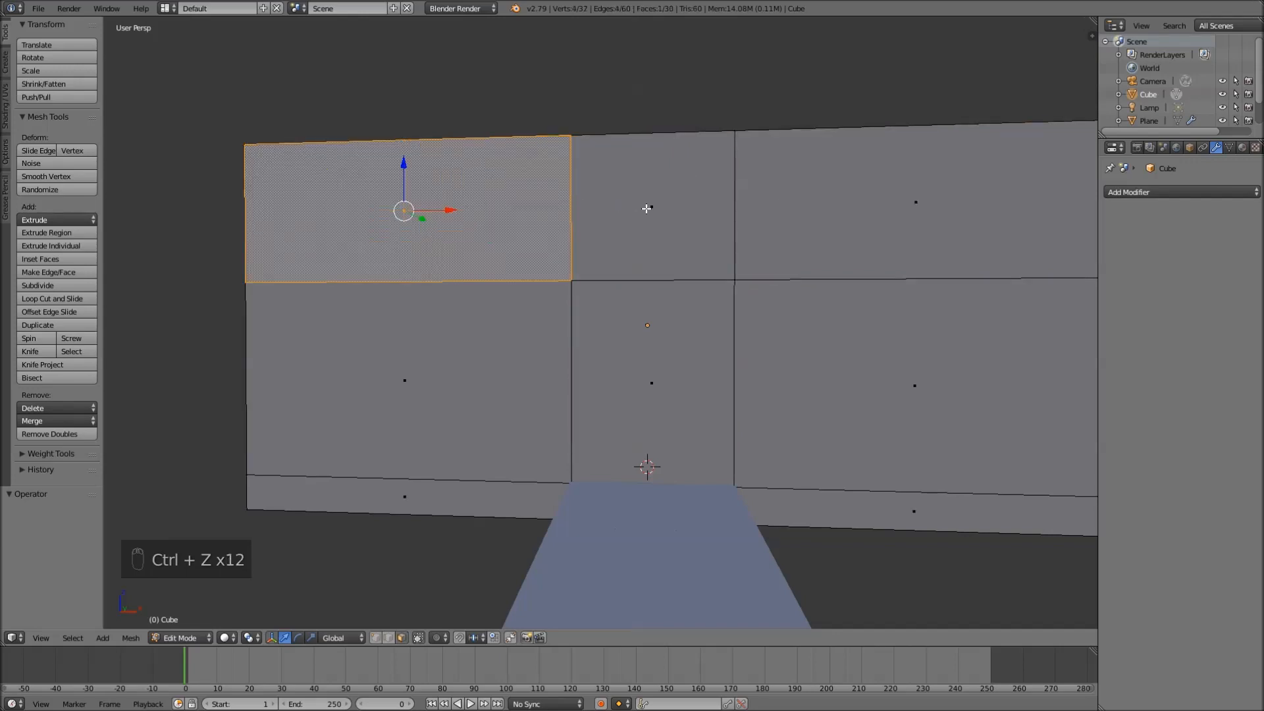
# - Clear the selection and select the four corner vertices of the wall's upper middle face in vertex selection mode
pyautogui.press('a')
pyautogui.scroll(-4, 721, 298)
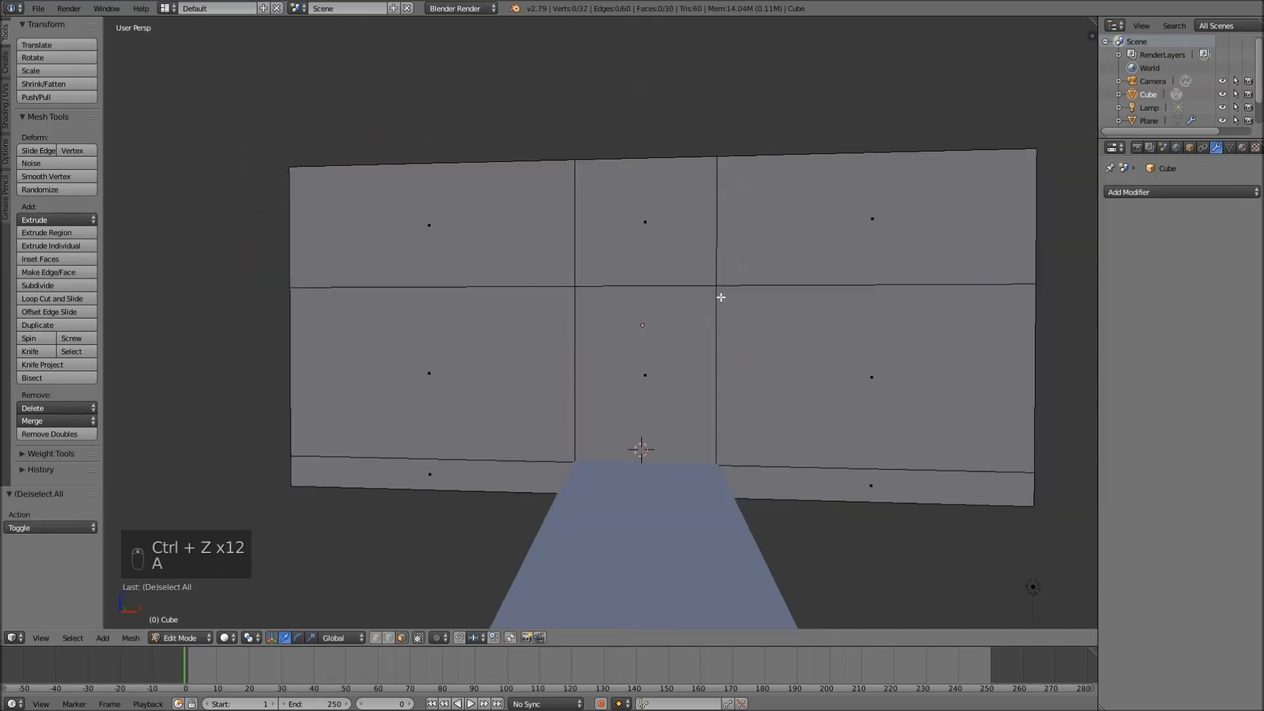
pyautogui.scroll(-2, 721, 297)
pyautogui.scroll(4, 723, 303)
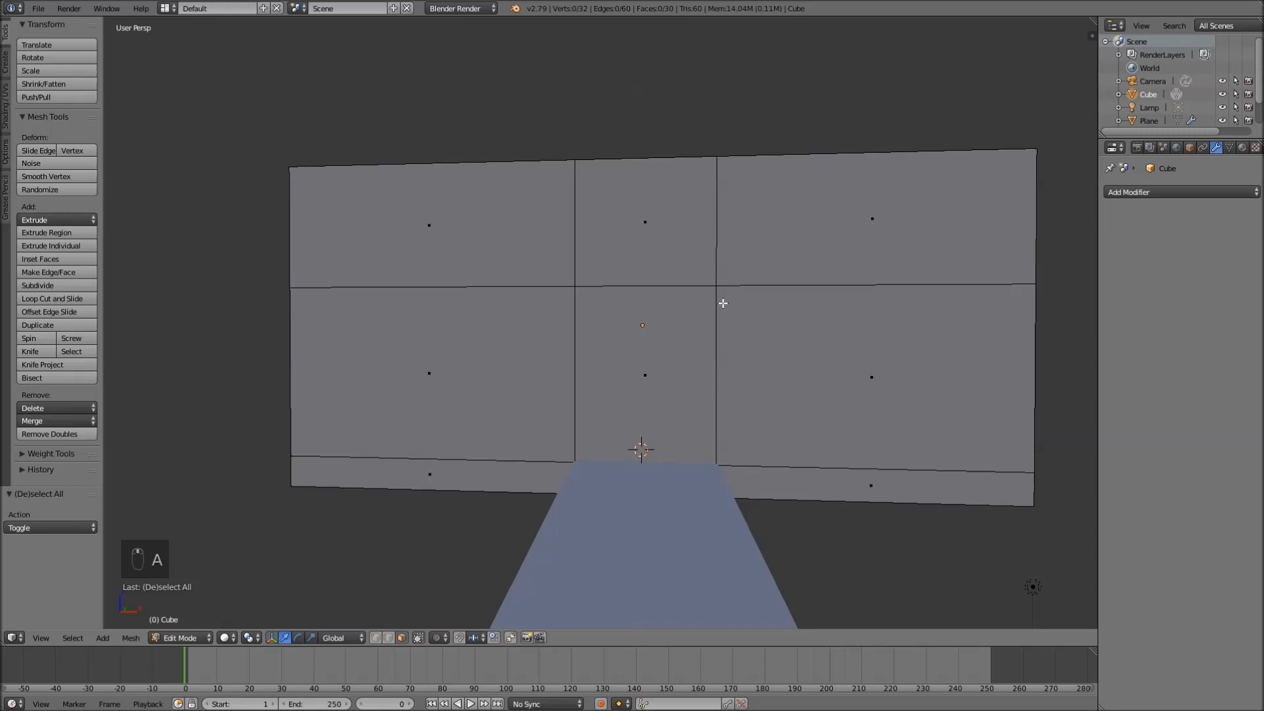
pyautogui.hotkey('ctrl', 'Tab')
pyautogui.click(723, 301)
pyautogui.rightClick(724, 248)
pyautogui.keyDown('shift'); pyautogui.rightClick(713, 163); pyautogui.keyUp('shift')
pyautogui.keyDown('shift'); pyautogui.rightClick(578, 161); pyautogui.keyUp('shift')
pyautogui.keyDown('shift'); pyautogui.rightClick(589, 282); pyautogui.keyUp('shift')
# - Delete the wall's middle face just above the platform's end to open a doorway, and leave Edit Mode
pyautogui.moveTo(707, 415); pyautogui.dragTo(701, 323, button='middle')
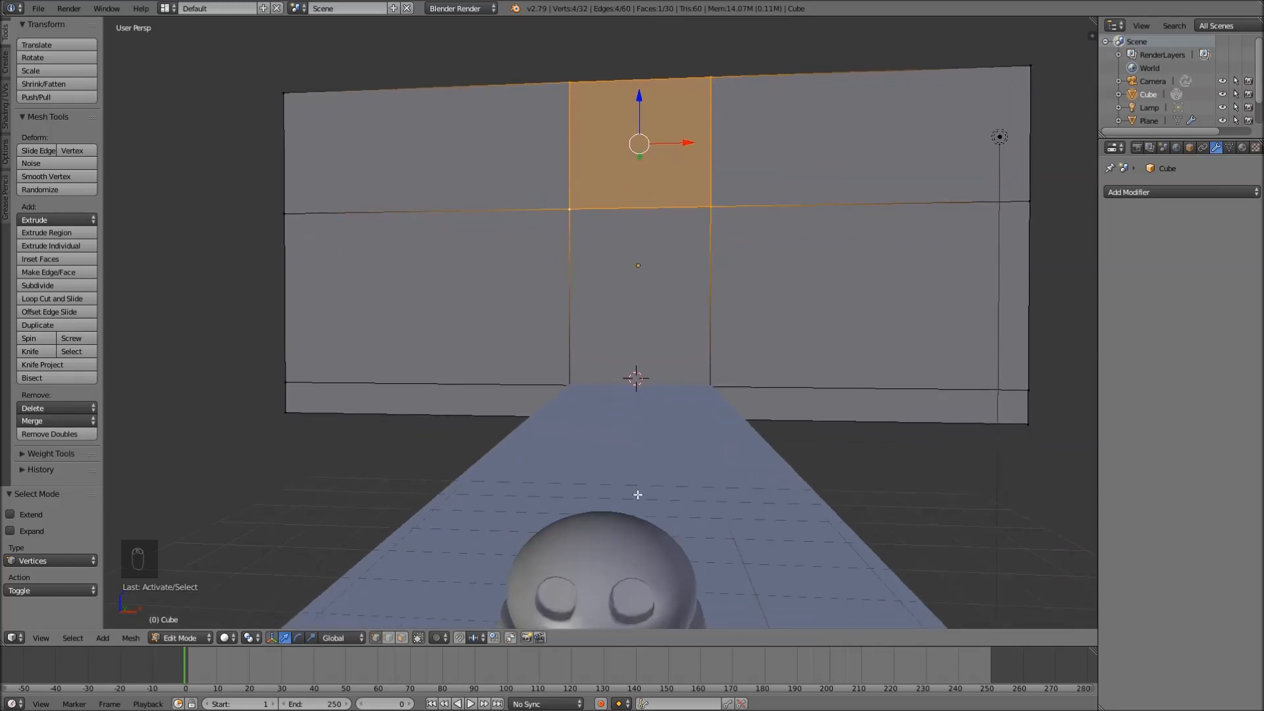
pyautogui.moveTo(781, 220); pyautogui.dragTo(751, 354, button='middle')
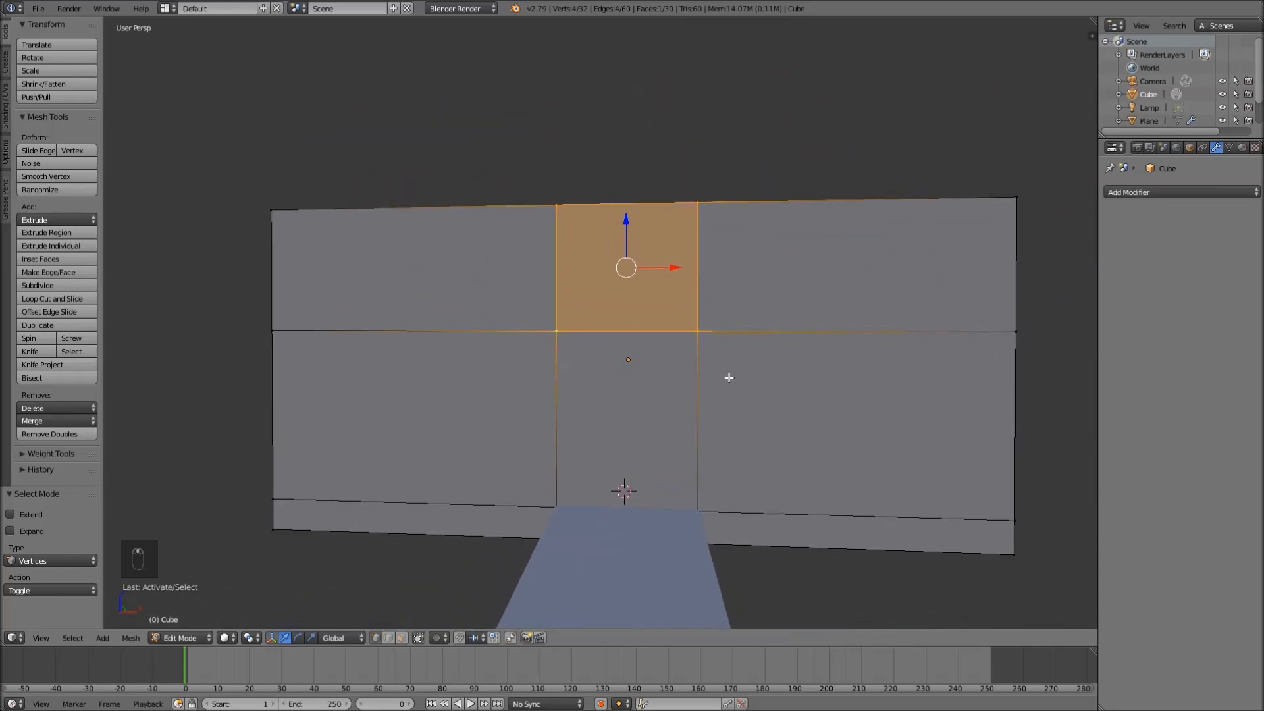
pyautogui.press('KP_1')
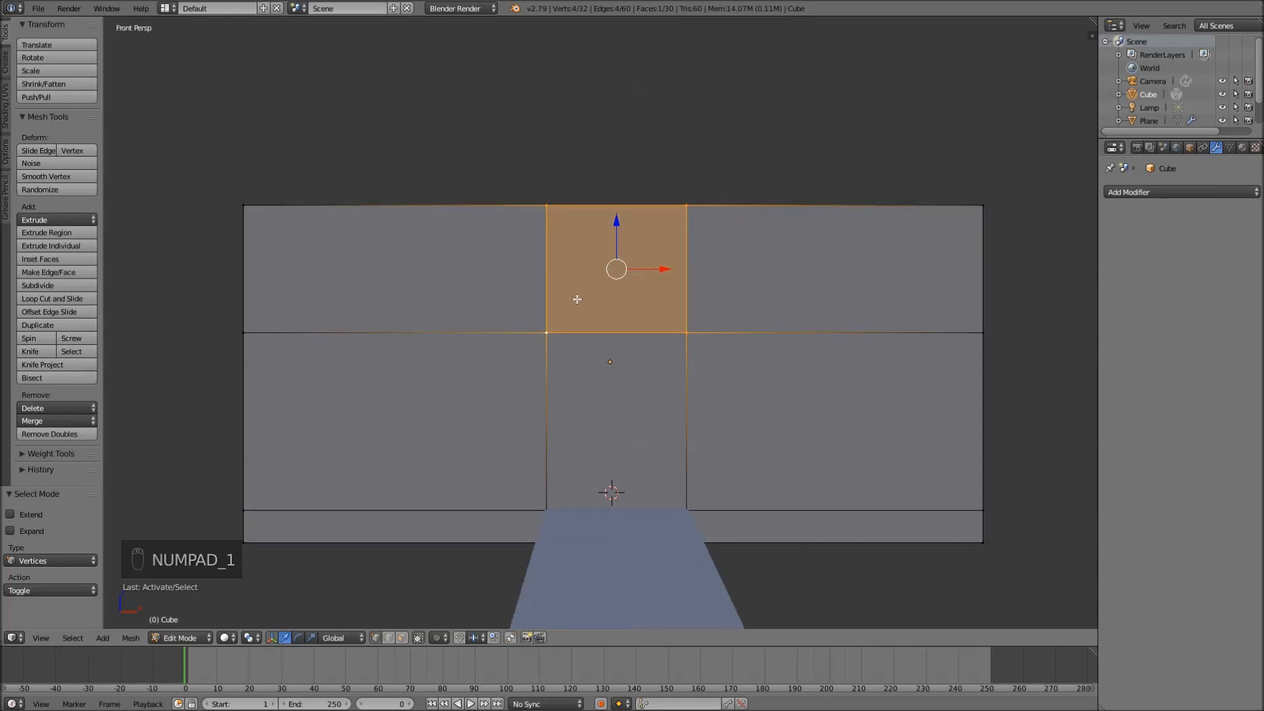
pyautogui.scroll(2, 727, 415)
pyautogui.keyDown('shift'); pyautogui.moveTo(704, 370); pyautogui.dragTo(697, 351, button='middle'); pyautogui.keyUp('shift')
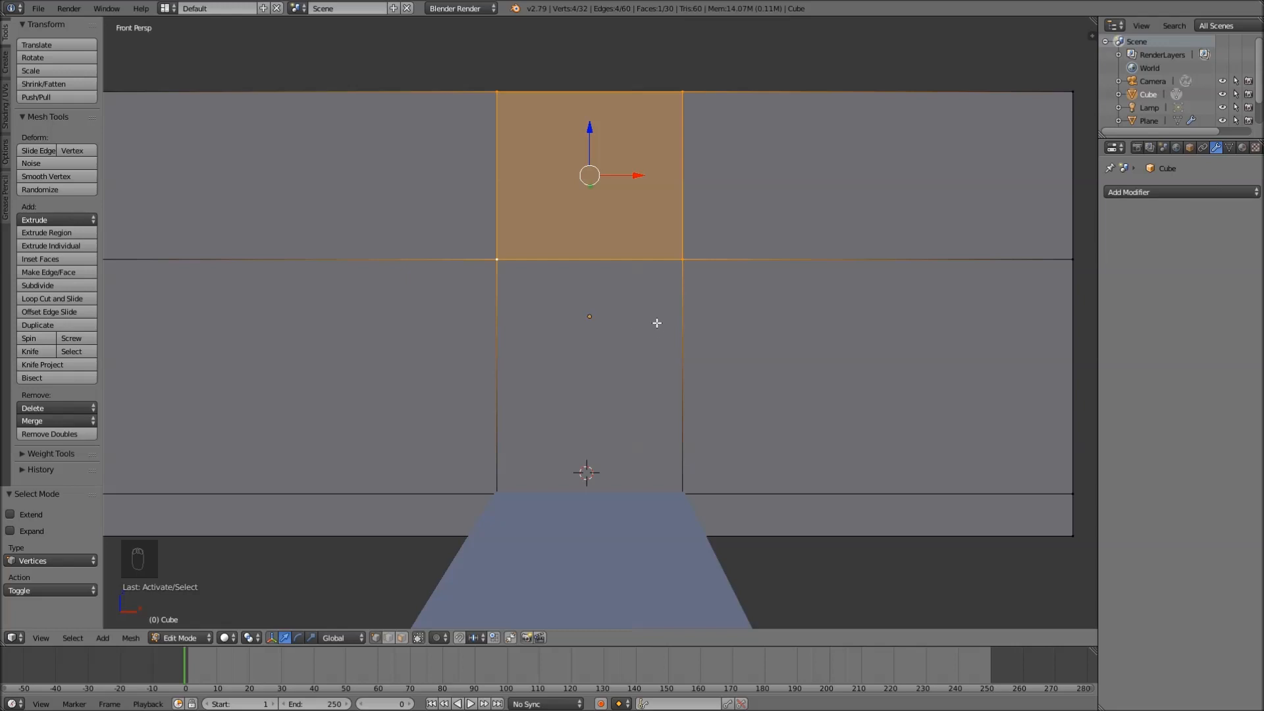
pyautogui.hotkey('ctrl', 'Tab')
pyautogui.click(644, 358)
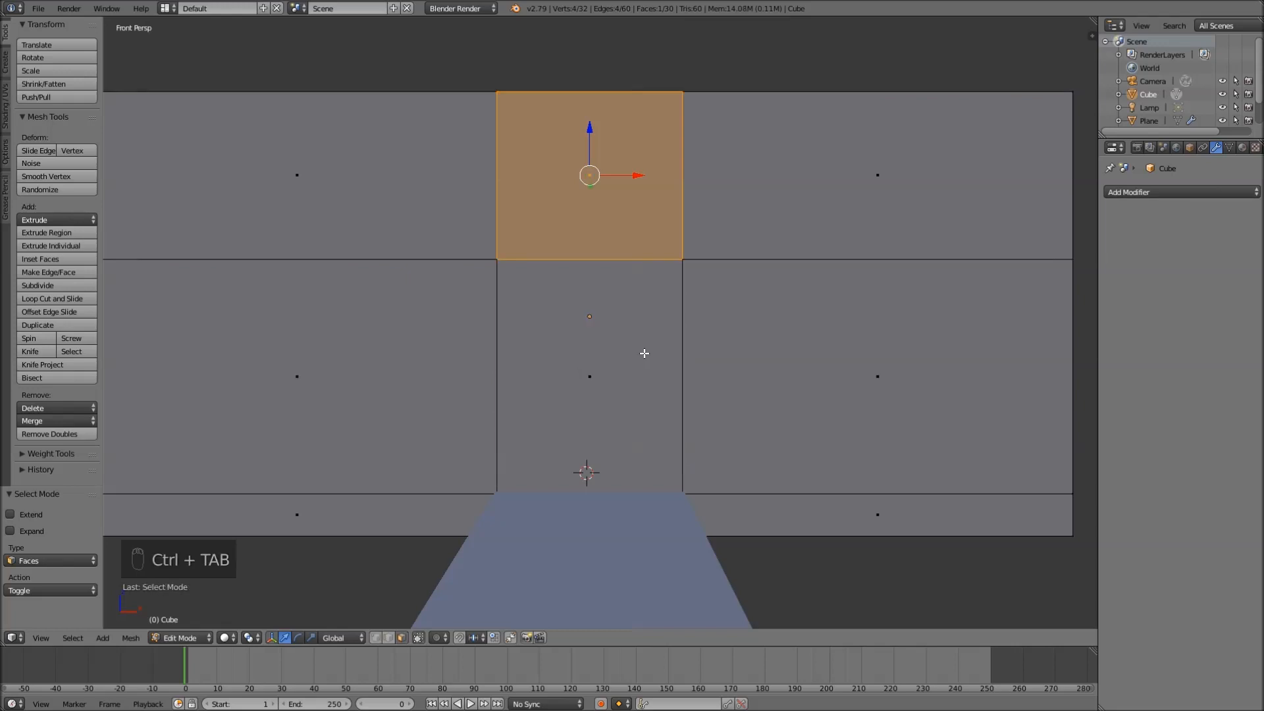
pyautogui.rightClick(590, 372)
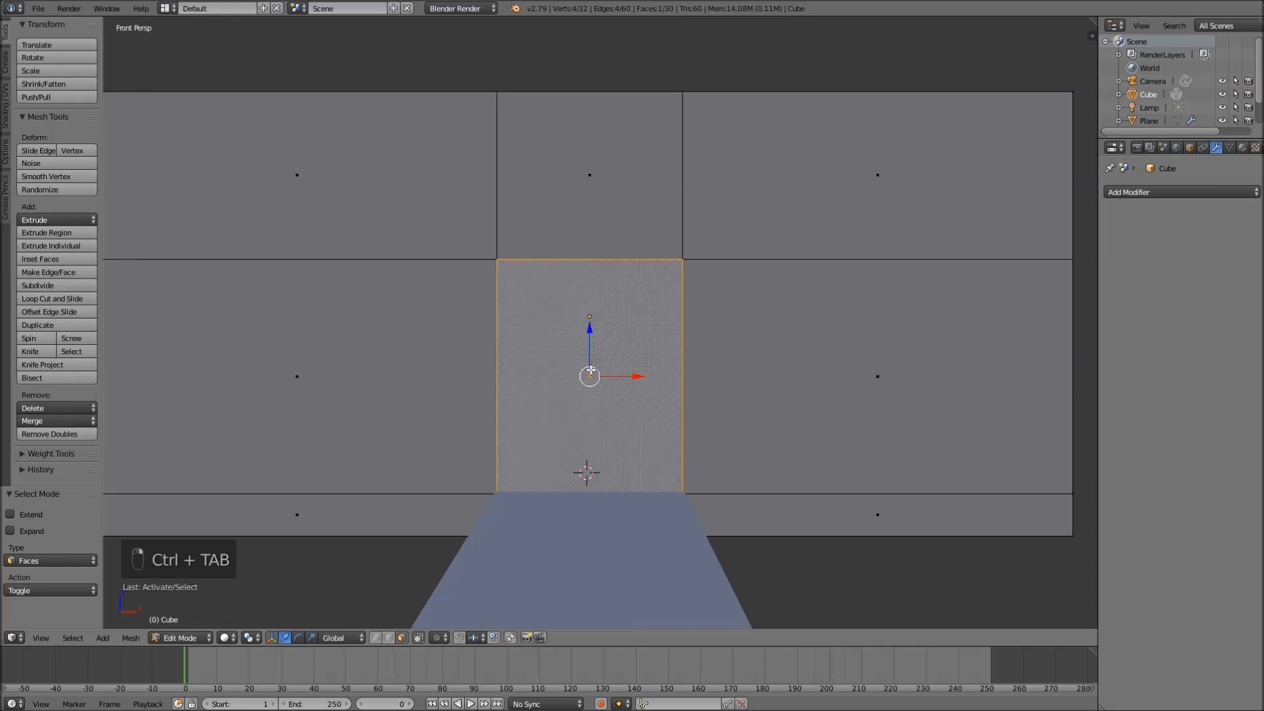
pyautogui.press('x')
pyautogui.click(696, 372)
pyautogui.moveTo(696, 372); pyautogui.dragTo(638, 395, button='middle')
pyautogui.press('Tab')
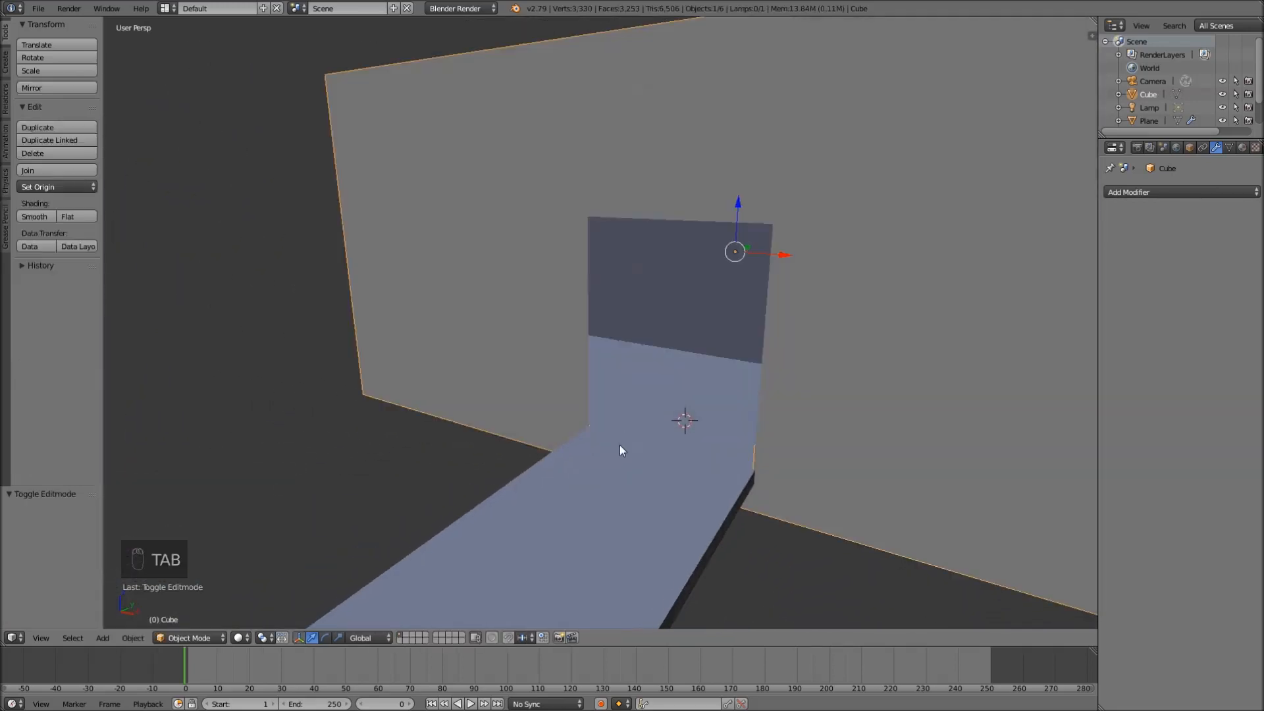
# - Set the platform's Array modifier count to 6 so it extends through the doorway
pyautogui.rightClick(623, 425)
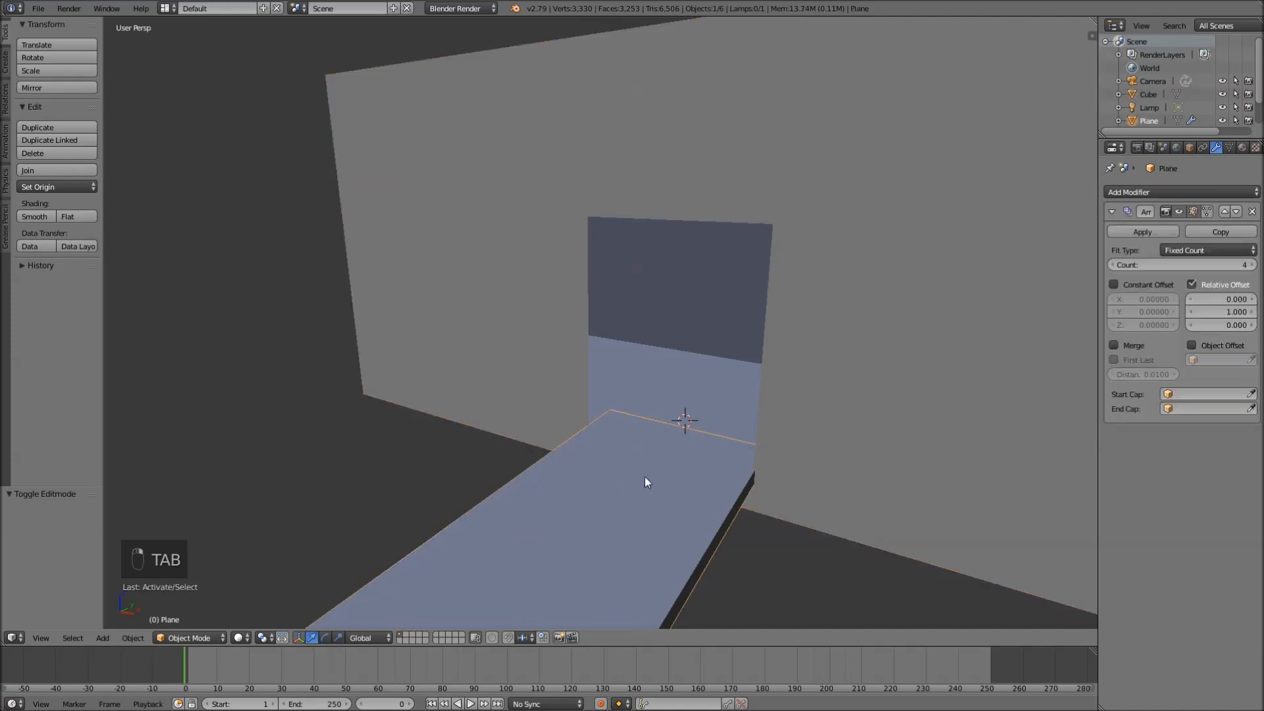
pyautogui.press('Tab')
pyautogui.press('Tab')
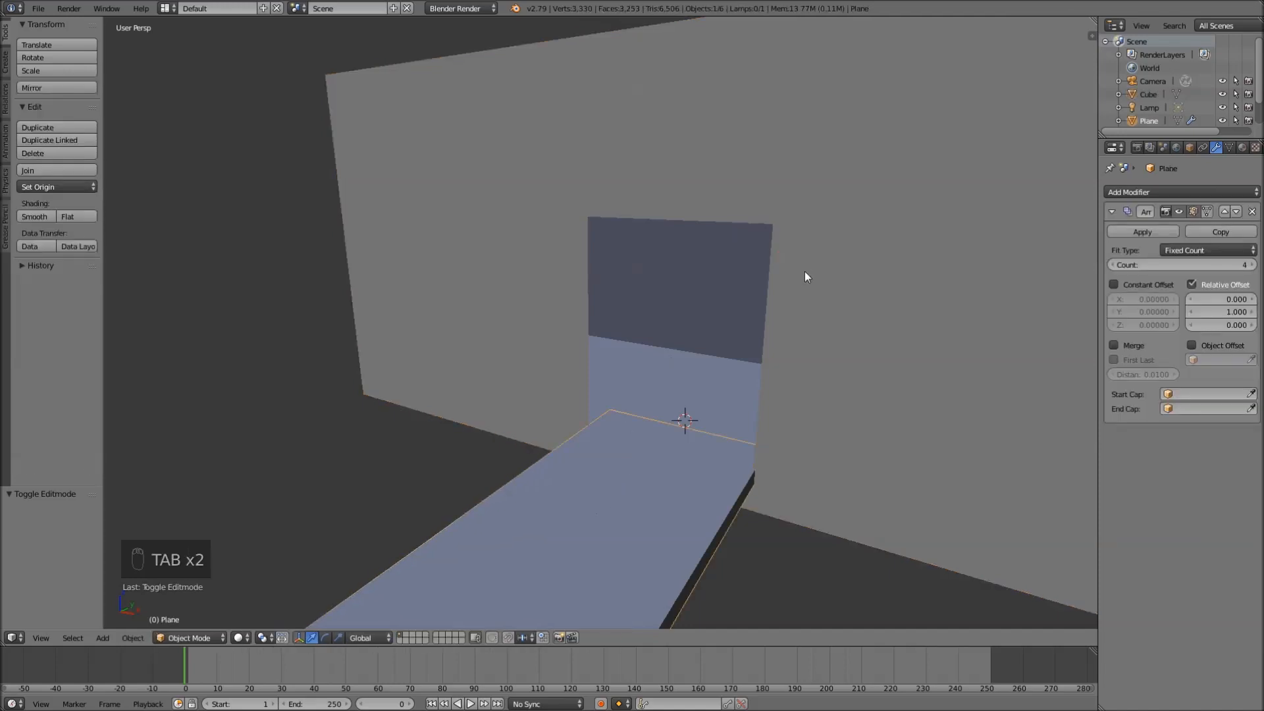
pyautogui.click(1250, 264)
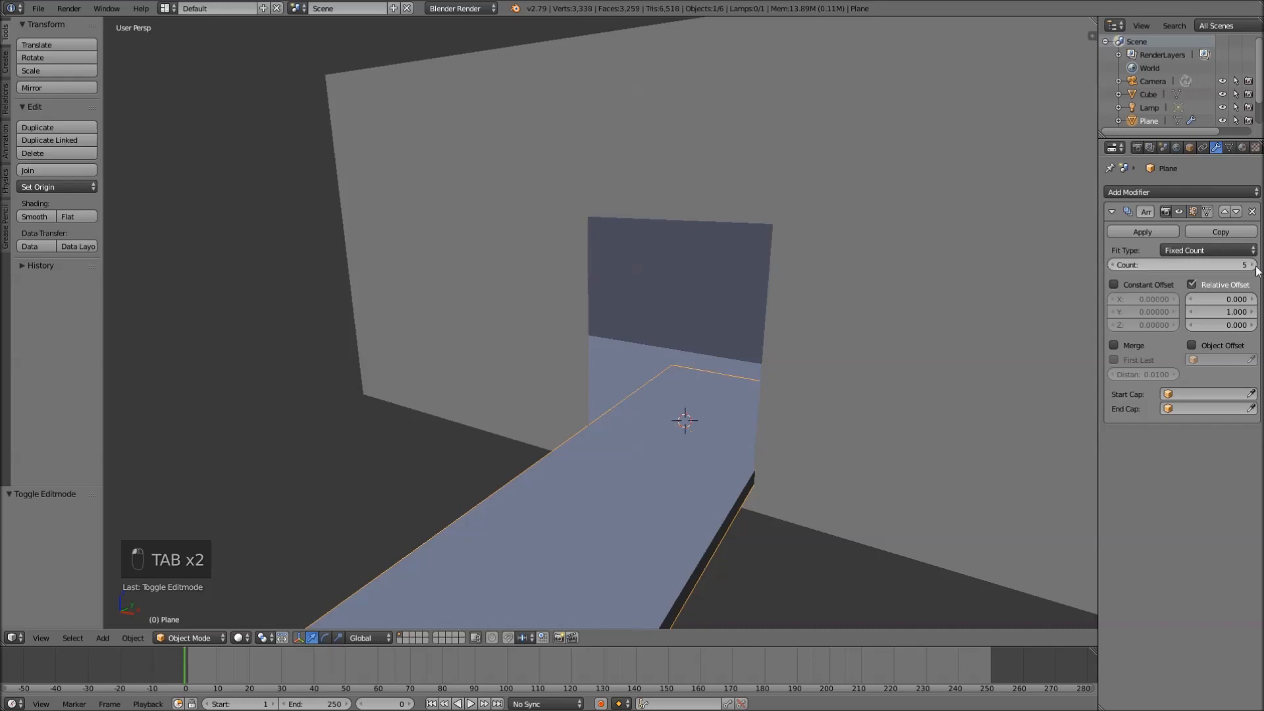
pyautogui.click(1250, 265)
pyautogui.moveTo(658, 421); pyautogui.dragTo(737, 408, button='middle')
pyautogui.scroll(-4, 715, 349)
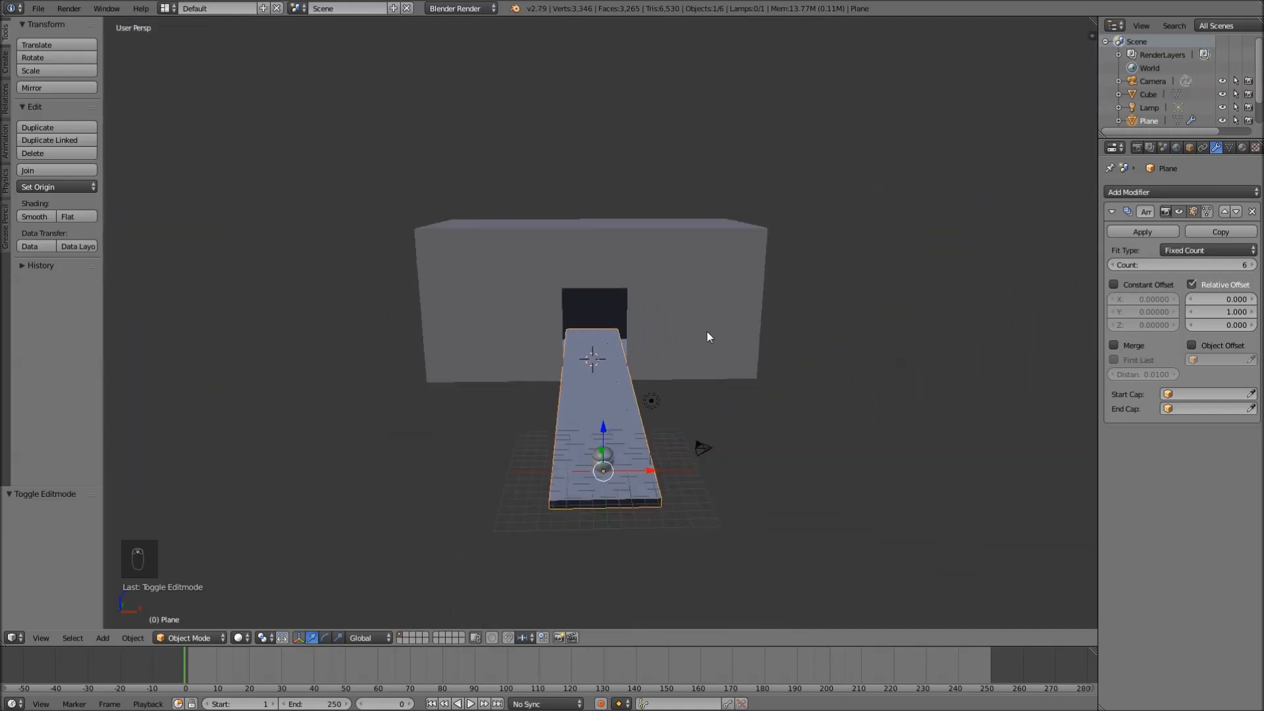
# - Examine the wall, doorway and extended platform from the front, both close up and farther away
pyautogui.scroll(4, 685, 331)
pyautogui.moveTo(685, 331); pyautogui.dragTo(670, 393, button='middle')
pyautogui.scroll(-5, 598, 334)
pyautogui.scroll(3, 629, 388)
pyautogui.scroll(-4, 679, 394)
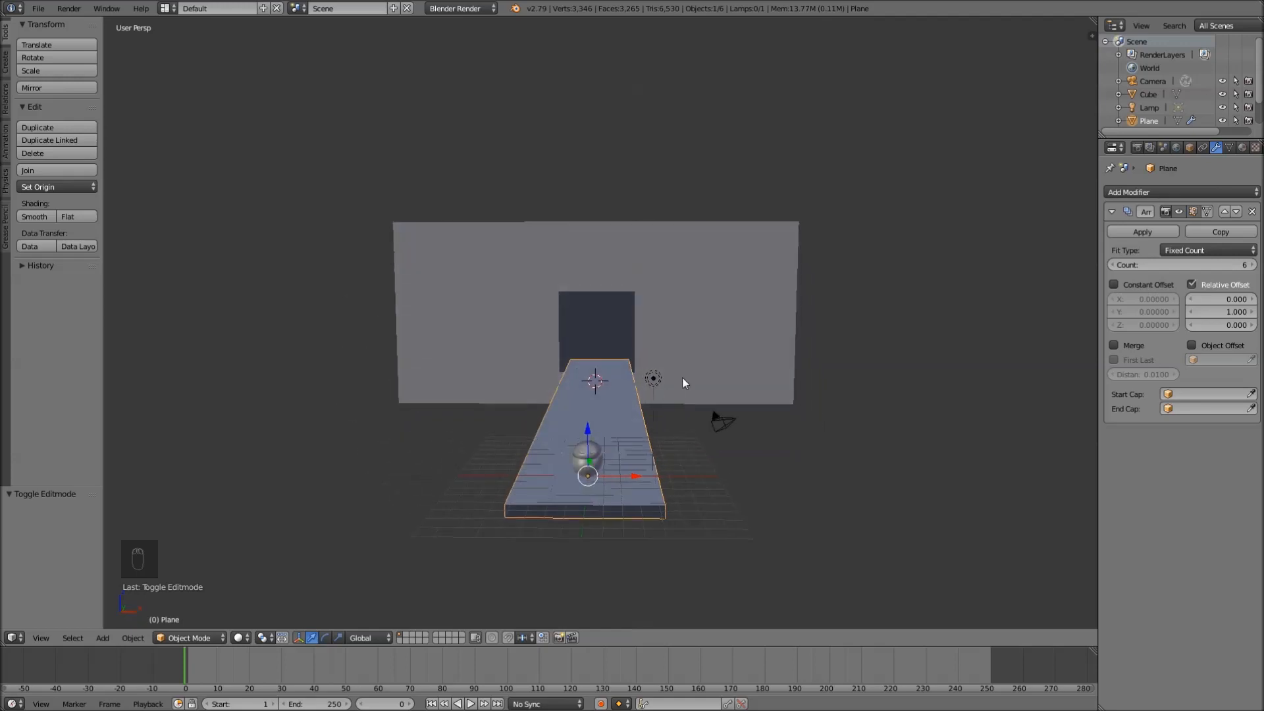
pyautogui.scroll(4, 682, 377)
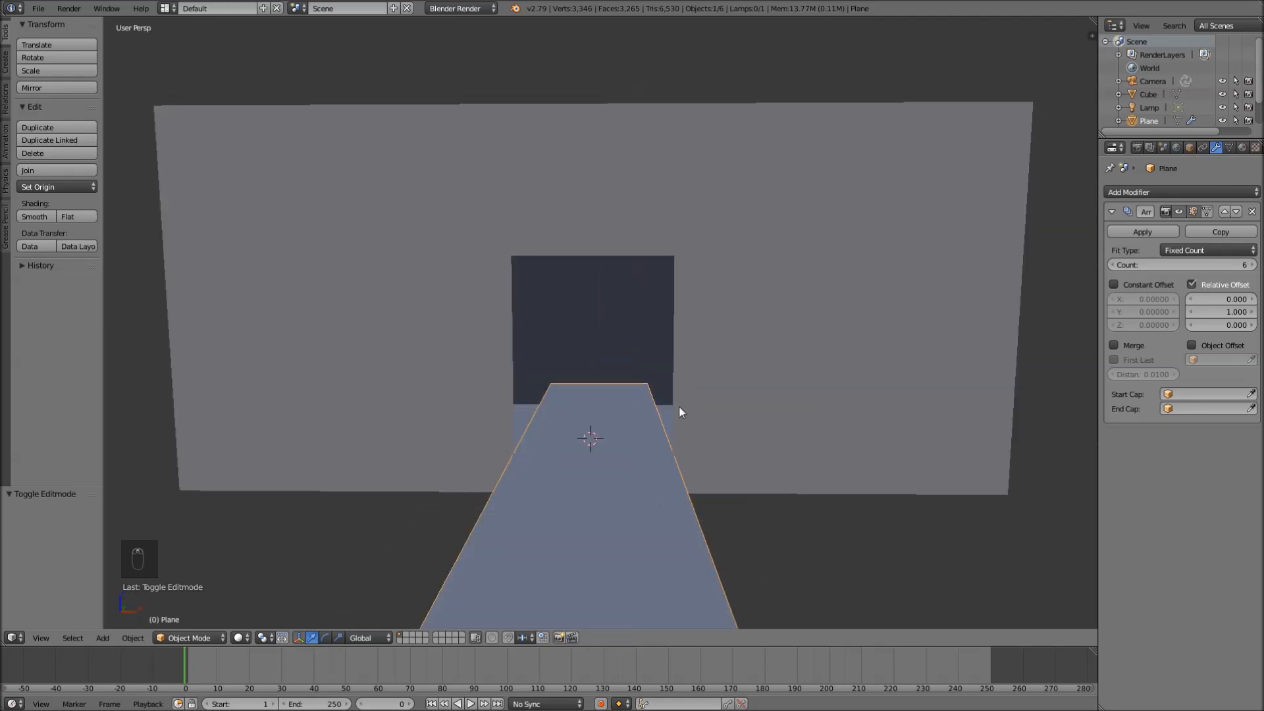
pyautogui.scroll(-3, 534, 357)
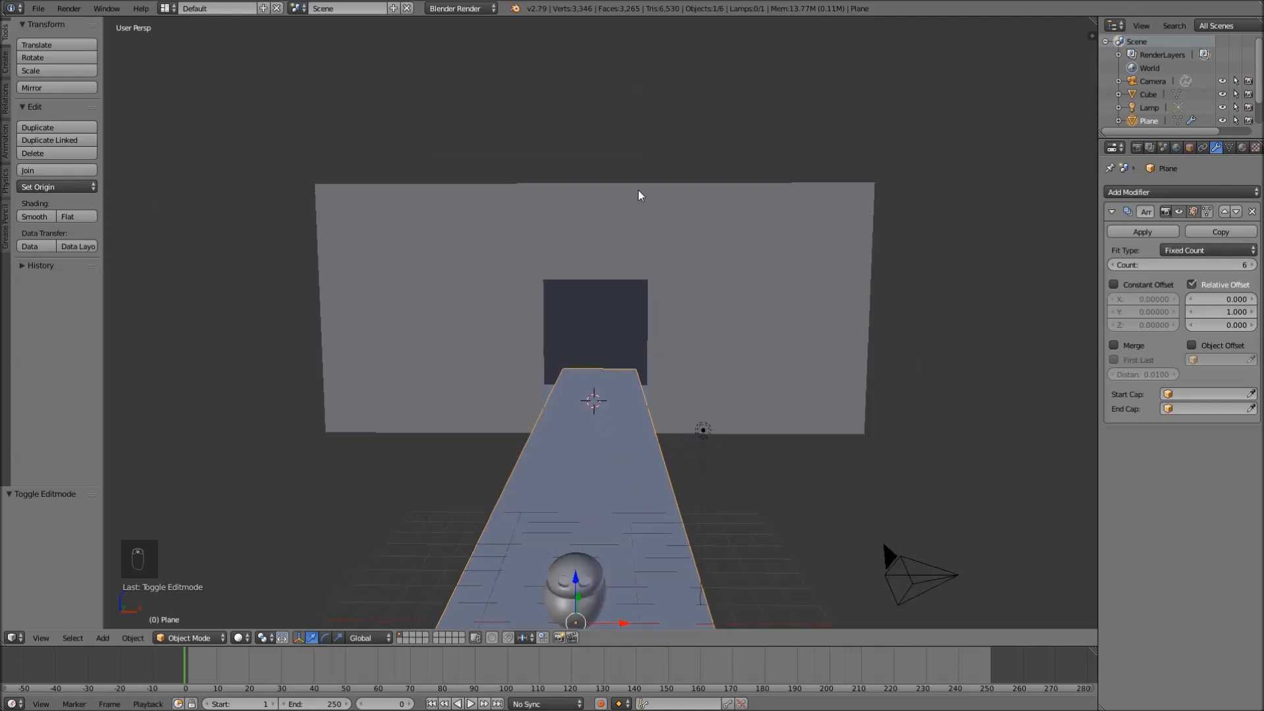
pyautogui.scroll(3, 738, 453)
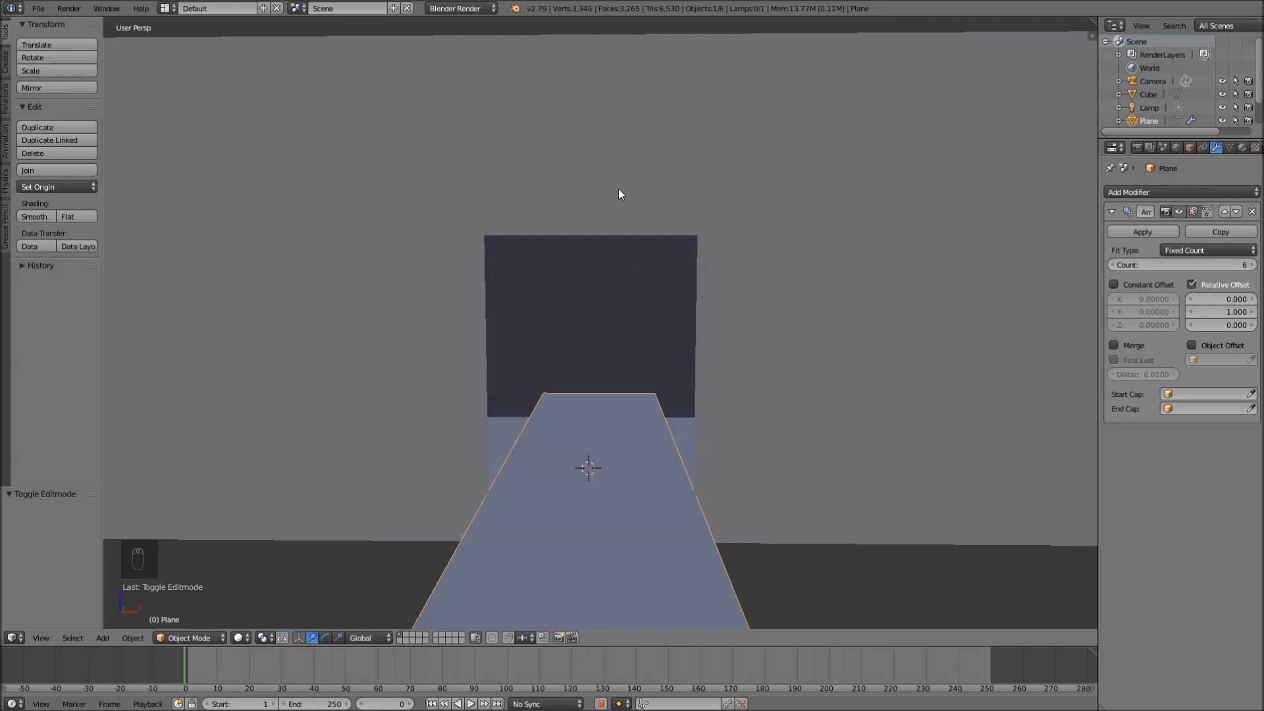
pyautogui.moveTo(651, 260)
pyautogui.mouseDown(button='middle')
pyautogui.moveTo(682, 259)
pyautogui.moveTo(655, 266)
pyautogui.mouseUp(button='middle')
pyautogui.scroll(-2, 655, 266)
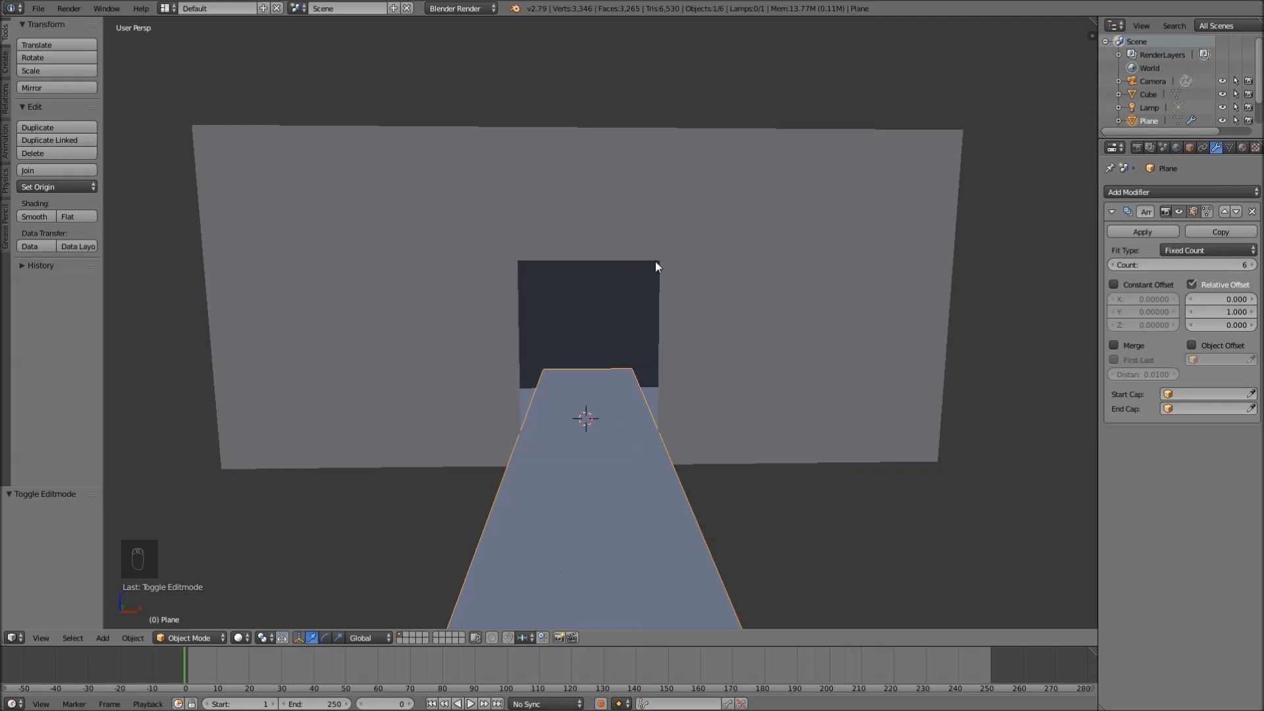
pyautogui.scroll(-3, 657, 389)
pyautogui.scroll(3, 657, 389)
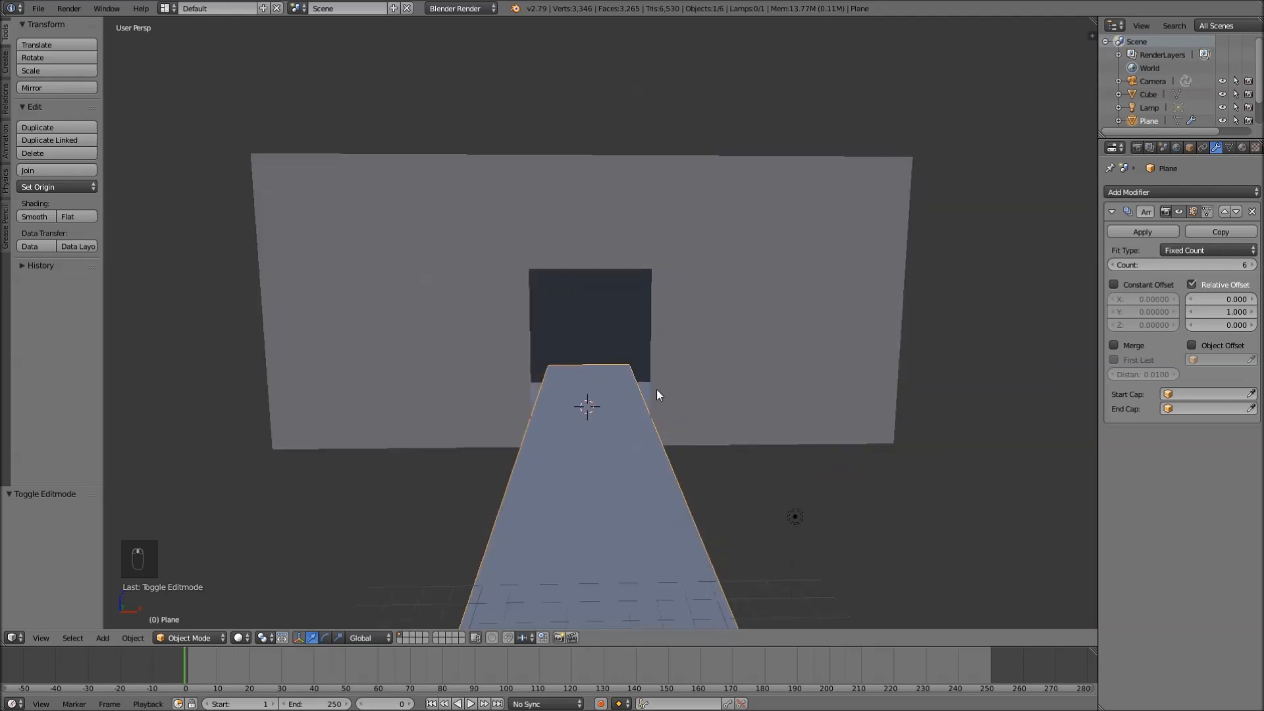
# - Clear the selection and add a cube at the 3D cursor in front of the doorway
pyautogui.press('a')
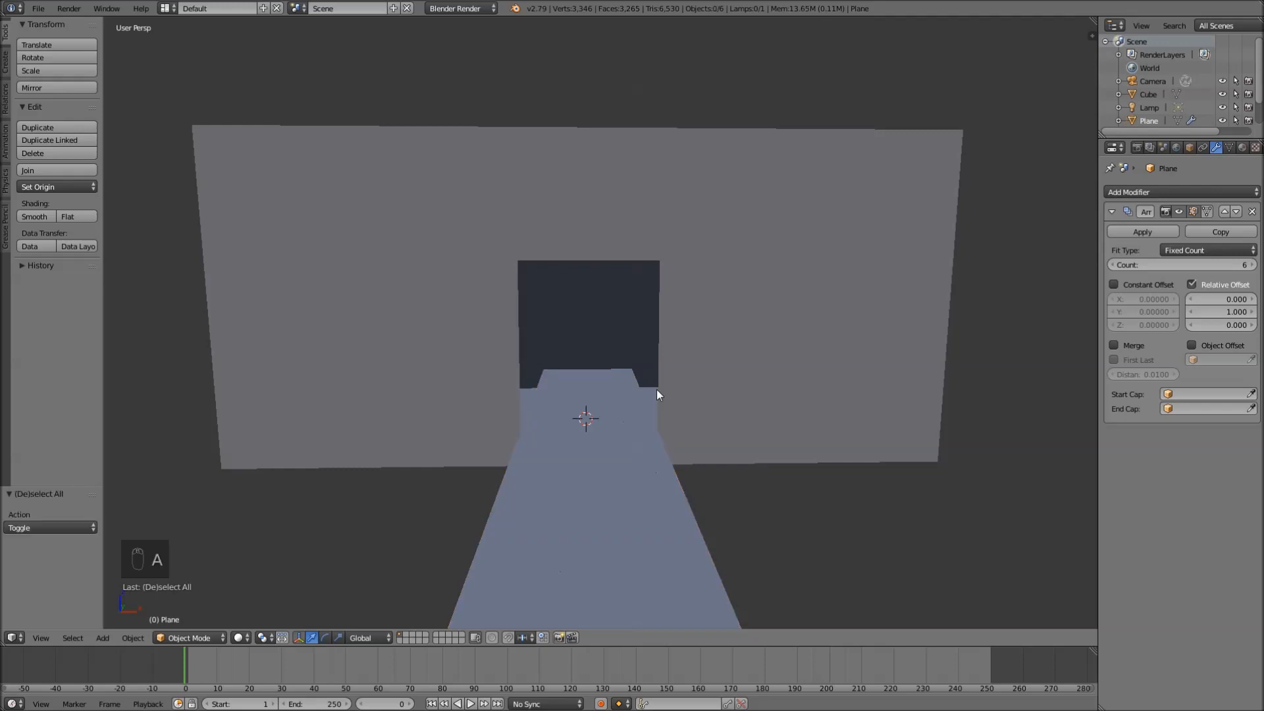
pyautogui.hotkey('shift', 'a')
pyautogui.moveTo(656, 389)
pyautogui.click(703, 403)
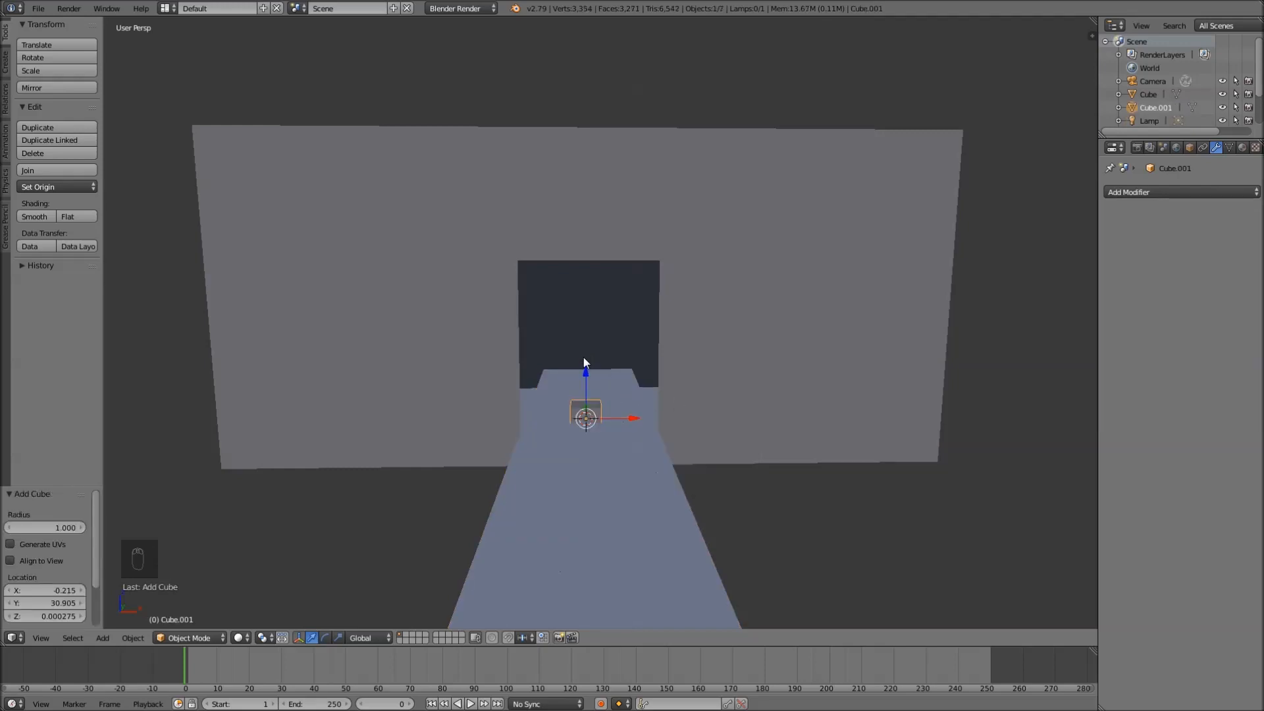
# - Raise the new cube and scale it to about 5.45 along Z so it matches the doorway's height
pyautogui.moveTo(585, 374); pyautogui.dragTo(594, 289)
pyautogui.press('s')
pyautogui.press('z')
pyautogui.moveTo(650, 192); pyautogui.dragTo(688, 87)
pyautogui.click(688, 91)
# - Move the tall cube along Y into the wall opening and about -3.39 along X to the doorway's left side
pyautogui.moveTo(505, 361); pyautogui.dragTo(587, 375, button='middle')
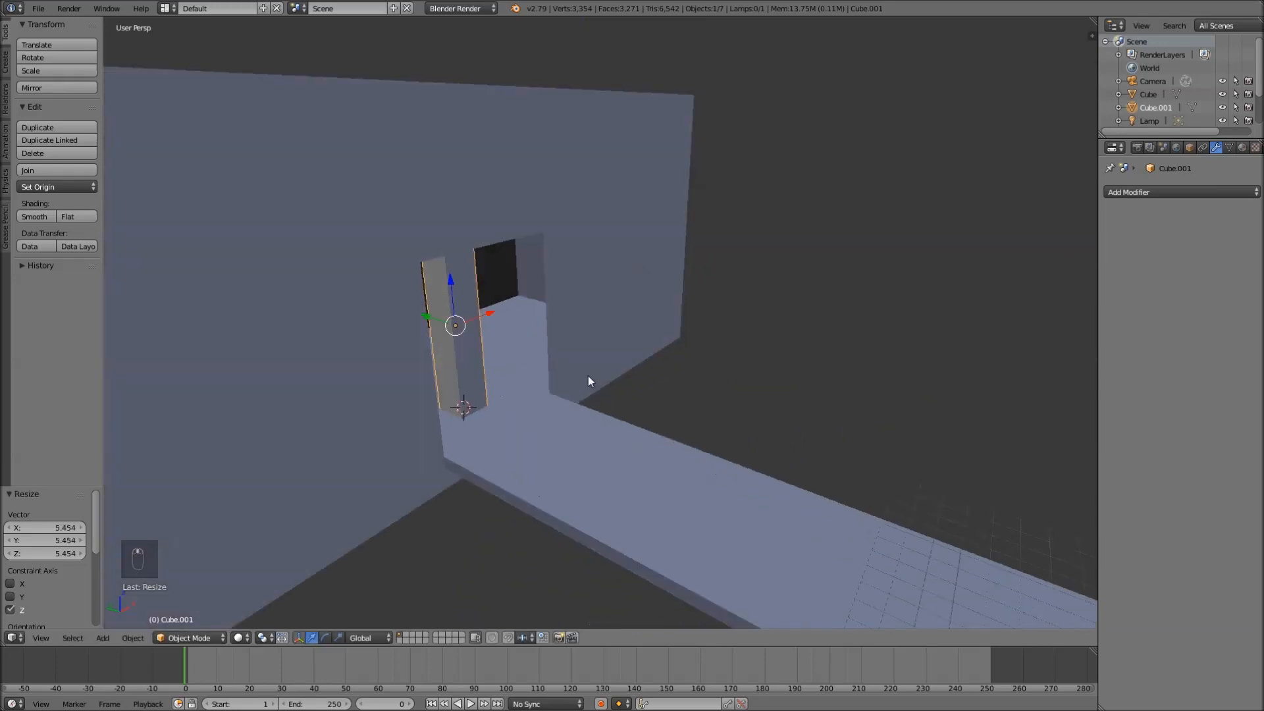
pyautogui.moveTo(426, 319); pyautogui.dragTo(464, 329)
pyautogui.moveTo(464, 329); pyautogui.dragTo(605, 333, button='middle')
pyautogui.moveTo(649, 333); pyautogui.dragTo(599, 323)
pyautogui.moveTo(599, 324)
pyautogui.mouseDown(button='middle')
pyautogui.moveTo(658, 313)
pyautogui.moveTo(618, 316)
pyautogui.mouseUp(button='middle')
# - Widen the cube along X and adjust its X position so it forms a door panel filling the doorway's left half
pyautogui.press('s')
pyautogui.press('x')
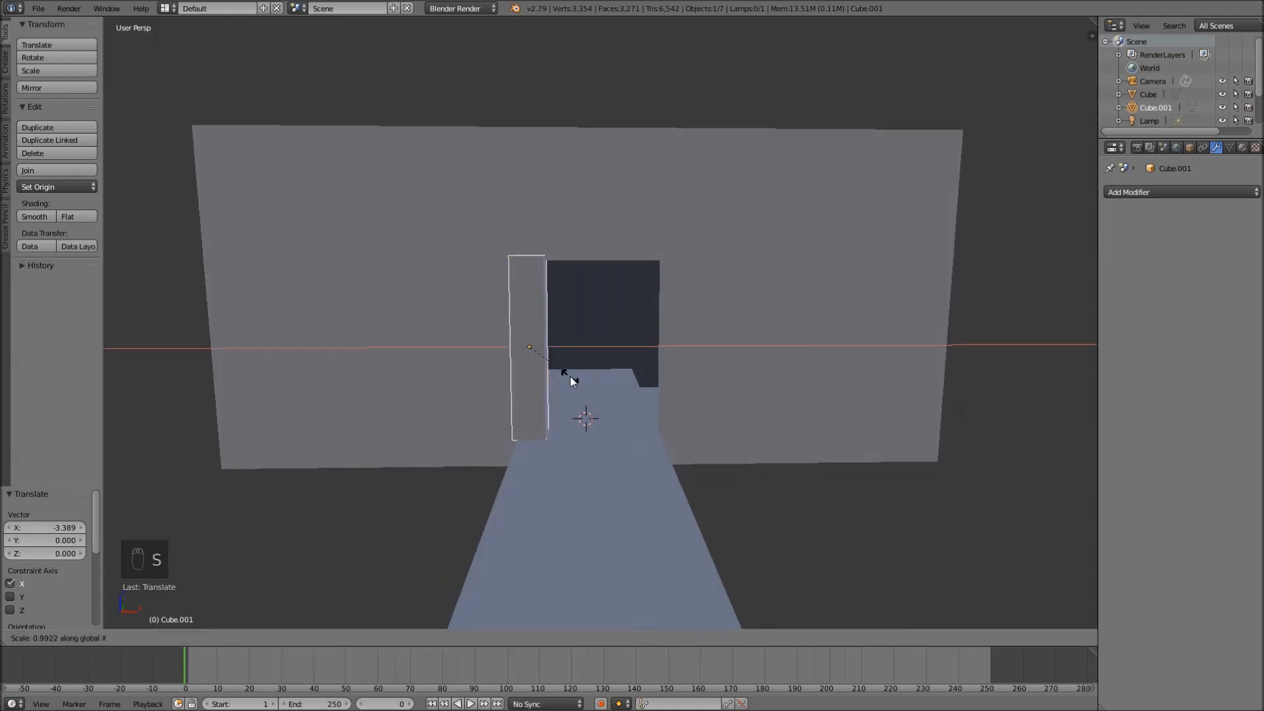
pyautogui.click(643, 375)
pyautogui.moveTo(583, 343)
pyautogui.mouseDown()
pyautogui.moveTo(617, 344)
pyautogui.moveTo(607, 349)
pyautogui.mouseUp()
pyautogui.press('s')
pyautogui.press('x')
pyautogui.click(608, 351)
# - Duplicate the door panel and place the copy about 4.55 along X to fill the doorway's right half
pyautogui.moveTo(648, 356); pyautogui.dragTo(642, 339, button='middle')
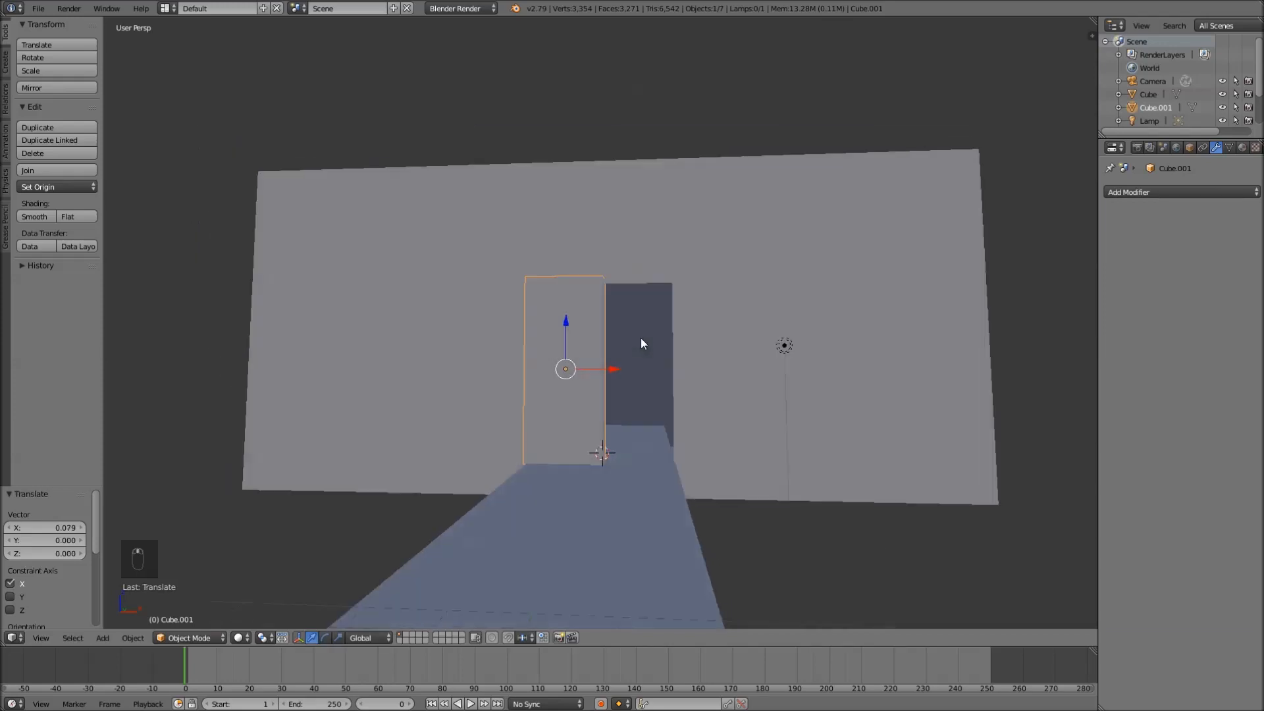
pyautogui.hotkey('shift', 'd')
pyautogui.press('x')
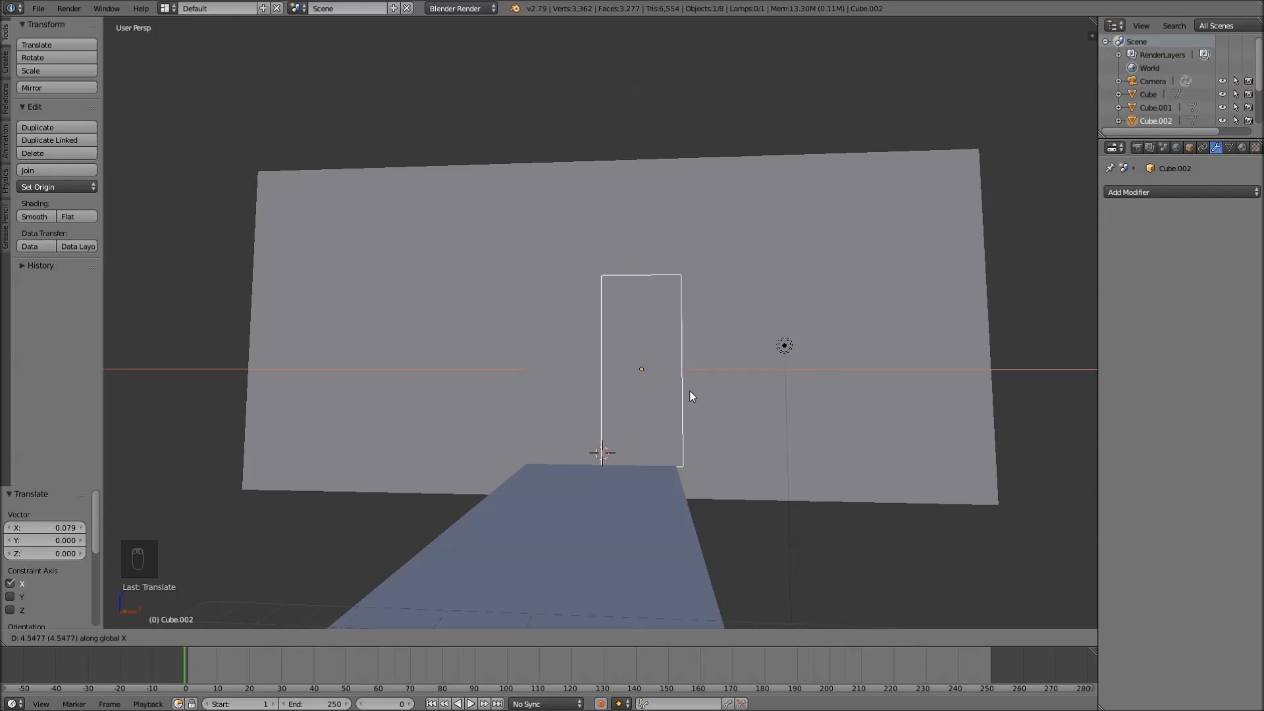
pyautogui.click(689, 390)
# - Shift the right panel about -0.13 along X against the left one and scale both panels together to about 0.93 along X
pyautogui.moveTo(576, 425)
pyautogui.mouseDown(button='middle')
pyautogui.moveTo(619, 468)
pyautogui.moveTo(600, 496)
pyautogui.moveTo(573, 491)
pyautogui.moveTo(575, 443)
pyautogui.moveTo(561, 468)
pyautogui.moveTo(533, 402)
pyautogui.moveTo(611, 373)
pyautogui.moveTo(599, 455)
pyautogui.moveTo(587, 442)
pyautogui.mouseUp(button='middle')
pyautogui.scroll(2, 593, 388)
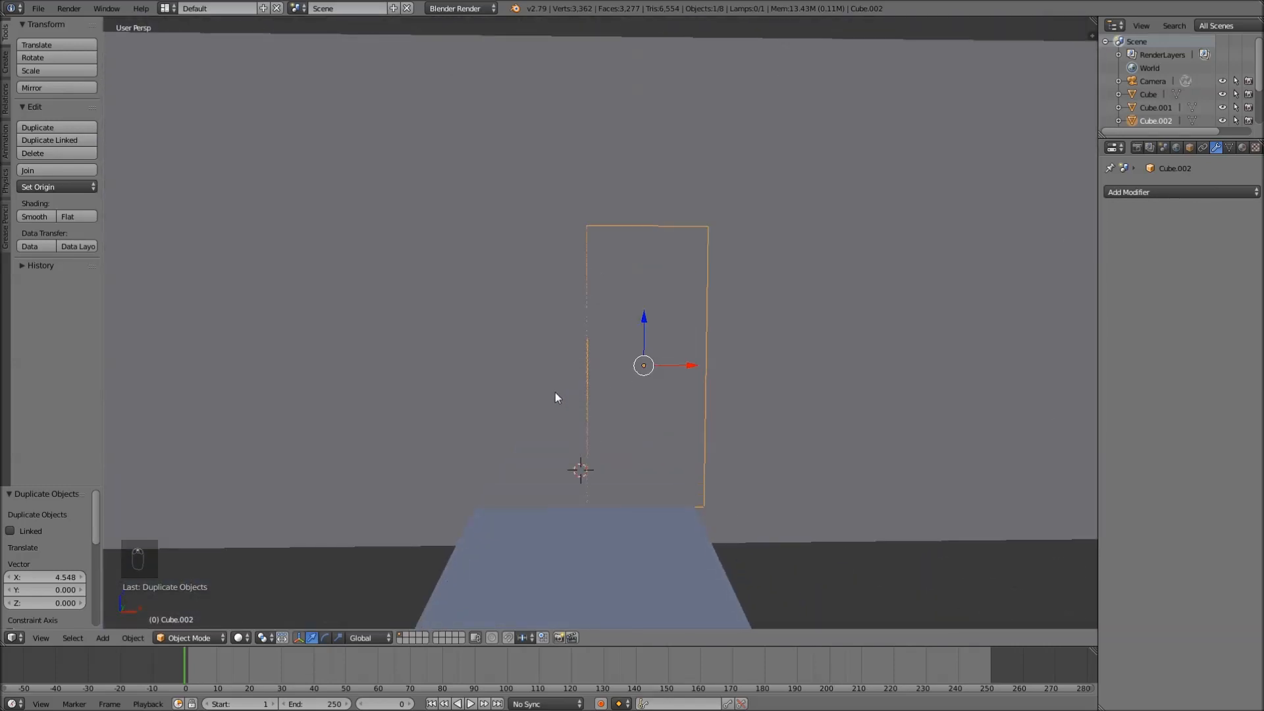
pyautogui.keyDown('shift'); pyautogui.rightClick(567, 388); pyautogui.keyUp('shift')
pyautogui.moveTo(639, 366); pyautogui.dragTo(635, 365)
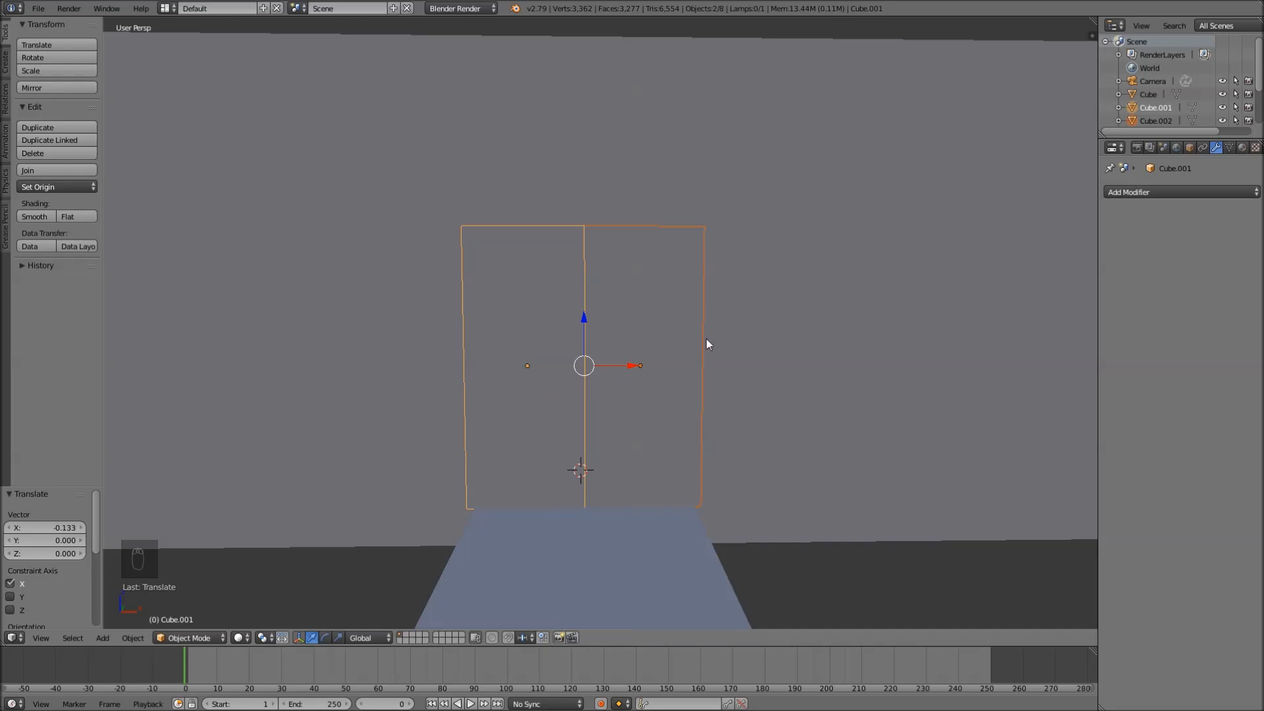
pyautogui.press('s')
pyautogui.press('x')
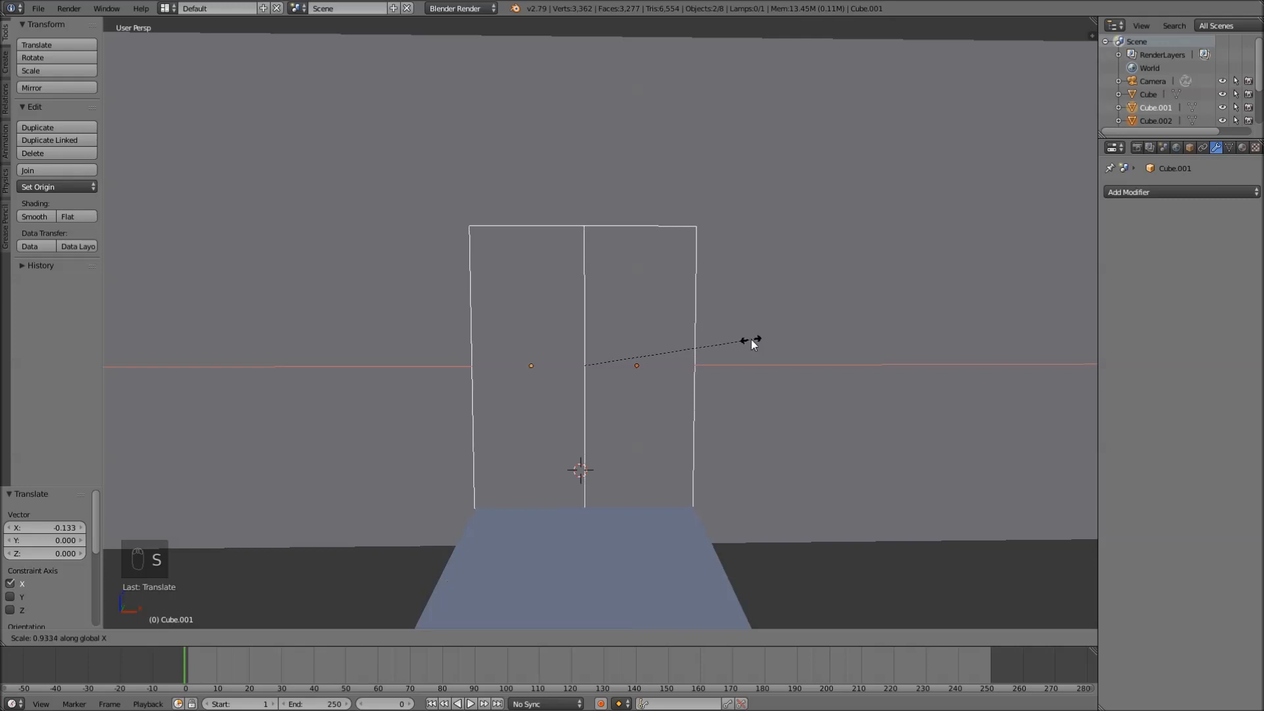
pyautogui.click(752, 338)
# - Select only the left door panel, view it from the front, and enter Edit Mode
pyautogui.moveTo(618, 290)
pyautogui.mouseDown(button='middle')
pyautogui.moveTo(623, 392)
pyautogui.moveTo(683, 327)
pyautogui.moveTo(646, 285)
pyautogui.moveTo(598, 314)
pyautogui.moveTo(626, 324)
pyautogui.moveTo(626, 302)
pyautogui.mouseUp(button='middle')
pyautogui.scroll(-4, 630, 299)
pyautogui.press('a')
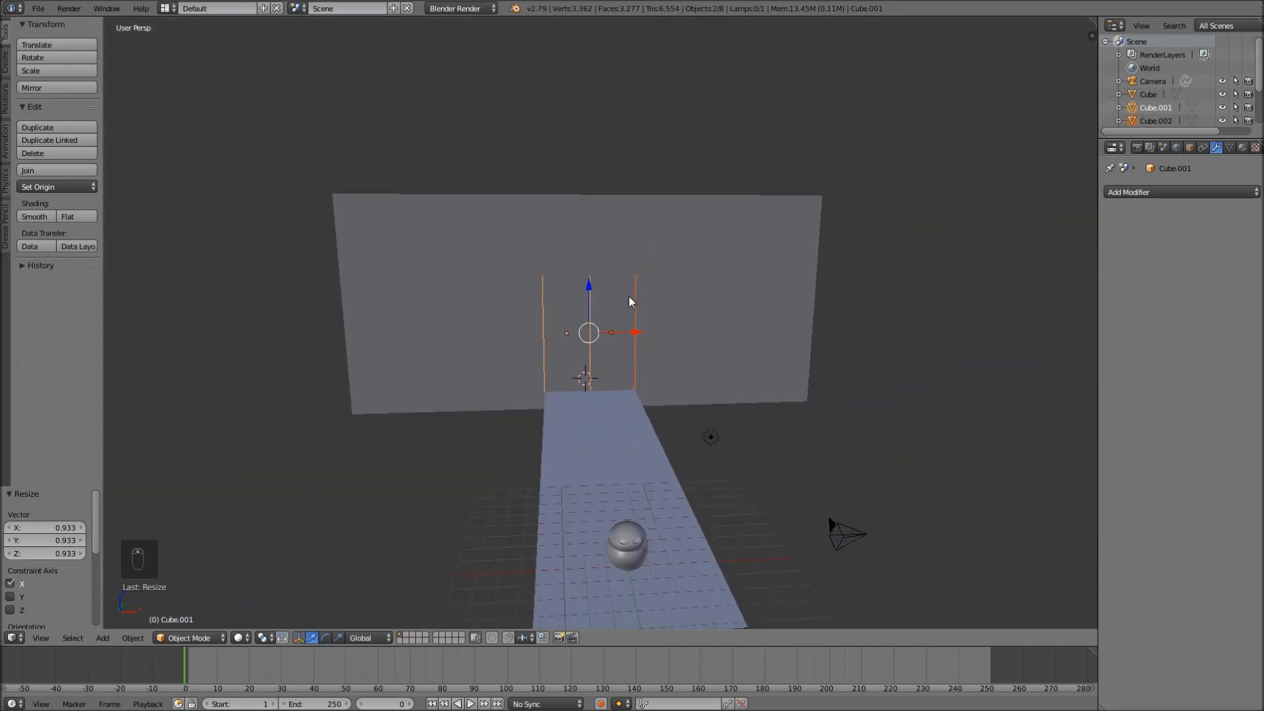
pyautogui.scroll(4, 665, 374)
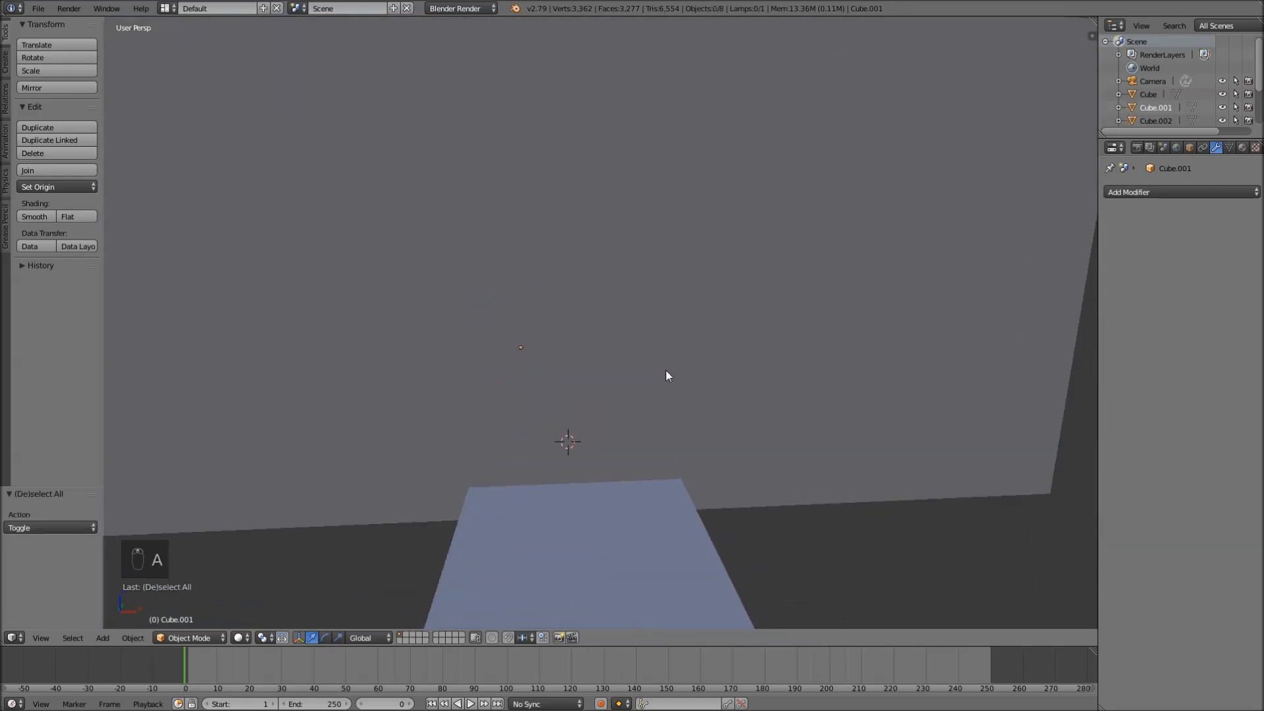
pyautogui.rightClick(537, 327)
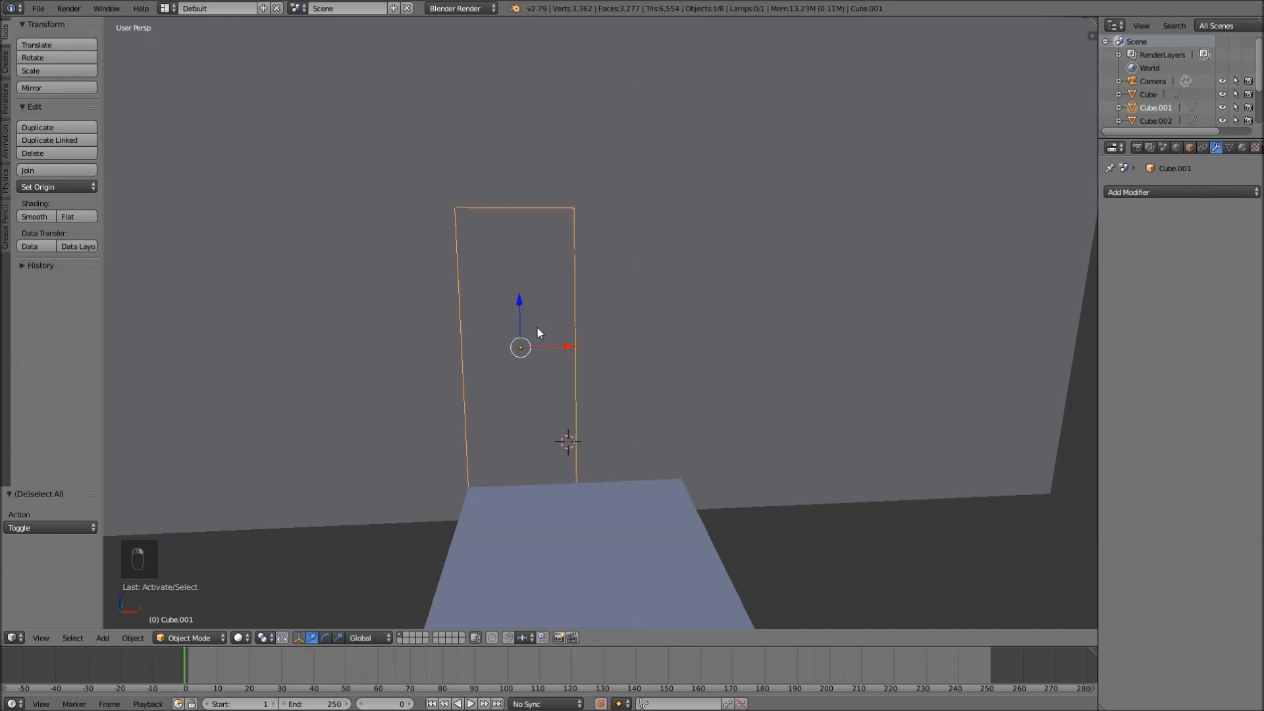
pyautogui.press('KP_1')
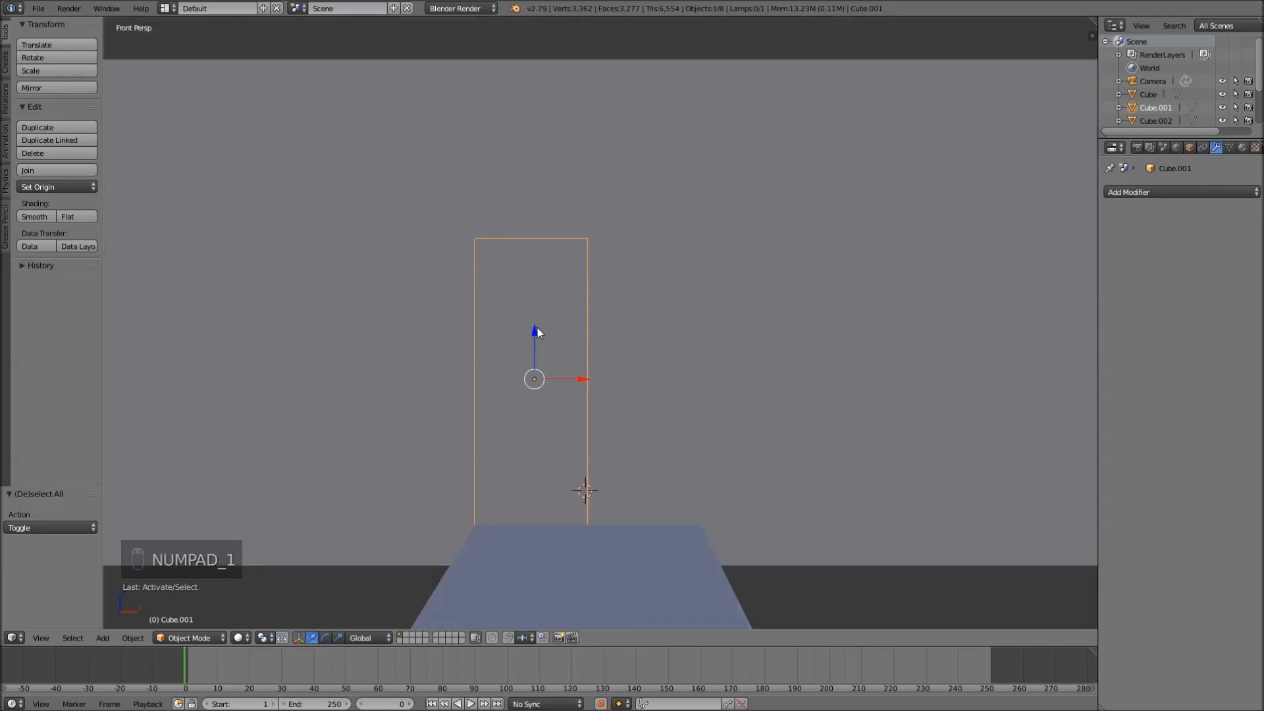
pyautogui.scroll(2, 589, 412)
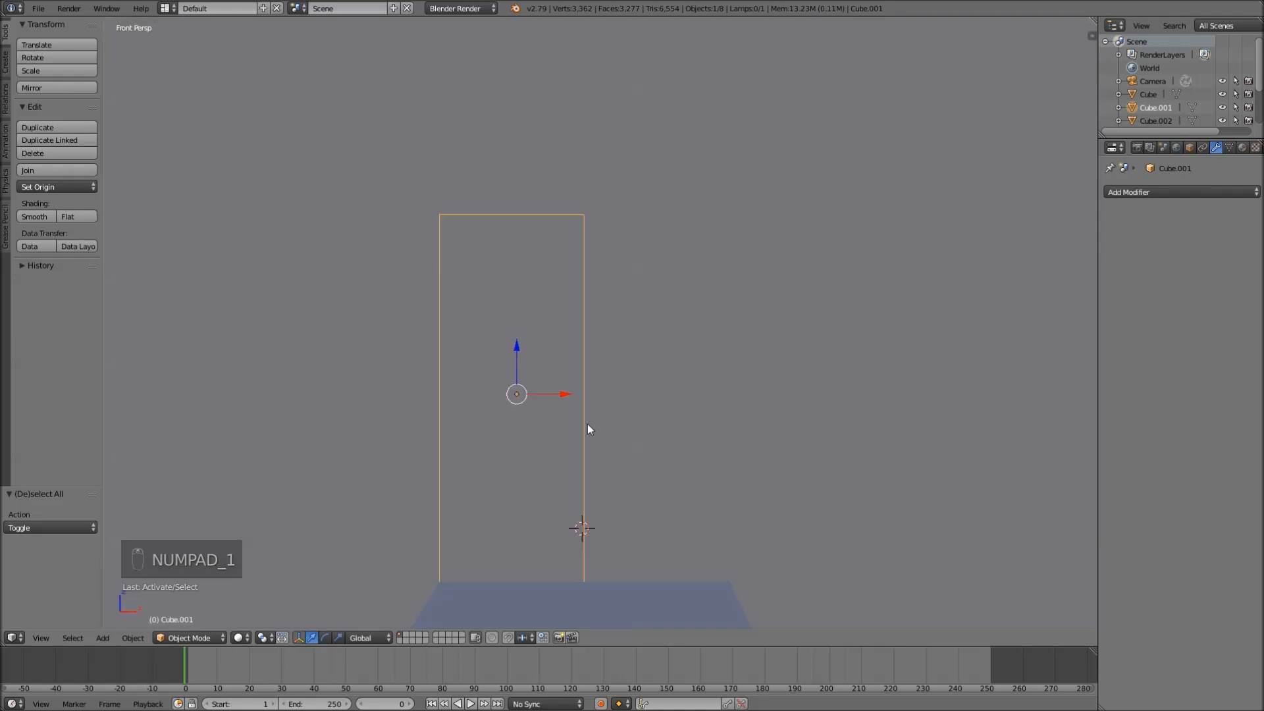
pyautogui.press('Tab')
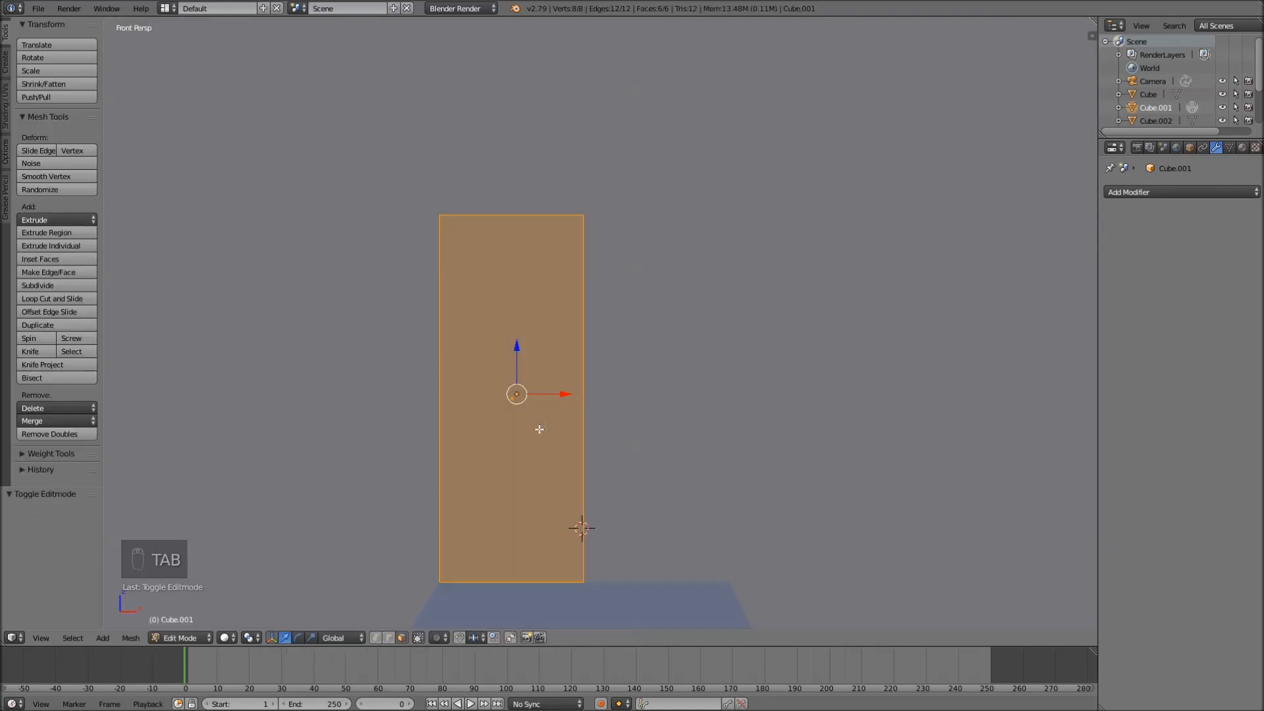
# - Extrude the left panel's front face in place and scale the new face to about 0.68 to form an inset
pyautogui.rightClick(510, 398)
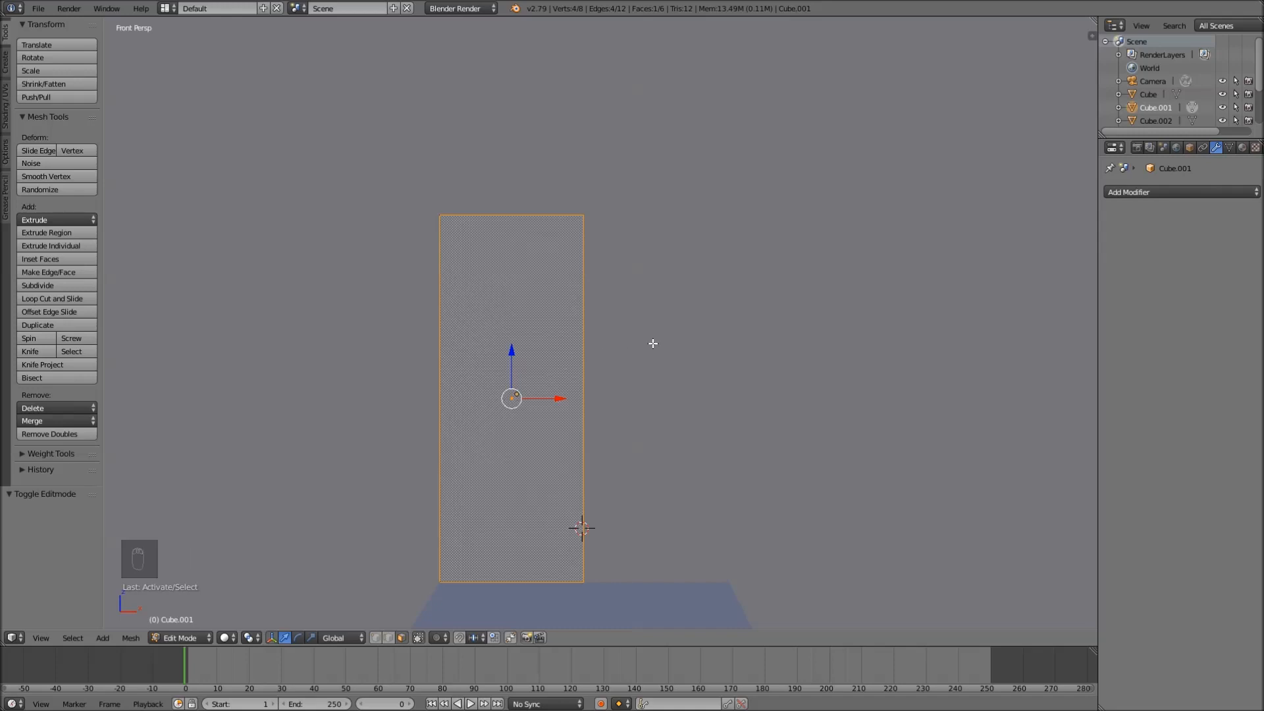
pyautogui.press('e')
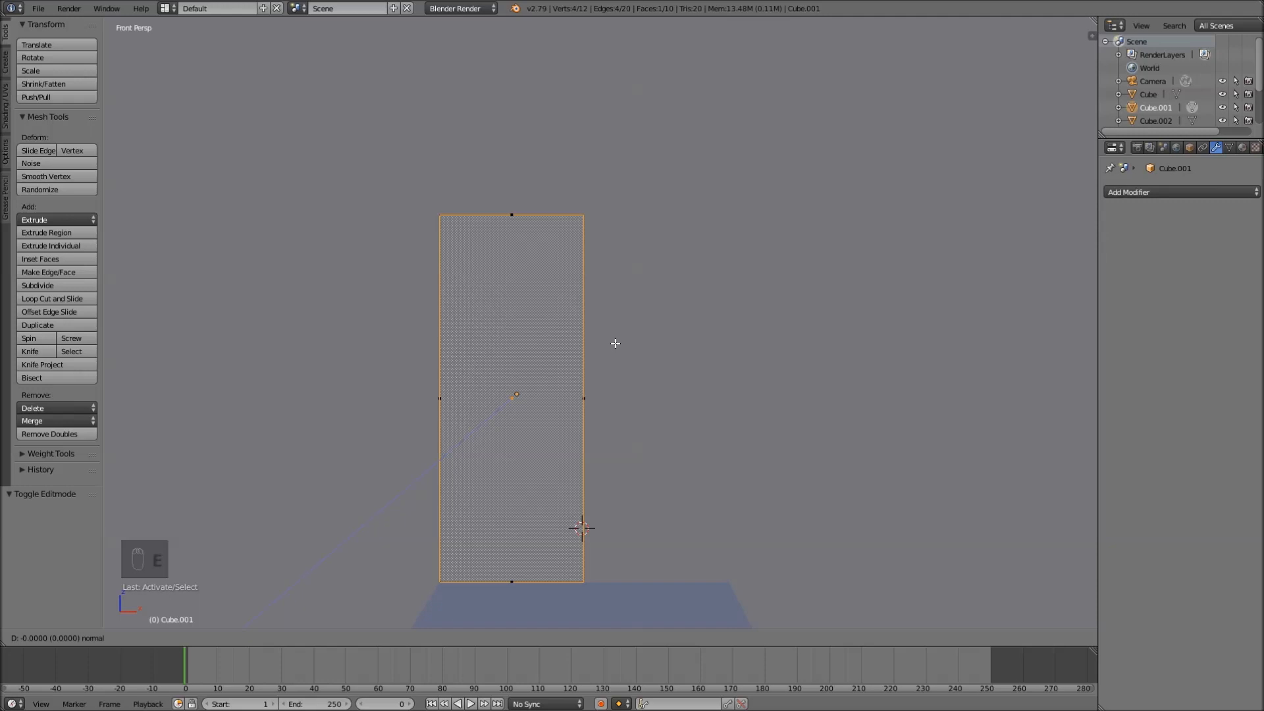
pyautogui.rightClick(624, 340)
pyautogui.press('s')
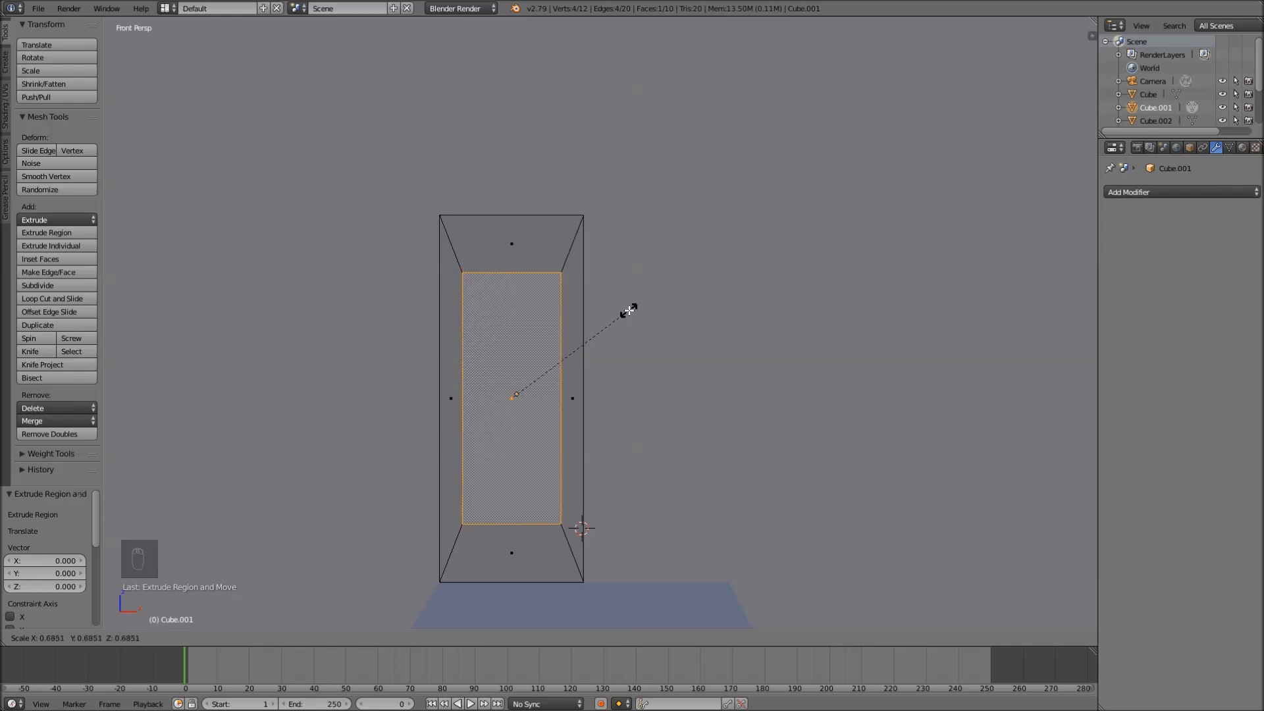
pyautogui.click(623, 310)
# - Move the inset face about -0.37 along Y so it protrudes from the door panel, and leave Edit Mode
pyautogui.moveTo(623, 310); pyautogui.dragTo(582, 335, button='middle')
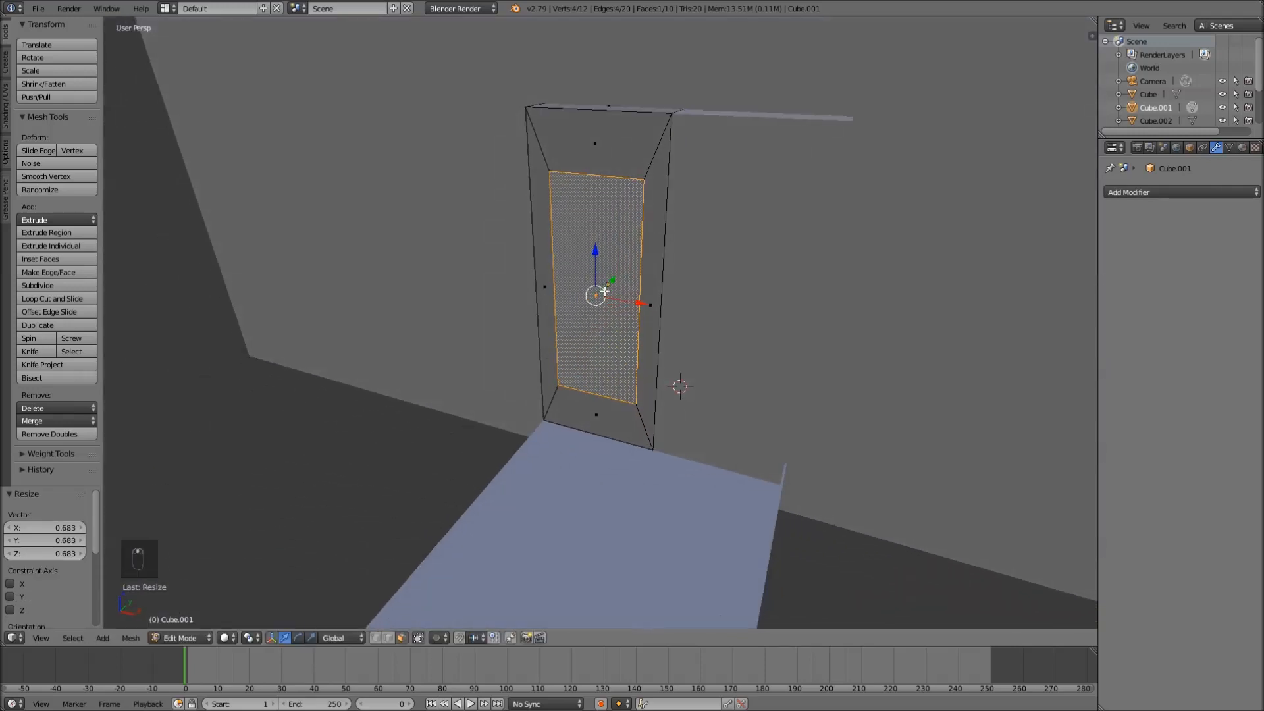
pyautogui.press('g')
pyautogui.press('y')
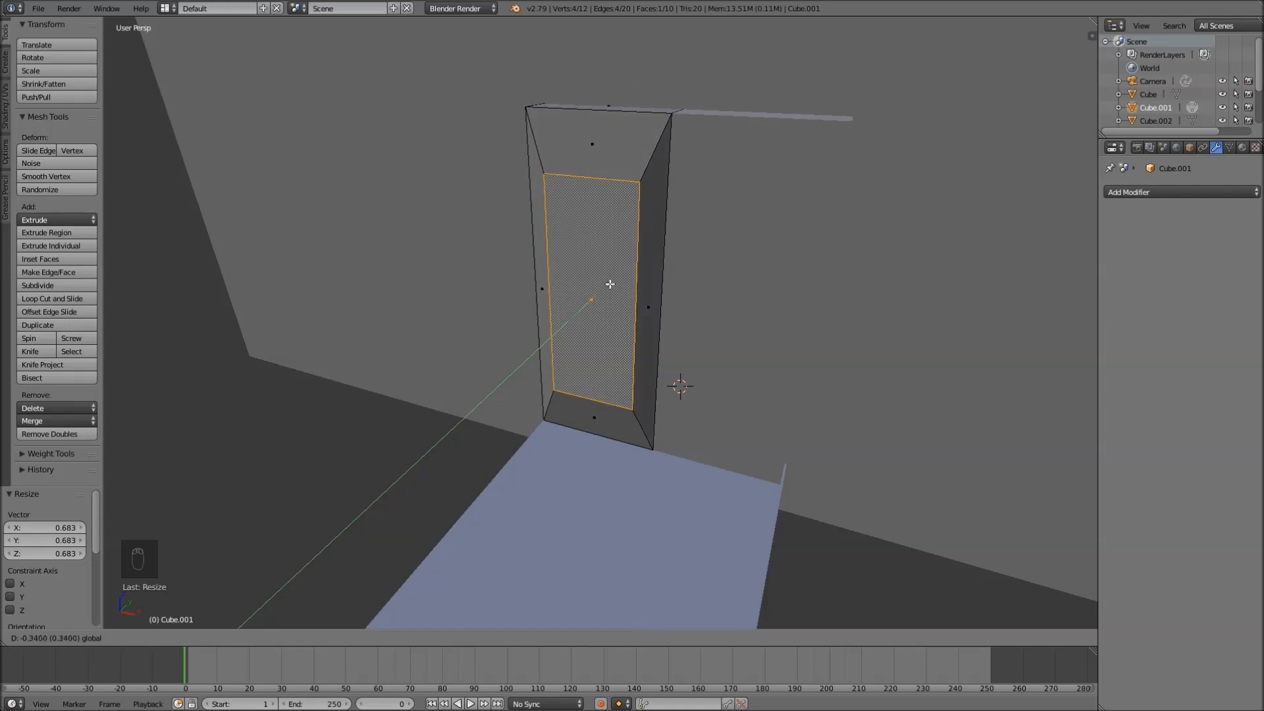
pyautogui.click(610, 284)
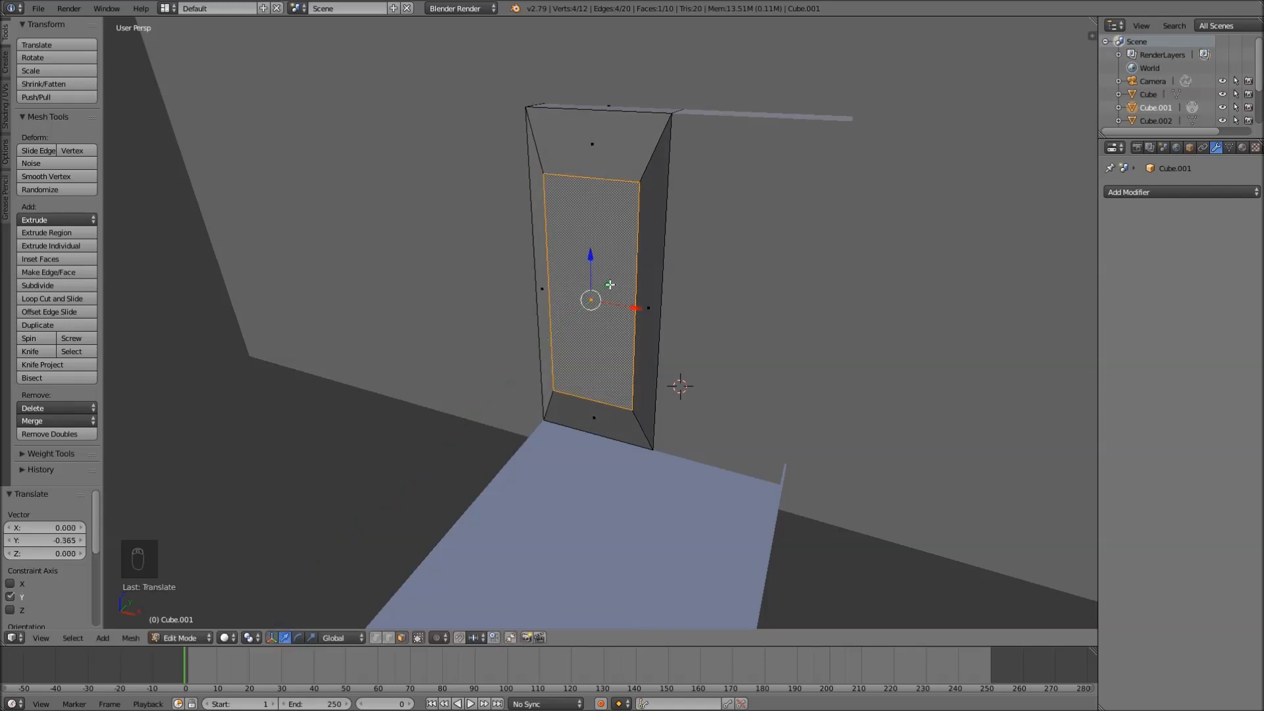
pyautogui.press('Tab')
pyautogui.moveTo(716, 276); pyautogui.dragTo(699, 239, button='middle')
# - Re-enter Edit Mode, clear the selection, and add a centred loop cut around the sloped border of the door panel
pyautogui.press('Tab')
pyautogui.press('a')
pyautogui.press('a')
pyautogui.press('a')
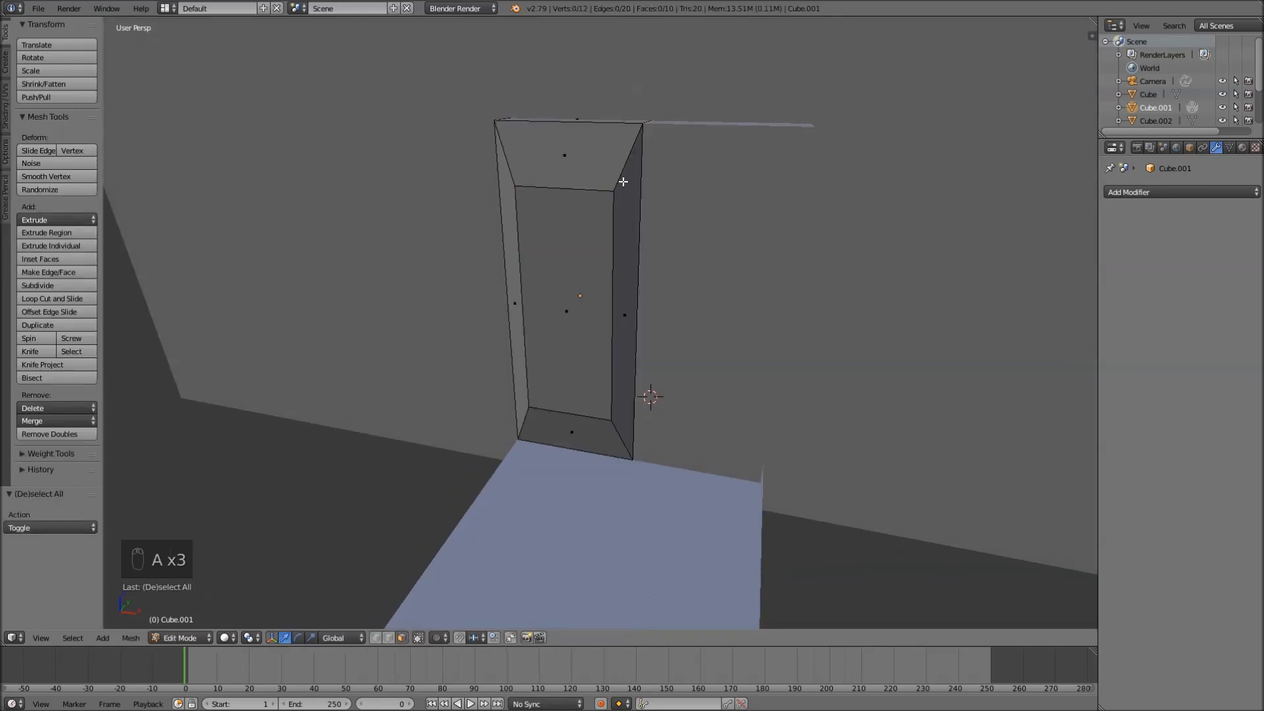
pyautogui.hotkey('ctrl', 'r')
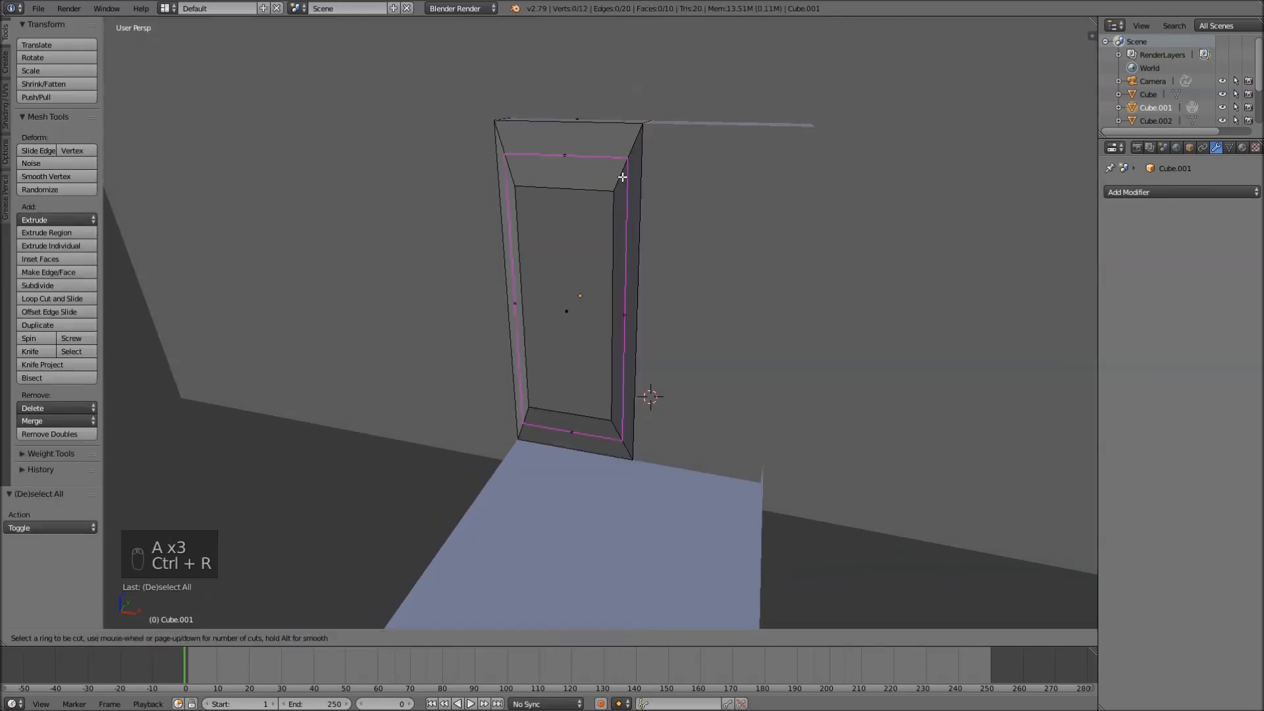
pyautogui.click(622, 175)
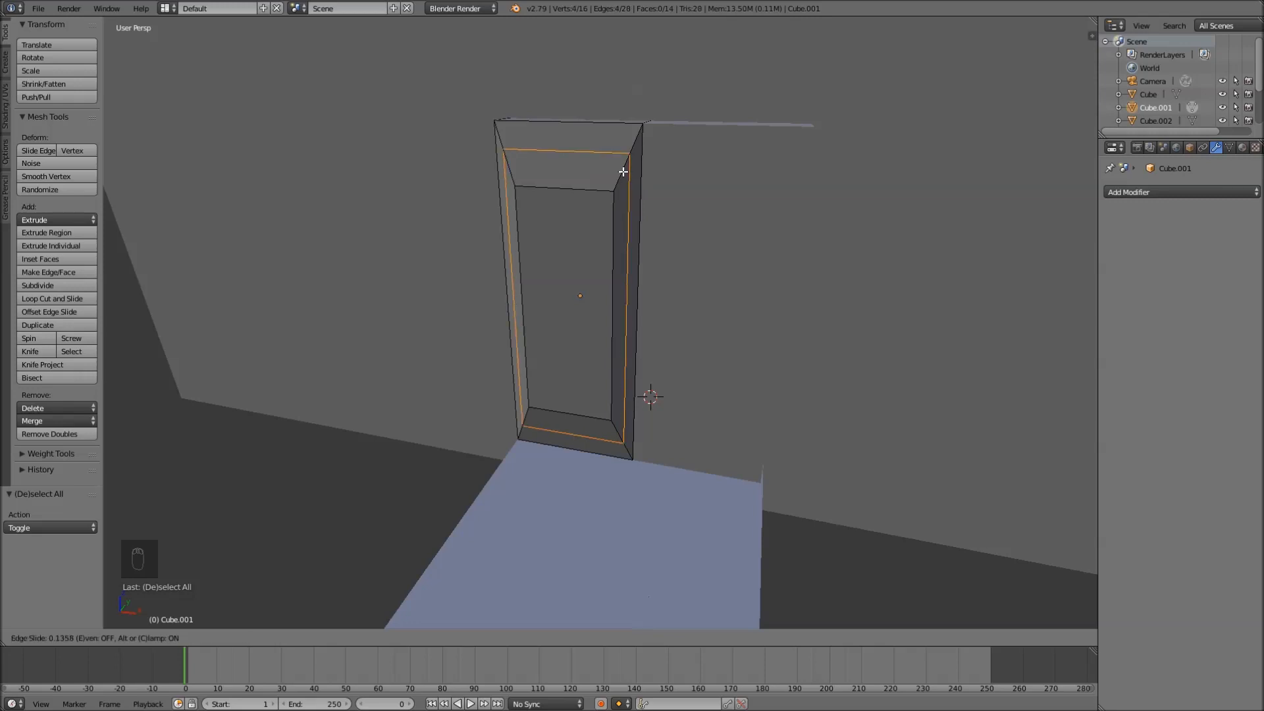
pyautogui.rightClick(623, 171)
# - Add a second centred loop cut between the first loop and the inner face, and switch to face selection mode
pyautogui.press('a')
pyautogui.hotkey('ctrl', 'r')
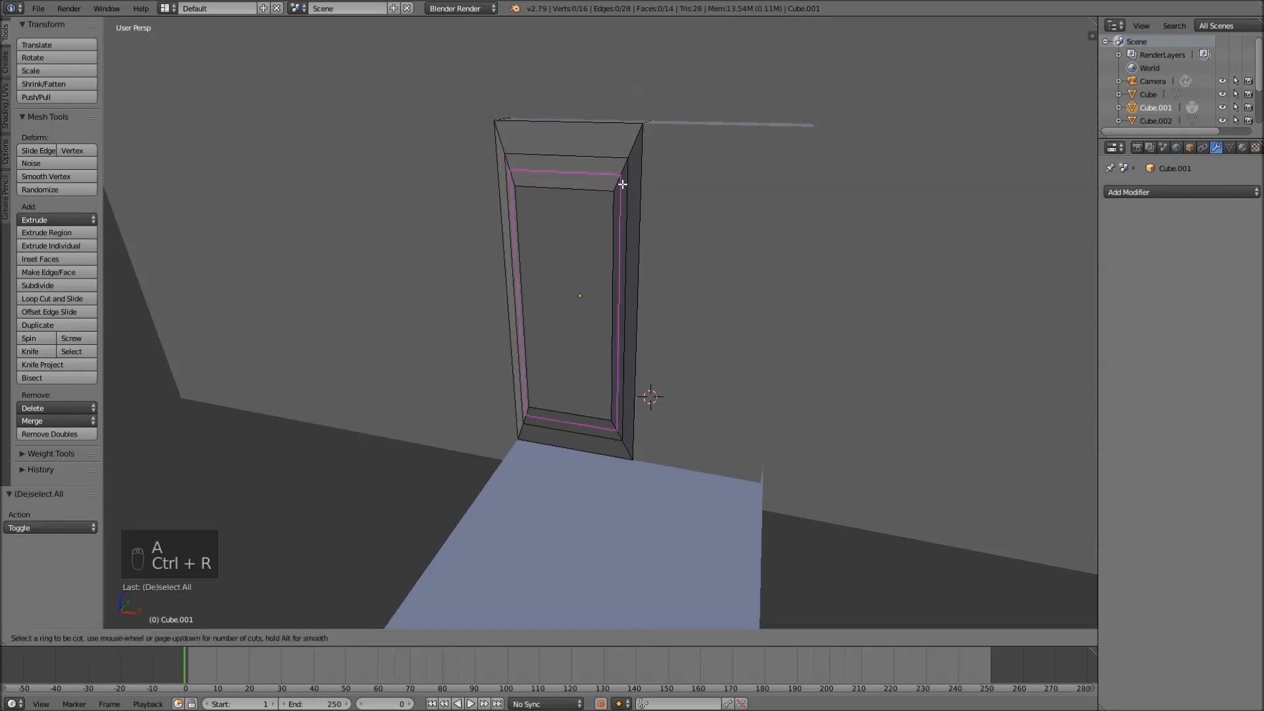
pyautogui.click(622, 184)
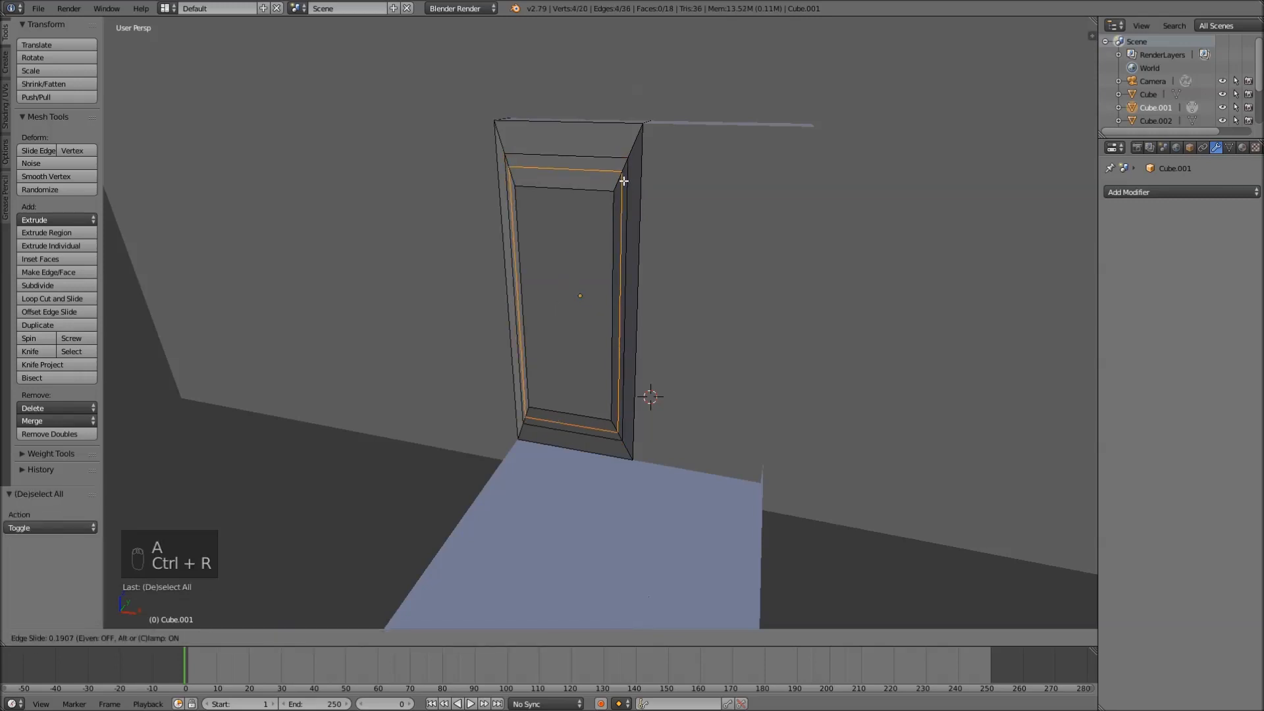
pyautogui.rightClick(623, 180)
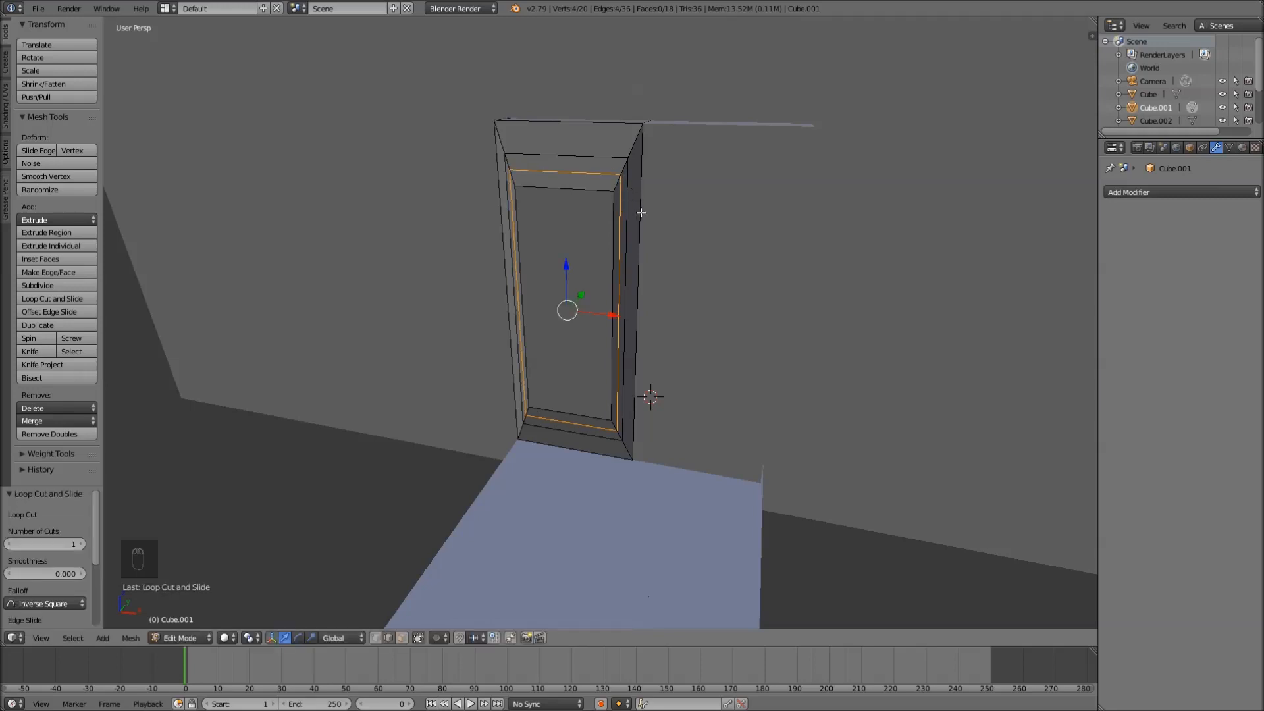
pyautogui.hotkey('ctrl', 'Tab')
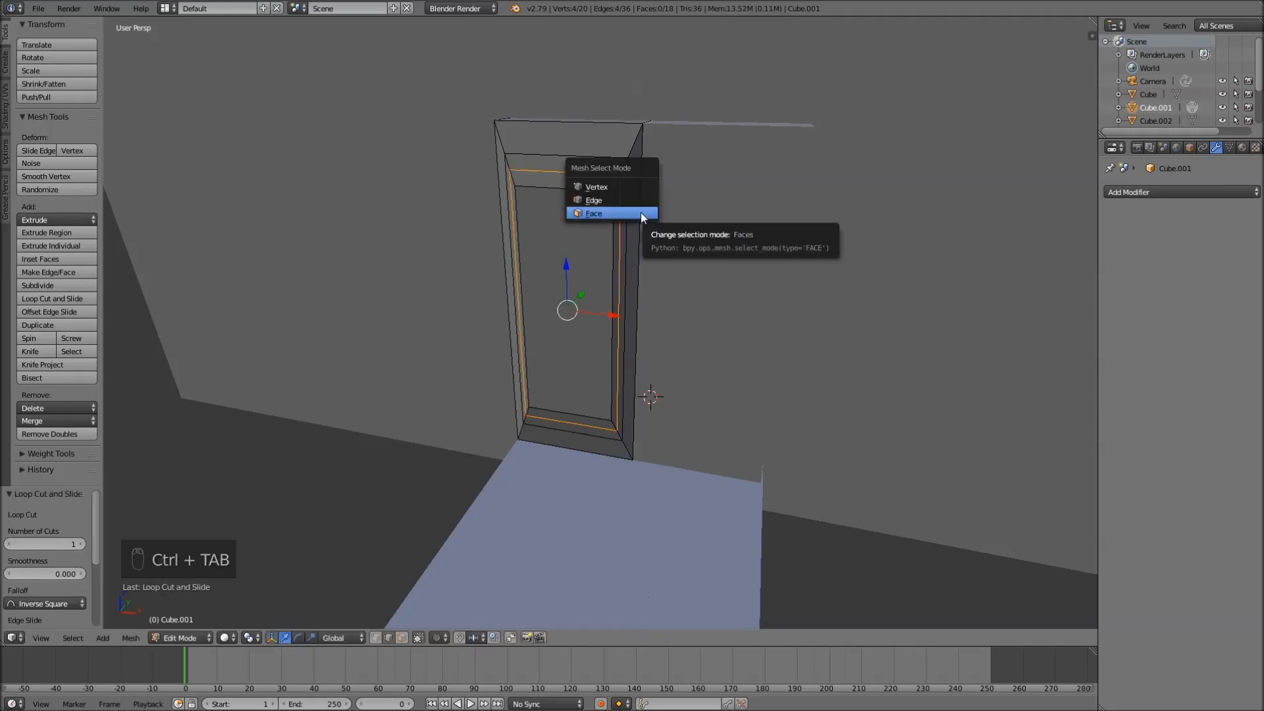
pyautogui.click(641, 212)
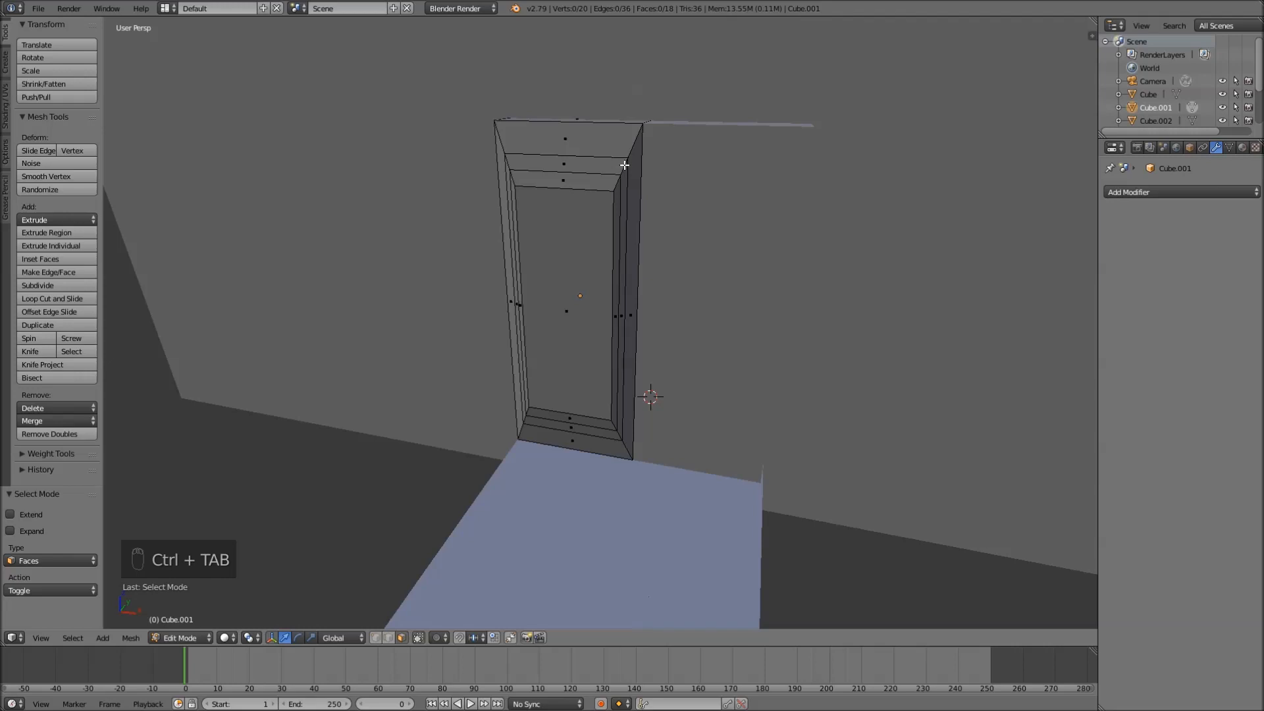
# - Select the face ring between the two loop cuts on the left door panel, extrude it in place and scale it to 0.965
pyautogui.keyDown('alt'); pyautogui.rightClick(622, 165); pyautogui.keyUp('alt')
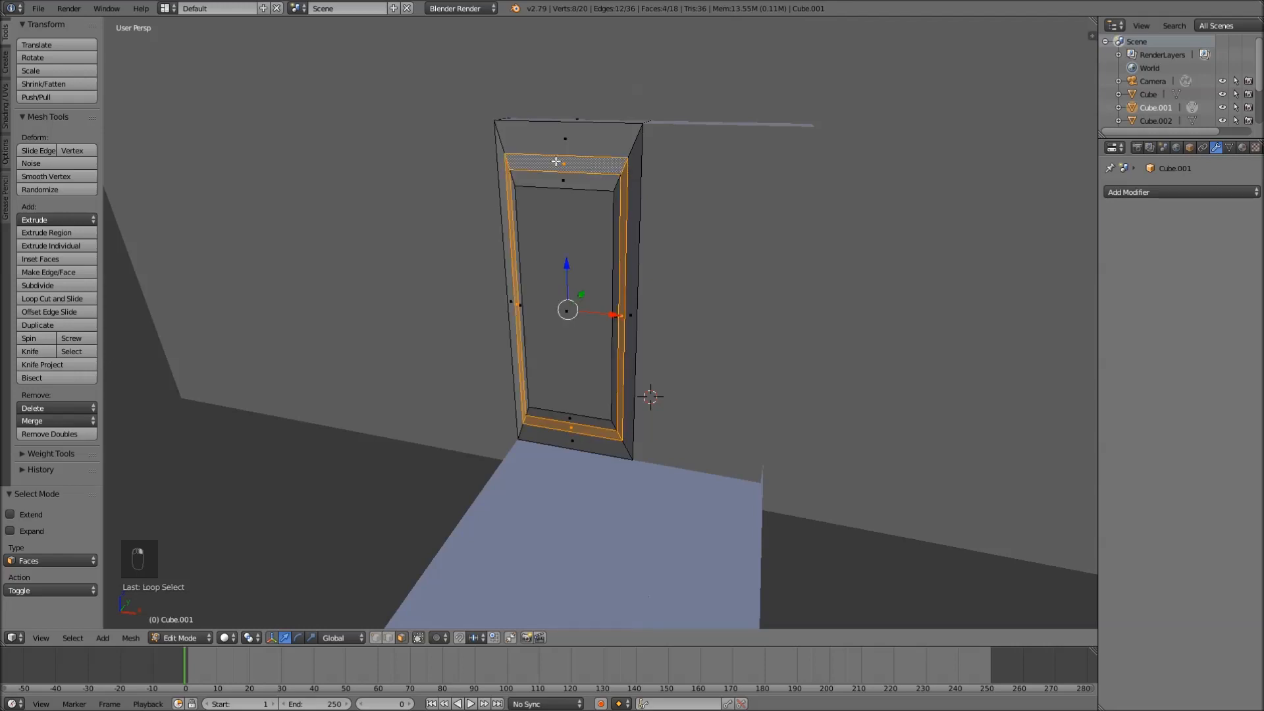
pyautogui.moveTo(690, 368); pyautogui.dragTo(663, 381, button='middle')
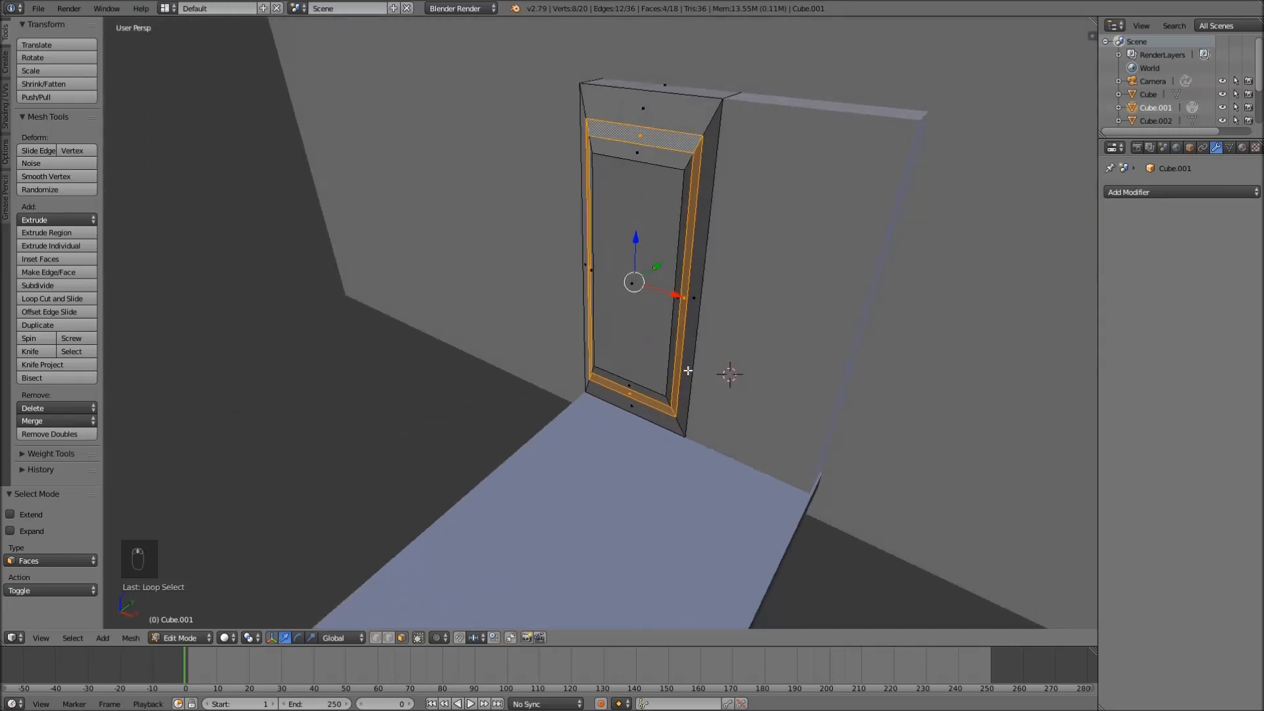
pyautogui.press('e')
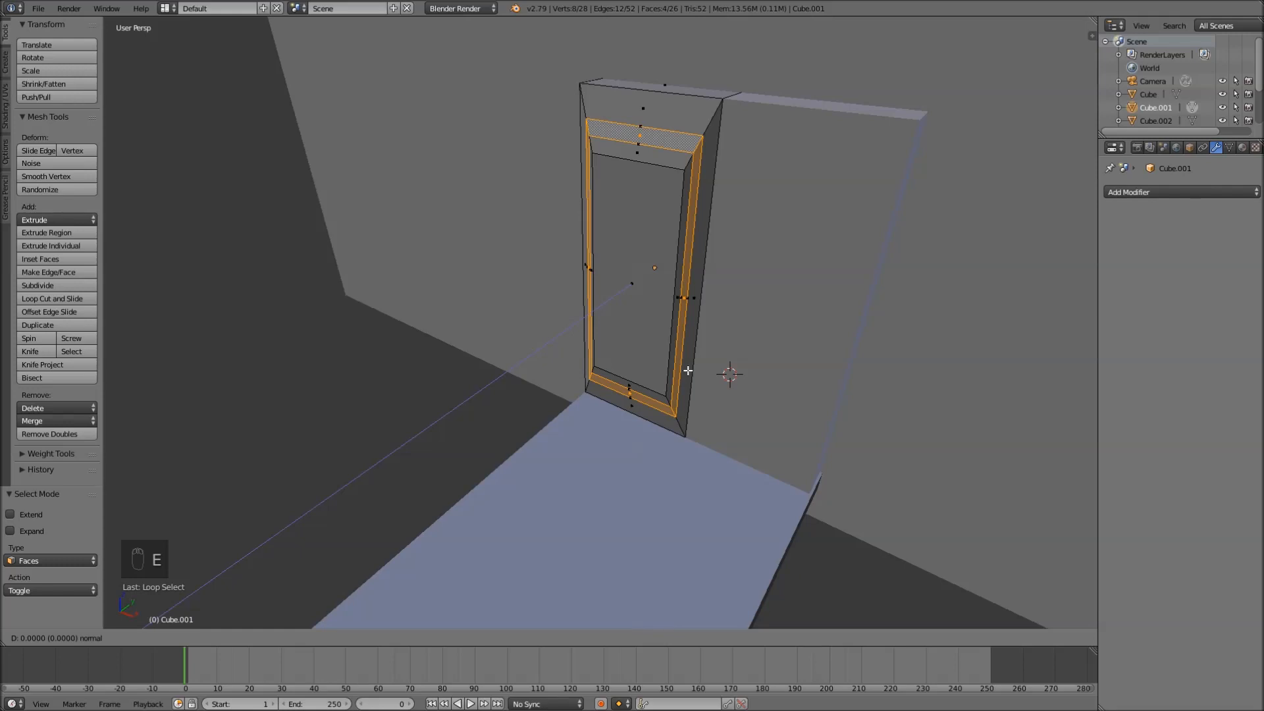
pyautogui.rightClick(688, 371)
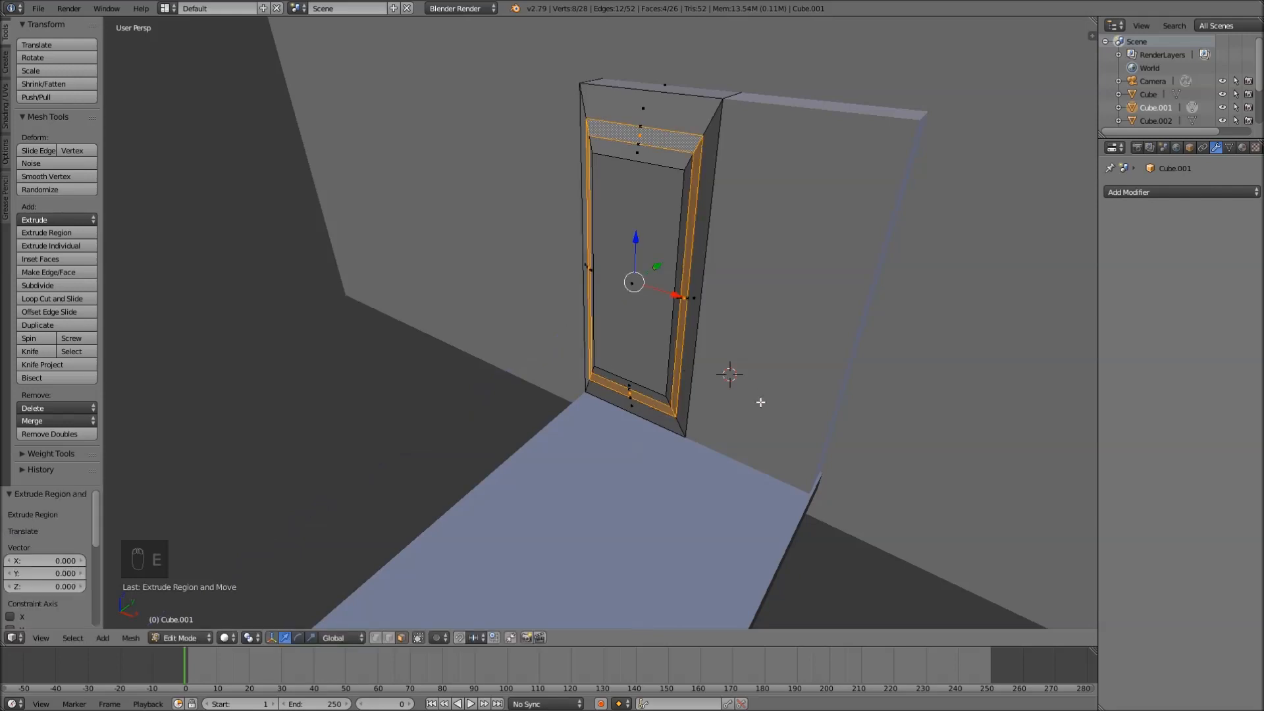
pyautogui.press('s')
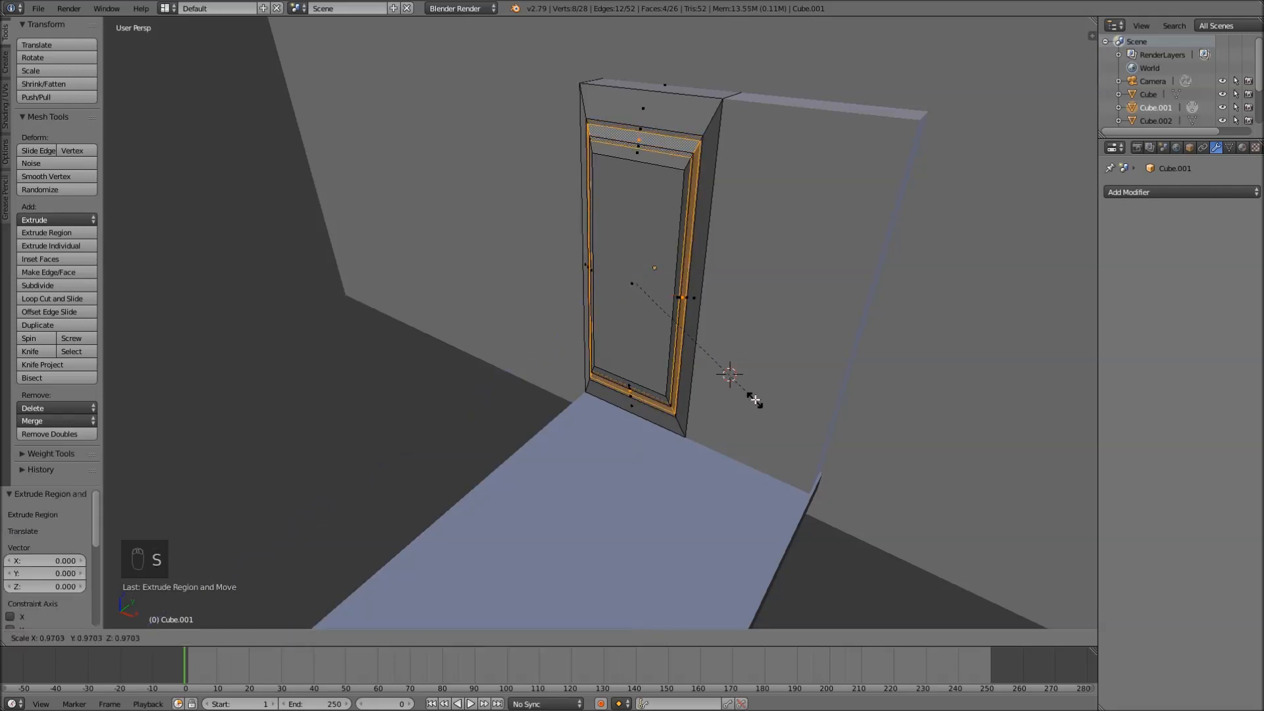
pyautogui.click(753, 396)
# - Push the scaled face ring slightly back along Y to cut a groove around the door panel, and leave Edit Mode
pyautogui.moveTo(753, 396); pyautogui.dragTo(664, 389, button='middle')
pyautogui.keyDown('shift'); pyautogui.moveTo(829, 316); pyautogui.dragTo(678, 387, button='middle'); pyautogui.keyUp('shift')
pyautogui.scroll(2, 790, 326)
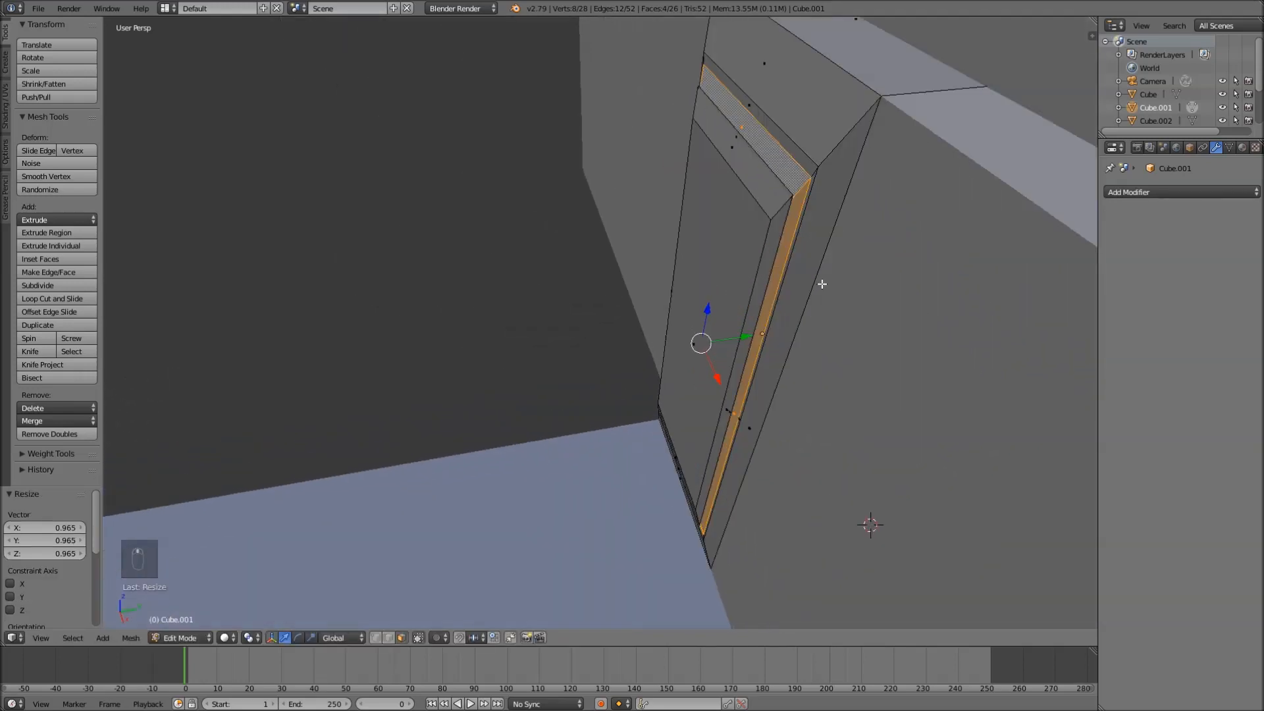
pyautogui.moveTo(799, 238)
pyautogui.mouseDown(button='middle')
pyautogui.moveTo(821, 207)
pyautogui.moveTo(787, 259)
pyautogui.mouseUp(button='middle')
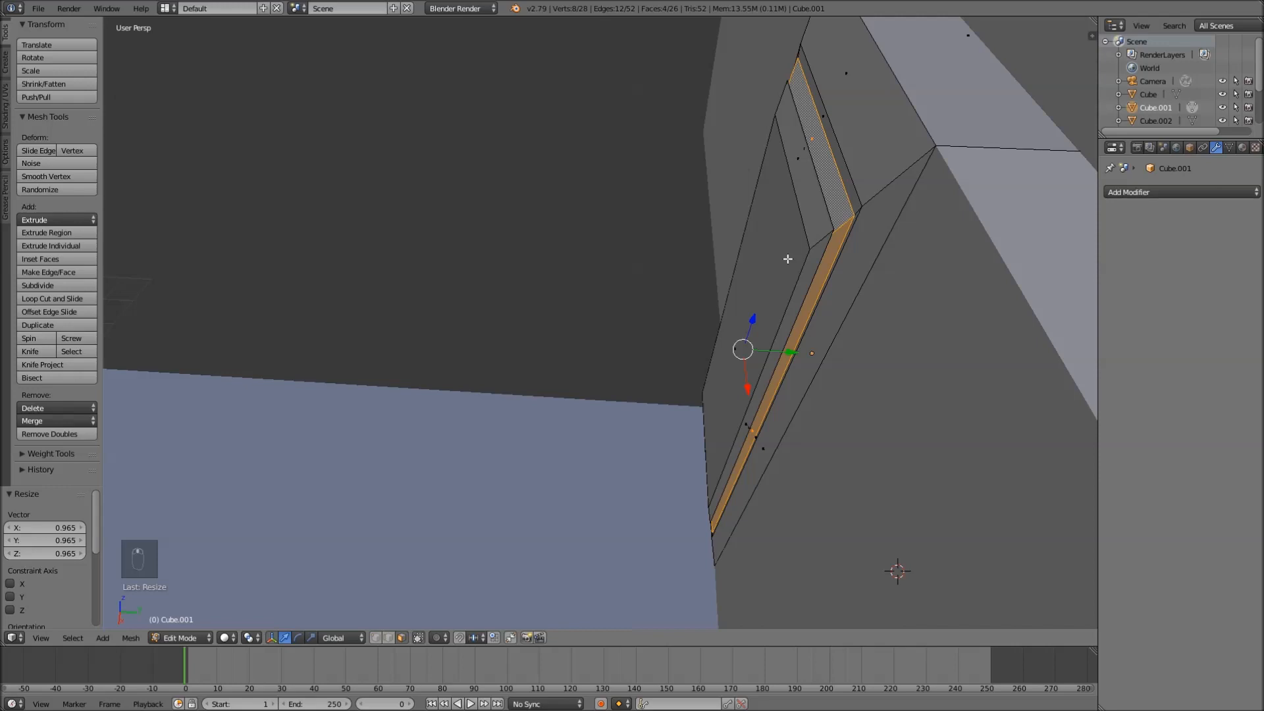
pyautogui.moveTo(790, 353); pyautogui.dragTo(802, 350)
pyautogui.hotkey('ctrl', 'z')
pyautogui.moveTo(846, 254)
pyautogui.mouseDown(button='middle')
pyautogui.moveTo(859, 260)
pyautogui.moveTo(843, 243)
pyautogui.moveTo(861, 268)
pyautogui.moveTo(916, 243)
pyautogui.moveTo(854, 228)
pyautogui.moveTo(843, 263)
pyautogui.mouseUp(button='middle')
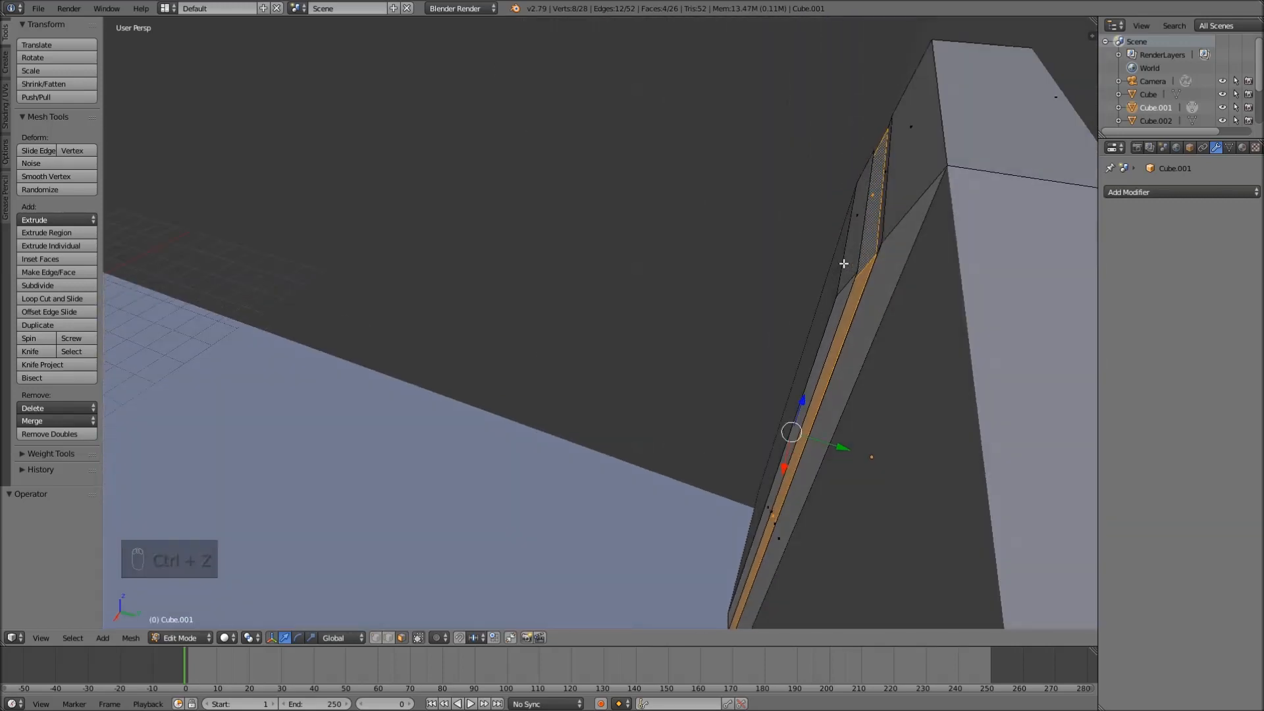
pyautogui.moveTo(837, 452); pyautogui.dragTo(846, 451)
pyautogui.moveTo(845, 450); pyautogui.dragTo(660, 448, button='middle')
pyautogui.press('Tab')
pyautogui.scroll(-4, 844, 395)
pyautogui.scroll(3, 658, 441)
# - Delete the plain right door panel beside the detailed one
pyautogui.rightClick(657, 441)
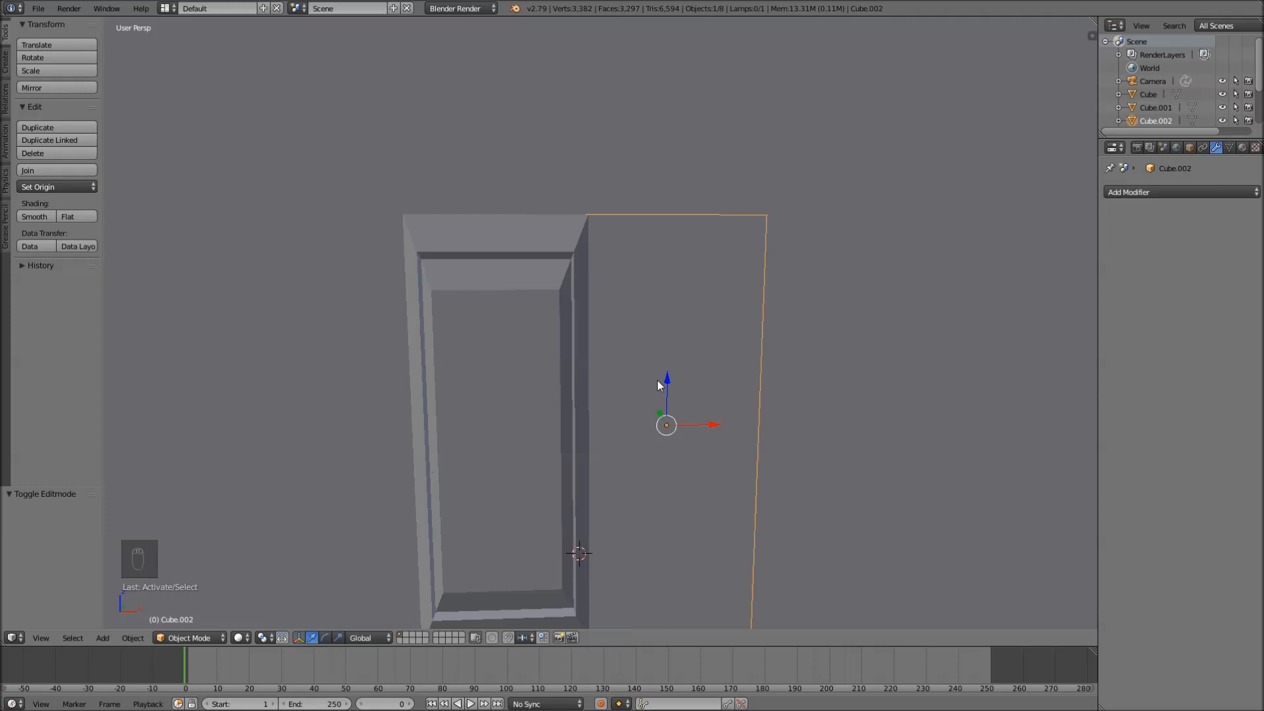
pyautogui.rightClick(553, 379)
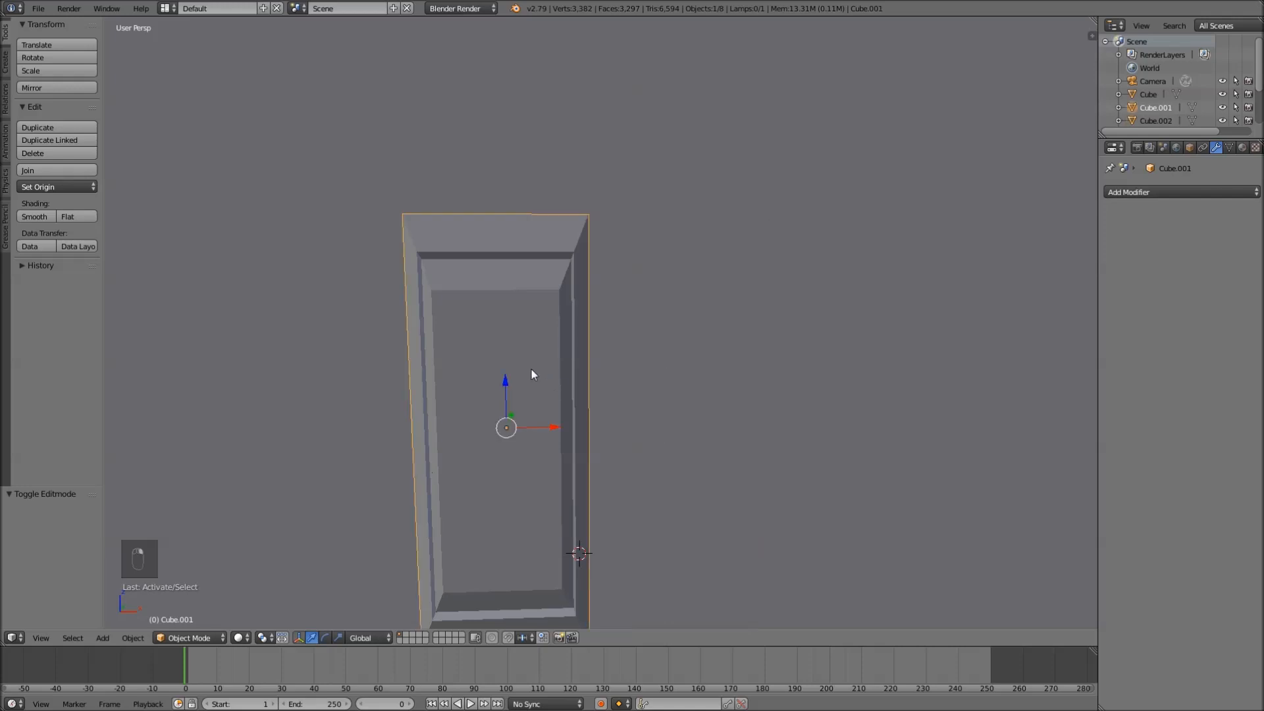
pyautogui.press('Tab')
pyautogui.press('Tab')
pyautogui.rightClick(717, 385)
pyautogui.press('x')
pyautogui.click(716, 387)
# - Duplicate the detailed left door panel and place the copy 4.402 along X to form the right half of the door
pyautogui.rightClick(527, 433)
pyautogui.hotkey('shift', 'd')
pyautogui.press('x')
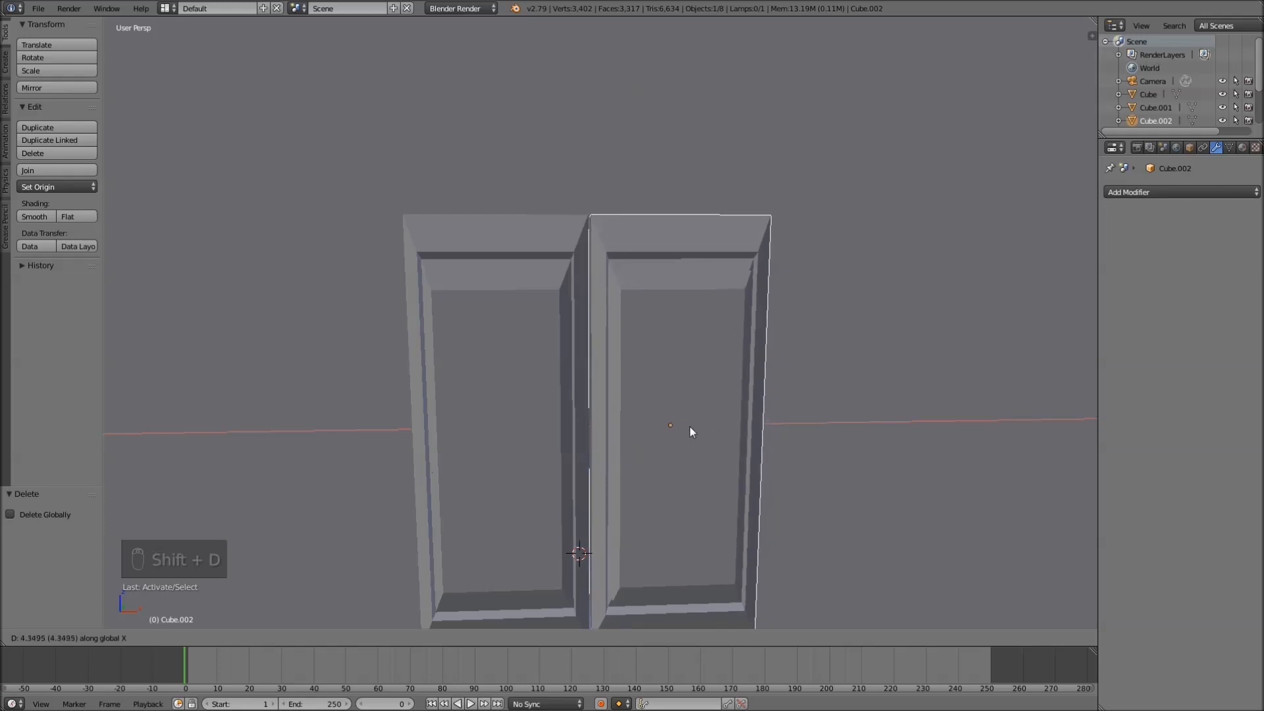
pyautogui.click(691, 425)
# - Examine the finished double door together with the wall, platform and character from several distances and angles
pyautogui.scroll(-4, 691, 425)
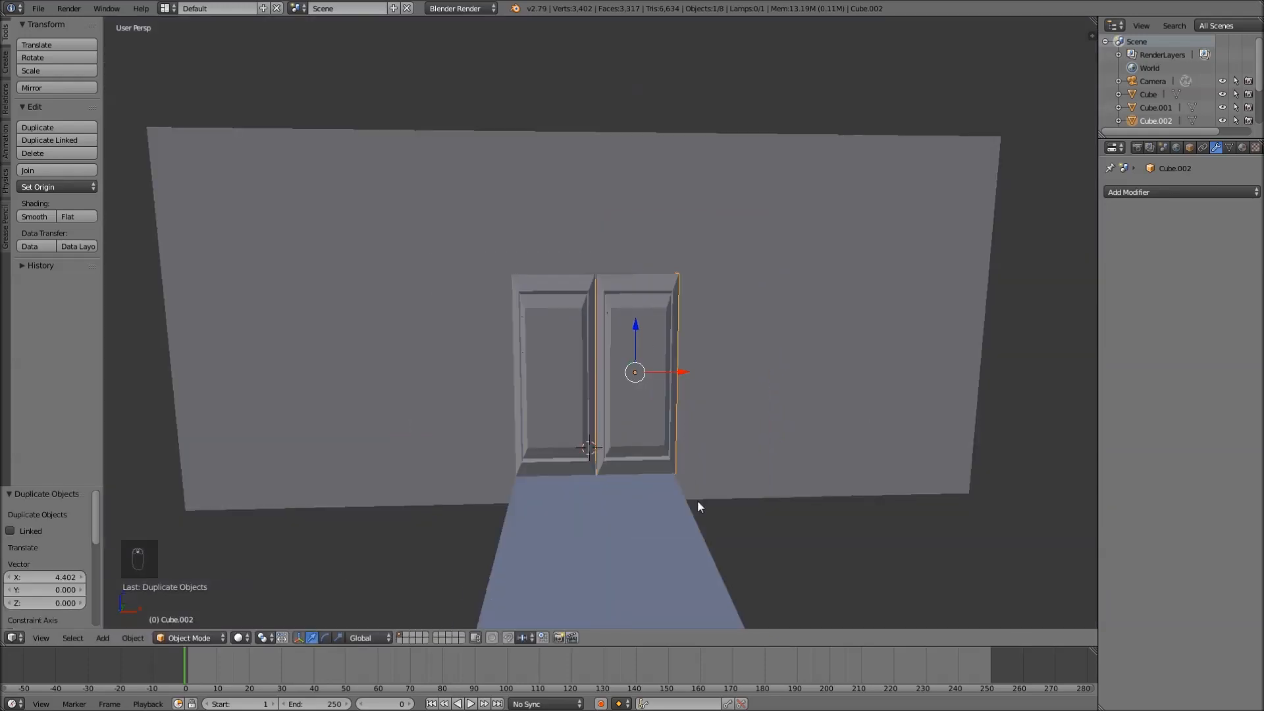
pyautogui.keyDown('shift'); pyautogui.moveTo(695, 491); pyautogui.dragTo(684, 422, button='middle'); pyautogui.keyUp('shift')
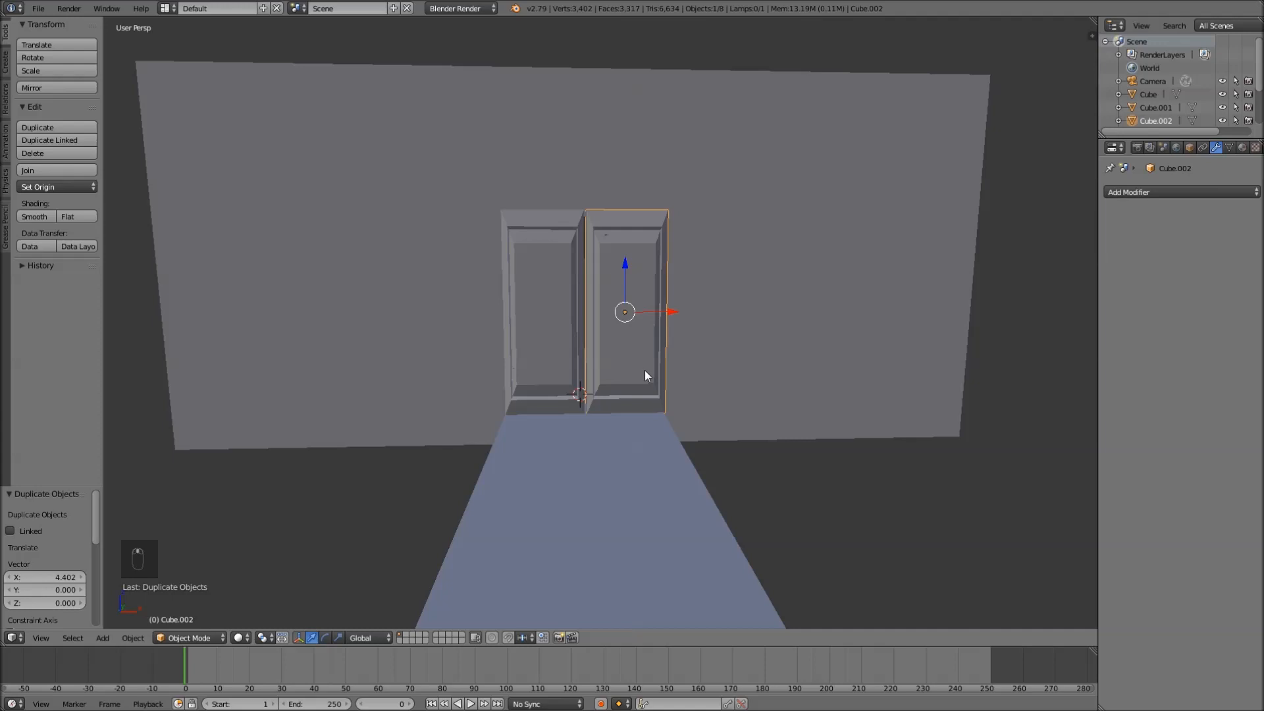
pyautogui.moveTo(672, 344)
pyautogui.mouseDown(button='middle')
pyautogui.moveTo(520, 351)
pyautogui.moveTo(670, 352)
pyautogui.mouseUp(button='middle')
pyautogui.keyDown('shift'); pyautogui.moveTo(666, 451); pyautogui.dragTo(653, 297, button='middle'); pyautogui.keyUp('shift')
pyautogui.scroll(-4, 653, 297)
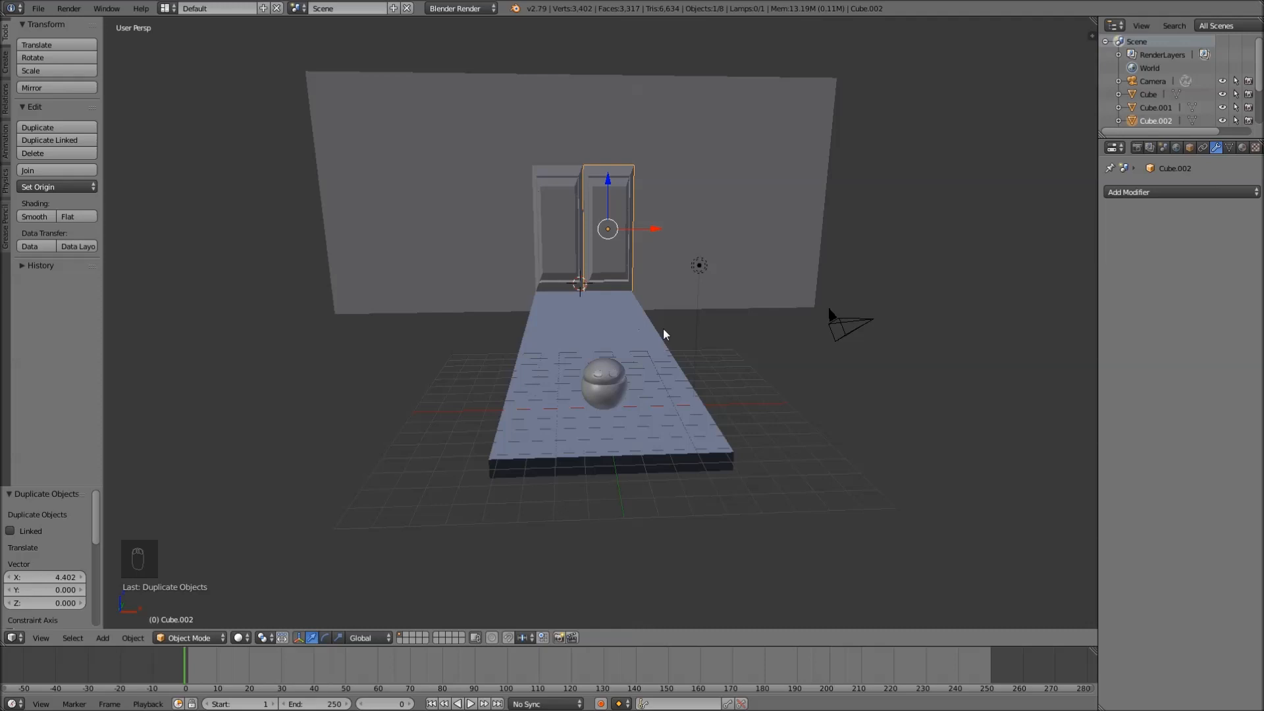
pyautogui.scroll(4, 703, 401)
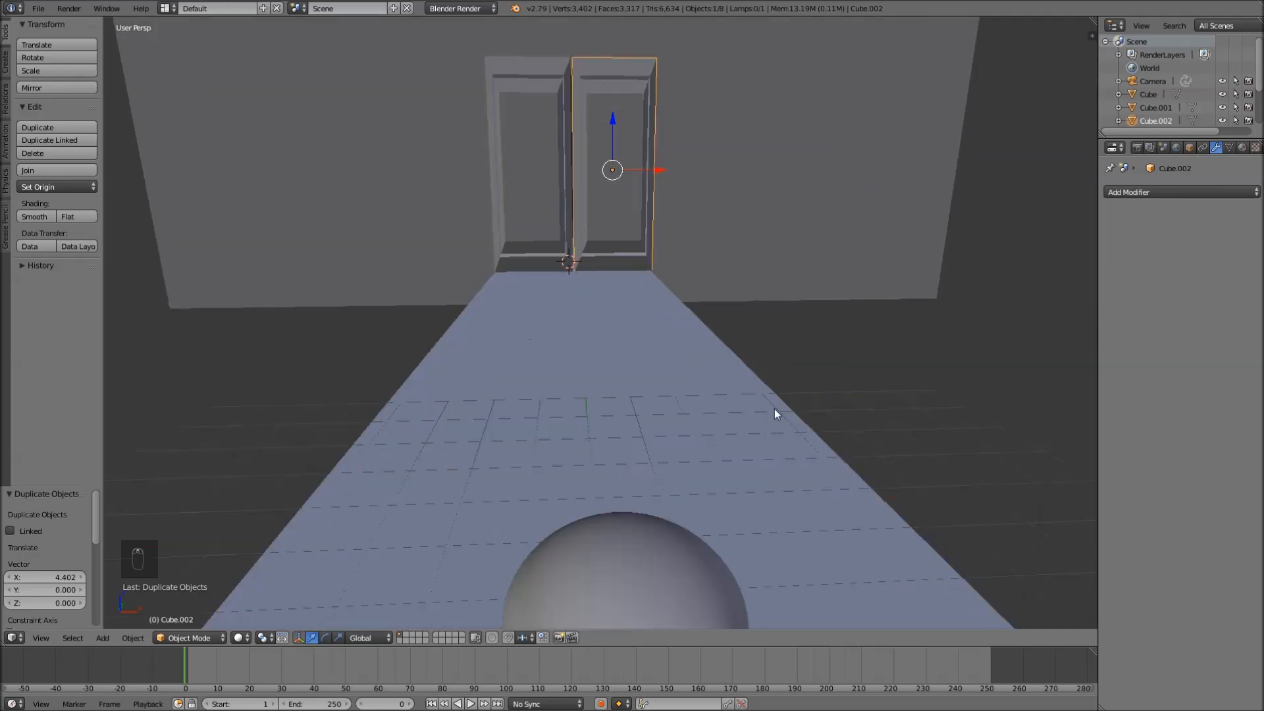
pyautogui.scroll(-6, 752, 410)
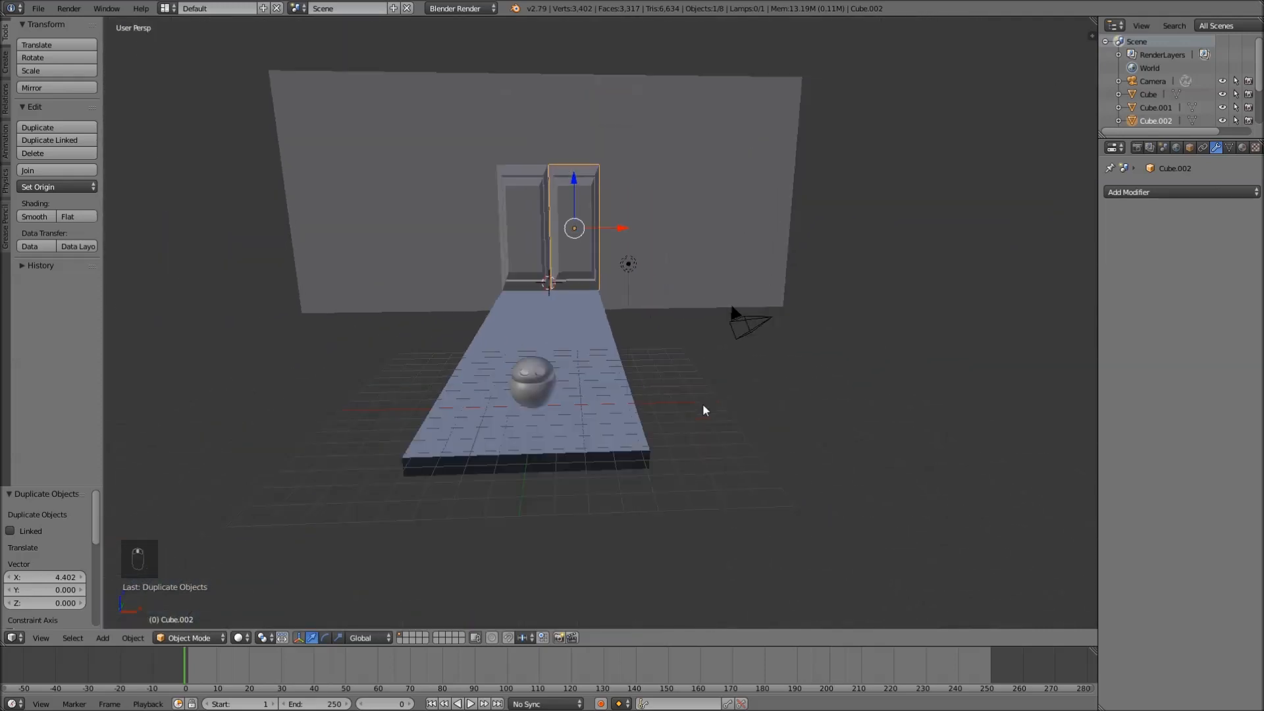
pyautogui.scroll(2, 616, 492)
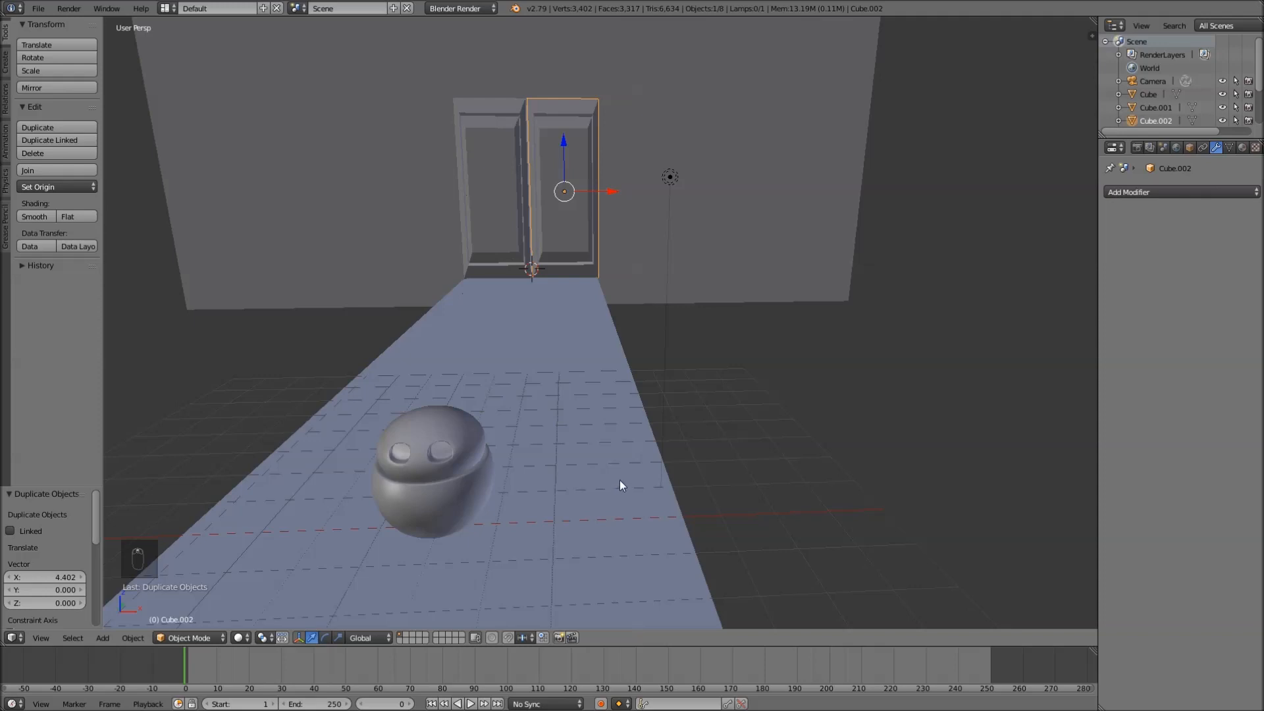
# - Clear the selection, place the 3D cursor near the platform's edge beside the character, and add a cube there
pyautogui.press('a')
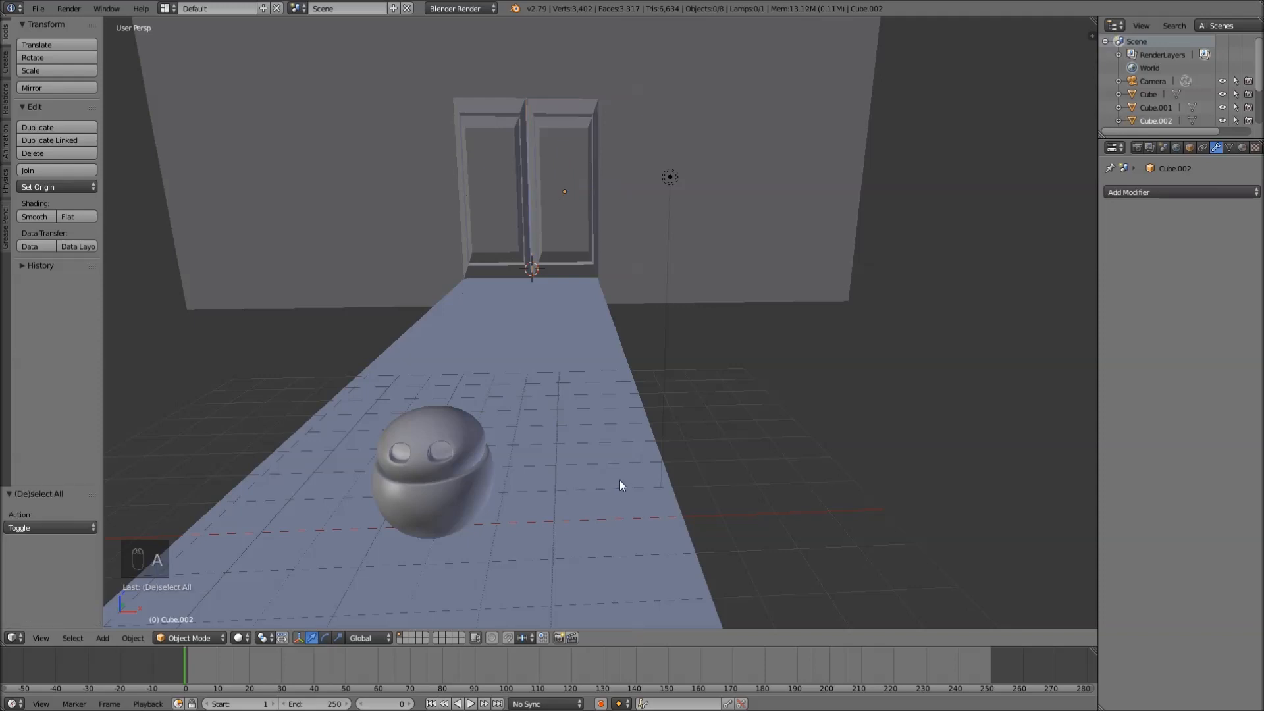
pyautogui.click(609, 424)
pyautogui.hotkey('shift', 'a')
pyautogui.moveTo(609, 423)
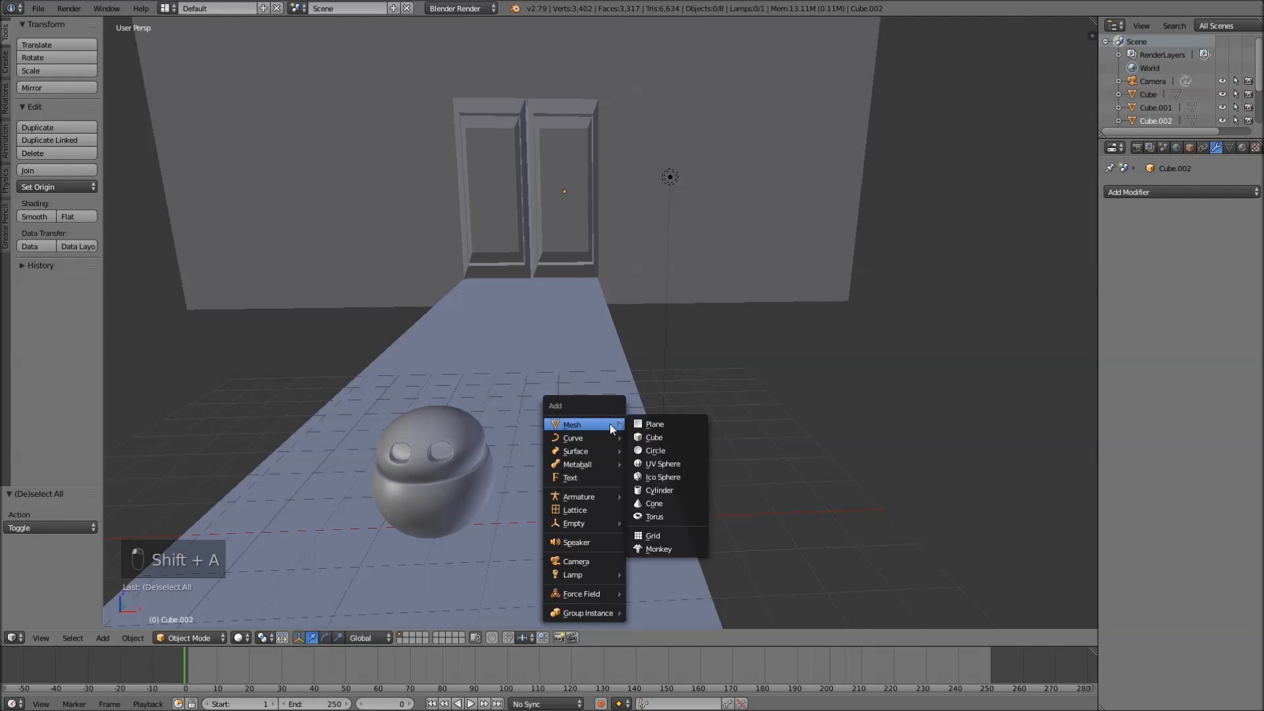
pyautogui.click(663, 437)
# - Examine the new cube's position and size relative to the character and the platform from several angles
pyautogui.moveTo(629, 400); pyautogui.dragTo(732, 371, button='middle')
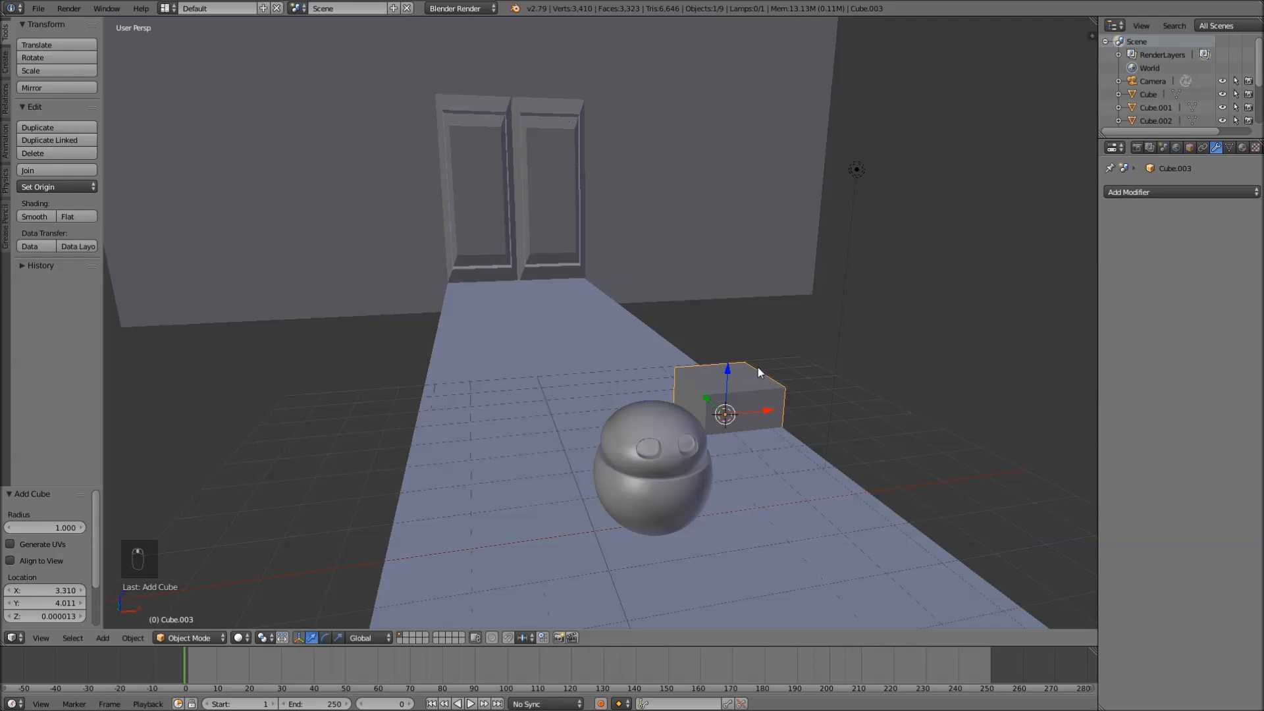
pyautogui.scroll(-4, 764, 336)
pyautogui.moveTo(762, 329); pyautogui.dragTo(672, 364, button='middle')
pyautogui.scroll(3, 640, 380)
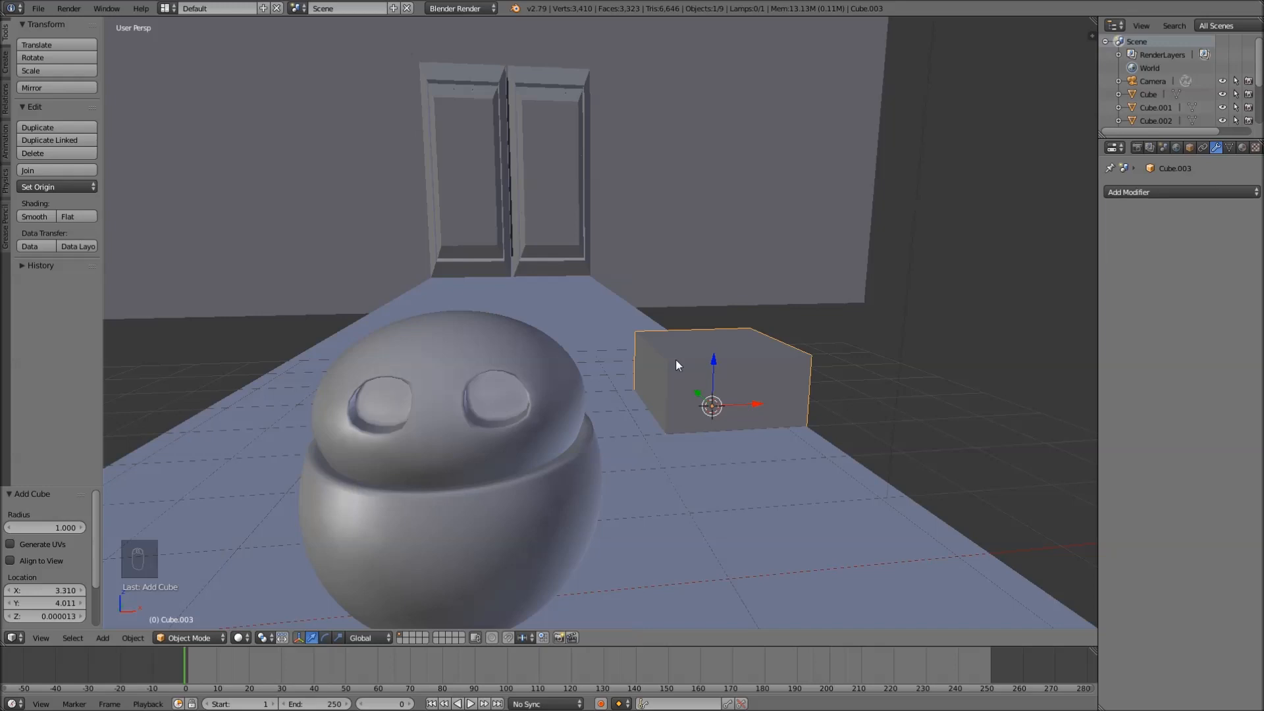
pyautogui.moveTo(739, 356); pyautogui.dragTo(764, 331, button='middle')
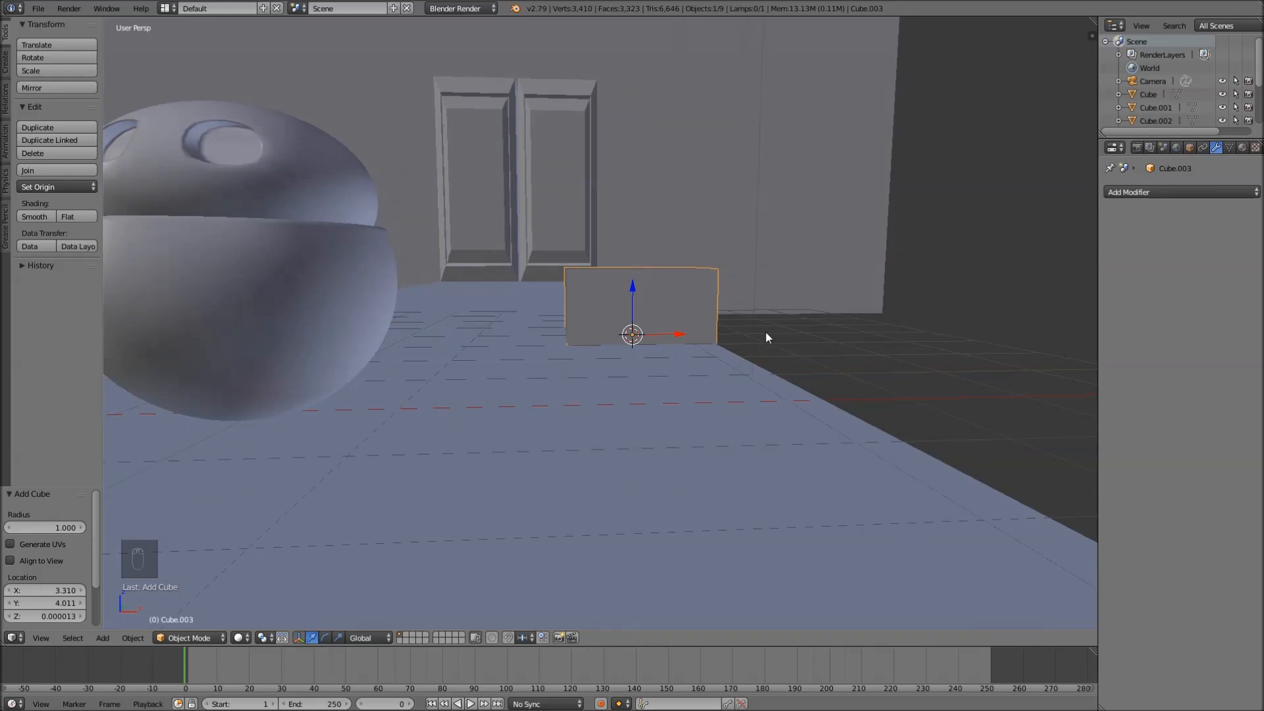
pyautogui.press('KP_Decimal')
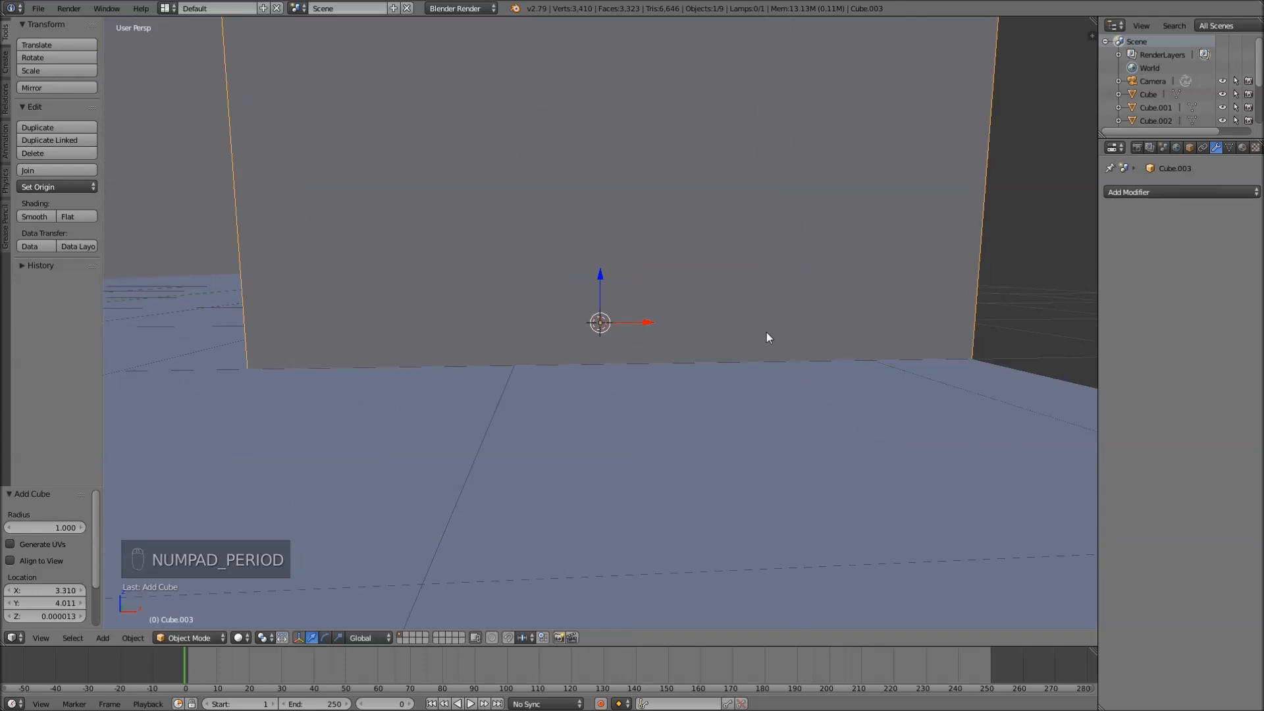
pyautogui.scroll(-6, 749, 301)
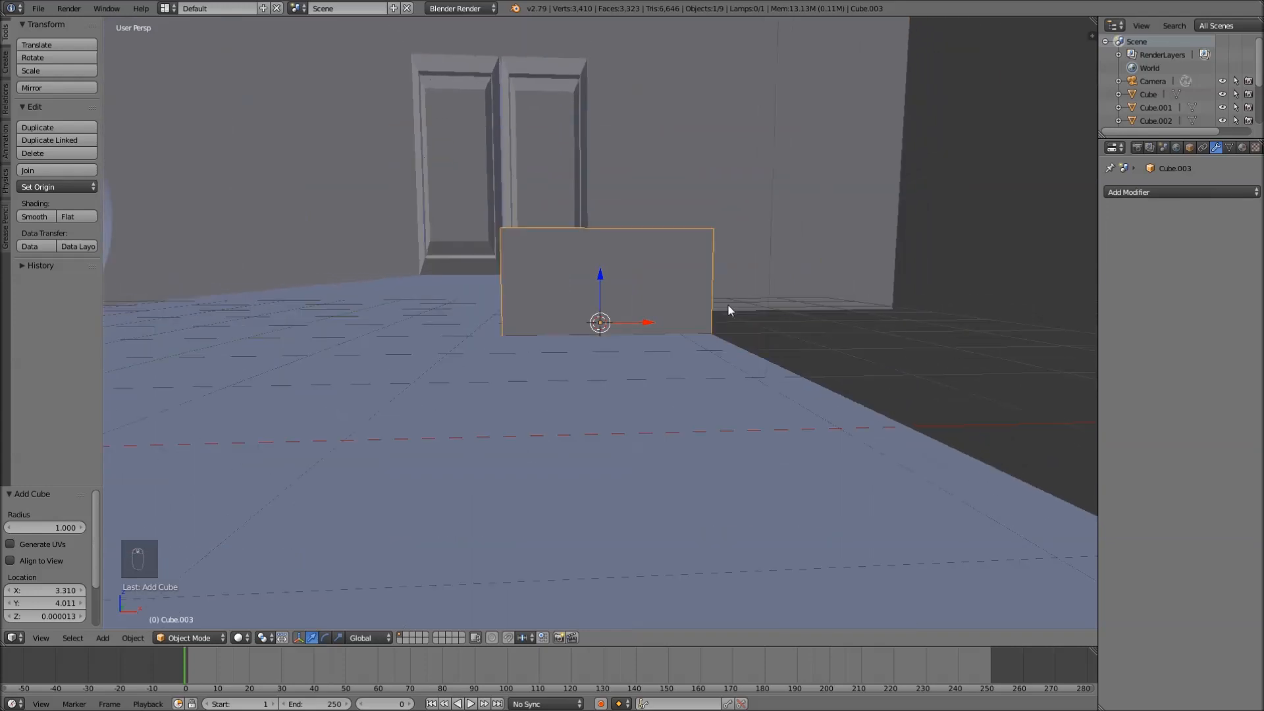
pyautogui.moveTo(655, 303)
pyautogui.mouseDown(button='middle')
pyautogui.moveTo(695, 322)
pyautogui.moveTo(641, 326)
pyautogui.moveTo(671, 318)
pyautogui.moveTo(547, 301)
pyautogui.moveTo(627, 288)
pyautogui.moveTo(713, 314)
pyautogui.moveTo(652, 304)
pyautogui.moveTo(709, 307)
pyautogui.moveTo(673, 309)
pyautogui.mouseUp(button='middle')
pyautogui.scroll(-5, 672, 310)
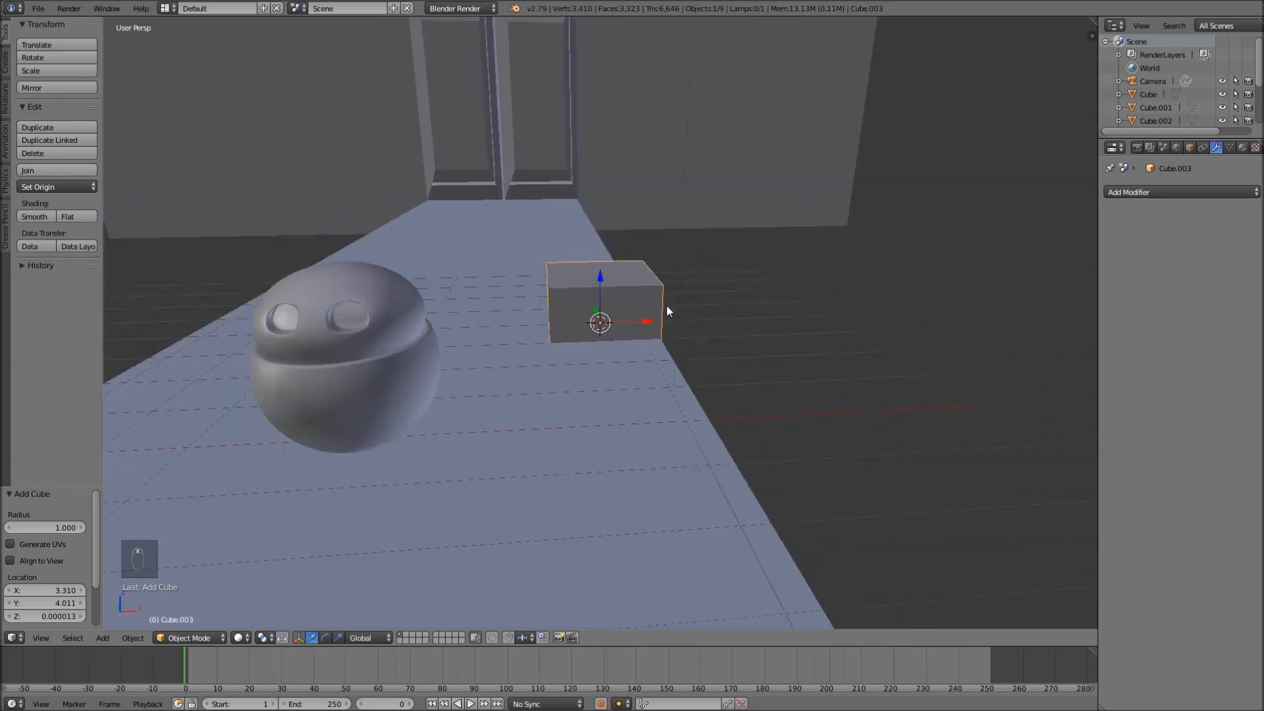
# - Centre the view on the wall, the platform and the new cube in turn, selecting each one
pyautogui.rightClick(291, 113)
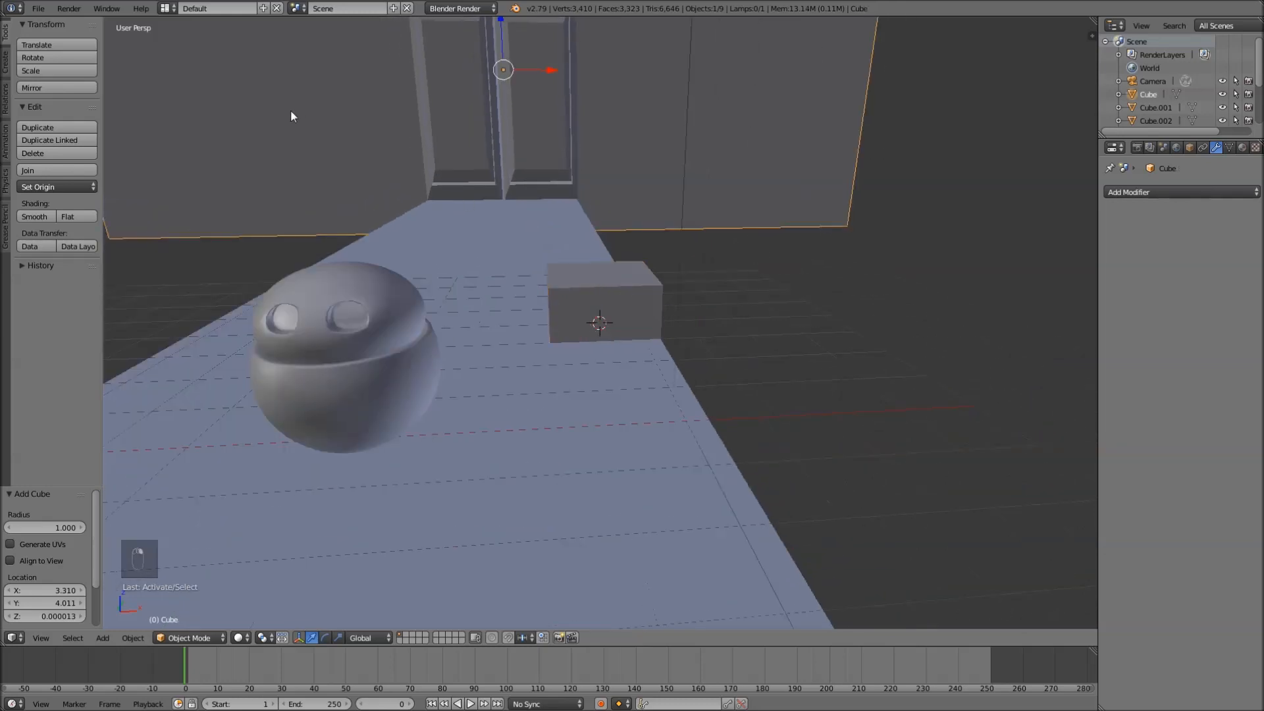
pyautogui.press('KP_Decimal')
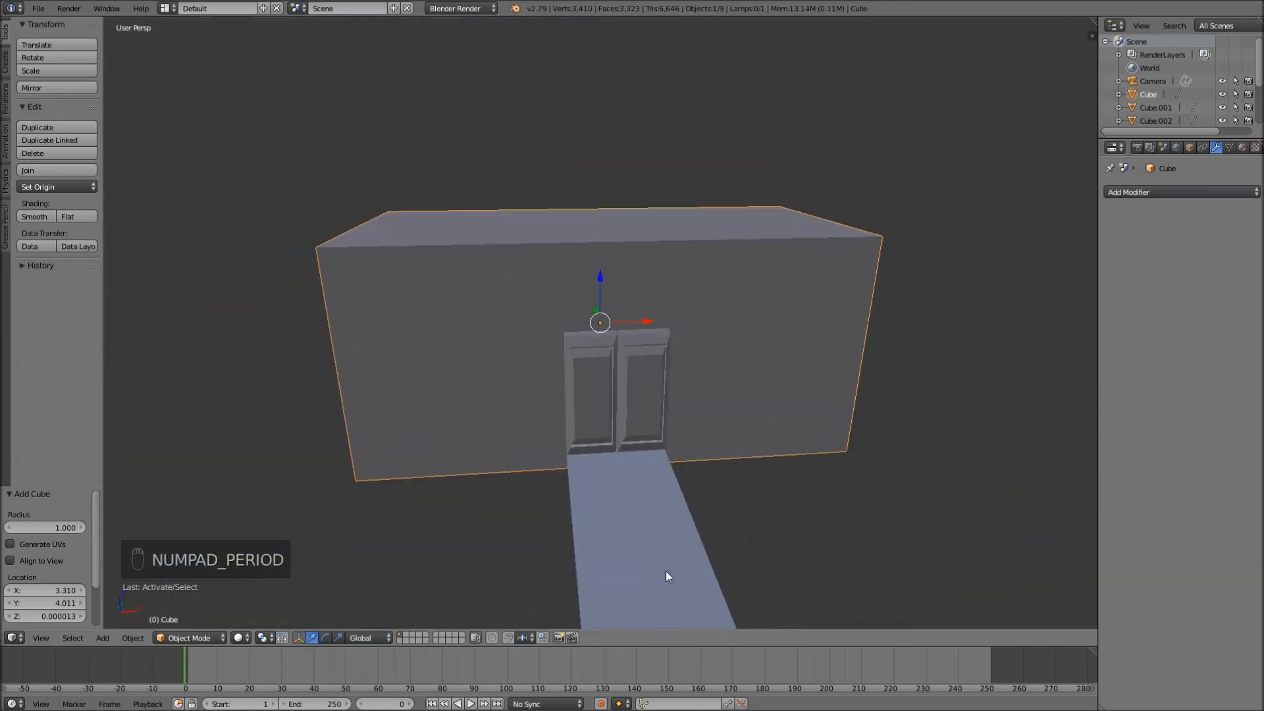
pyautogui.rightClick(658, 572)
pyautogui.press('KP_Decimal')
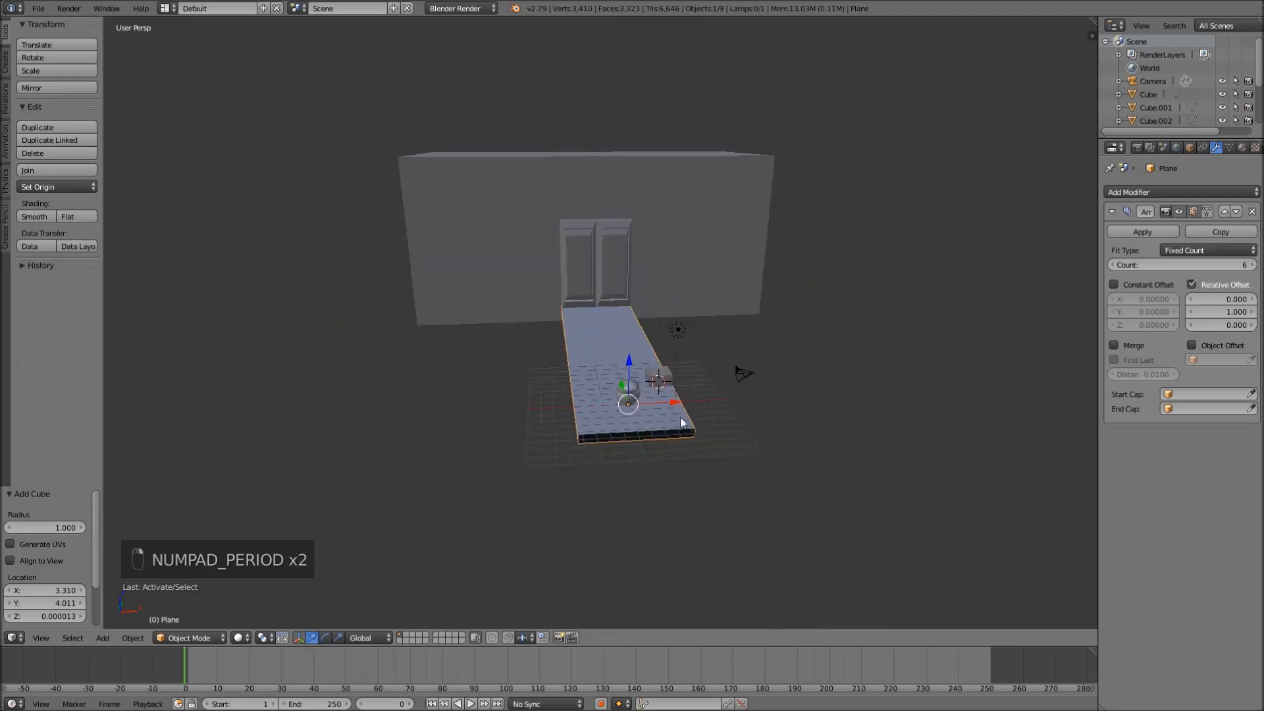
pyautogui.rightClick(666, 374)
pyautogui.press('KP_Decimal')
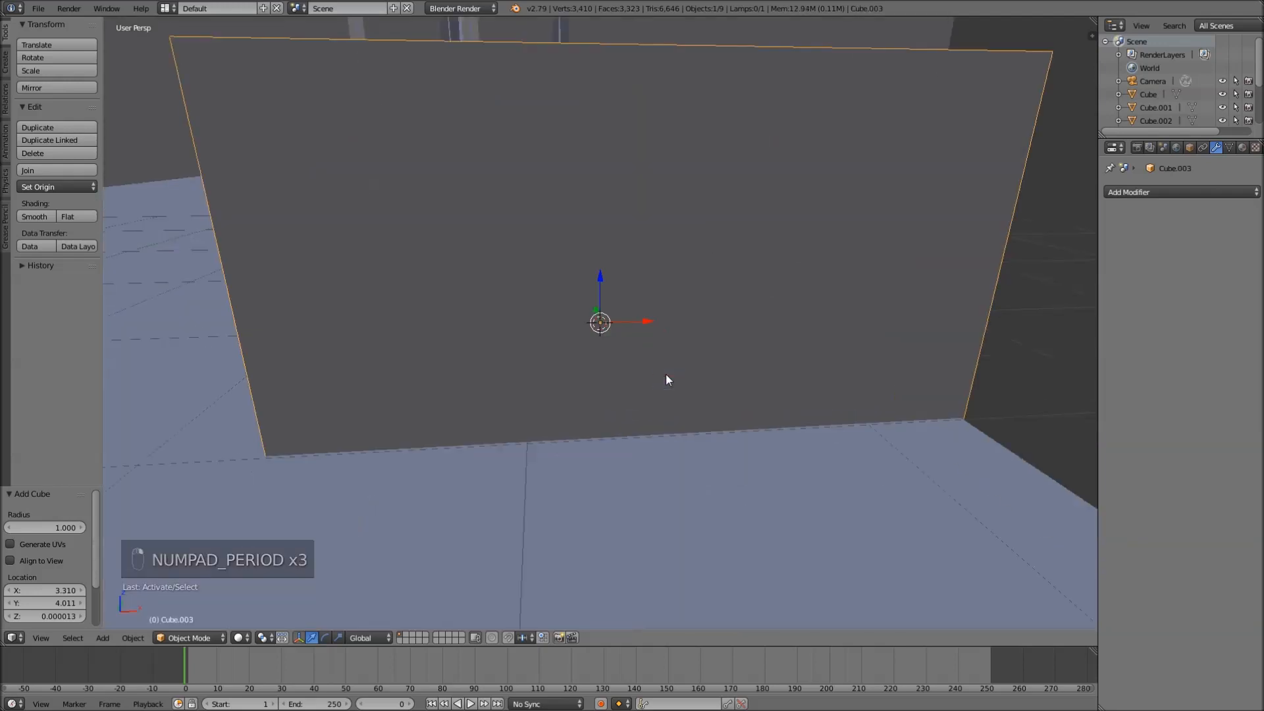
# - Raise the cube about 0.67 along Z, shift it -0.327 along X, and raise it a further 0.338
pyautogui.scroll(-4, 678, 337)
pyautogui.press('g')
pyautogui.press('z')
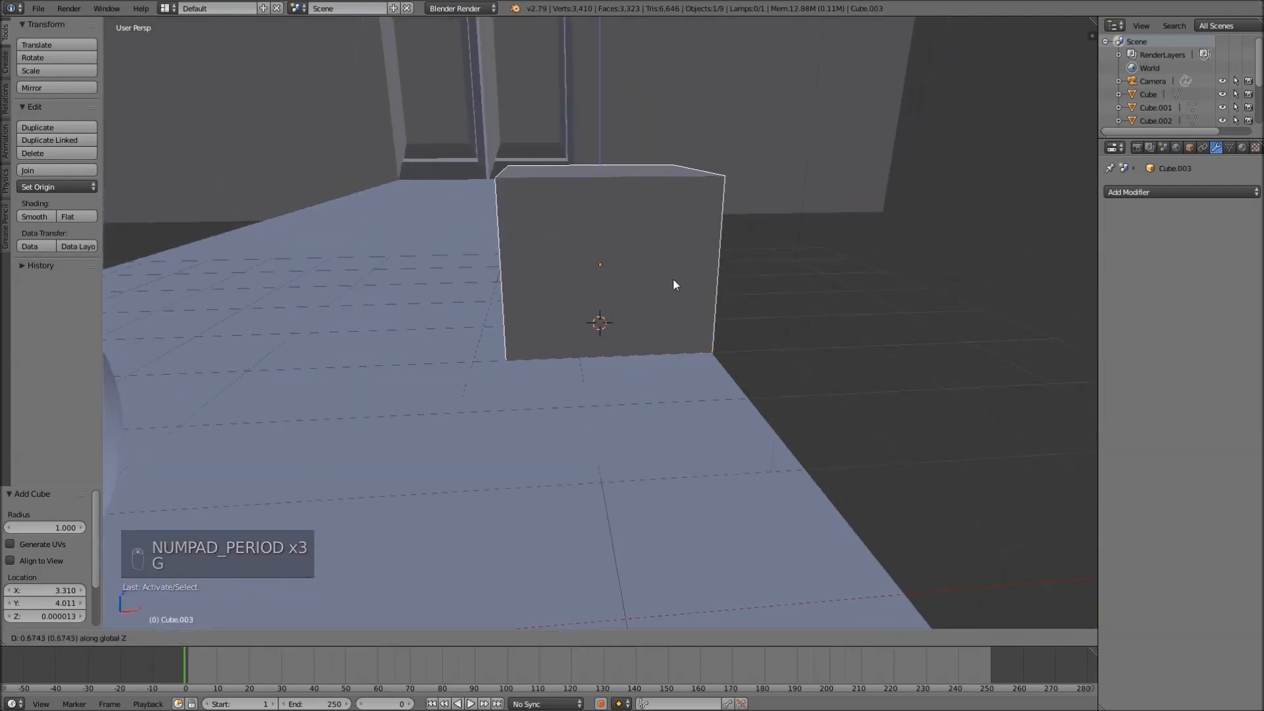
pyautogui.click(673, 278)
pyautogui.press('g')
pyautogui.press('x')
pyautogui.click(621, 275)
pyautogui.press('g')
pyautogui.press('z')
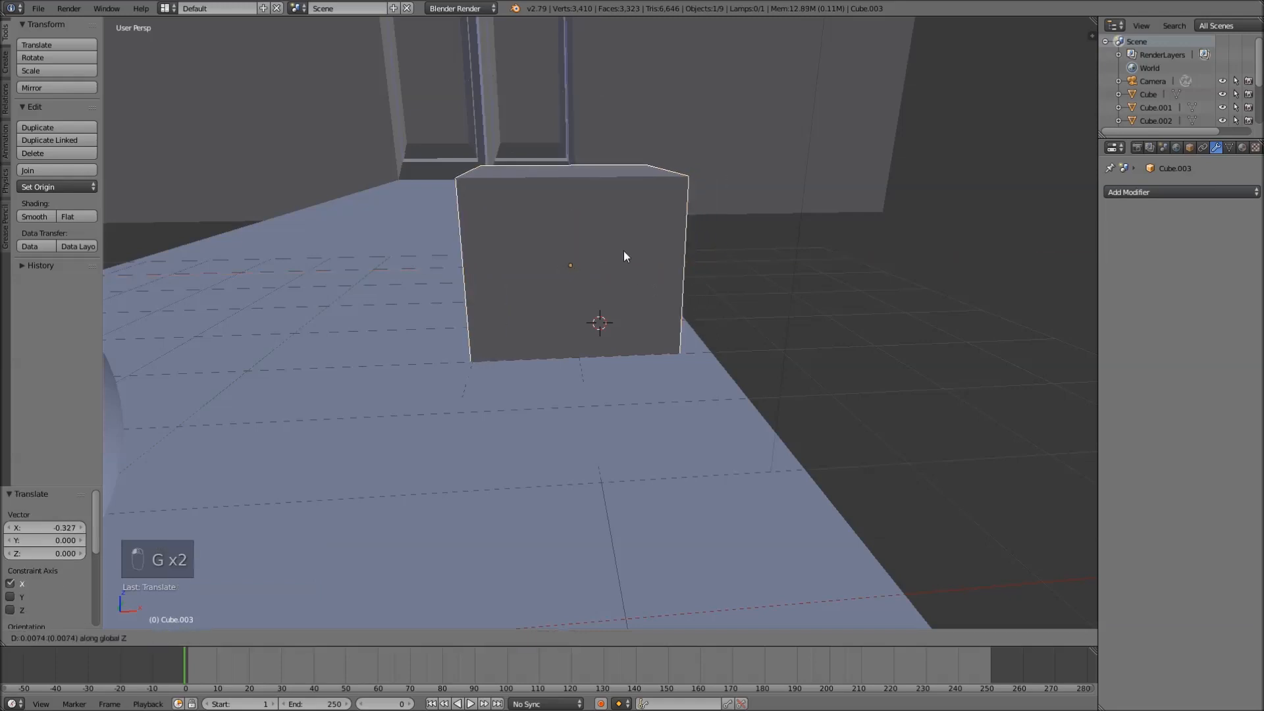
pyautogui.click(630, 239)
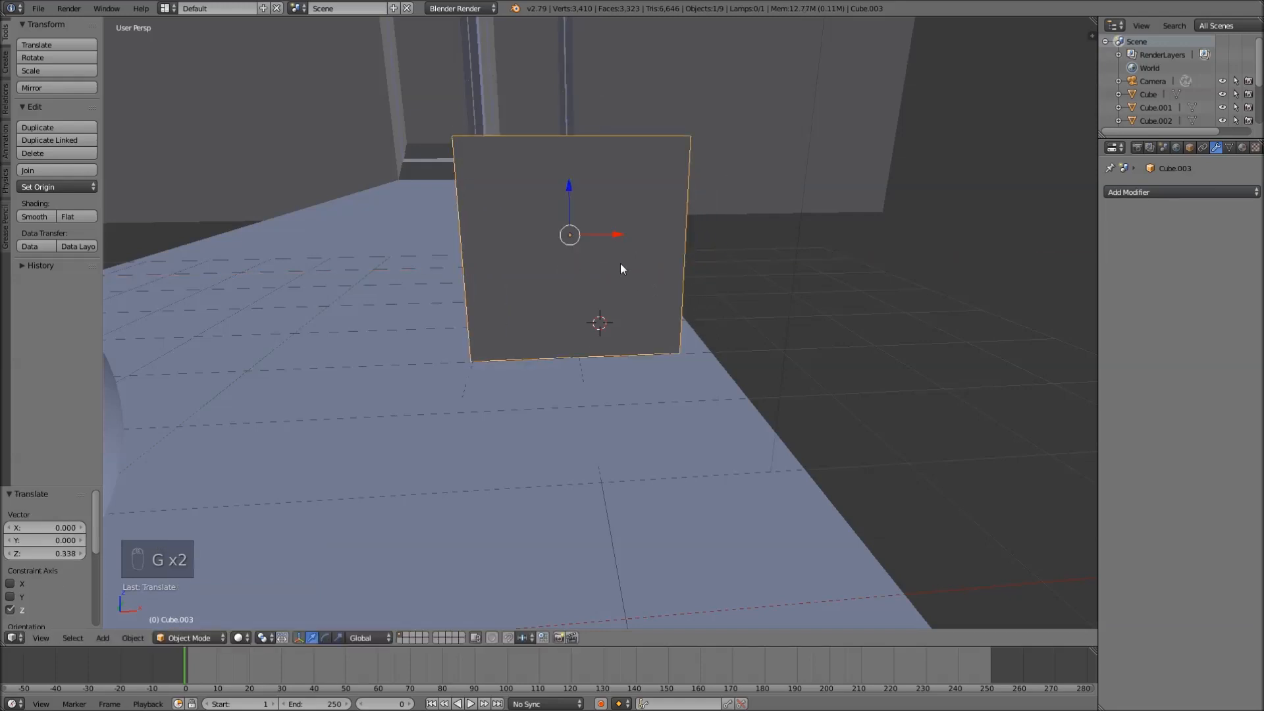
# - Open the cube beside the character for mesh editing, viewed close up from an upper corner
pyautogui.scroll(2, 657, 321)
pyautogui.moveTo(644, 274); pyautogui.dragTo(772, 436, button='middle')
pyautogui.moveTo(782, 440); pyautogui.dragTo(748, 416, button='middle')
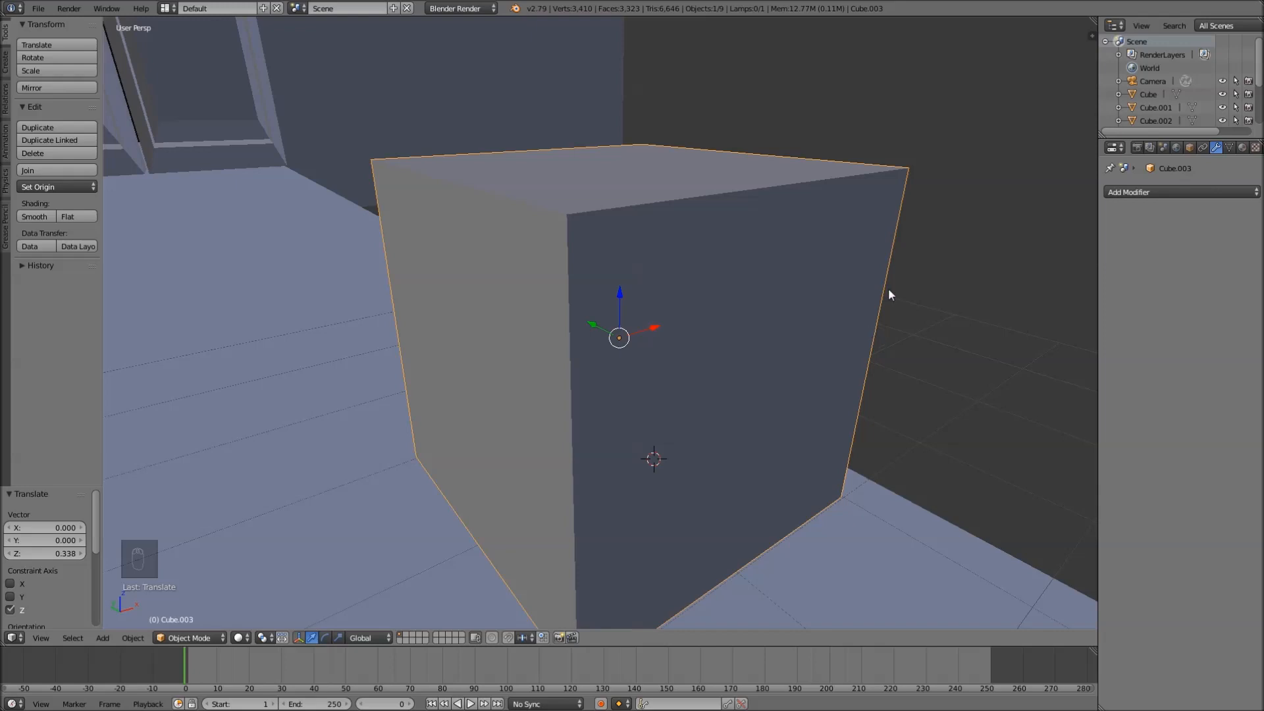
pyautogui.press('Tab')
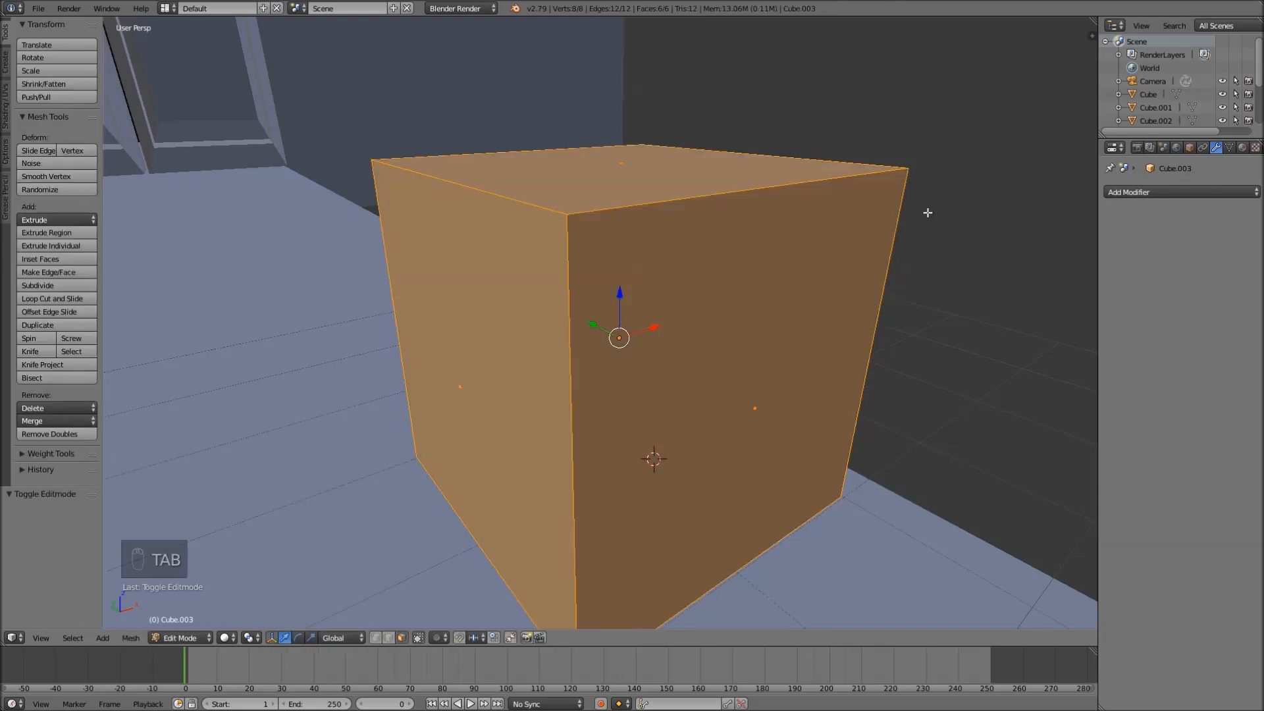
# - Try subdividing the whole cube once and its top face alone, undoing each subdivision
pyautogui.press('w')
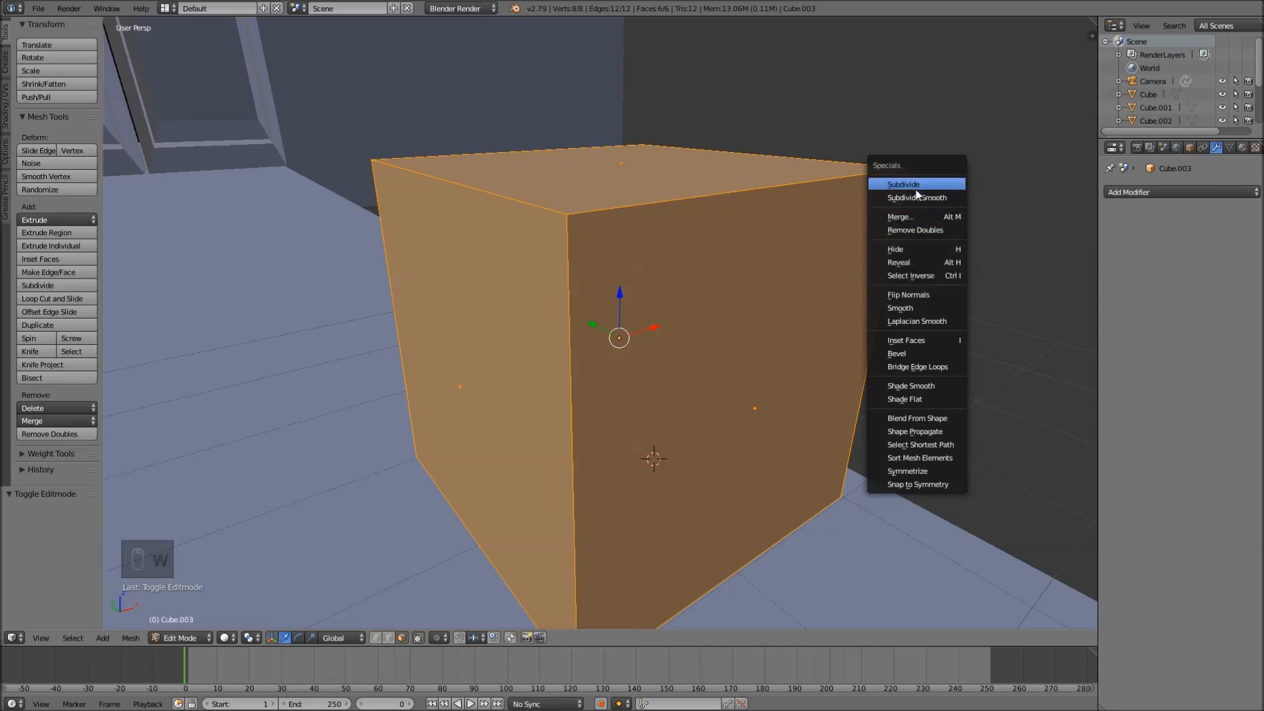
pyautogui.click(917, 185)
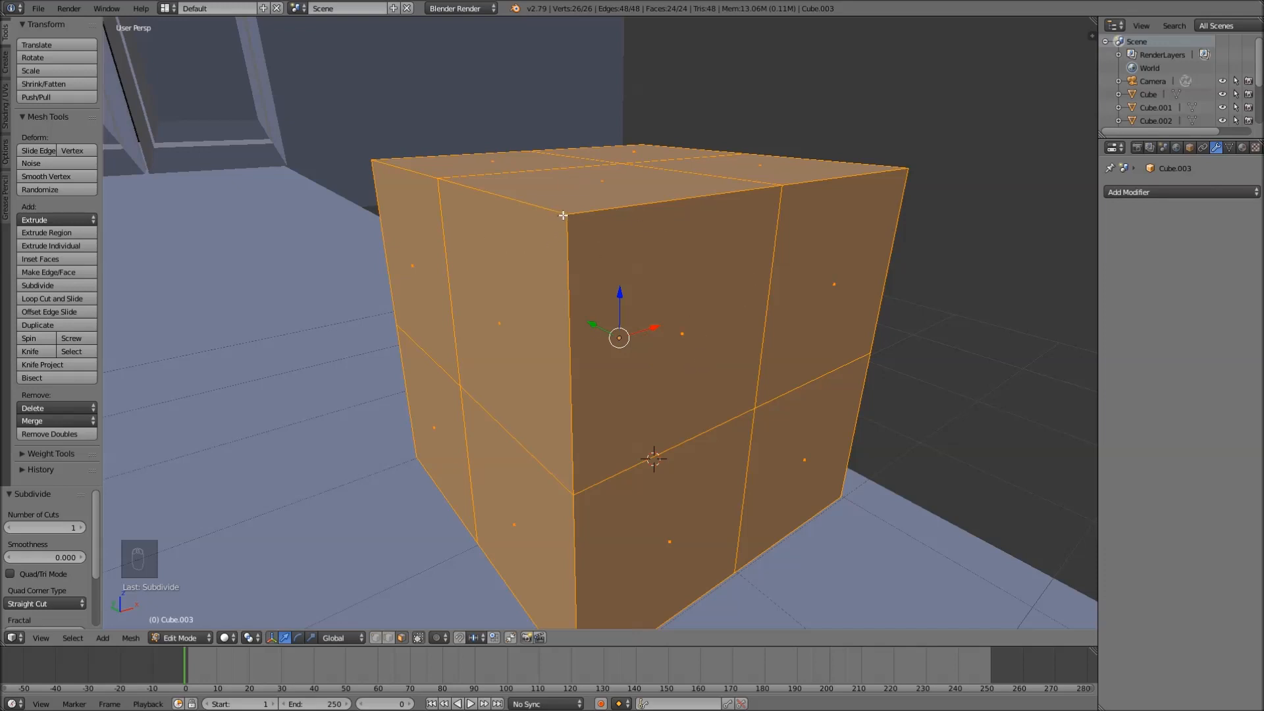
pyautogui.hotkey('ctrl', 'z')
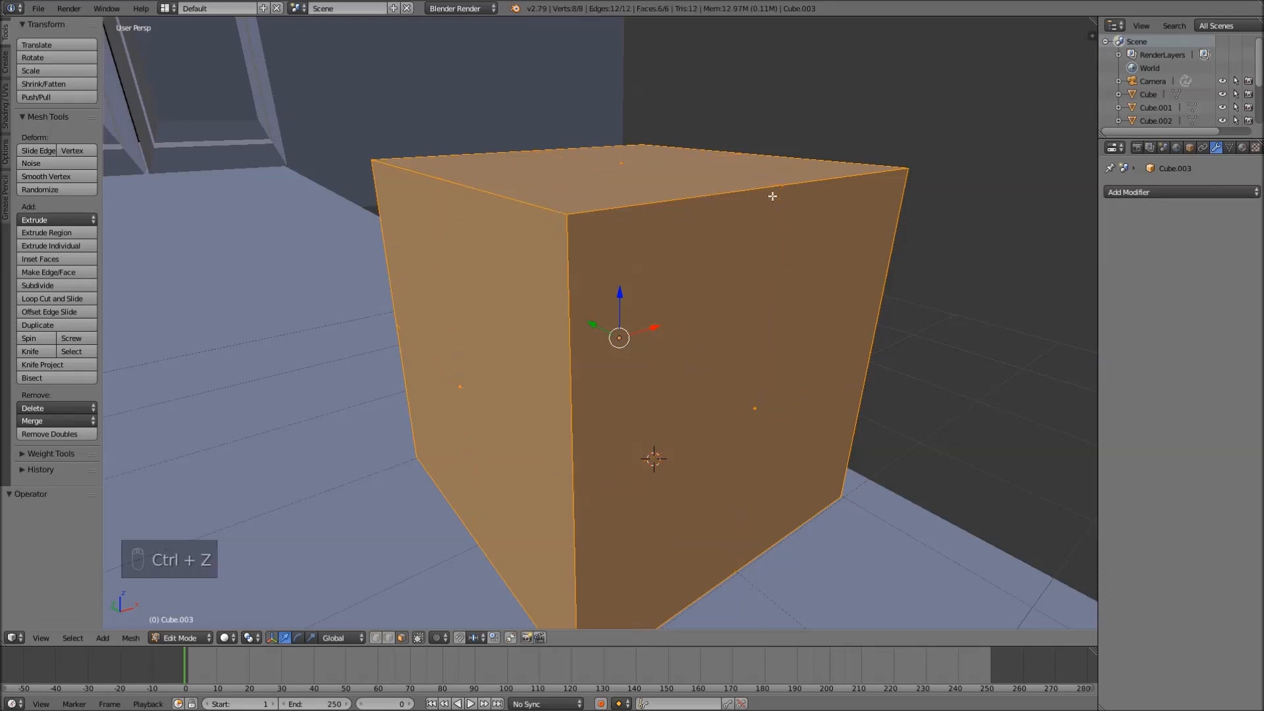
pyautogui.rightClick(636, 186)
pyautogui.press('w')
pyautogui.click(789, 178)
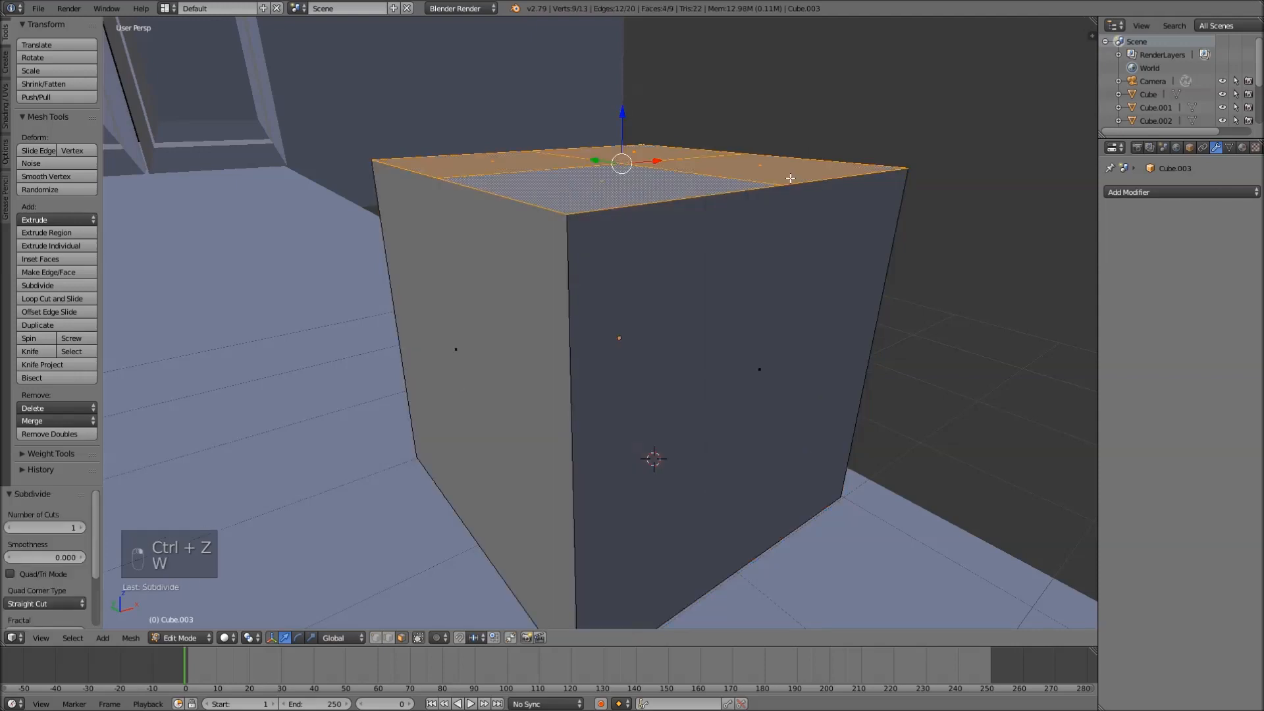
pyautogui.moveTo(757, 191); pyautogui.dragTo(774, 218, button='middle')
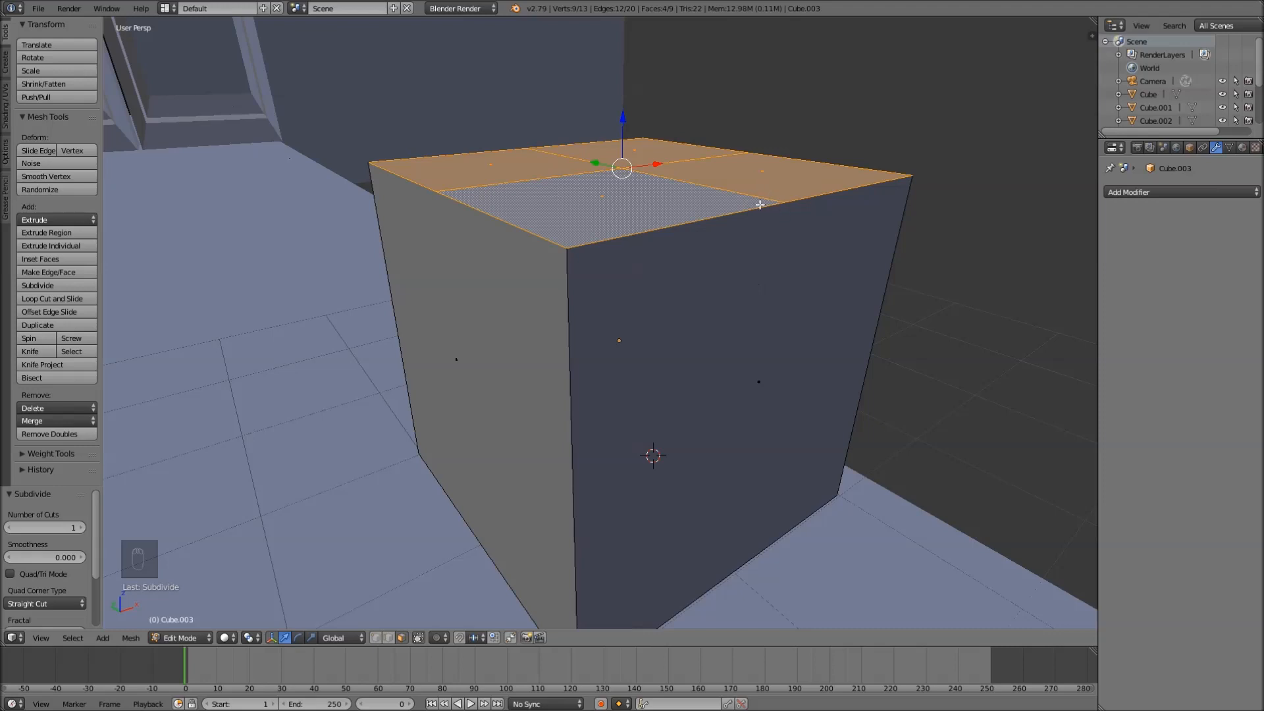
pyautogui.hotkey('ctrl', 'z')
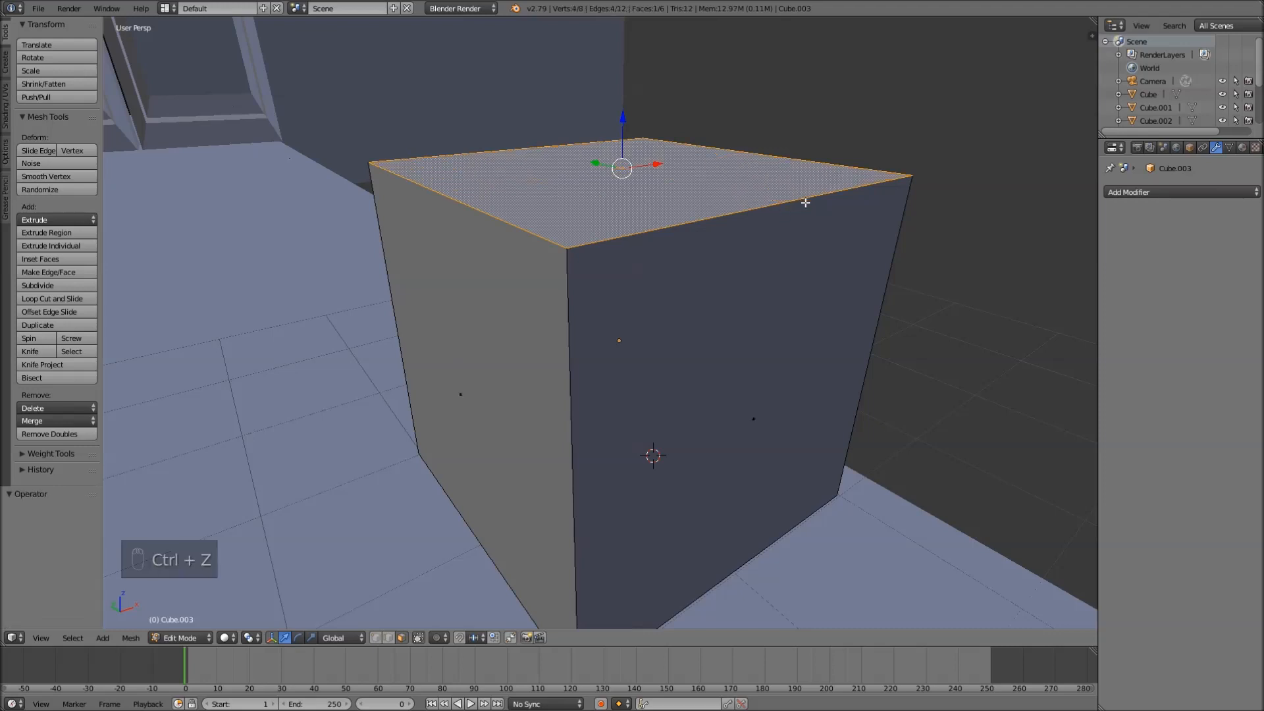
# - Reselect the entire cube mesh, try subdividing it with one cut, and undo the subdivision
pyautogui.press('a')
pyautogui.press('a')
pyautogui.press('a')
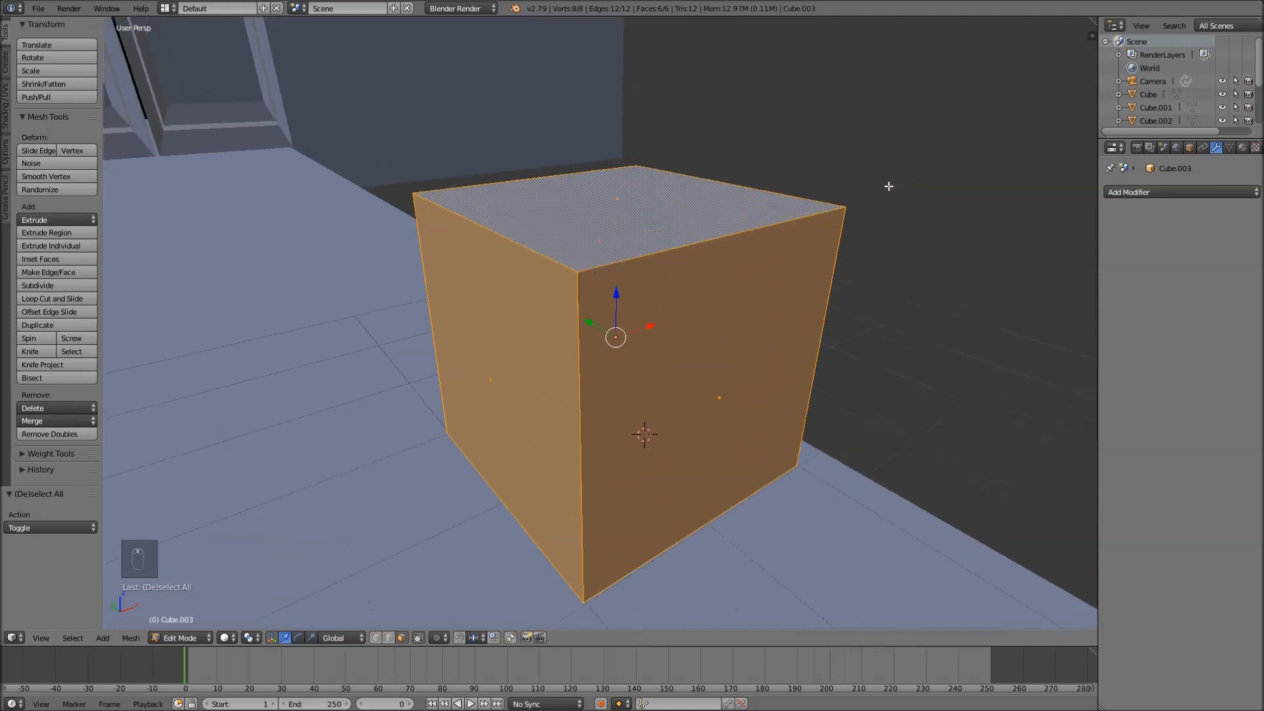
pyautogui.press('w')
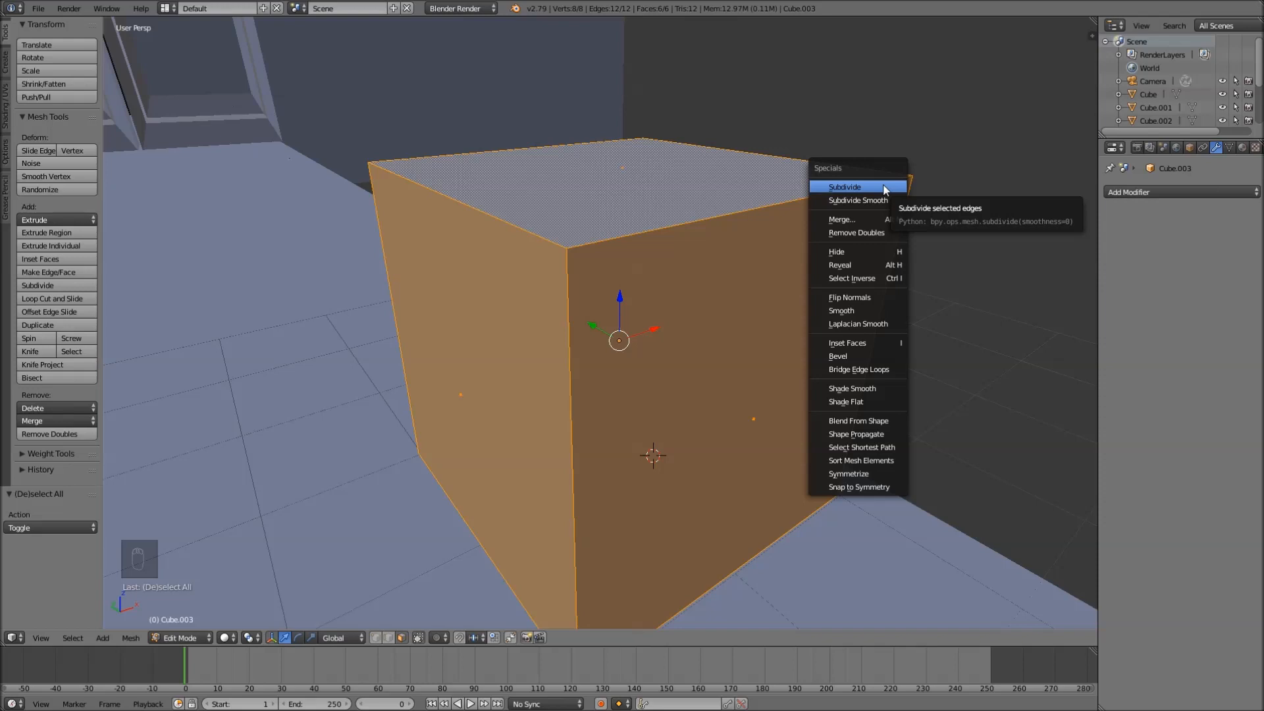
pyautogui.click(885, 191)
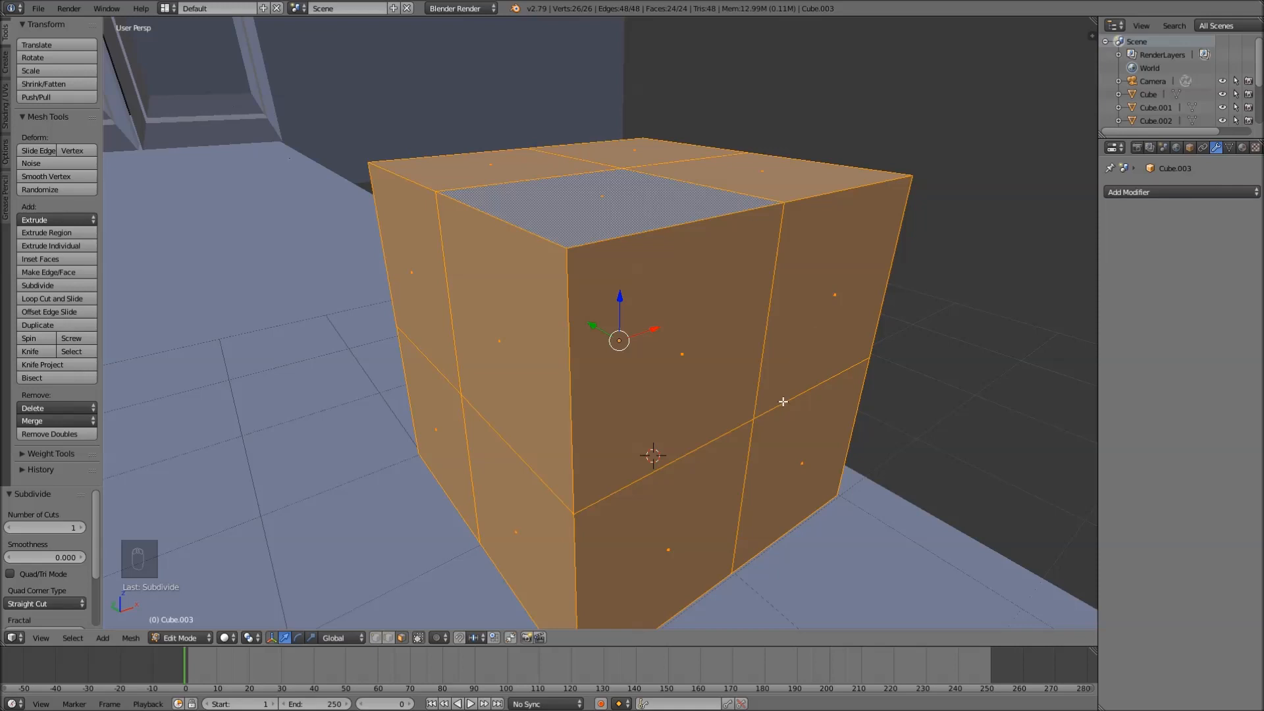
pyautogui.hotkey('ctrl', 'z')
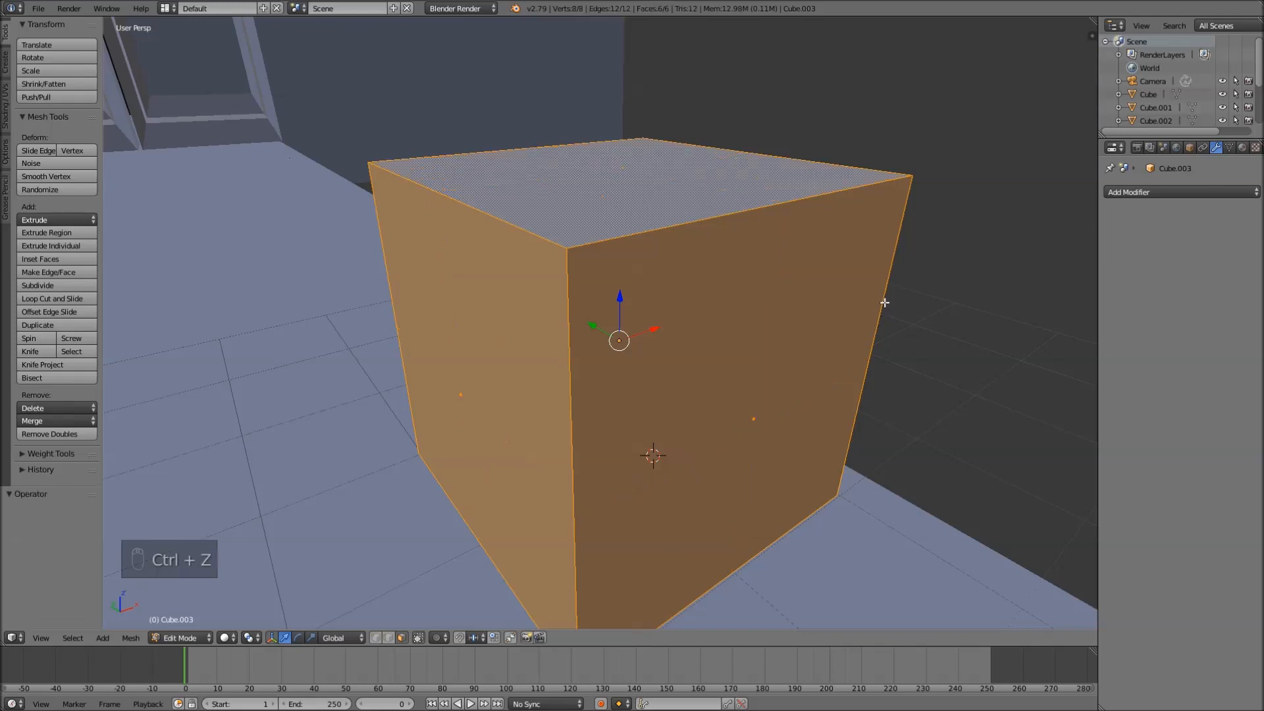
# - Bevel all edges of the cube by about 0.091 with one segment
pyautogui.press('w')
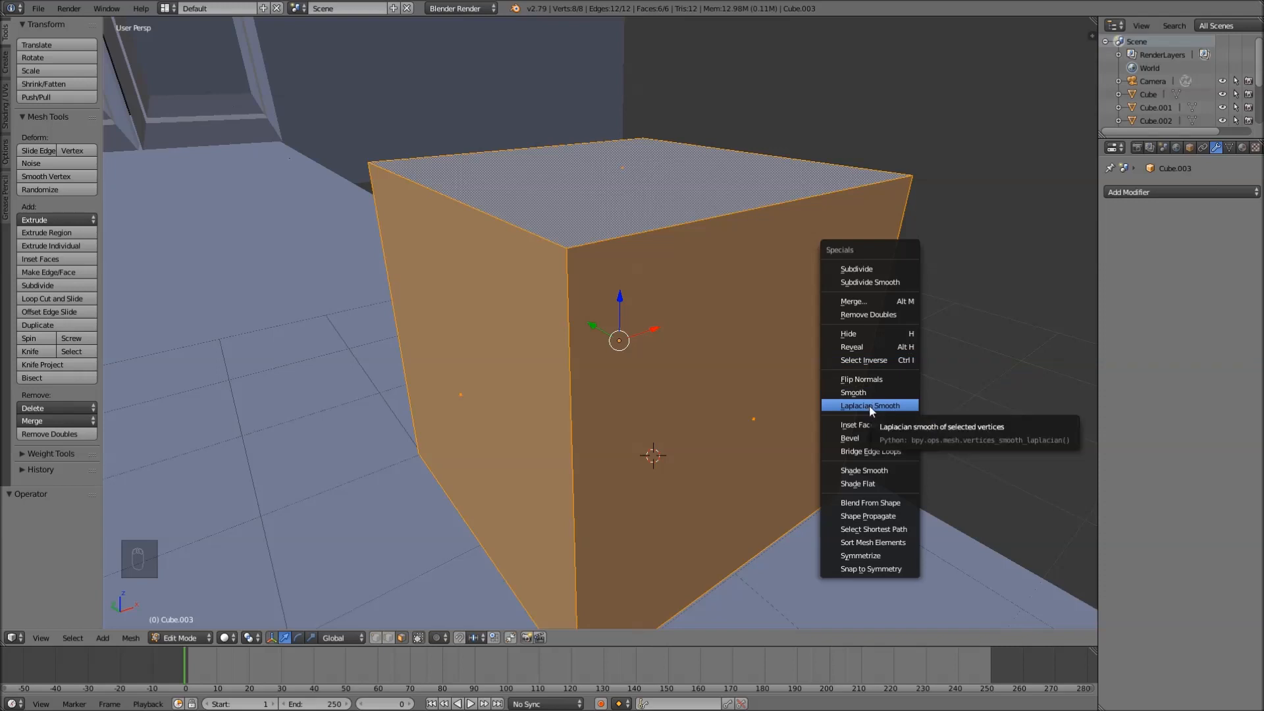
pyautogui.click(862, 439)
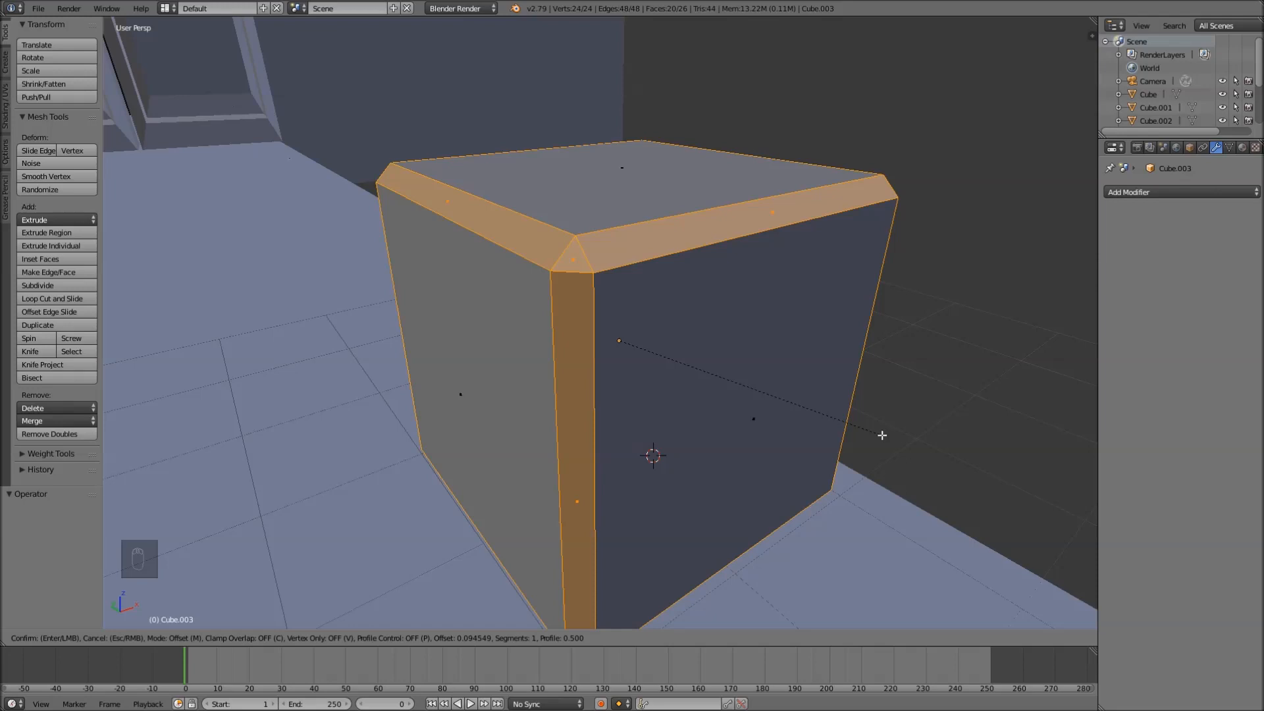
pyautogui.click(882, 433)
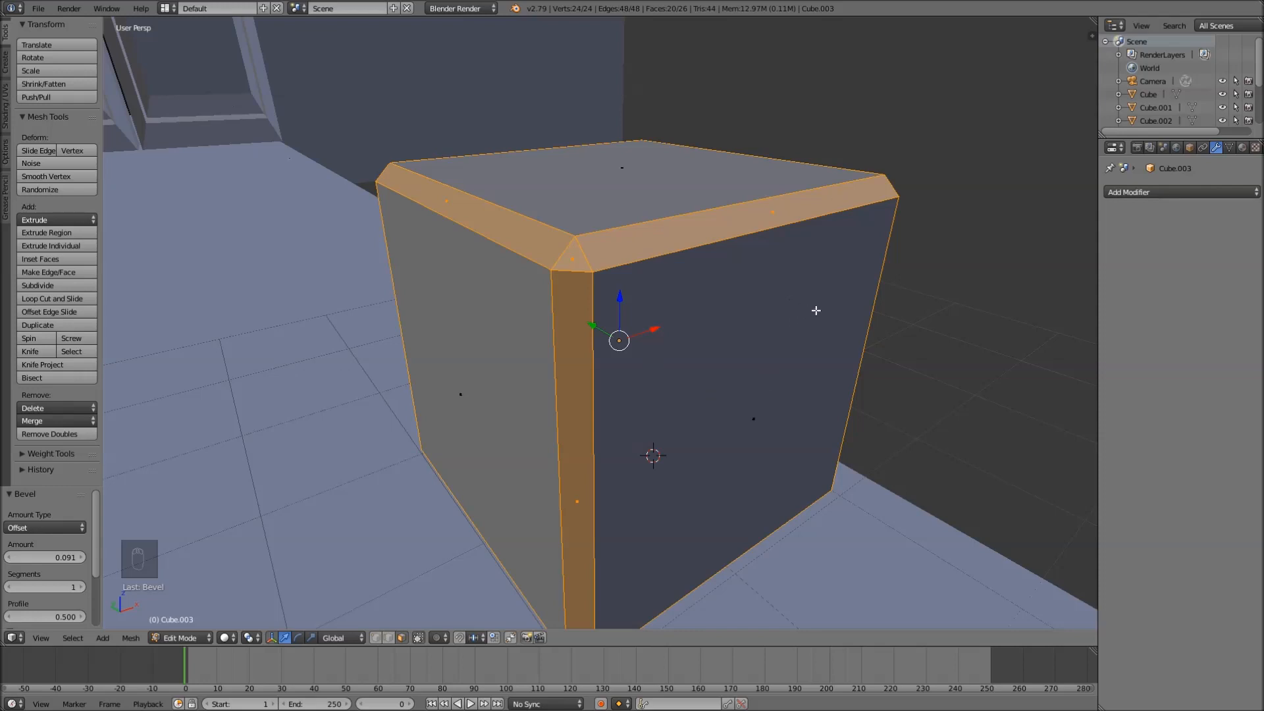
# - Extrude the bevelled edge faces in place and scale them to 0.911 to sink grooves along the cube's edges
pyautogui.press('e')
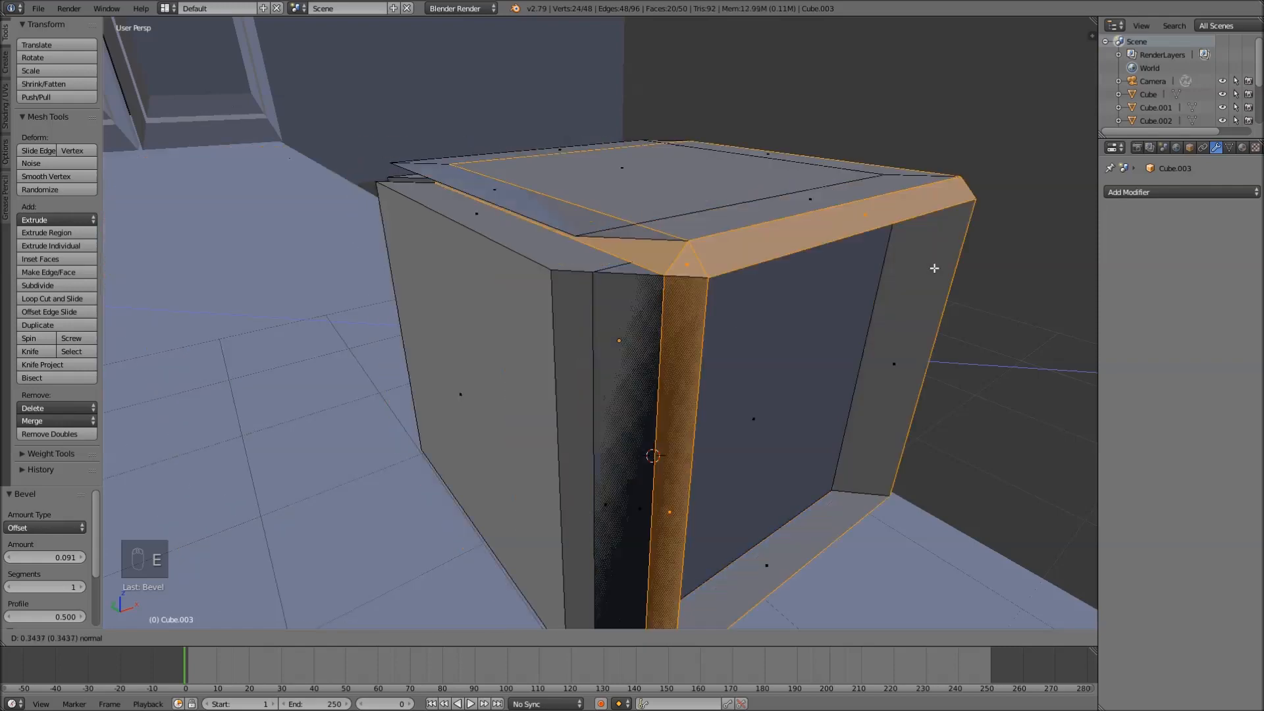
pyautogui.rightClick(887, 244)
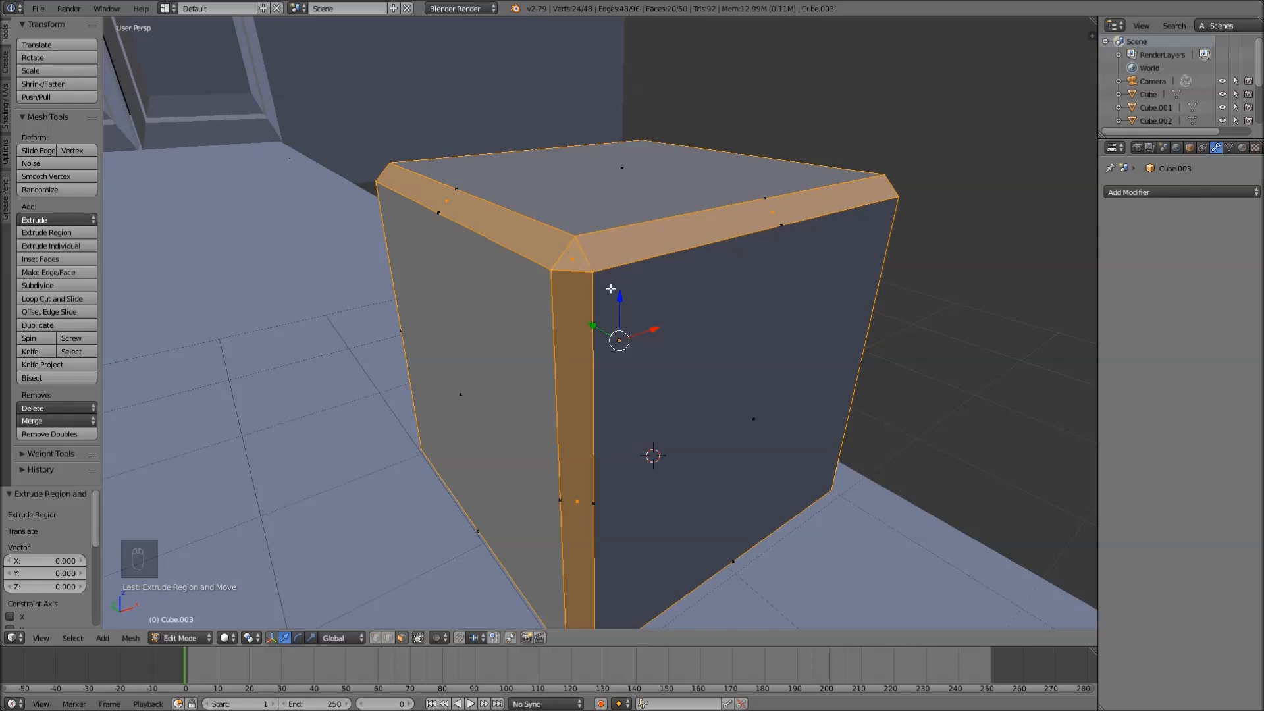
pyautogui.press('s')
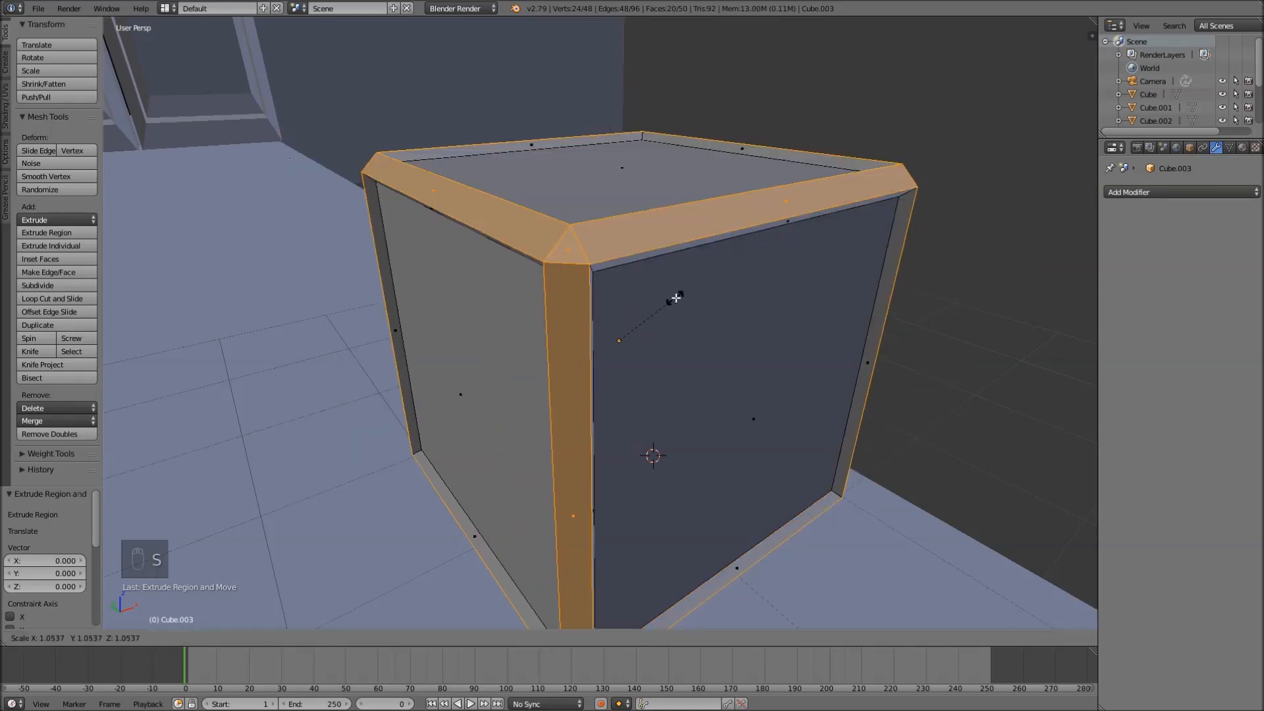
pyautogui.rightClick(711, 310)
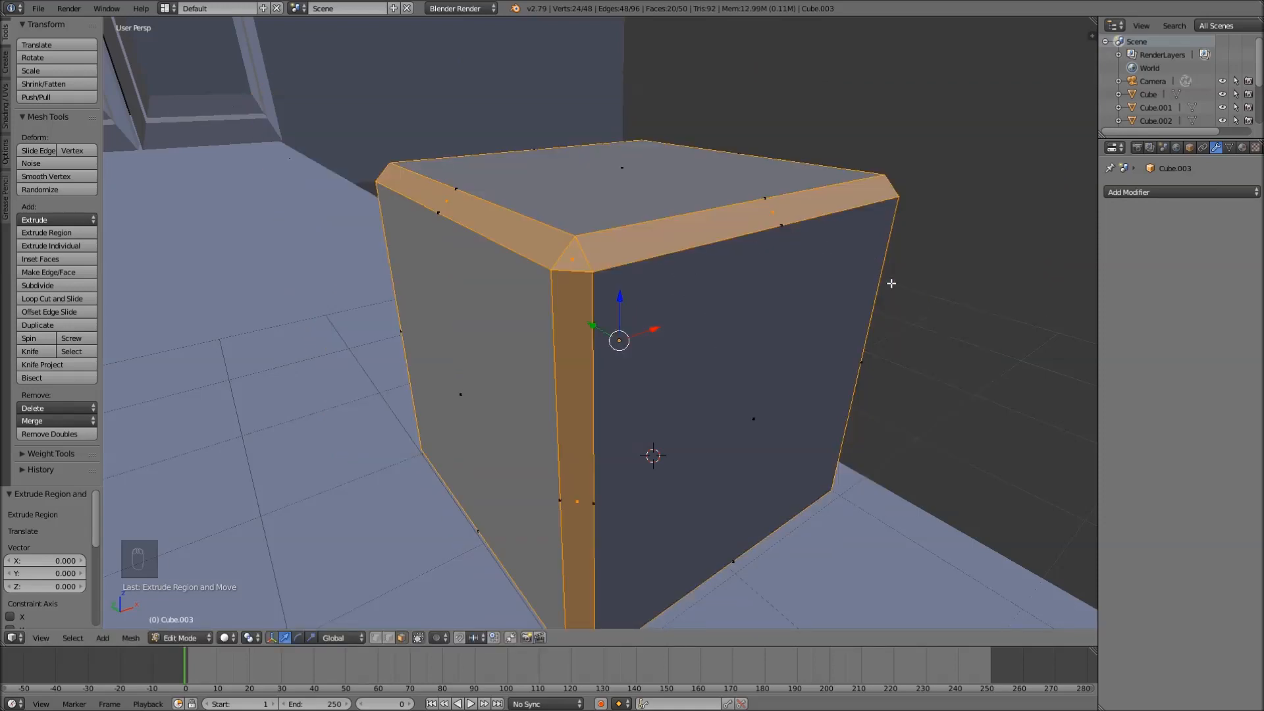
pyautogui.press('s')
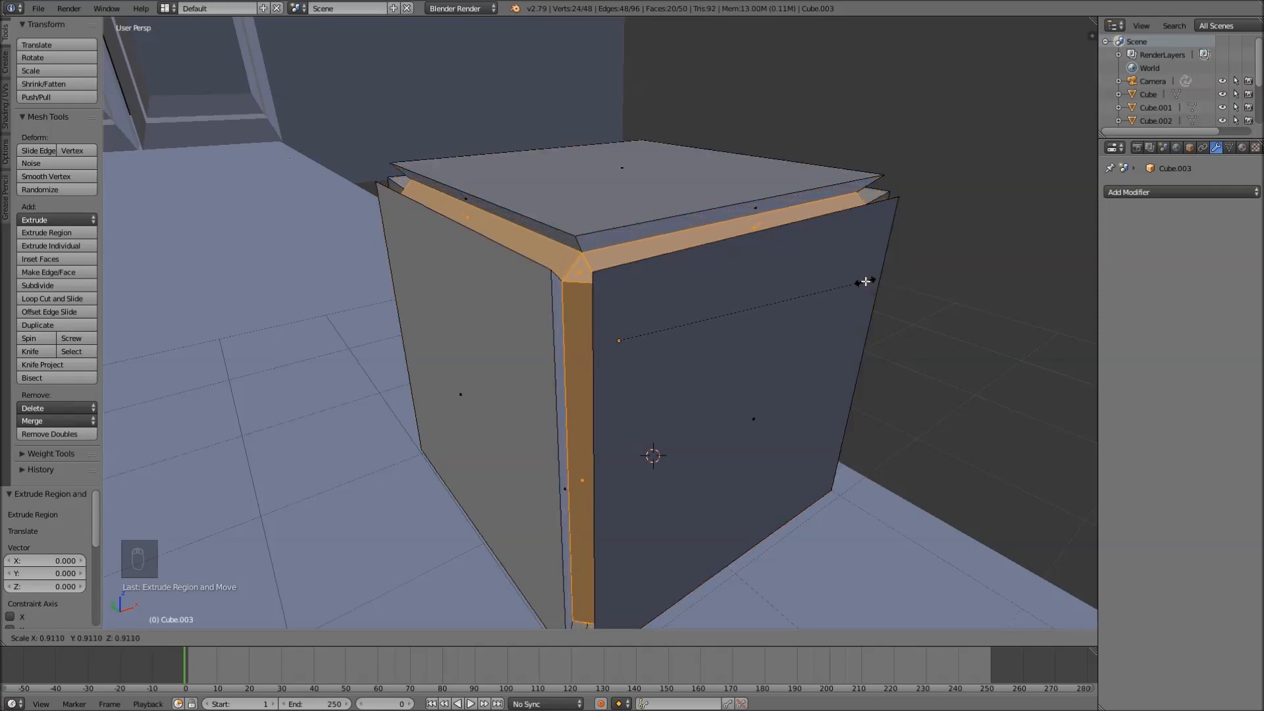
pyautogui.click(865, 280)
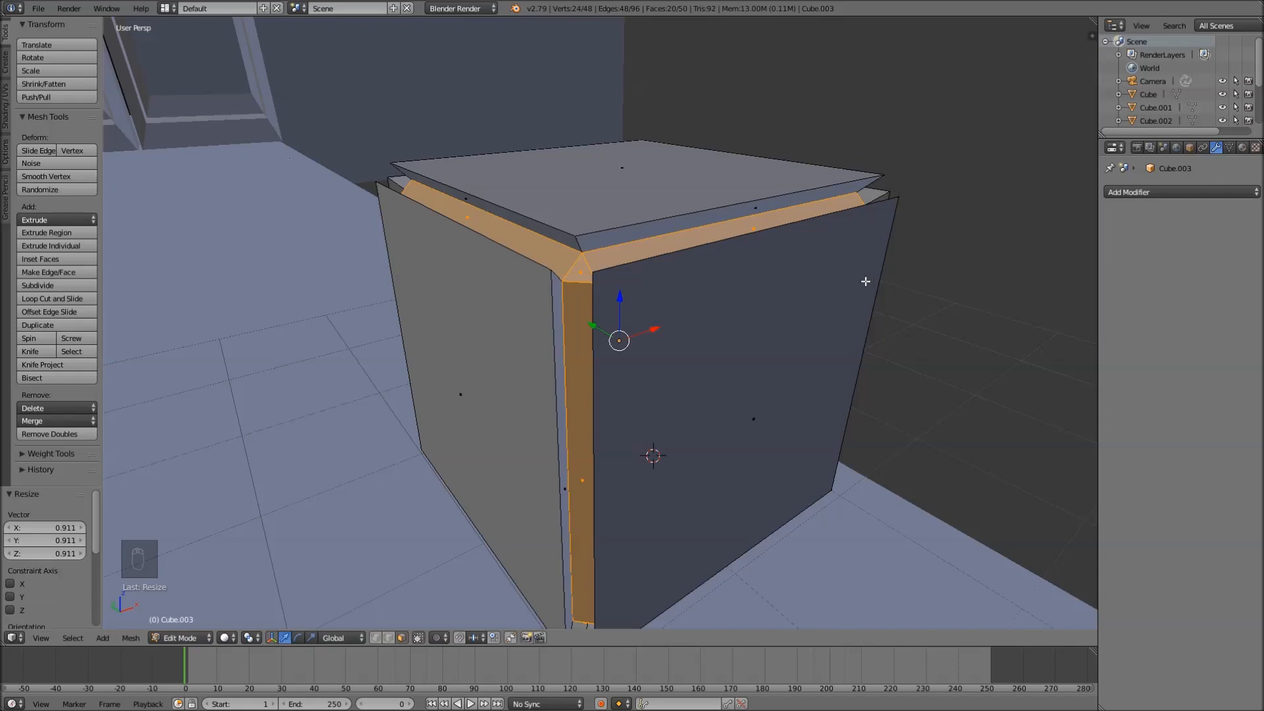
# - Return to Object Mode and add an Array modifier to the grooved cube
pyautogui.press('Tab')
pyautogui.scroll(-5, 865, 280)
pyautogui.moveTo(814, 354); pyautogui.dragTo(754, 328, button='middle')
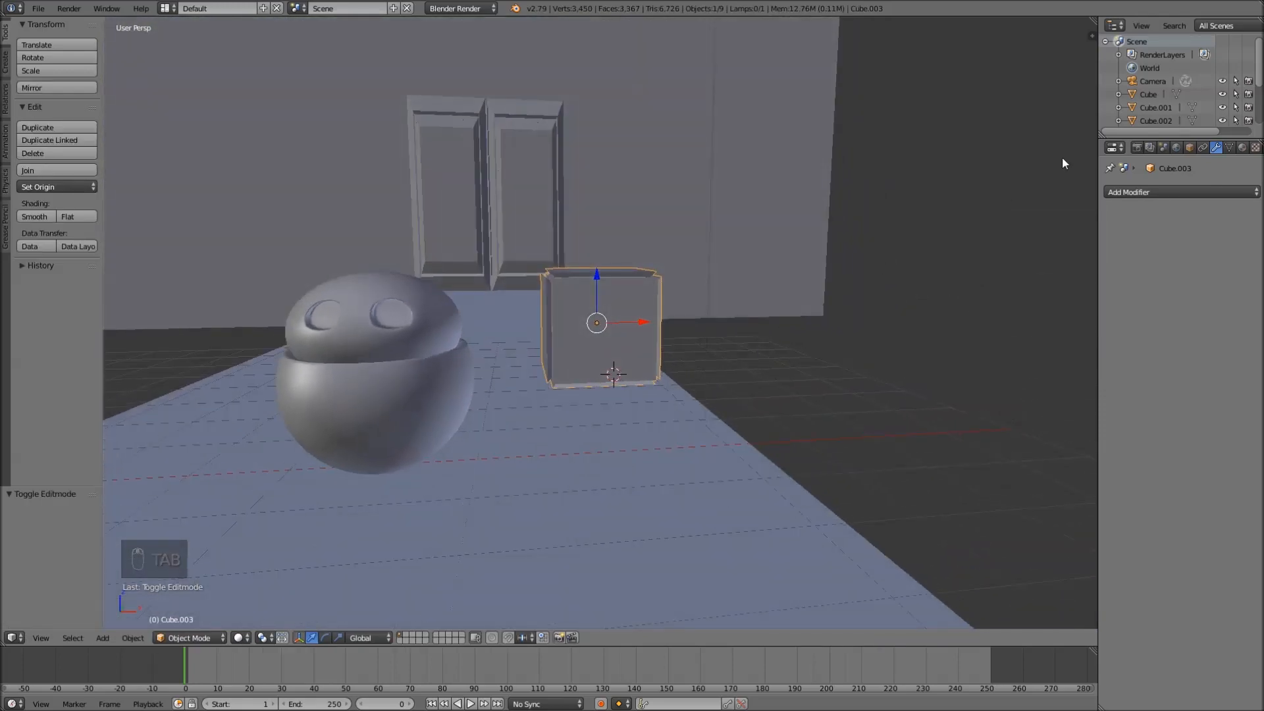
pyautogui.click(1121, 191)
pyautogui.click(1037, 222)
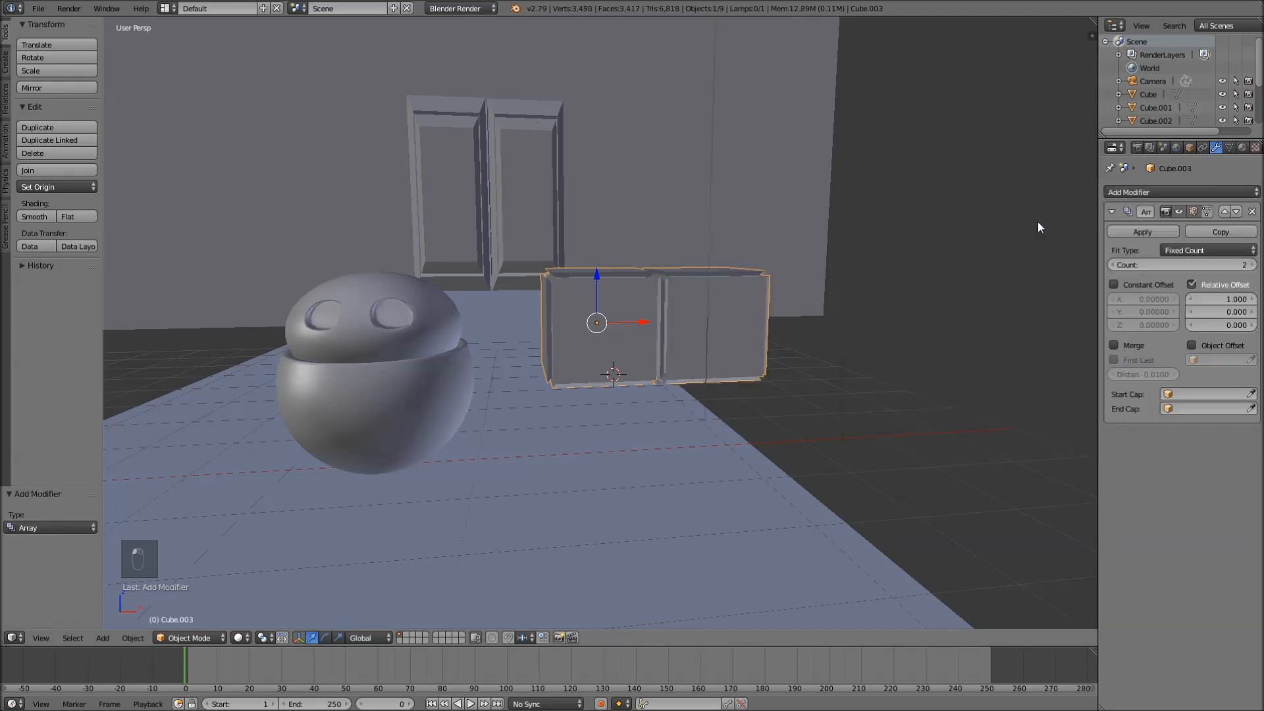
# - Set the array's relative offset to 0 on X and 1 on Z, with a count of 5
pyautogui.click(1230, 300)
pyautogui.write('0')
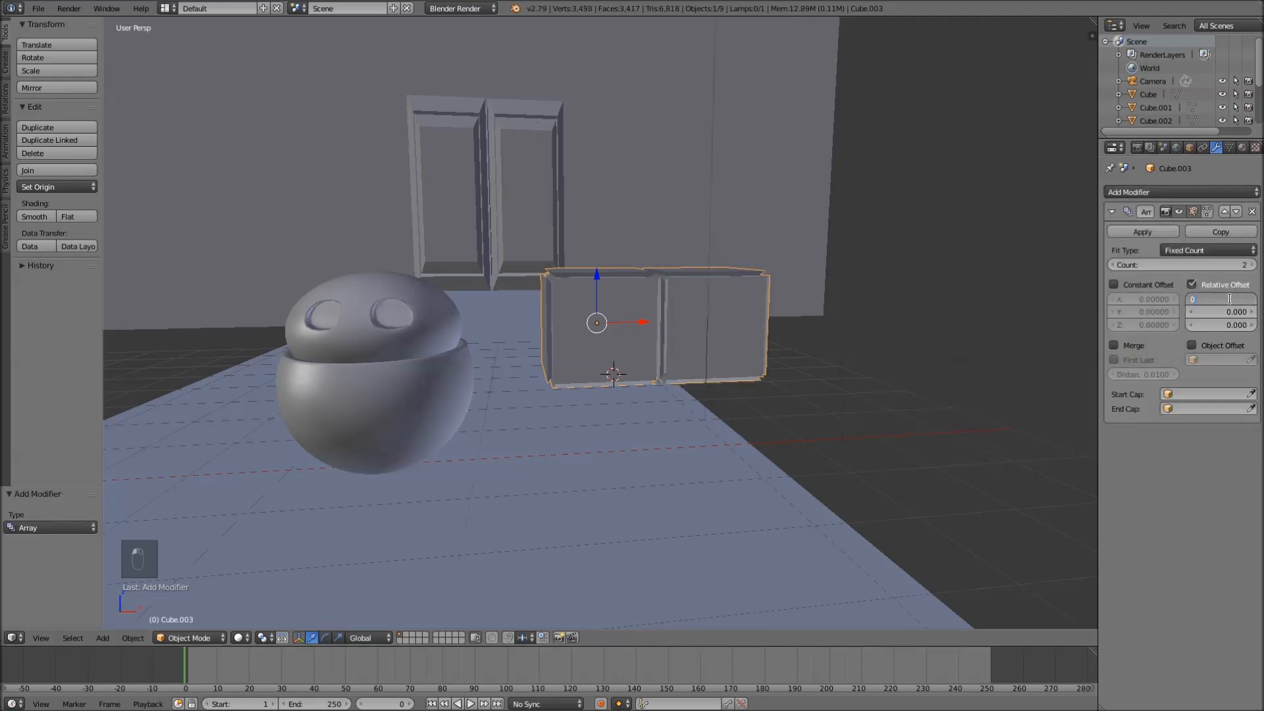
pyautogui.press('Return')
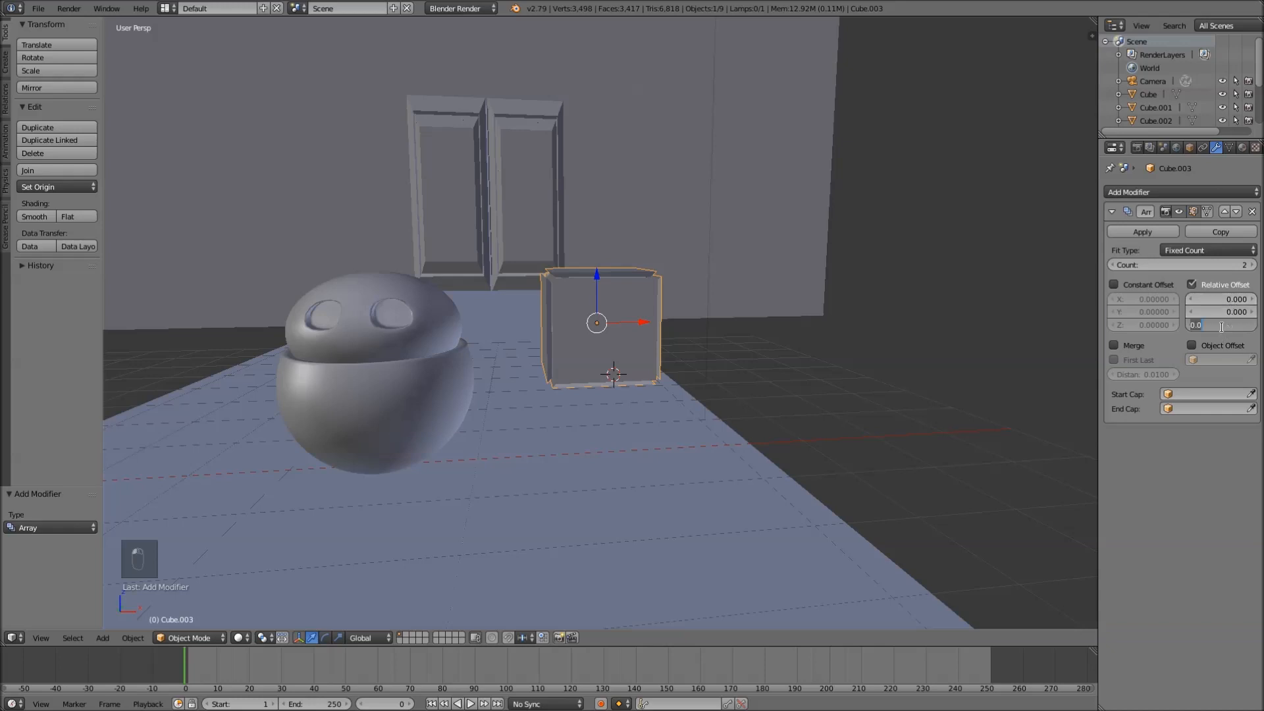
pyautogui.write('1')
pyautogui.press('Return')
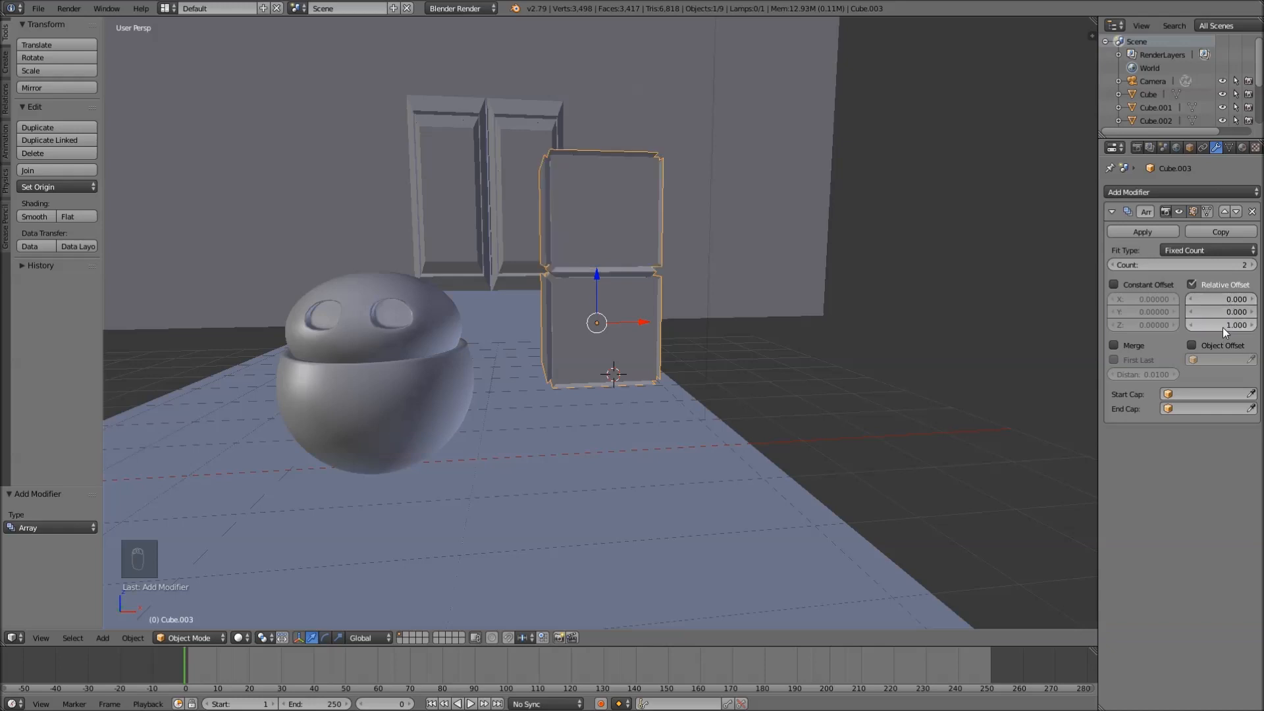
pyautogui.click(1254, 266)
pyautogui.click(1253, 266)
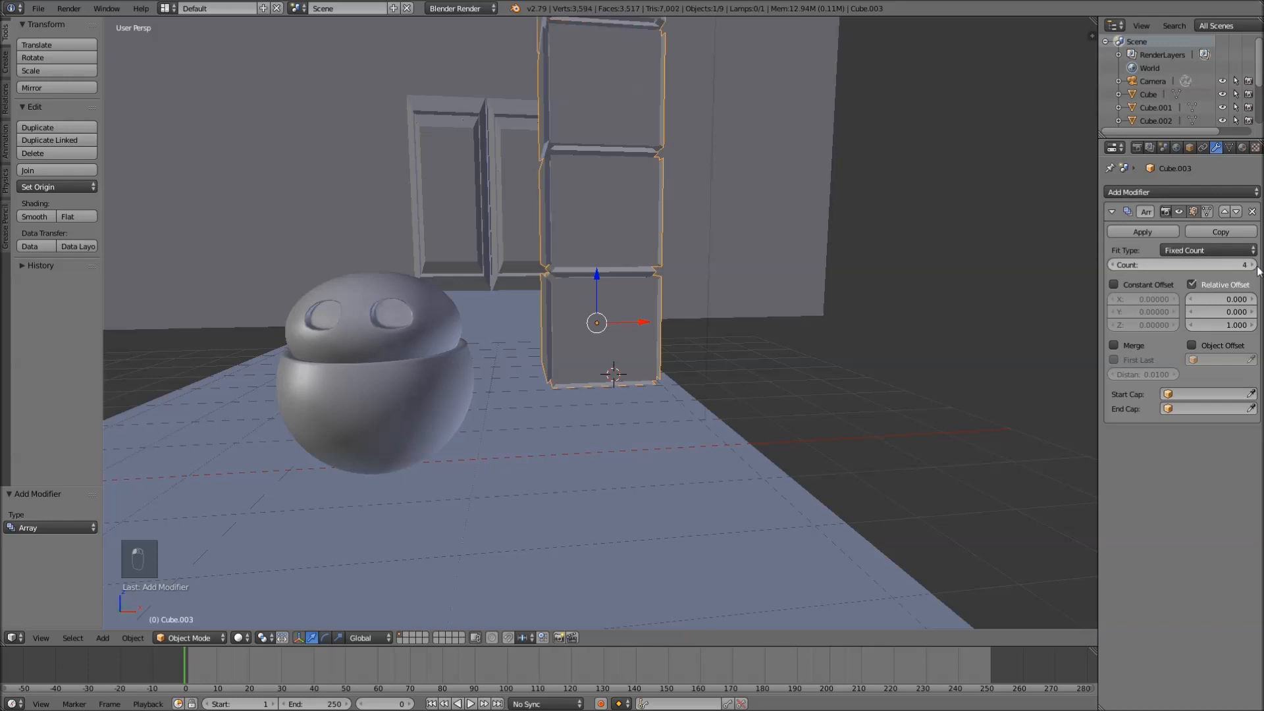
pyautogui.scroll(-5, 618, 169)
pyautogui.click(1252, 265)
# - Move the cube column -6.353 along Y to the platform's front end
pyautogui.moveTo(585, 250); pyautogui.dragTo(559, 315, button='middle')
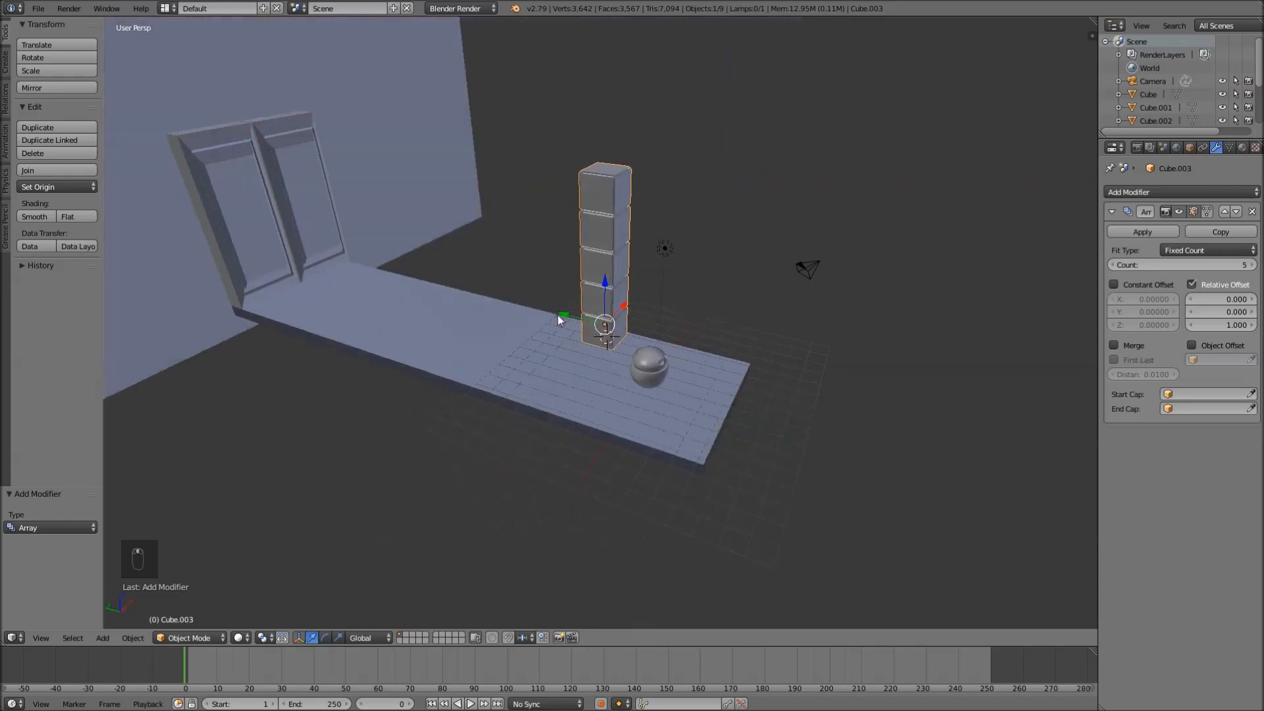
pyautogui.press('g')
pyautogui.press('y')
pyautogui.click(674, 330)
# - Scale the cube column down uniformly to 0.623
pyautogui.moveTo(674, 329); pyautogui.dragTo(727, 350, button='middle')
pyautogui.scroll(3, 728, 355)
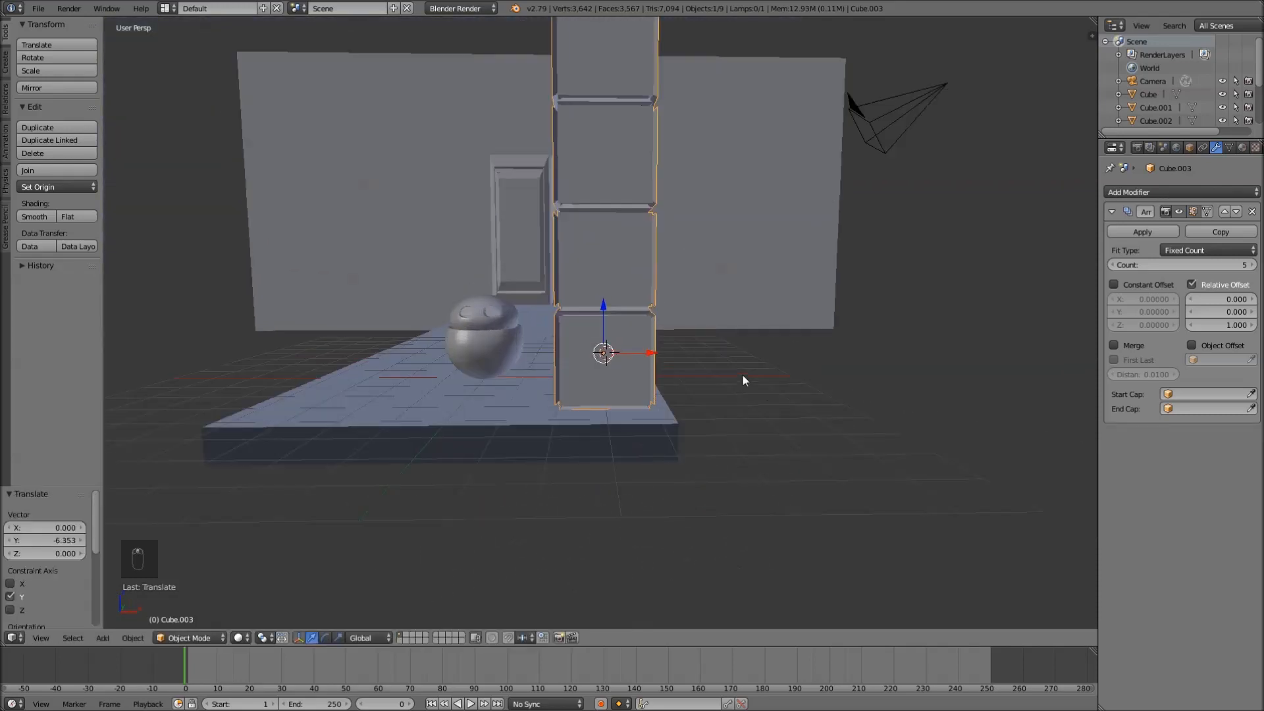
pyautogui.press('s')
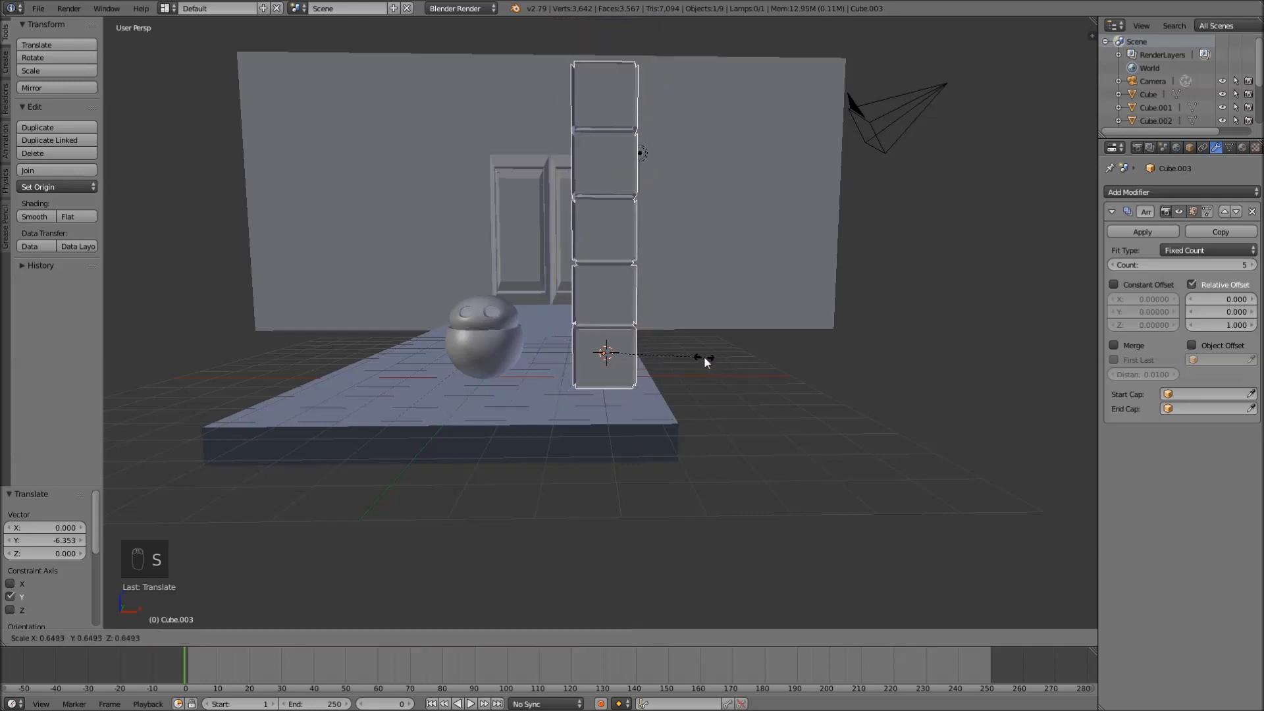
pyautogui.click(700, 360)
# - Lower the column 0.378 along Z onto the platform and shift it 0.403 along X towards the edge
pyautogui.press('g')
pyautogui.press('z')
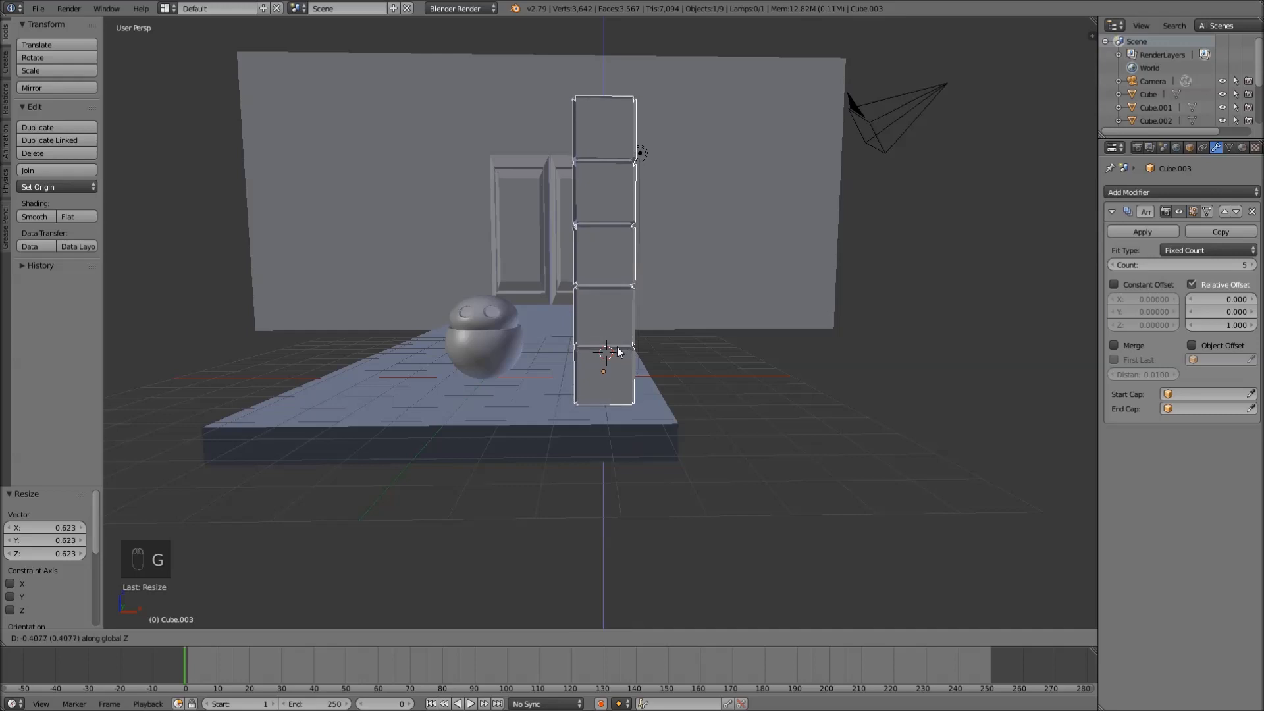
pyautogui.click(616, 349)
pyautogui.press('g')
pyautogui.press('x')
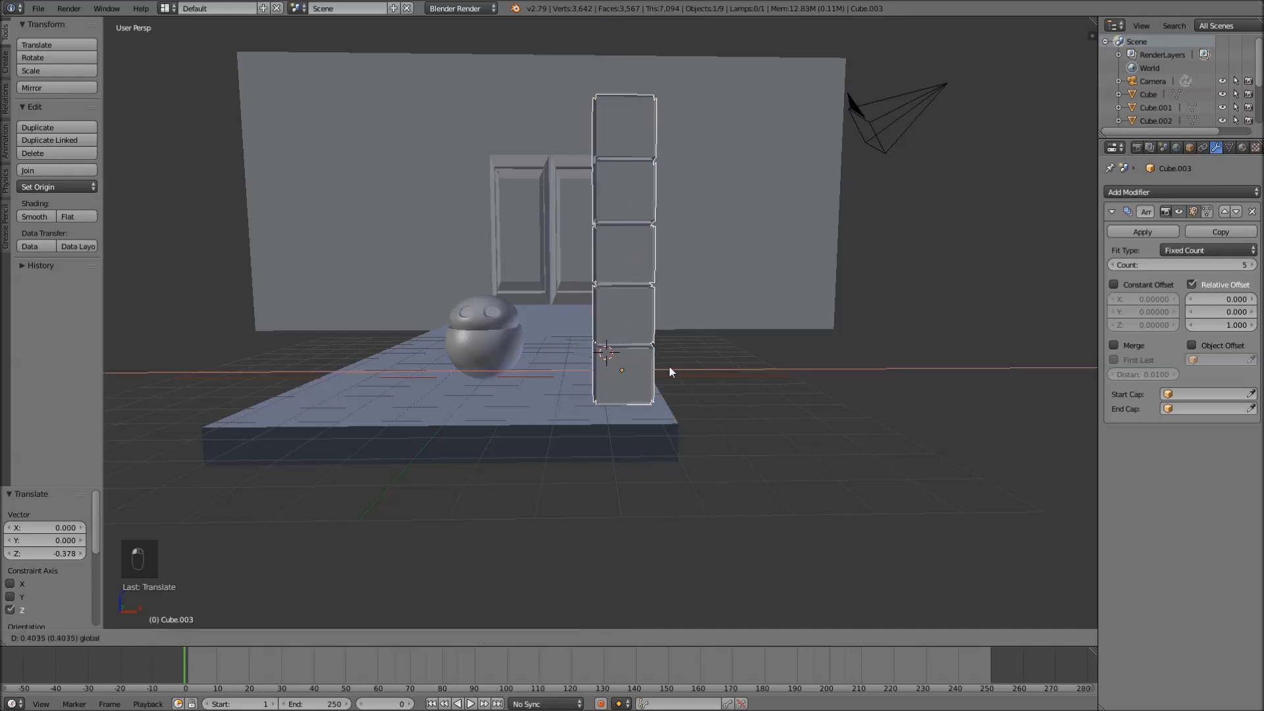
pyautogui.click(669, 365)
# - Duplicate the front cube column and place the copy 10.376 along Y, about midway along the platform
pyautogui.moveTo(823, 262); pyautogui.dragTo(520, 364, button='middle')
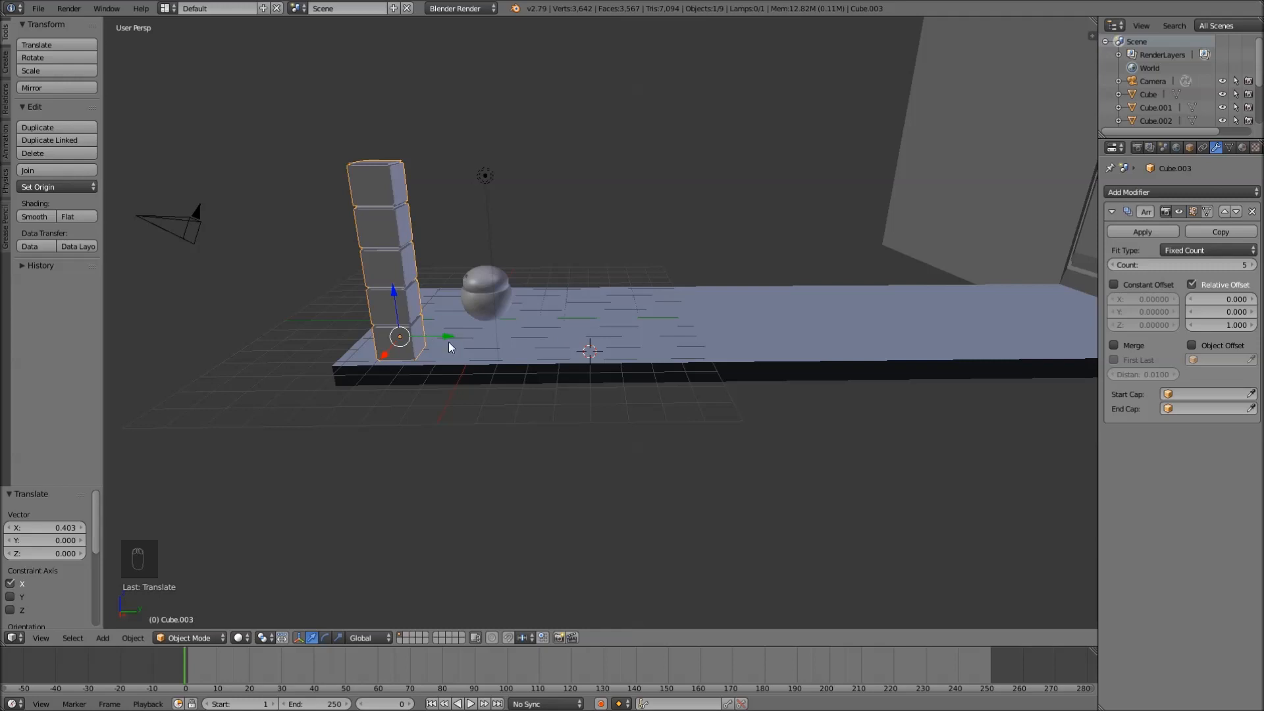
pyautogui.hotkey('shift', 'd')
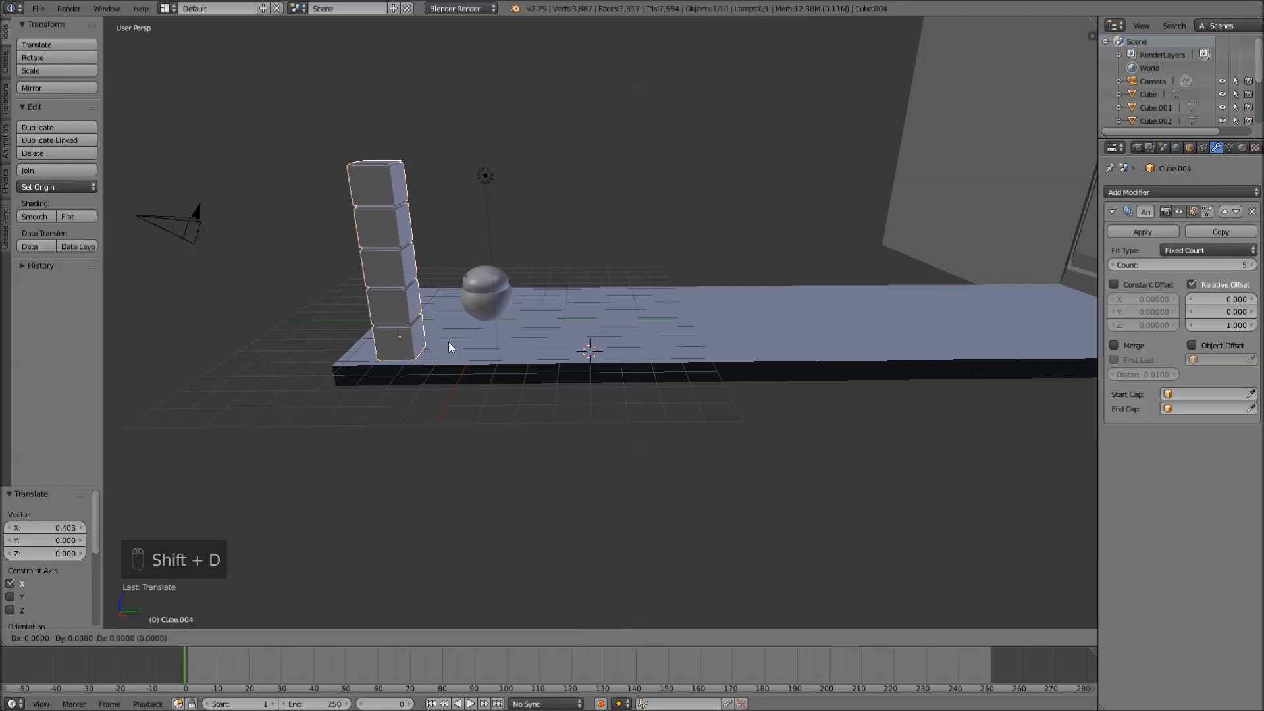
pyautogui.press('y')
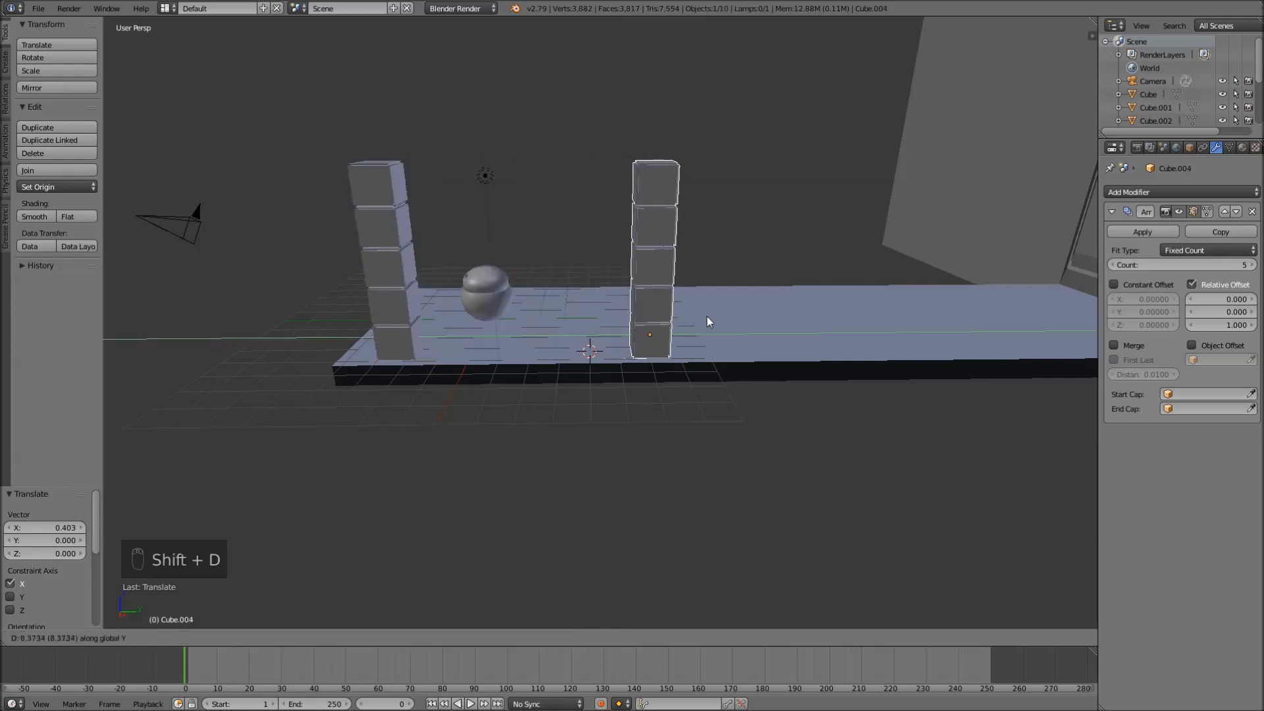
pyautogui.click(759, 308)
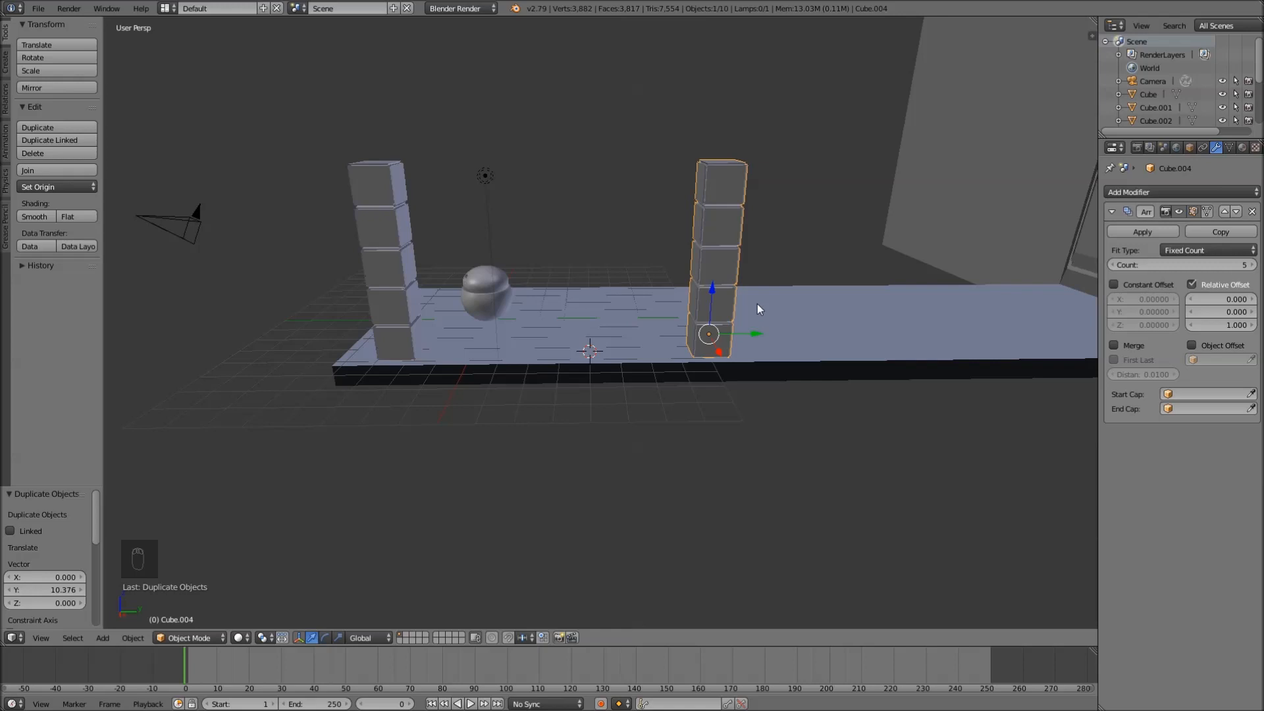
# - Duplicate the middle column along Y towards the door and shift the middle column 1.202 along Y to even the spacing
pyautogui.scroll(-3, 757, 307)
pyautogui.keyDown('shift'); pyautogui.moveTo(754, 313); pyautogui.dragTo(685, 337, button='middle'); pyautogui.keyUp('shift')
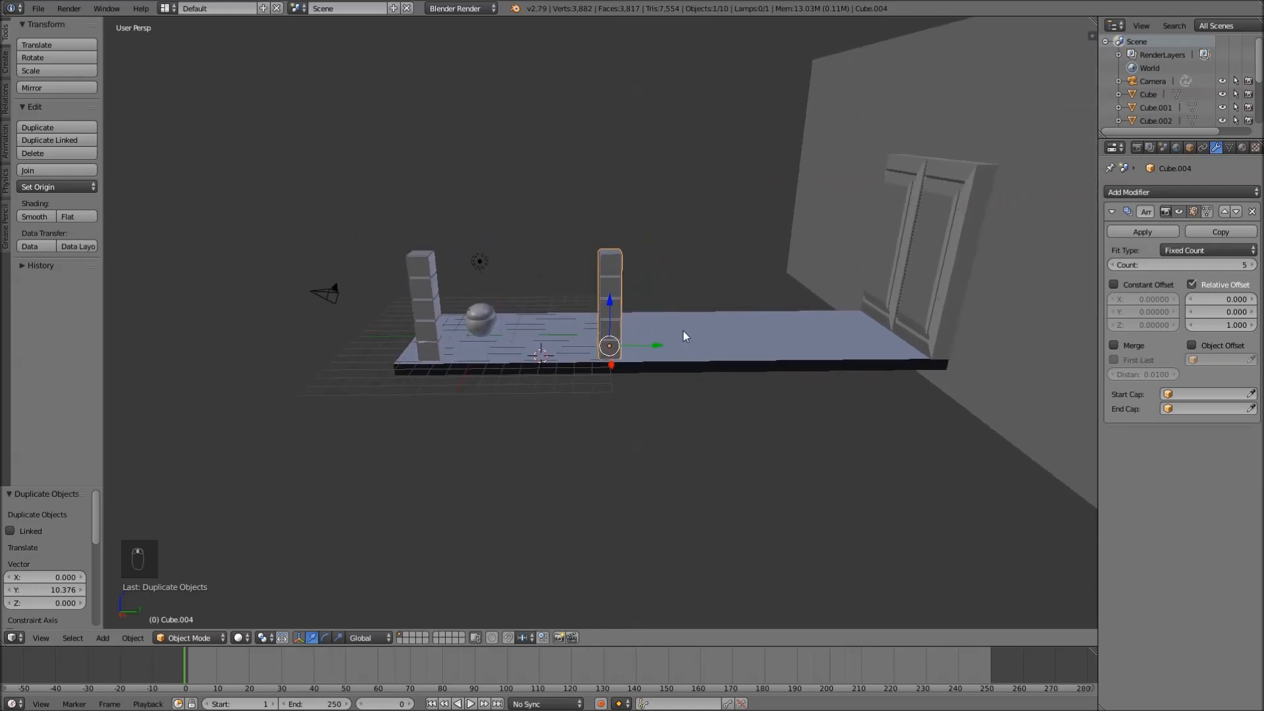
pyautogui.hotkey('shift', 'd')
pyautogui.press('y')
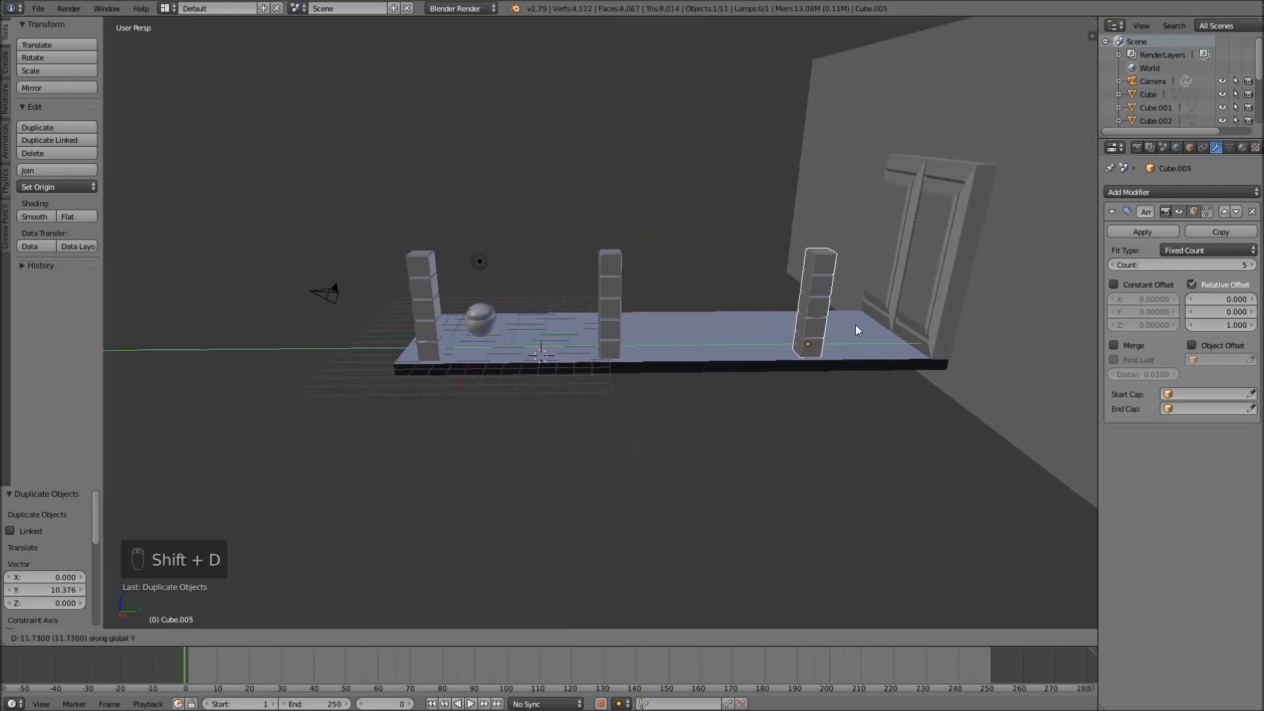
pyautogui.click(843, 326)
pyautogui.rightClick(610, 313)
pyautogui.moveTo(642, 346); pyautogui.dragTo(662, 346)
# - Duplicate the front column -6.570 along X to the opposite edge of the platform
pyautogui.moveTo(440, 364); pyautogui.dragTo(572, 371, button='middle')
pyautogui.rightClick(619, 423)
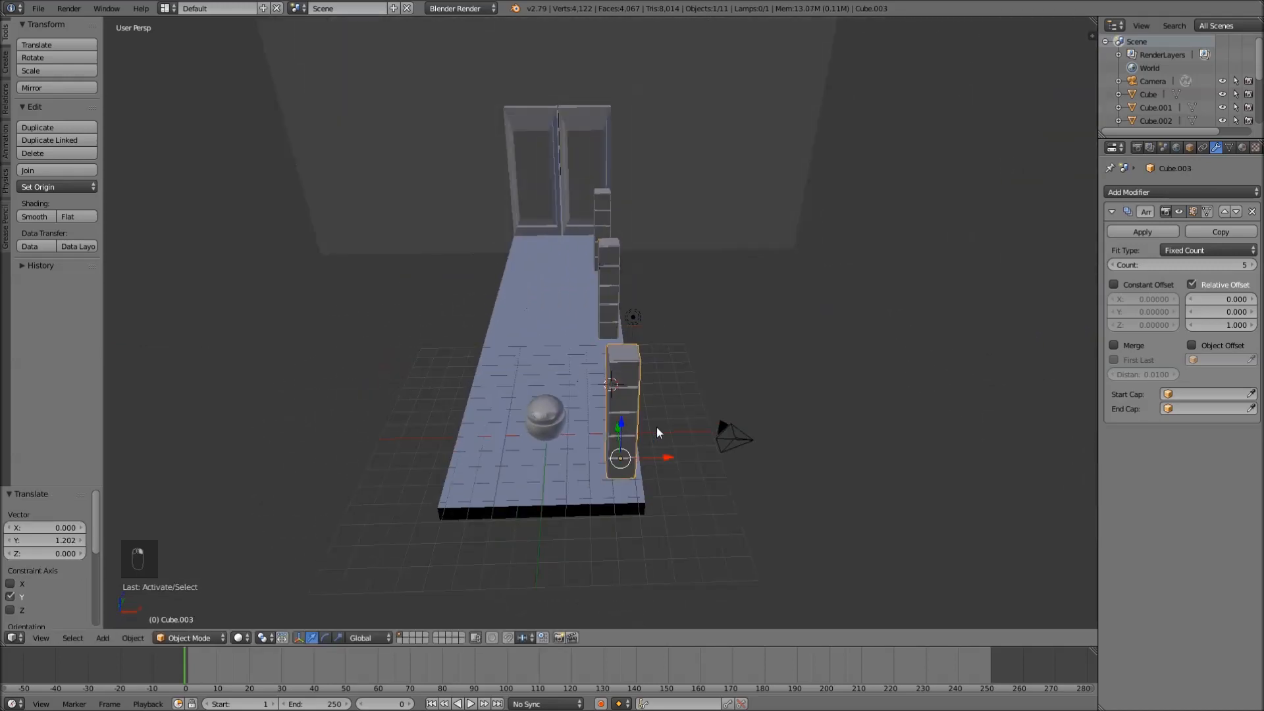
pyautogui.hotkey('shift', 'd')
pyautogui.press('x')
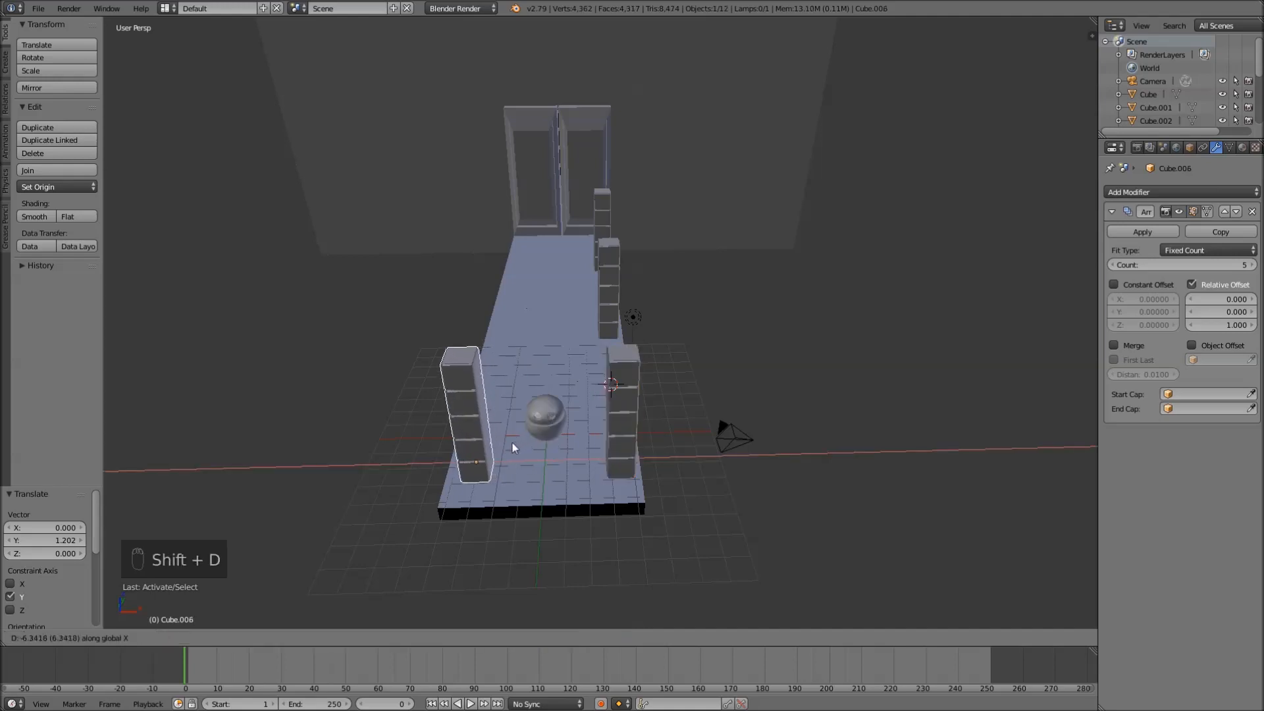
pyautogui.click(507, 444)
# - Add a second Array modifier to the new front column and set its relative X offset to 0
pyautogui.moveTo(508, 444); pyautogui.dragTo(596, 441, button='middle')
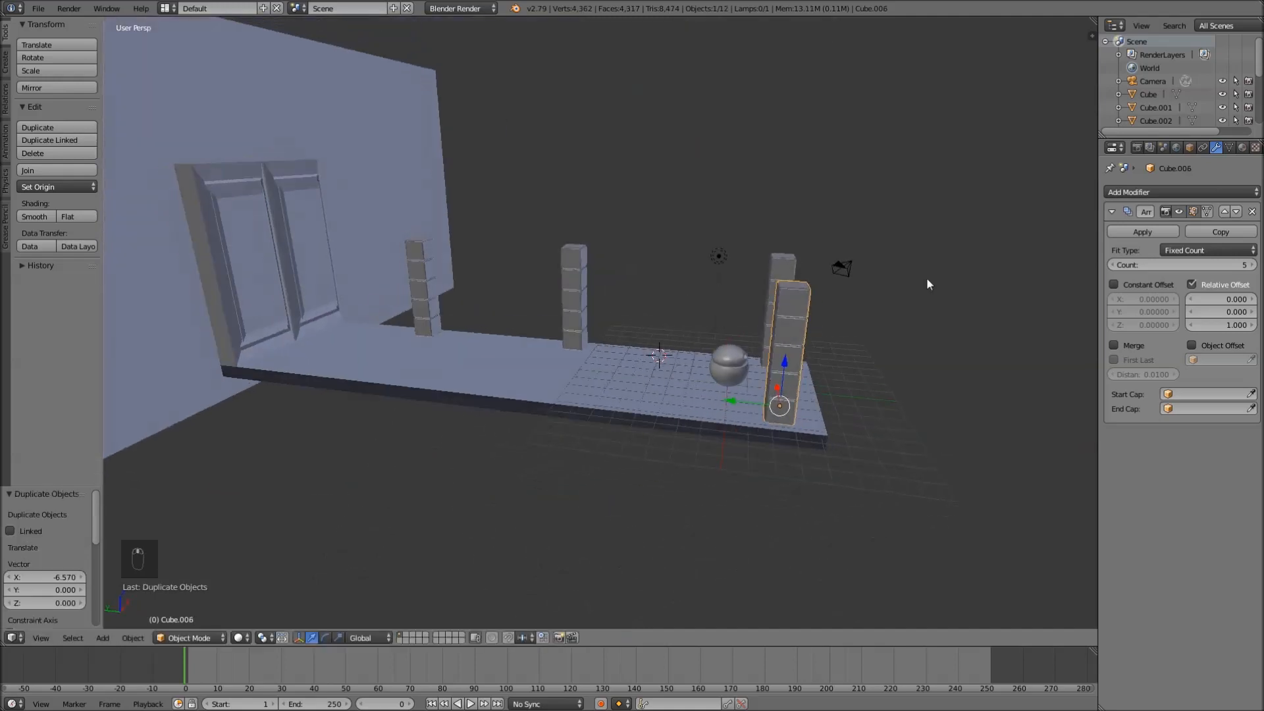
pyautogui.click(1130, 193)
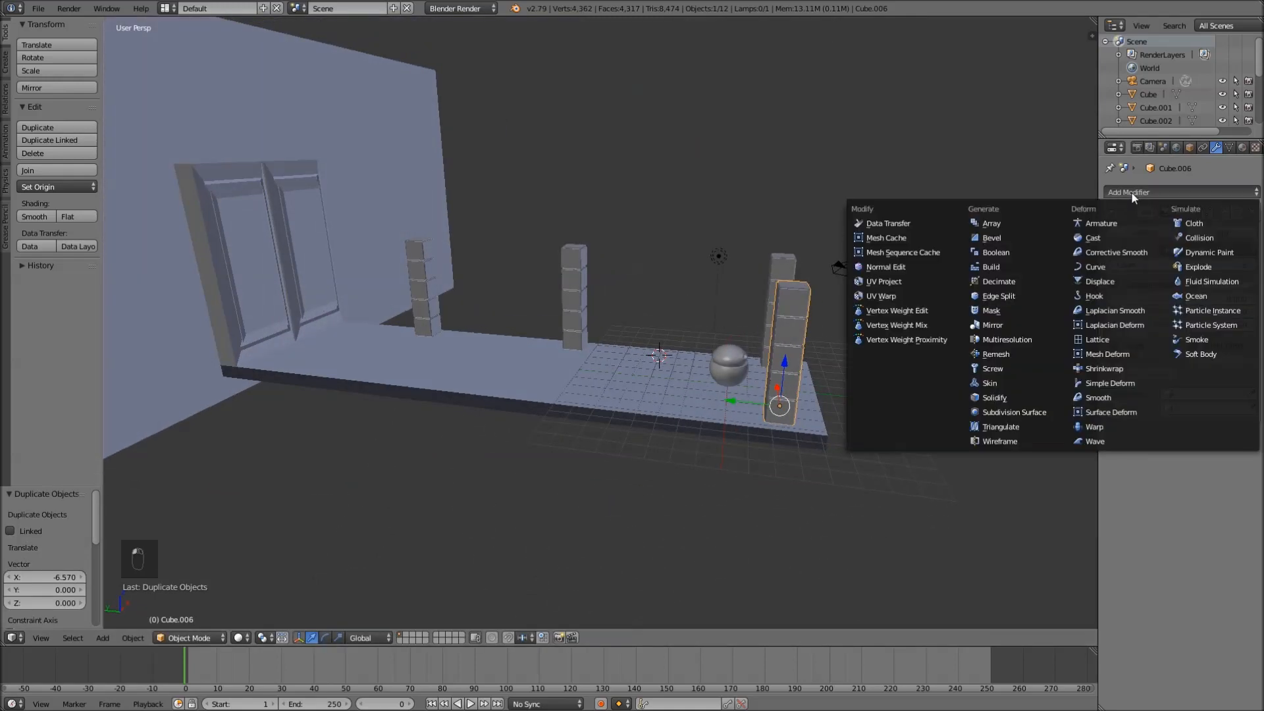
pyautogui.click(1036, 223)
pyautogui.moveTo(831, 300); pyautogui.dragTo(763, 290, button='middle')
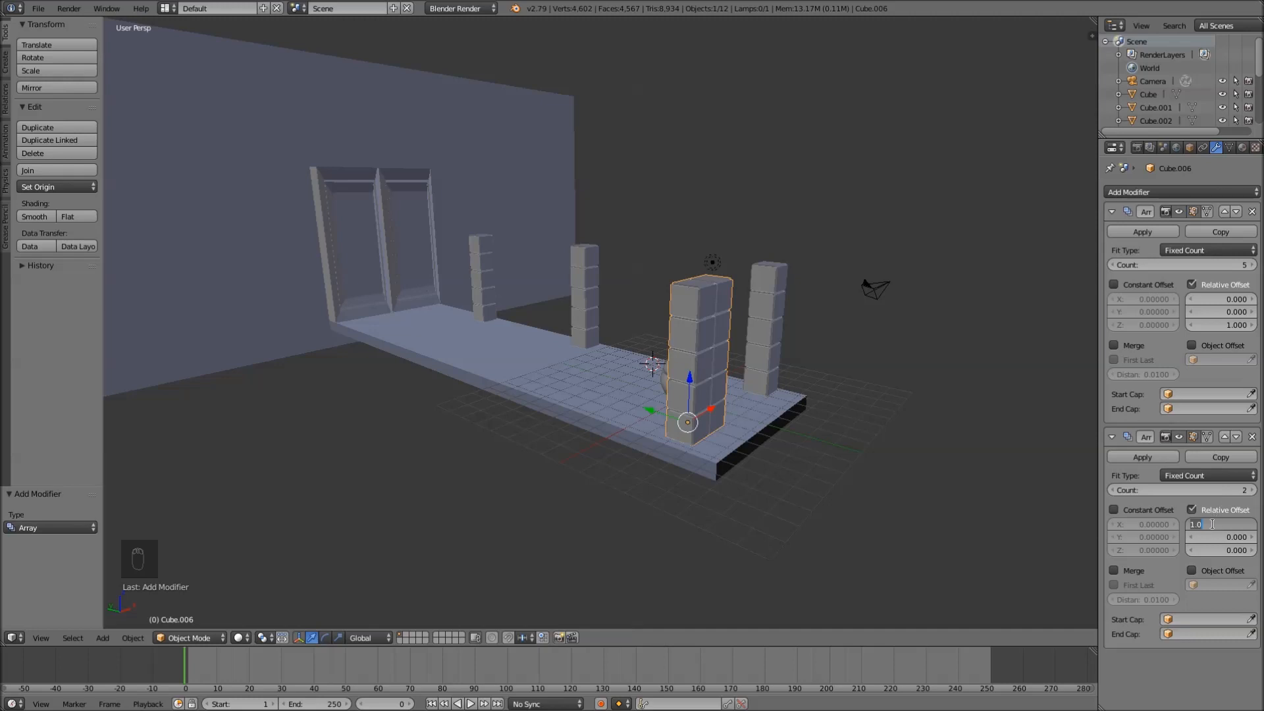
pyautogui.write('0')
pyautogui.press('Return')
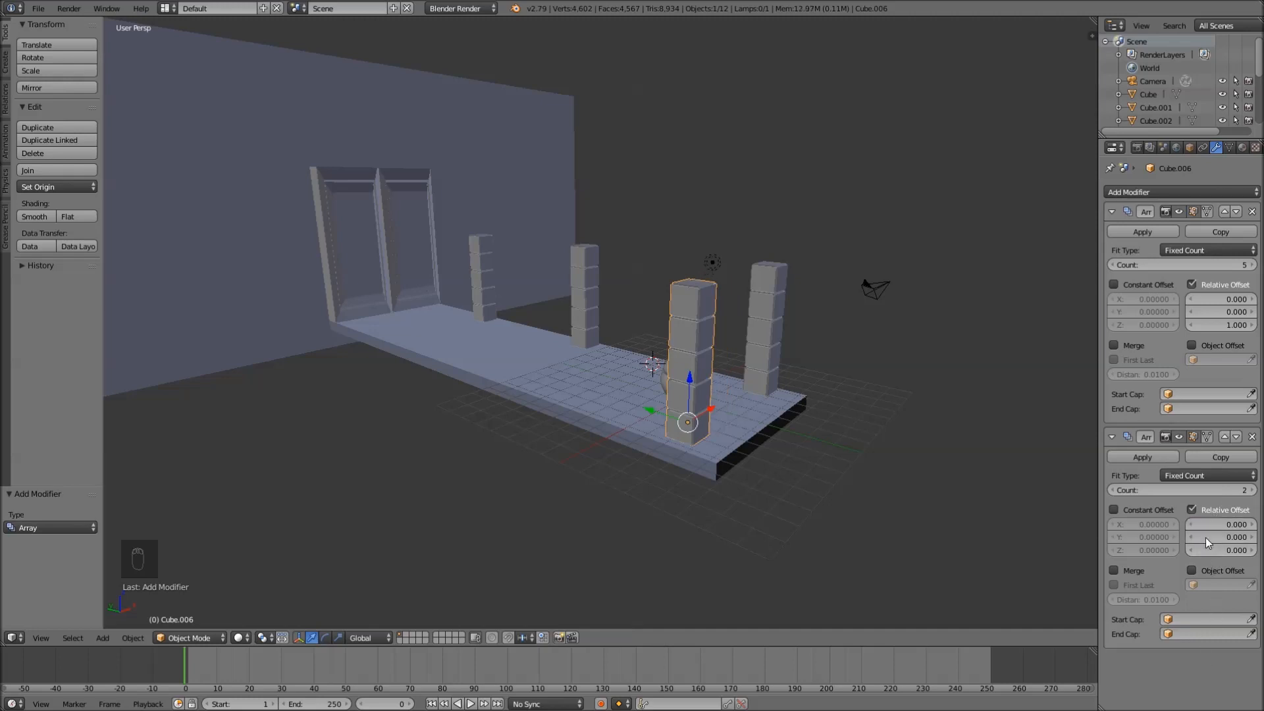
# - Set the second array's count to 3 and its relative Y offset to 8.8 to space a row of columns along the platform
pyautogui.moveTo(1206, 534); pyautogui.dragTo(1261, 535)
pyautogui.click(1252, 489)
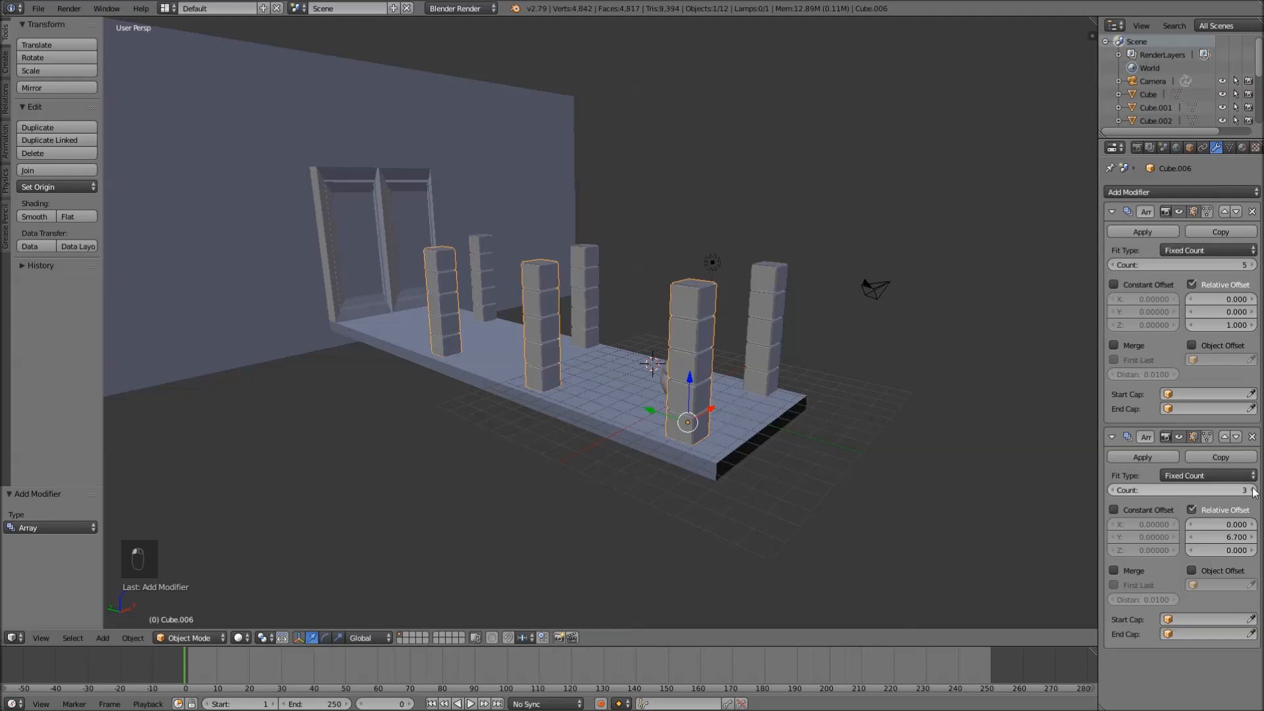
pyautogui.moveTo(732, 451); pyautogui.dragTo(804, 456, button='middle')
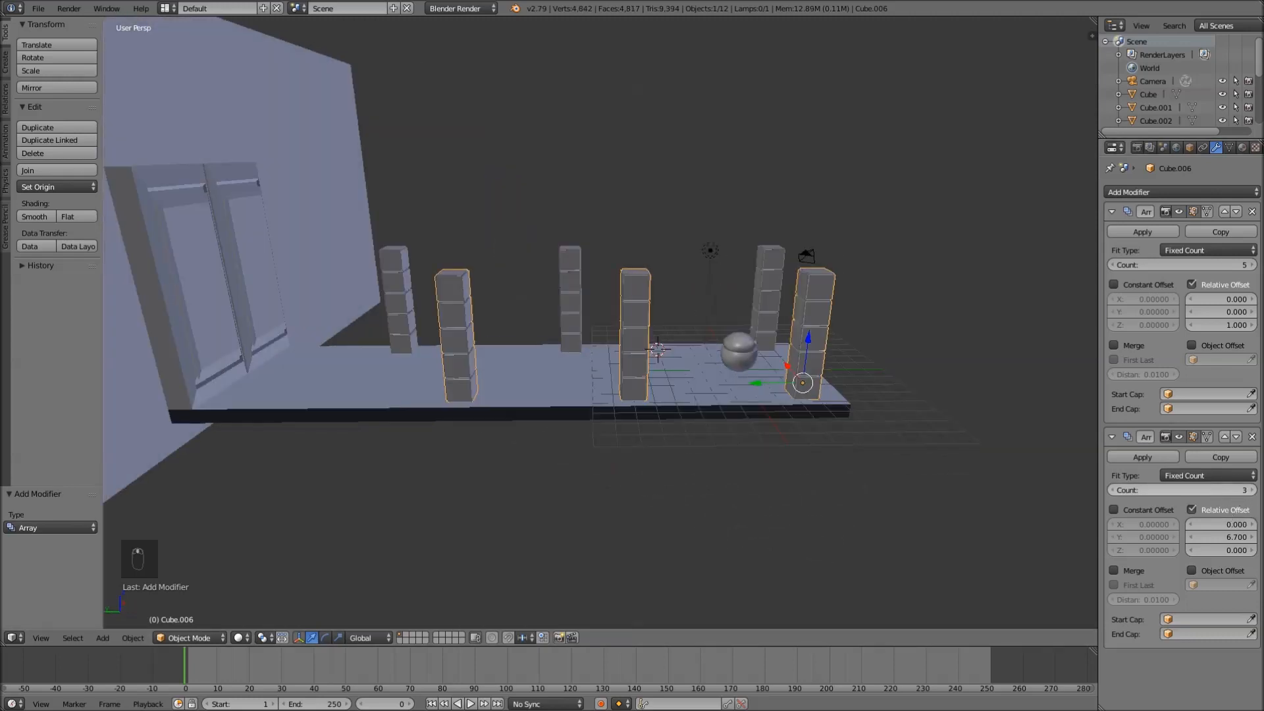
pyautogui.click(1184, 490)
pyautogui.write('16')
pyautogui.press('Return')
pyautogui.click(1184, 491)
pyautogui.write('3')
pyautogui.press('Return')
pyautogui.moveTo(1223, 538); pyautogui.dragTo(1240, 537)
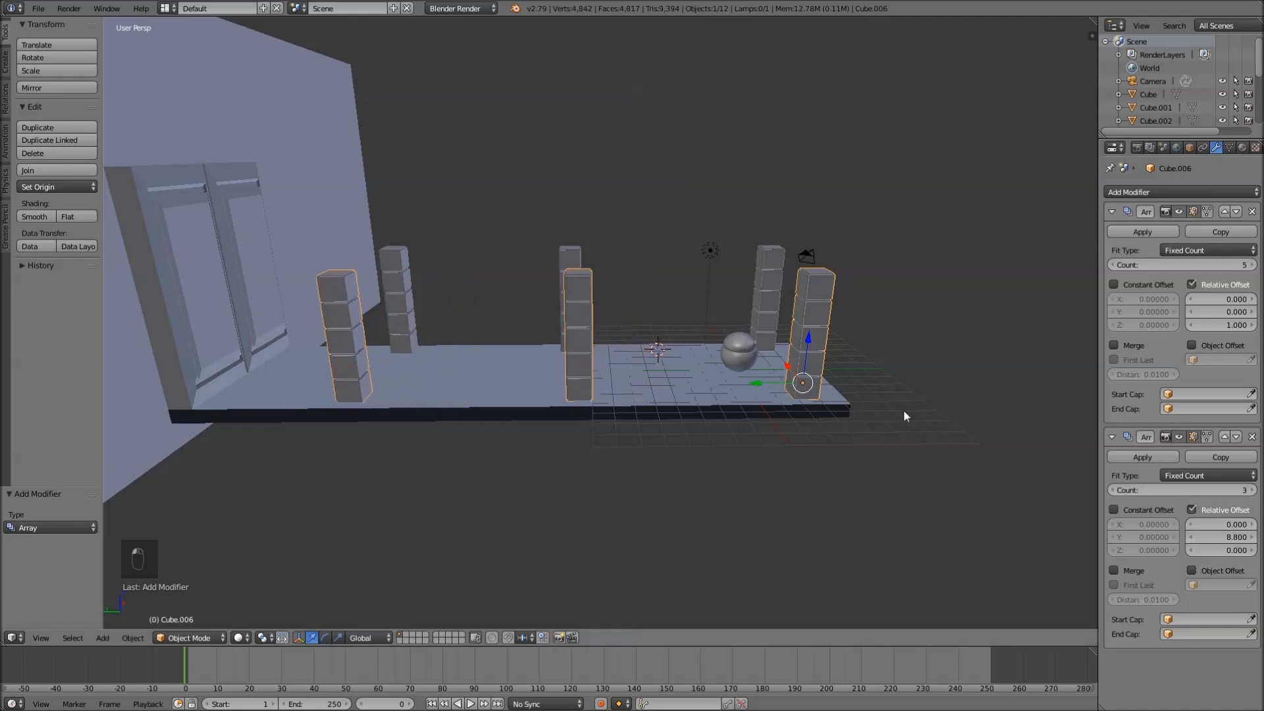
# - Try moving the individually duplicated columns one at a time, cancelling each move
pyautogui.moveTo(748, 254); pyautogui.dragTo(807, 299, button='middle')
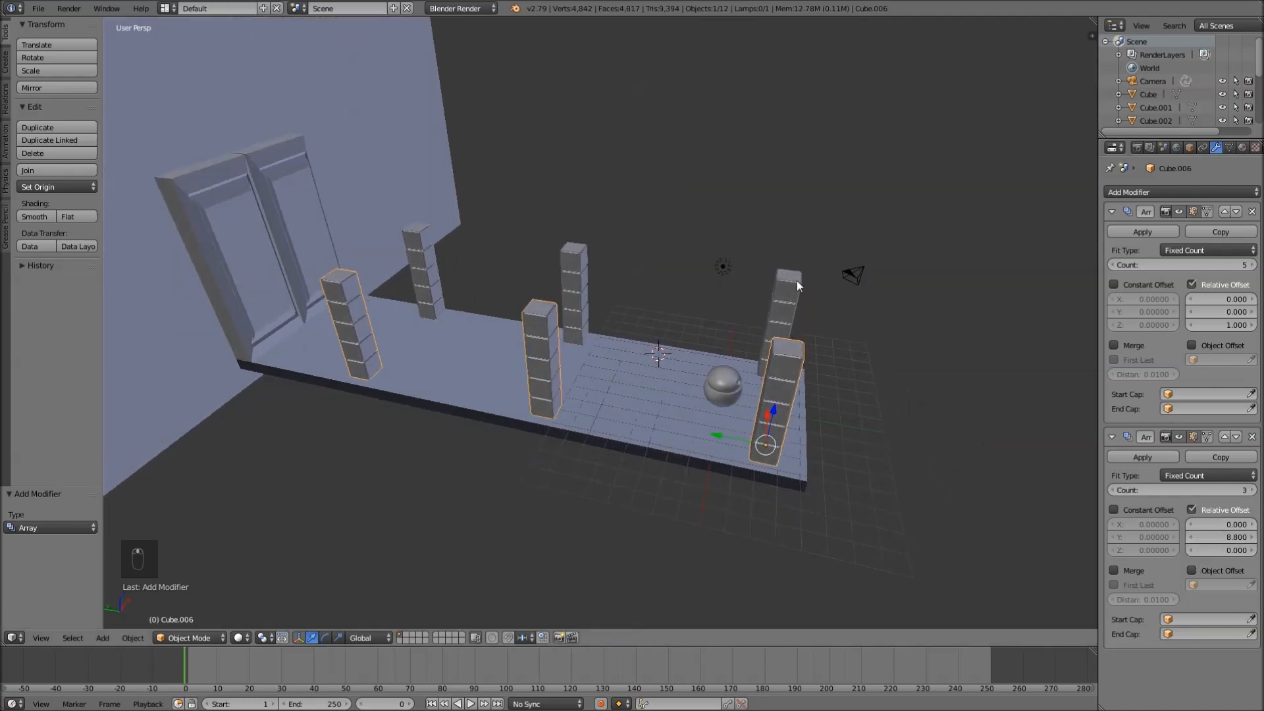
pyautogui.rightClick(797, 280)
pyautogui.press('Tab')
pyautogui.press('Tab')
pyautogui.rightClick(565, 283)
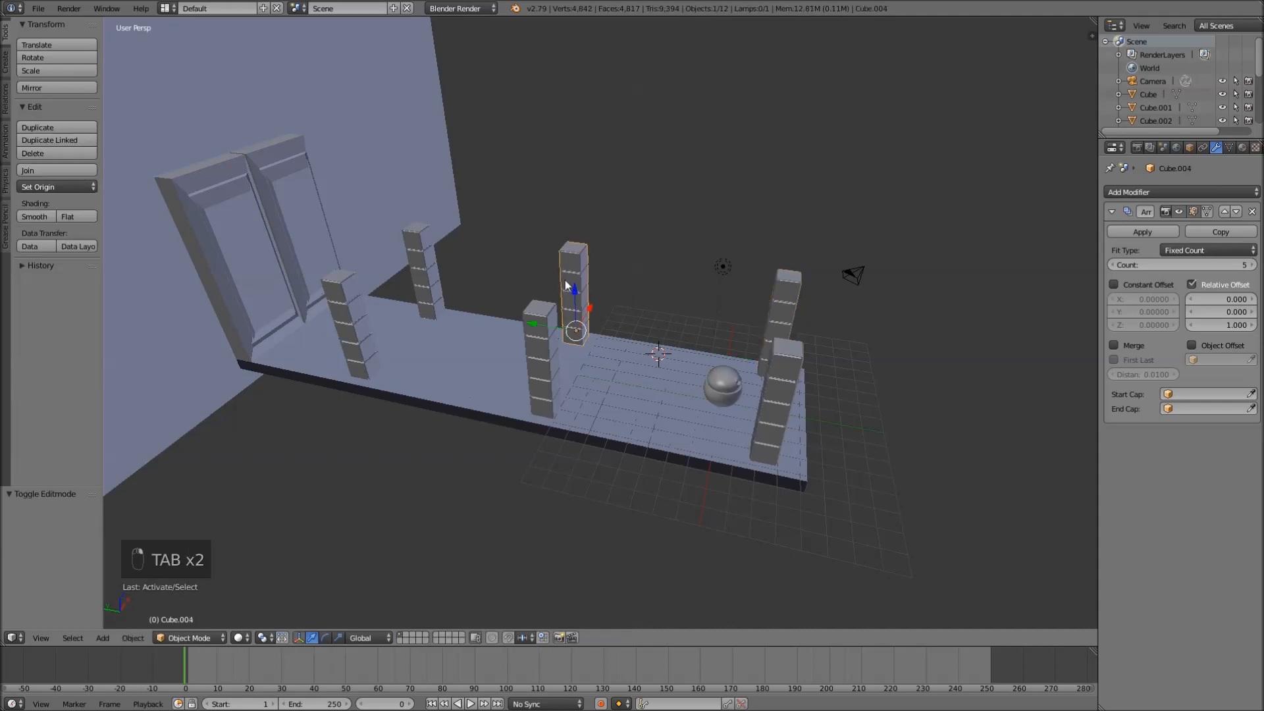
pyautogui.press('g')
pyautogui.rightClick(625, 220)
pyautogui.rightClick(800, 287)
pyautogui.press('g')
pyautogui.rightClick(806, 290)
pyautogui.press('g')
pyautogui.rightClick(761, 362)
# - Try moving the base mesh of the single front column and of the arrayed front column in Edit Mode, cancelling each move
pyautogui.press('Tab')
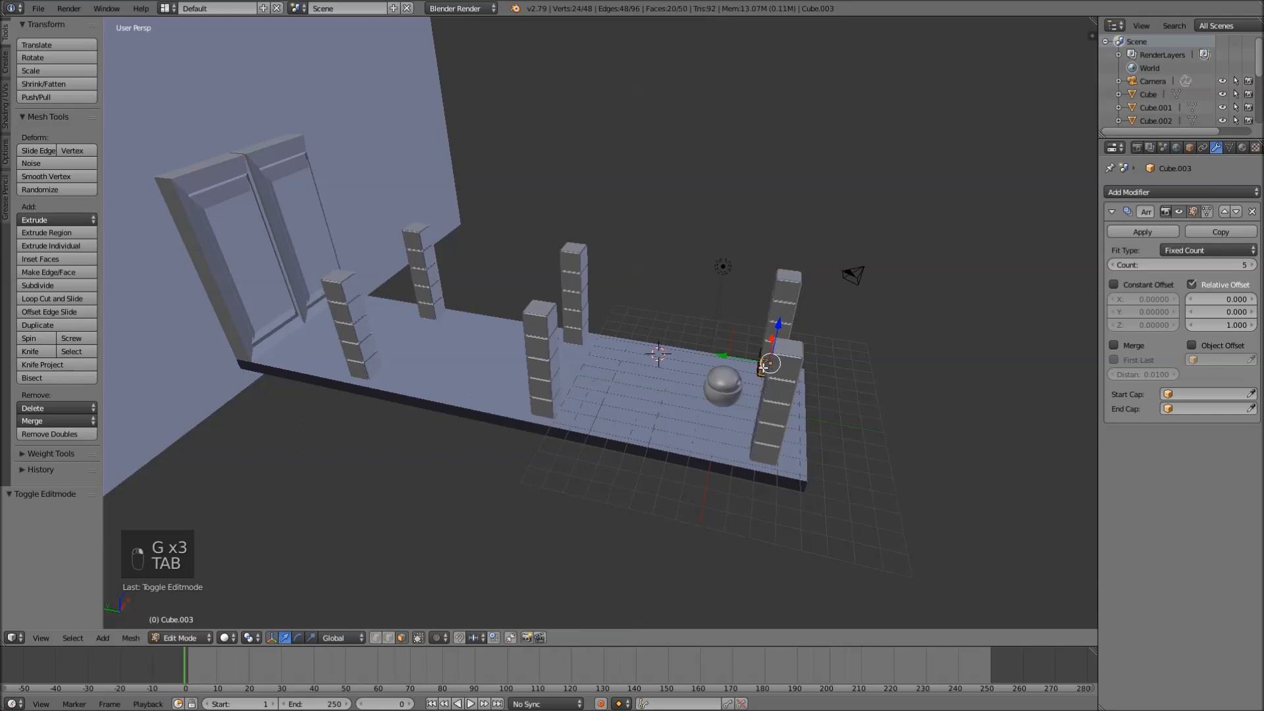
pyautogui.press('g')
pyautogui.rightClick(821, 358)
pyautogui.rightClick(821, 358)
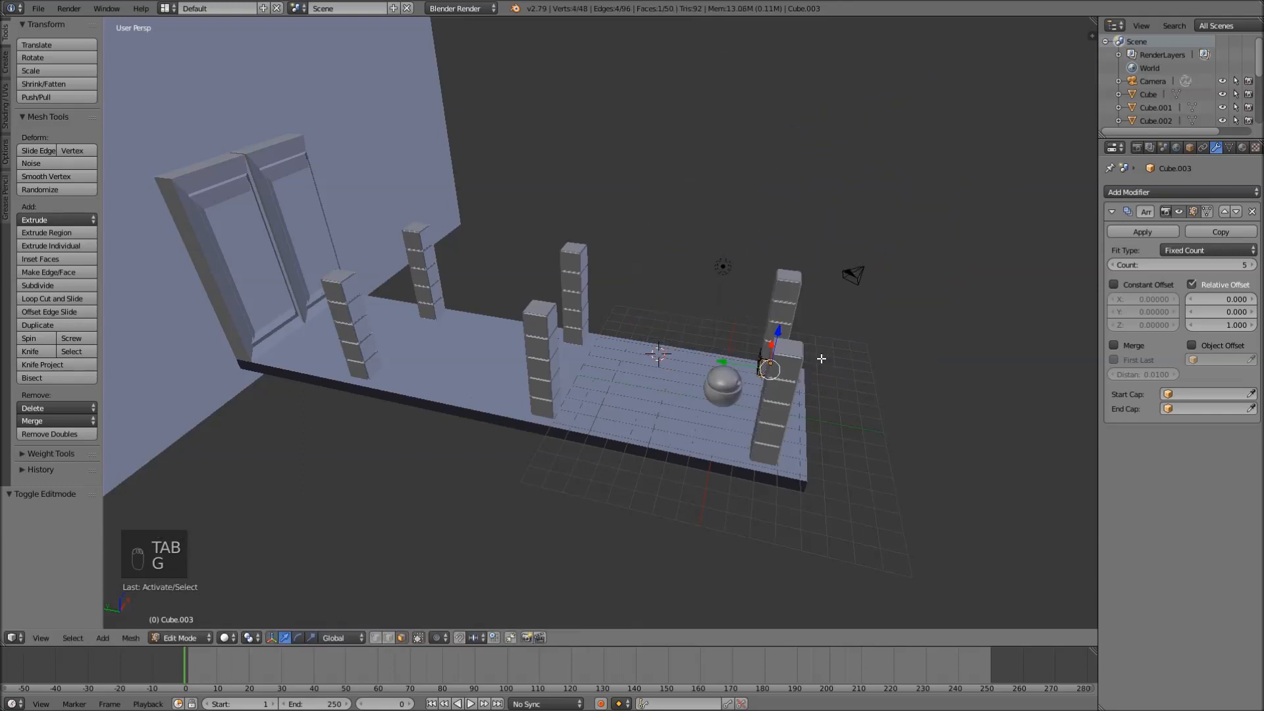
pyautogui.press('Tab')
pyautogui.rightClick(790, 411)
pyautogui.press('g')
pyautogui.rightClick(827, 406)
pyautogui.press('Tab')
pyautogui.press('g')
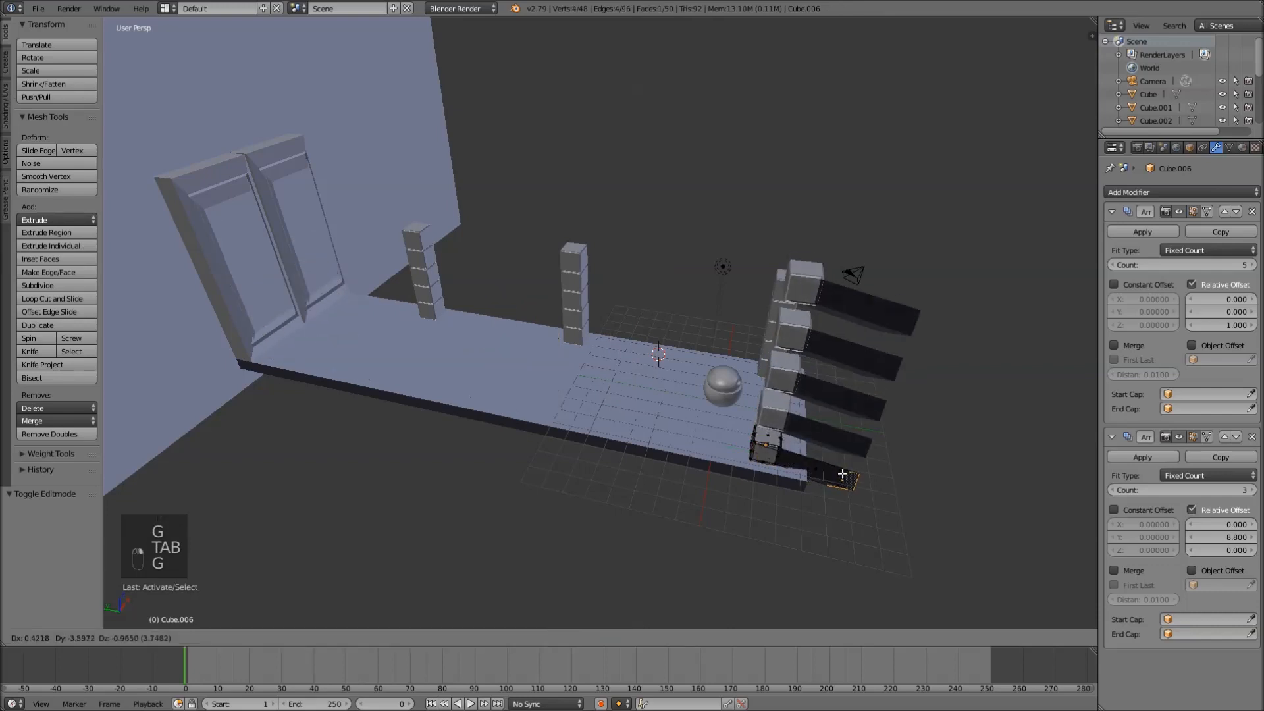
pyautogui.rightClick(742, 436)
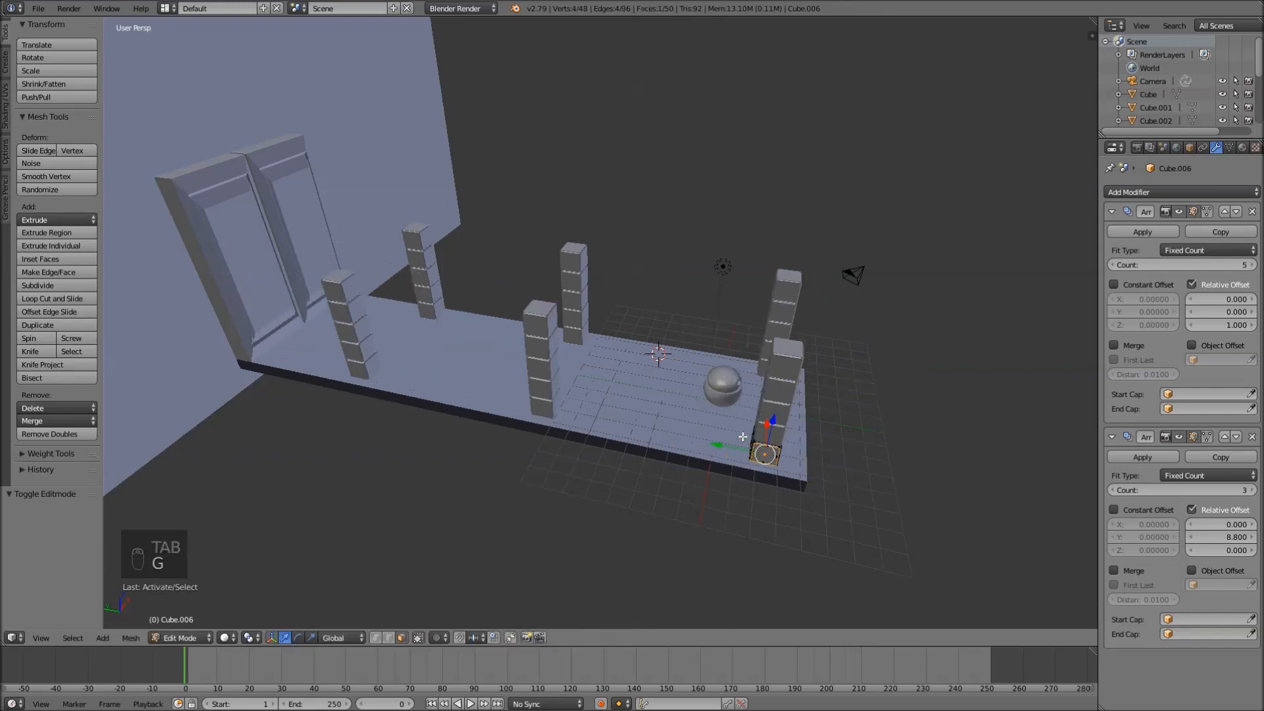
pyautogui.press('Tab')
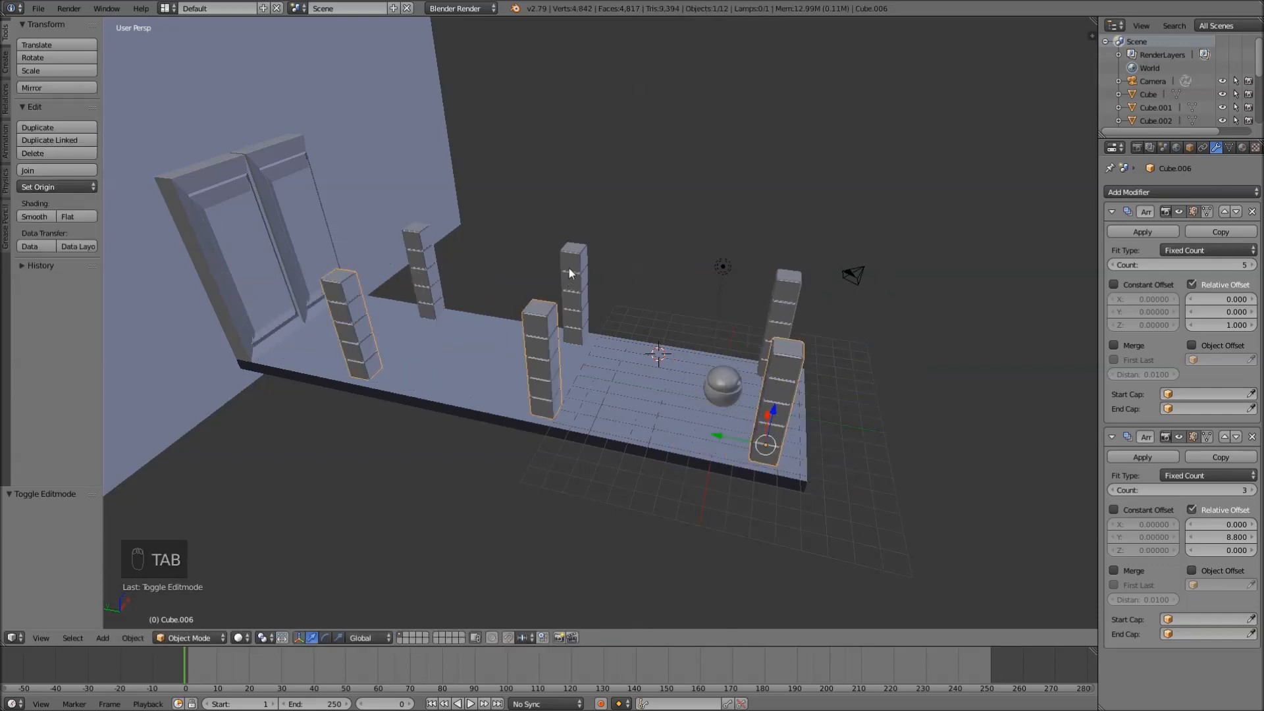
# - Try moving the arrayed row as one object and each separately duplicated column in Object Mode, cancelling every move
pyautogui.rightClick(580, 253)
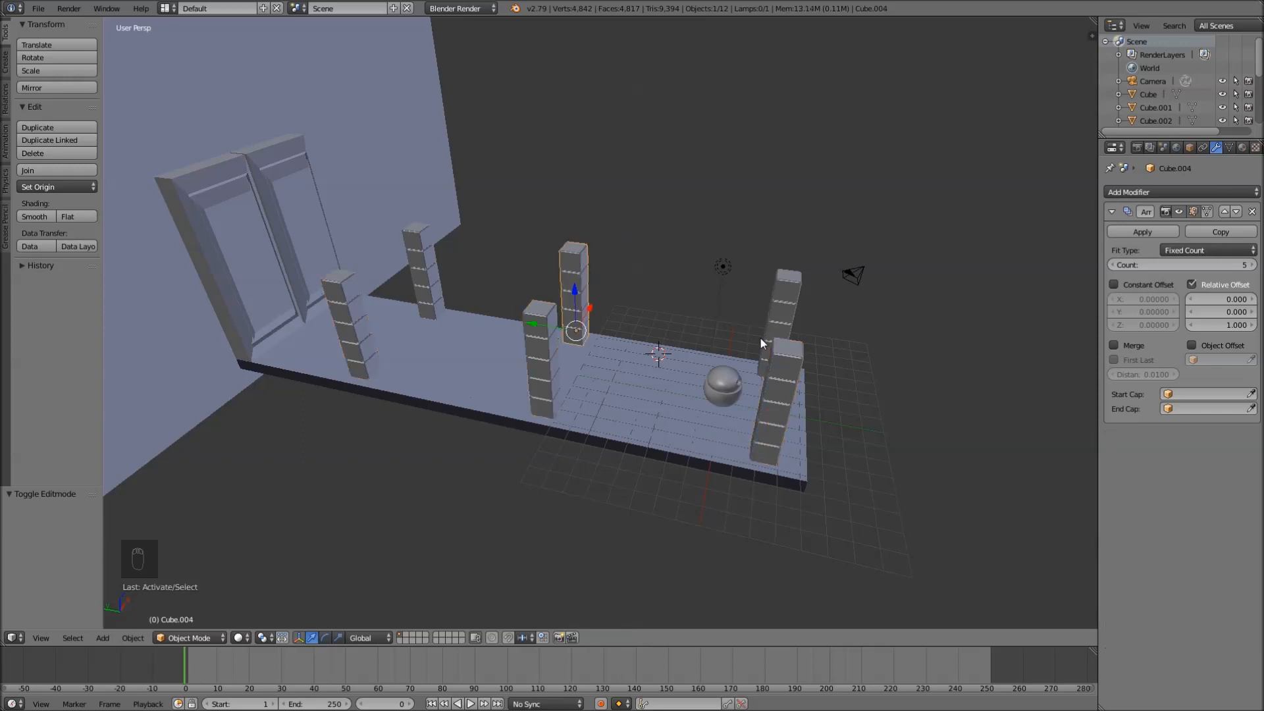
pyautogui.rightClick(784, 370)
pyautogui.press('g')
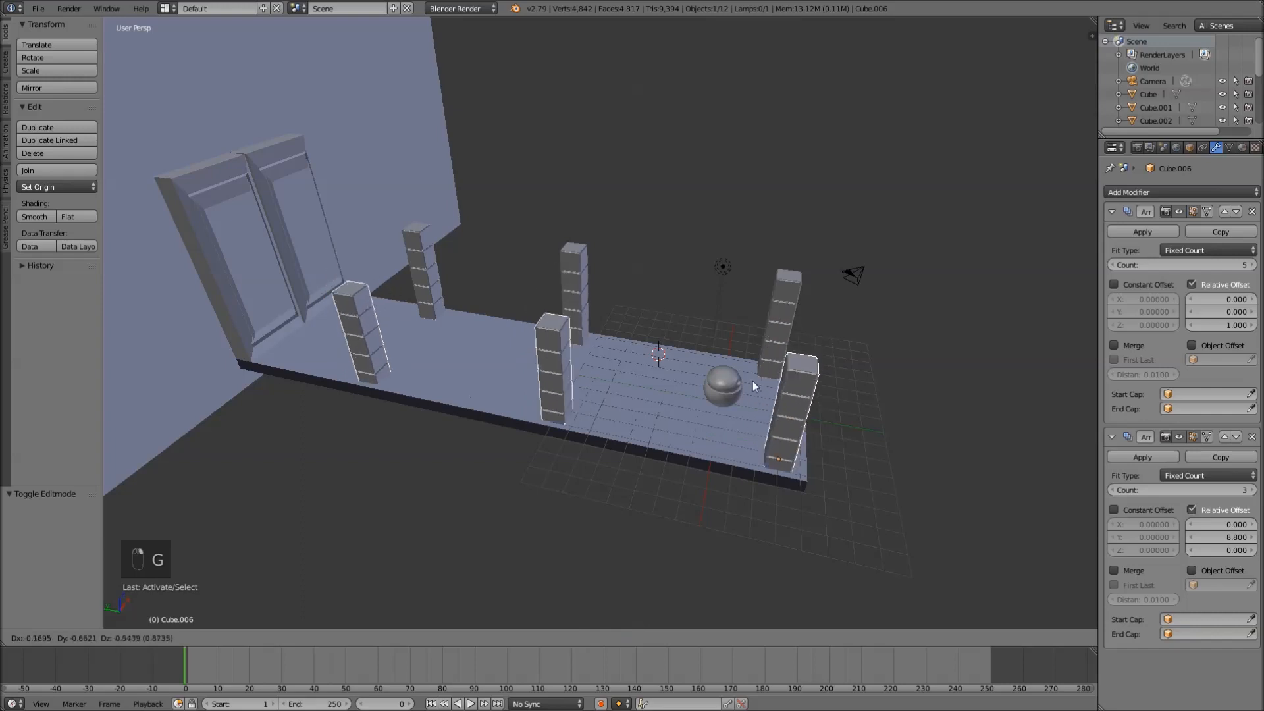
pyautogui.click(745, 341)
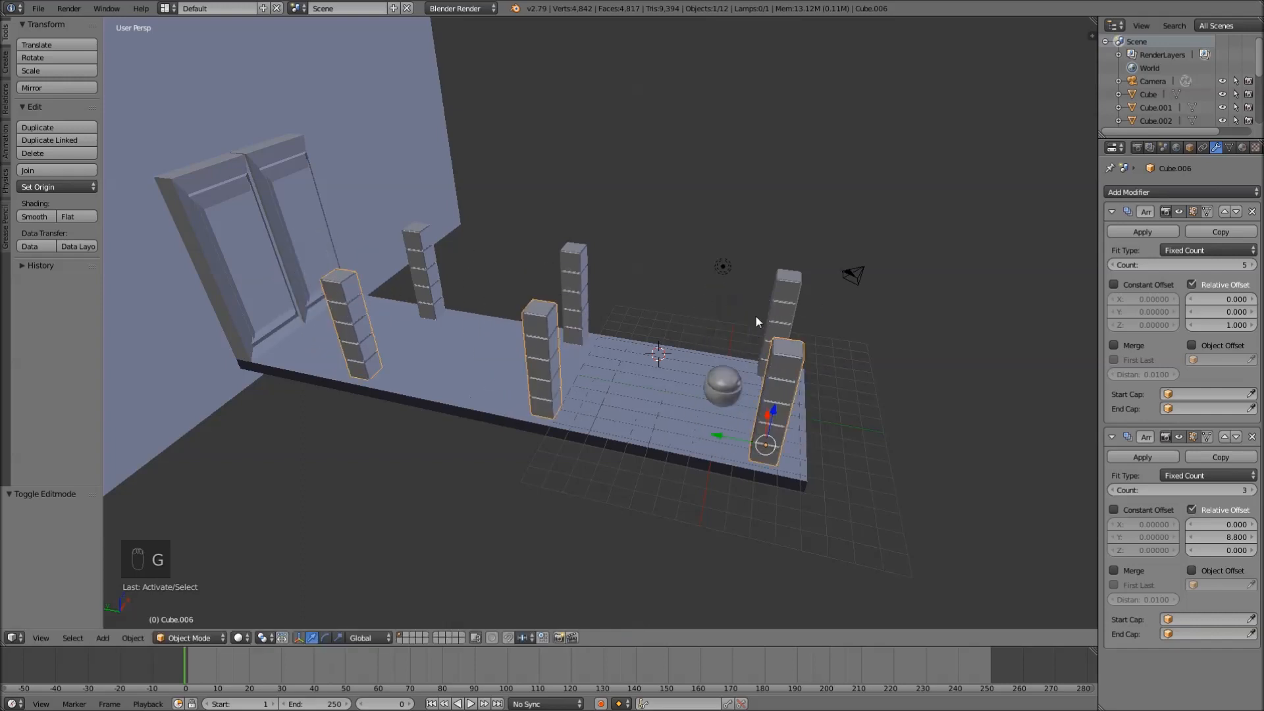
pyautogui.moveTo(815, 357); pyautogui.dragTo(701, 342, button='middle')
pyautogui.press('g')
pyautogui.rightClick(461, 296)
pyautogui.rightClick(650, 402)
pyautogui.press('g')
pyautogui.rightClick(626, 312)
pyautogui.rightClick(615, 297)
pyautogui.press('g')
pyautogui.rightClick(626, 283)
pyautogui.rightClick(597, 222)
pyautogui.press('g')
pyautogui.rightClick(618, 241)
pyautogui.moveTo(646, 345); pyautogui.dragTo(644, 320, button='middle')
pyautogui.scroll(4, 644, 327)
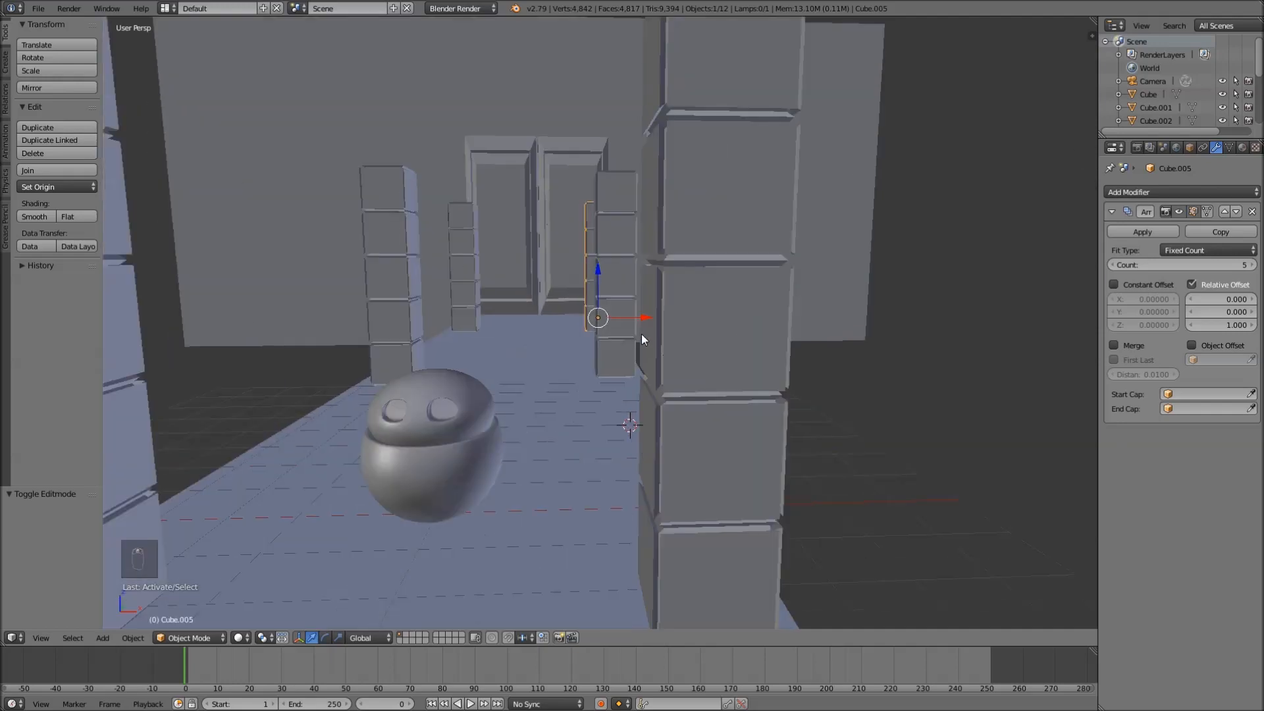
pyautogui.scroll(-4, 640, 331)
pyautogui.scroll(2, 685, 345)
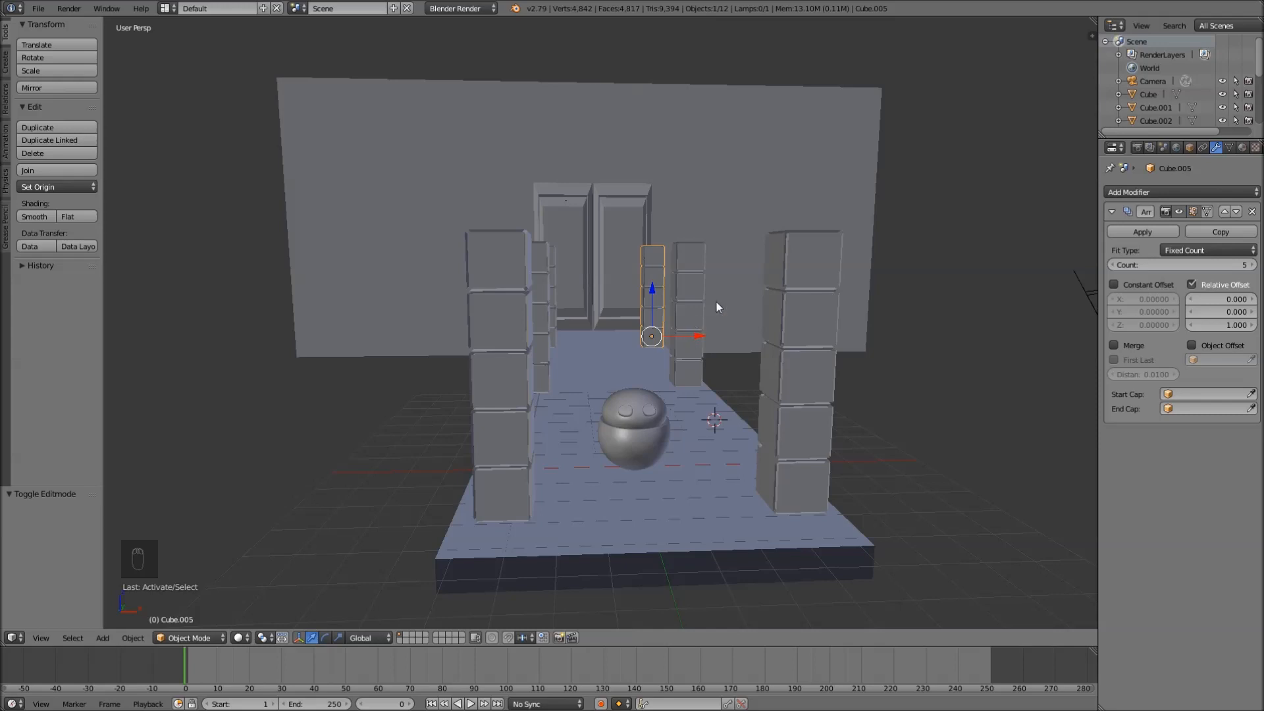
pyautogui.moveTo(816, 273); pyautogui.dragTo(805, 271, button='middle')
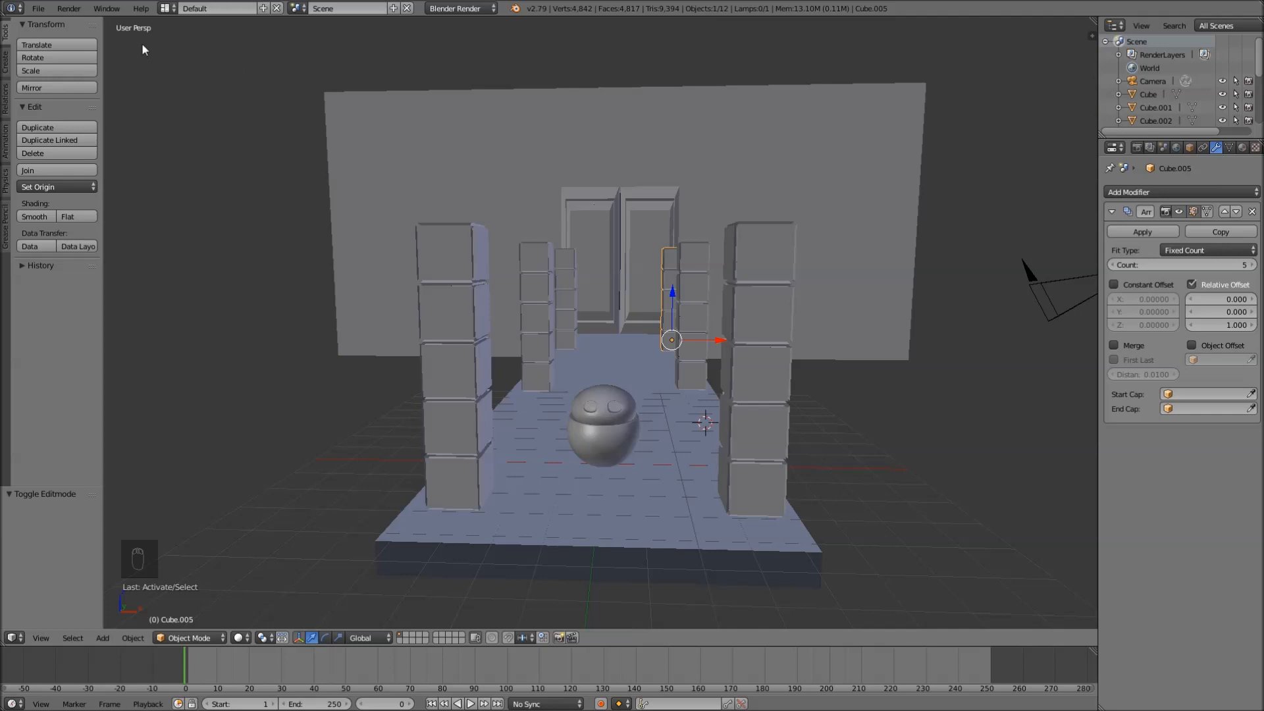
# - Start saving the scene as a new file and browse on drive C to Blendermania.net\Tutorials\Getting Started
pyautogui.click(45, 9)
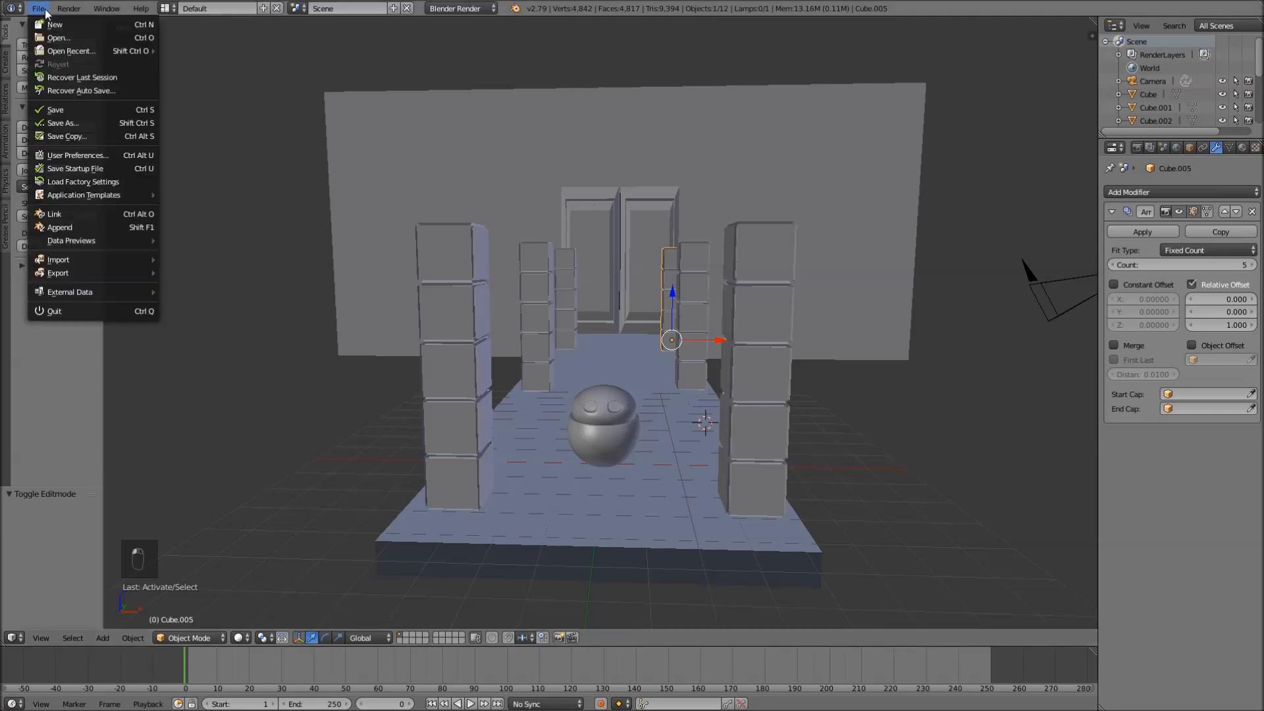
pyautogui.click(69, 122)
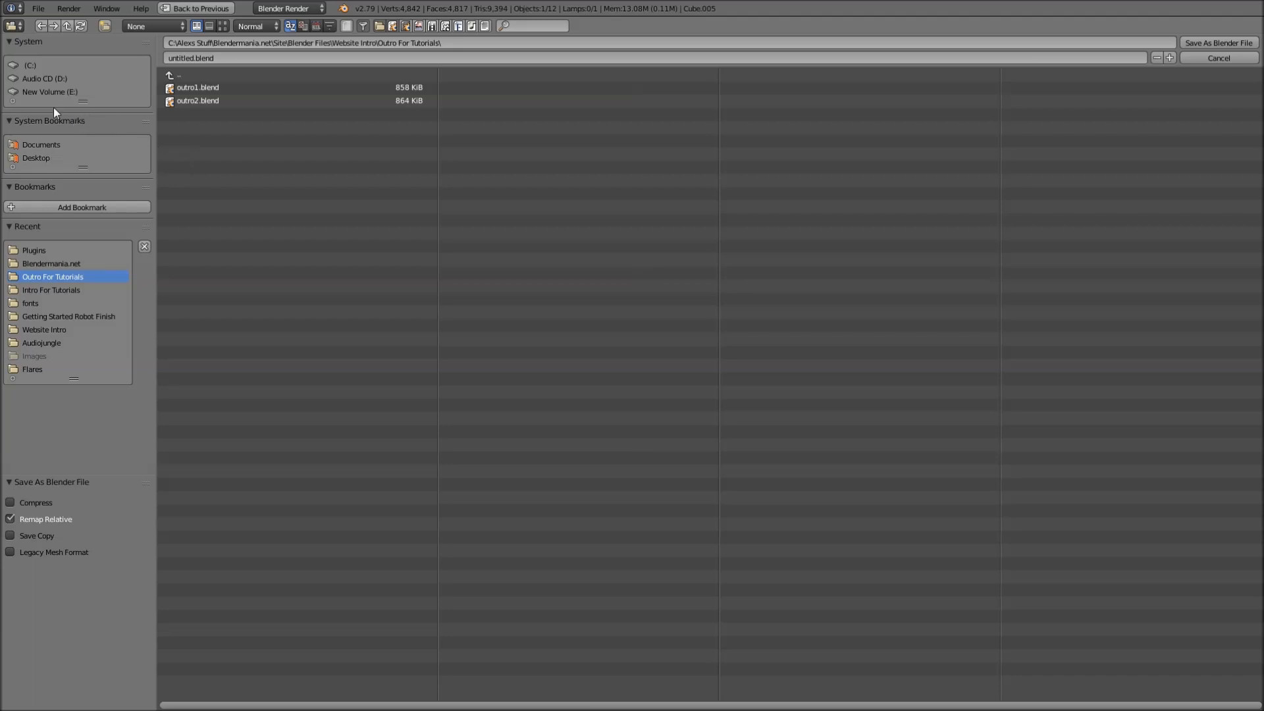
pyautogui.click(36, 66)
pyautogui.click(220, 91)
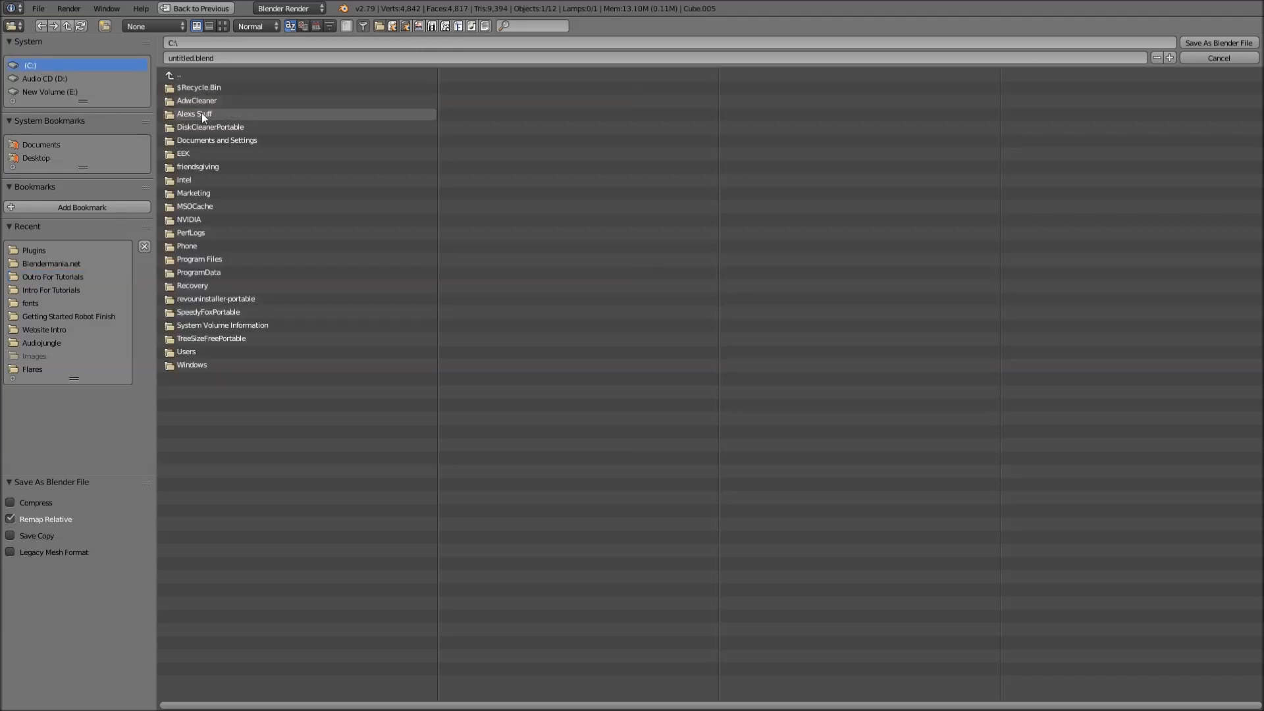
pyautogui.click(195, 115)
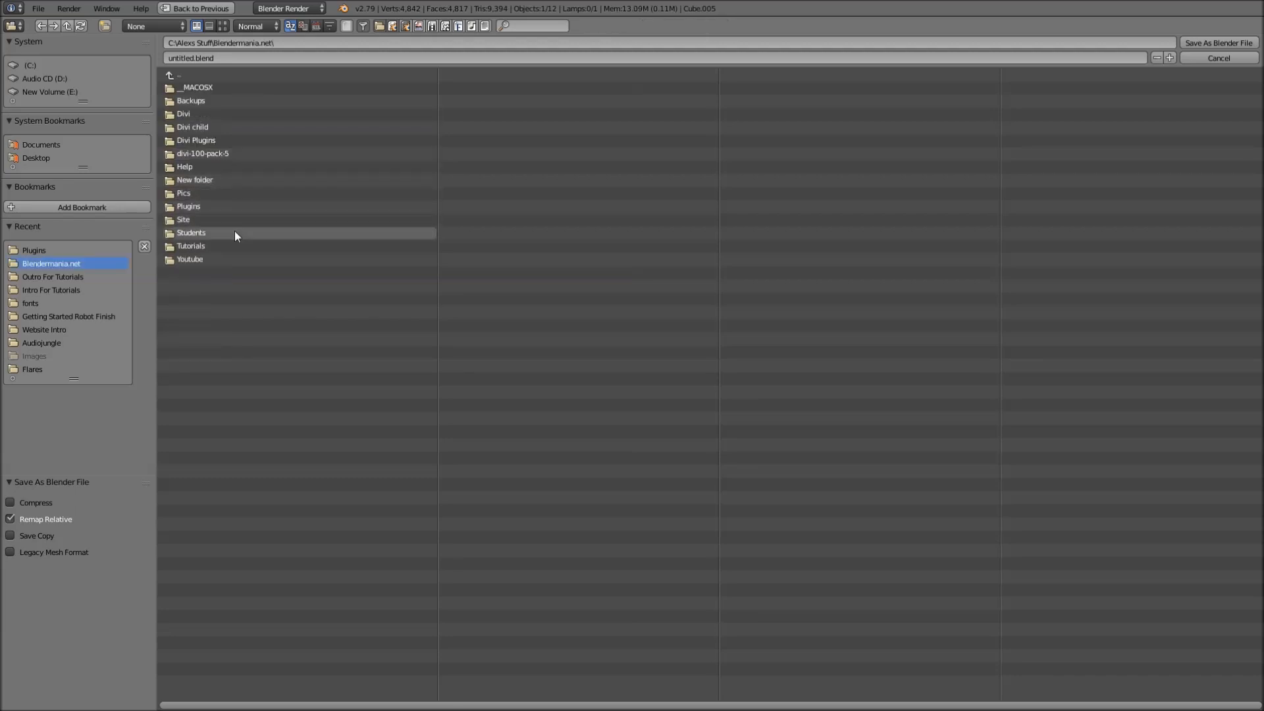
pyautogui.click(180, 244)
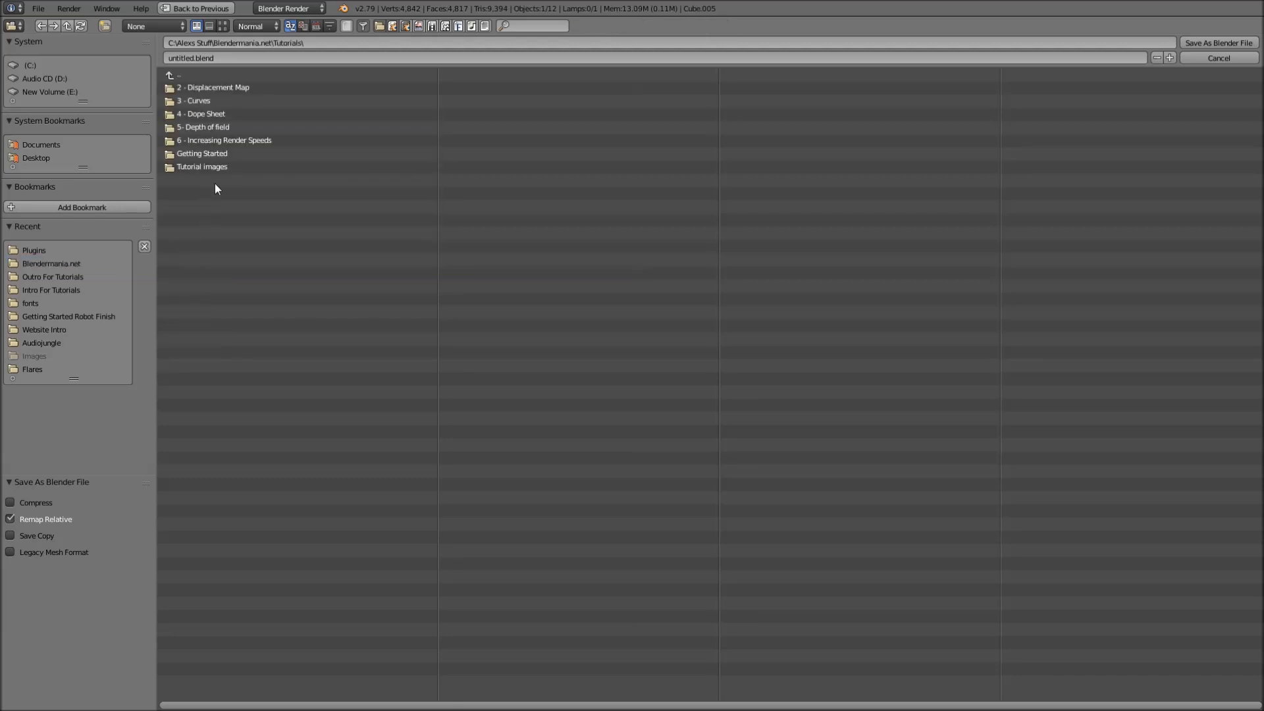
pyautogui.click(212, 154)
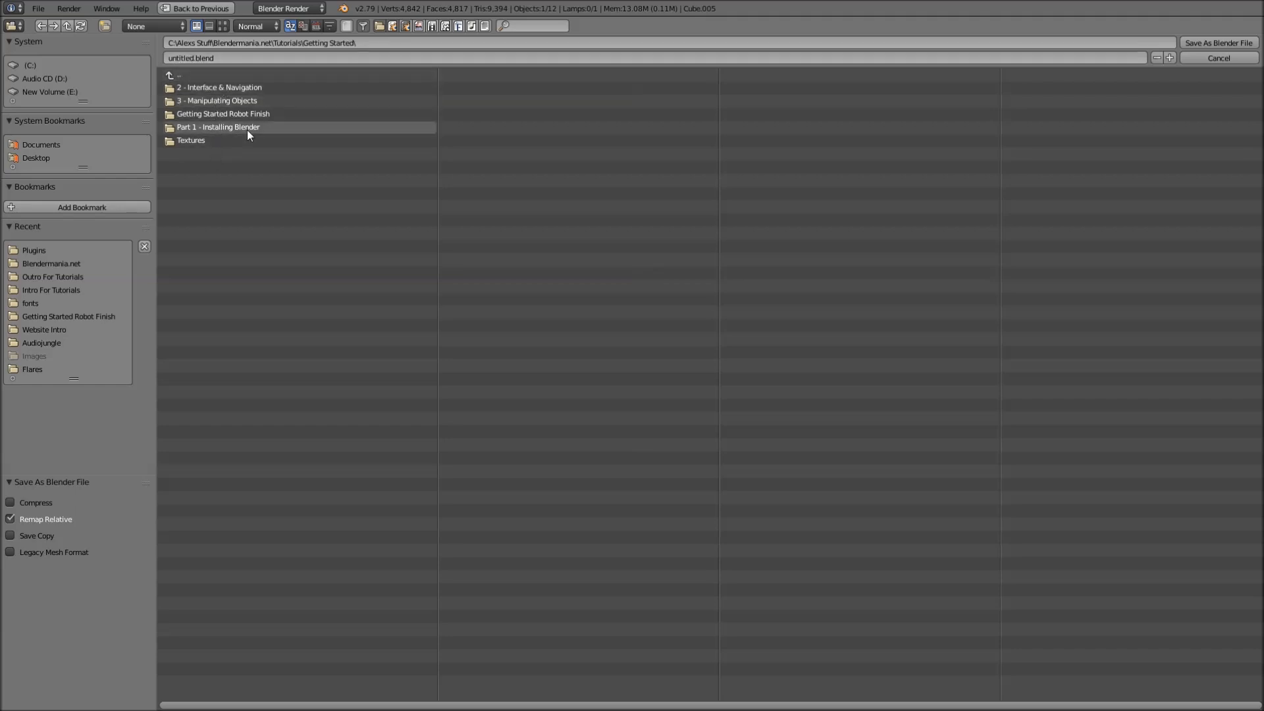
# - Create a new folder named "4 - Modeling" inside Getting Started and open it as the save location
pyautogui.click(106, 26)
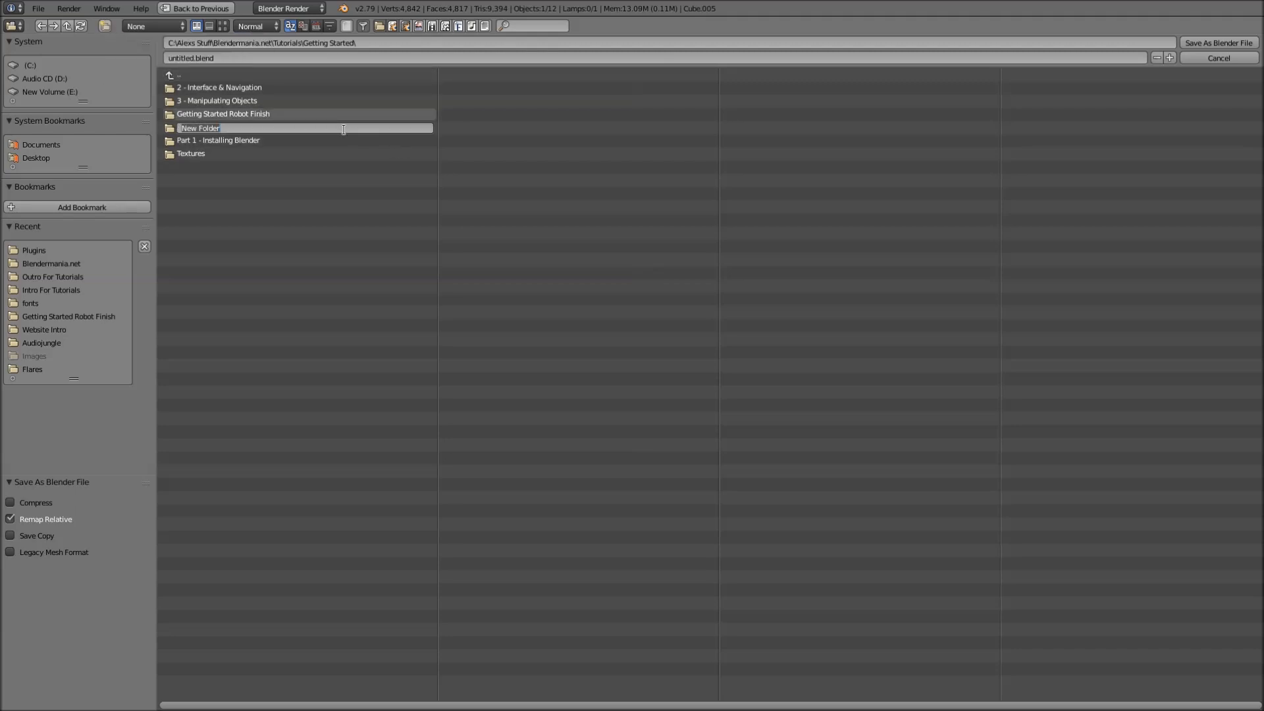
pyautogui.write('4 - Modeling')
pyautogui.press('Return')
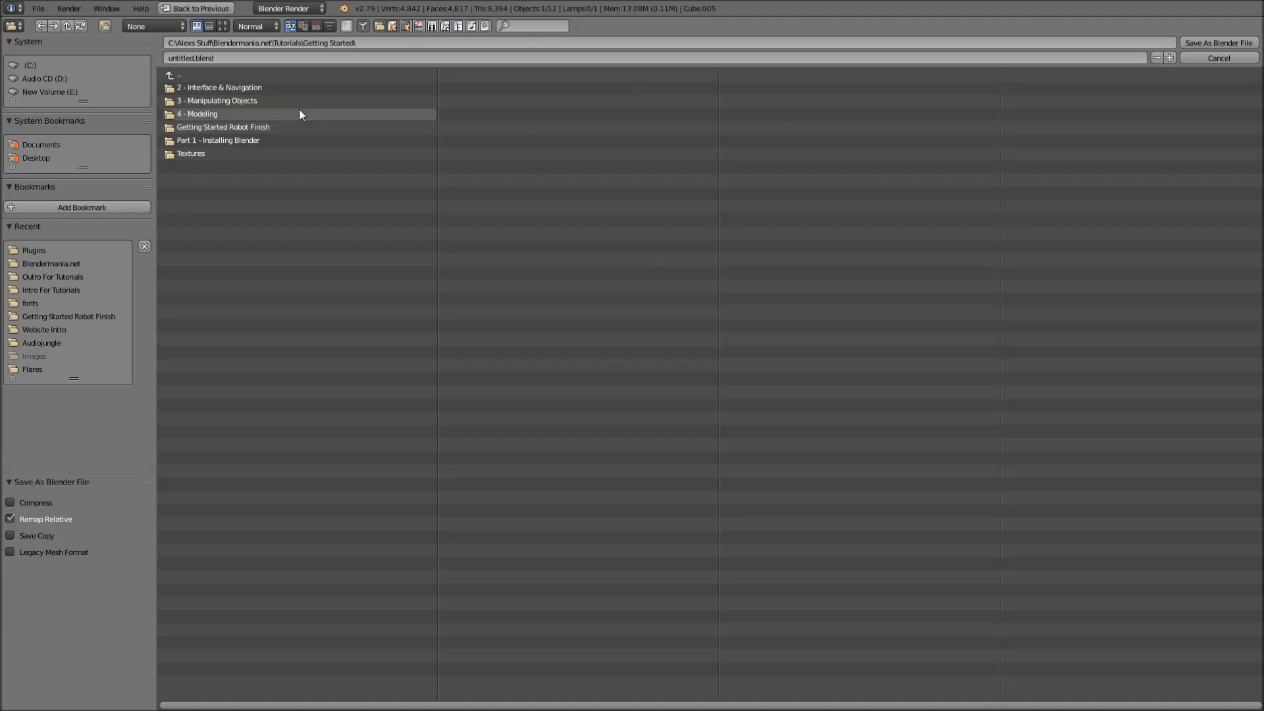
pyautogui.doubleClick(207, 111)
# - Name the file Robot1 and save the scene in the 4 - Modeling folder
pyautogui.click(193, 58)
pyautogui.write('Robot')
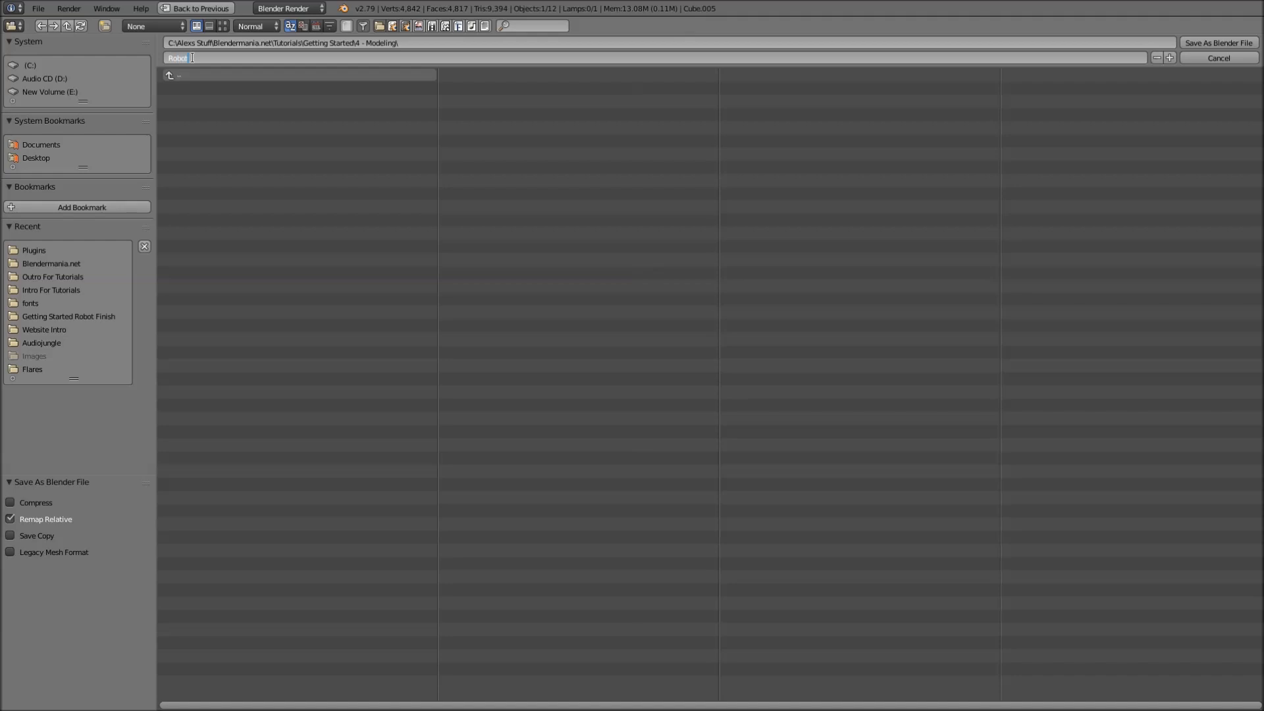
pyautogui.write('1')
pyautogui.click(1206, 44)
pyautogui.click(1209, 42)
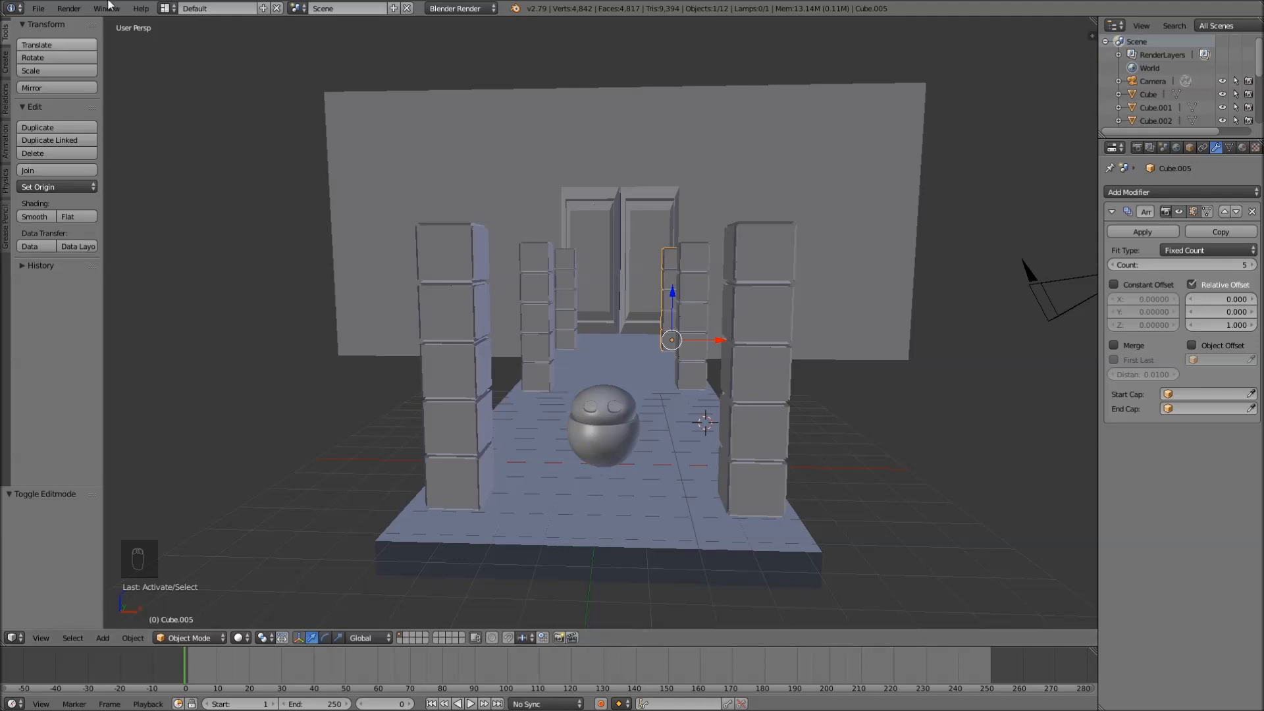
# - Start saving the scene as a new version named Robot2.blend in the same folder, and cancel the save
pyautogui.click(39, 8)
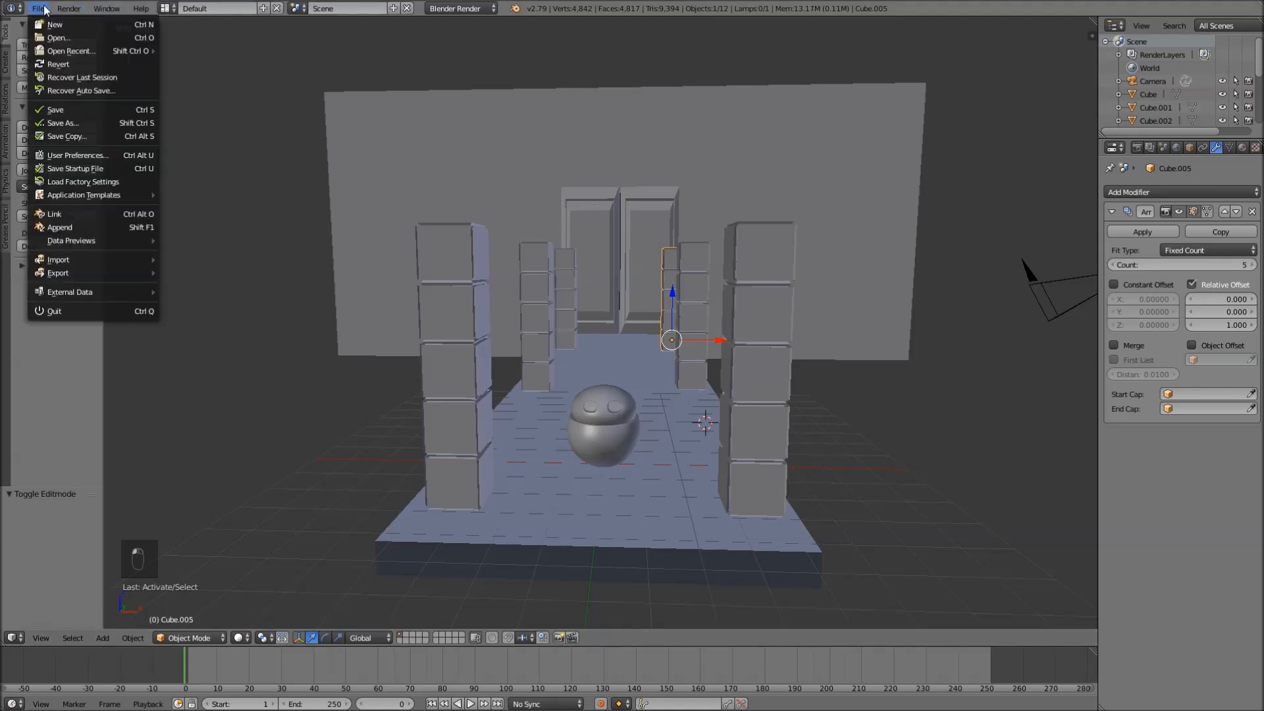
pyautogui.click(68, 123)
pyautogui.click(224, 57)
pyautogui.write('Robot2')
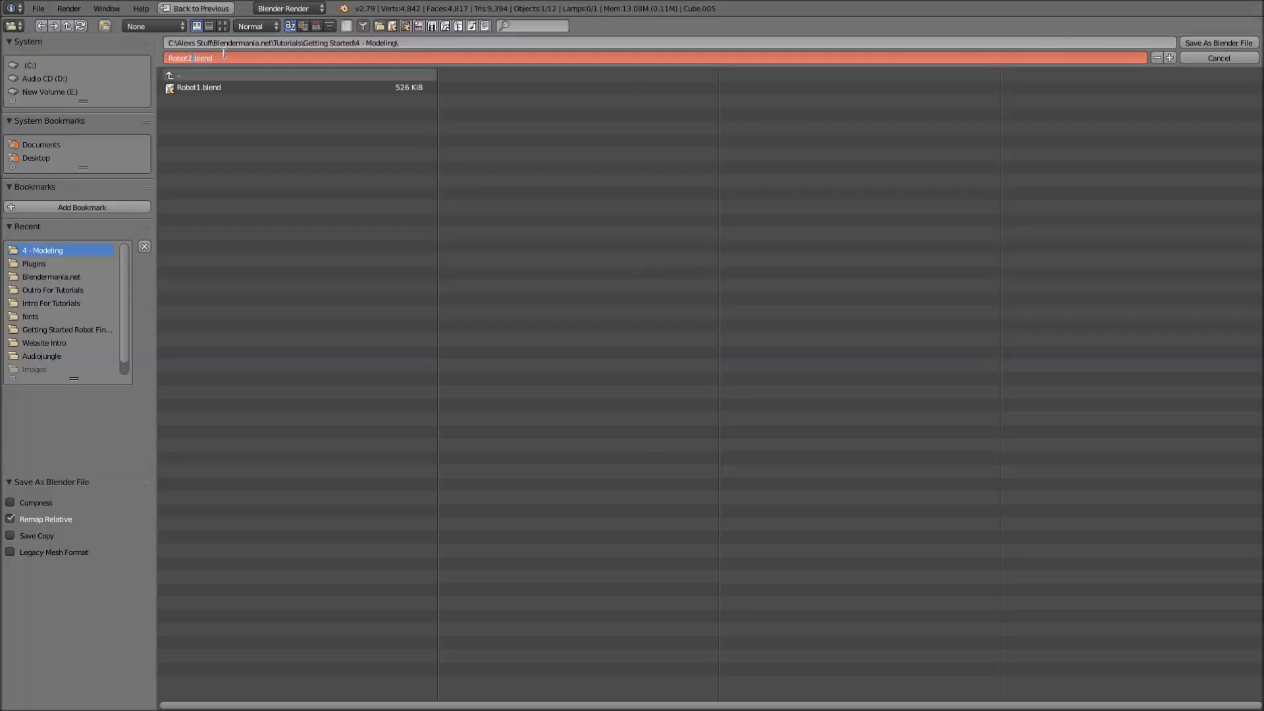
pyautogui.click(1236, 54)
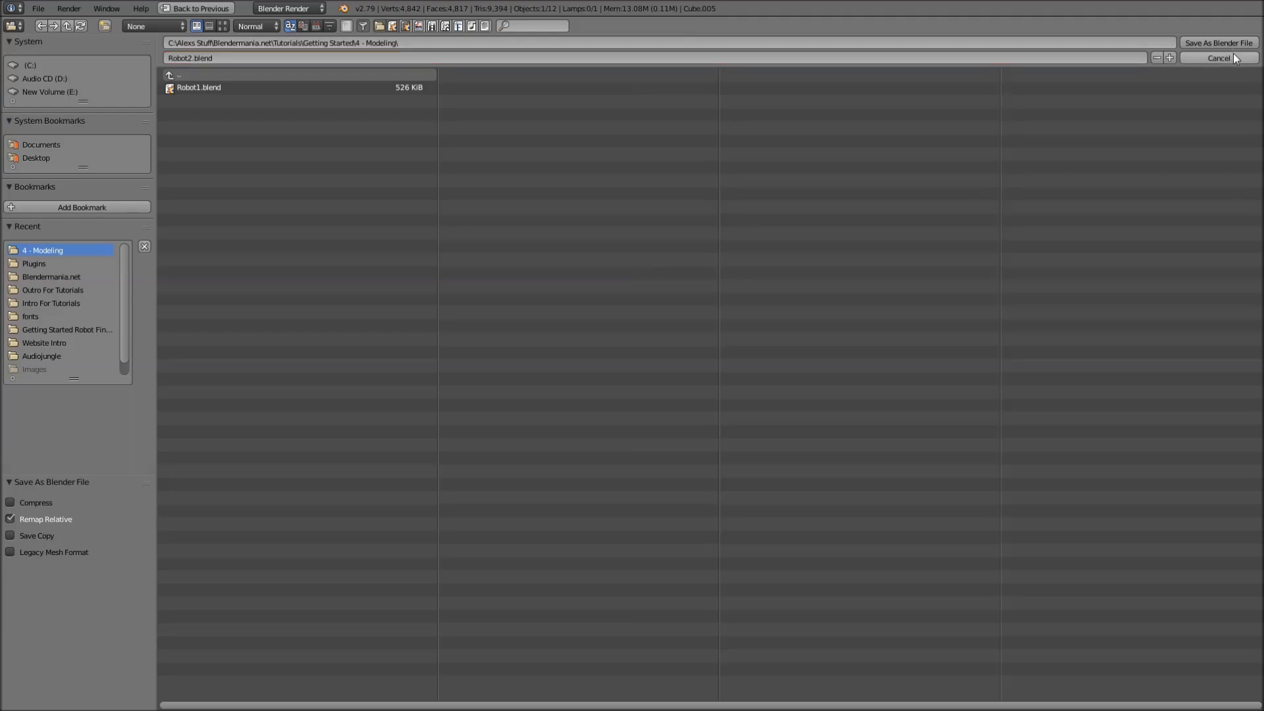
pyautogui.click(1234, 54)
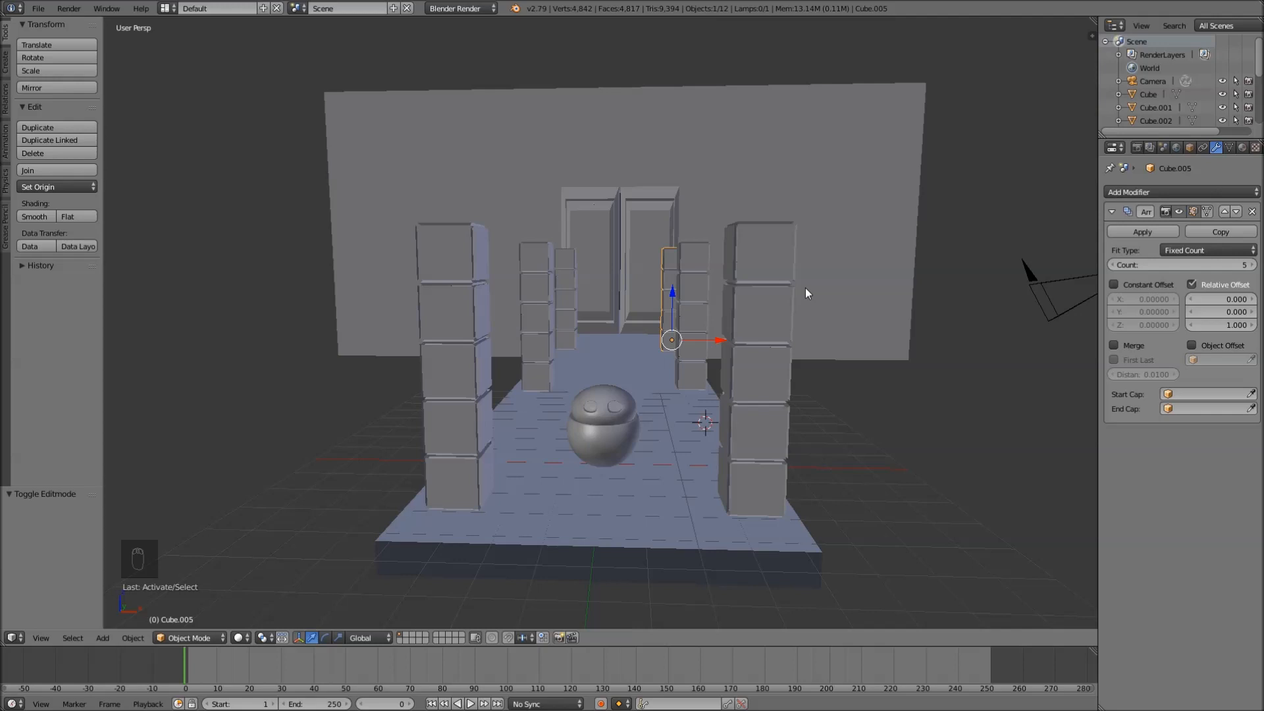
# - Deselect all objects and inspect the whole scene from above and from the front of the platform
pyautogui.press('a')
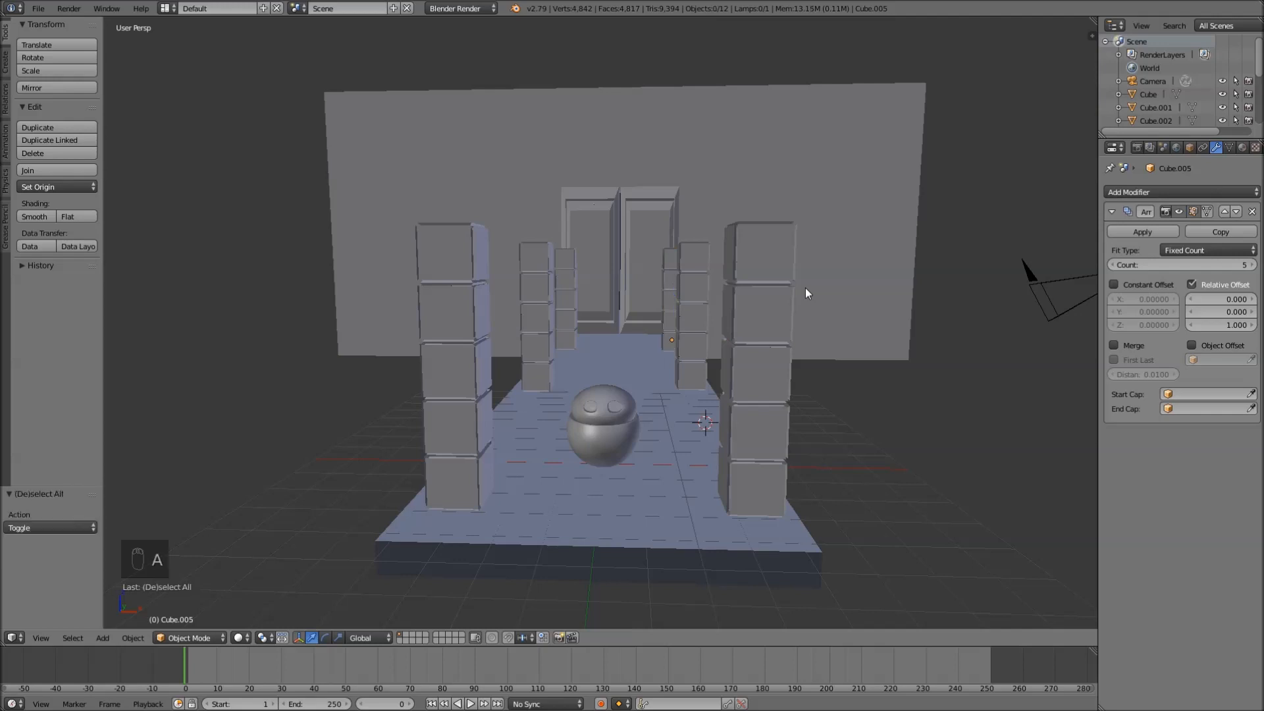
pyautogui.moveTo(811, 285); pyautogui.dragTo(716, 263, button='middle')
pyautogui.scroll(-7, 719, 279)
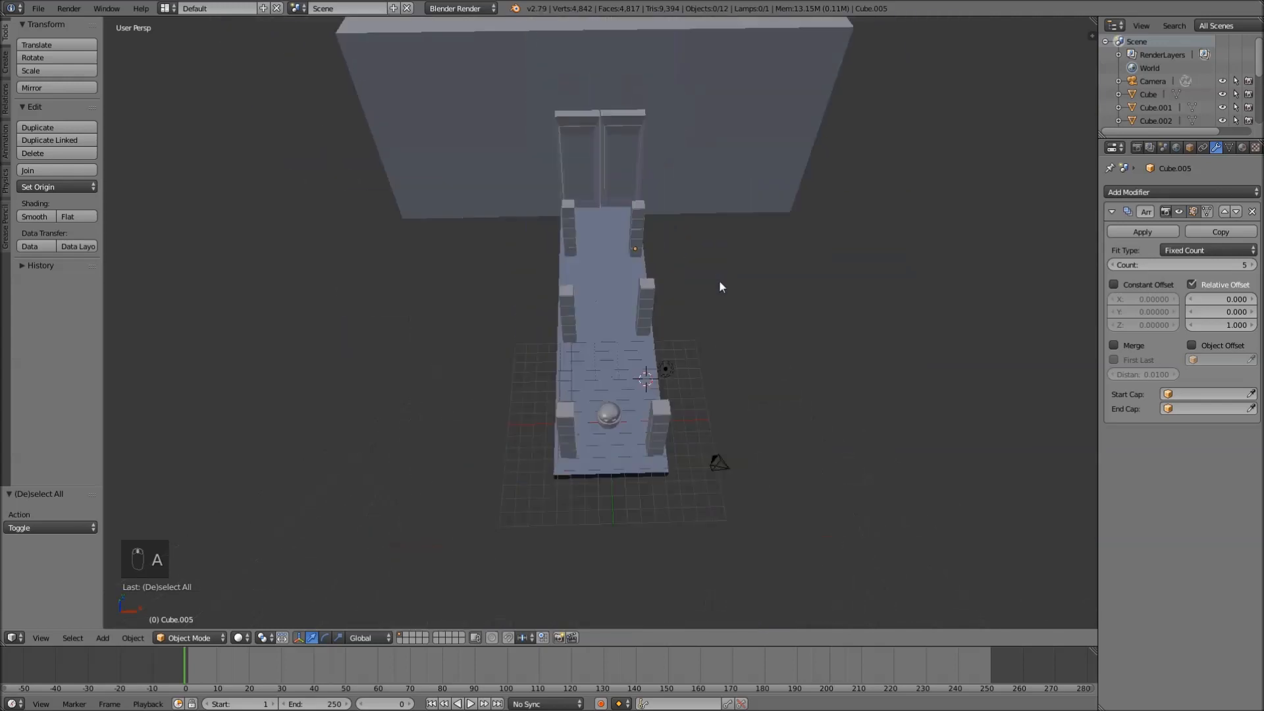
pyautogui.scroll(3, 724, 303)
pyautogui.moveTo(736, 354); pyautogui.dragTo(761, 270, button='middle')
pyautogui.scroll(5, 742, 341)
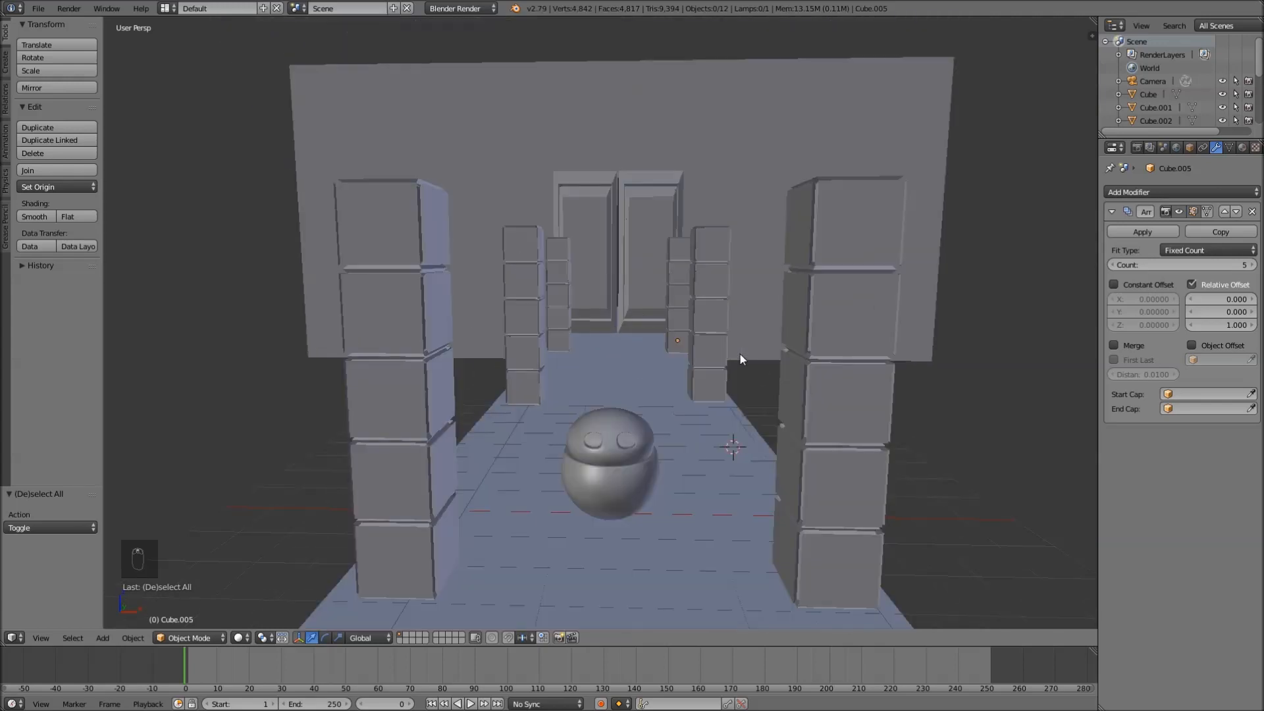